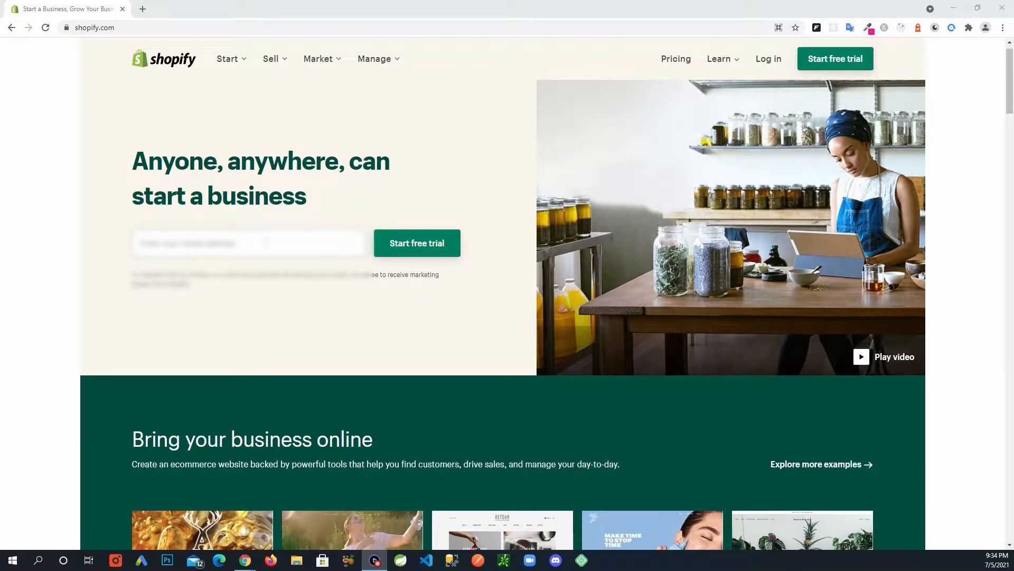
Start a Shopify free trial with an e-mail and password, creating the store named fmrcommerce.
click(266, 242)
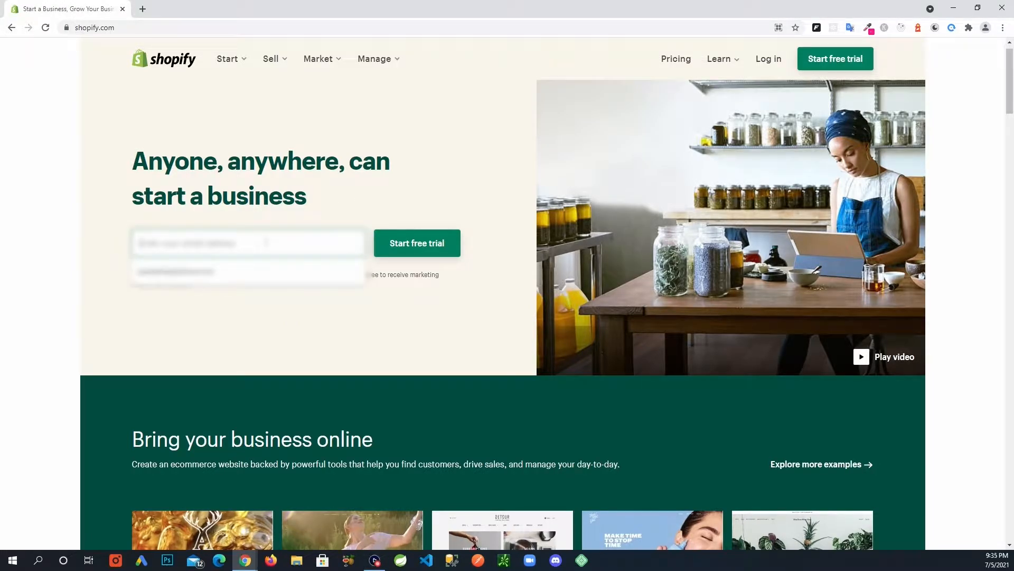
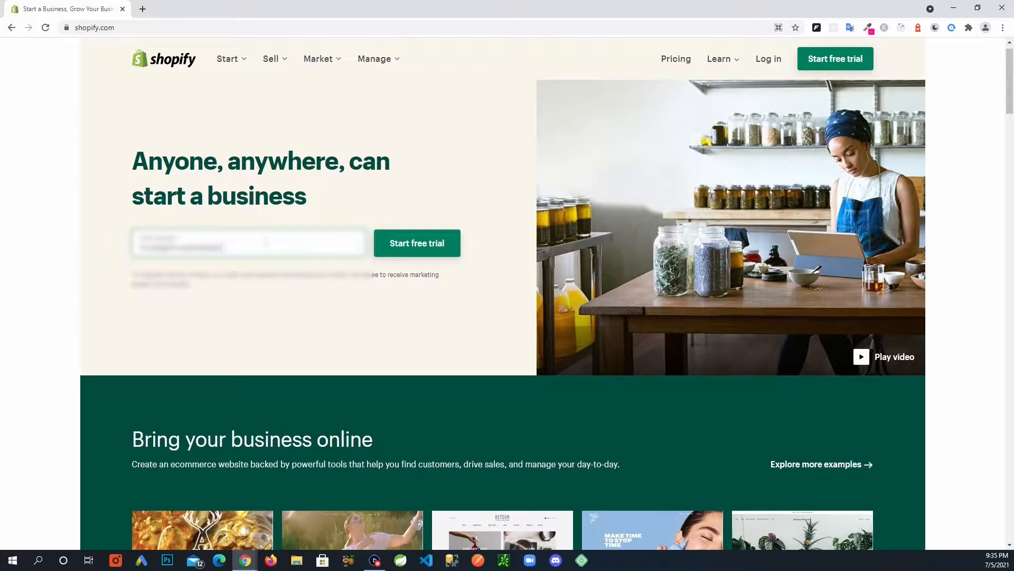
click(430, 249)
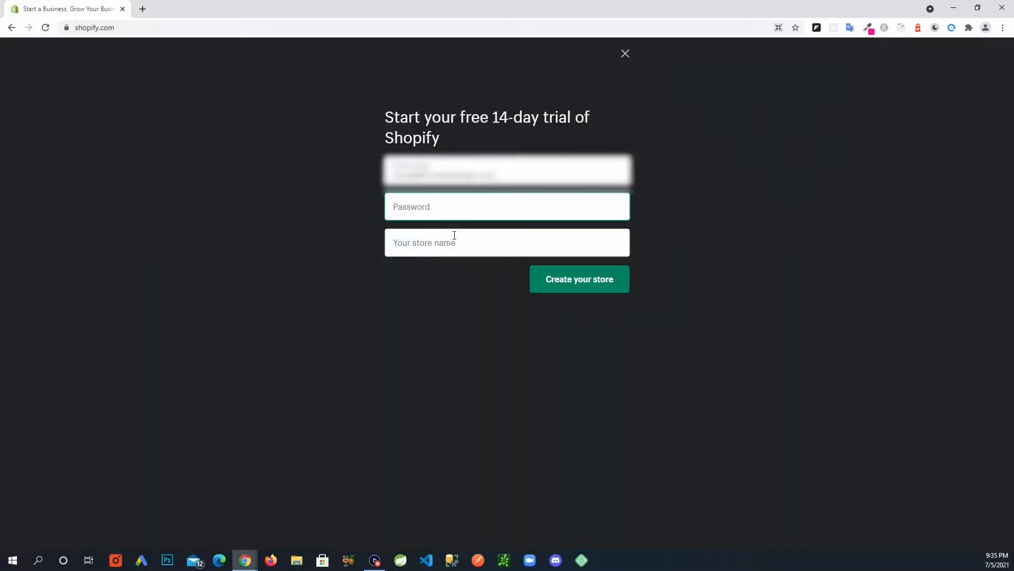
text(••••••••••)
key(Tab)
text(fmrcommerce)
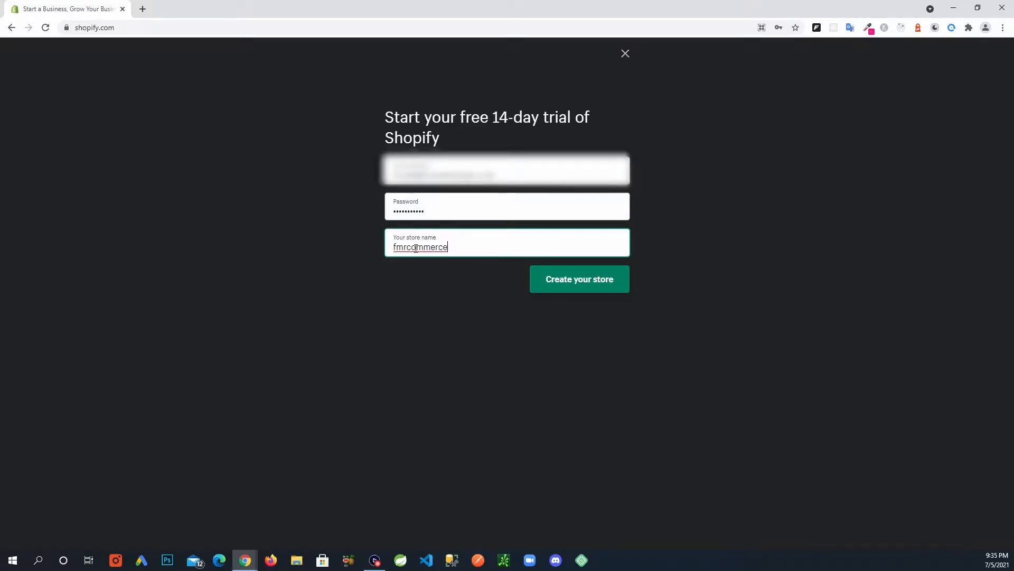
click(603, 289)
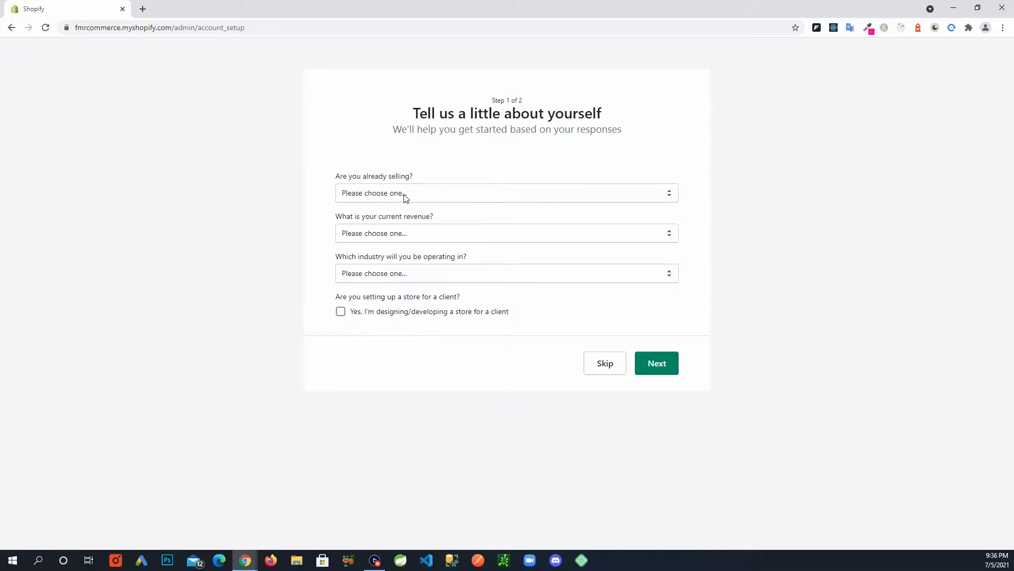
Answer the setup questions with not selling yet, $0 USD revenue and Clothing industry, then continue.
click(417, 195)
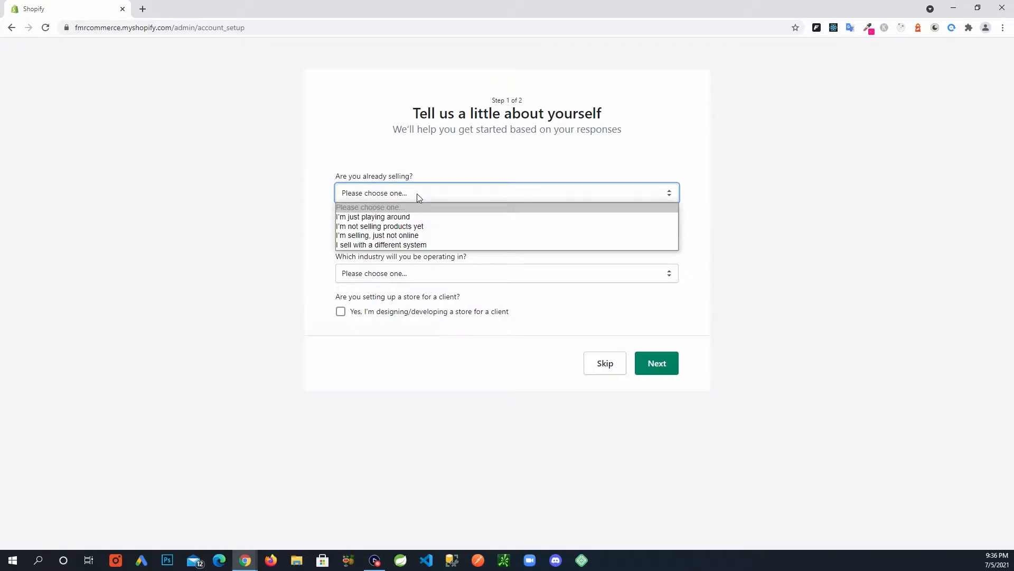
click(435, 227)
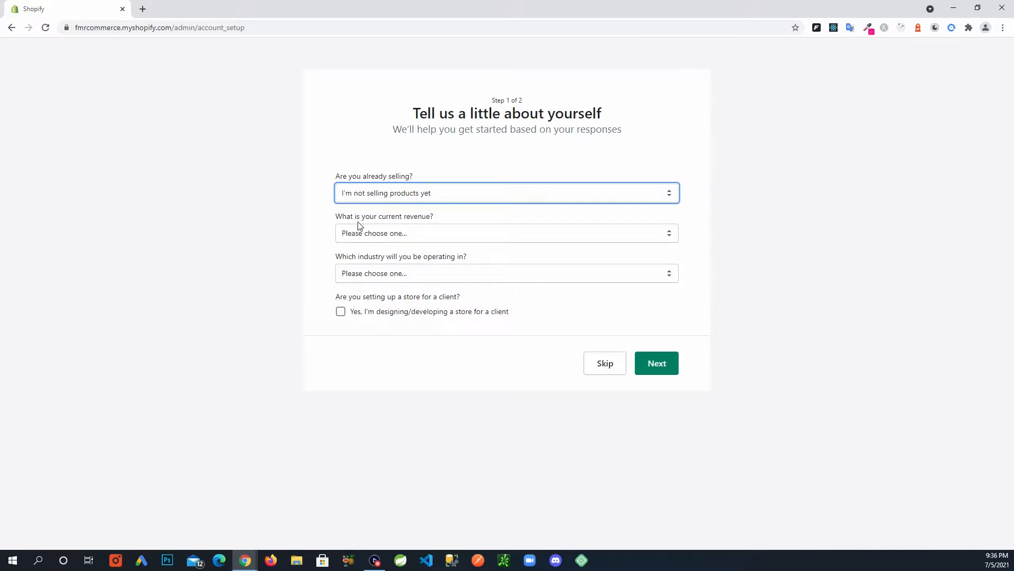
click(414, 233)
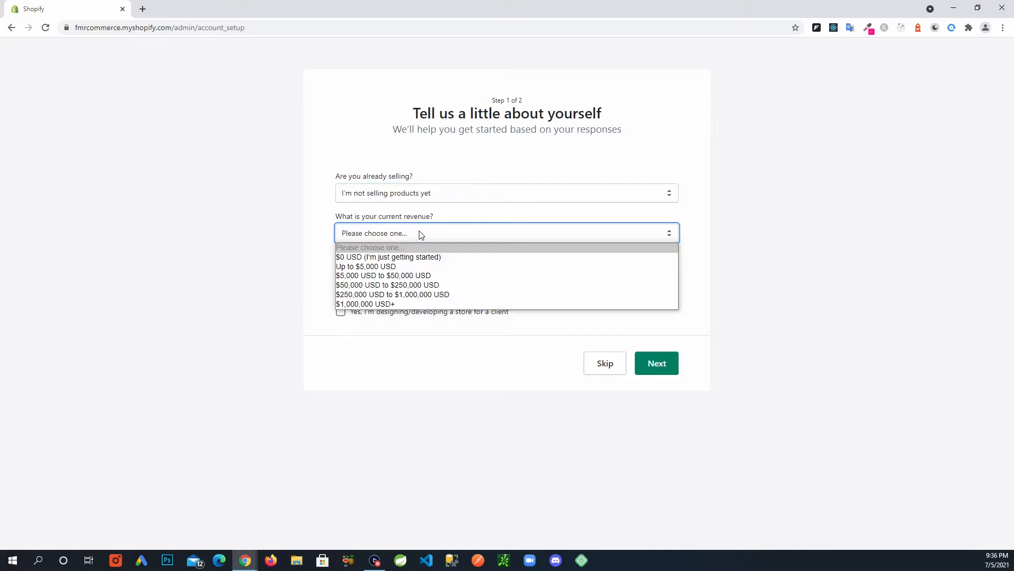
click(433, 258)
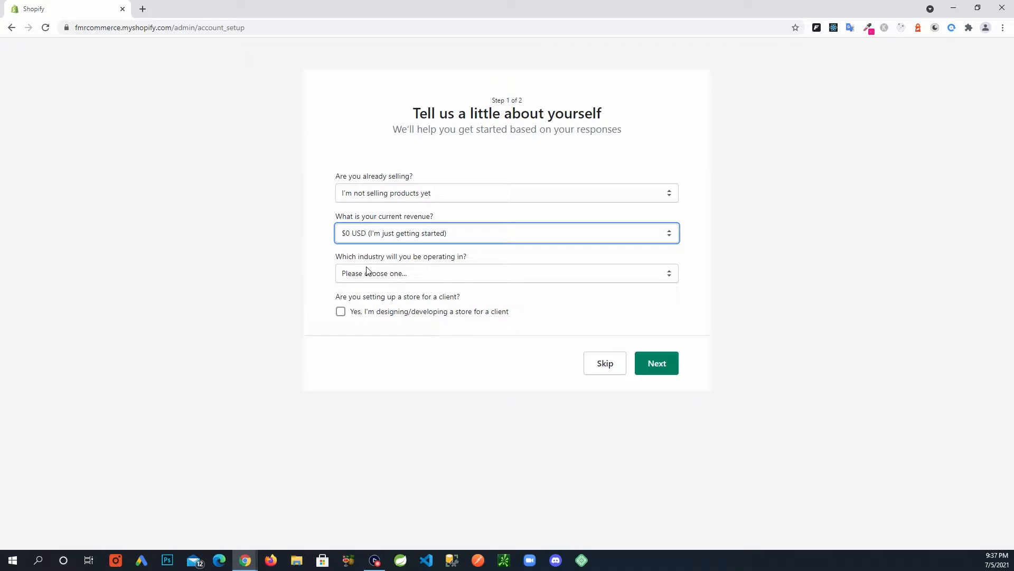
click(470, 279)
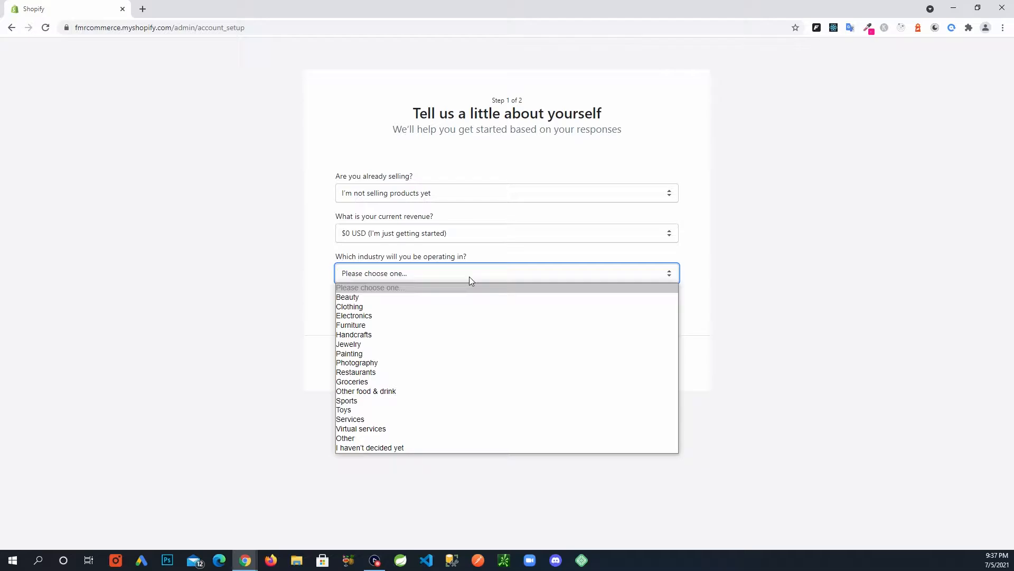
click(458, 305)
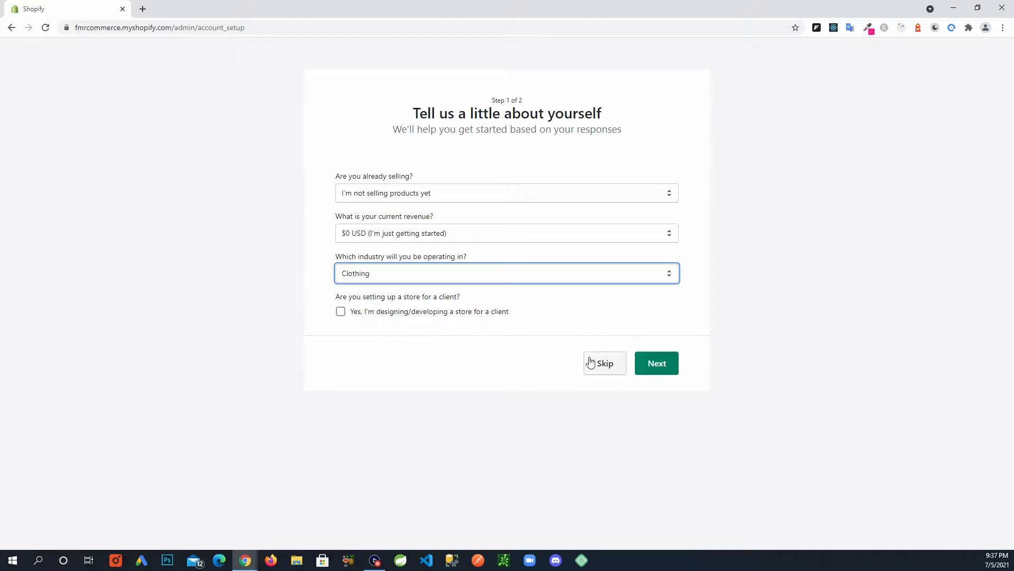
click(663, 364)
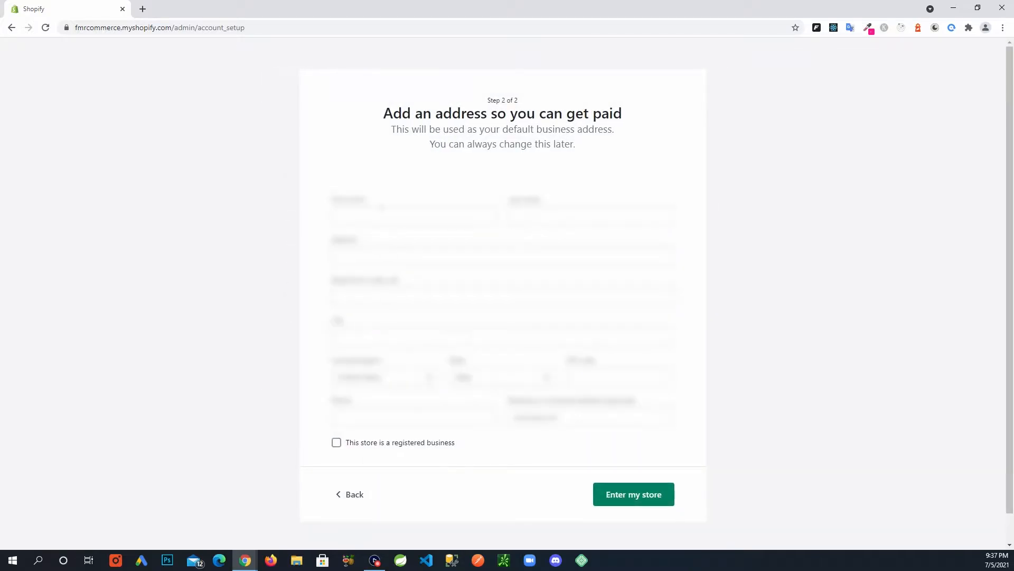
Enter the owner's first and last name, street address with no apartment, and the pasted city.
click(380, 207)
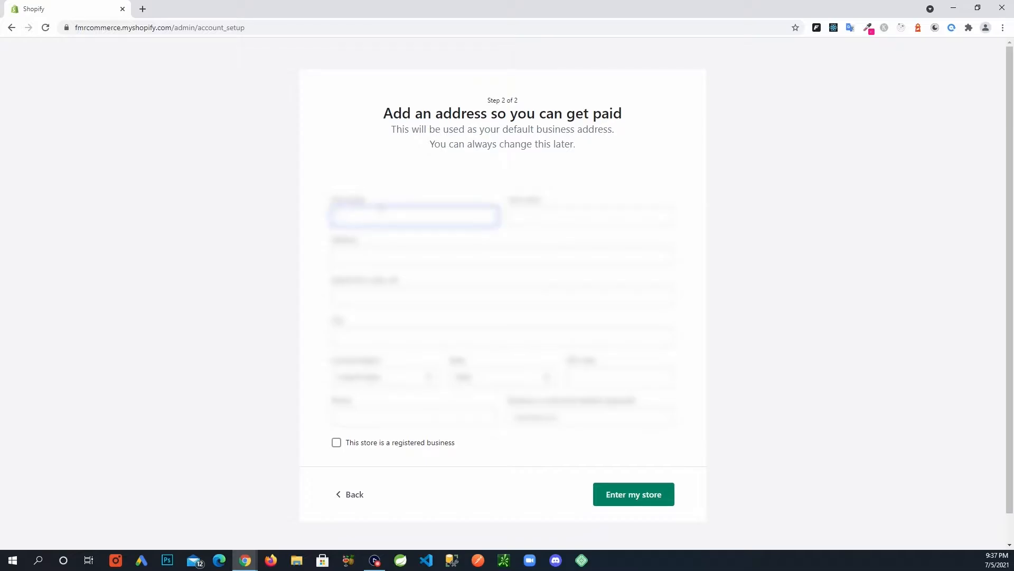
key(Tab)
key(Tab)
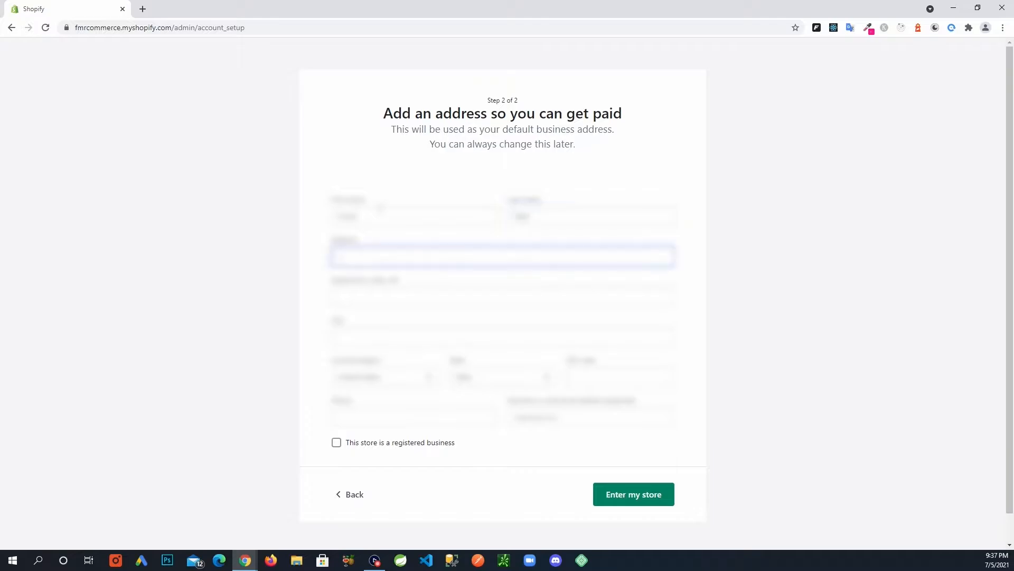
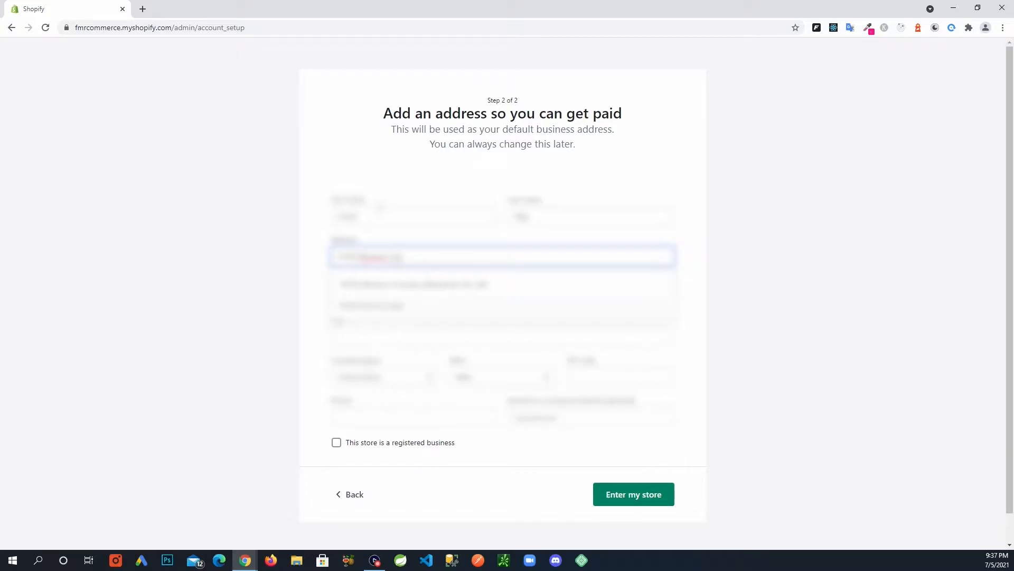
key(Tab)
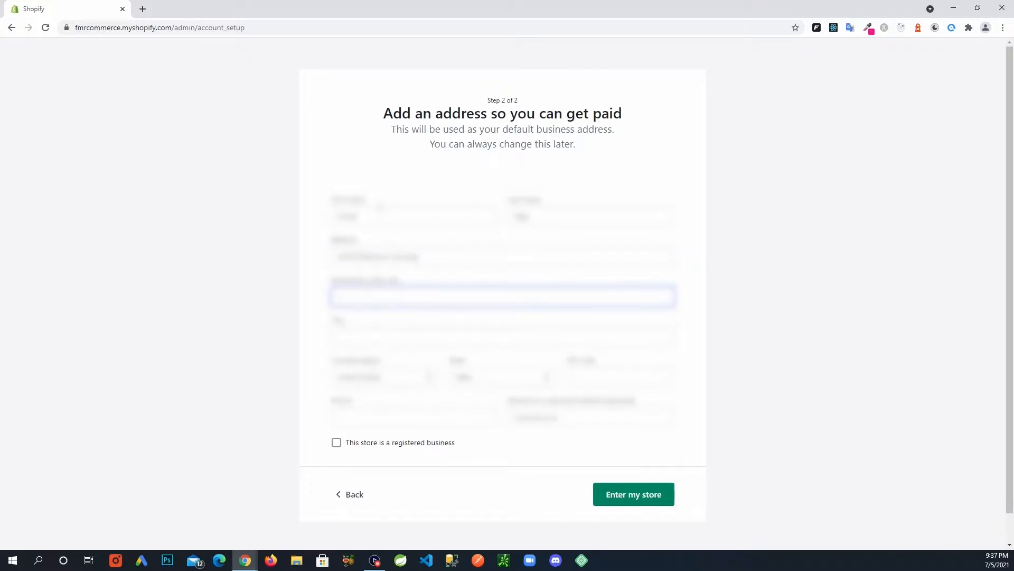
text(Apt1)
key(Tab)
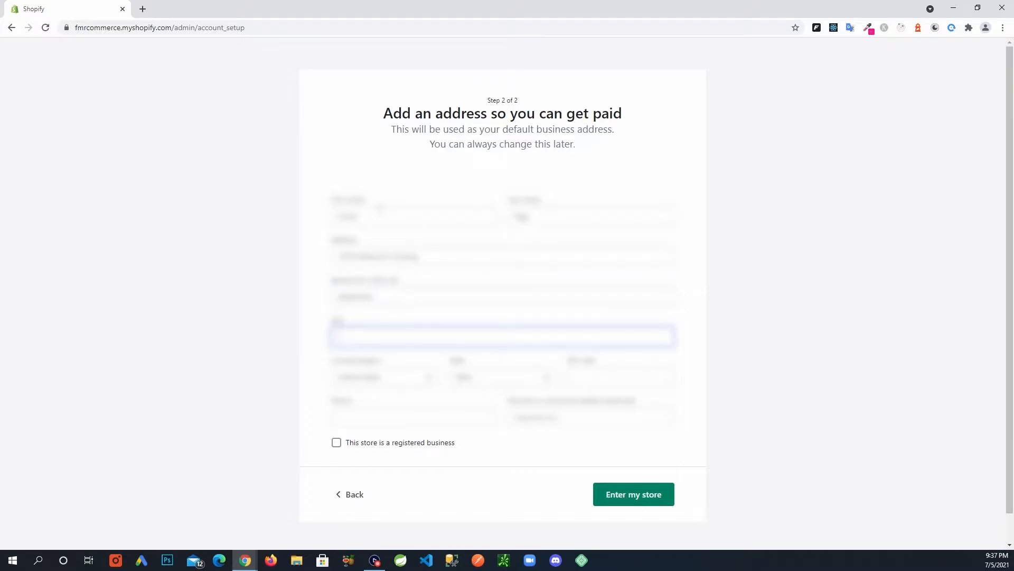
key(shift+Tab)
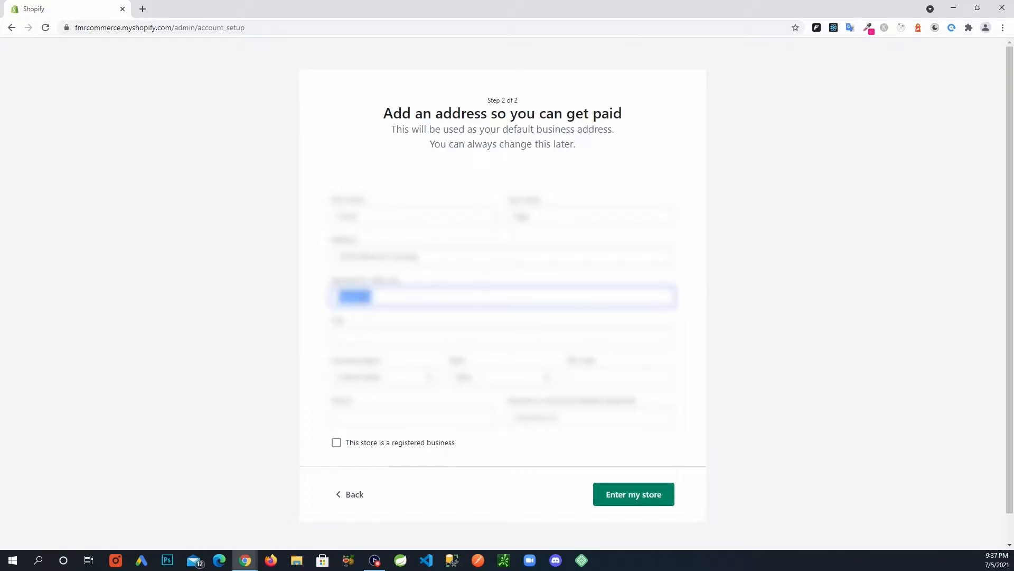
key(BackSpace)
key(Tab)
key(ctrl+v)
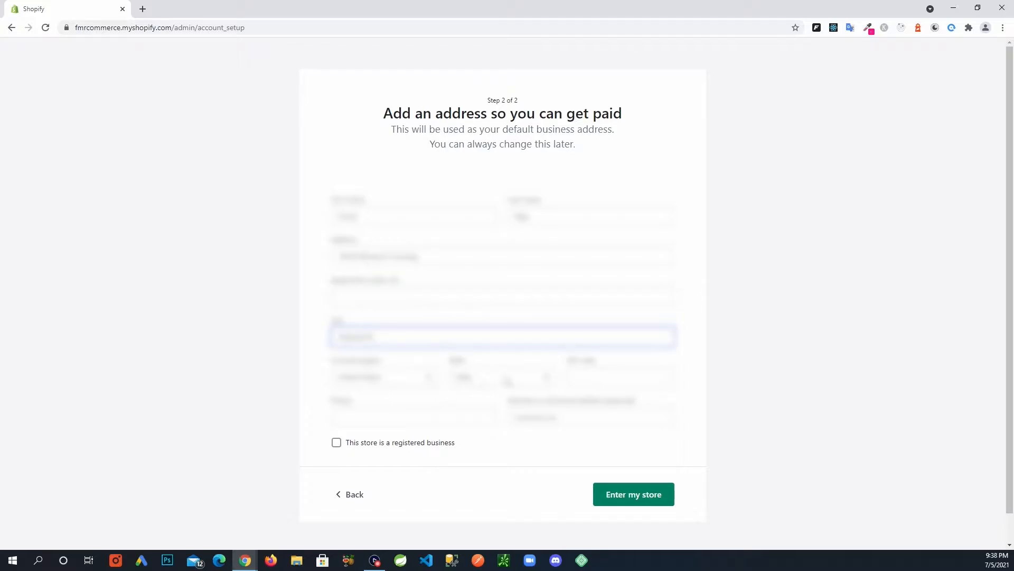
Choose the state, enter the ZIP code and phone number, and enter the store.
click(509, 382)
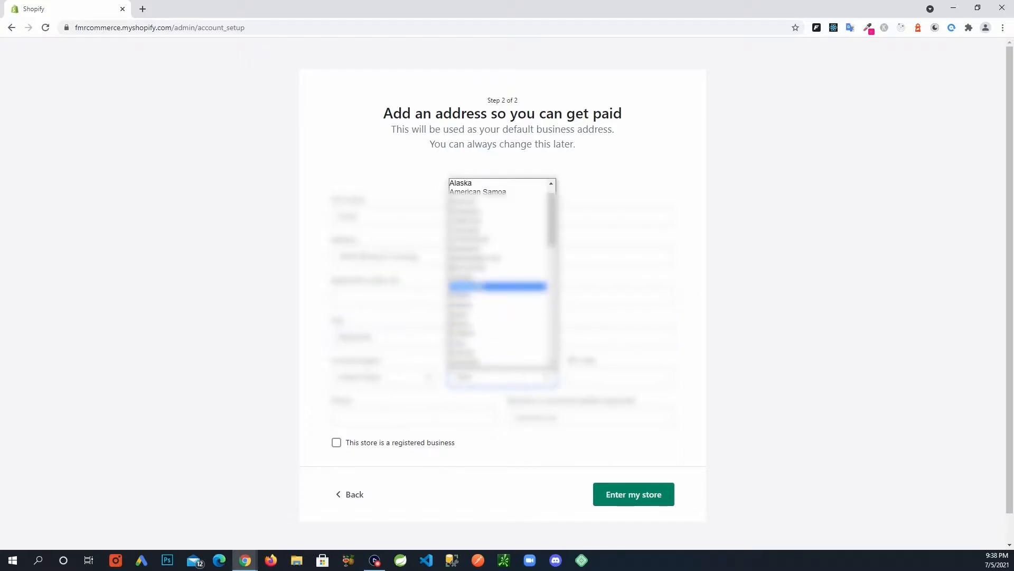
click(497, 289)
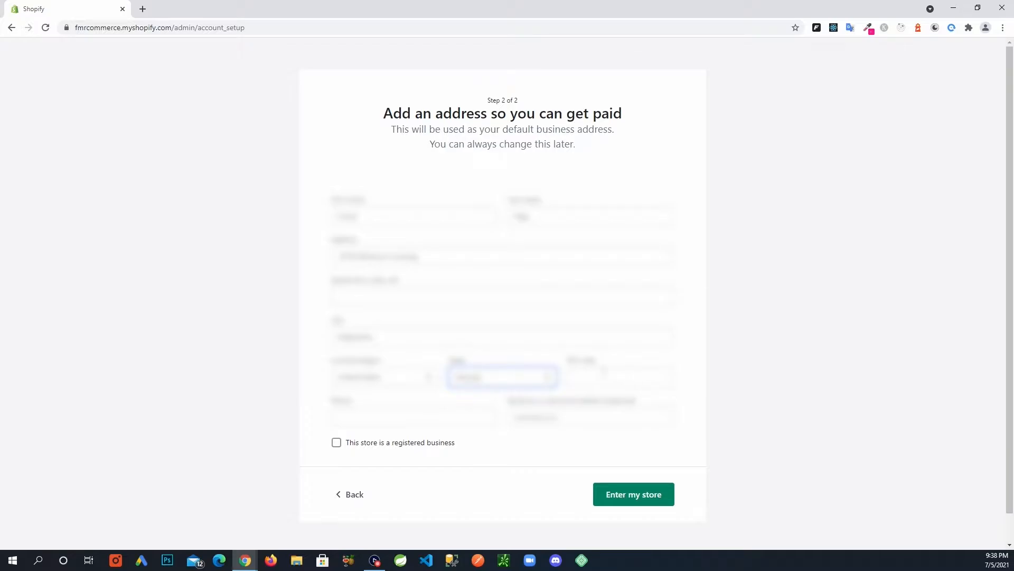
click(603, 371)
text(?????)
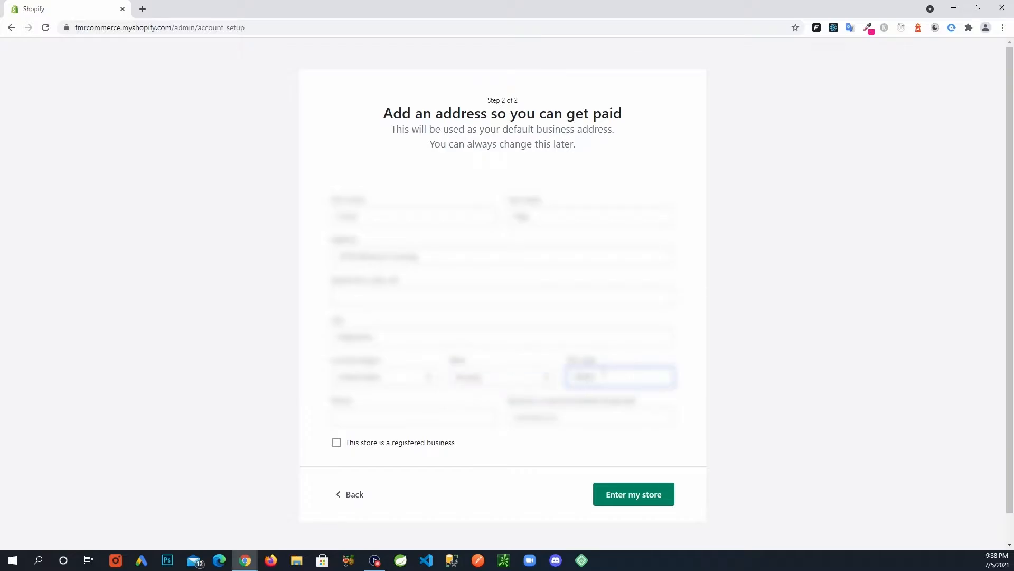
click(457, 417)
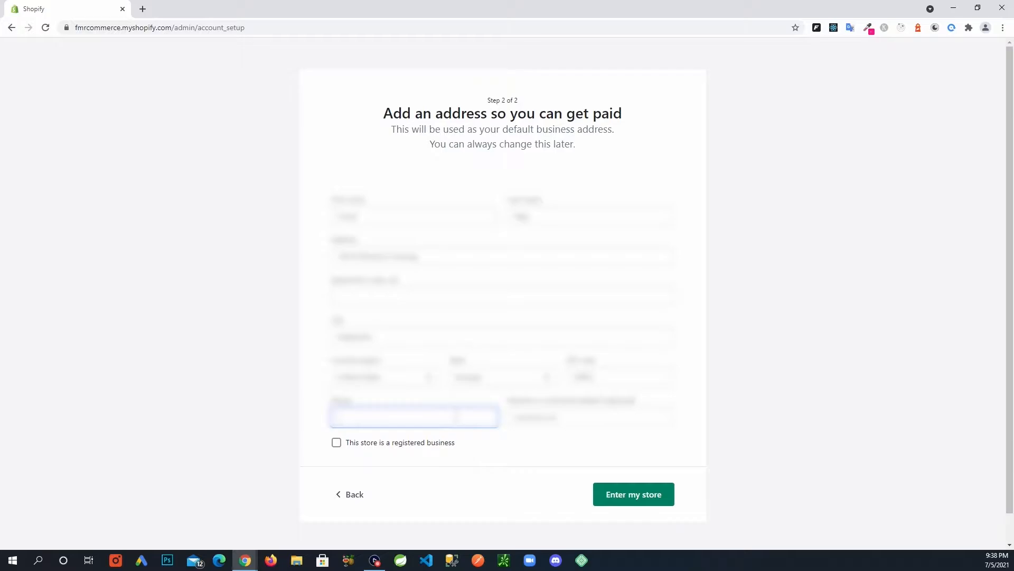
text(????????)
click(653, 423)
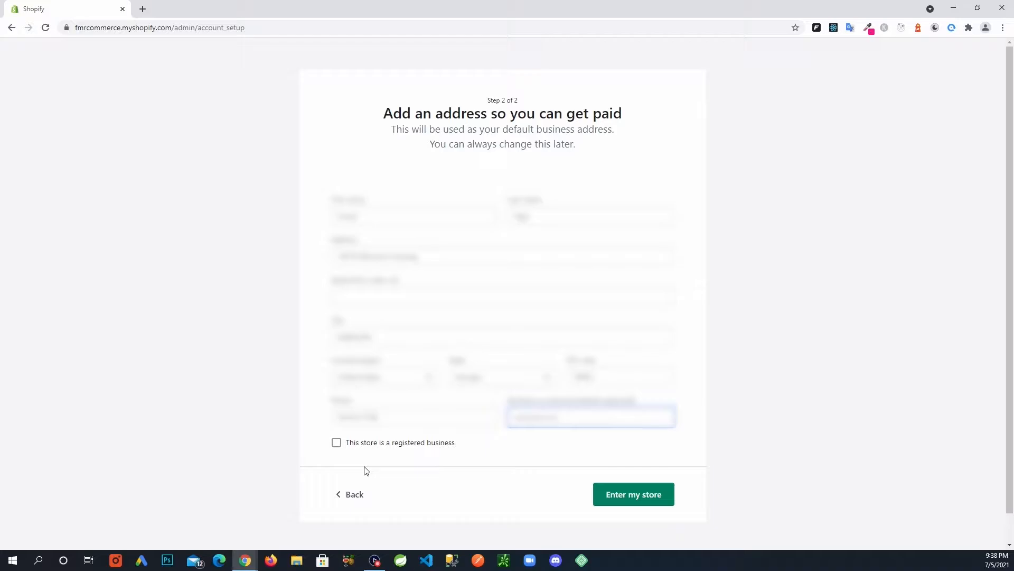
click(633, 502)
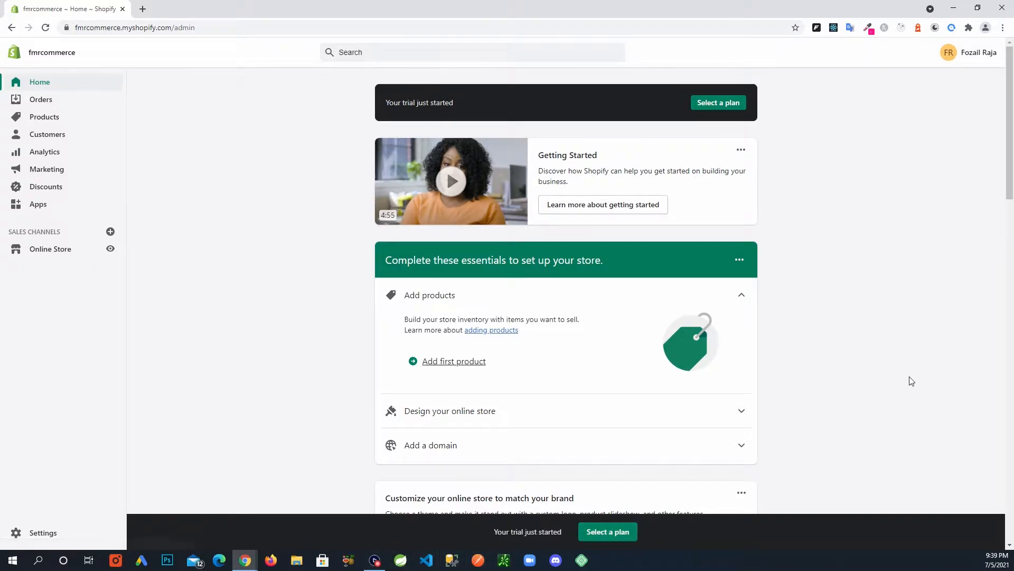
Go from the admin Home page to the Online Store Themes page.
scroll(905, 382, down, 1)
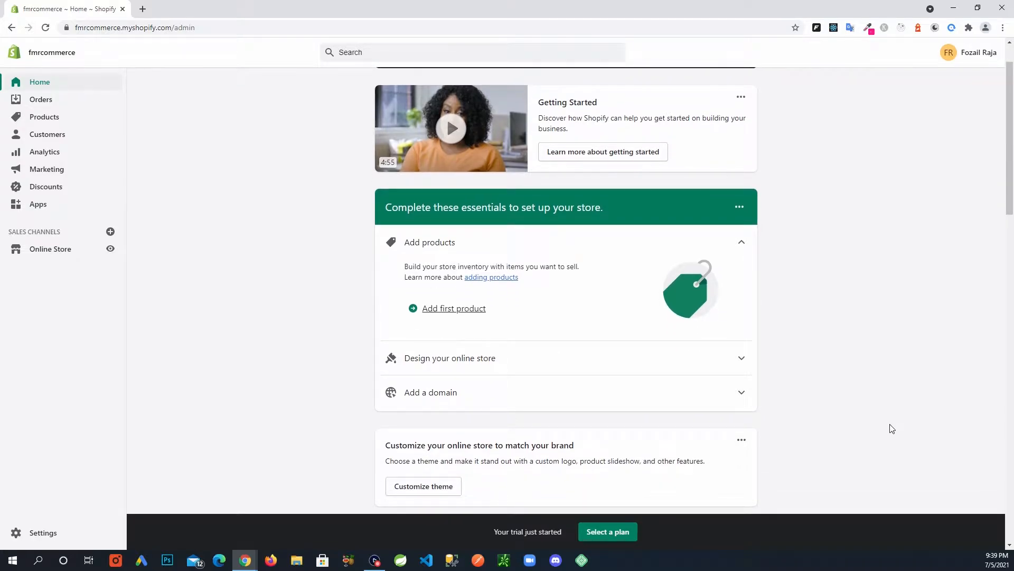
scroll(892, 428, up, 1)
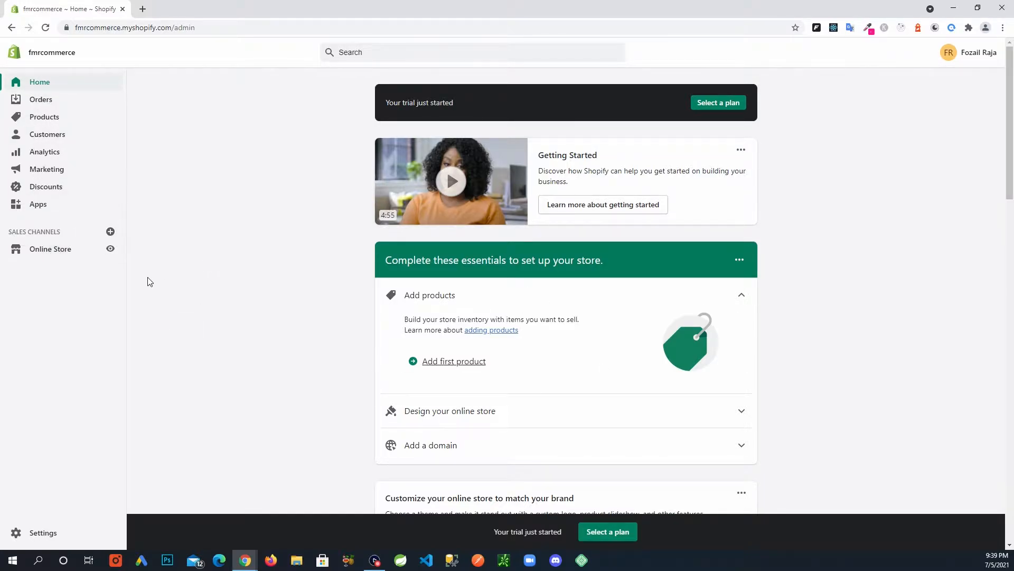
click(68, 255)
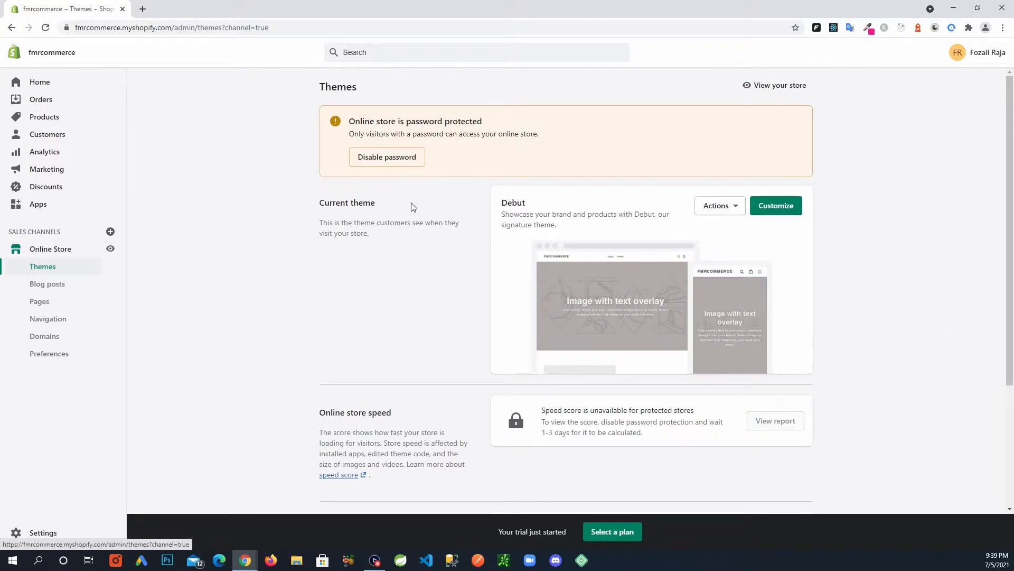
Check the Debut theme's Actions menu, then view the live storefront in a new tab.
drag(329, 203, 391, 243)
click(391, 243)
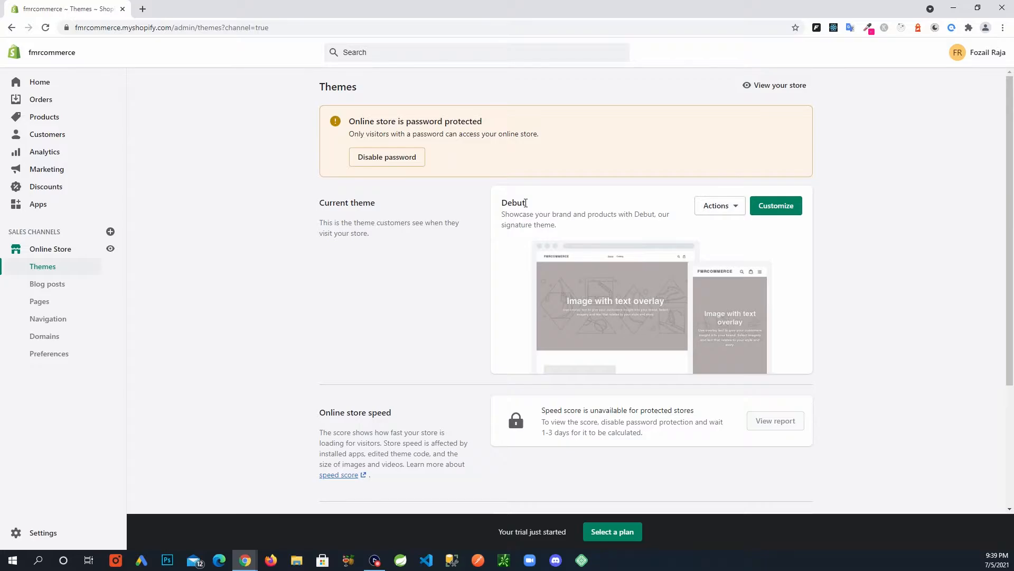
click(738, 210)
click(899, 231)
click(775, 93)
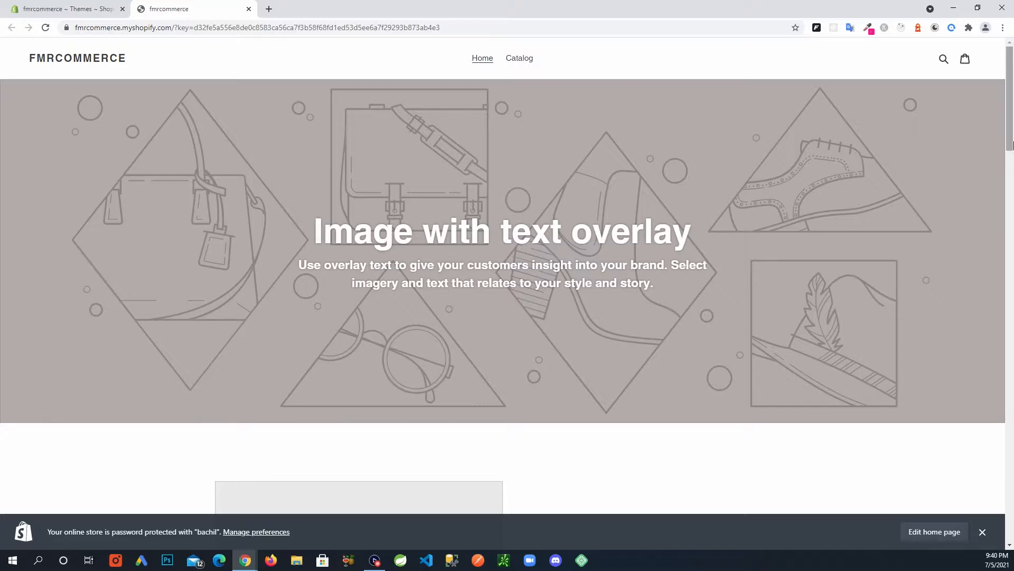
Scroll through the storefront's Debut homepage, then return to the admin Themes tab.
drag(1012, 86, 996, 59)
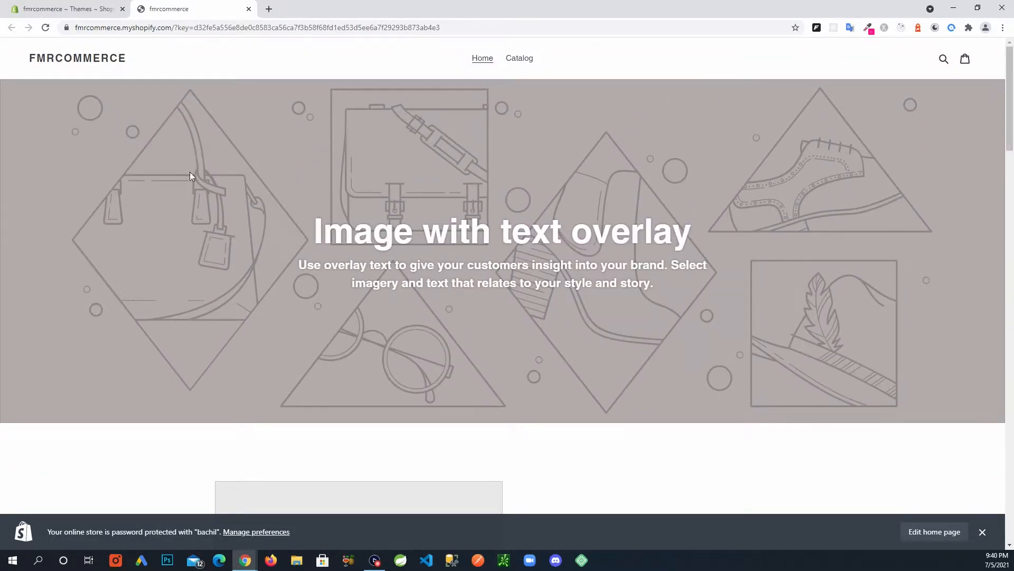
scroll(408, 296, down, 1)
scroll(408, 294, up, 1)
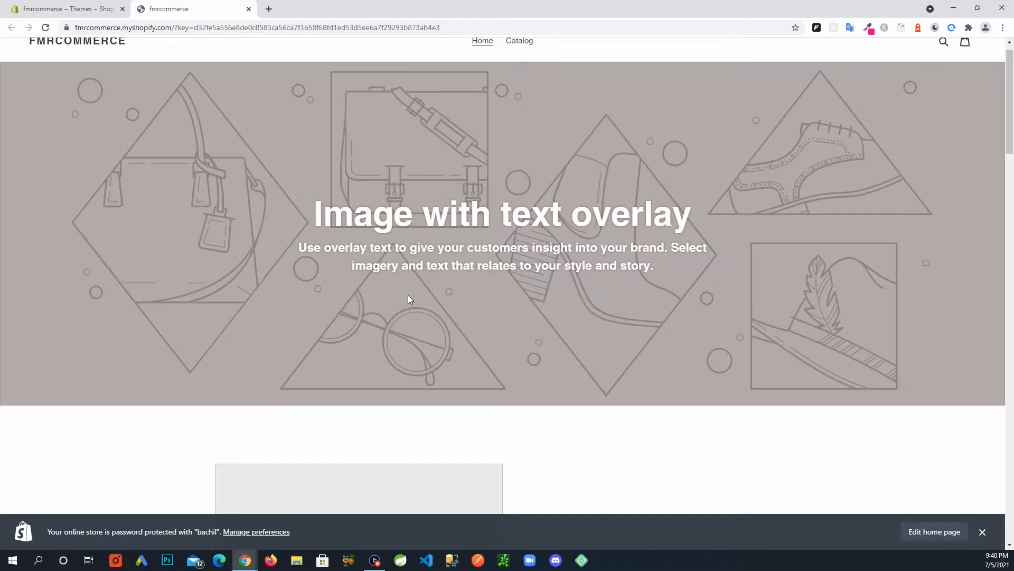
scroll(408, 295, up, 1)
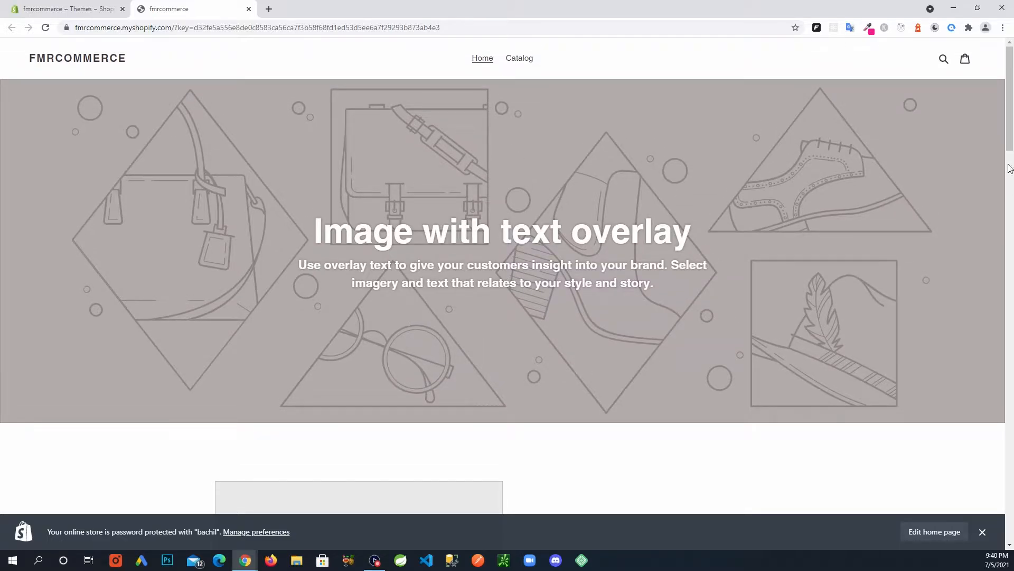
drag(1010, 77, 1010, 13)
click(76, 12)
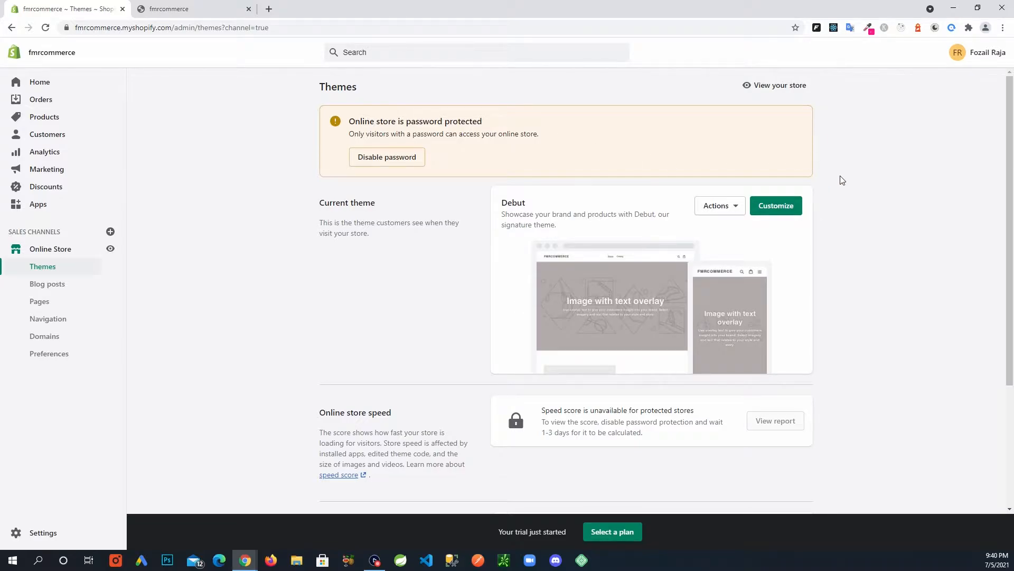
Switch back to the storefront tab showing the Debut homepage with its placeholder banner.
drag(355, 121, 477, 122)
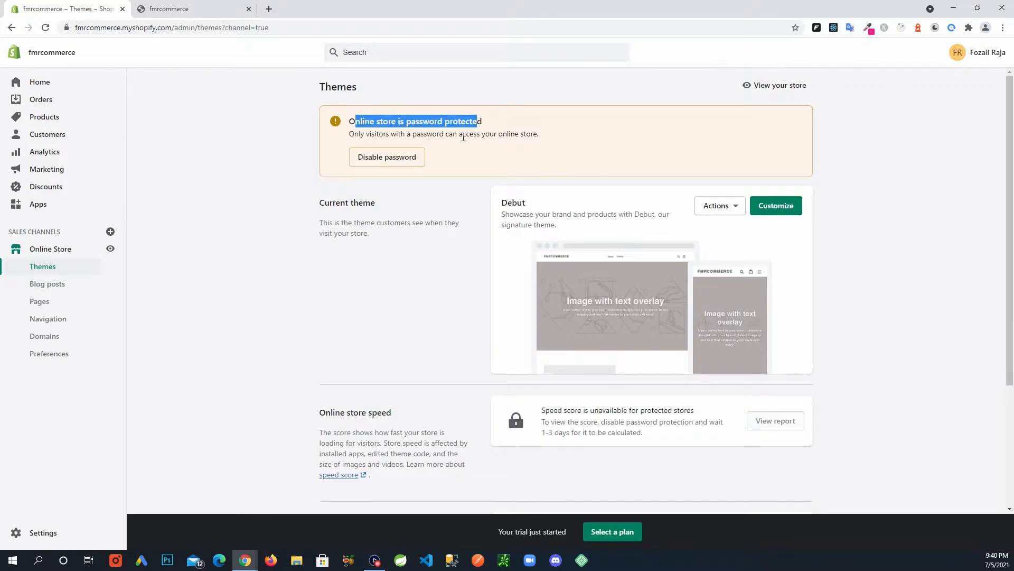
click(453, 212)
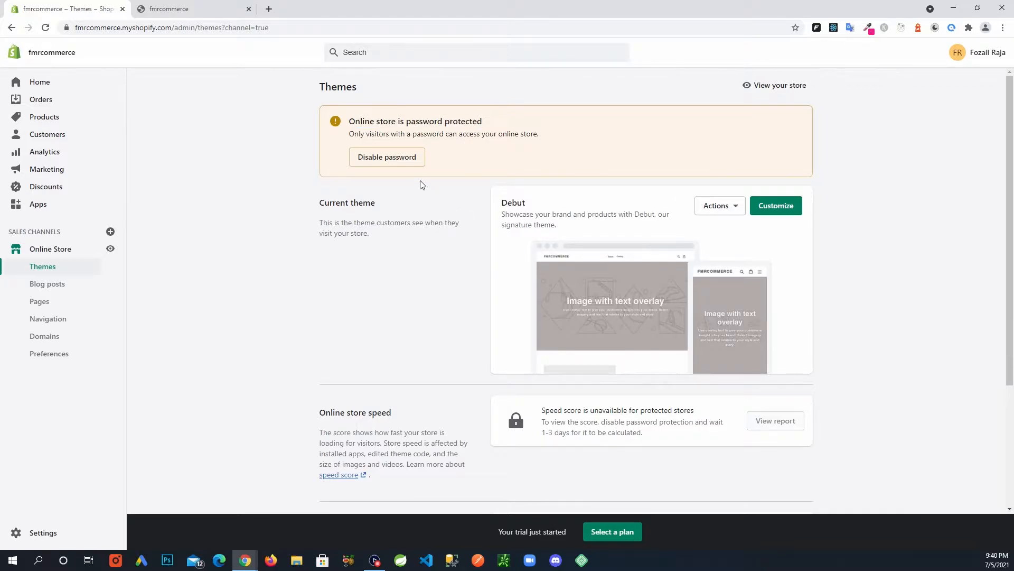
click(196, 14)
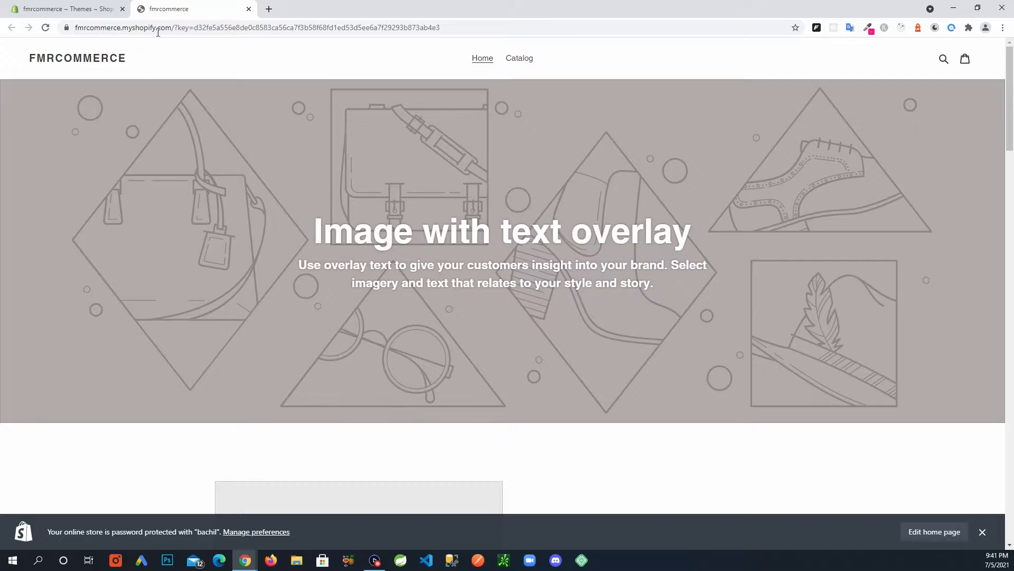
Highlight the store domain in the address bar, then open the admin Settings page.
drag(171, 27, 75, 29)
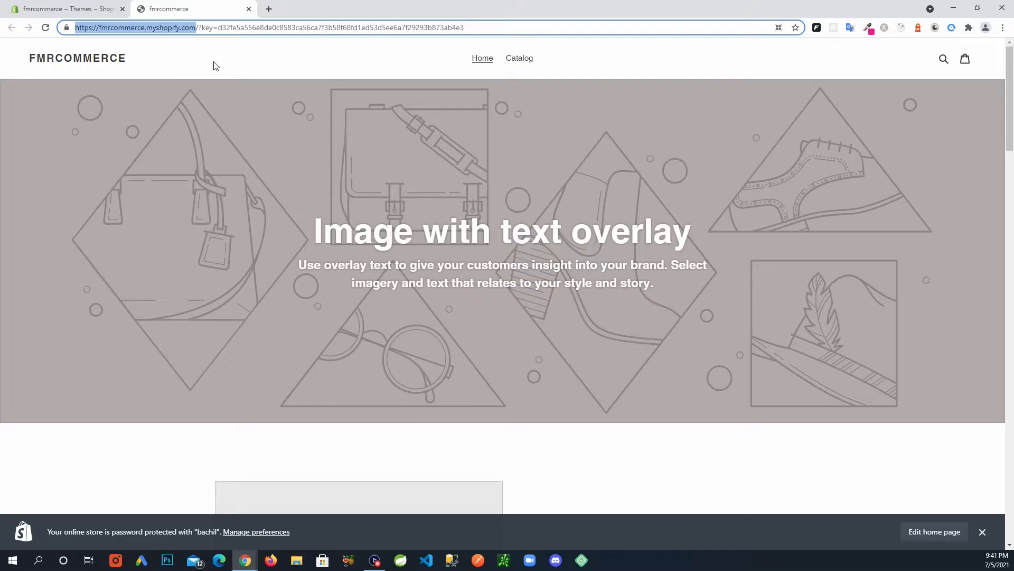
click(103, 10)
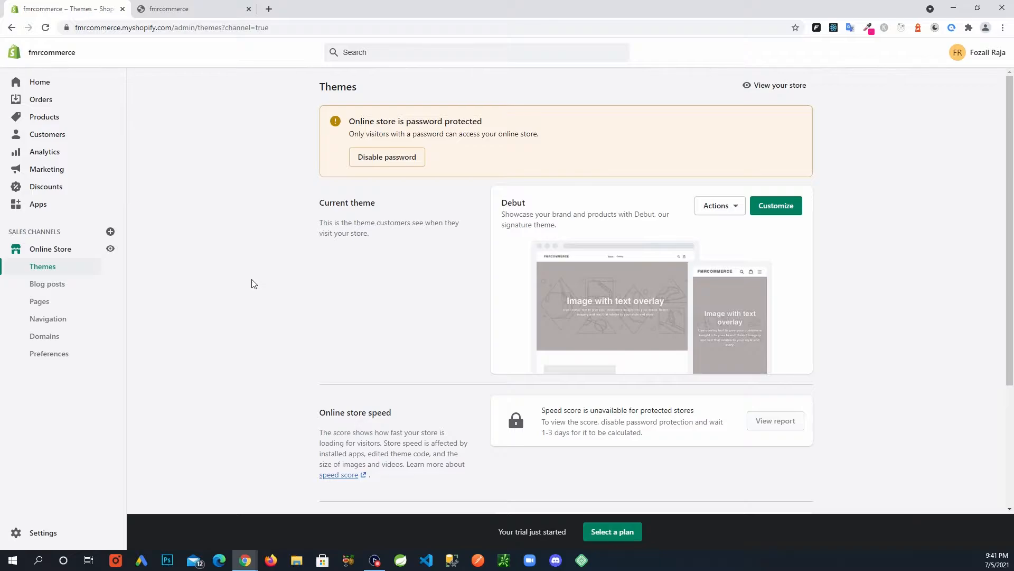
click(188, 12)
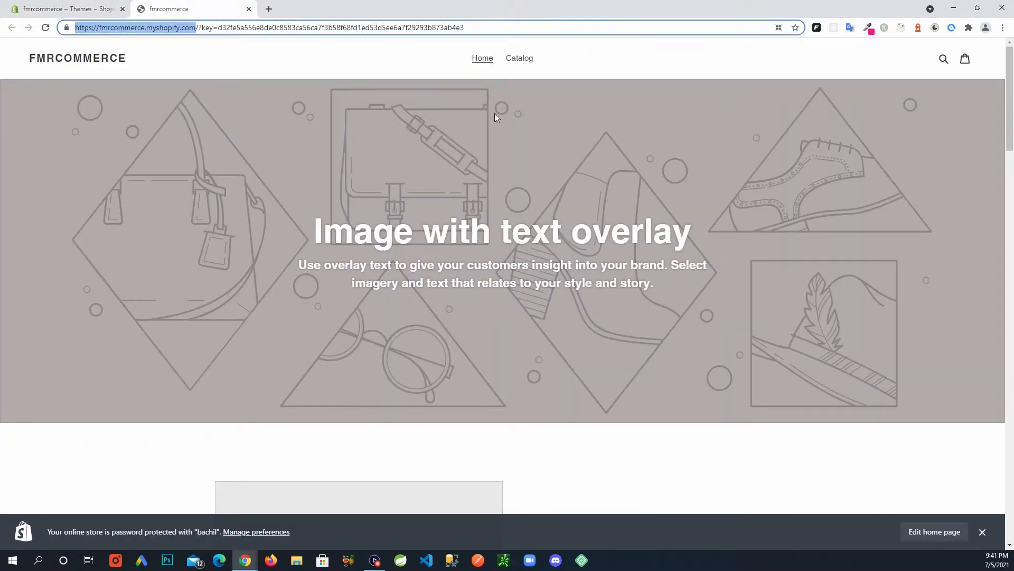
click(791, 458)
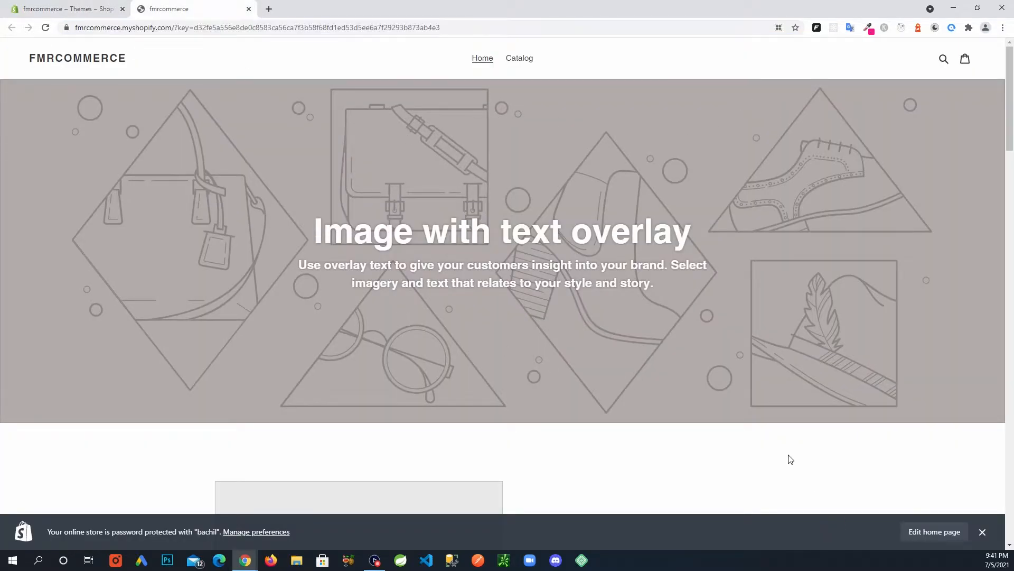
click(87, 10)
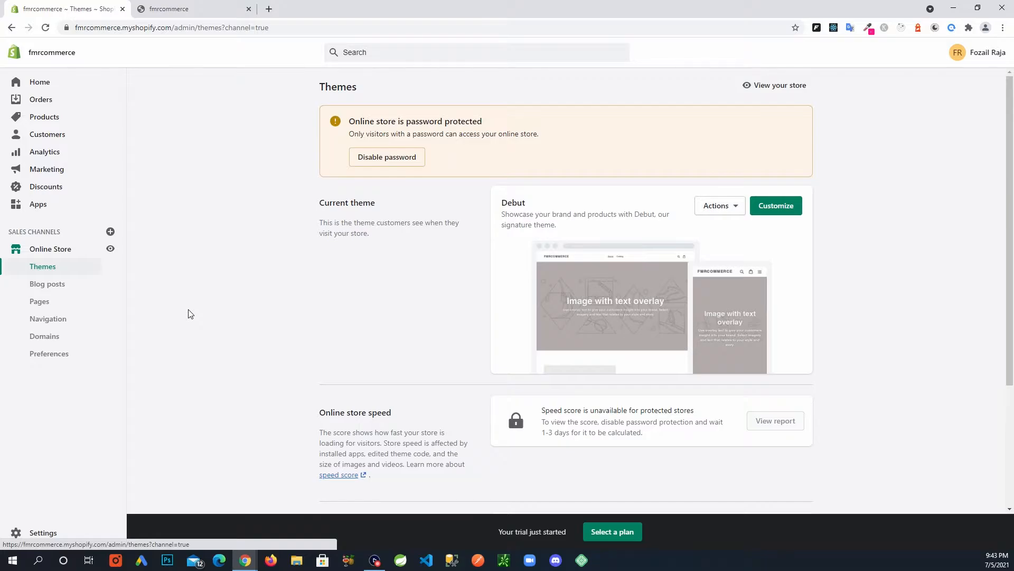
scroll(181, 296, down, 3)
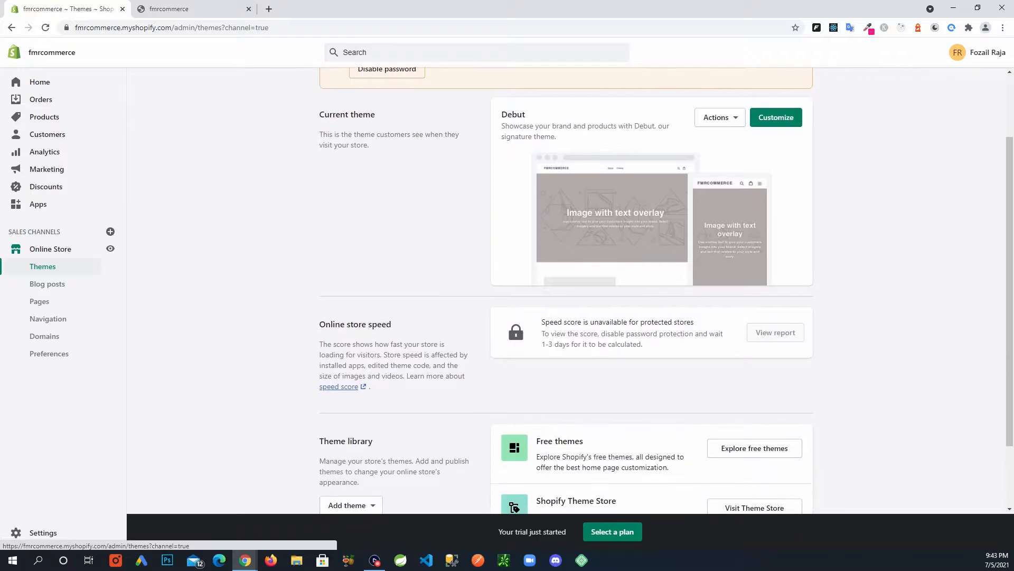
click(42, 533)
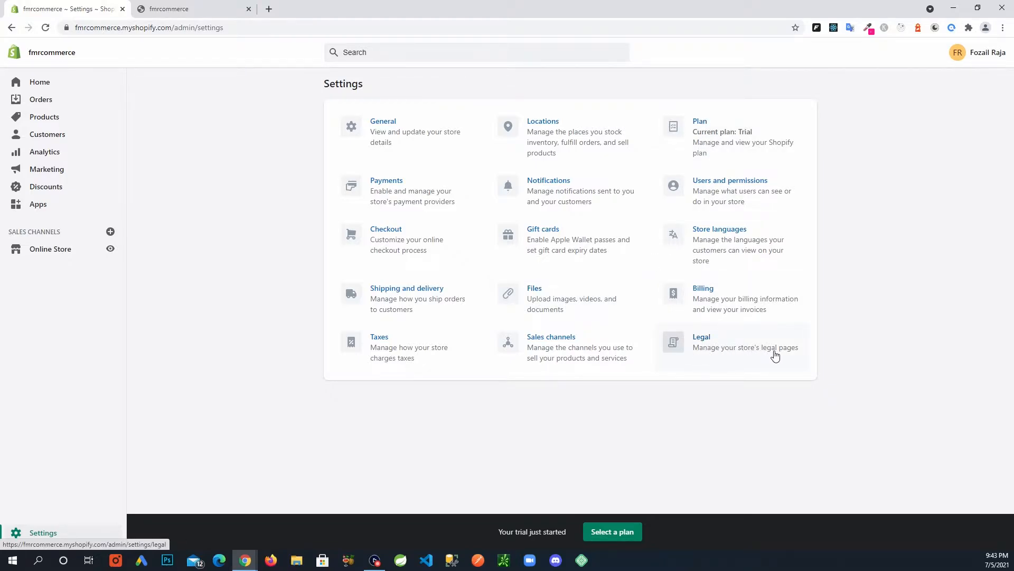
Open Legal settings and scroll down to the empty Privacy policy editor.
click(740, 346)
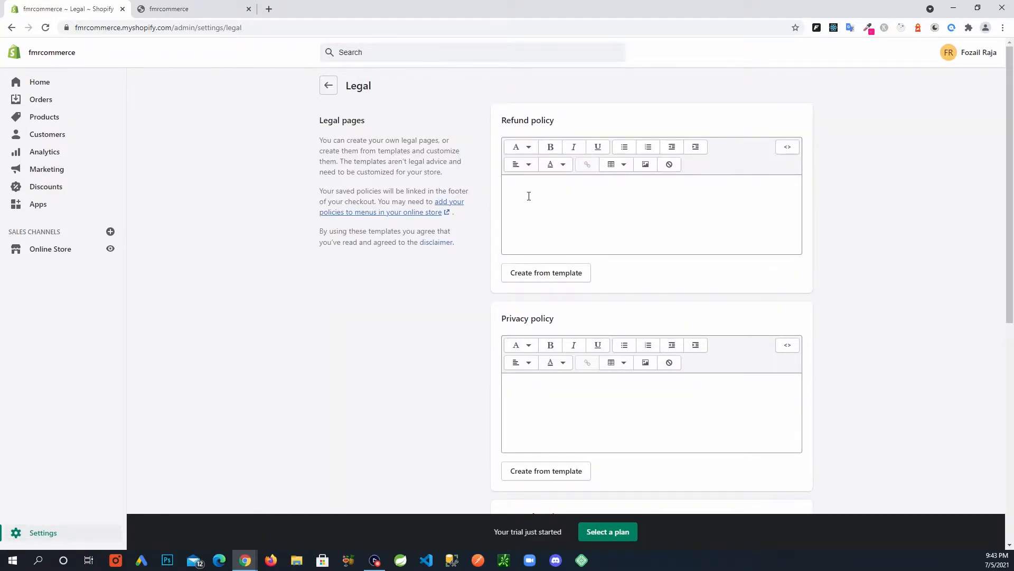
scroll(527, 243, down, 3)
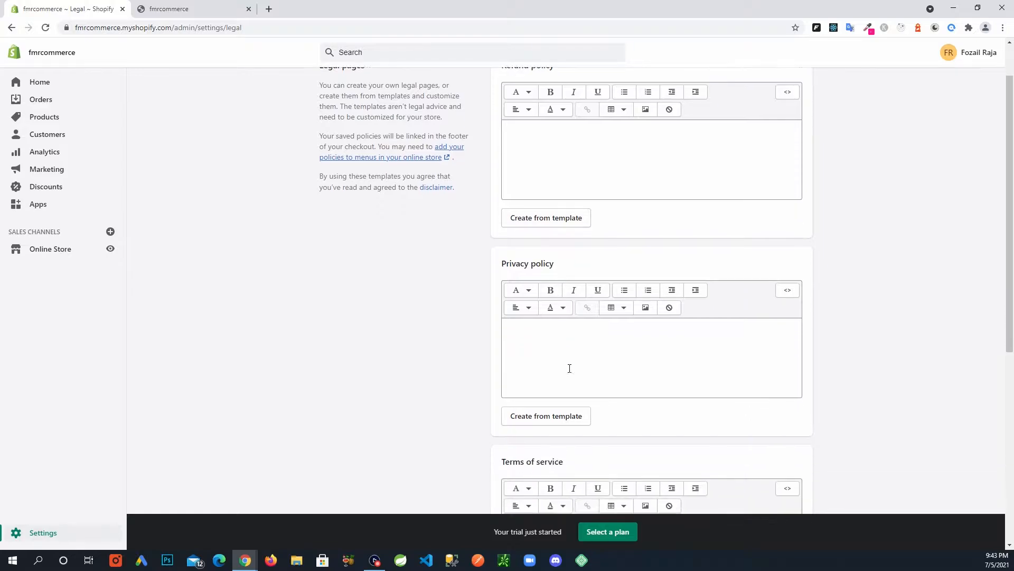
scroll(333, 281, up, 3)
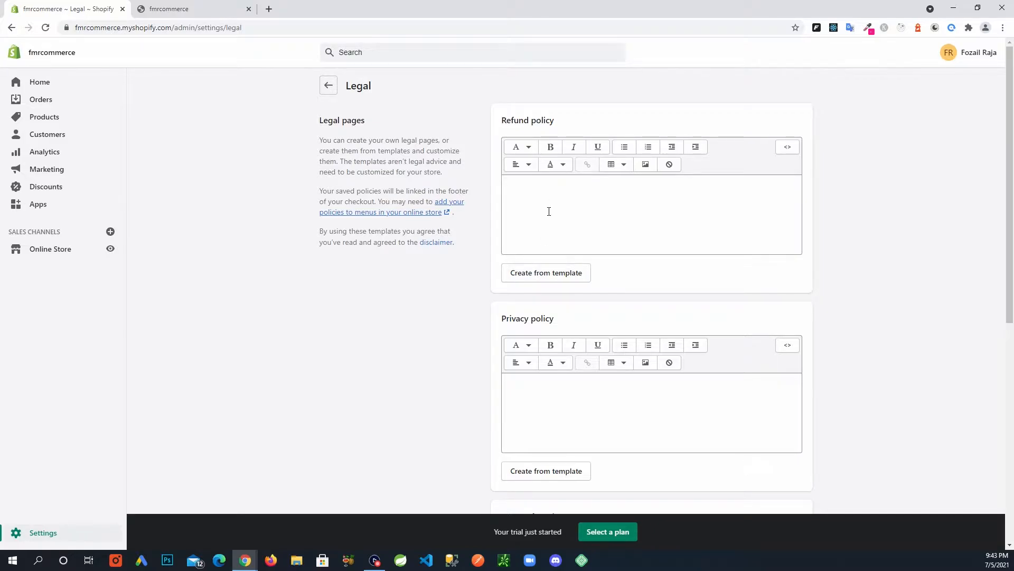
scroll(549, 211, down, 2)
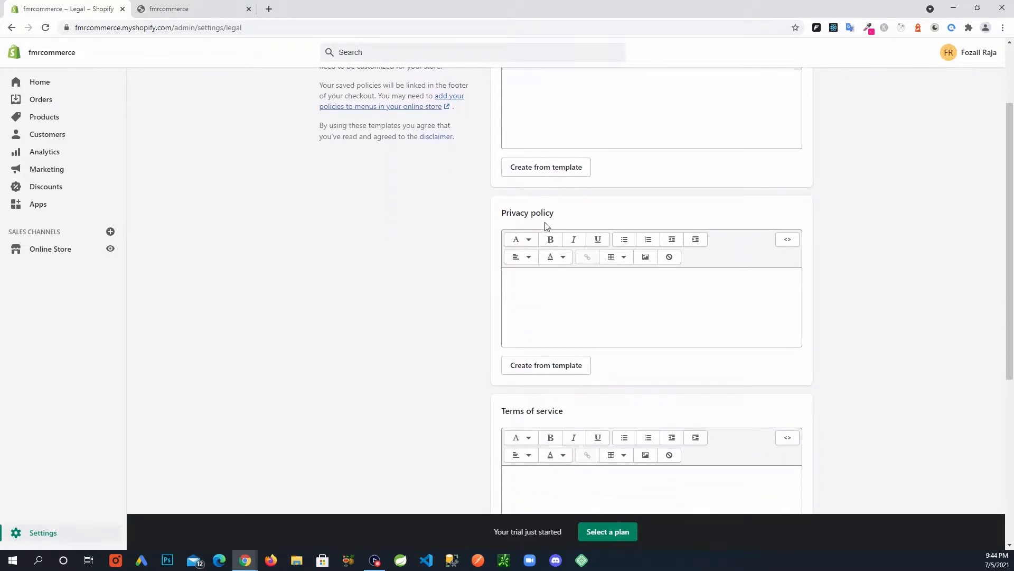
scroll(546, 224, down, 1)
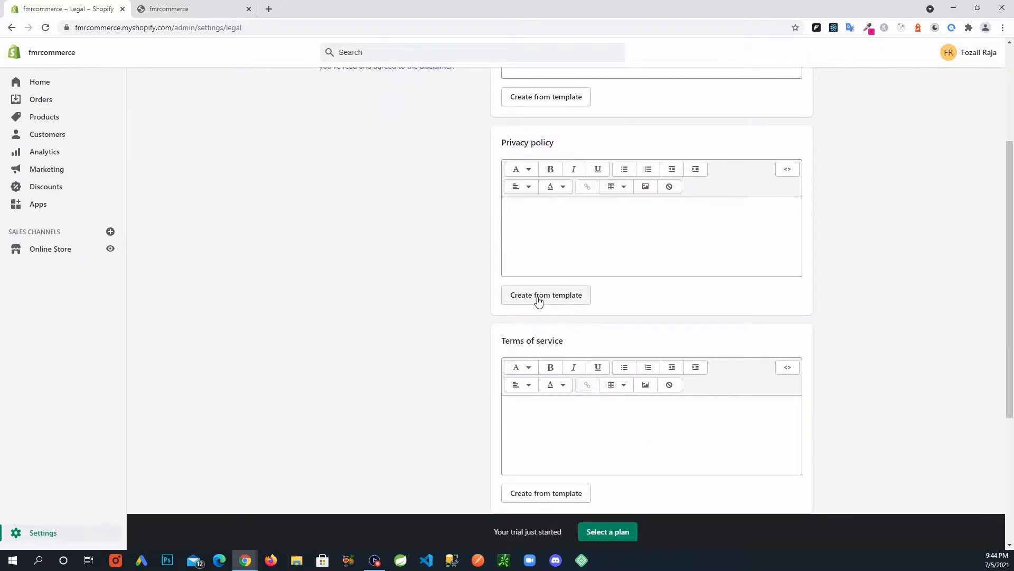
Generate the privacy policy from Shopify's template and copy its text.
click(549, 295)
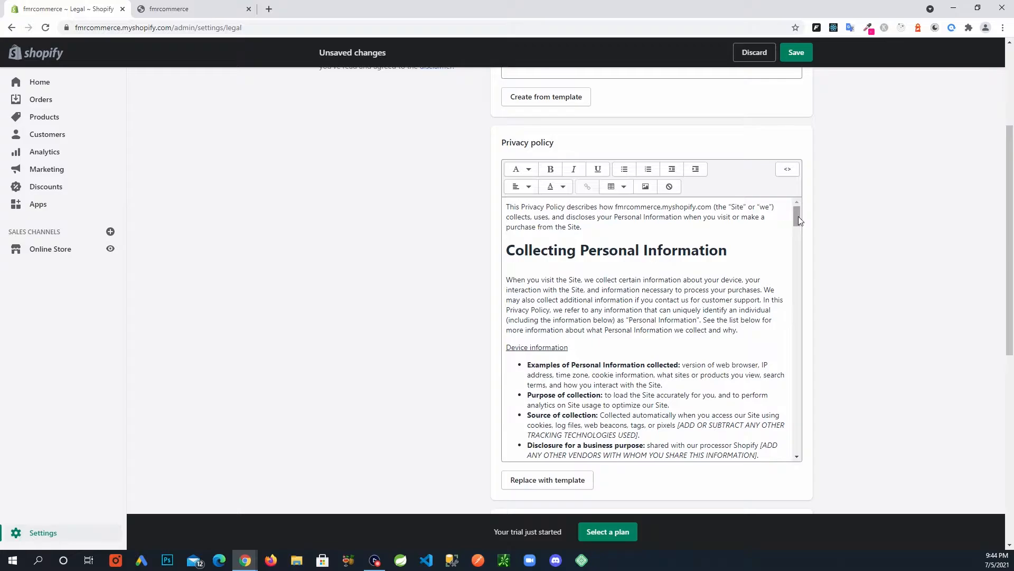
mouse_move(798, 217)
mouse_down()
mouse_move(817, 451)
mouse_move(819, 292)
mouse_move(793, 210)
mouse_up()
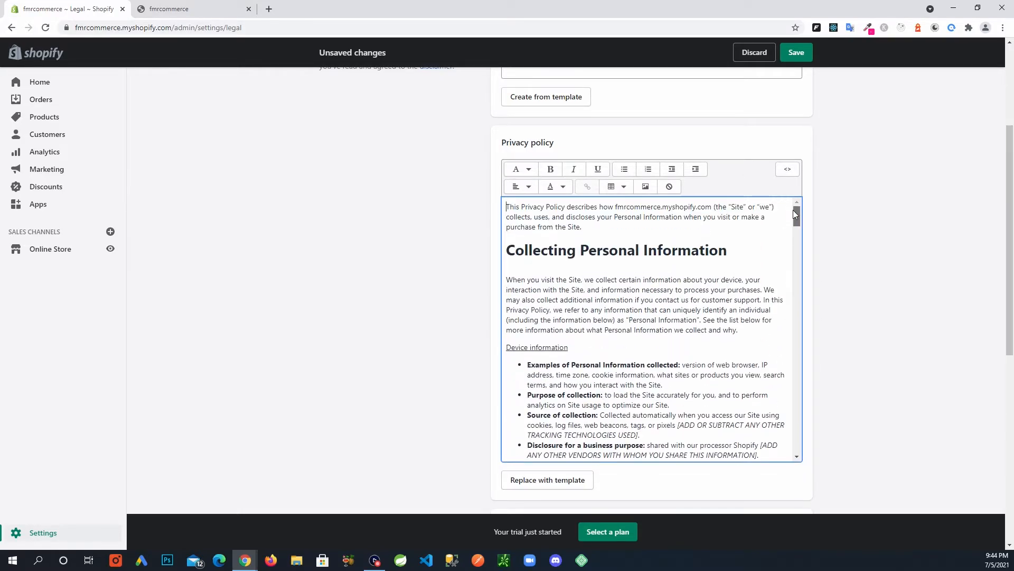
click(629, 231)
drag(506, 207, 744, 506)
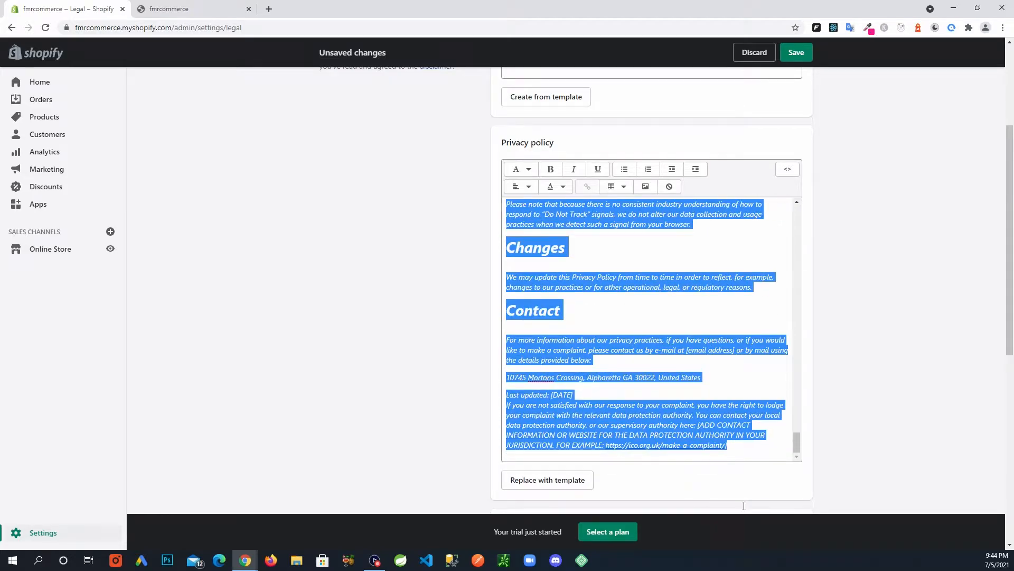
right_click(610, 216)
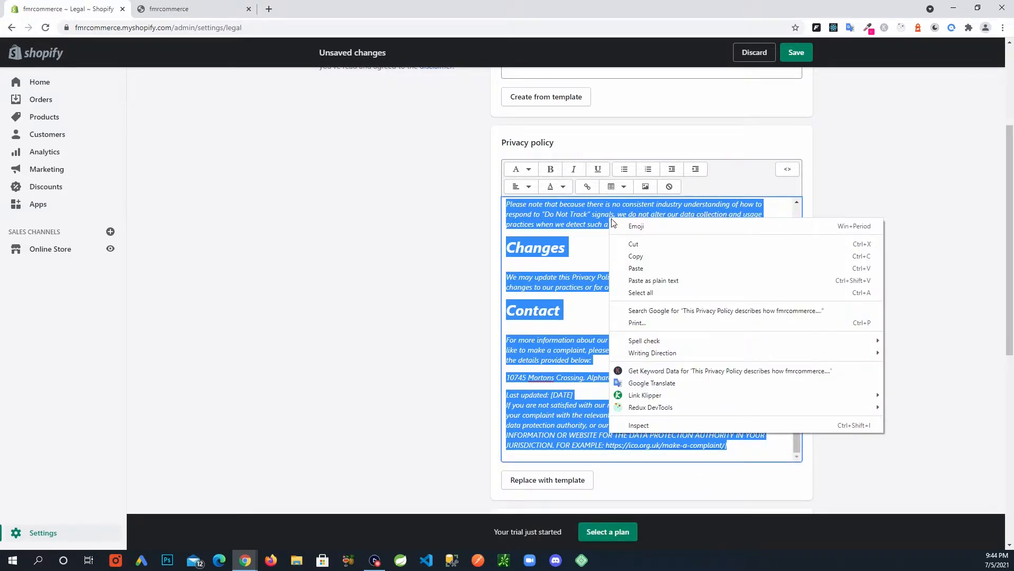
click(637, 256)
Select all of the privacy policy text, then head to the Online Store themes page.
click(660, 249)
scroll(649, 279, up, 4)
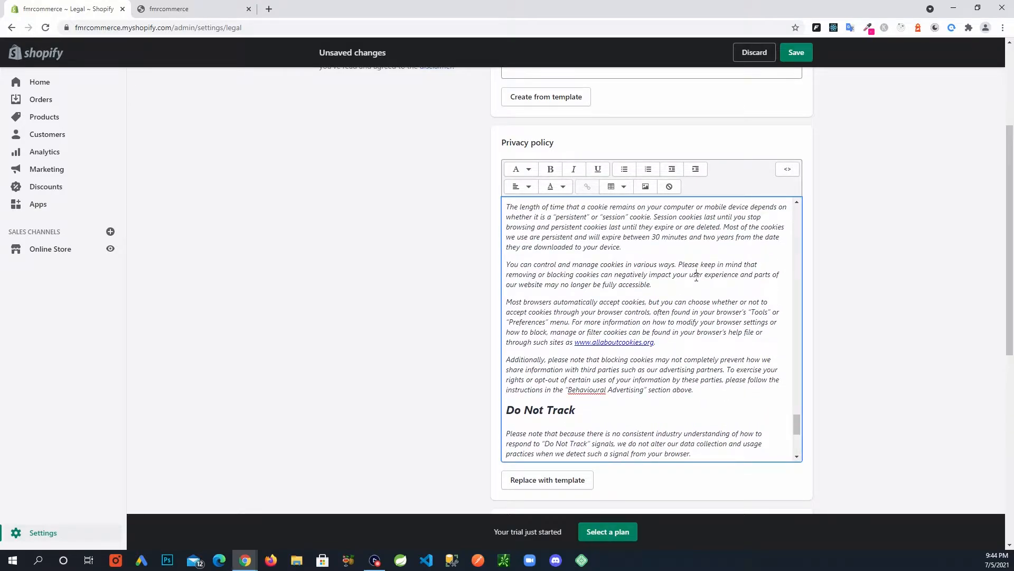
key(ctrl+a)
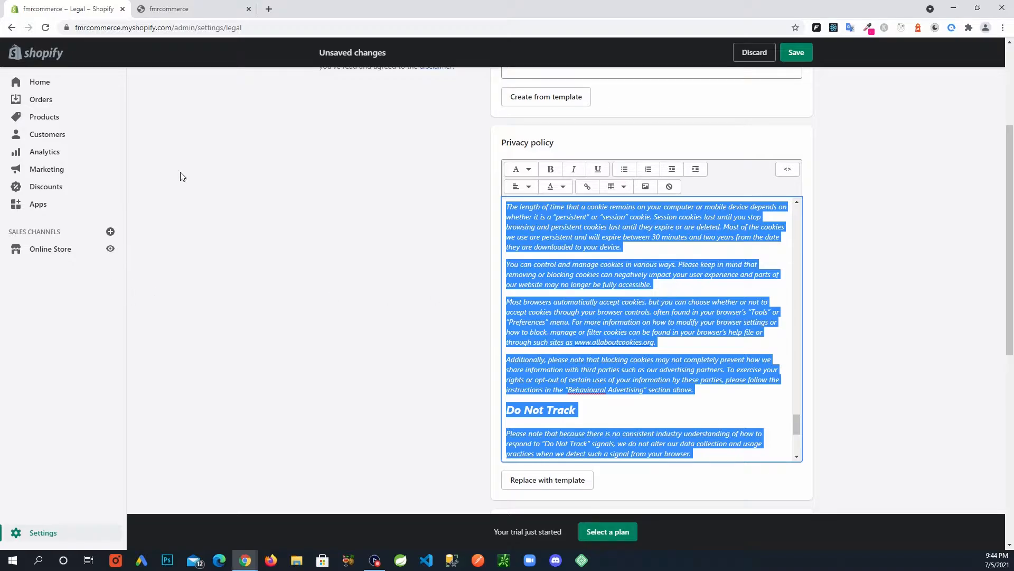
click(58, 254)
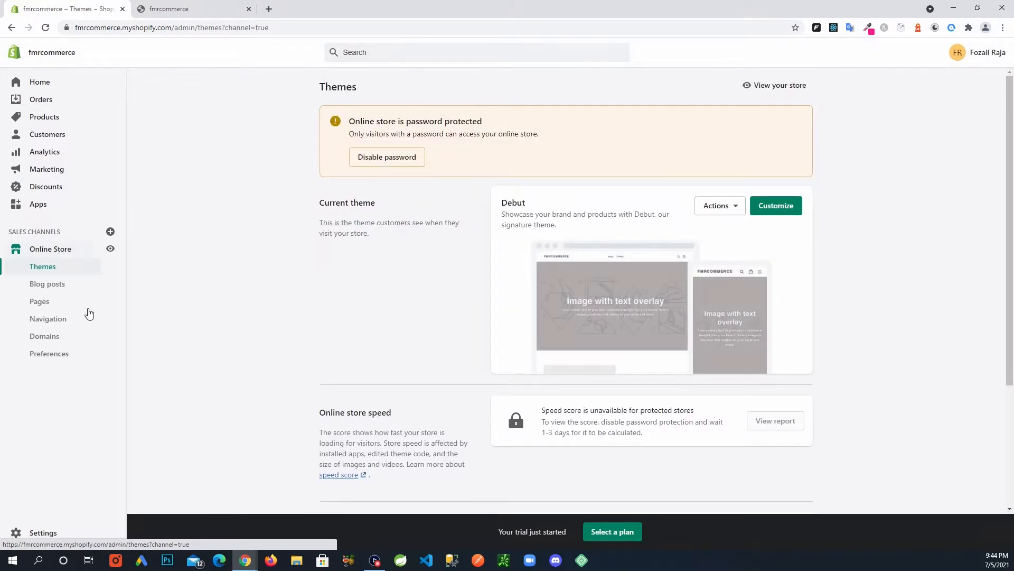
Create a new store page titled 'Privacy Policy'.
click(55, 306)
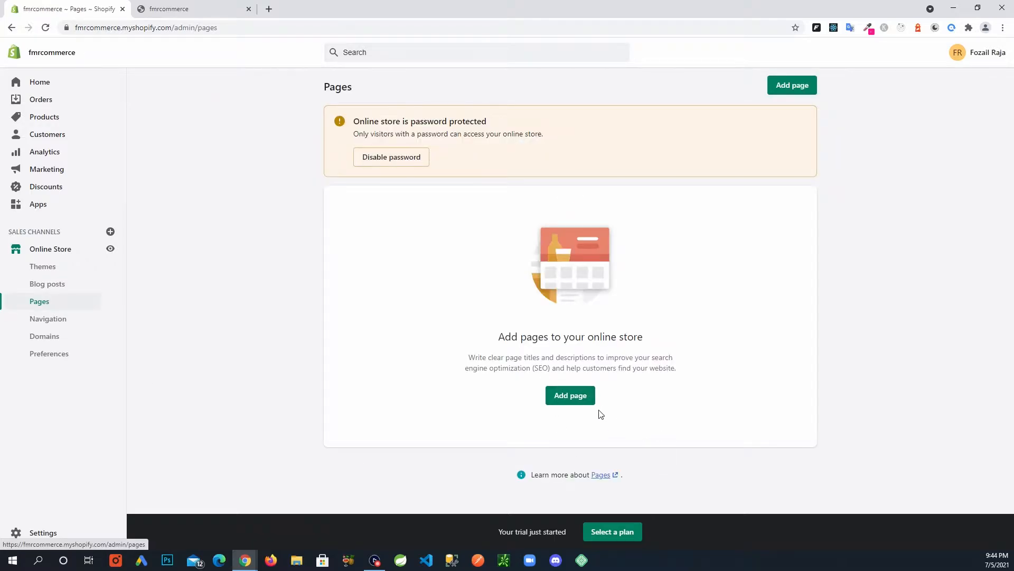
click(579, 399)
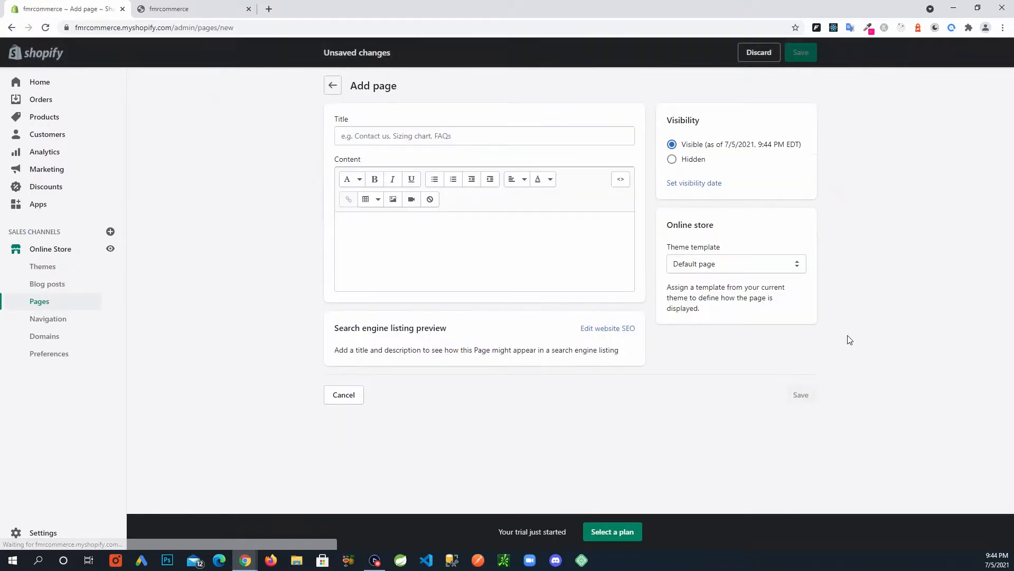
click(495, 136)
text(P)
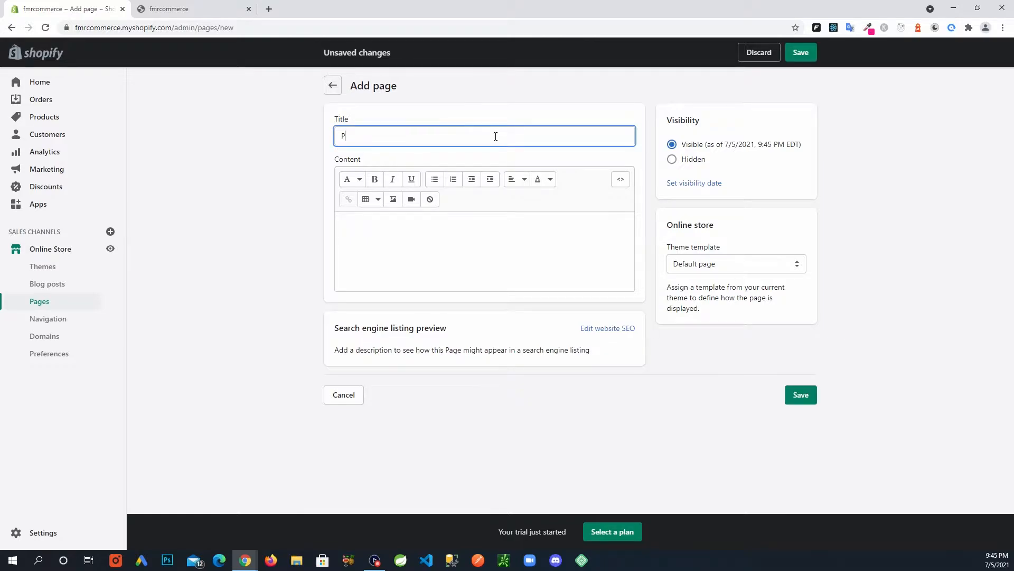
text(rivacy Policy)
Paste the copied privacy policy text into the page content.
click(474, 248)
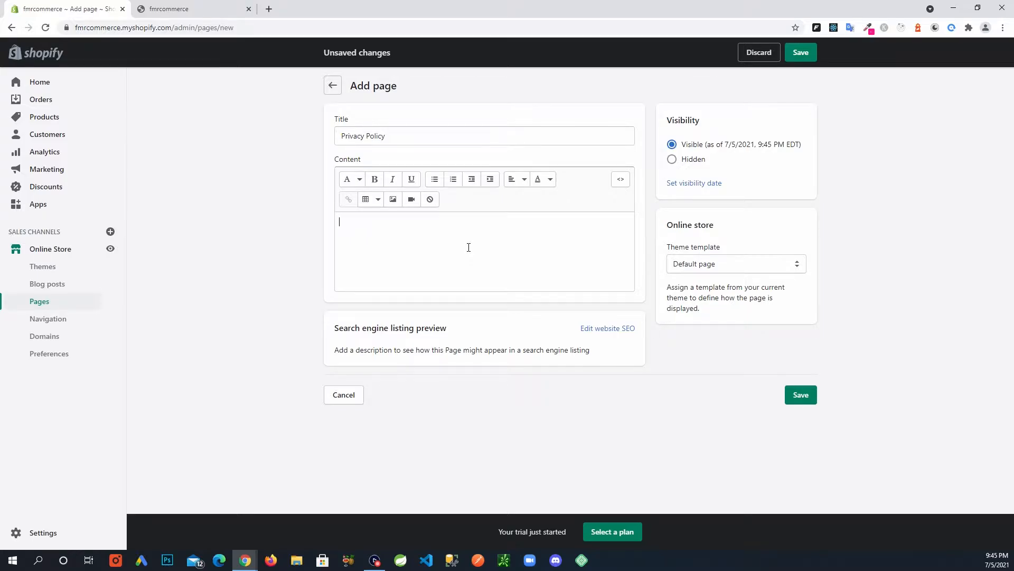
key(ctrl+v)
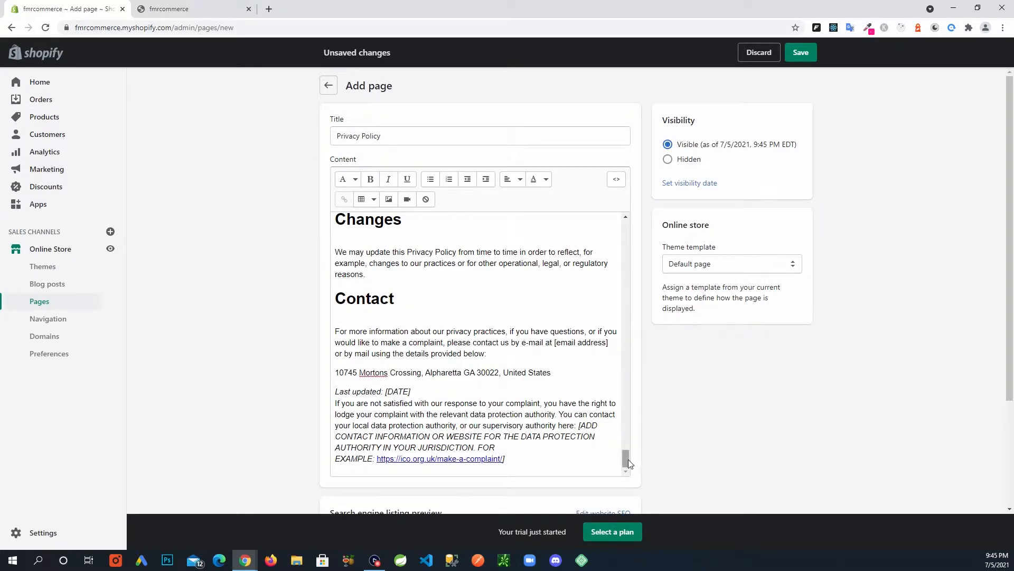
drag(629, 459, 624, 217)
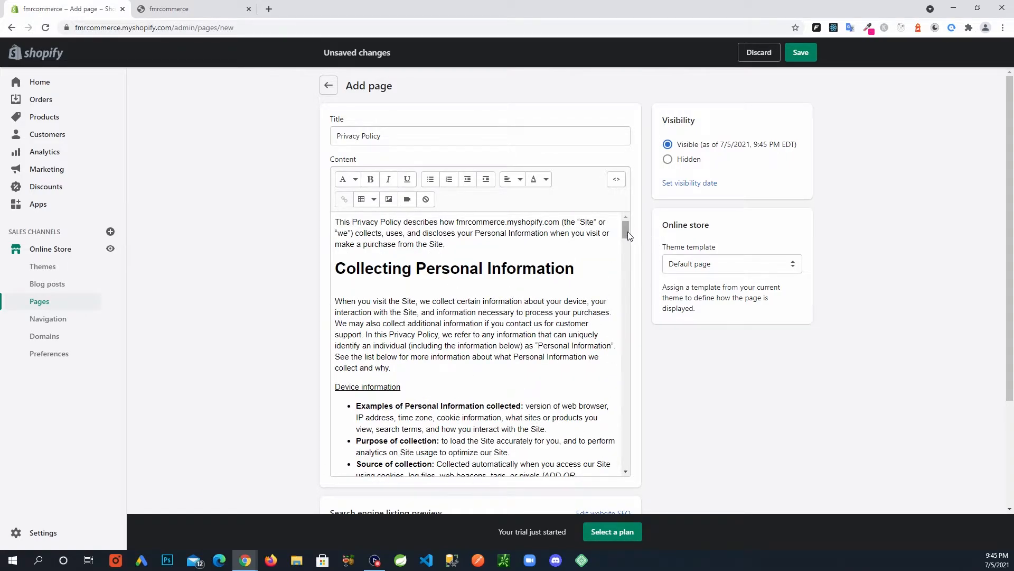
drag(628, 232, 627, 242)
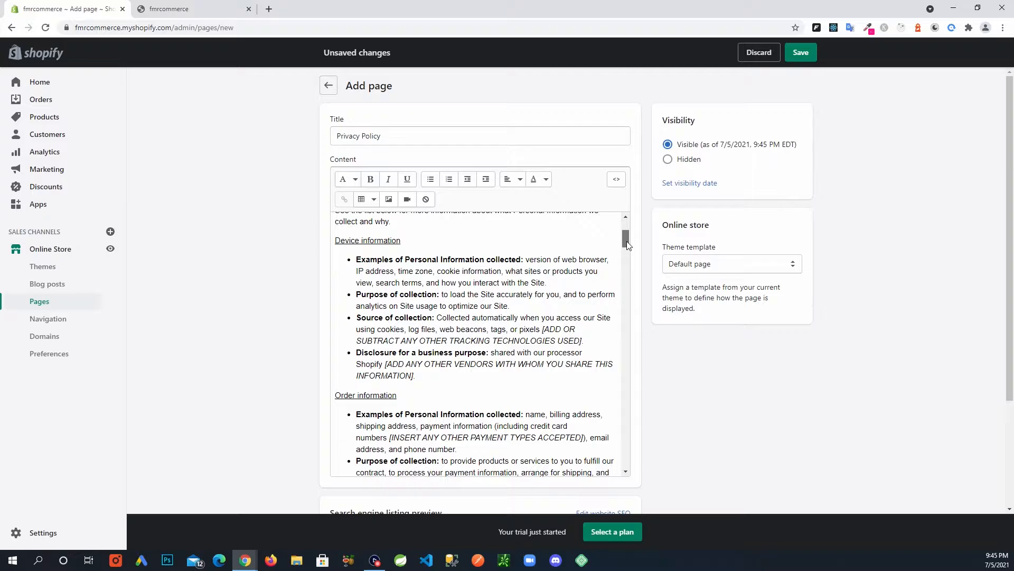
drag(628, 244, 619, 291)
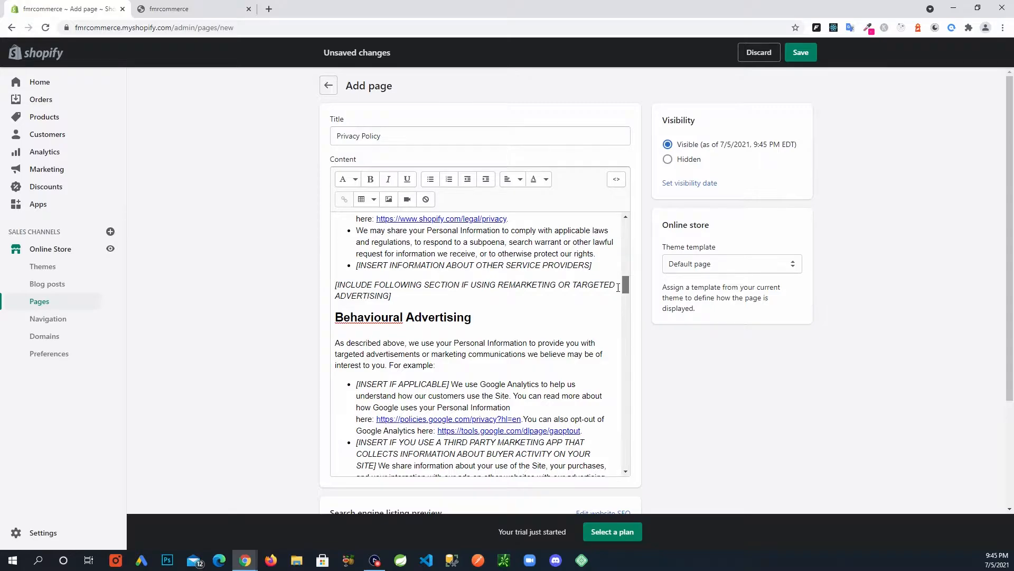
drag(624, 285, 623, 319)
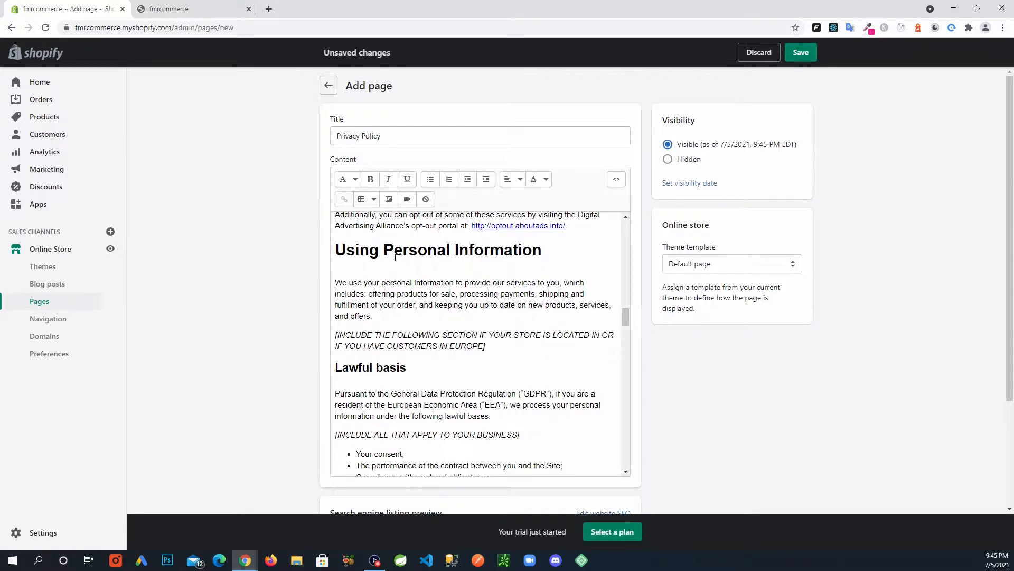
Review the pasted text, highlighting the Using Personal Information paragraph and the italic include-section note.
drag(432, 281, 487, 305)
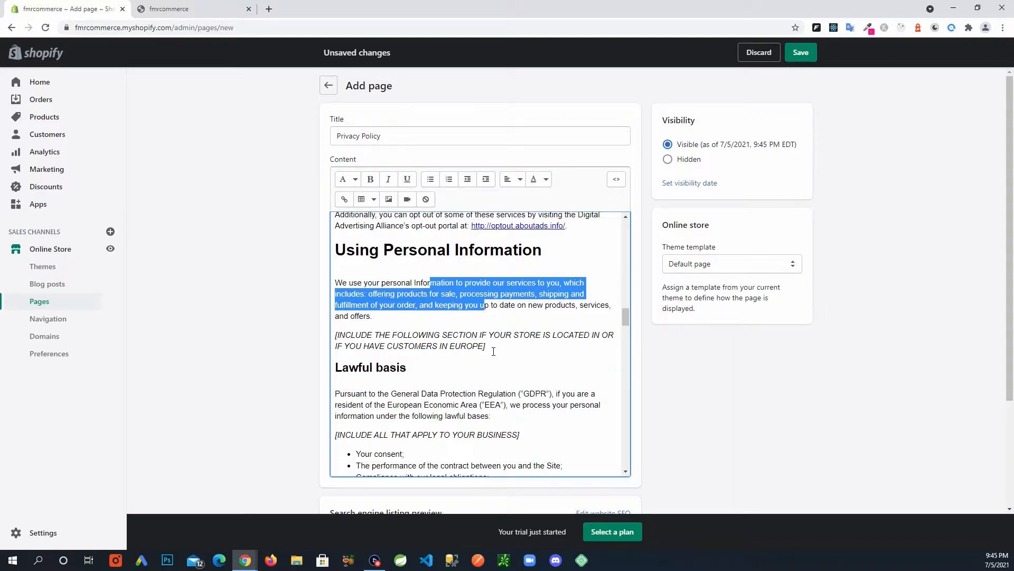
drag(488, 348, 334, 339)
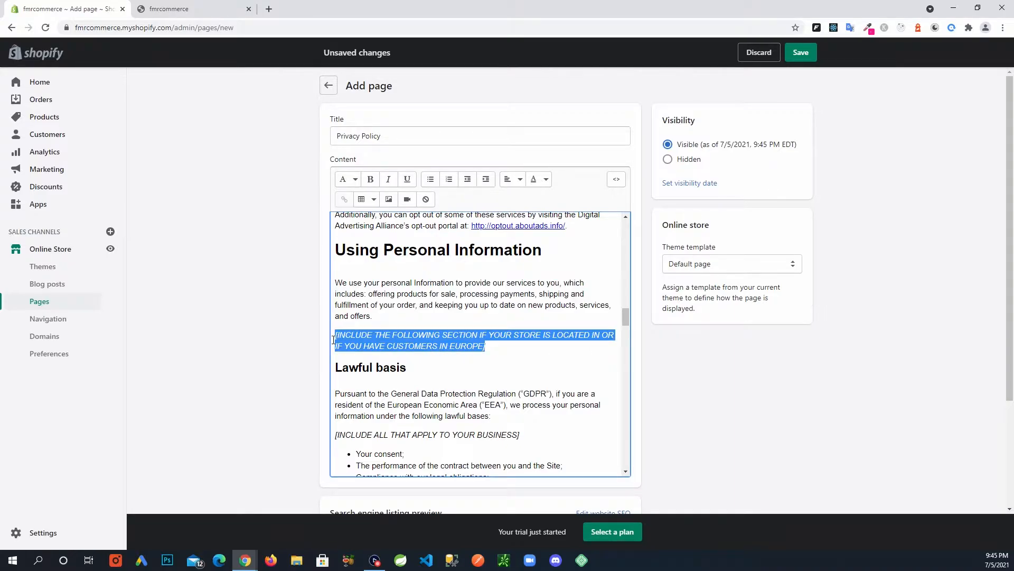
drag(623, 319, 625, 229)
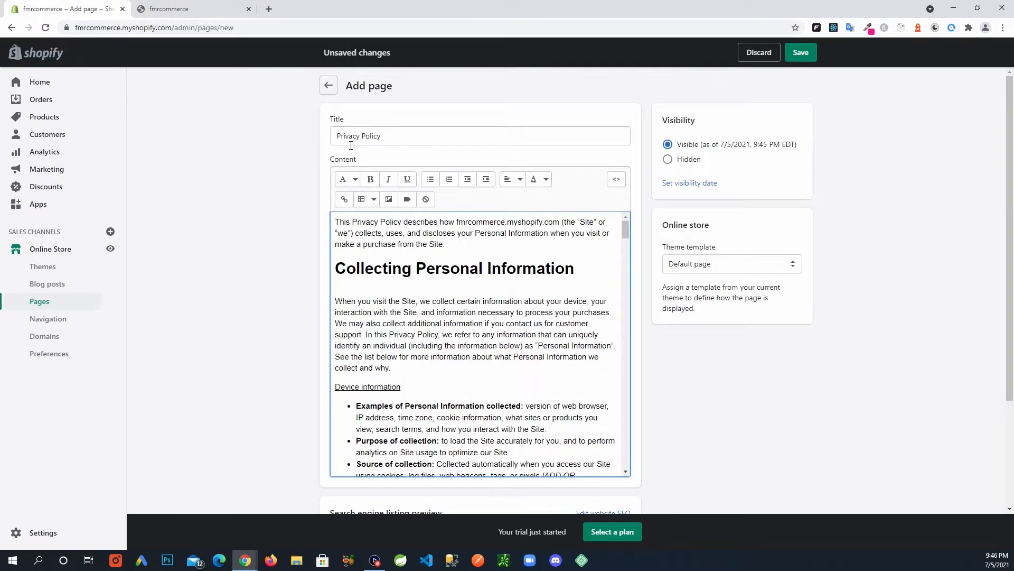
scroll(304, 296, down, 3)
scroll(658, 330, down, 1)
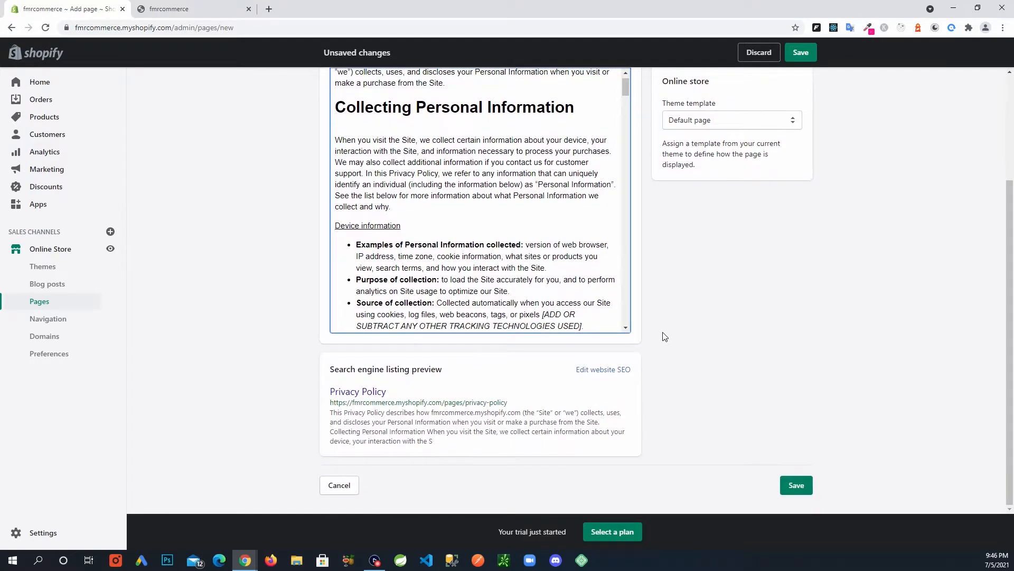
Save the Privacy Policy page and go back to the Pages list.
click(796, 486)
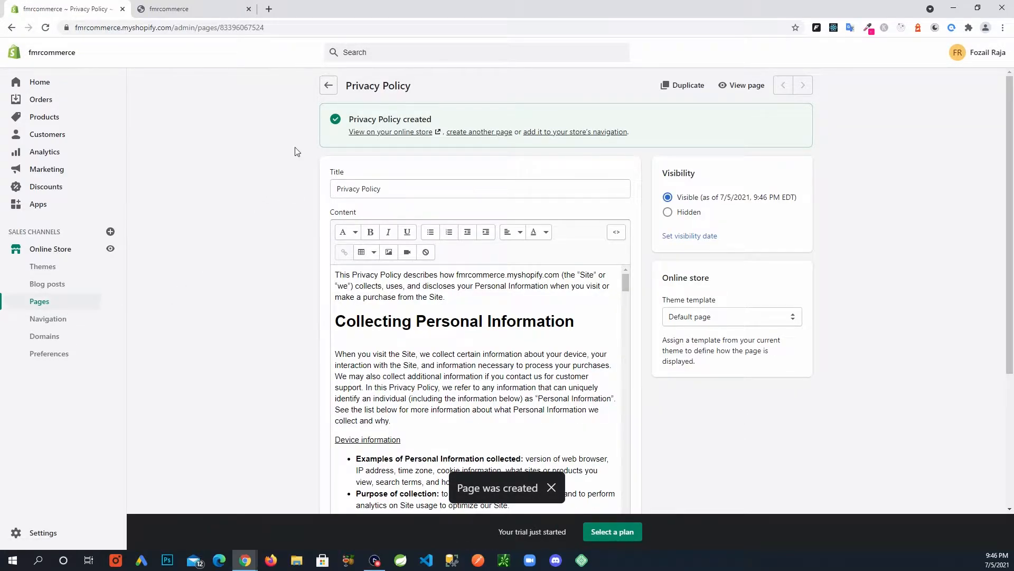
click(329, 86)
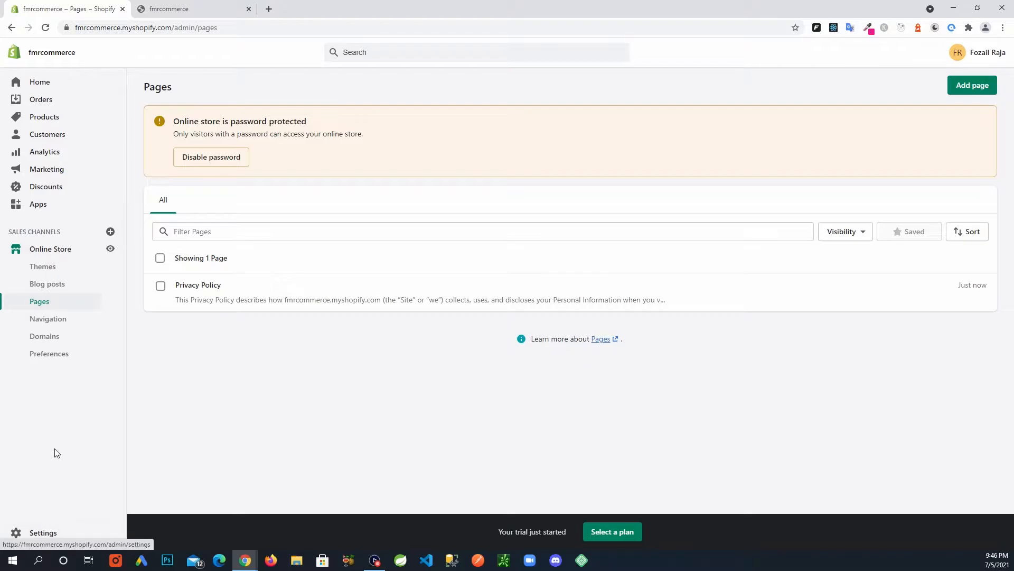
Generate the Terms of service from the template in Legal settings and select all of its text.
click(53, 533)
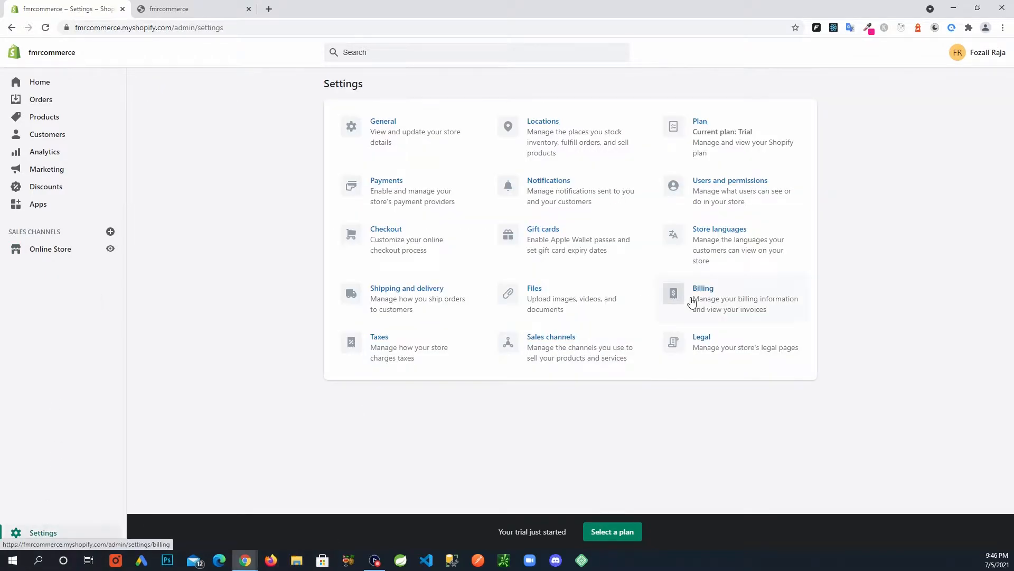
click(707, 347)
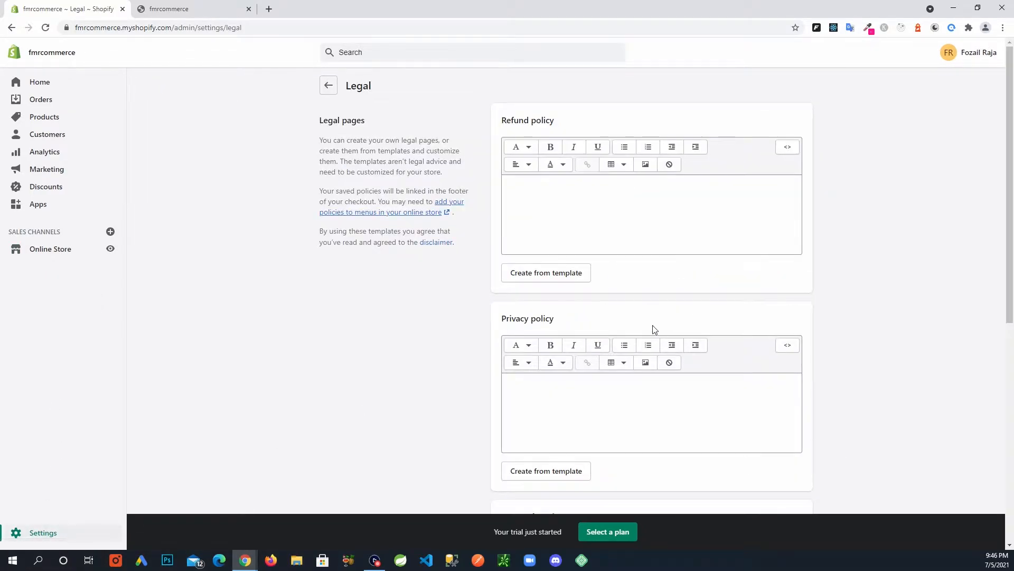
scroll(654, 330, down, 7)
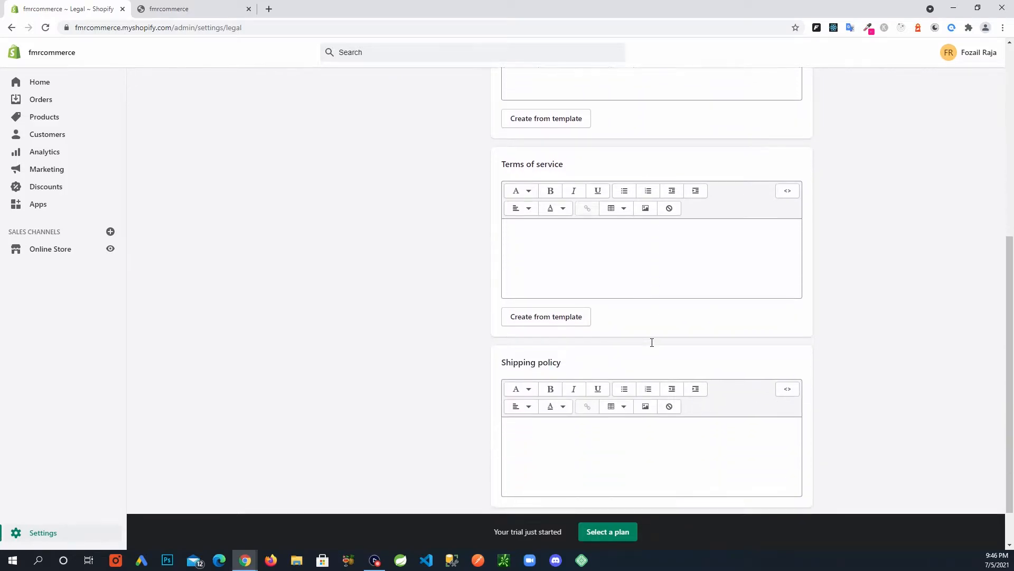
click(574, 250)
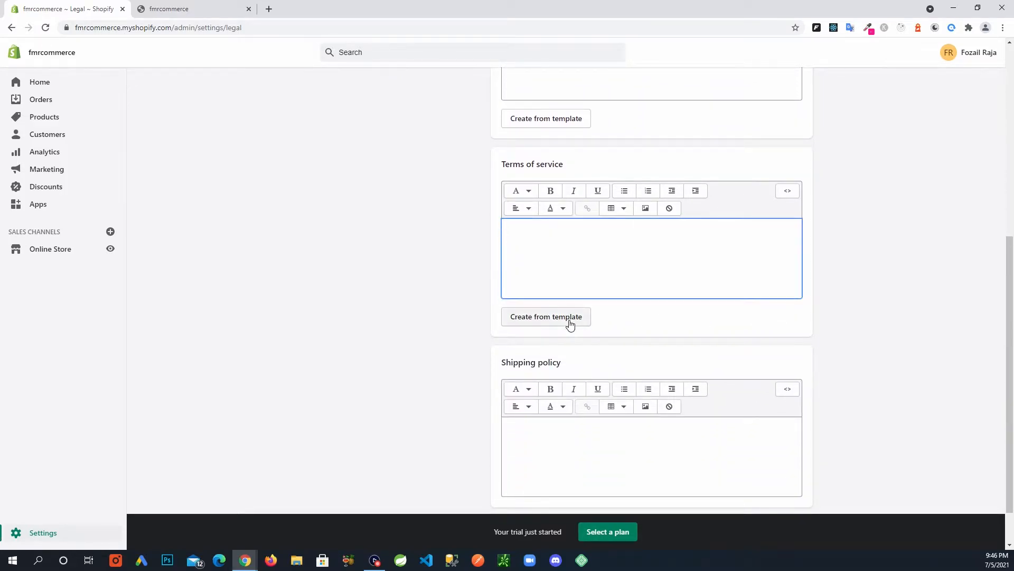
click(570, 322)
click(588, 269)
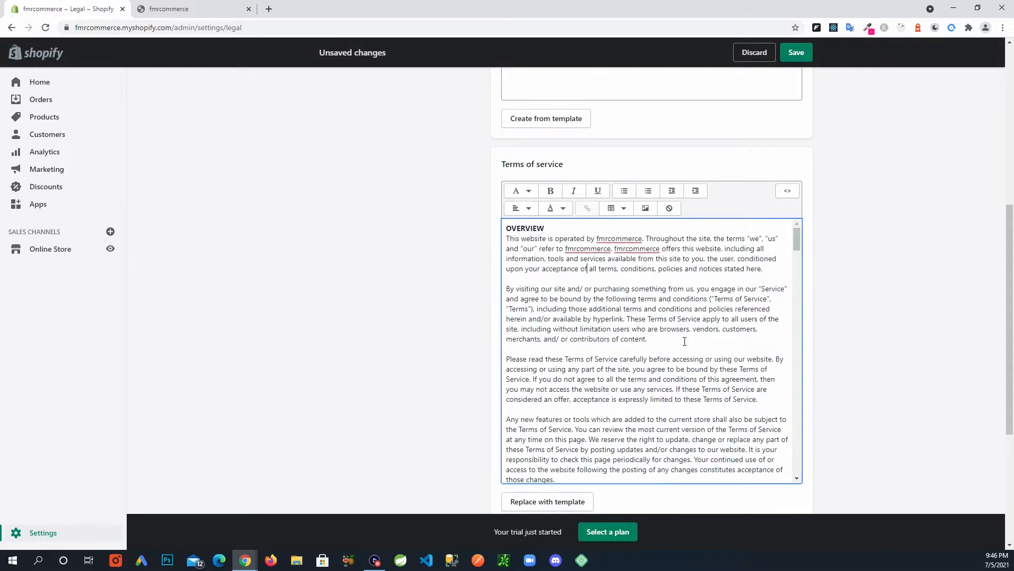
key(ctrl+a)
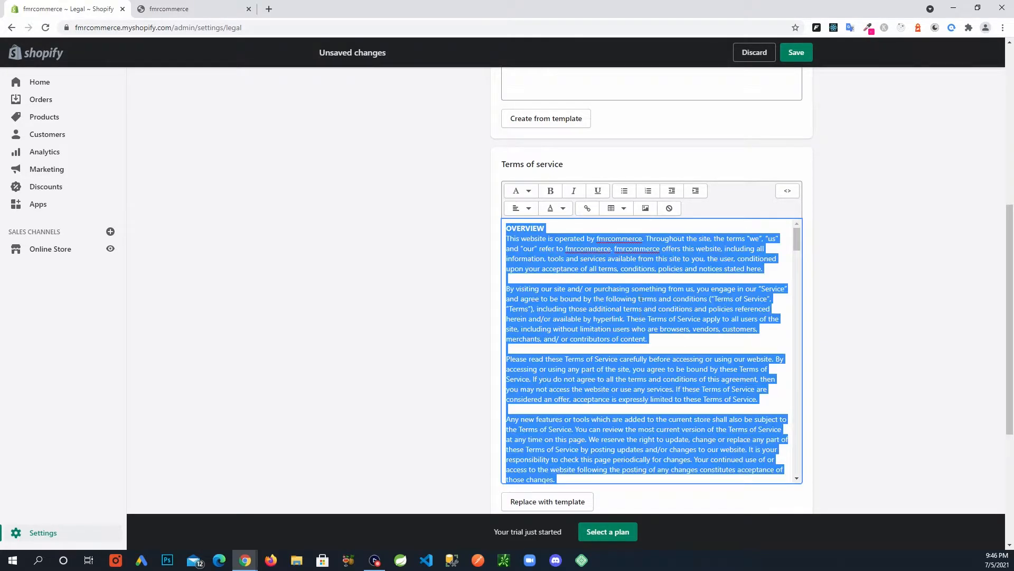
Start a new page and paste the copied terms of service text into its content.
click(66, 253)
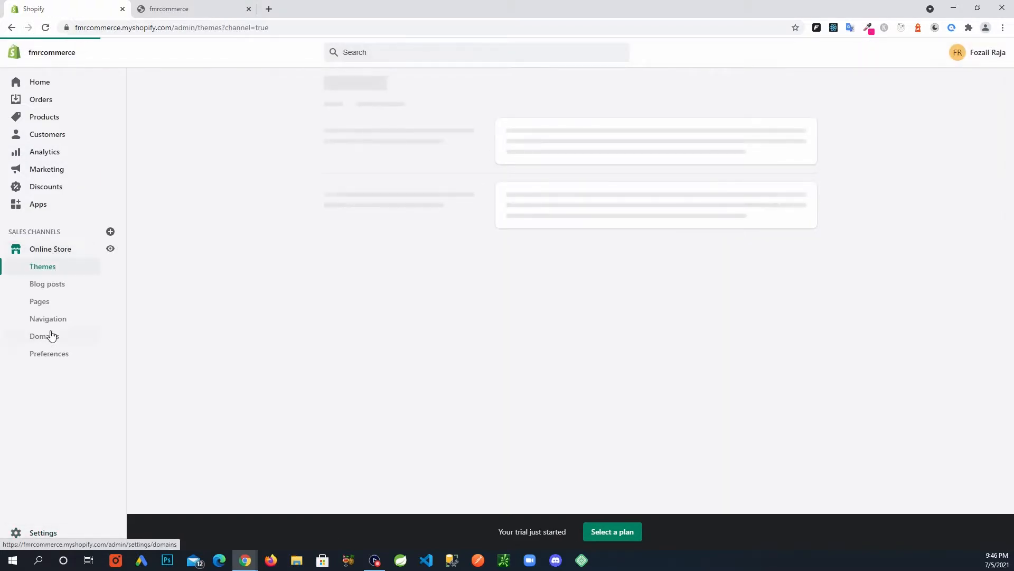
click(48, 305)
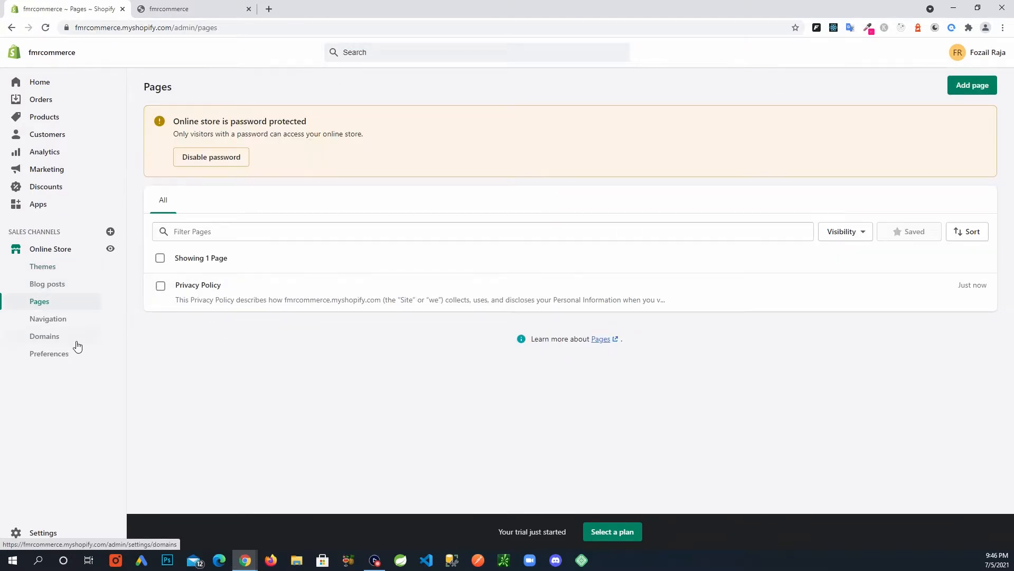
click(975, 83)
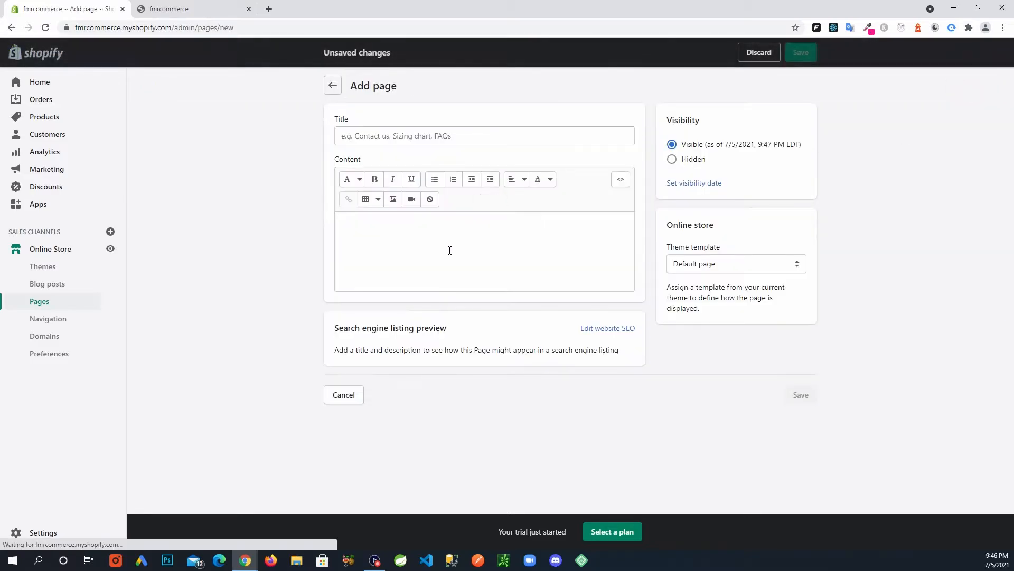
click(438, 240)
key(ctrl+v)
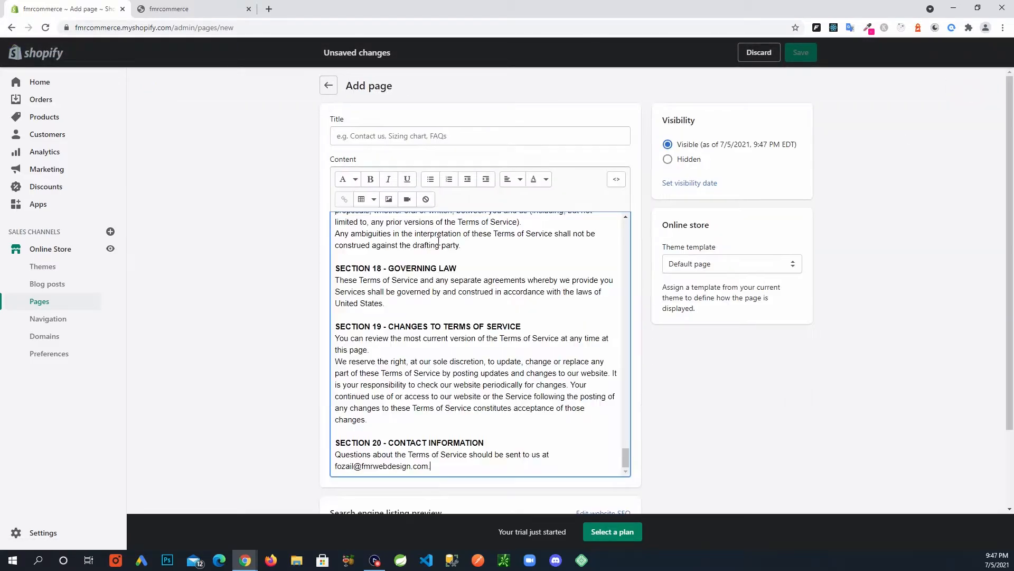
scroll(626, 385, up, 20)
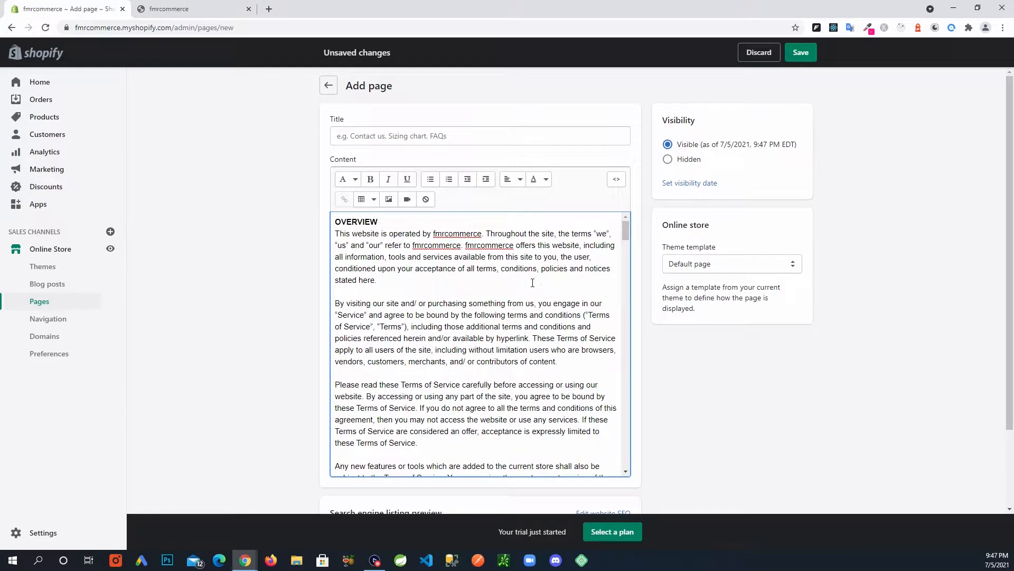
Title the page 'Terms', check the text, and save it.
click(391, 139)
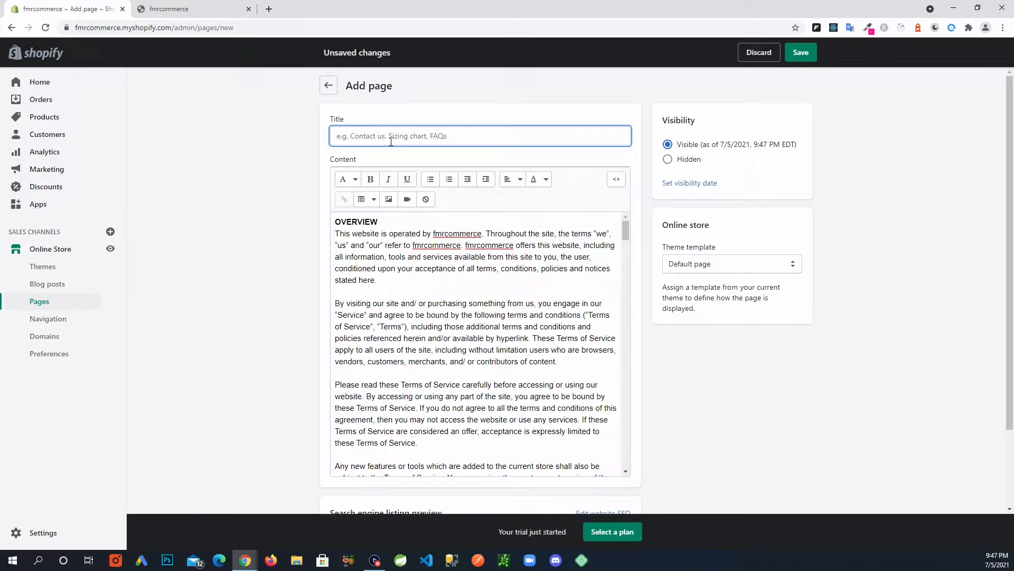
text(Terms)
scroll(486, 349, down, 2)
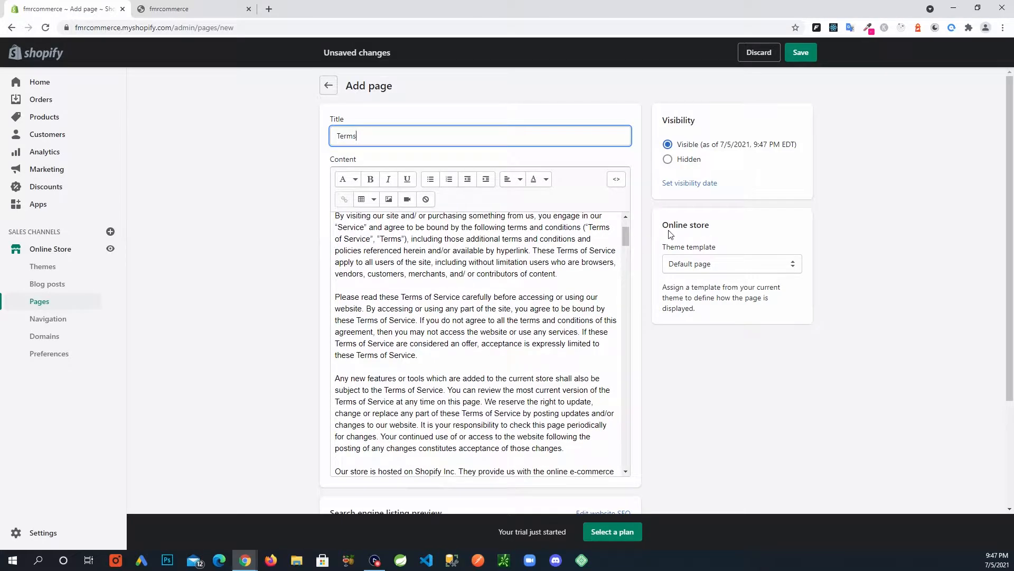
scroll(681, 369, down, 2)
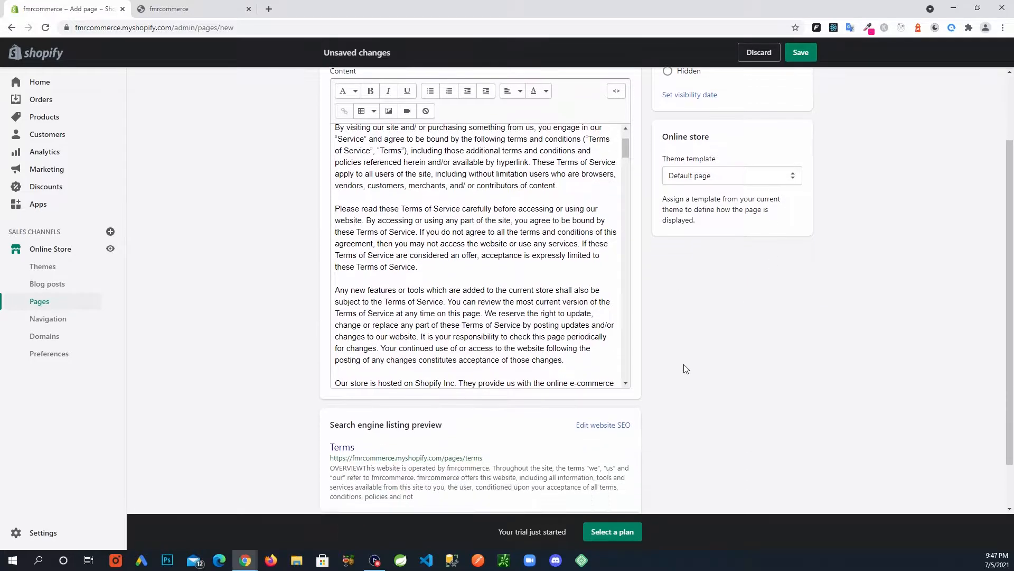
scroll(686, 368, down, 1)
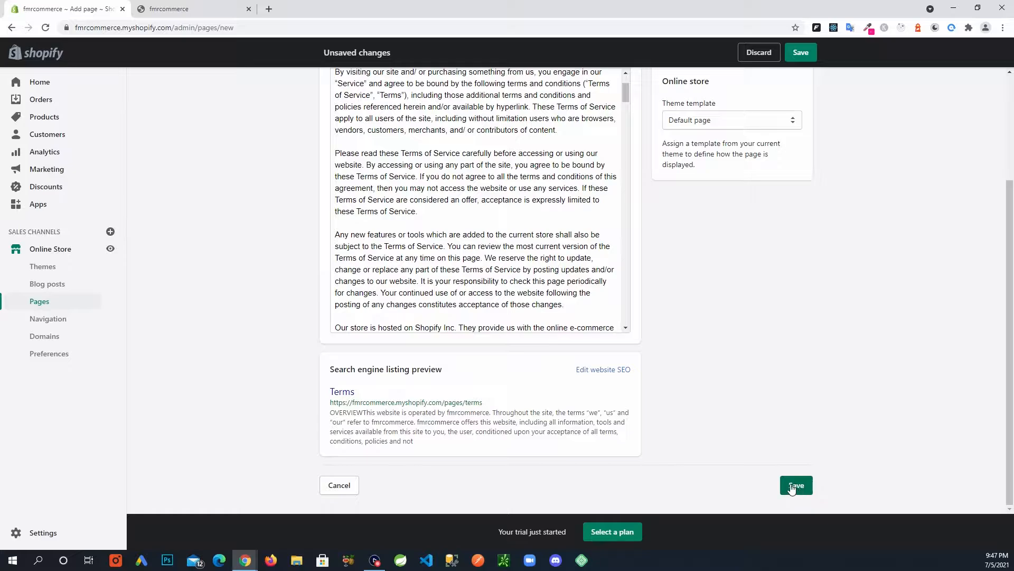
scroll(792, 487, up, 3)
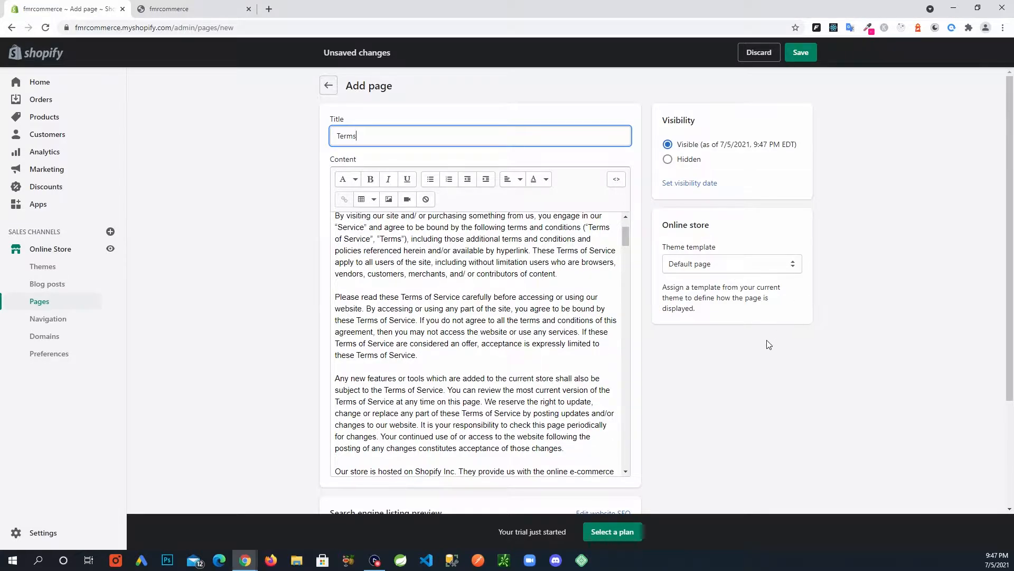
scroll(770, 344, down, 3)
click(794, 483)
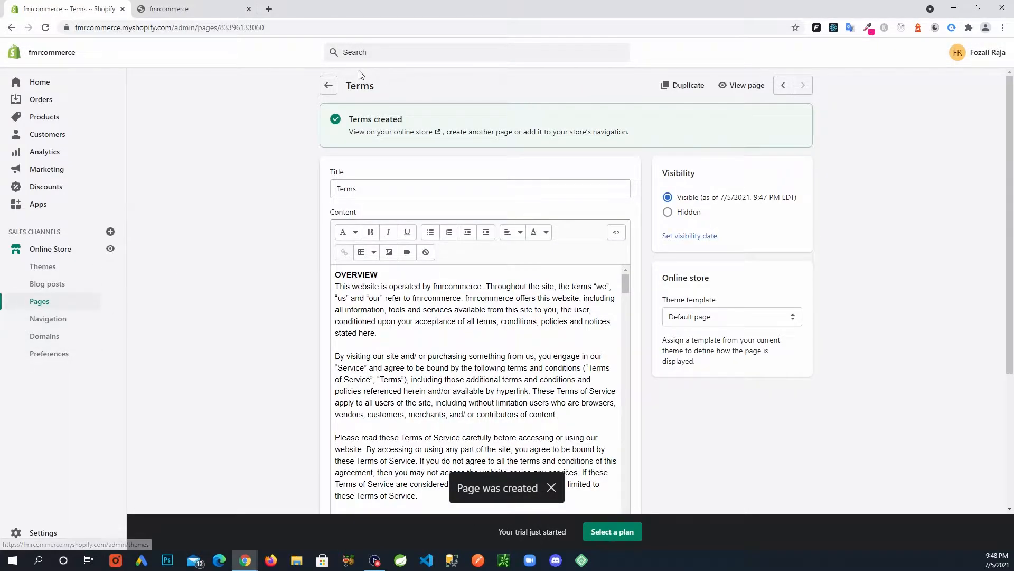
View the live storefront from the Debut Themes overview, then return to the admin tab.
click(328, 85)
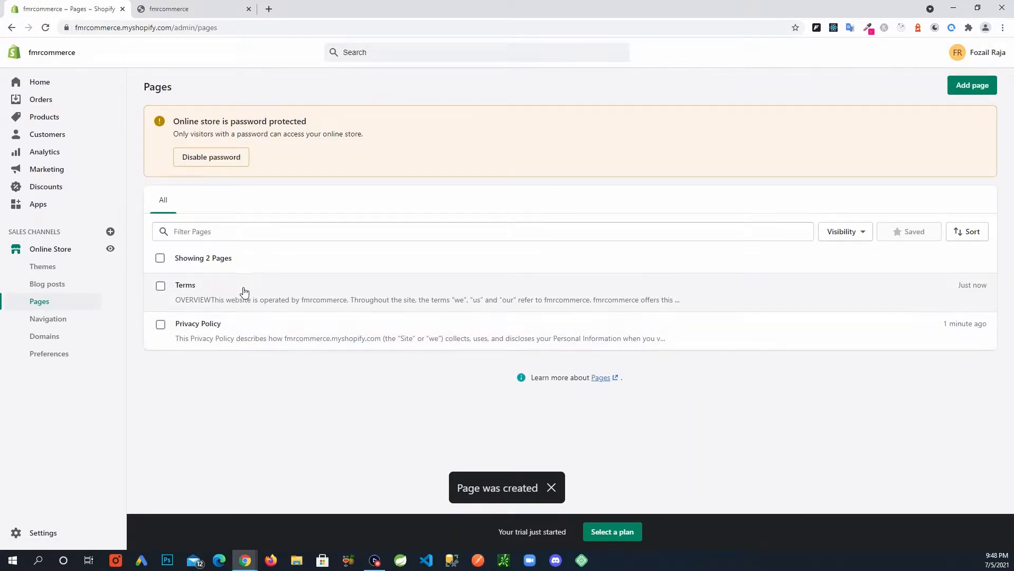
click(59, 251)
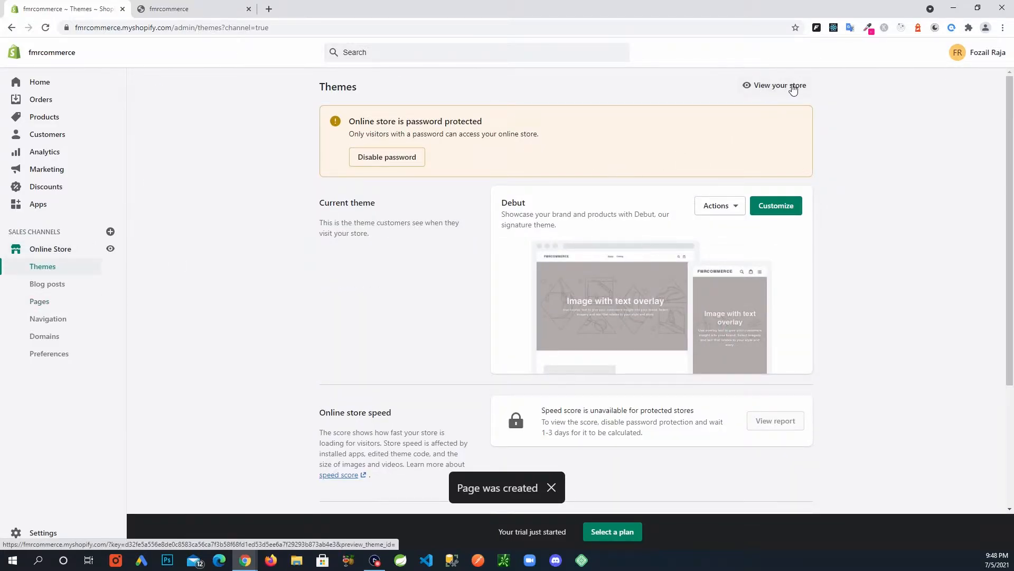
click(774, 86)
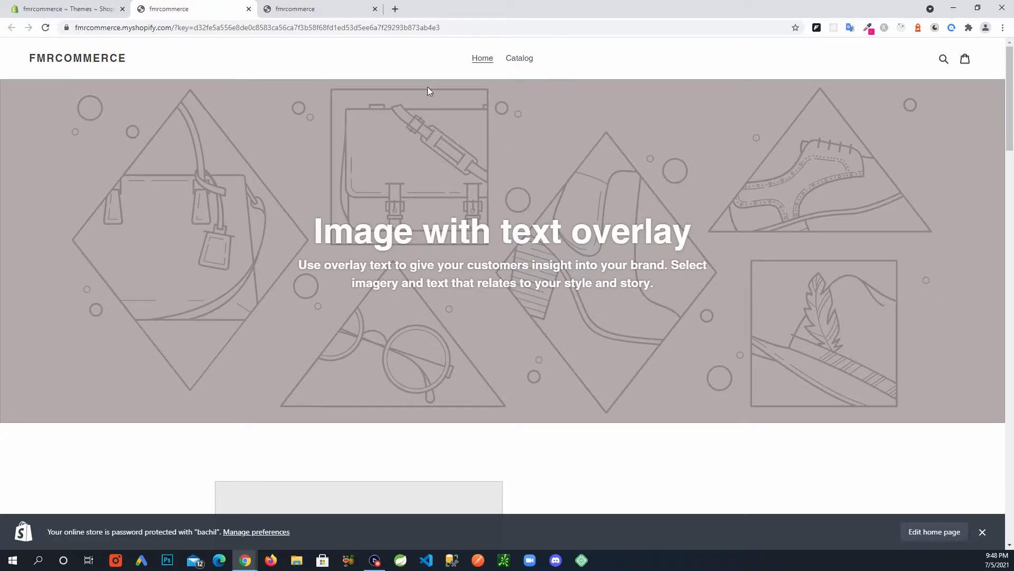
scroll(657, 189, down, 2)
scroll(519, 80, up, 2)
click(33, 14)
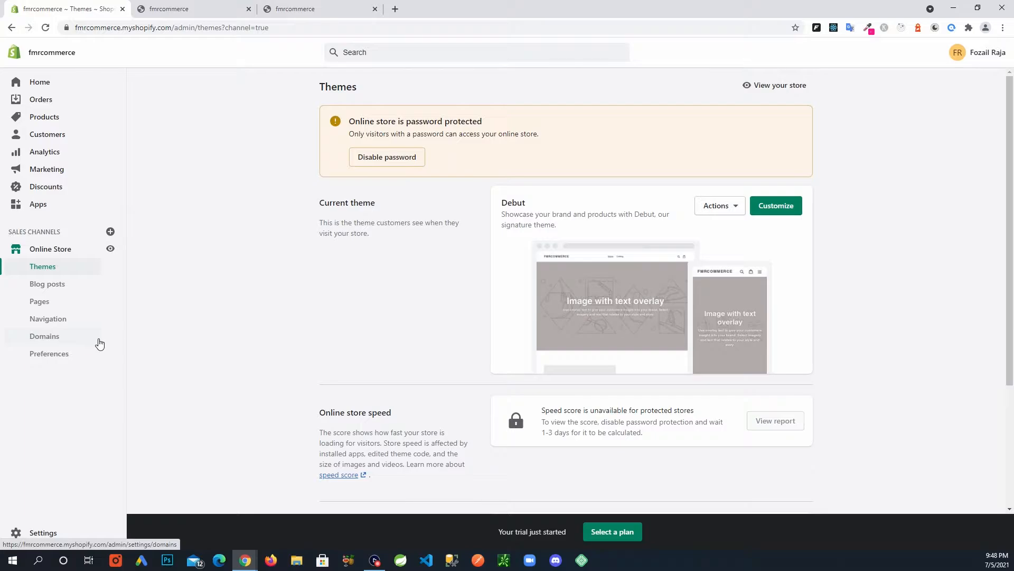
Add a new page titled 'Contact'.
click(57, 304)
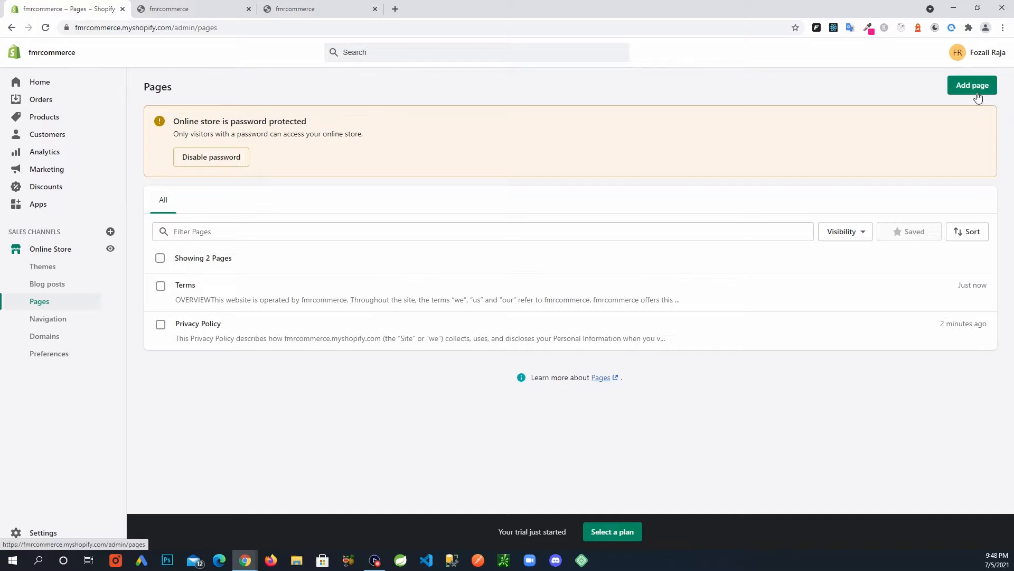
click(975, 92)
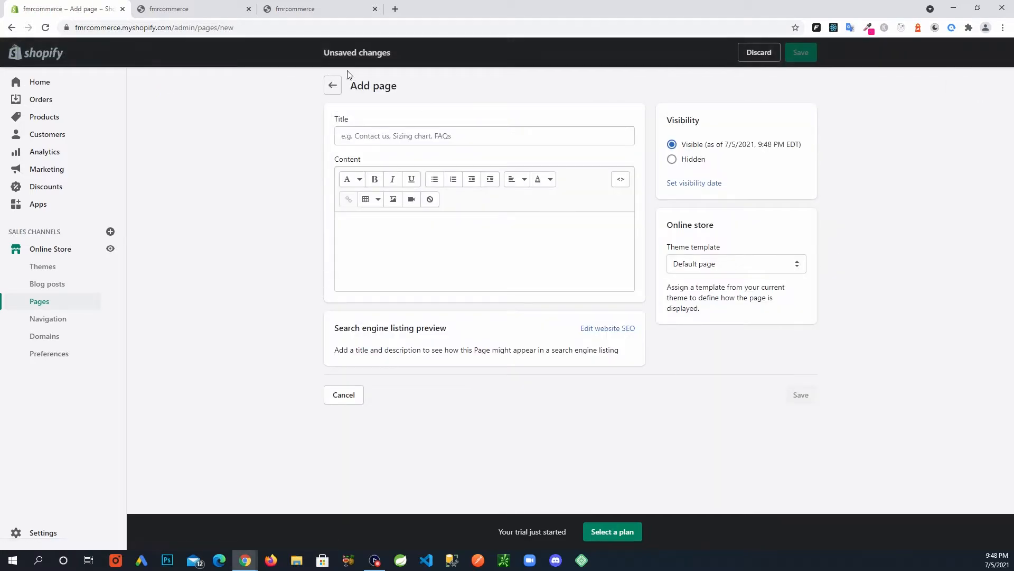
click(406, 138)
text(Contact)
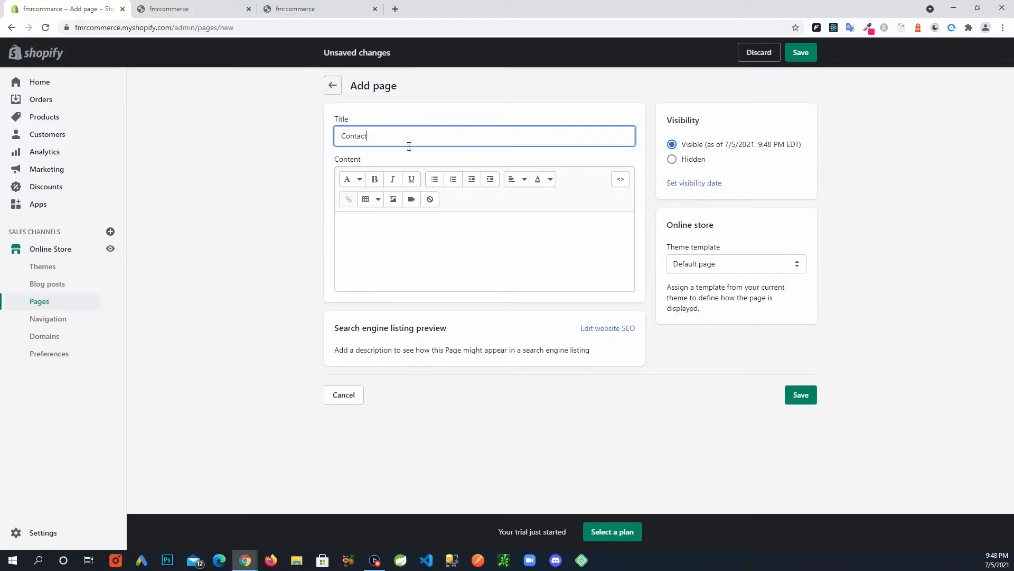
click(904, 280)
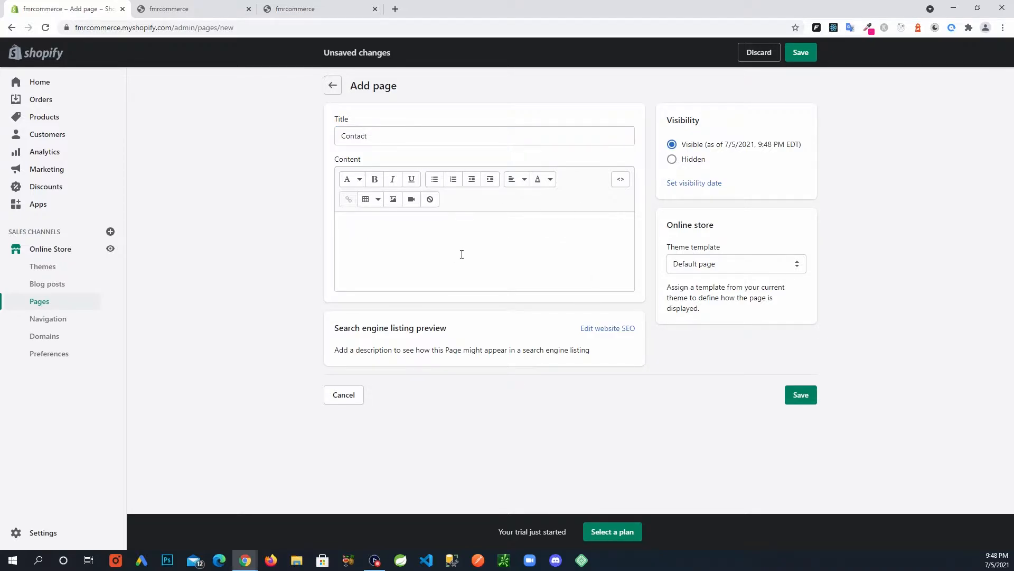
Give the Contact page the contact theme template, save it, and return to Pages.
click(420, 243)
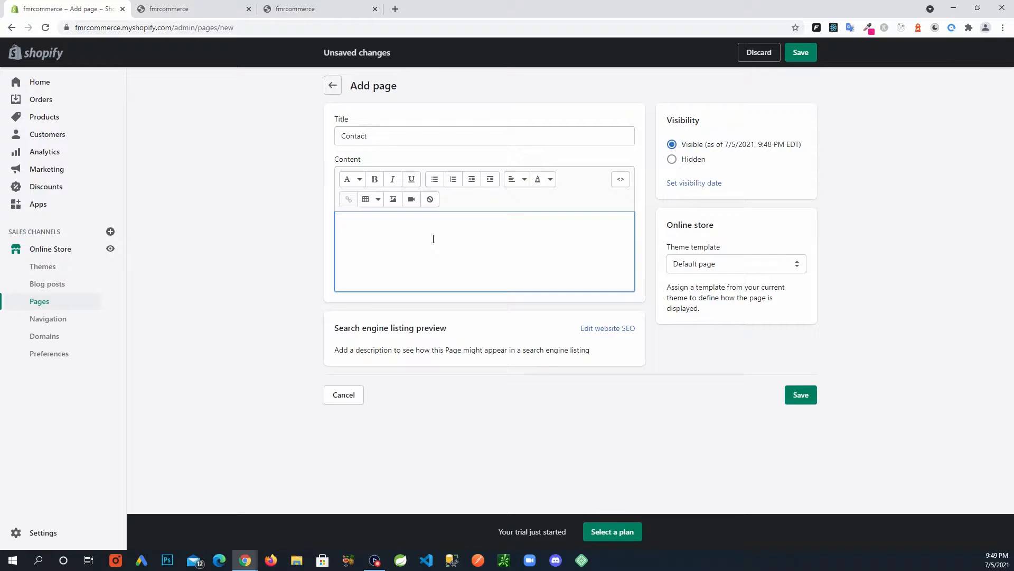
click(786, 268)
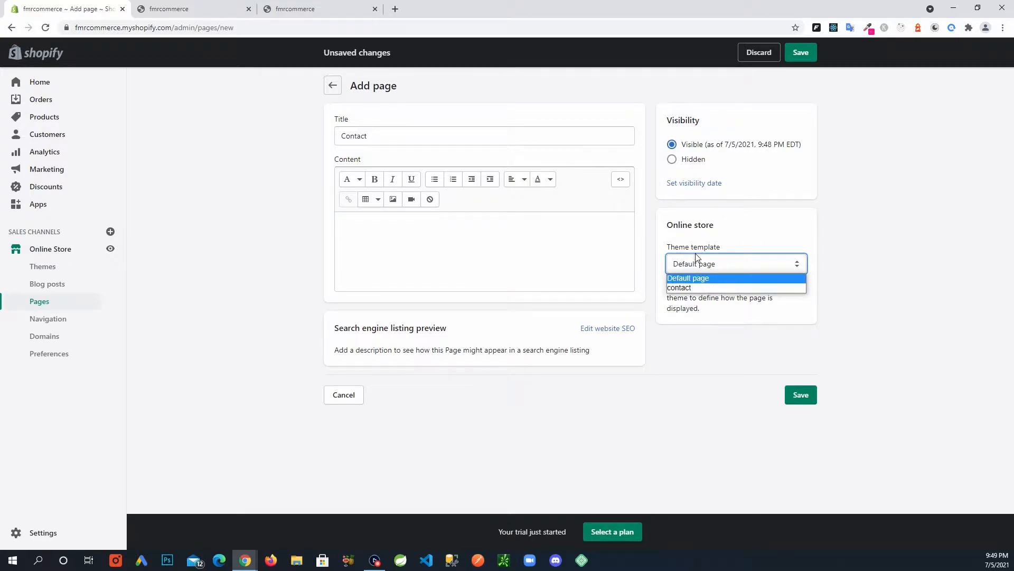
click(688, 289)
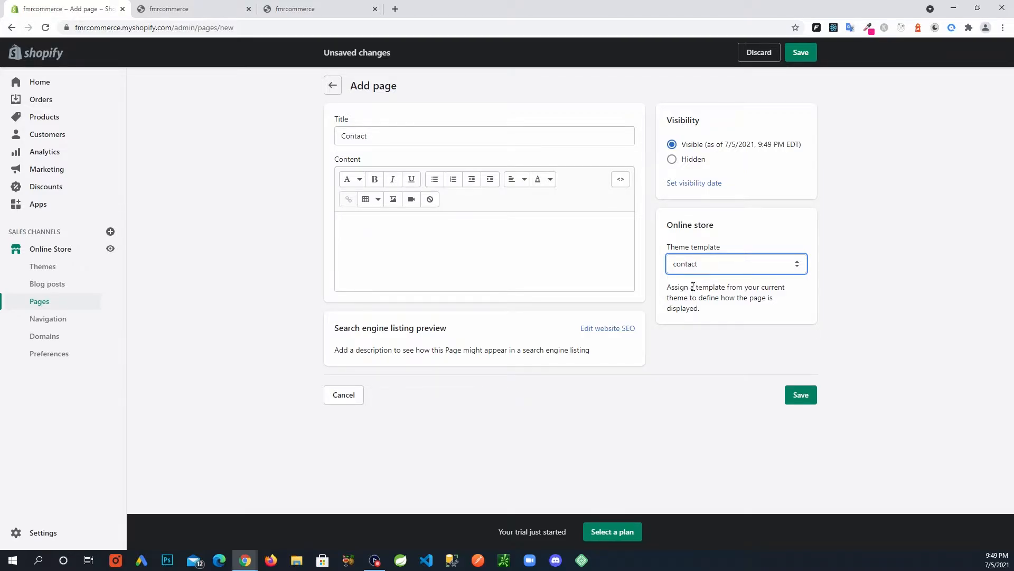
click(798, 397)
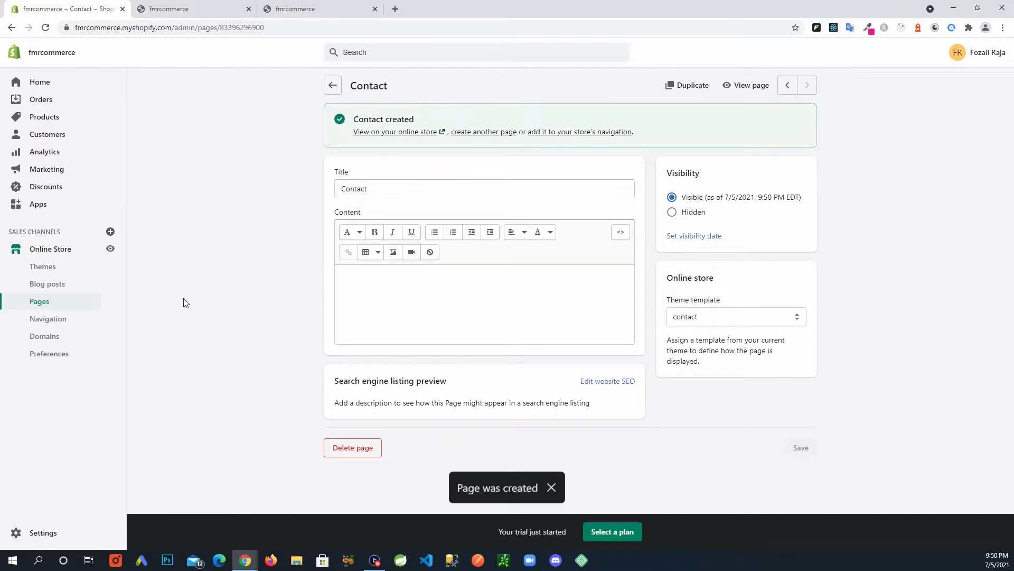
click(59, 303)
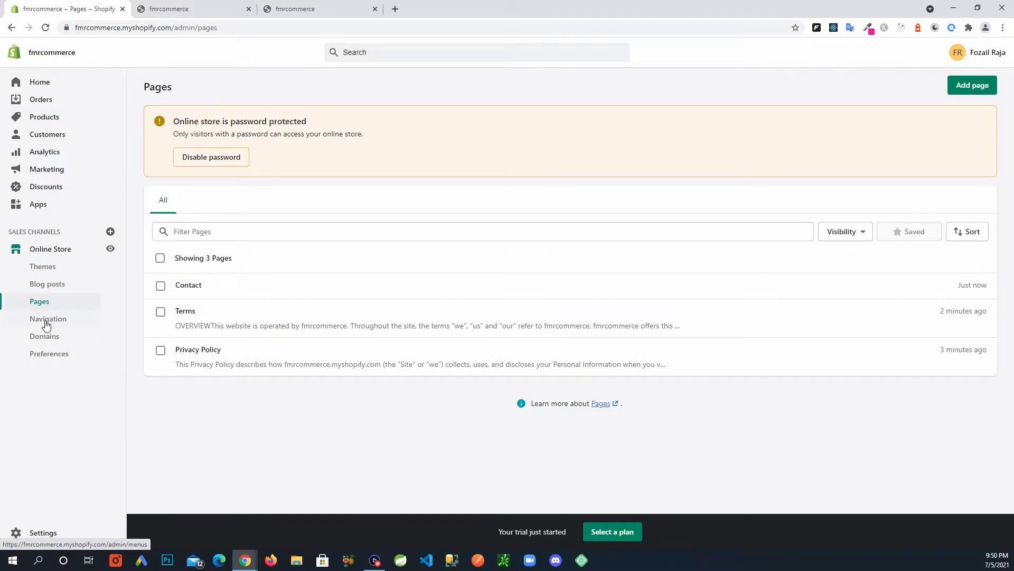
Open Navigation settings and compare them with the storefront's header menu links.
click(47, 319)
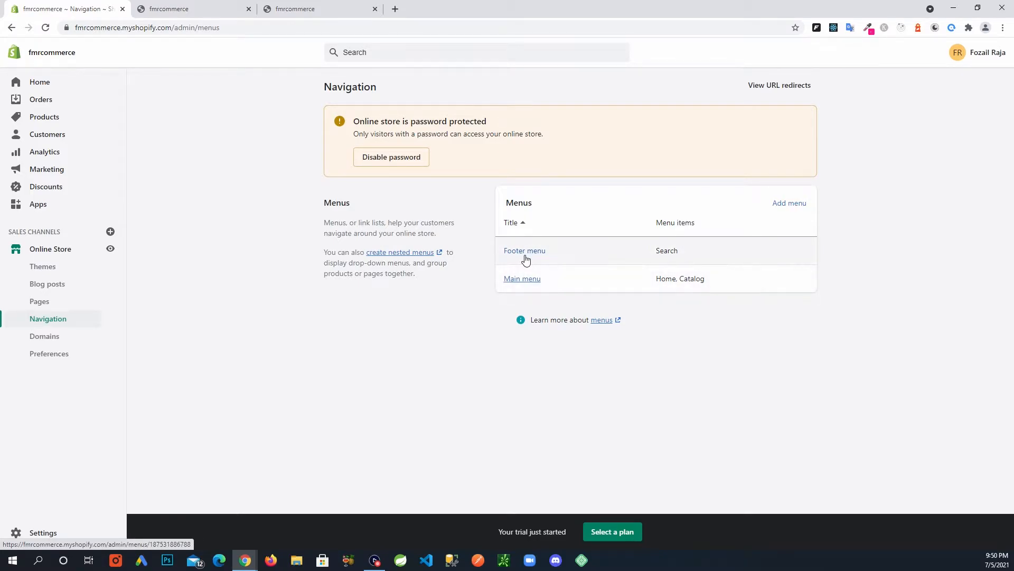
click(199, 13)
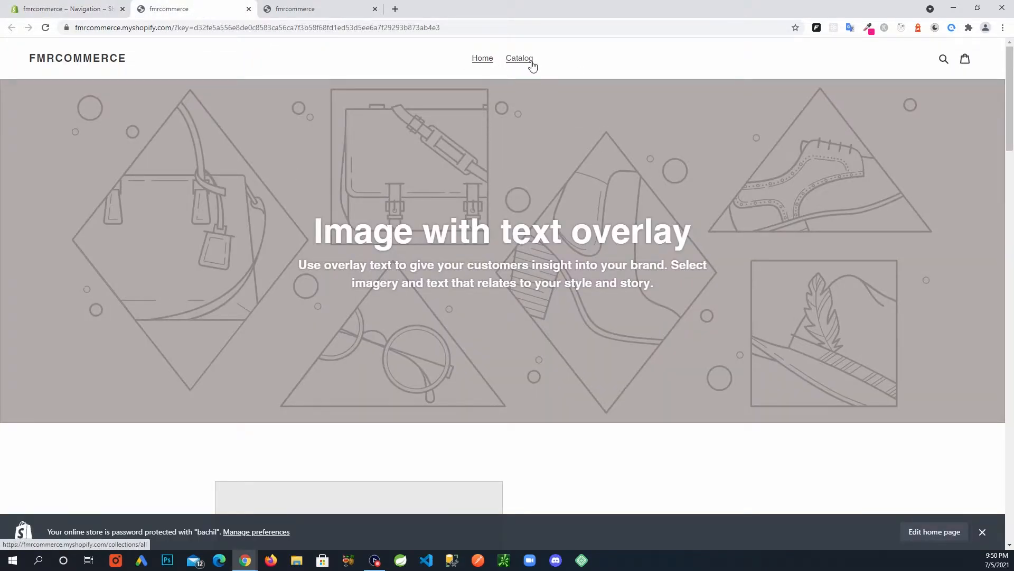
drag(1011, 75, 1011, 465)
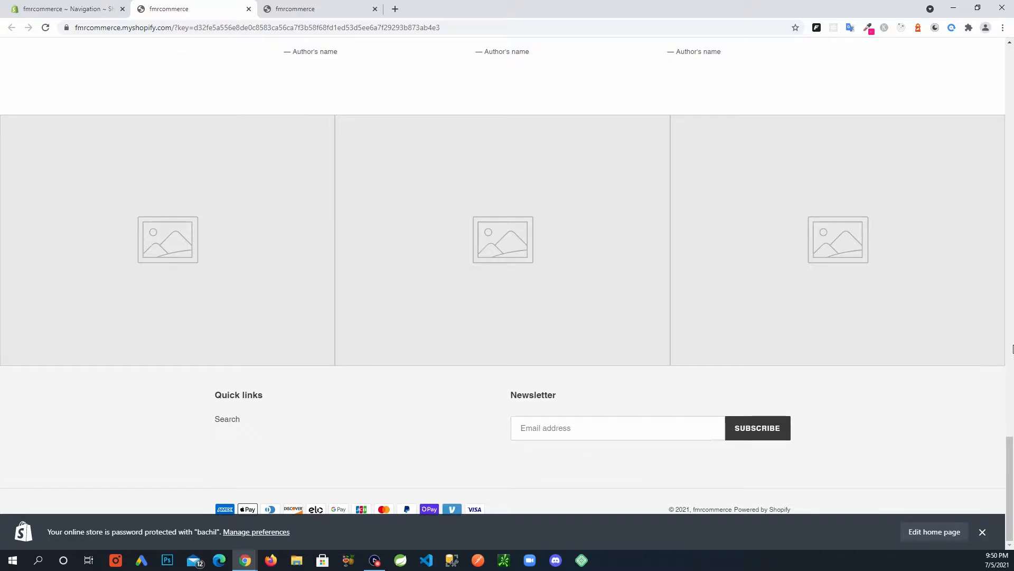
scroll(1010, 392, up, 2)
scroll(1011, 392, up, 15)
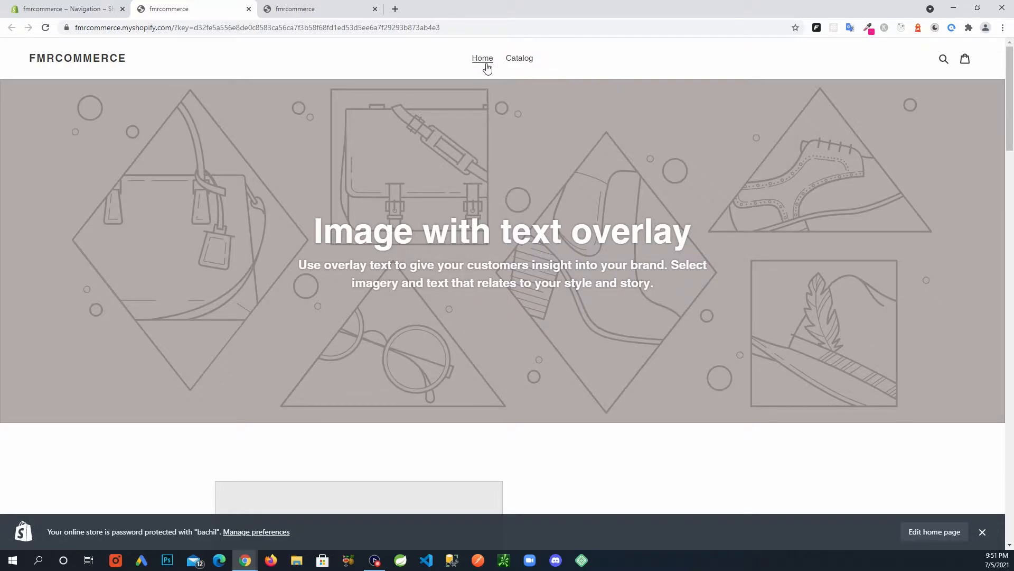
click(280, 9)
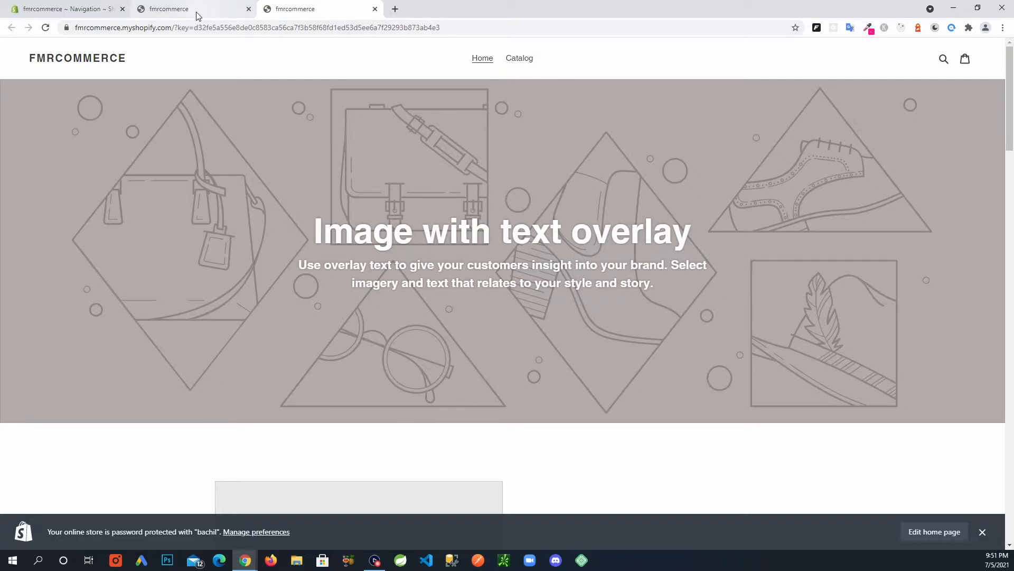
click(71, 10)
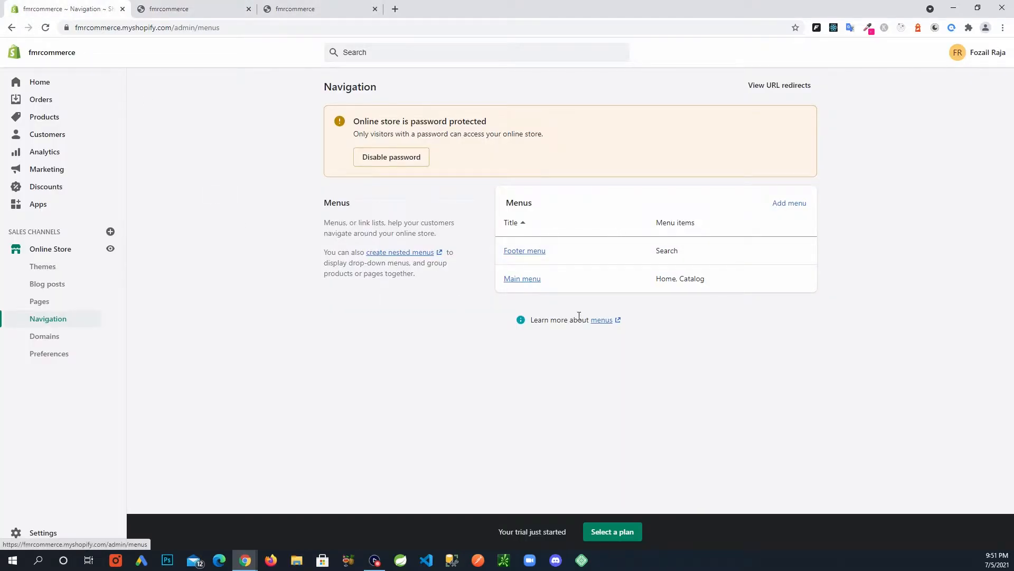
Add a 'Contact' item linked to the Contact page to the Main menu.
click(525, 285)
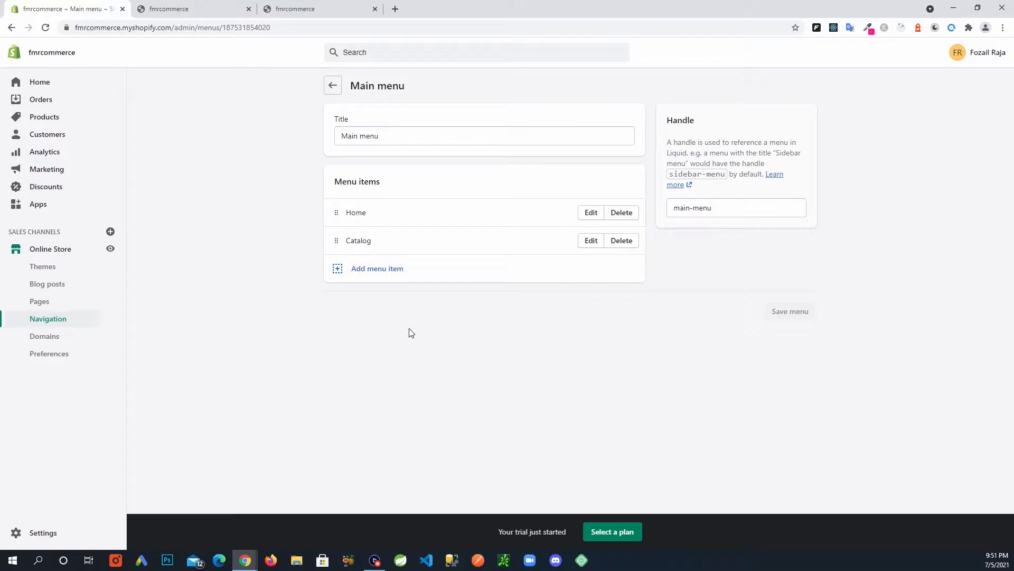
click(397, 274)
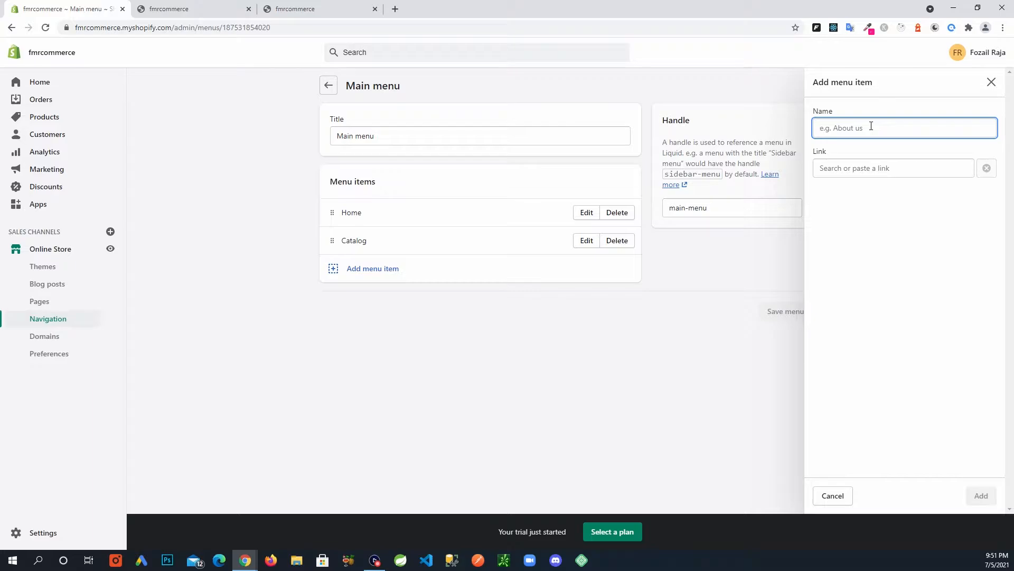
text(Contact)
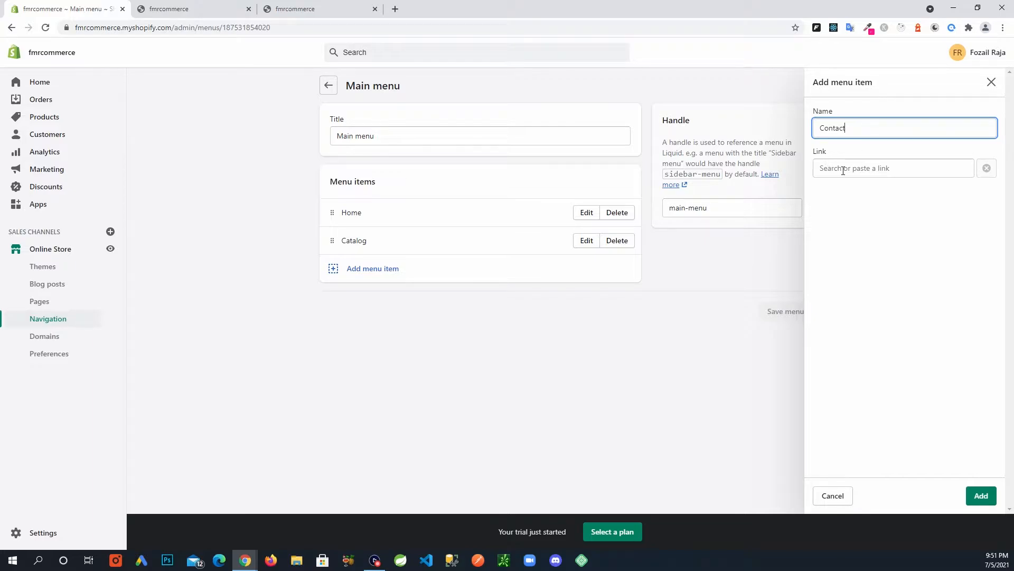
click(875, 169)
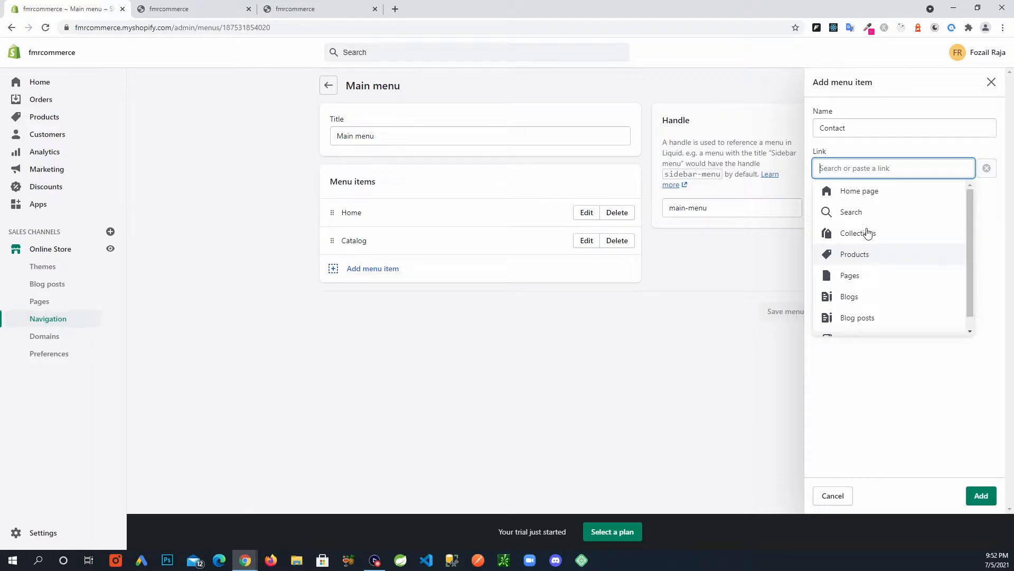
click(864, 277)
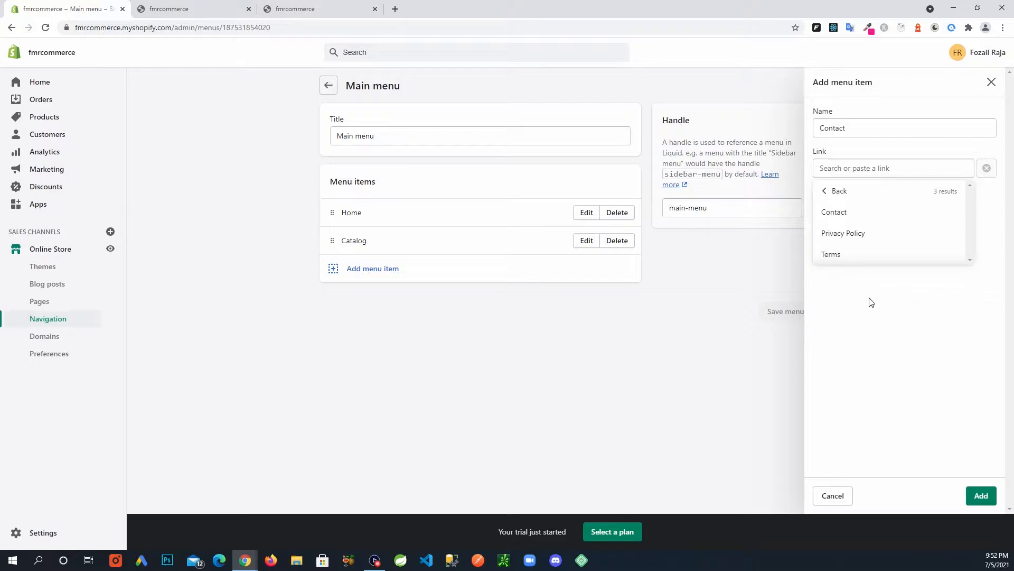
click(847, 217)
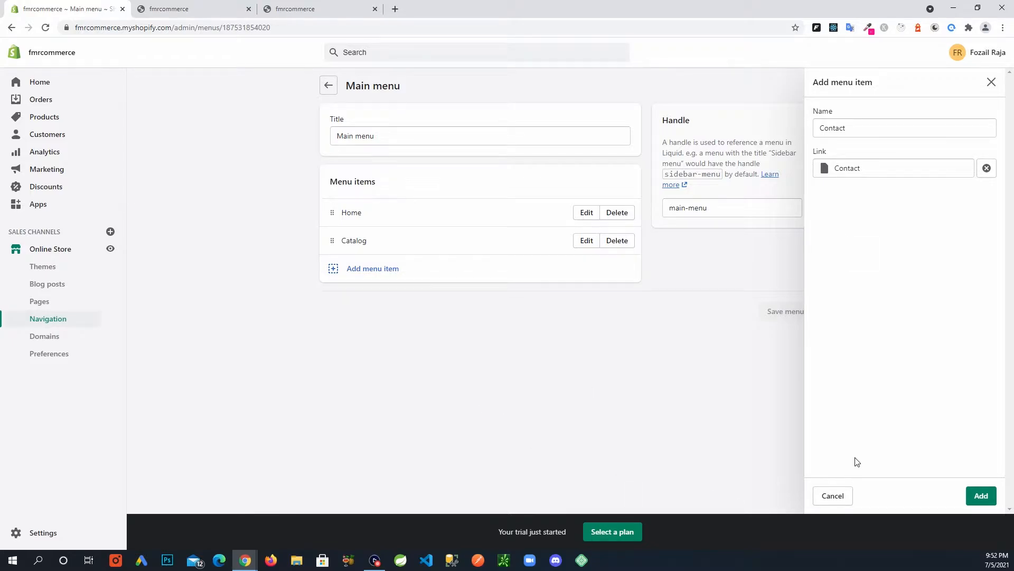
click(982, 497)
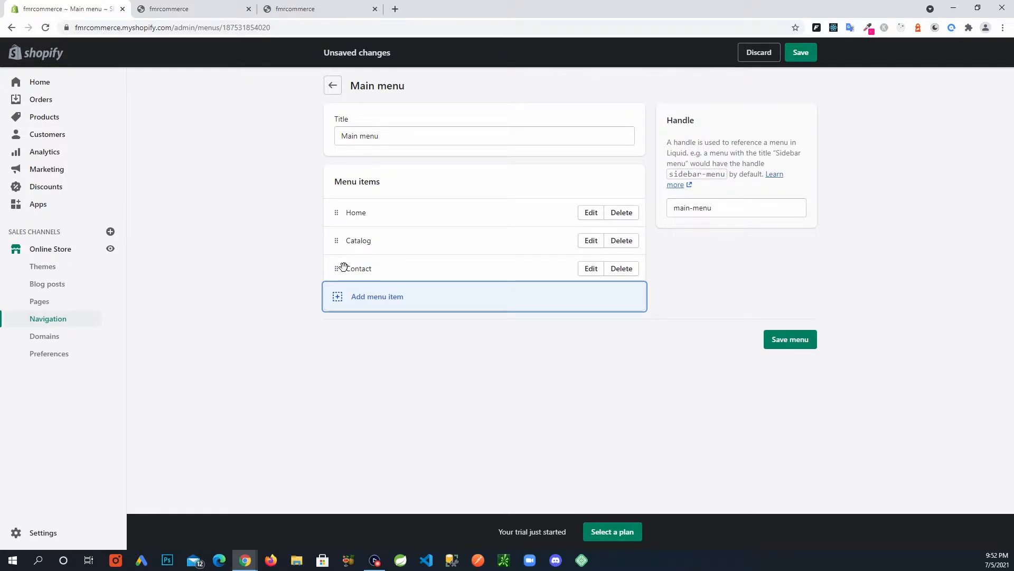
Adjust the Contact item's position, then save the Main menu and return to Navigation.
mouse_move(336, 268)
mouse_down()
mouse_move(343, 221)
mouse_move(338, 262)
mouse_up()
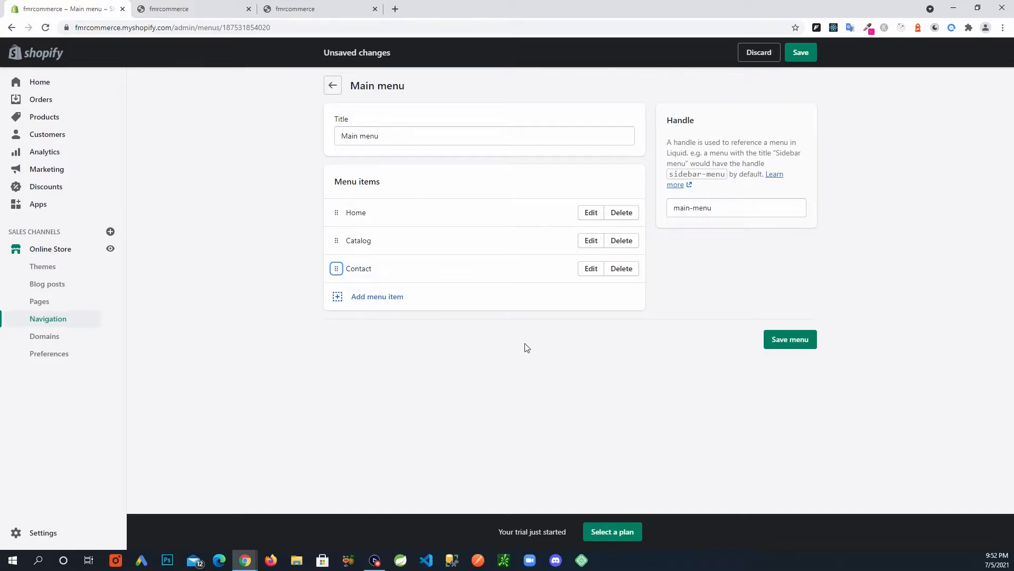
click(591, 273)
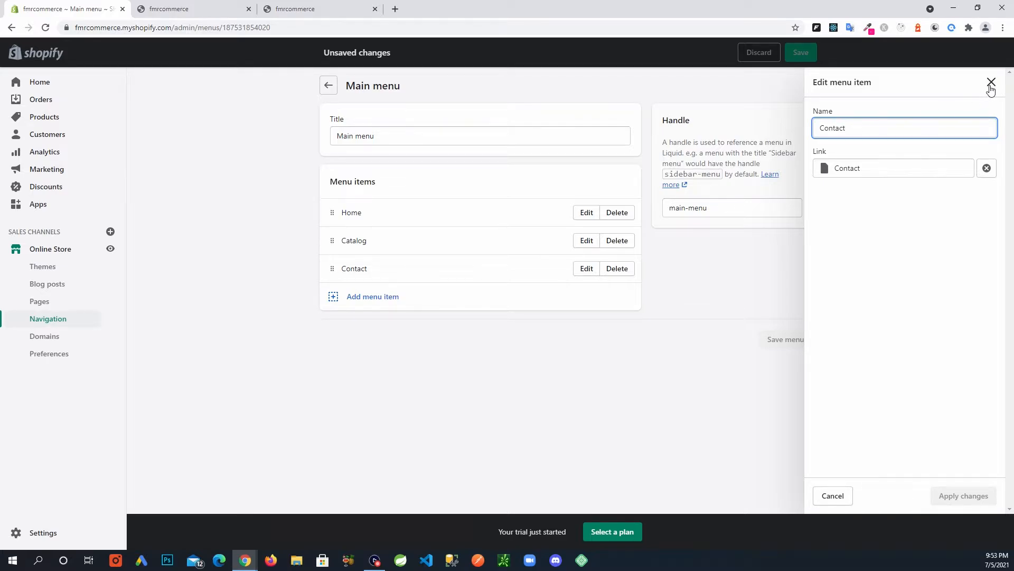
click(990, 82)
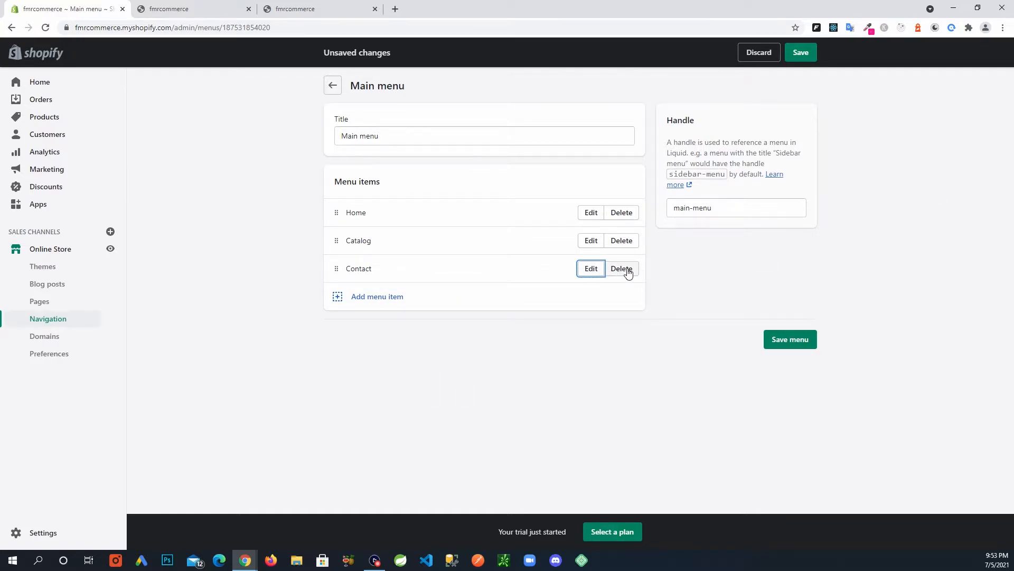
click(529, 350)
click(791, 340)
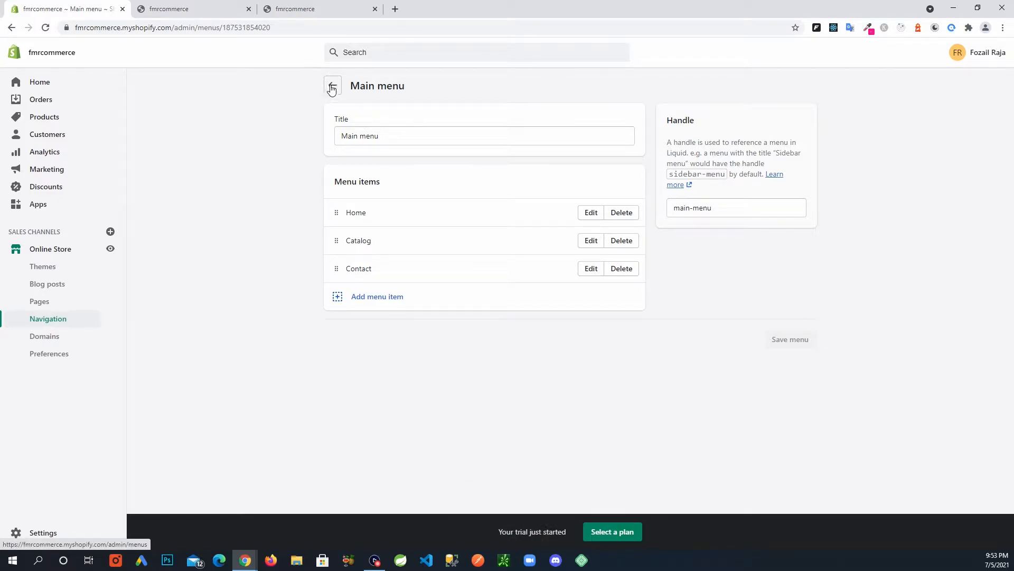
click(331, 86)
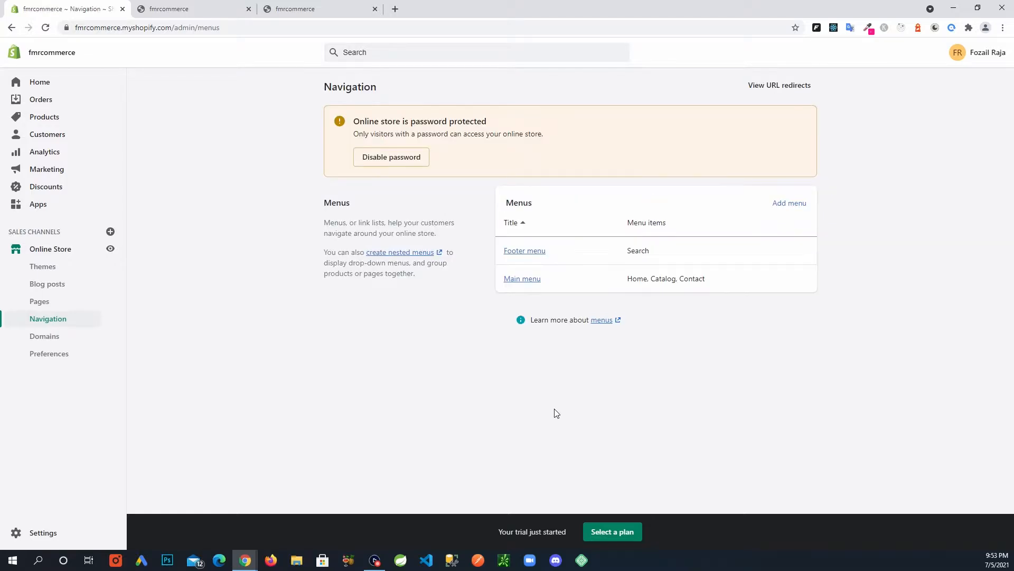
Add a 'Terms' item linked to the Terms page to the Footer menu.
click(539, 256)
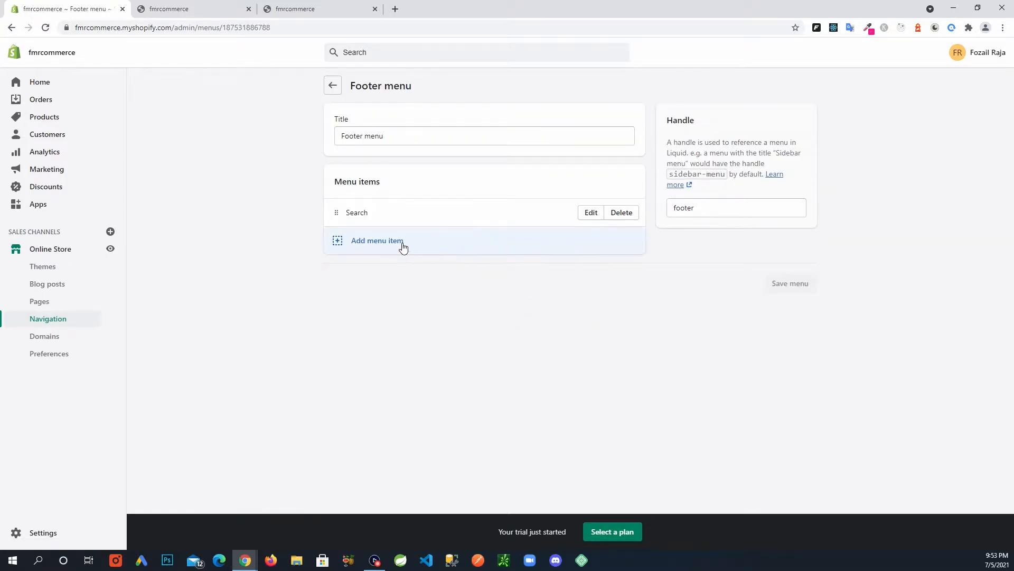
click(373, 243)
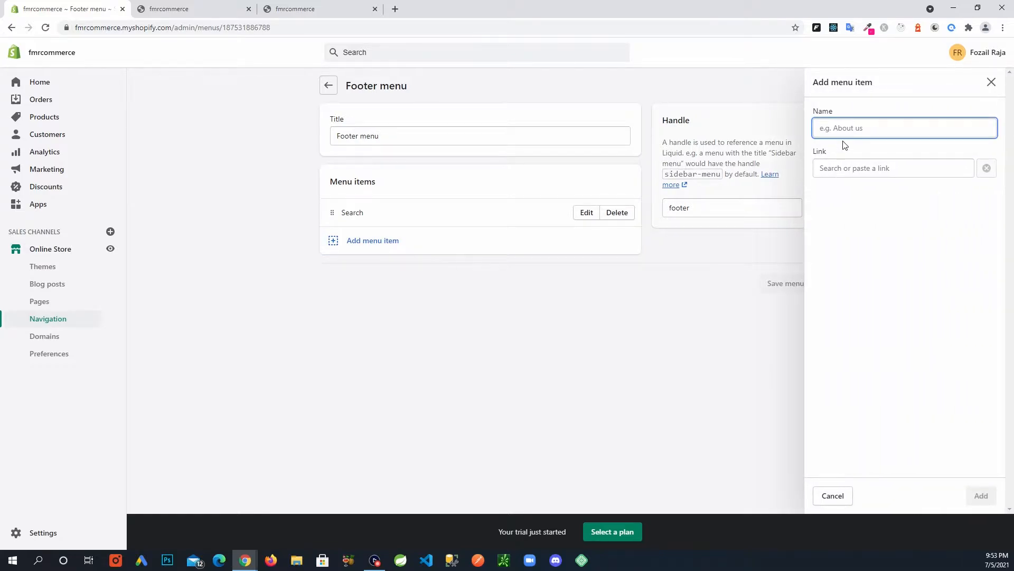
text(Terms)
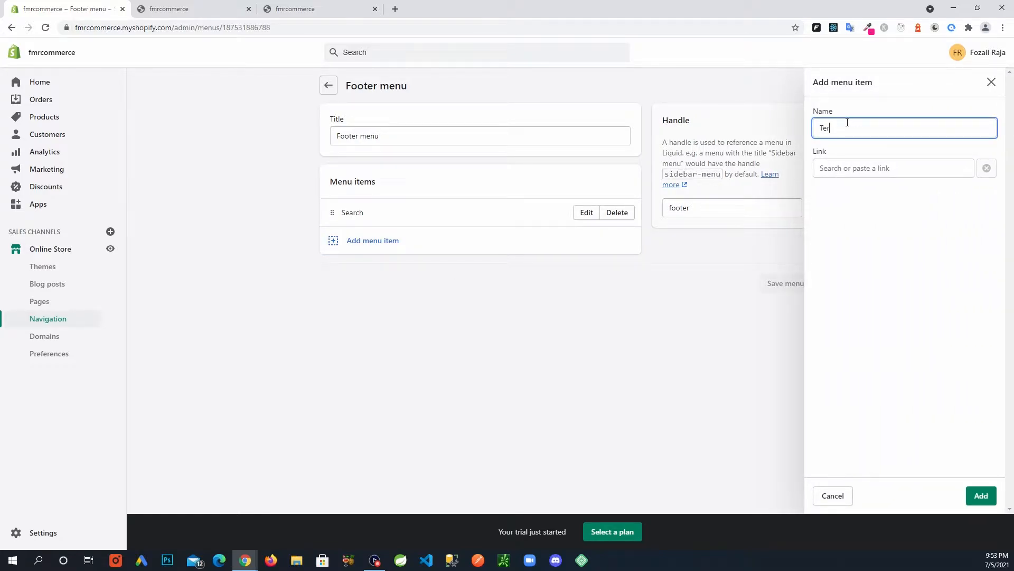
click(845, 168)
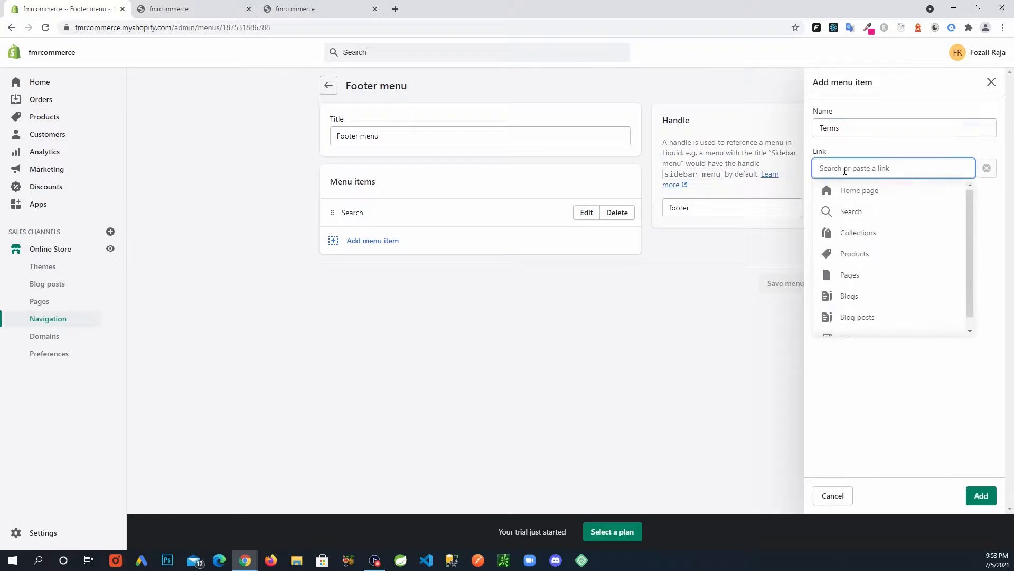
click(863, 283)
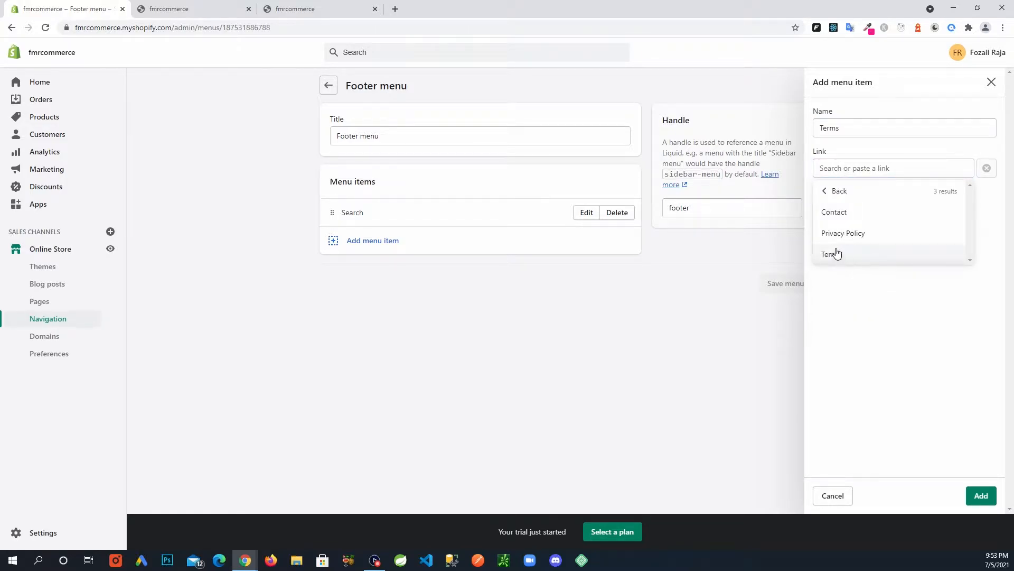
click(839, 256)
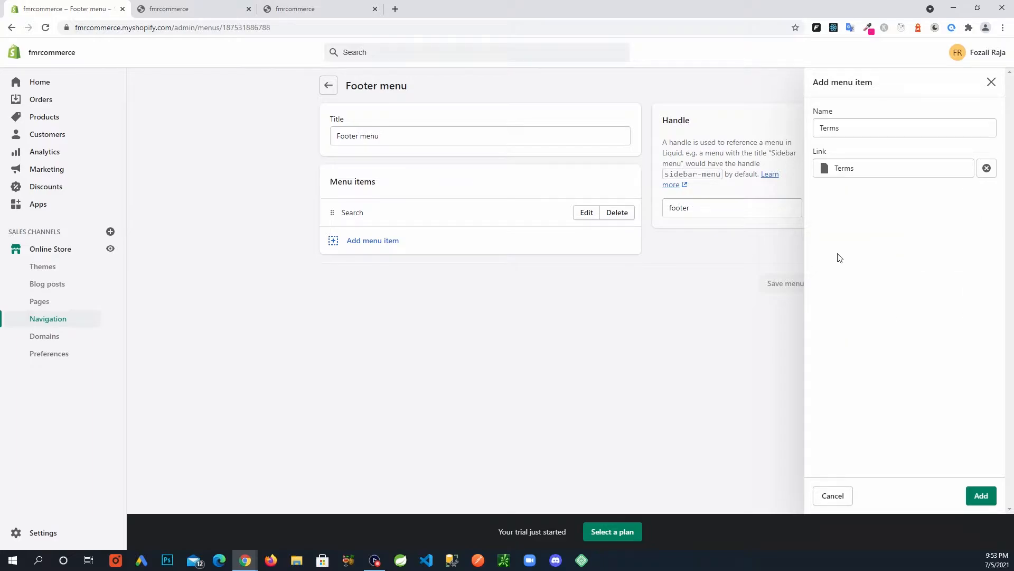
click(986, 495)
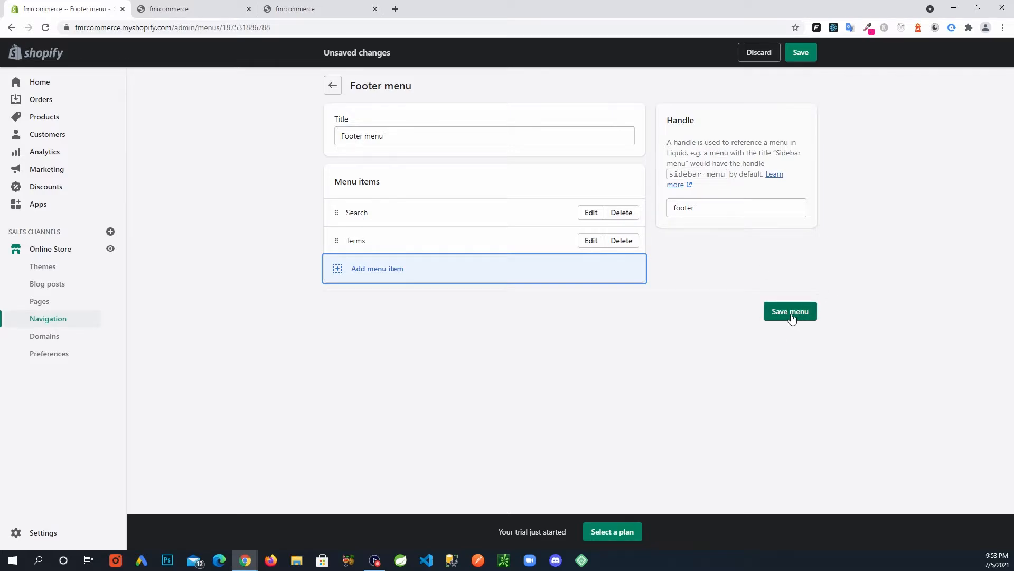
Add a 'Privacy Policy' item linked to its page and save the Footer menu.
click(395, 274)
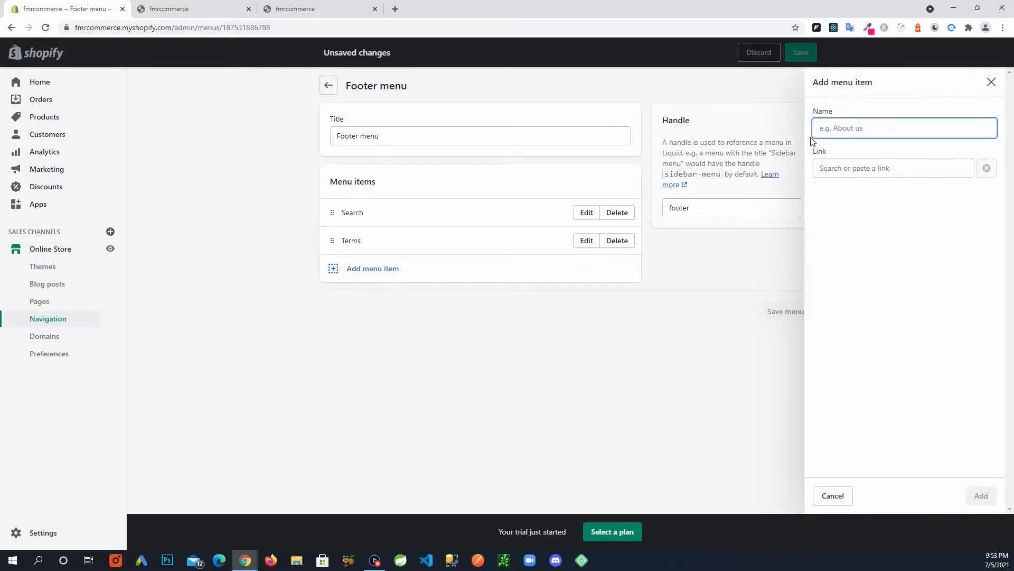
text(Priva)
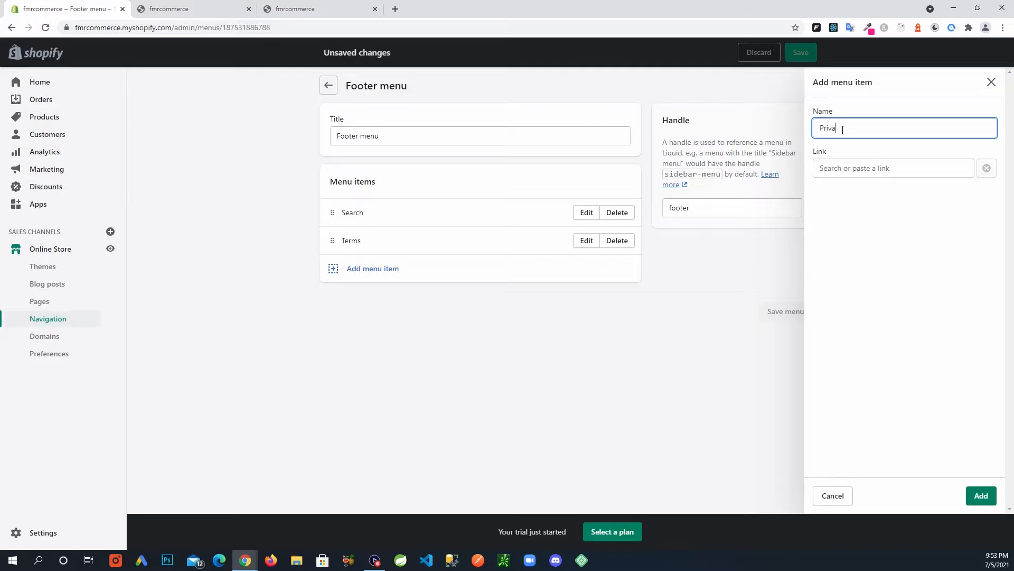
text(cy Policy)
click(842, 170)
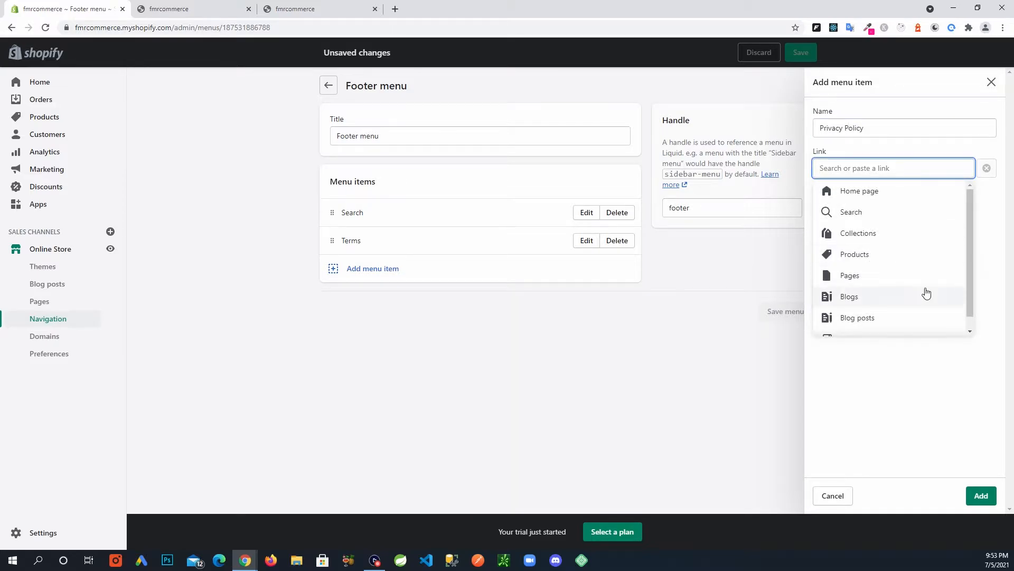
click(906, 284)
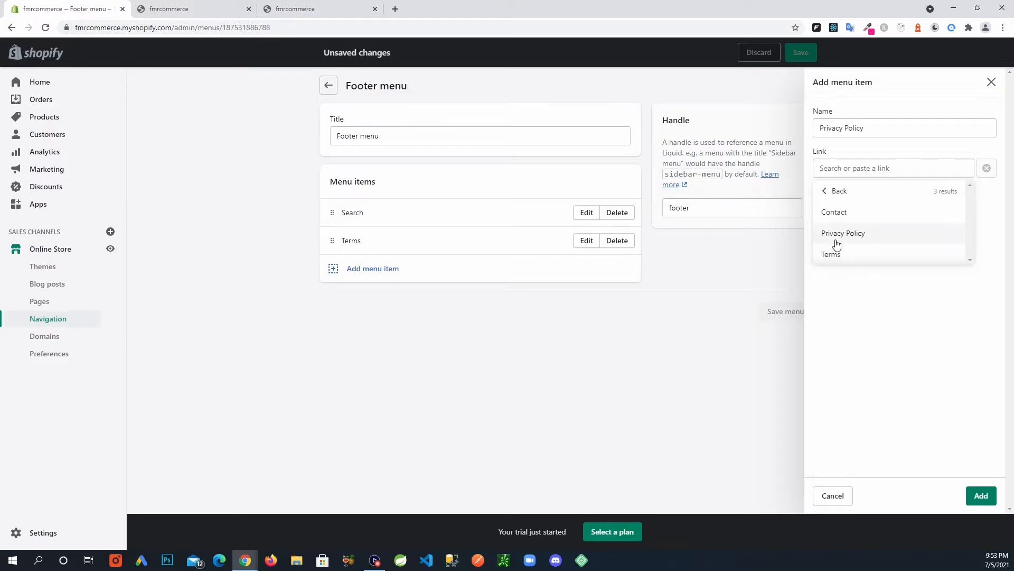
click(835, 240)
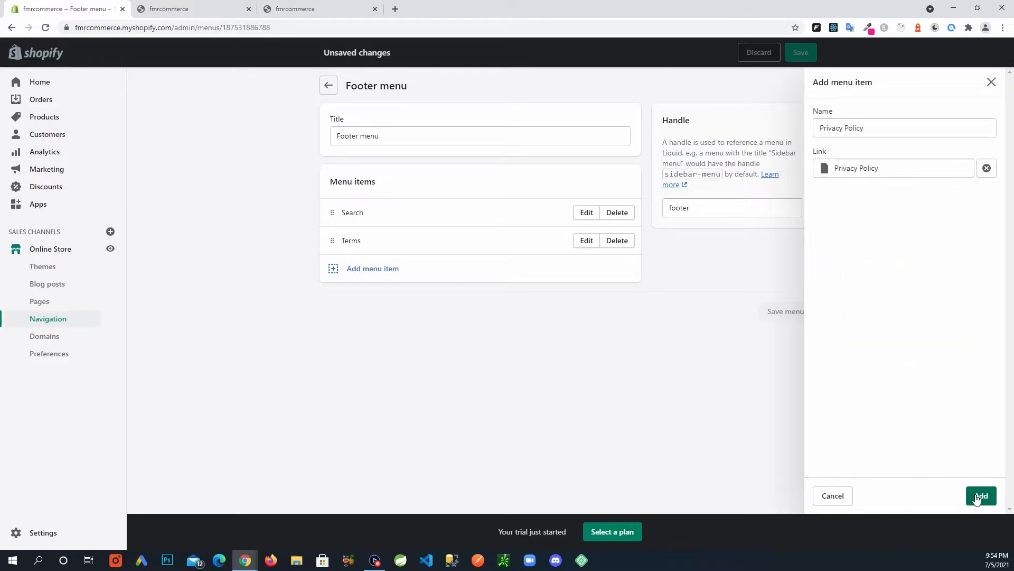
click(978, 497)
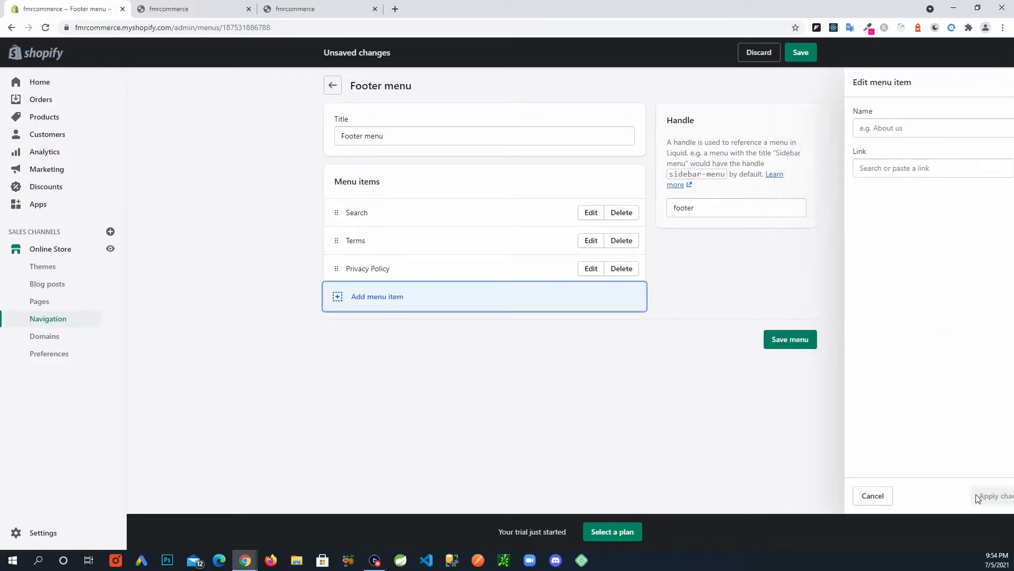
click(796, 342)
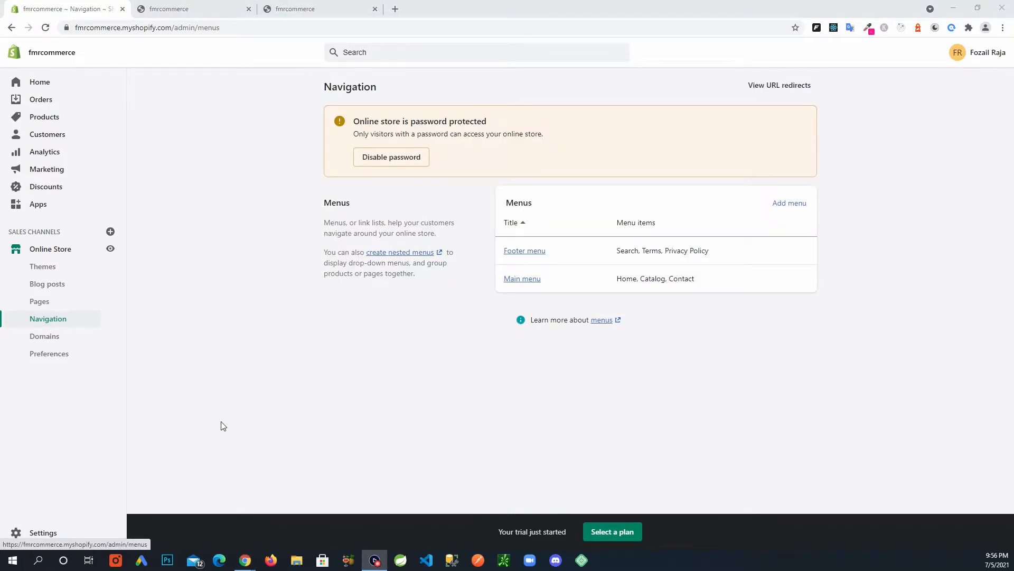
Open the Online Store Themes overview showing the Debut theme.
click(54, 255)
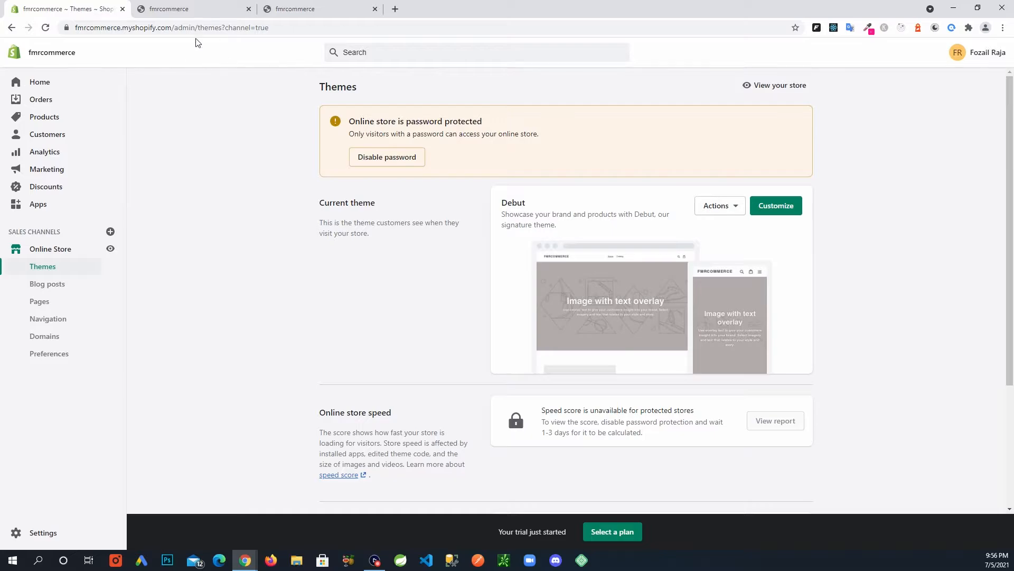
Reload the storefront, close the duplicate tab, and scroll down to the footer.
click(293, 9)
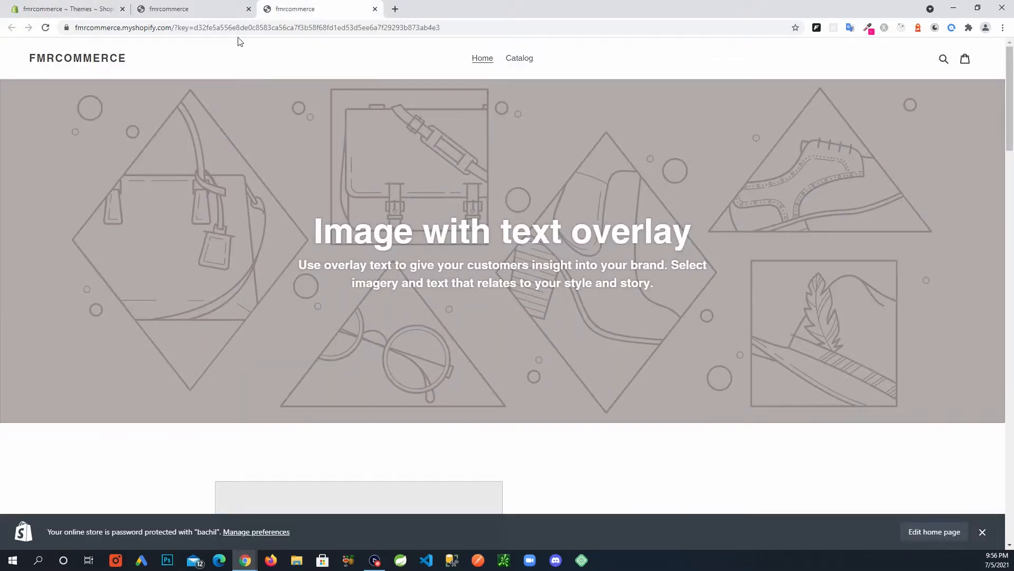
click(46, 29)
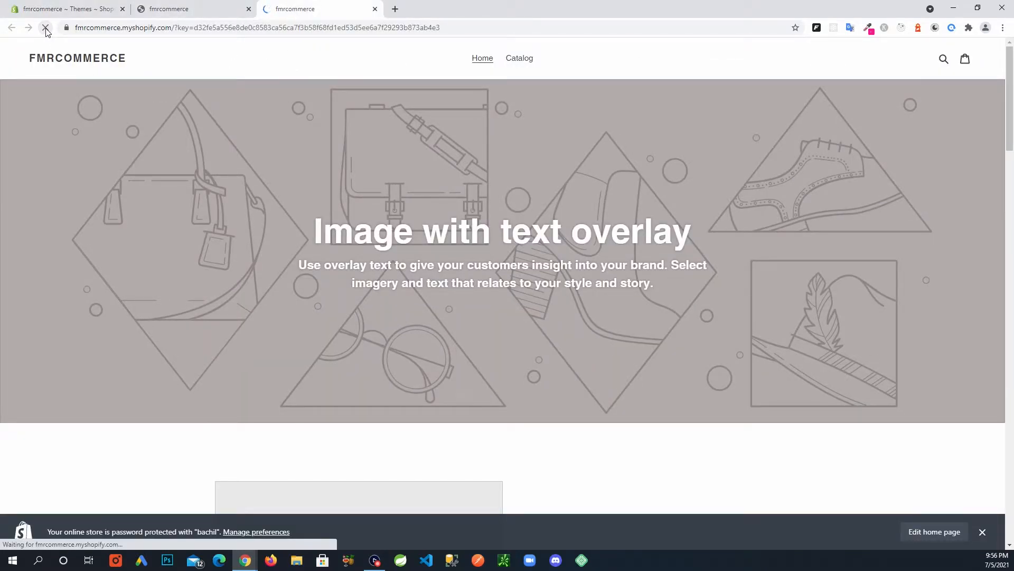
click(249, 9)
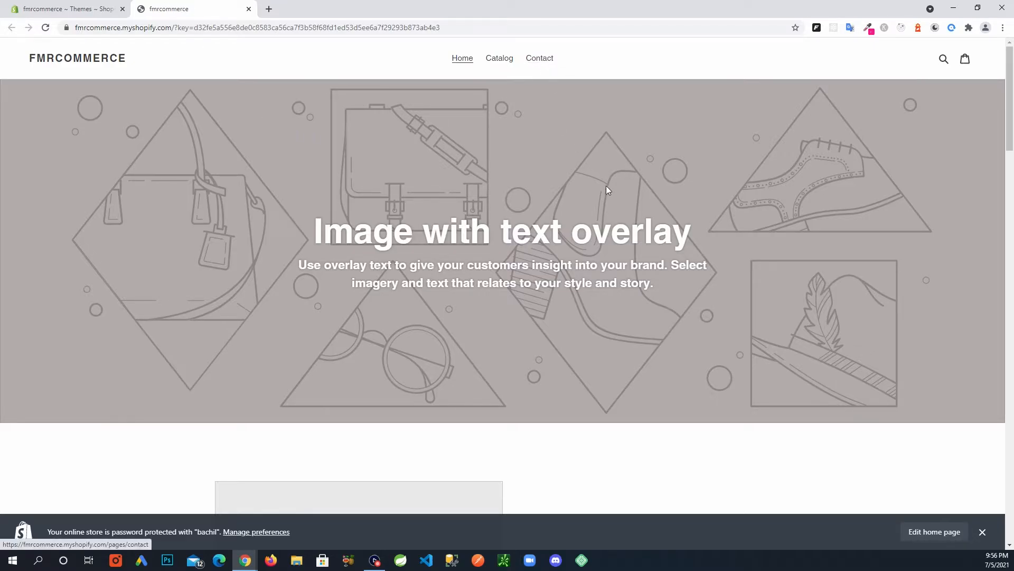
scroll(607, 189, down, 8)
scroll(604, 198, down, 12)
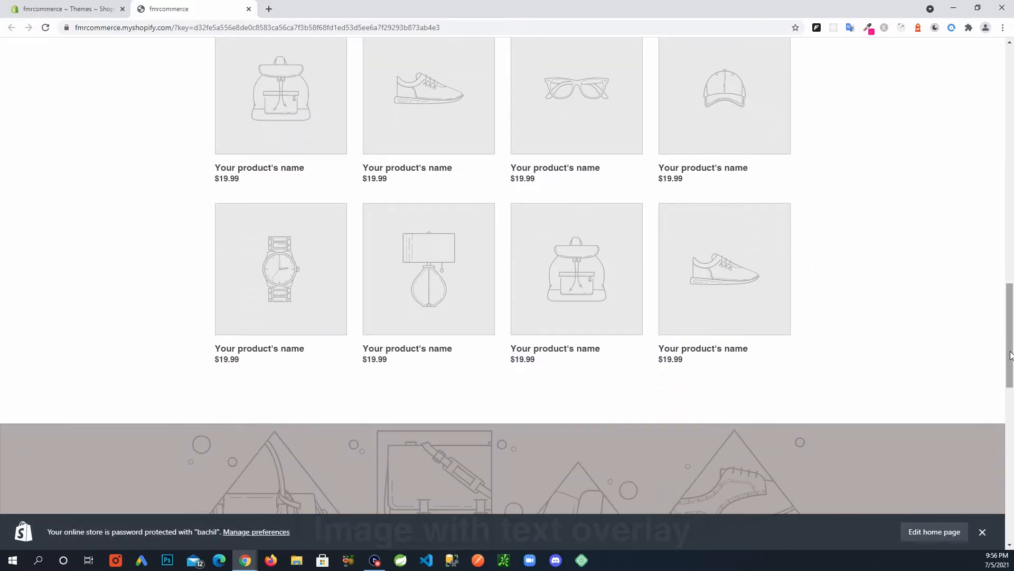
scroll(1012, 359, down, 15)
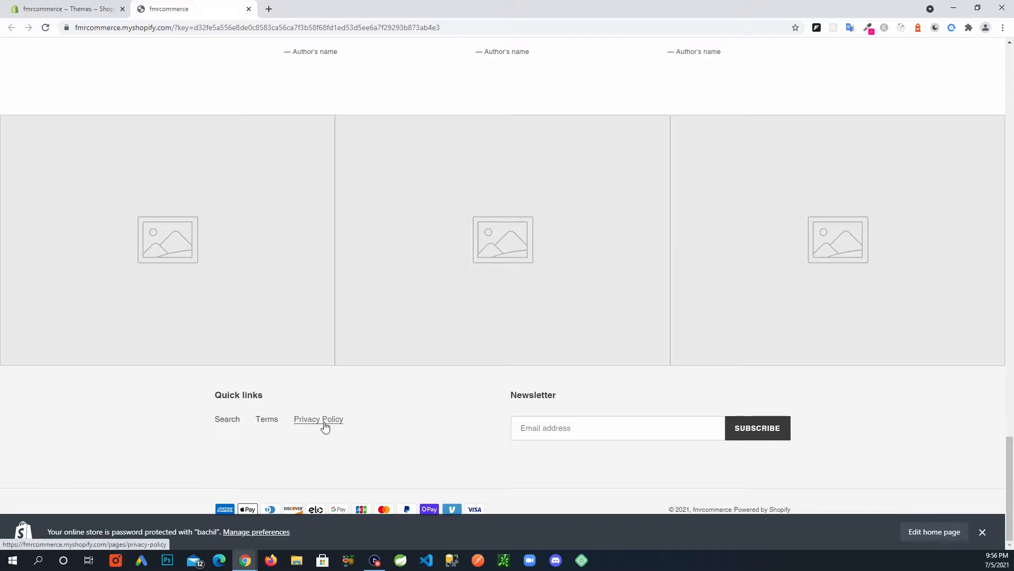
View the Terms page, then open the Privacy Policy page from the footer.
click(268, 420)
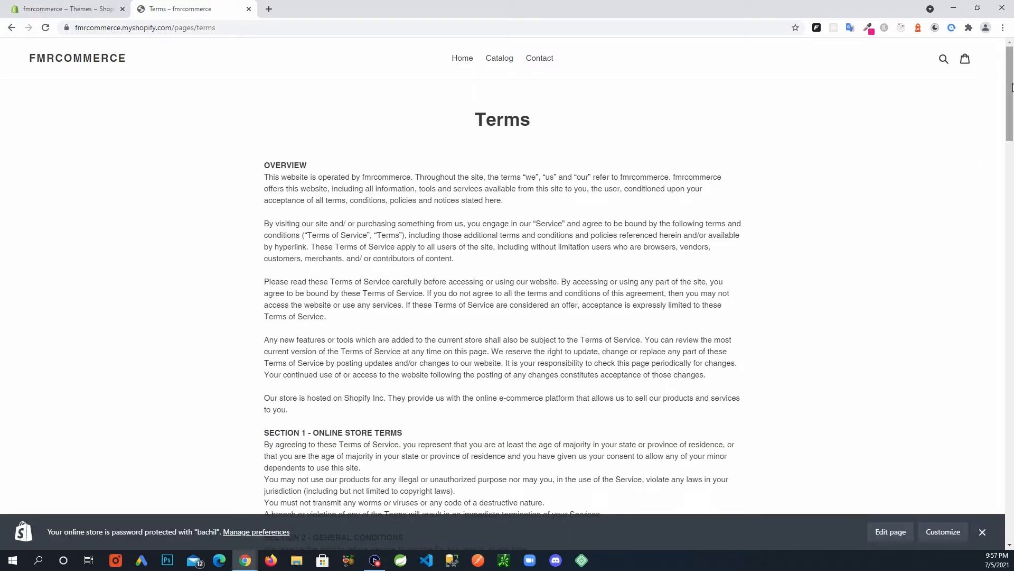
drag(1012, 87, 1012, 498)
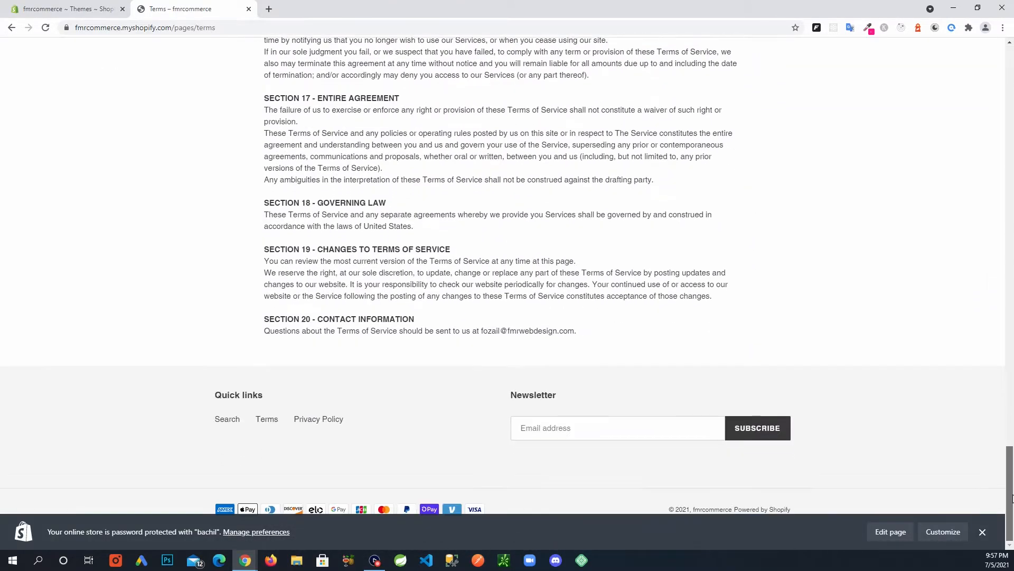
click(318, 420)
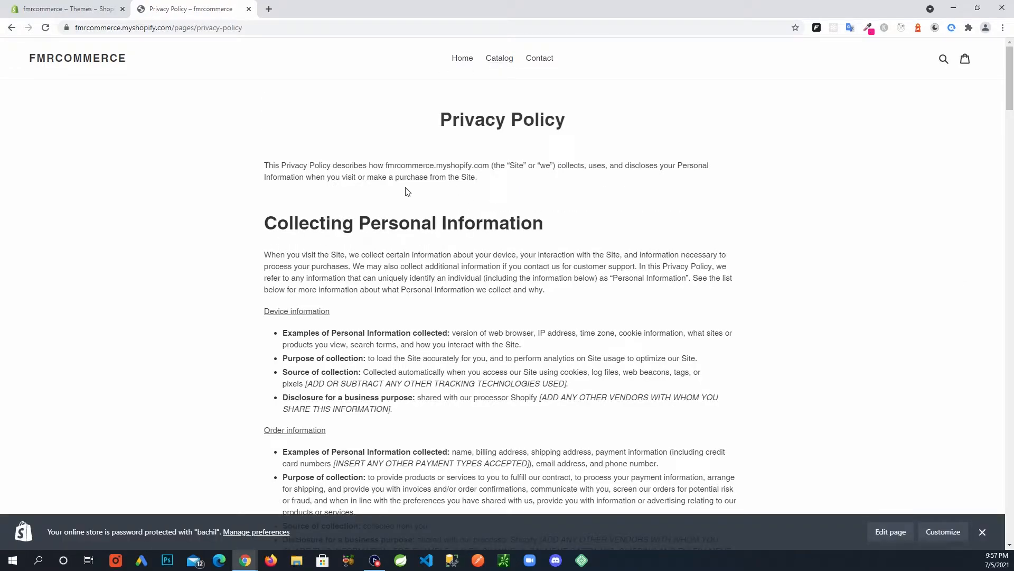
drag(274, 169, 514, 372)
click(851, 259)
Try the Contact form's Name, Email, Phone Number and Message fields, then return Home.
click(541, 58)
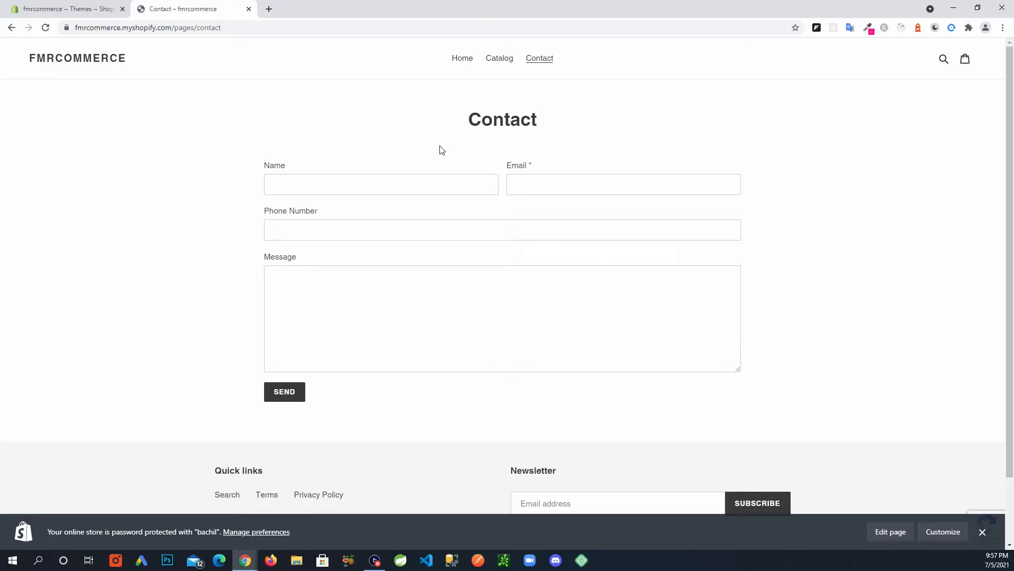
click(301, 182)
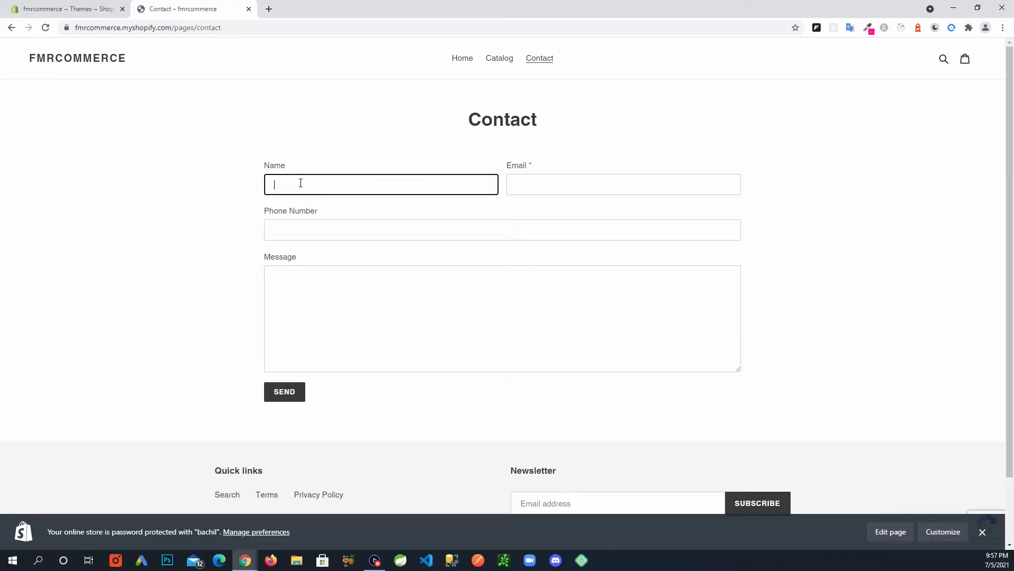
click(527, 180)
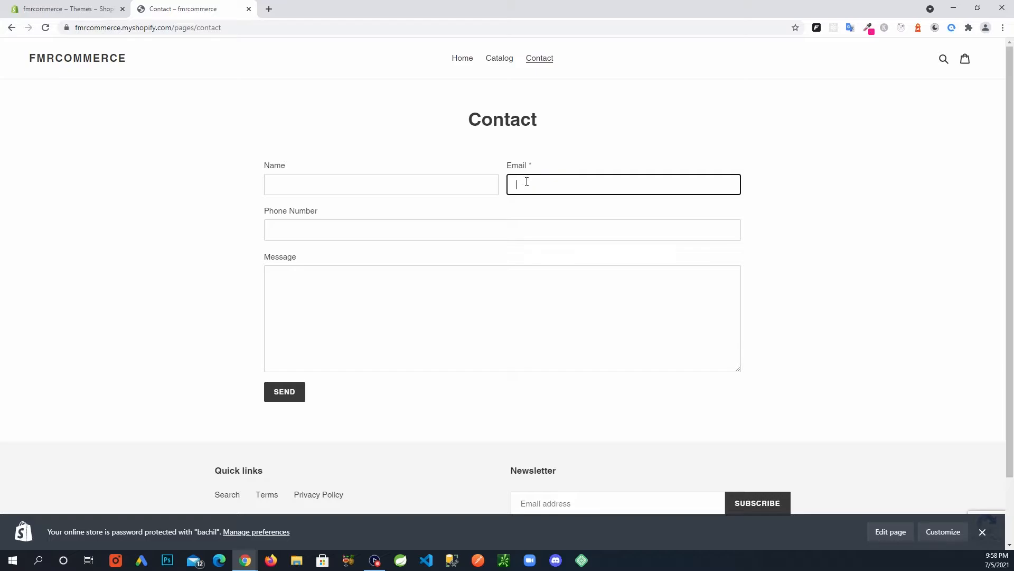
click(284, 230)
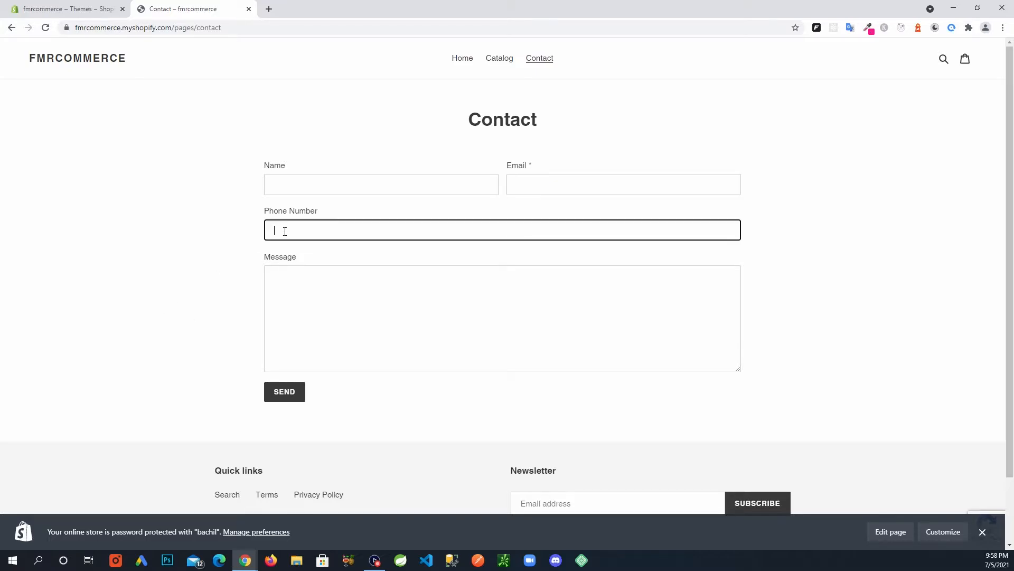
click(424, 299)
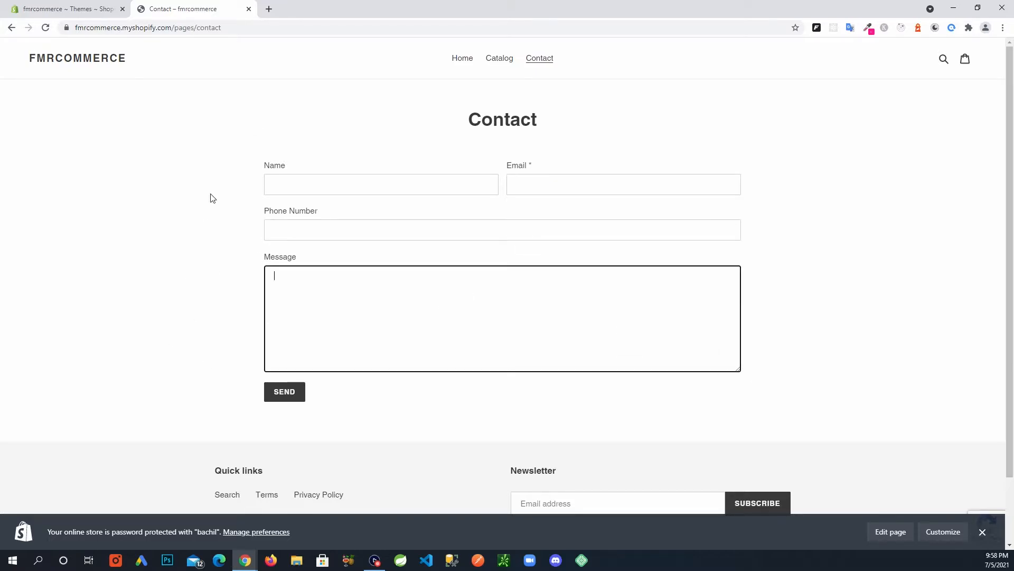
key(shift+Tab)
key(shift+Tab)
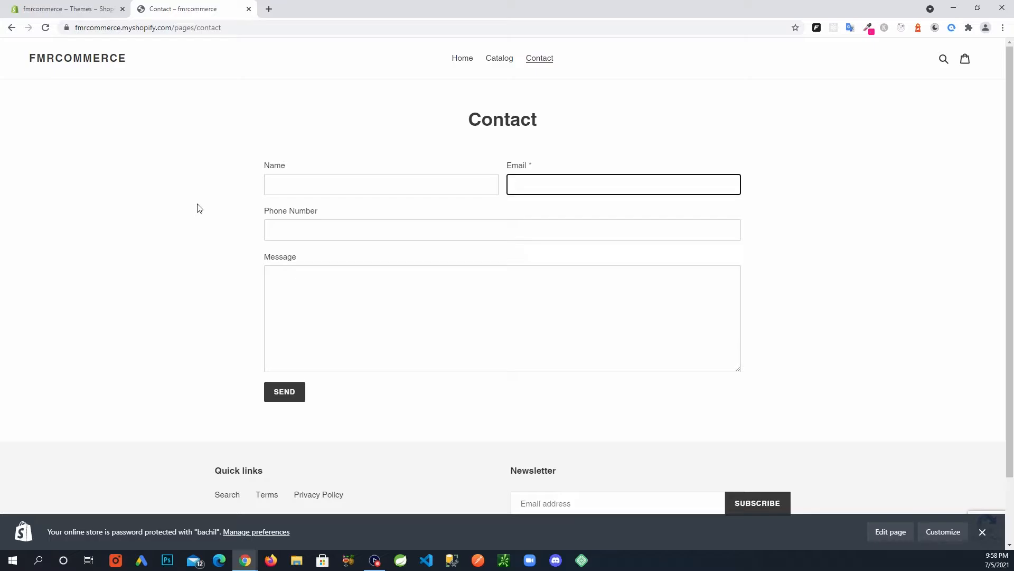
click(463, 61)
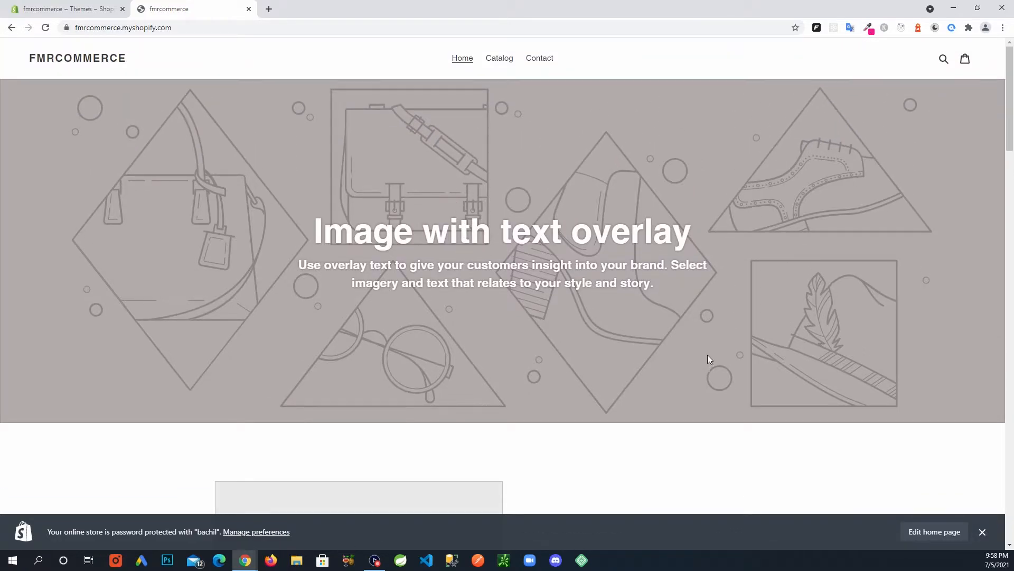
In the admin, start a new blog post from Online Store > Blog posts.
click(66, 10)
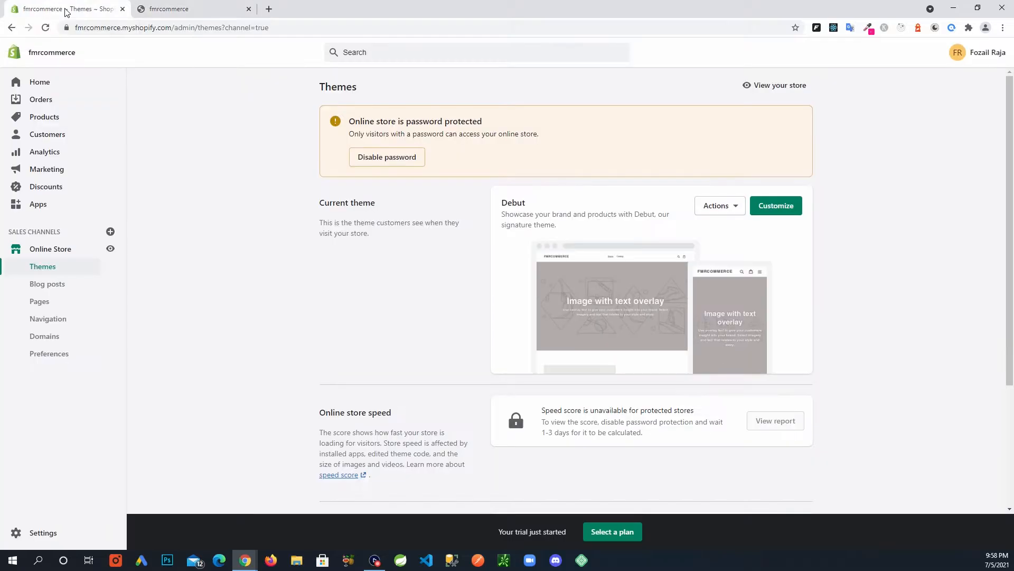
click(58, 290)
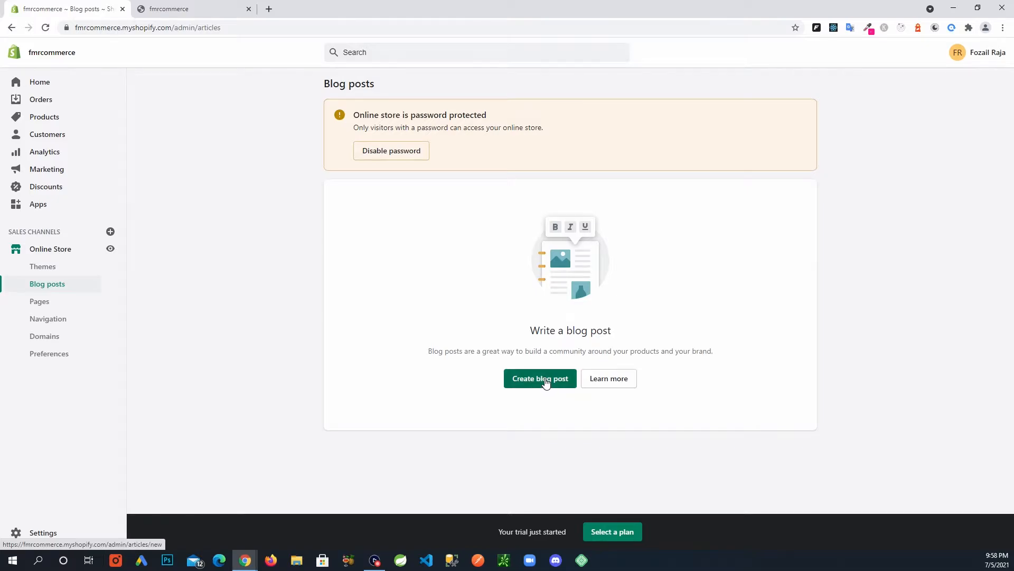
click(545, 382)
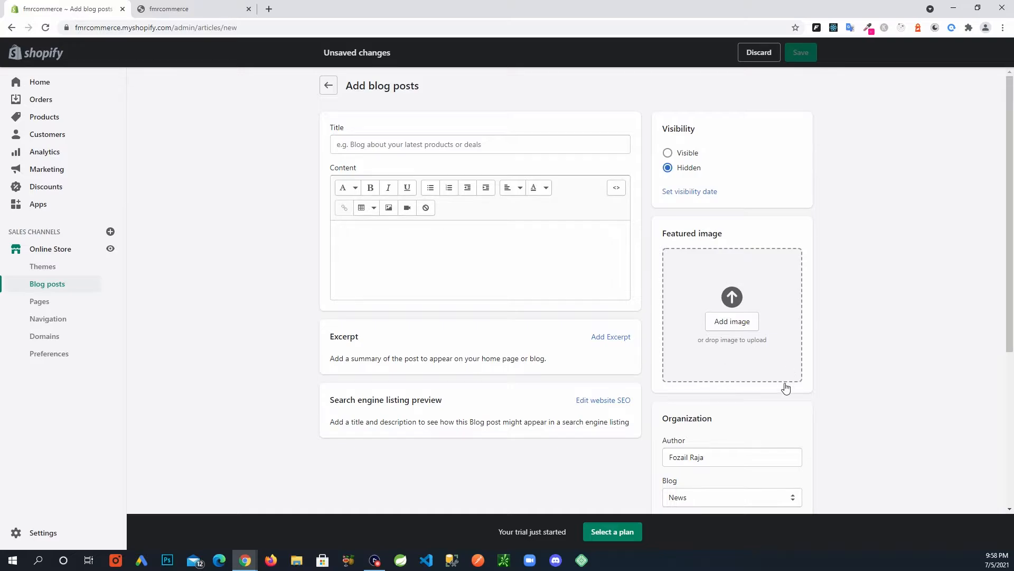
scroll(808, 421, down, 1)
scroll(808, 422, up, 1)
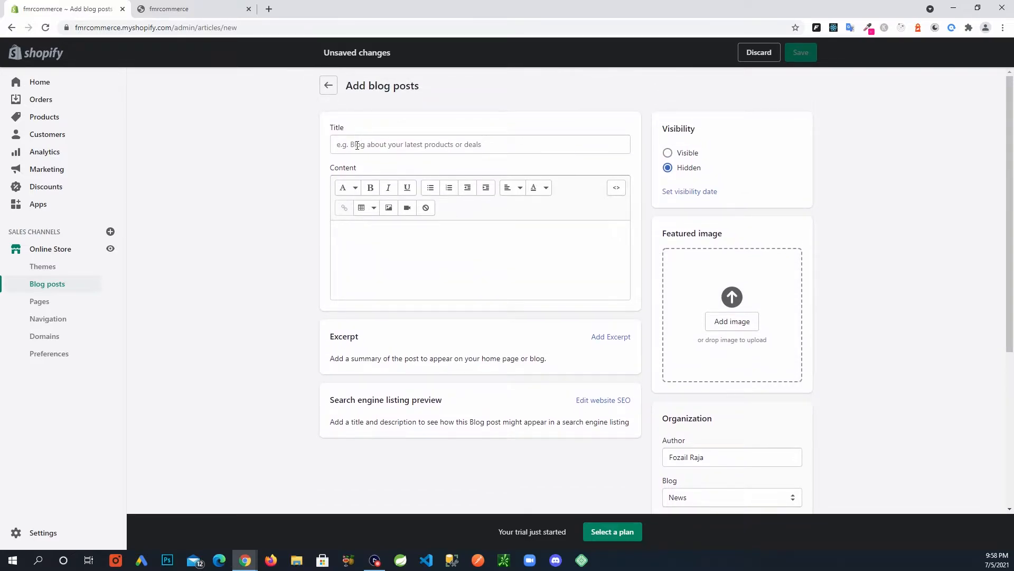
scroll(715, 370, down, 2)
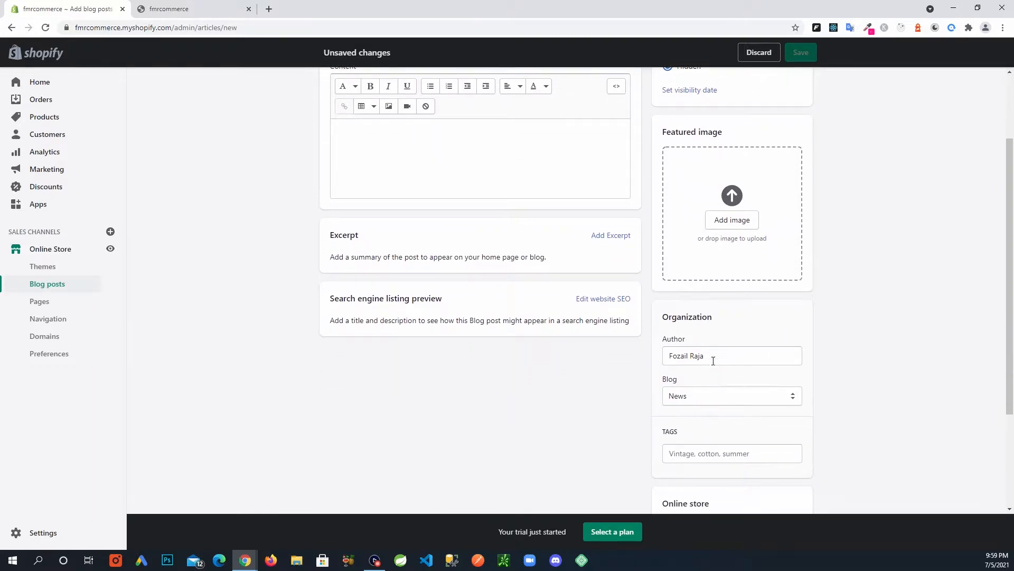
scroll(719, 362, down, 3)
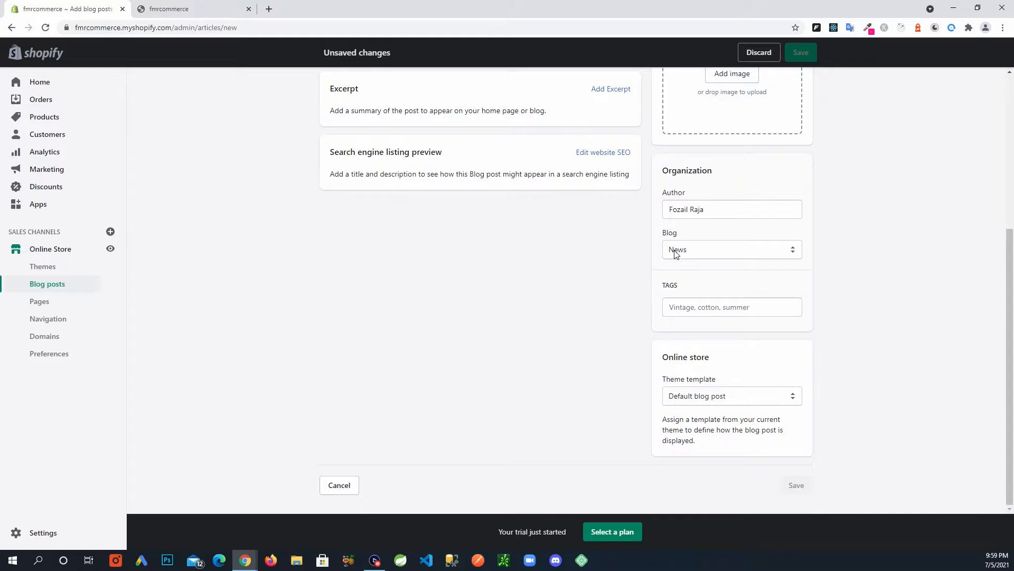
scroll(629, 301, up, 2)
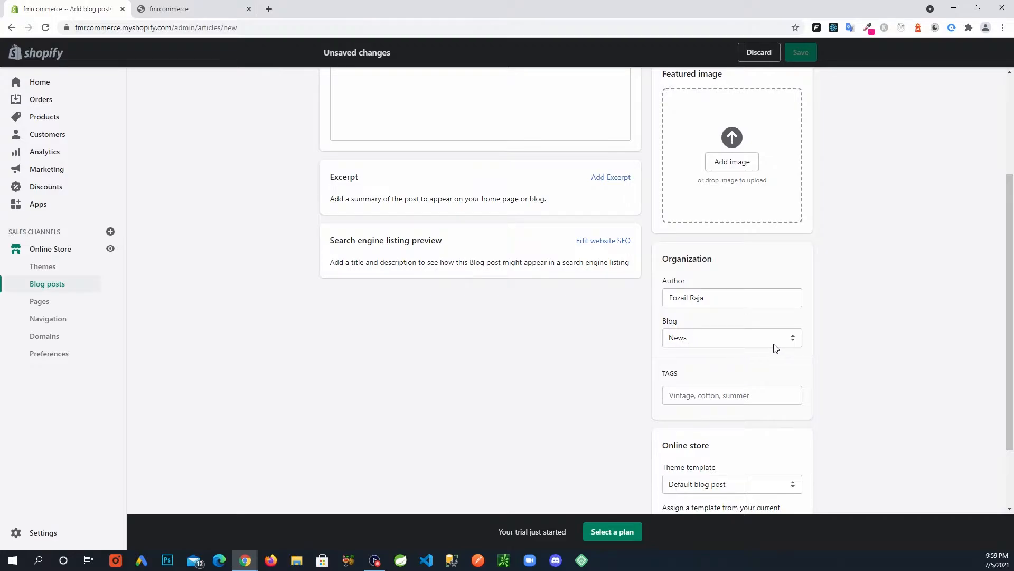
scroll(682, 343, down, 1)
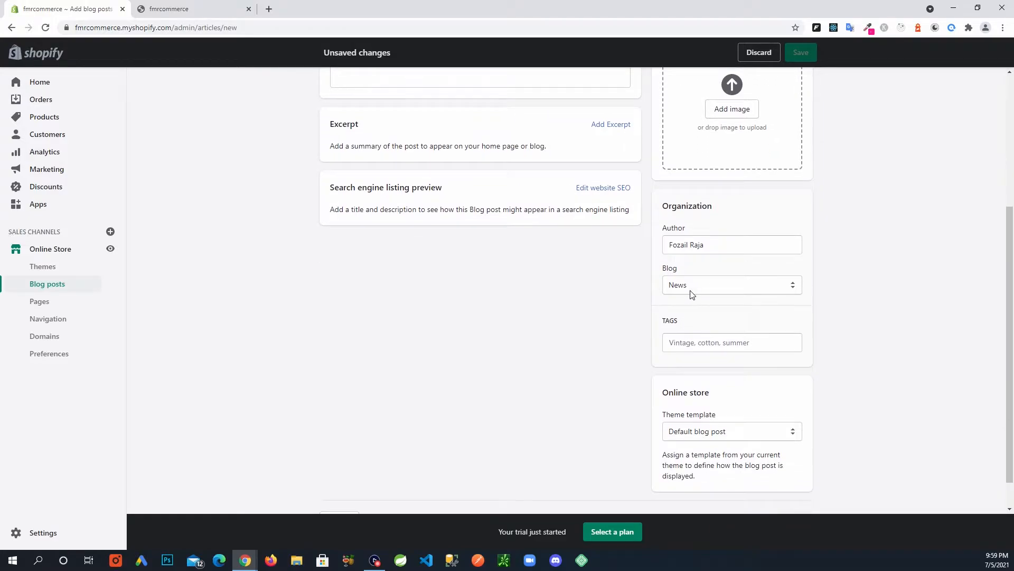
Assign the post to a newly created blog titled 'FMR Commerce Blog'.
click(794, 290)
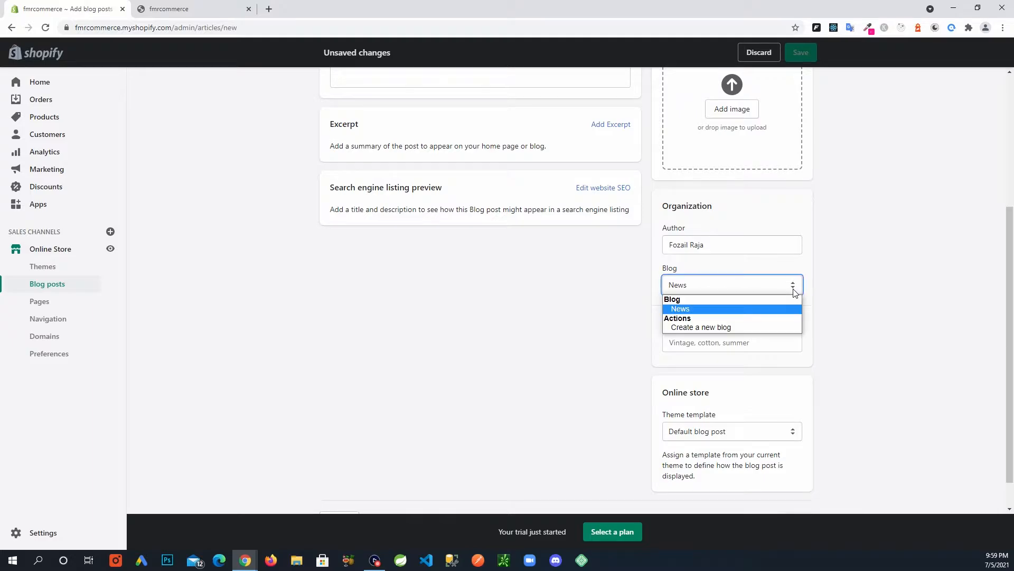
click(711, 328)
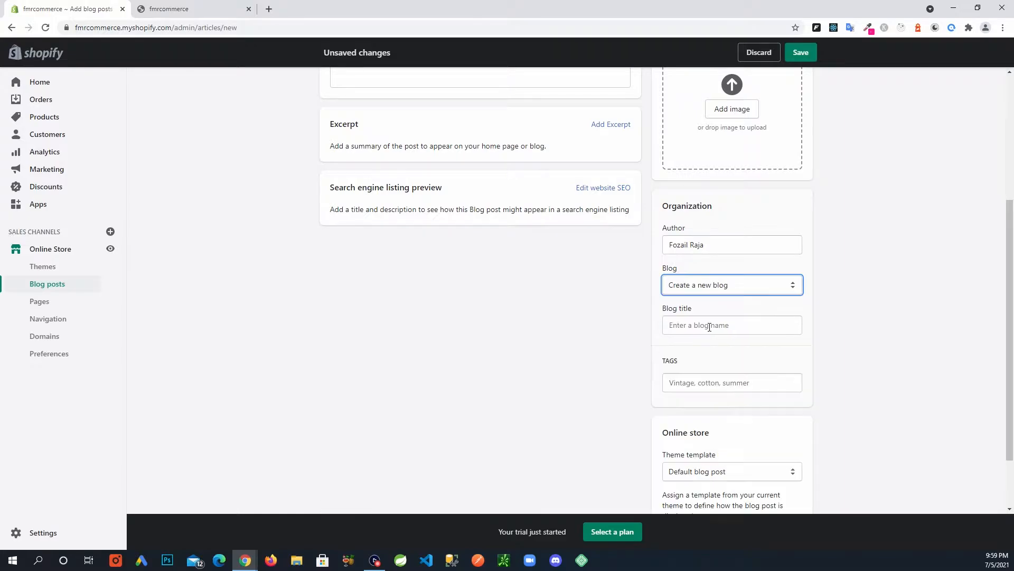
click(745, 327)
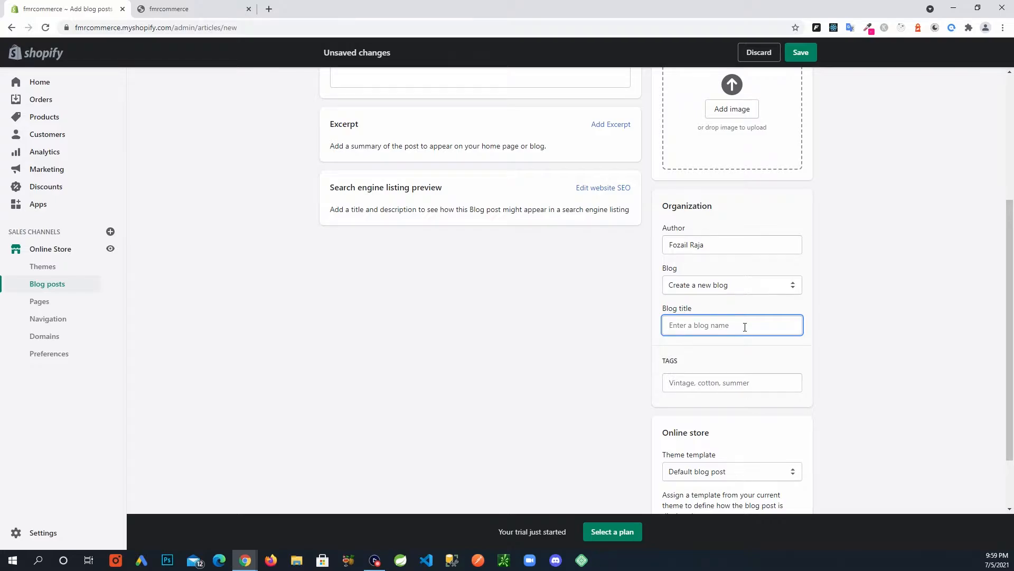
text(FMR Commerce Blog)
click(761, 383)
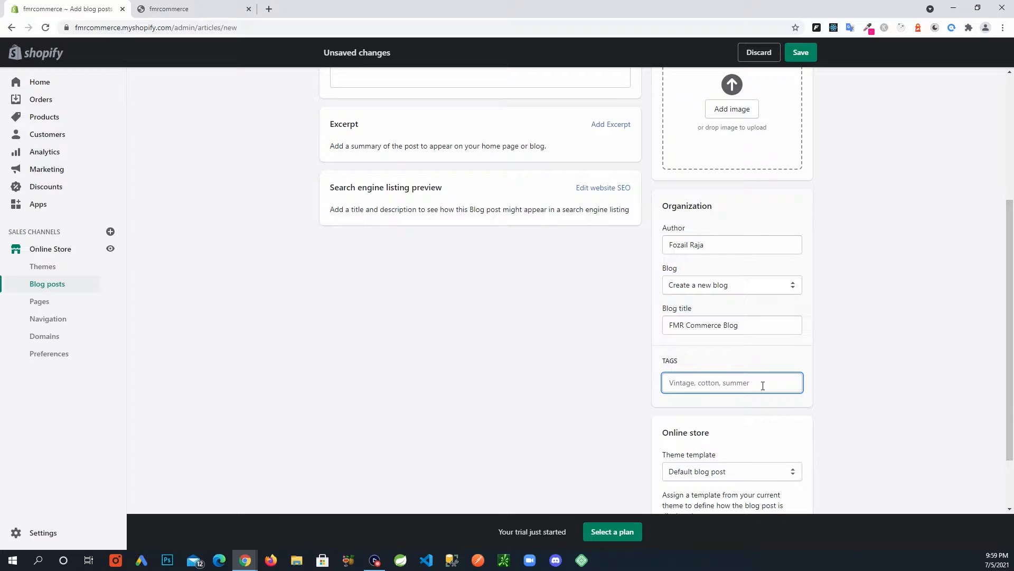
Tag the blog post with causal, women and wear.
text(causal)
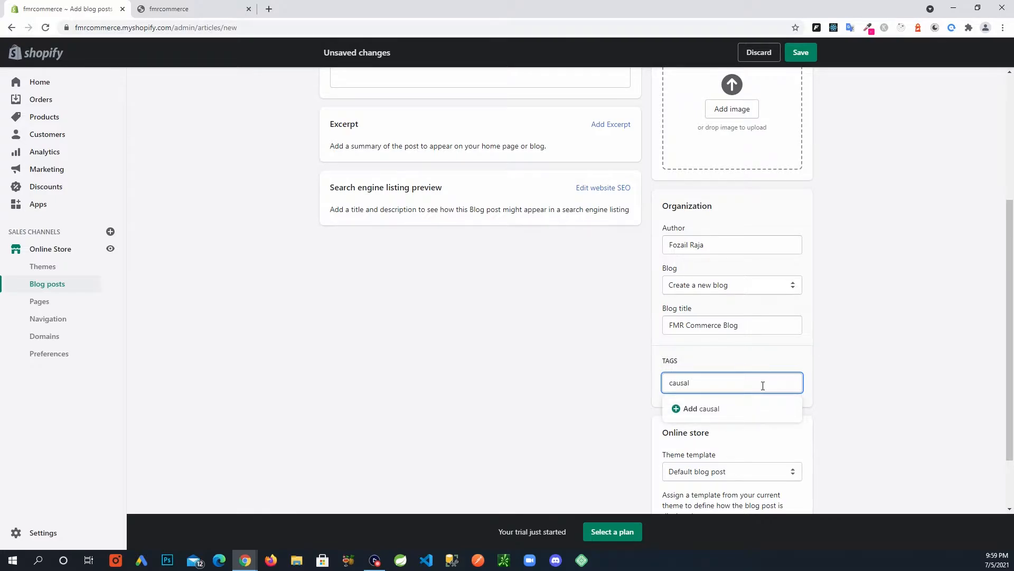
key(Return)
text(women)
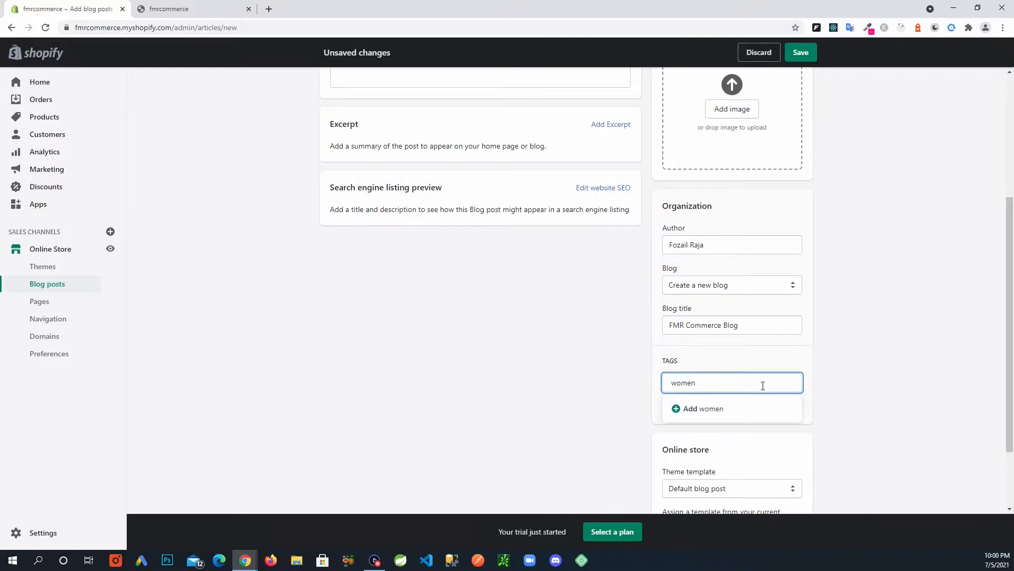
key(Return)
text(wear)
key(Return)
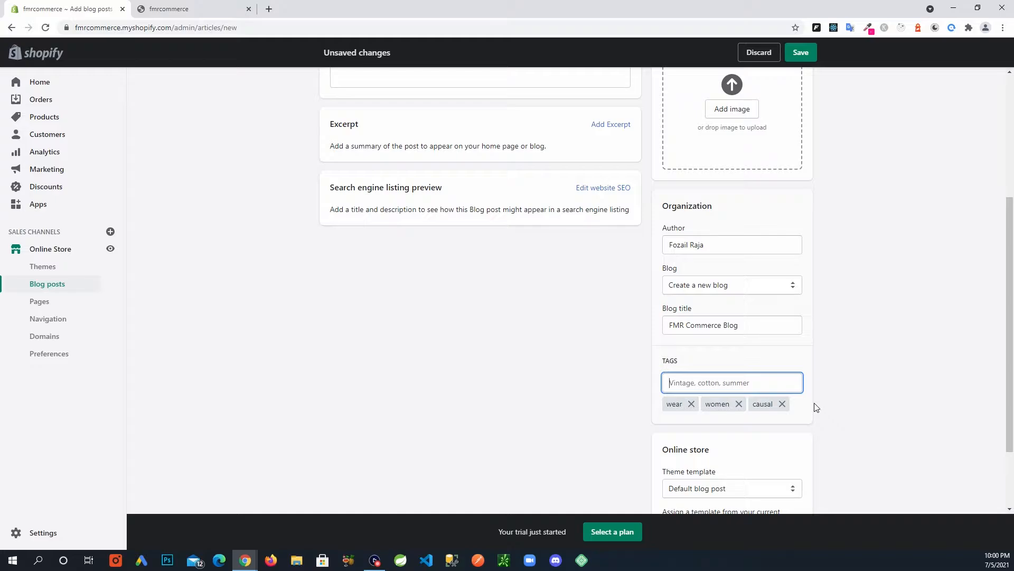
click(871, 328)
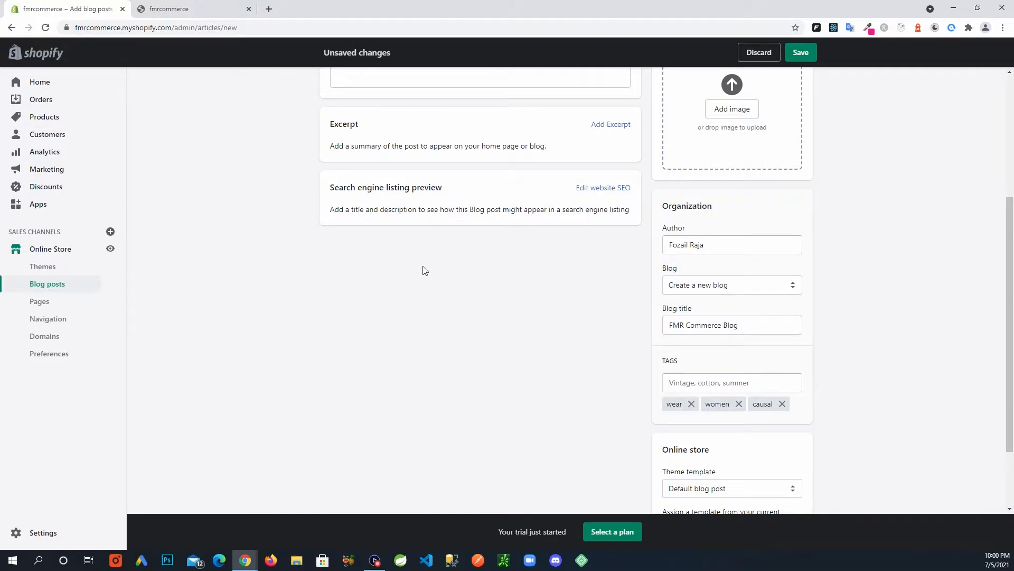
scroll(528, 383, up, 1)
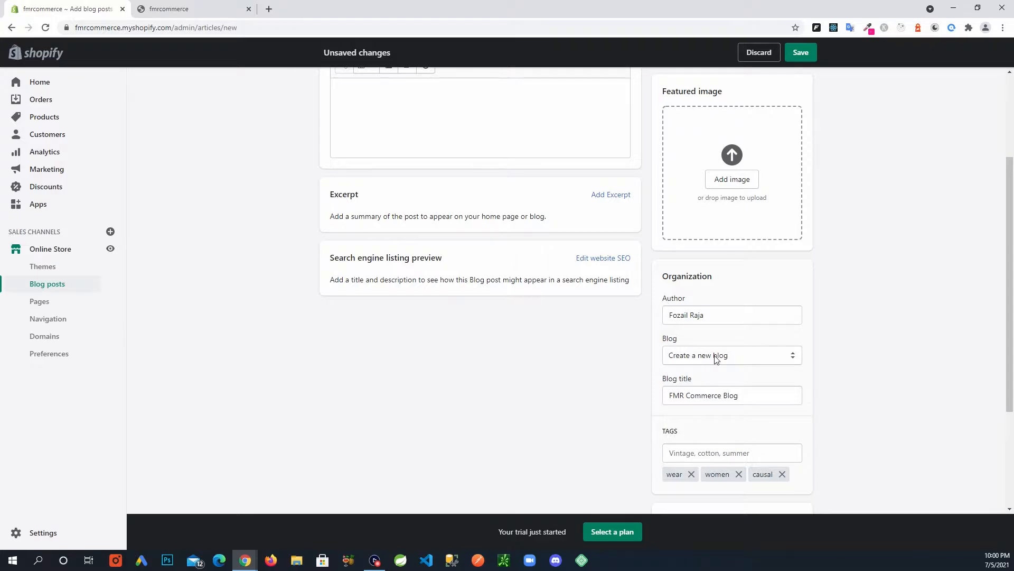
Confirm the post stays in the new FMR Commerce Blog and return to the top.
click(798, 359)
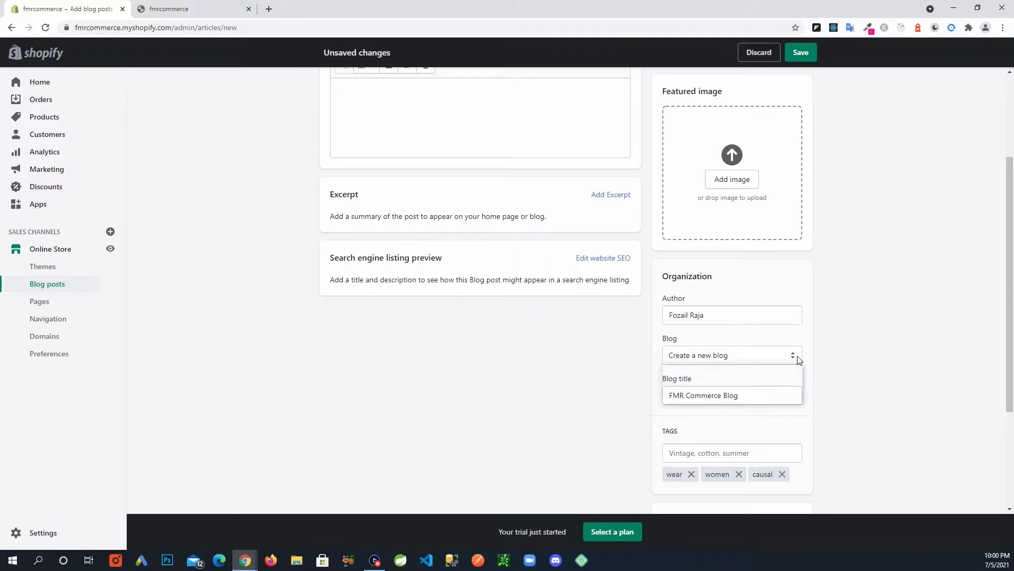
click(895, 364)
scroll(881, 358, up, 1)
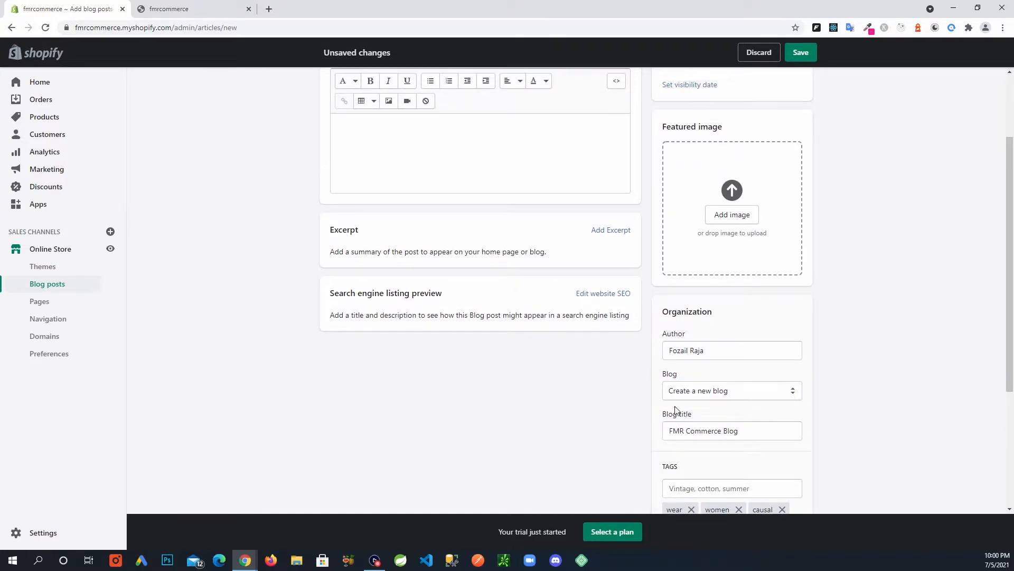
scroll(876, 338, up, 2)
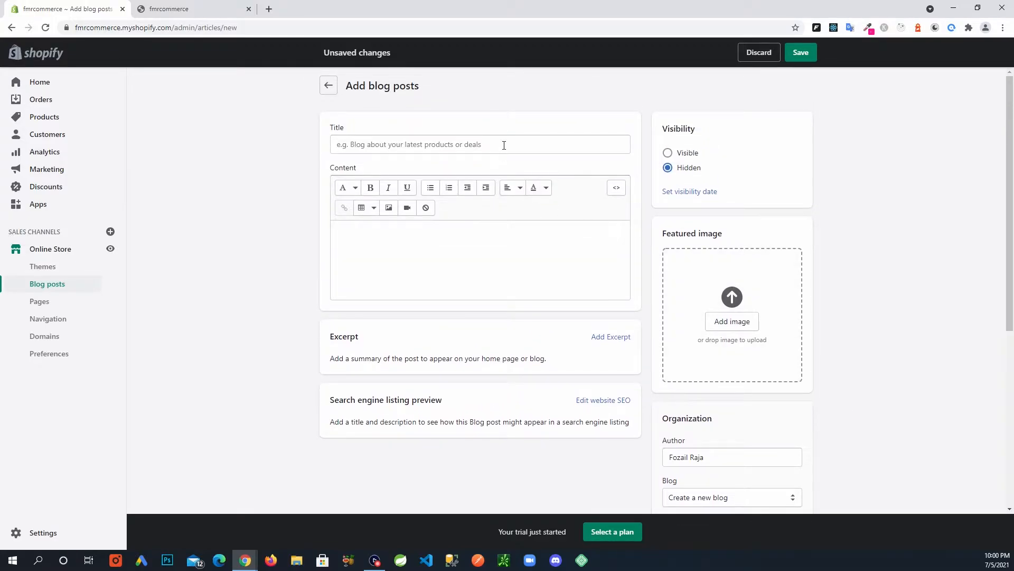
click(520, 144)
Title the post 'Blog Post 1' and paste the Lorem Ipsum paragraph as its content.
text(B)
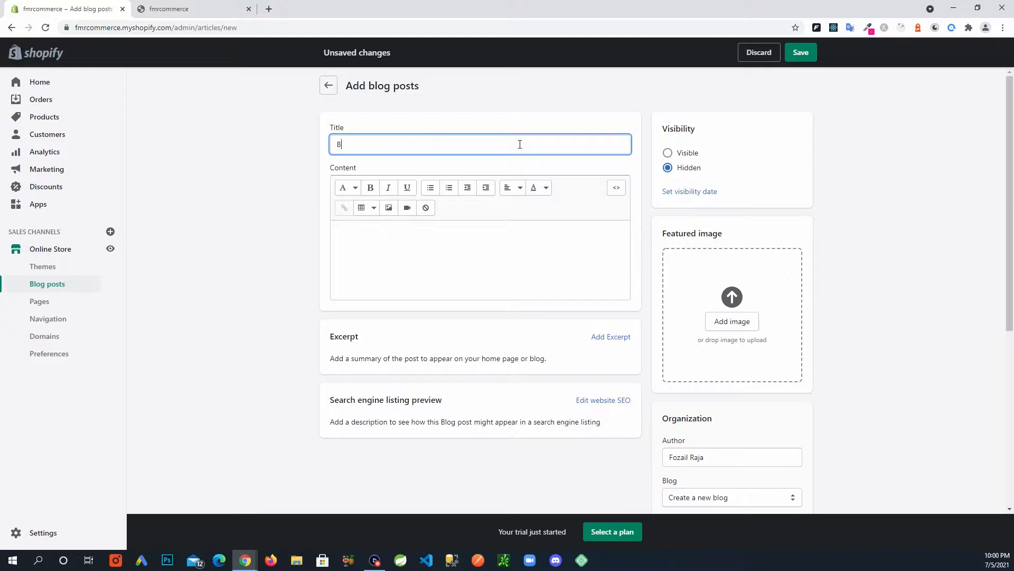
text(log Post 1)
click(415, 263)
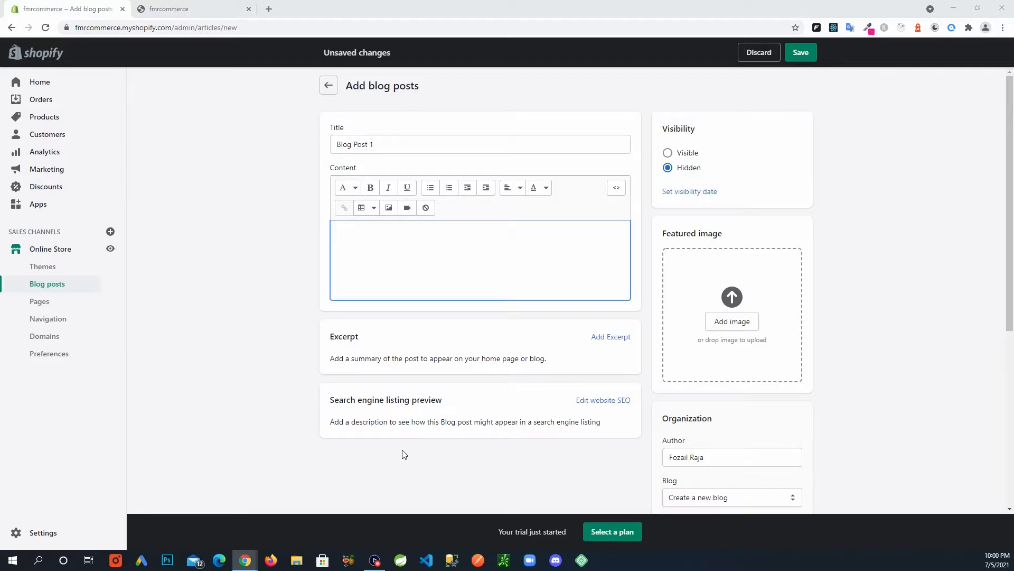
click(399, 255)
text(Lorem Ipsum is simply dummy text of the printing and typesetting industry. Lorem Ipsum has been the industry's standard dummy text ever since the 1500s, when an unknown printer took a galley of type and scrambled it to make a type specimen book. It has survived not only five centuries, but also the leap into electronic typesetting, remaining essentially unchanged. It was popularised in the 1960s with the release of Letraset sheets containing Lorem Ipsum passages, and more recently with desktop publishing software like Aldus PageMaker including versions of Lorem Ipsum.)
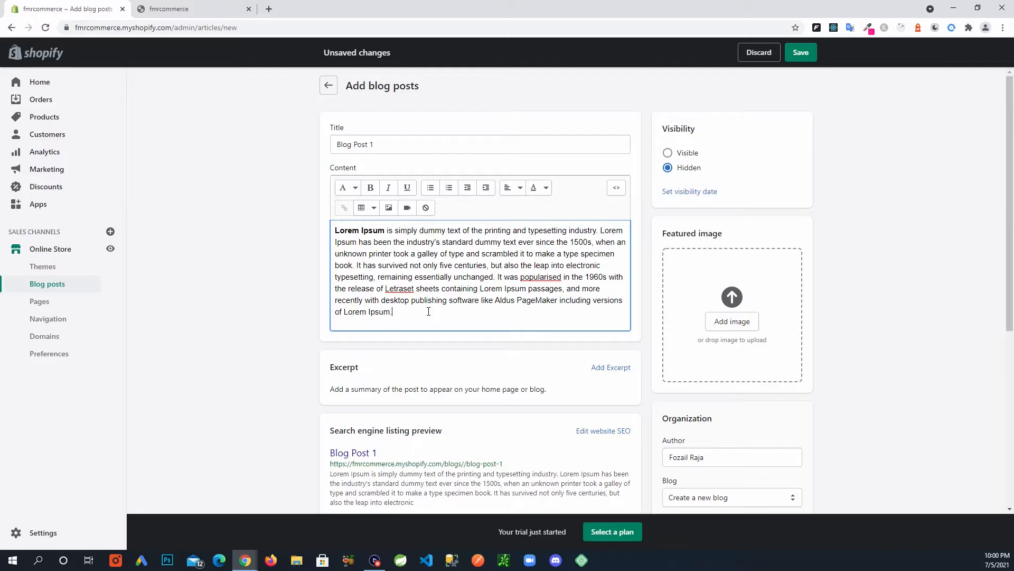
scroll(407, 335, down, 2)
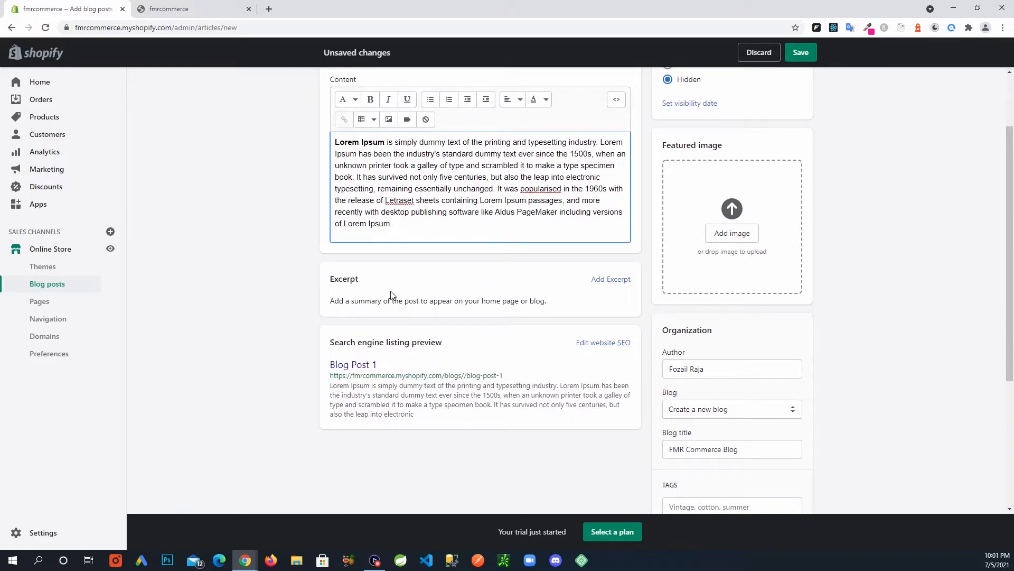
scroll(547, 304, up, 1)
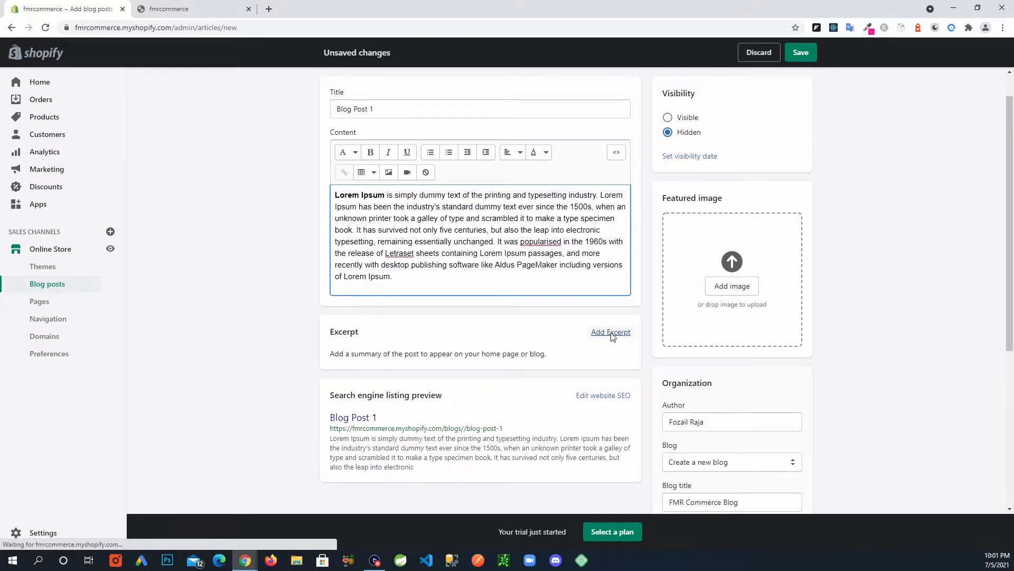
Copy the content's opening sentences into the excerpt, trimmed to end at 'unknown printer took'.
click(612, 333)
scroll(430, 249, down, 1)
scroll(484, 190, up, 1)
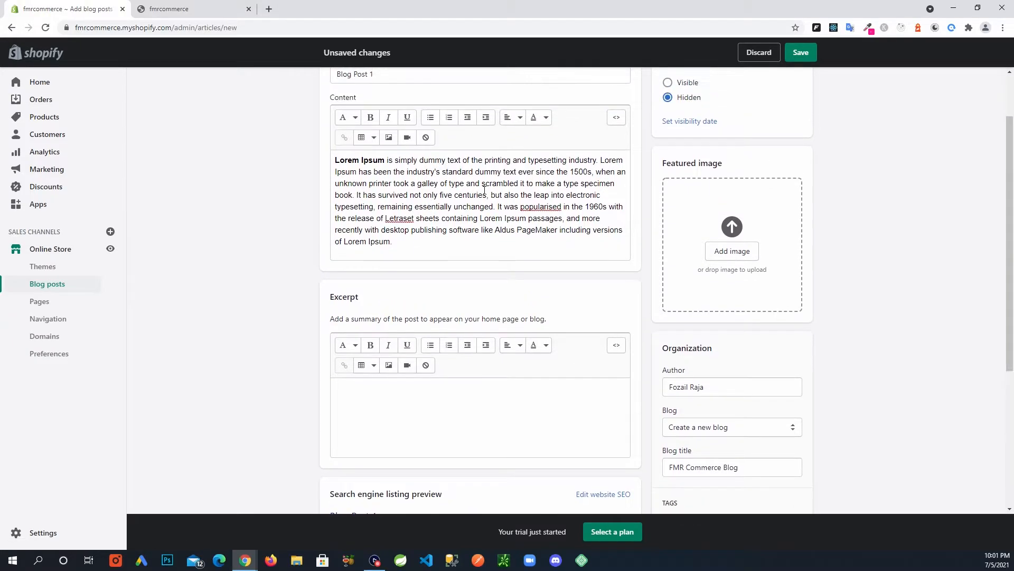
drag(428, 183, 333, 157)
key(ctrl+c)
click(432, 383)
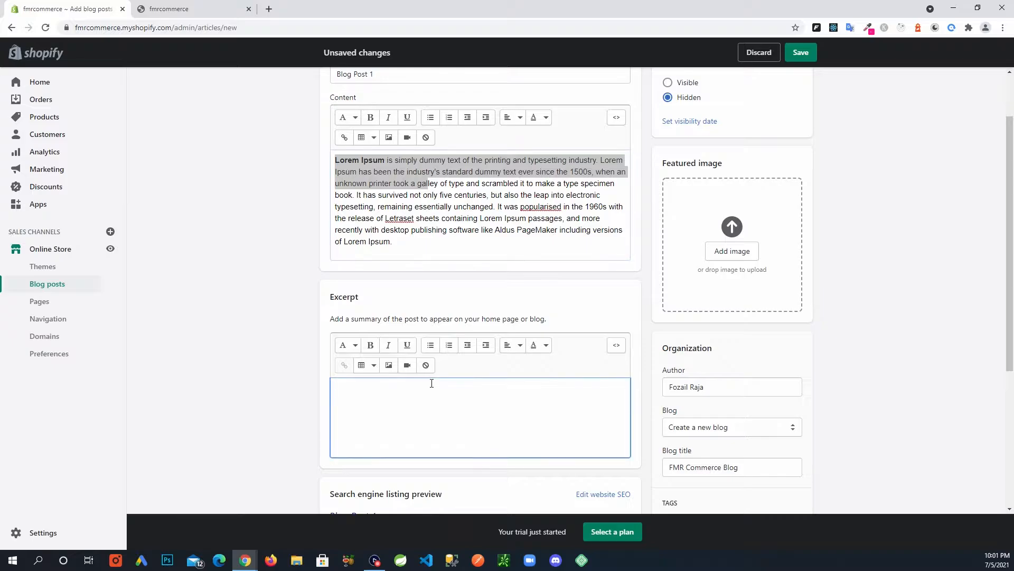
key(ctrl+v)
scroll(468, 390, down, 1)
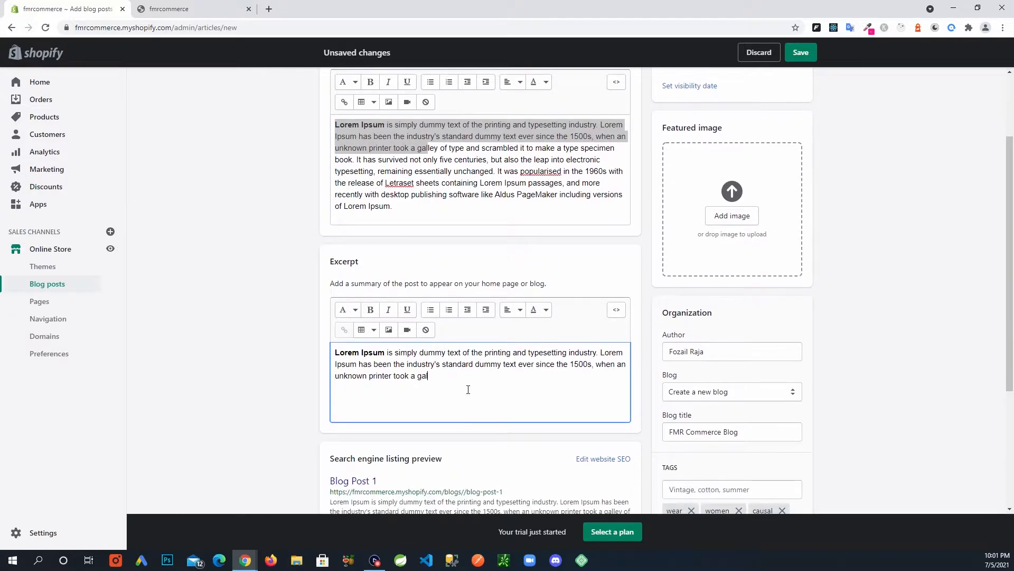
key(BackSpace)
key(BackSpace)
key(BackSpace)
scroll(493, 399, down, 2)
scroll(492, 399, up, 2)
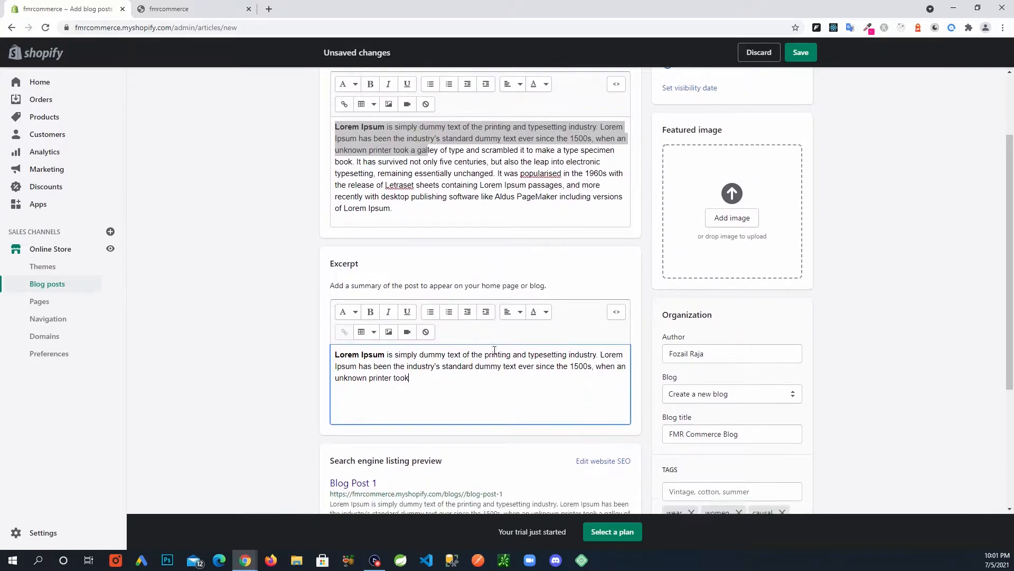
scroll(495, 351, down, 2)
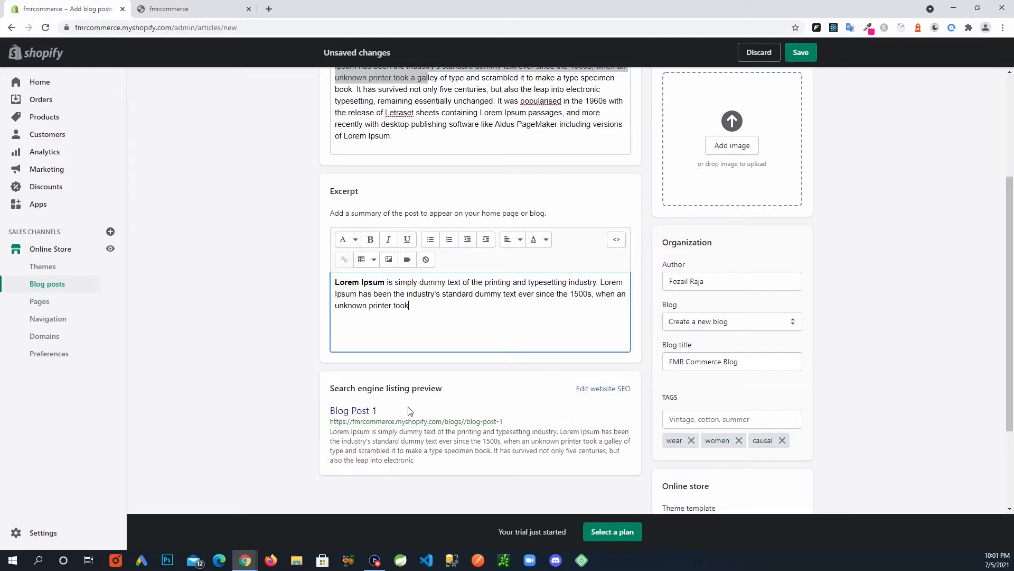
scroll(408, 410, down, 1)
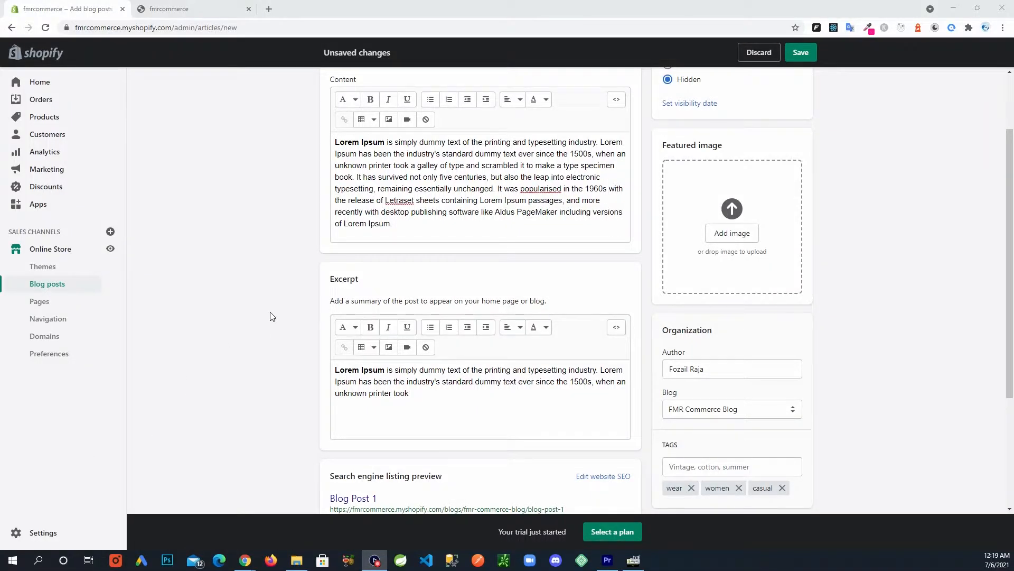
scroll(273, 314, up, 2)
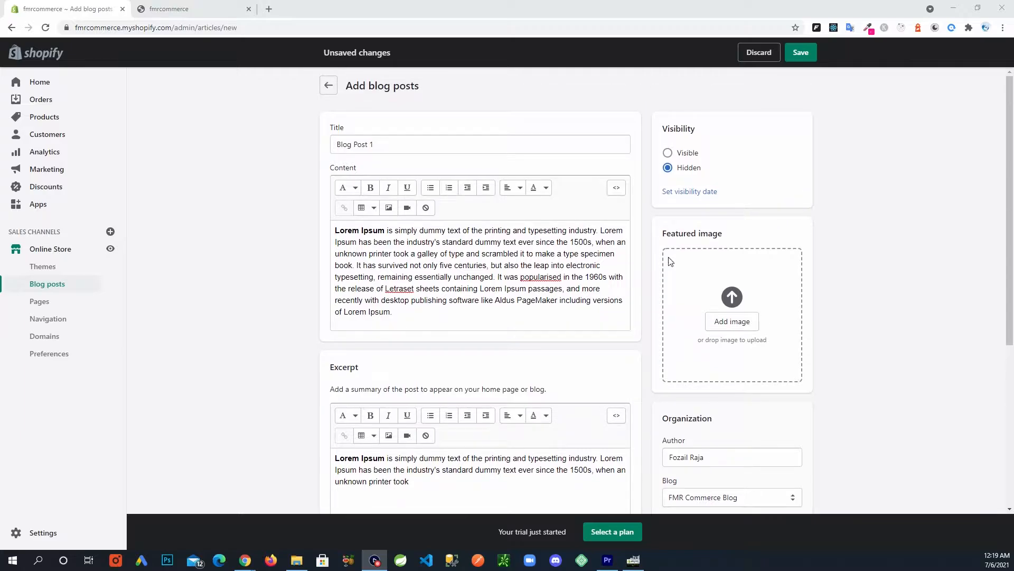
Save Blog Post 1 as visible and open a storefront preview from Themes.
click(669, 155)
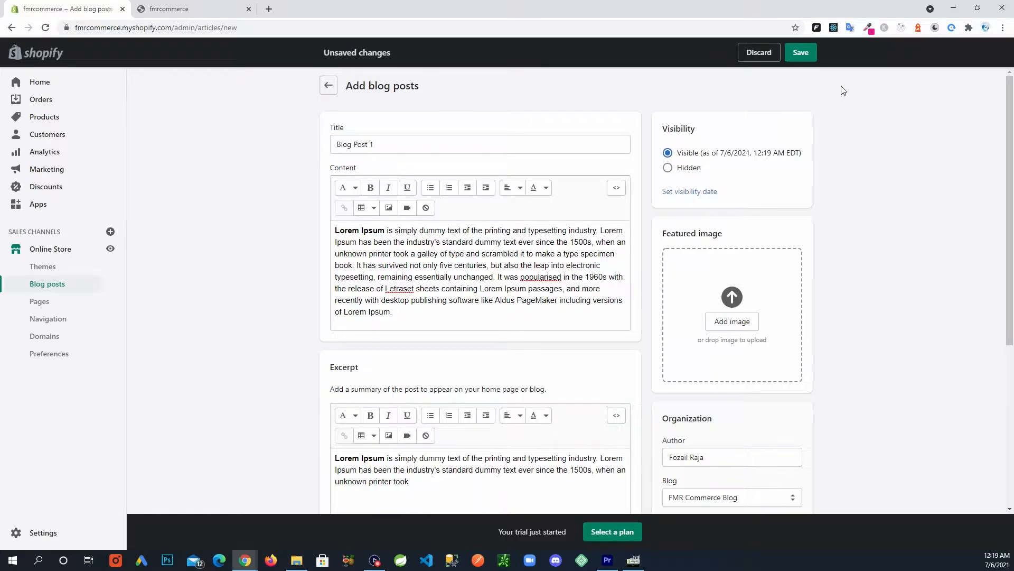
click(802, 53)
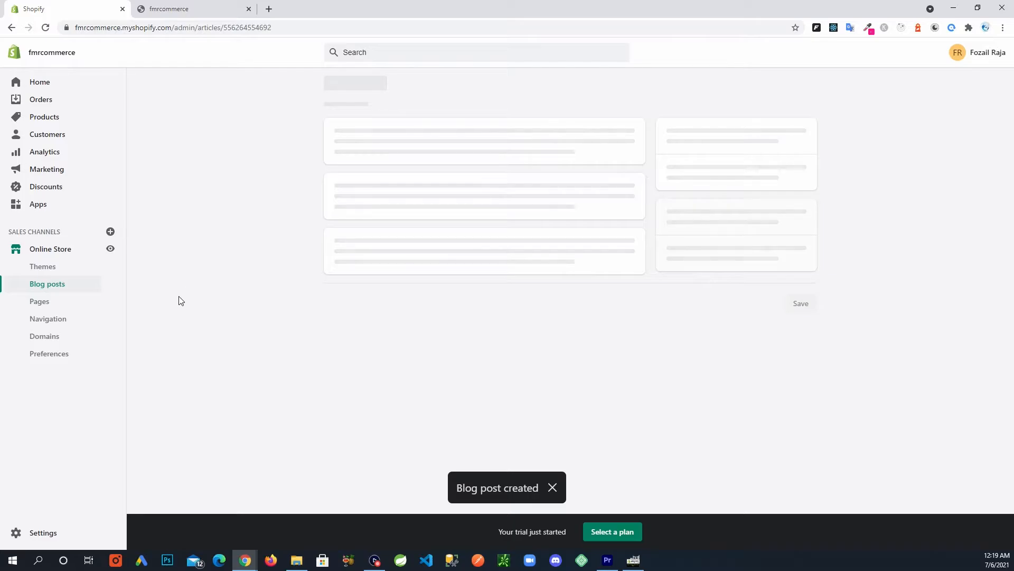
click(63, 249)
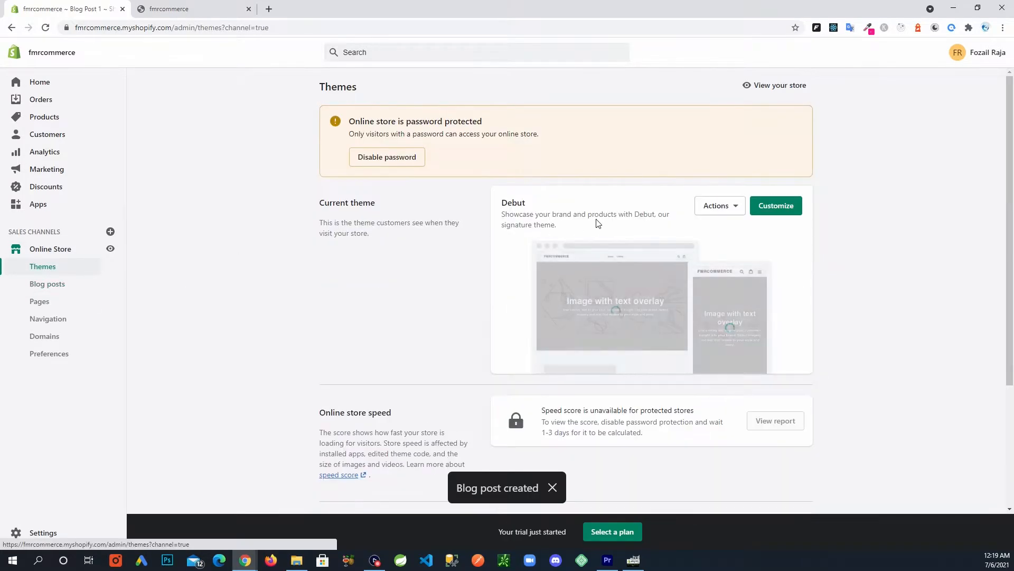
click(800, 86)
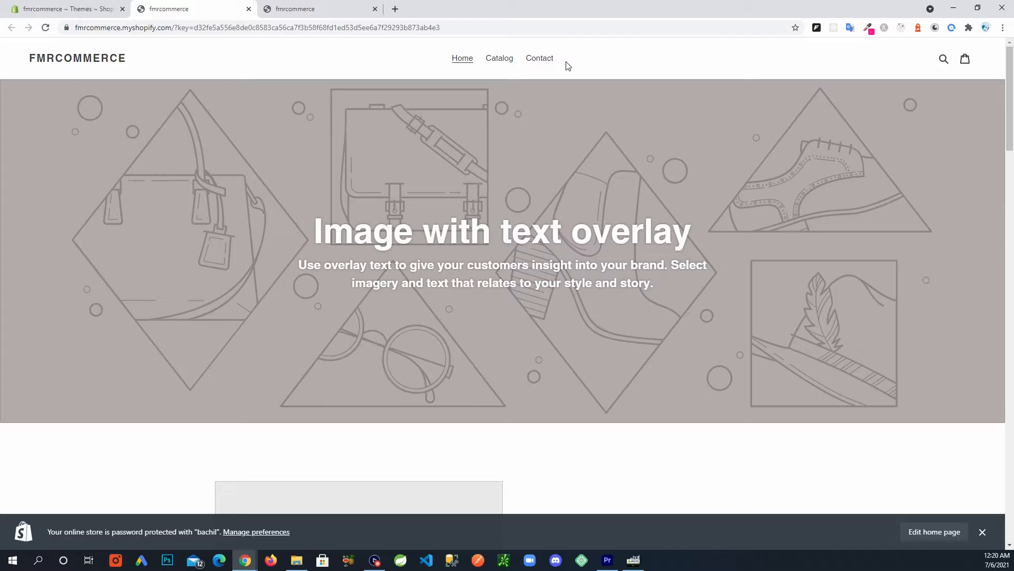
click(76, 9)
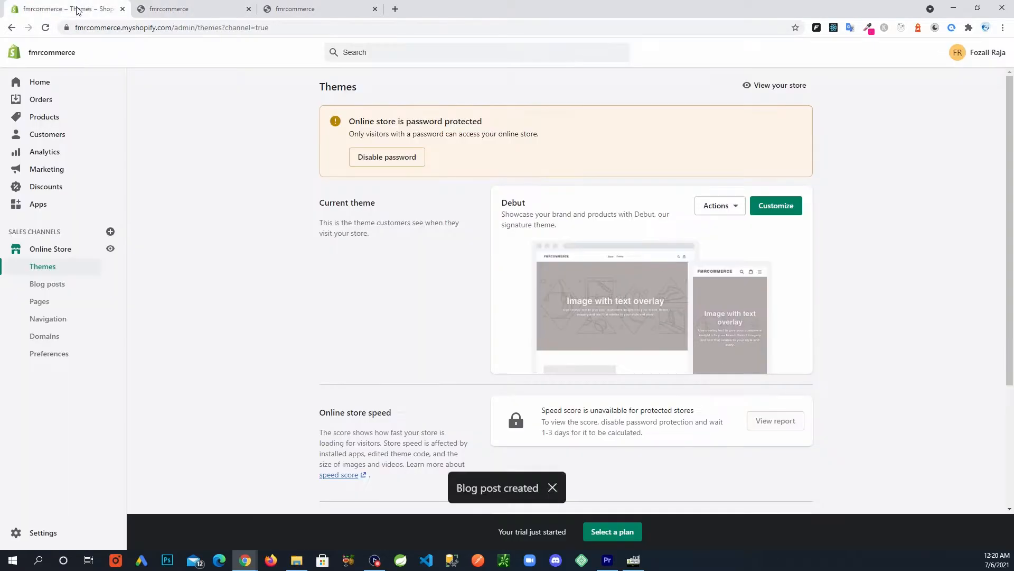
click(58, 318)
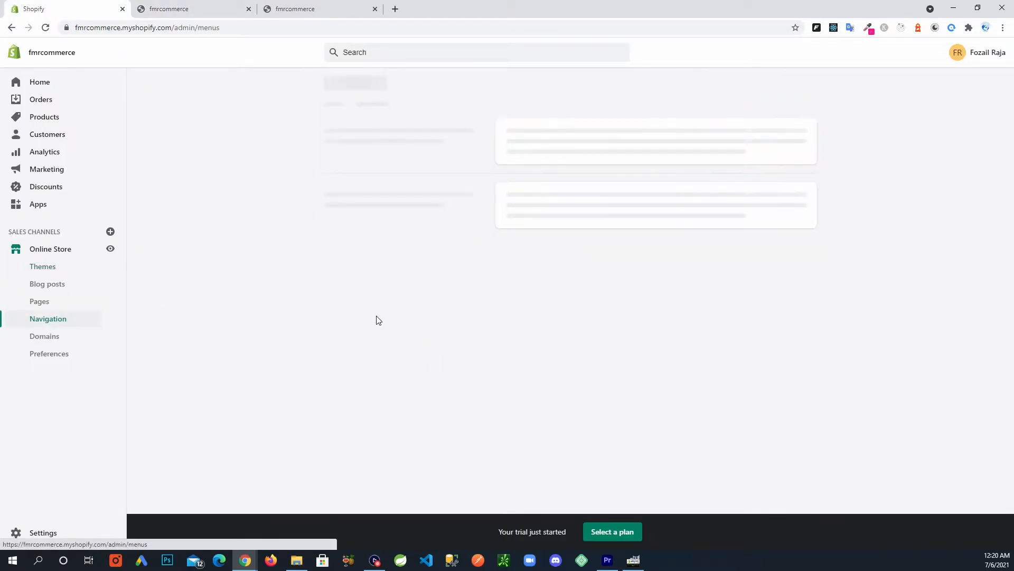
Add a 'Blog' item to the Main menu linking to FMR Commerce Blog and save.
click(532, 277)
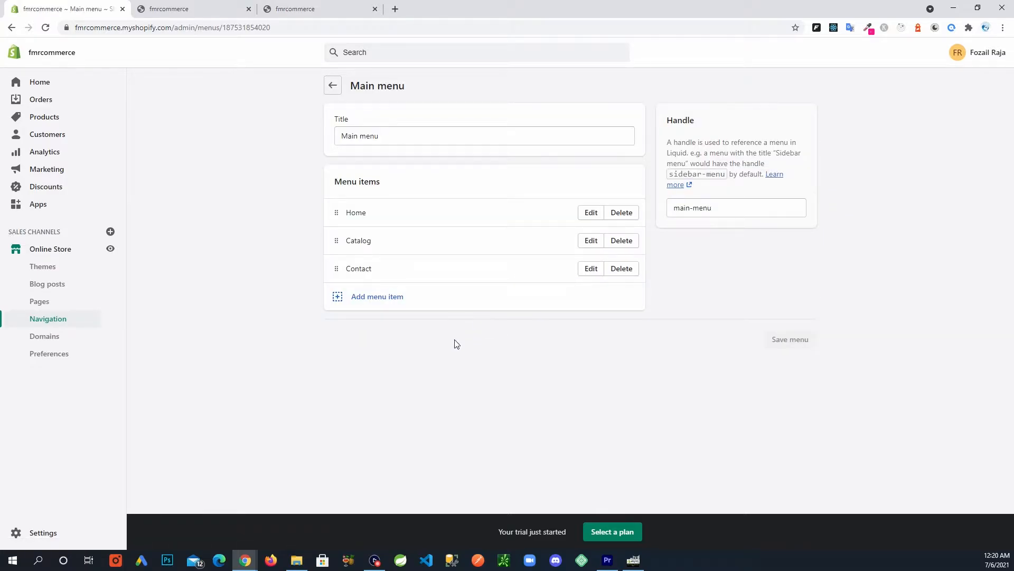
click(366, 308)
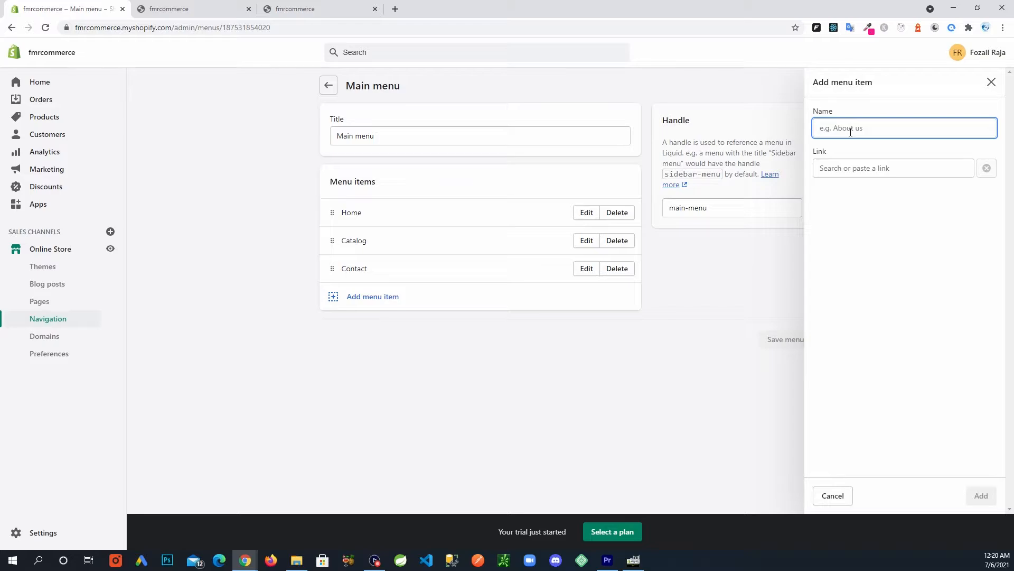
text(Blog)
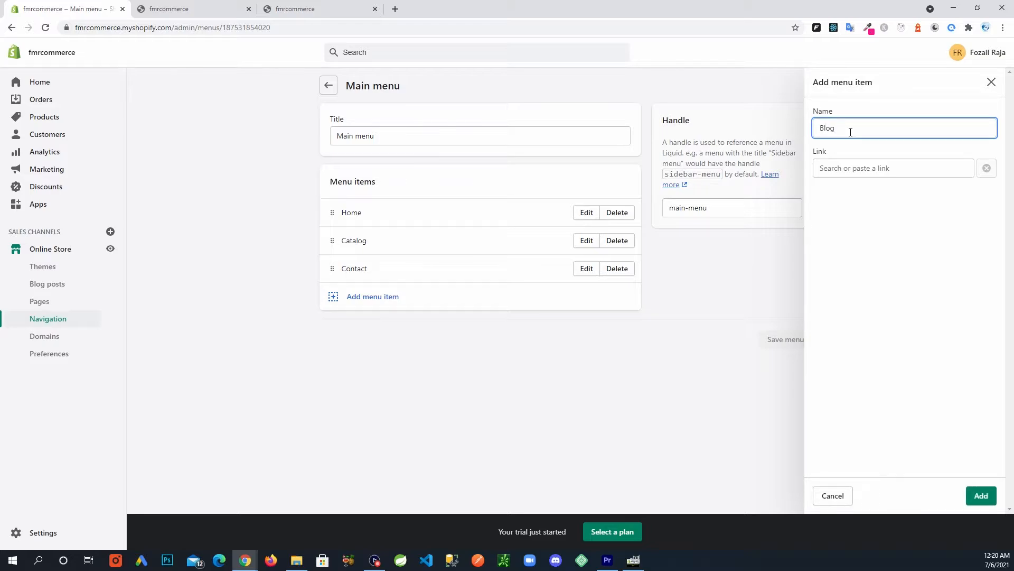
click(845, 170)
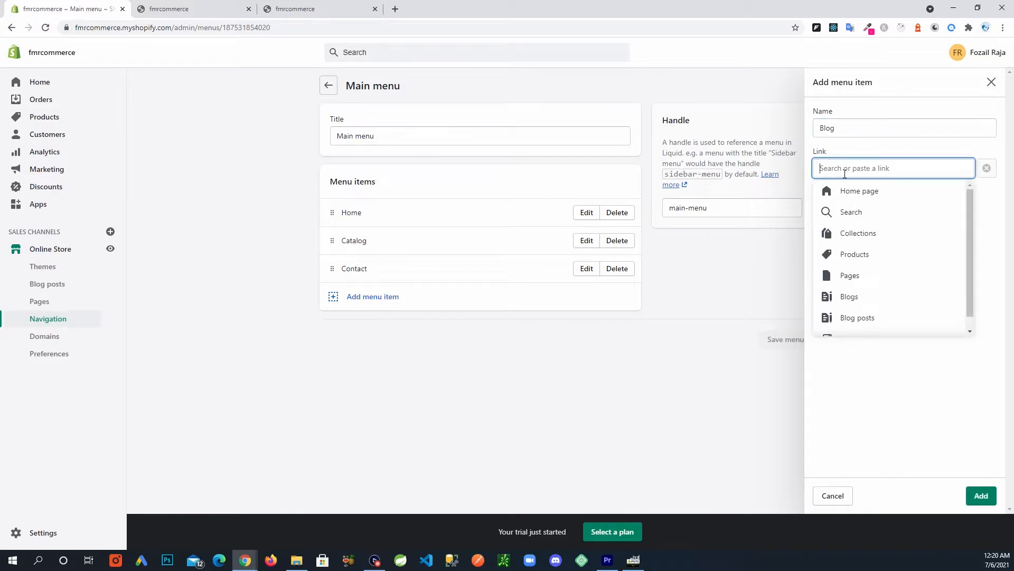
scroll(885, 264, down, 1)
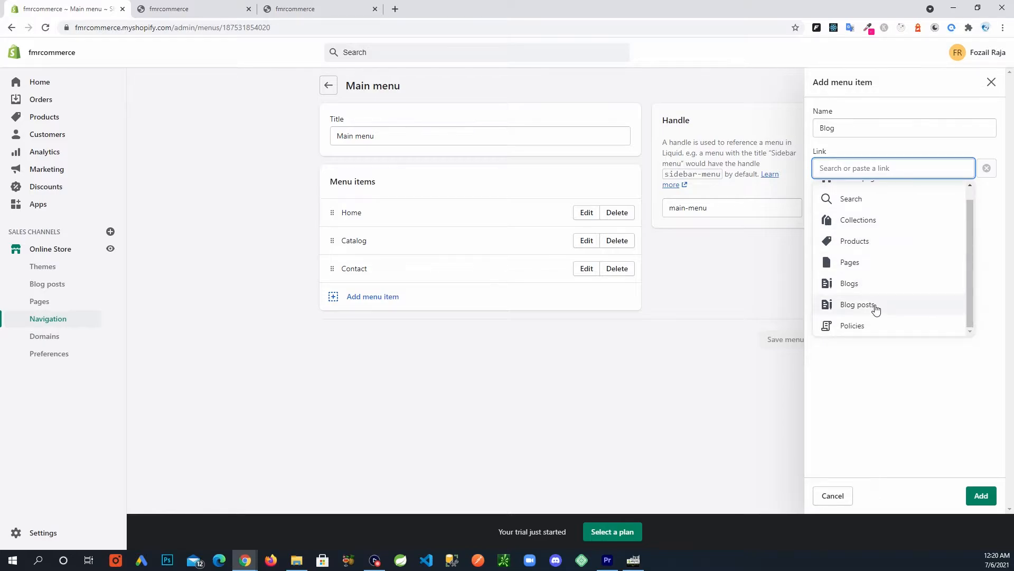
click(853, 284)
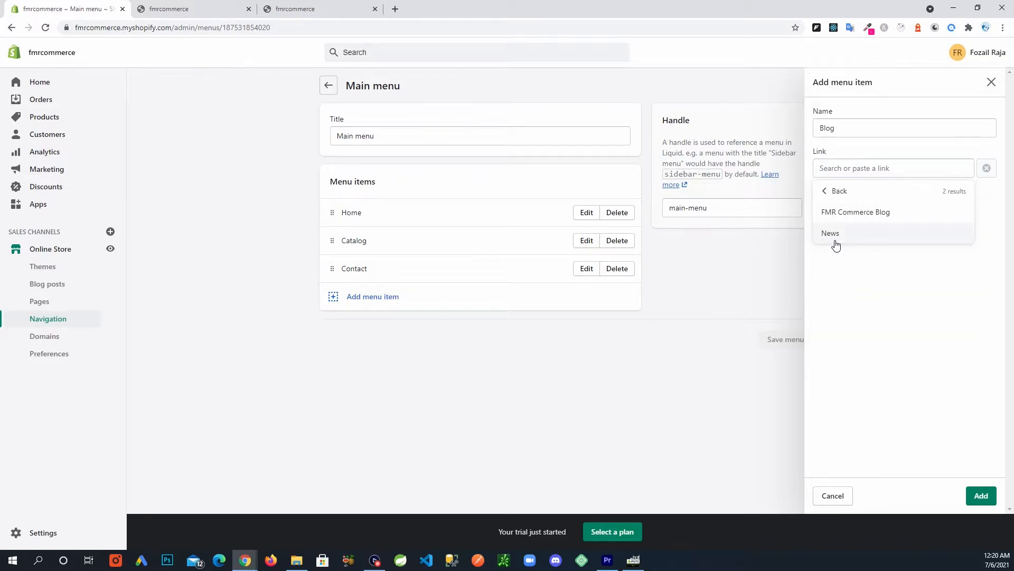
click(849, 218)
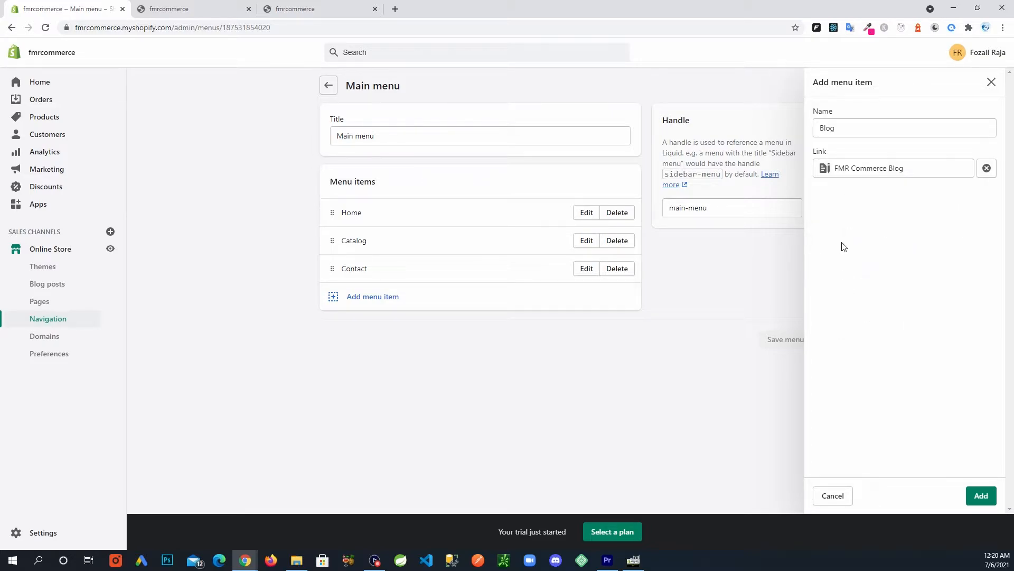
click(980, 494)
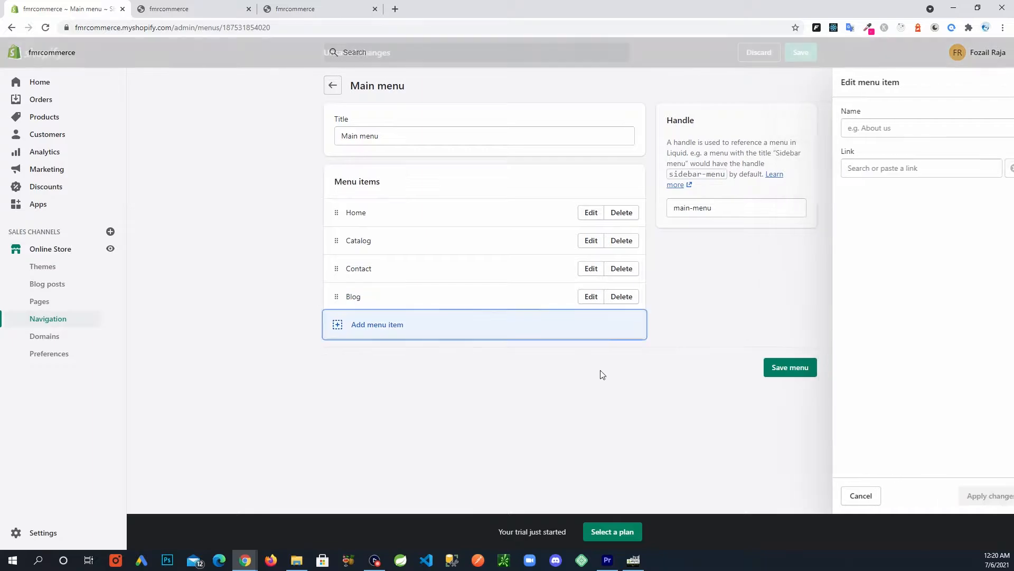
click(795, 369)
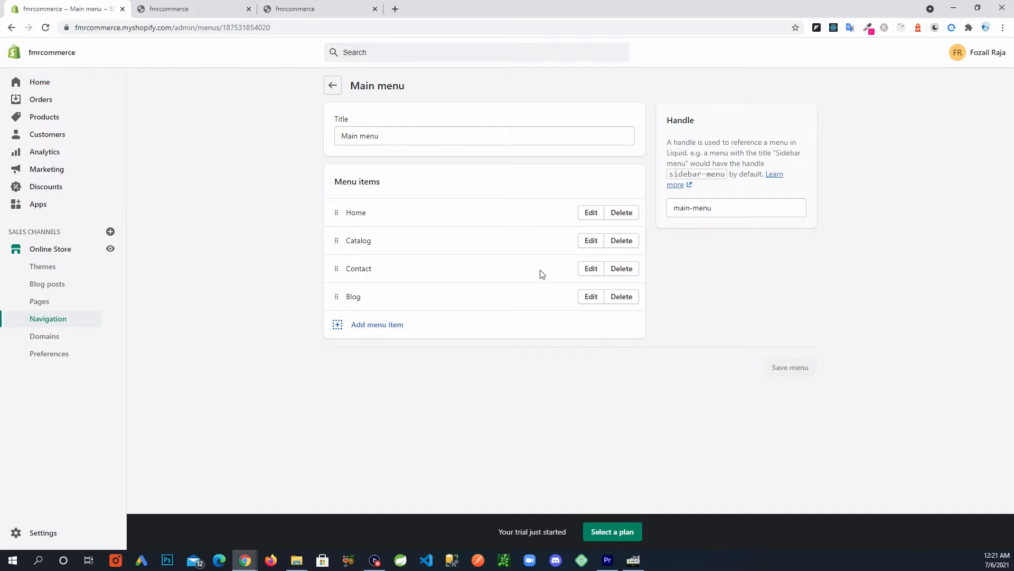
Move Blog between Catalog and Contact and save the menu.
drag(336, 298, 339, 273)
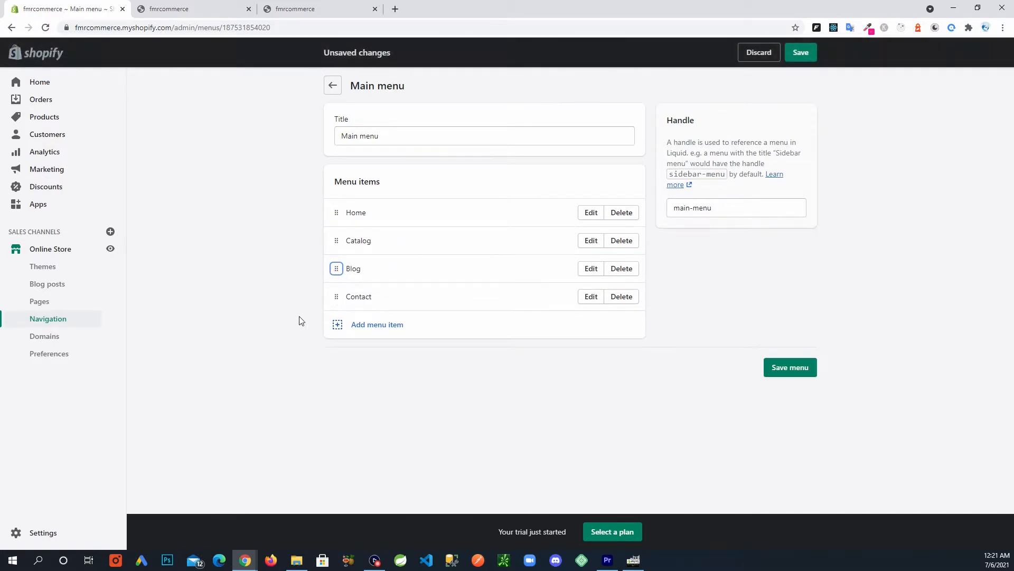
click(780, 370)
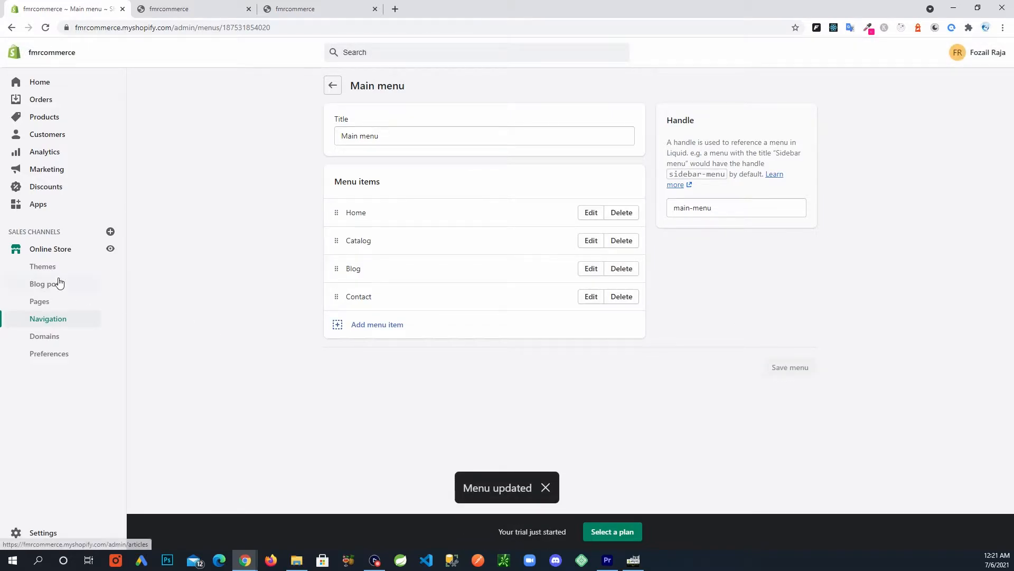
click(196, 10)
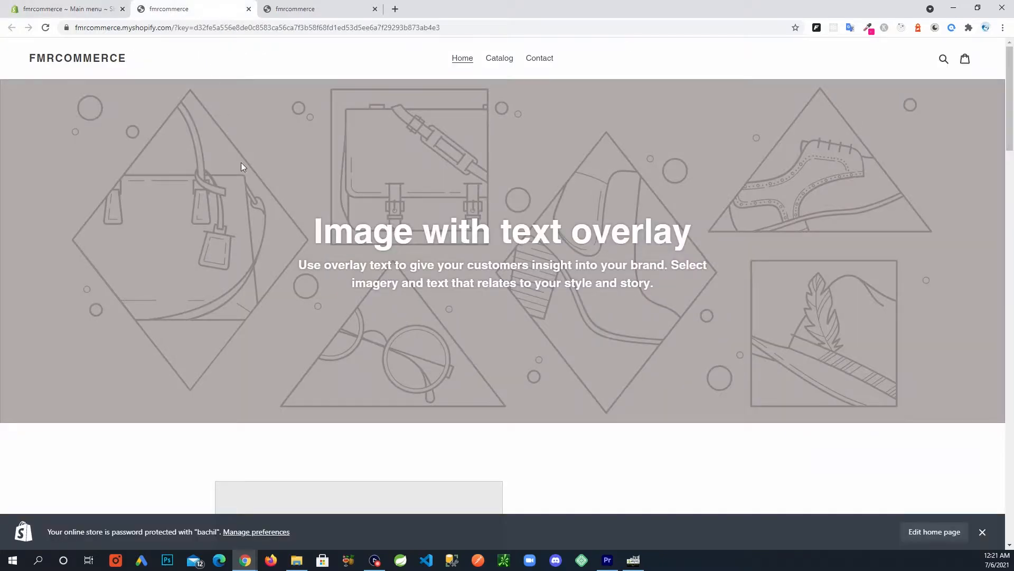
Reload the storefront with the new menu and open the FMR Commerce Blog page.
click(45, 28)
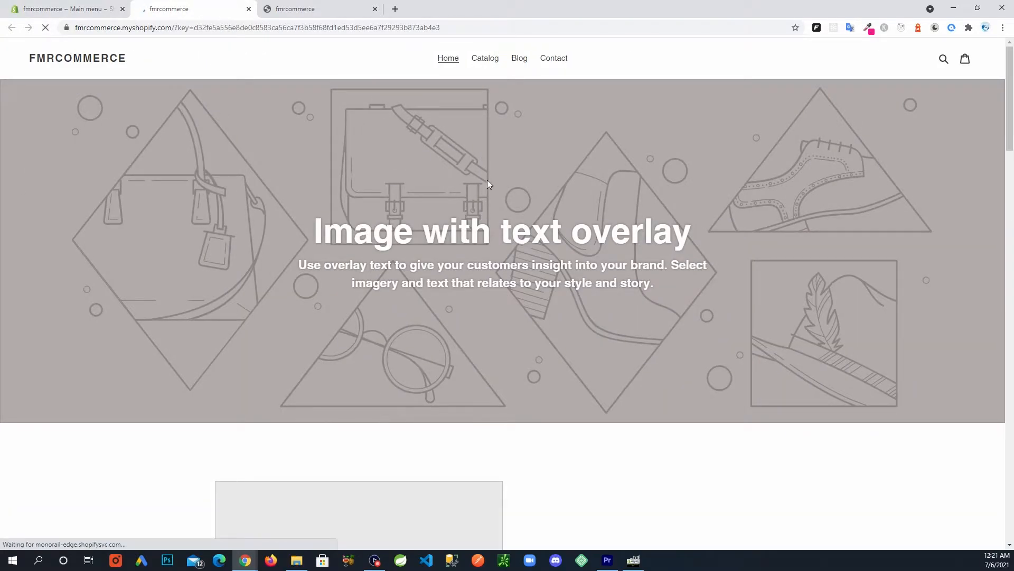
click(521, 60)
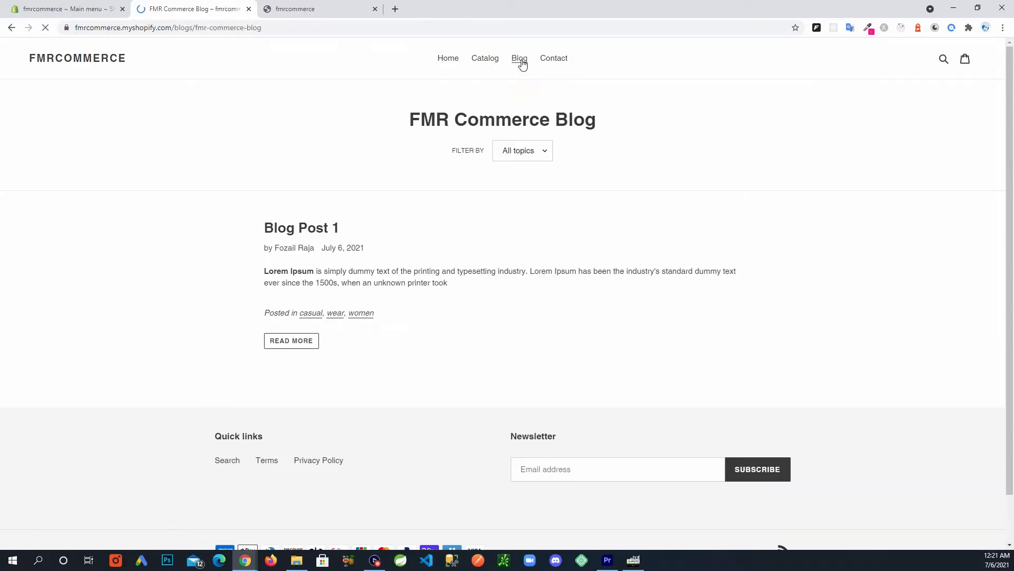
drag(425, 119, 650, 153)
click(668, 185)
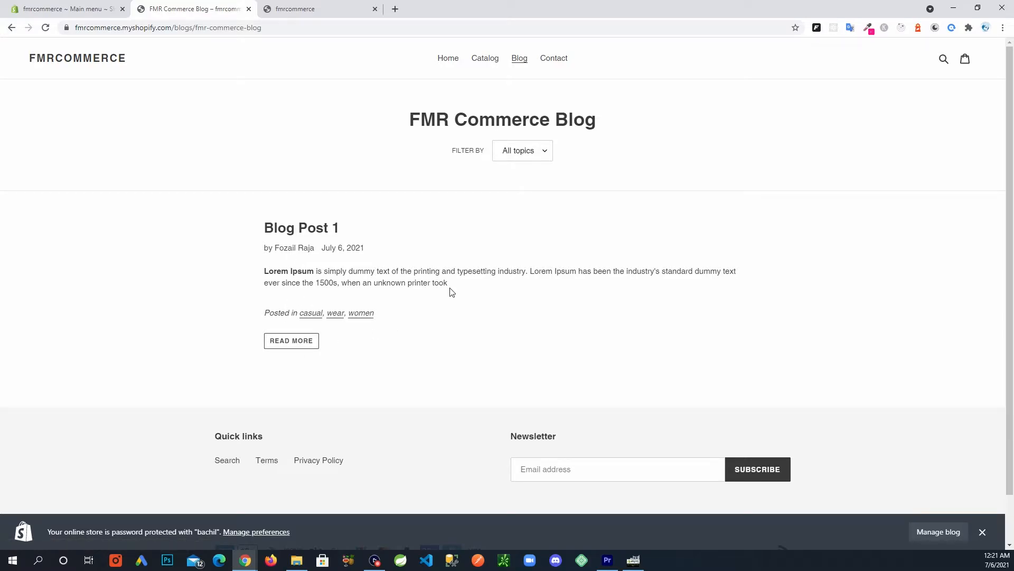
Open Blog Post 1 from its excerpt and review its Lorem Ipsum paragraph.
drag(448, 285, 266, 272)
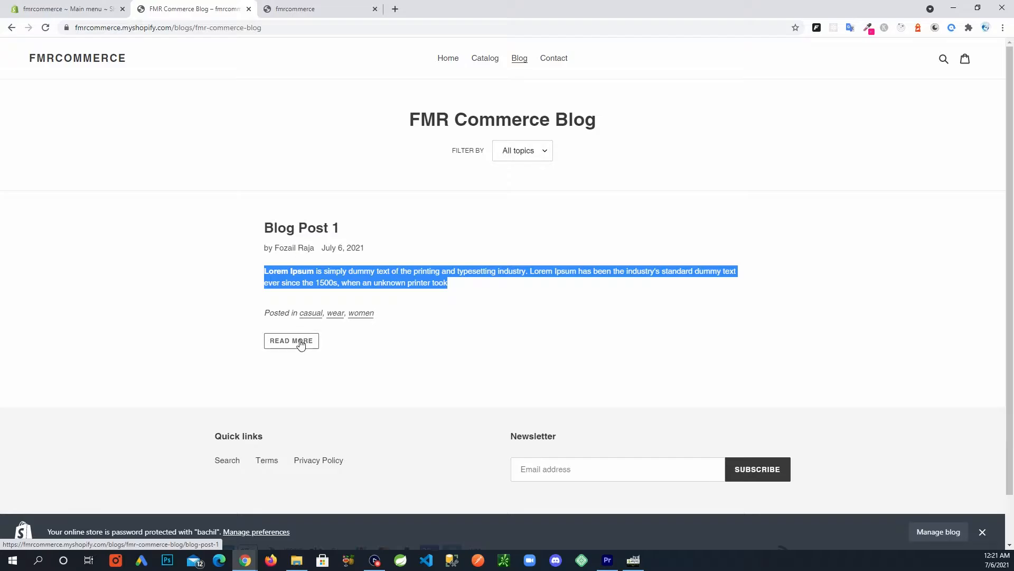
click(294, 233)
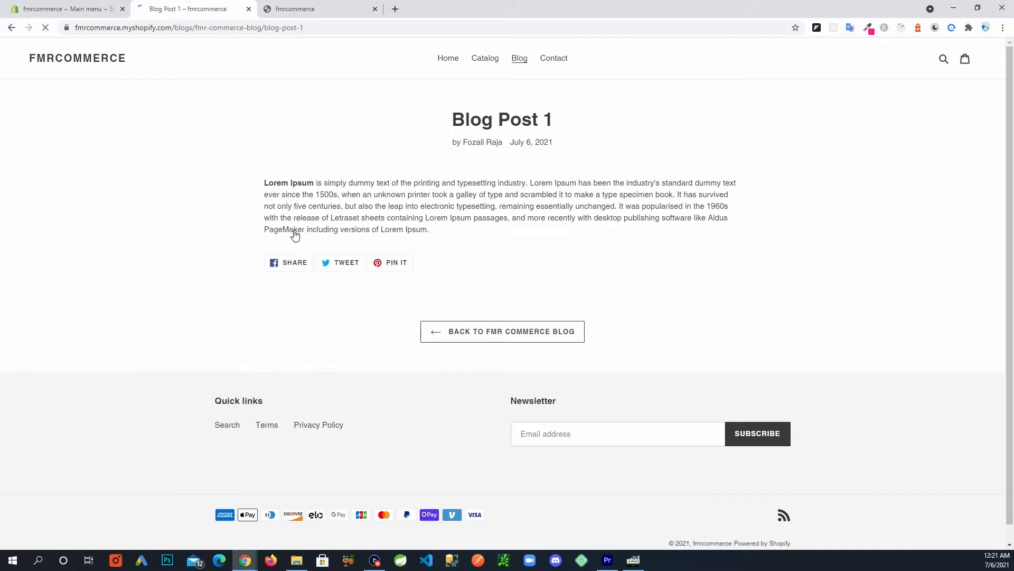
drag(264, 179, 493, 231)
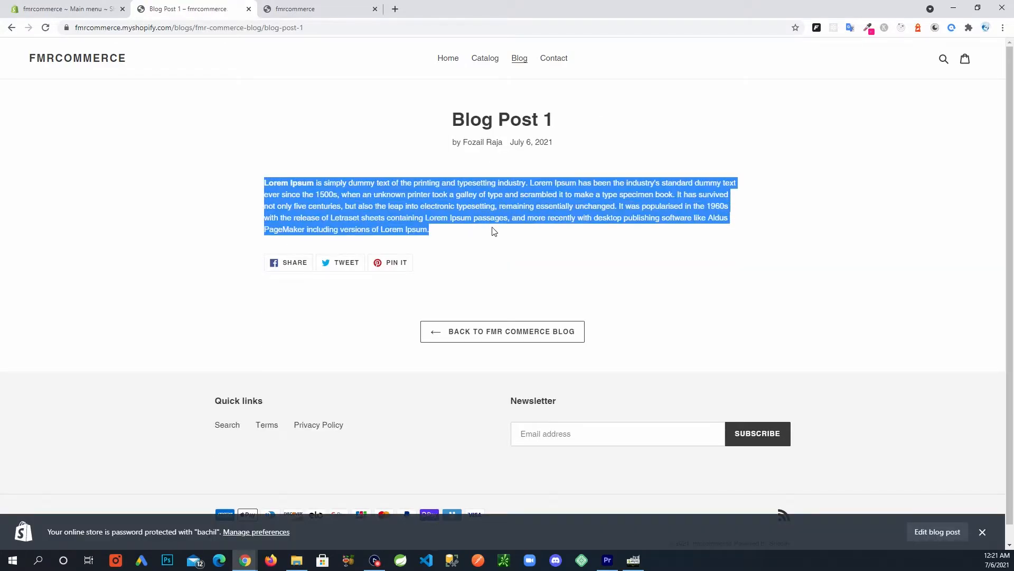
click(551, 237)
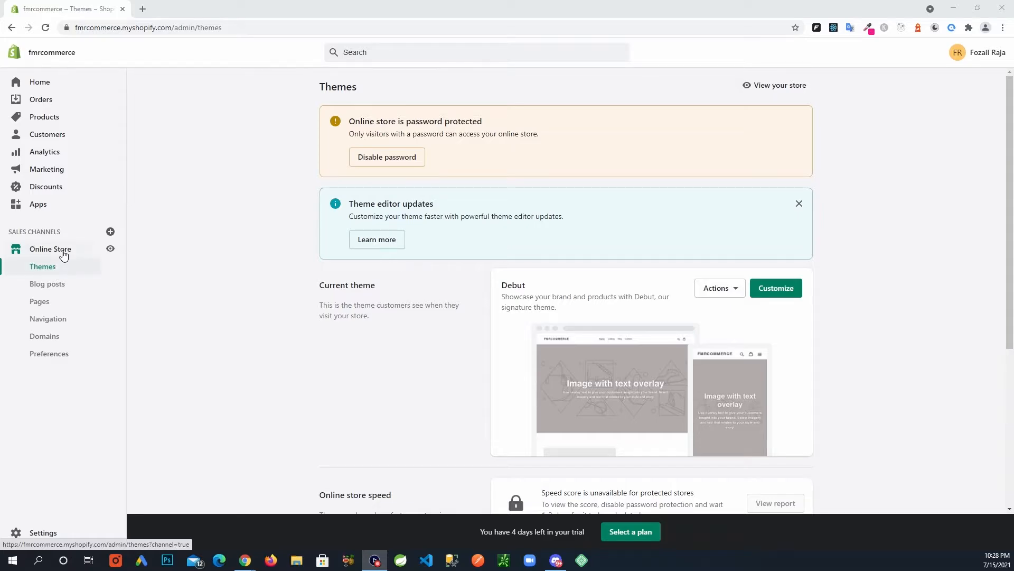
Preview the Debut theme in a new tab, then open Debut in the theme editor.
click(730, 297)
click(699, 319)
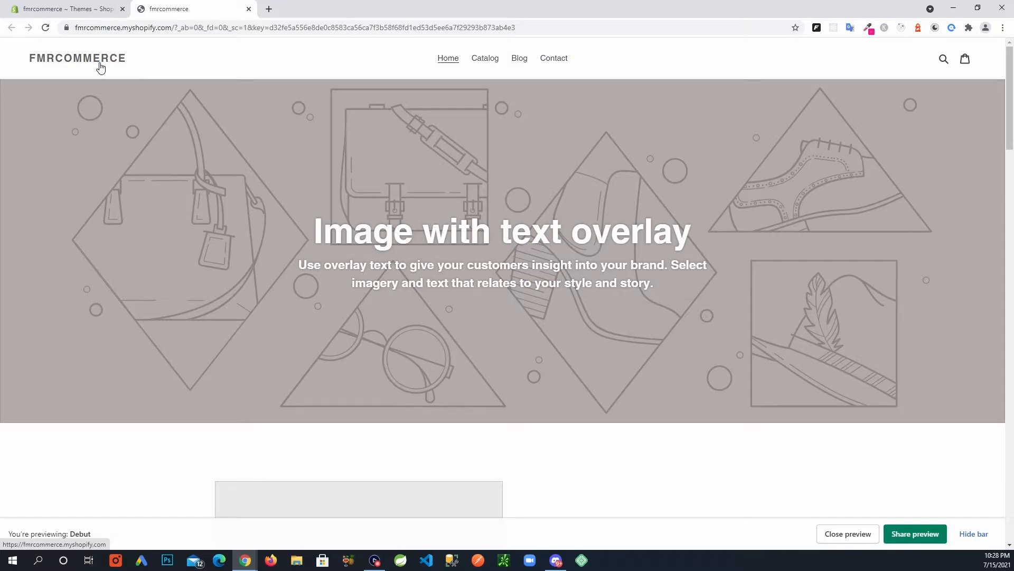
click(83, 14)
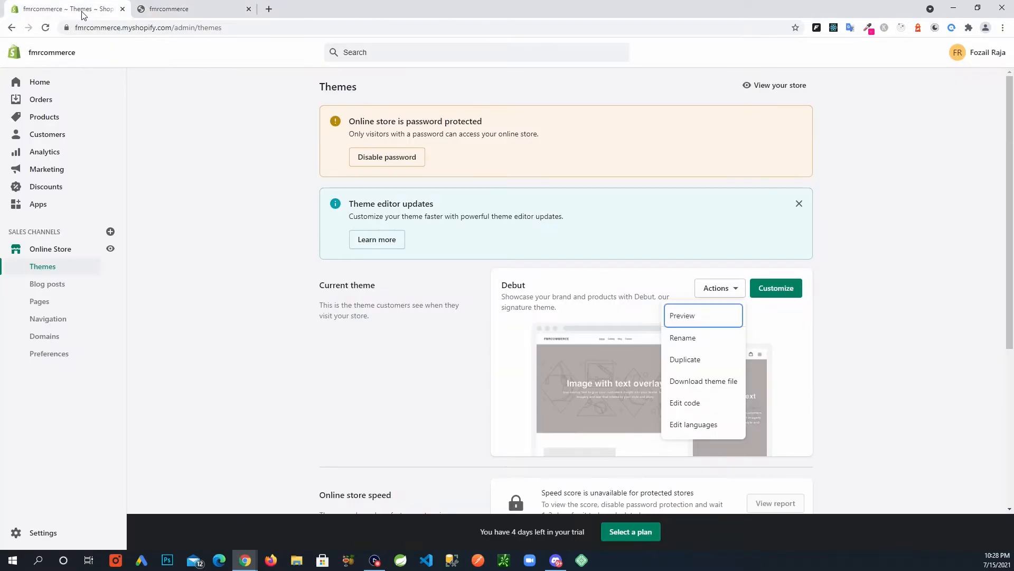
click(774, 291)
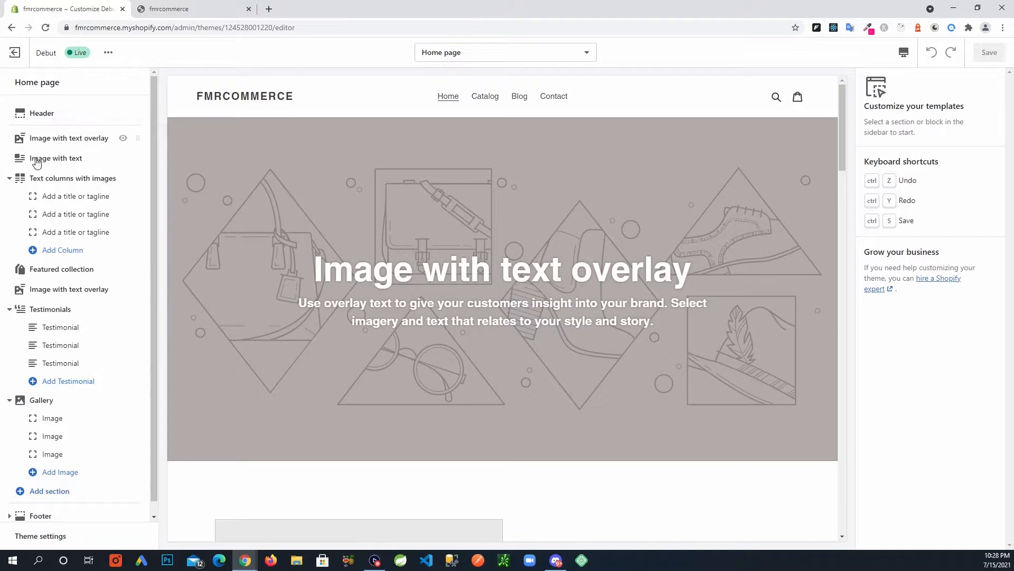
Open the header logo image picker and browse Shopify's free stock images.
click(60, 114)
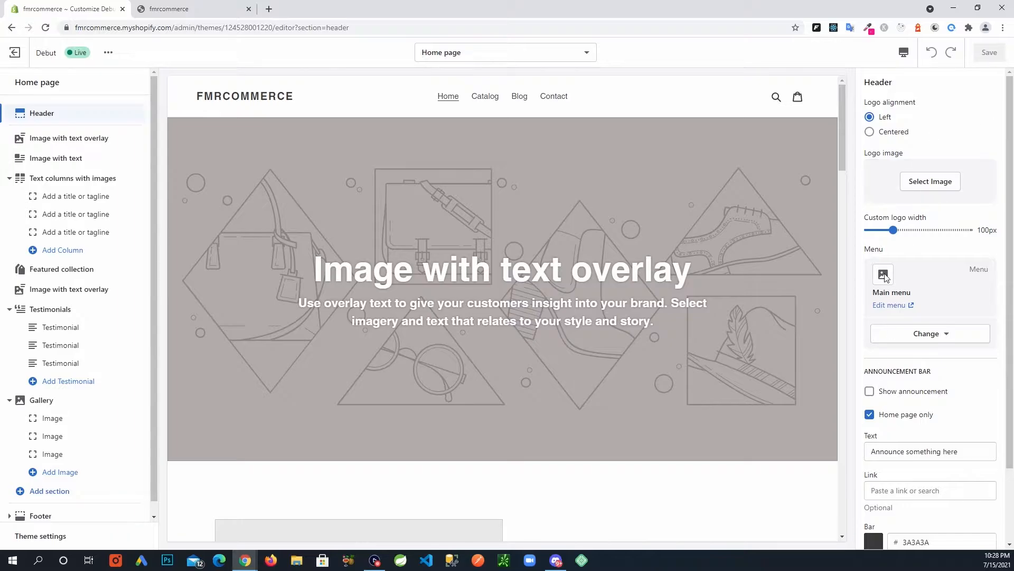
click(928, 189)
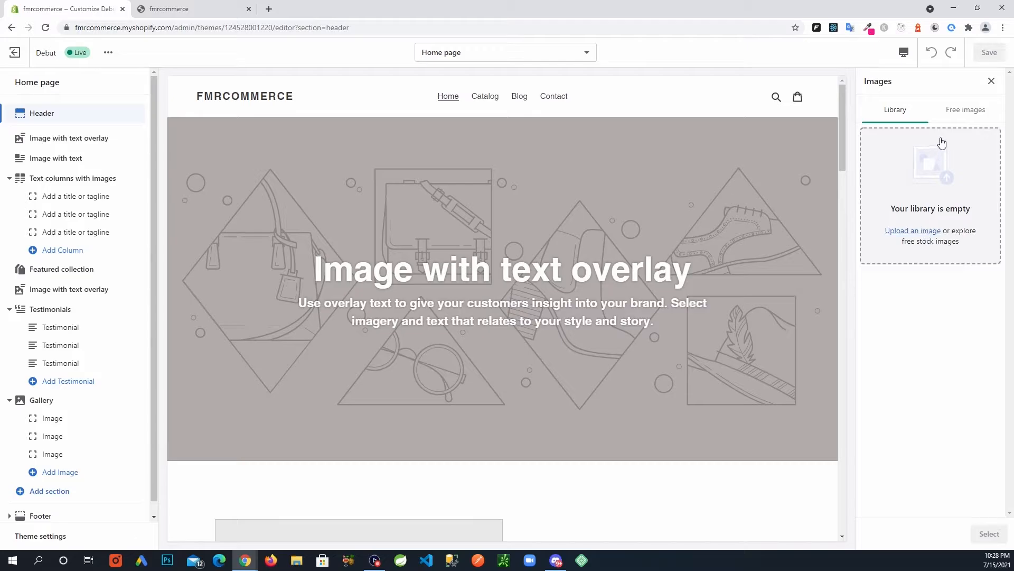
click(961, 112)
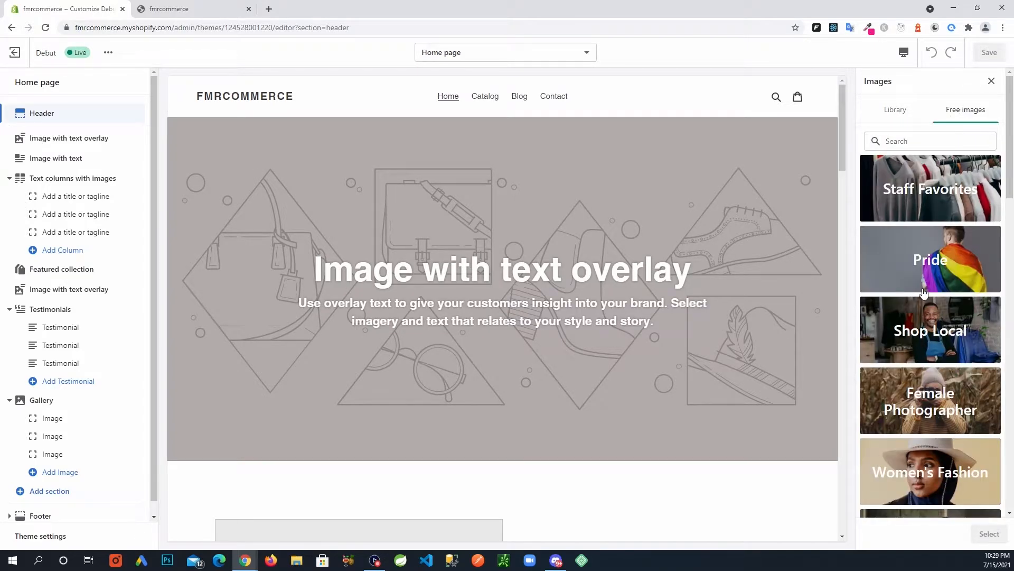
scroll(922, 320, down, 2)
scroll(922, 320, up, 2)
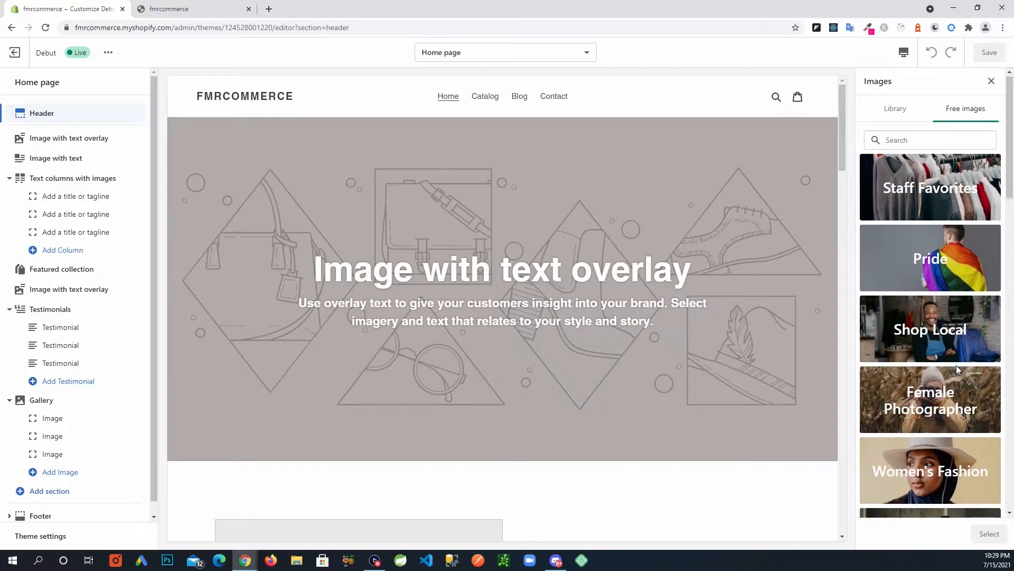
scroll(957, 365, down, 3)
scroll(958, 369, down, 3)
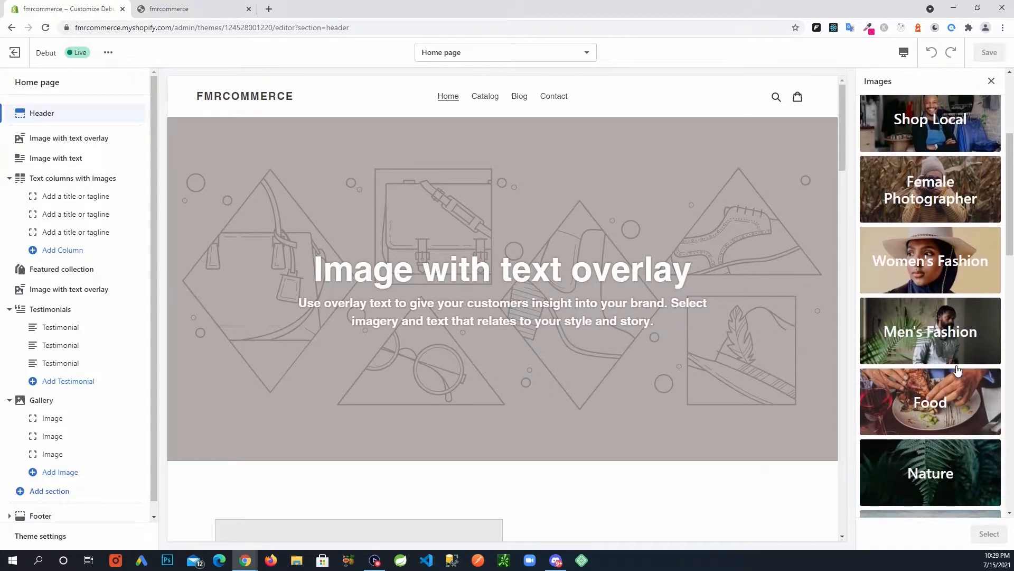
scroll(925, 275, up, 4)
scroll(918, 253, up, 2)
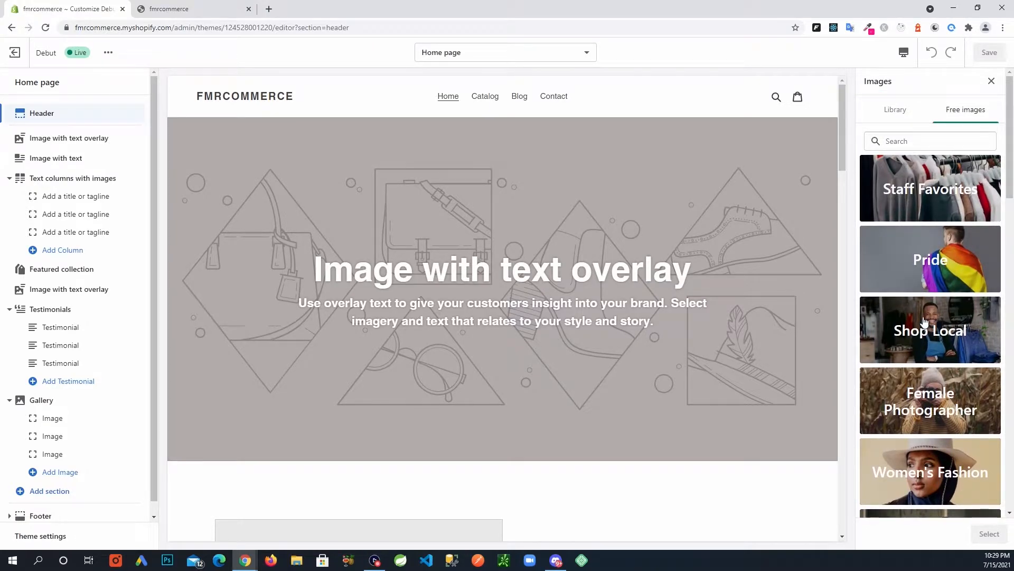
Look through the Pride free image category, then return to the empty Library.
click(928, 268)
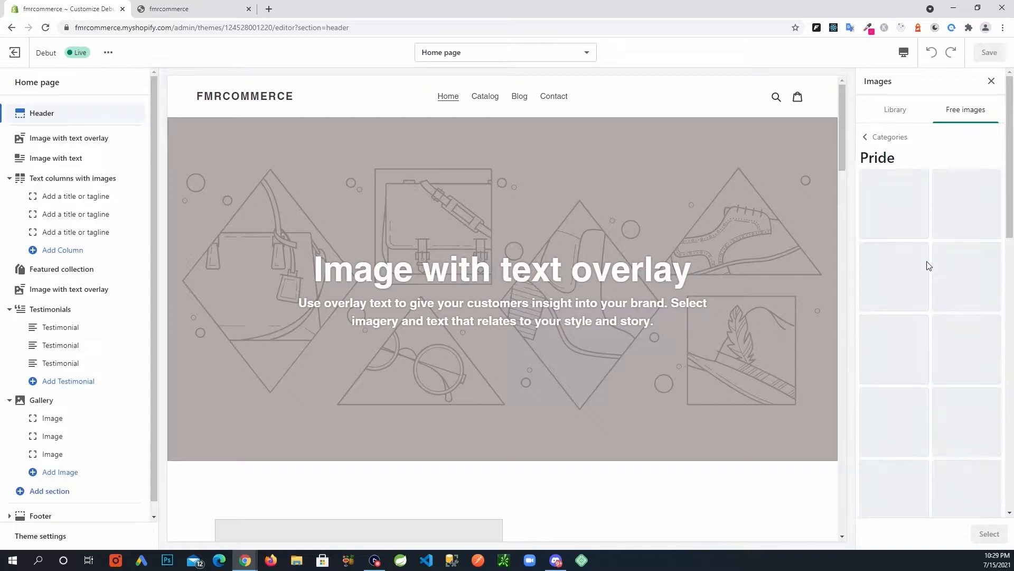
scroll(945, 346, down, 3)
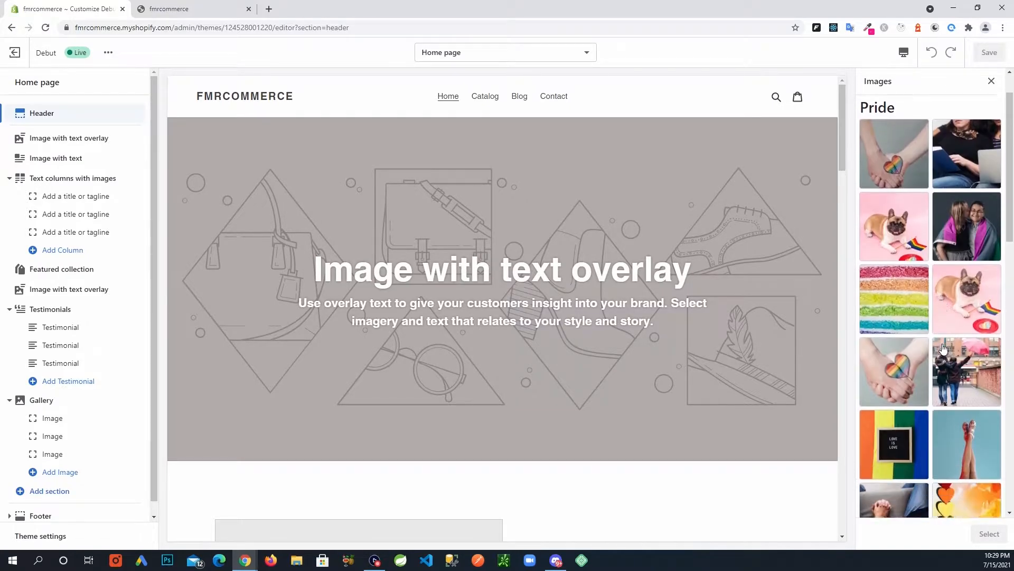
scroll(943, 352, up, 2)
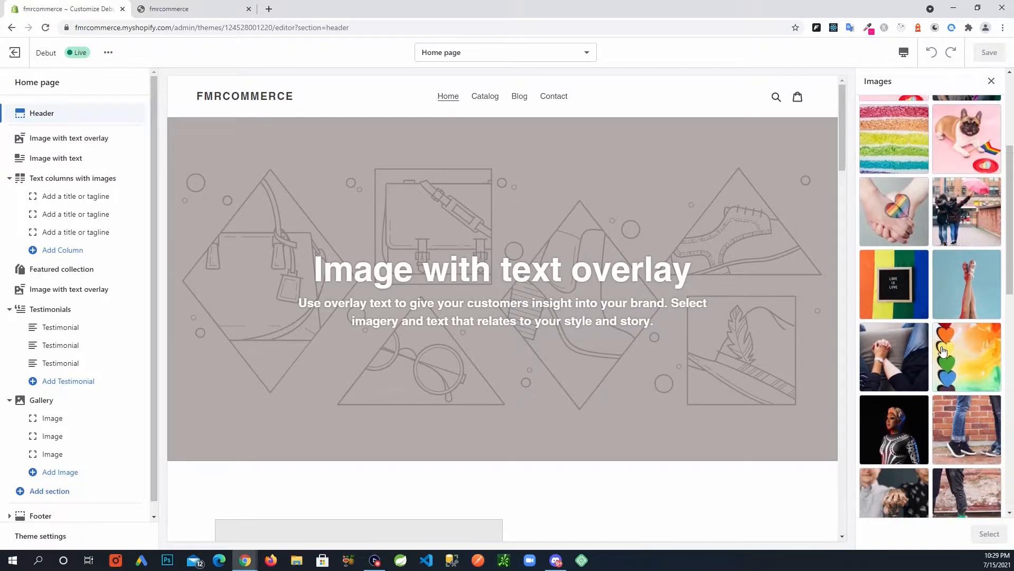
scroll(943, 350, up, 1)
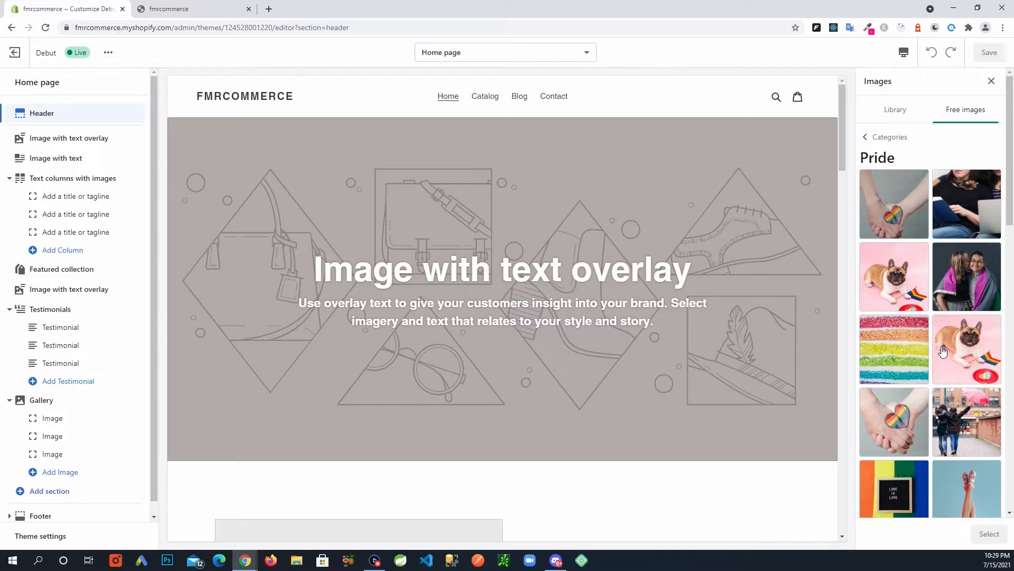
click(896, 116)
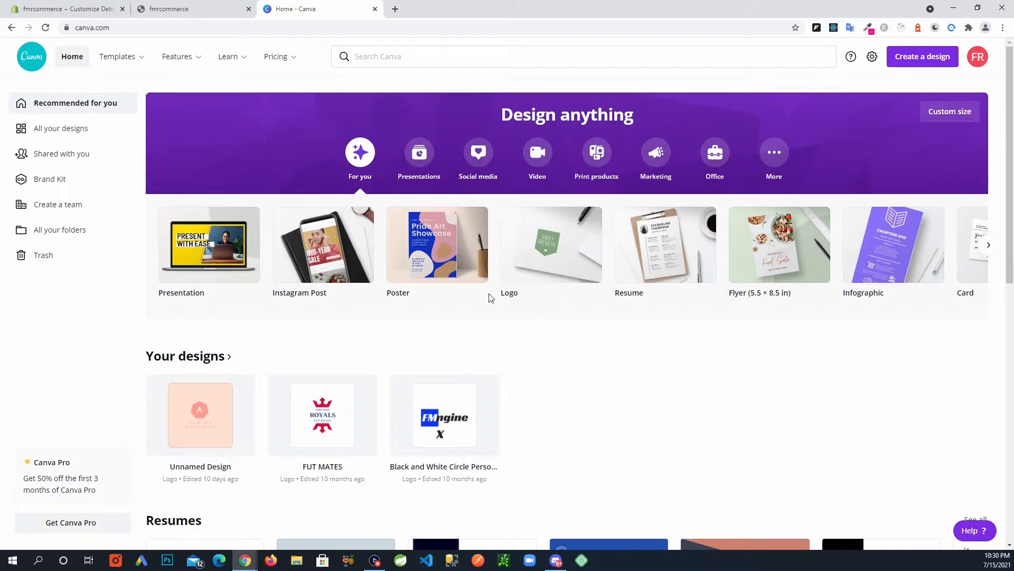
Start a blank Logo design and search the logo templates for 'apparel'.
click(568, 259)
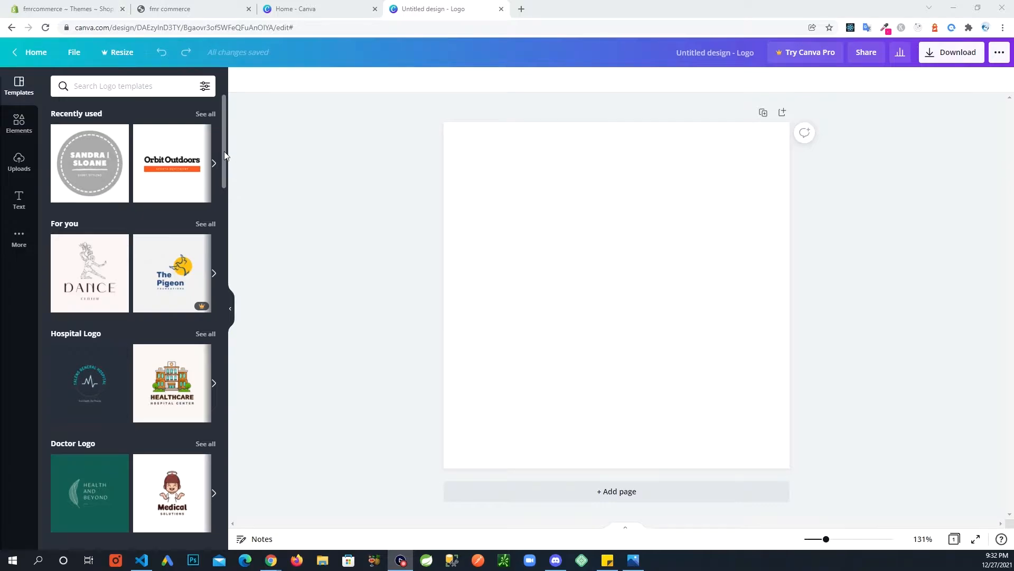
mouse_move(224, 150)
mouse_down()
mouse_move(218, 220)
mouse_move(218, 157)
mouse_up()
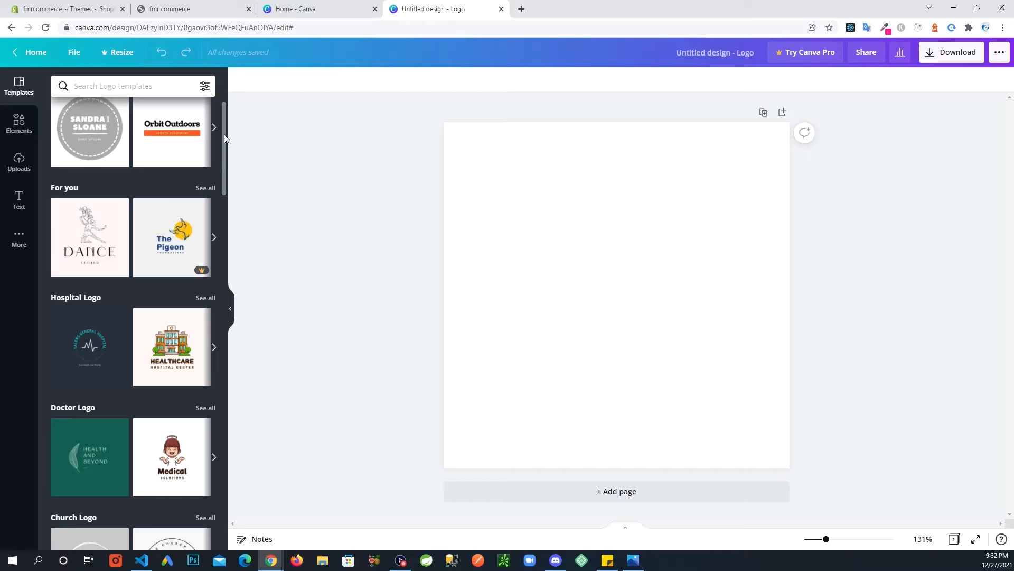
drag(223, 137, 220, 105)
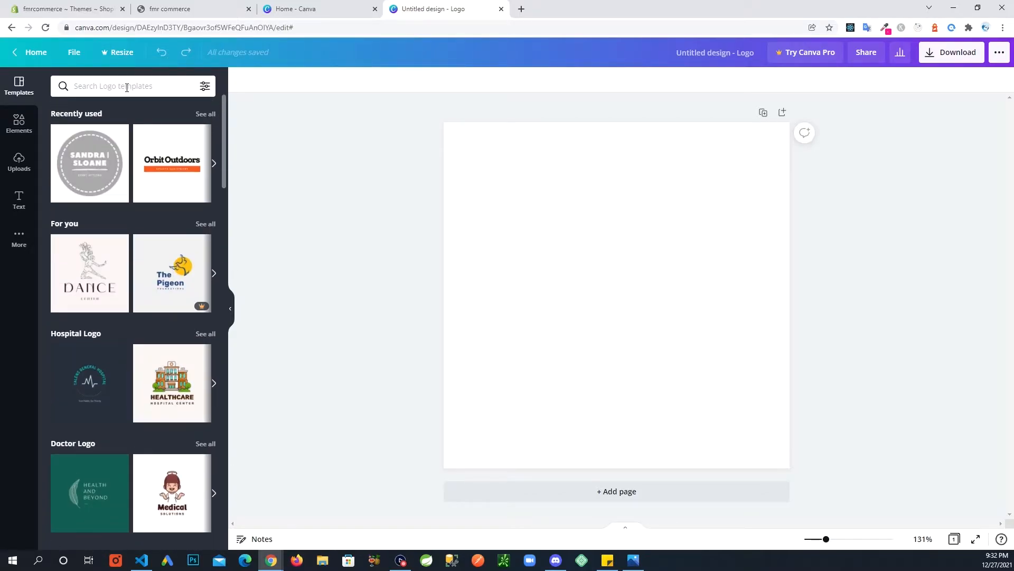
click(127, 87)
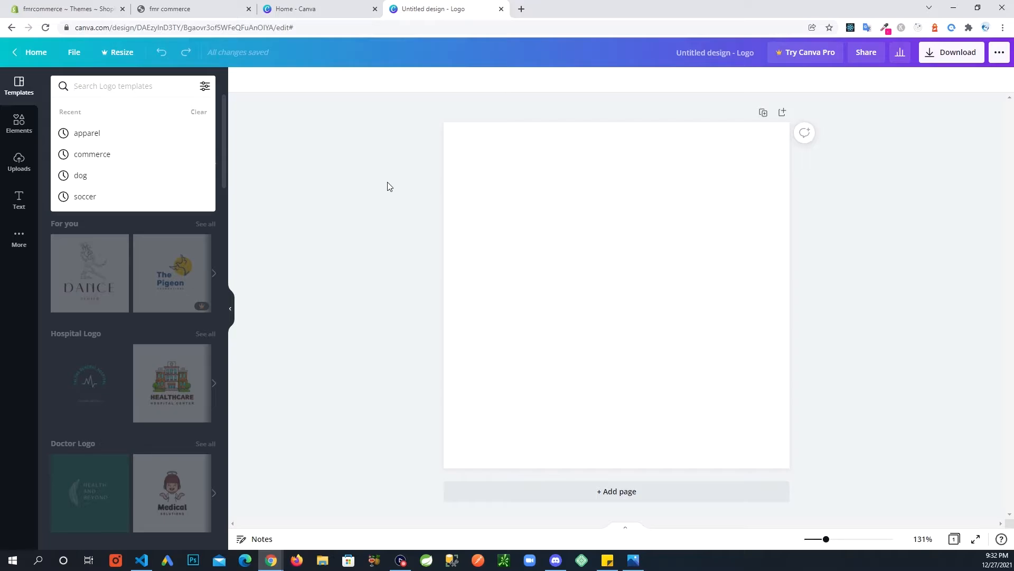
text(appa)
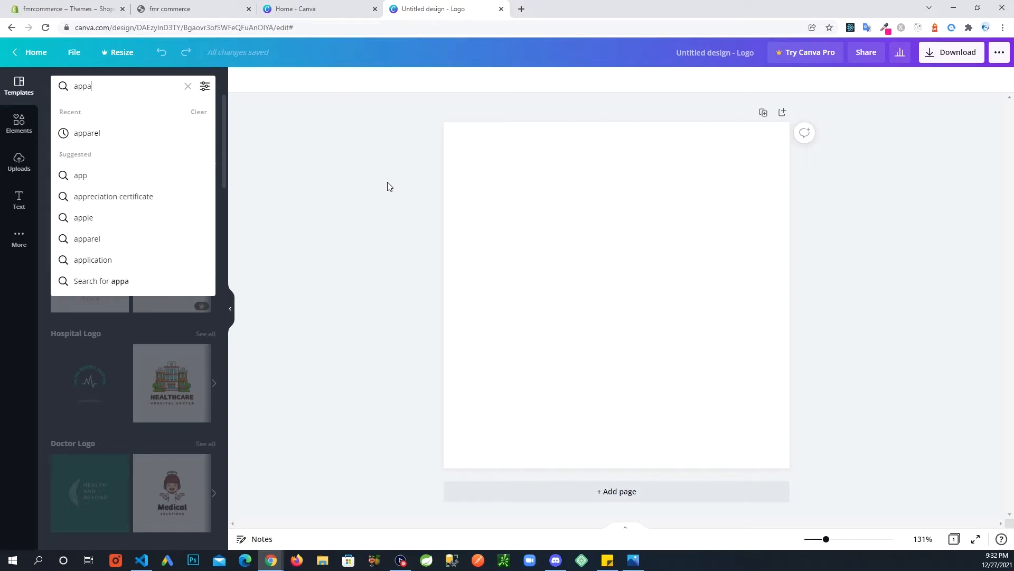
text(rel)
key(Return)
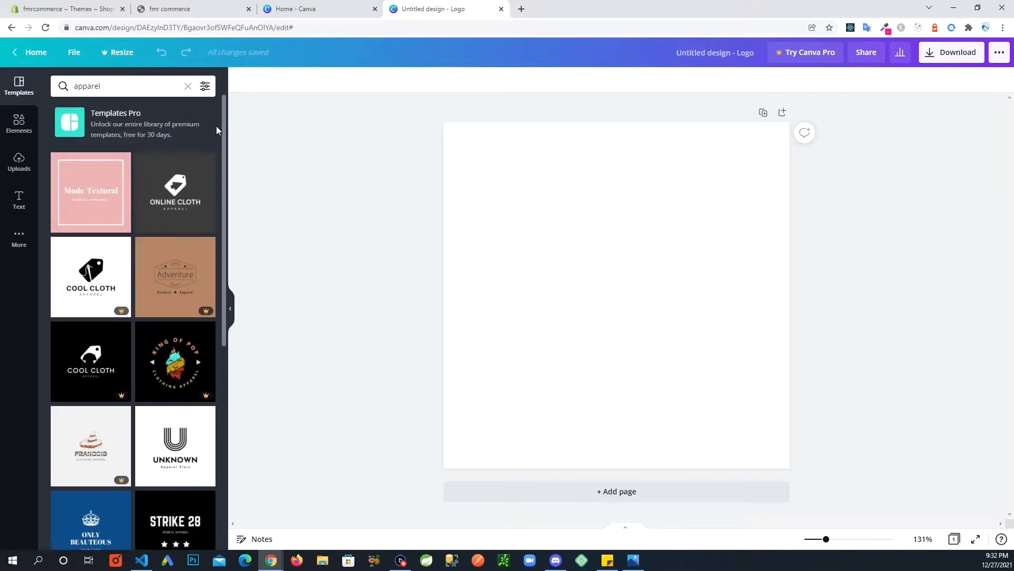
drag(223, 121, 215, 343)
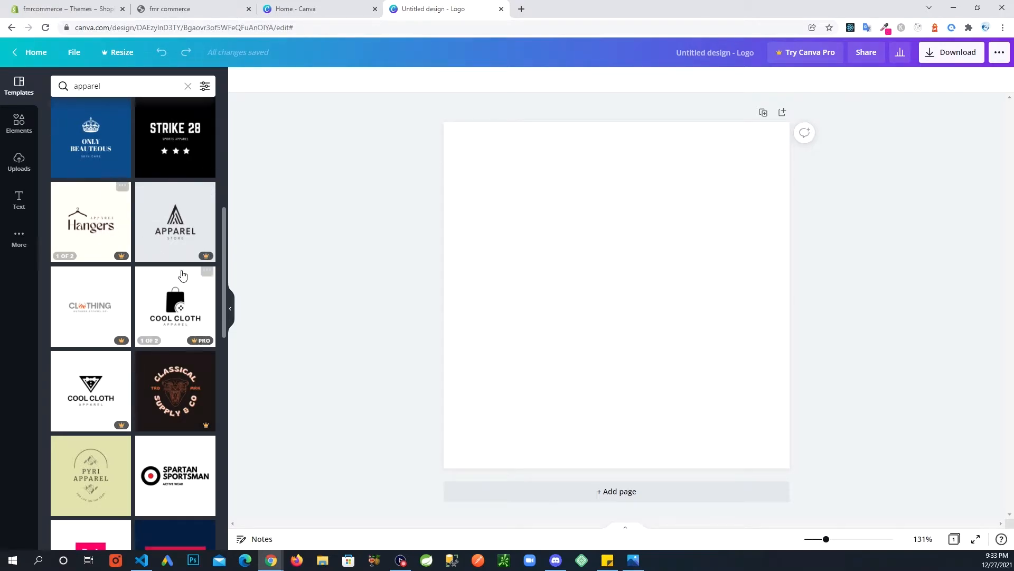
drag(222, 243, 226, 290)
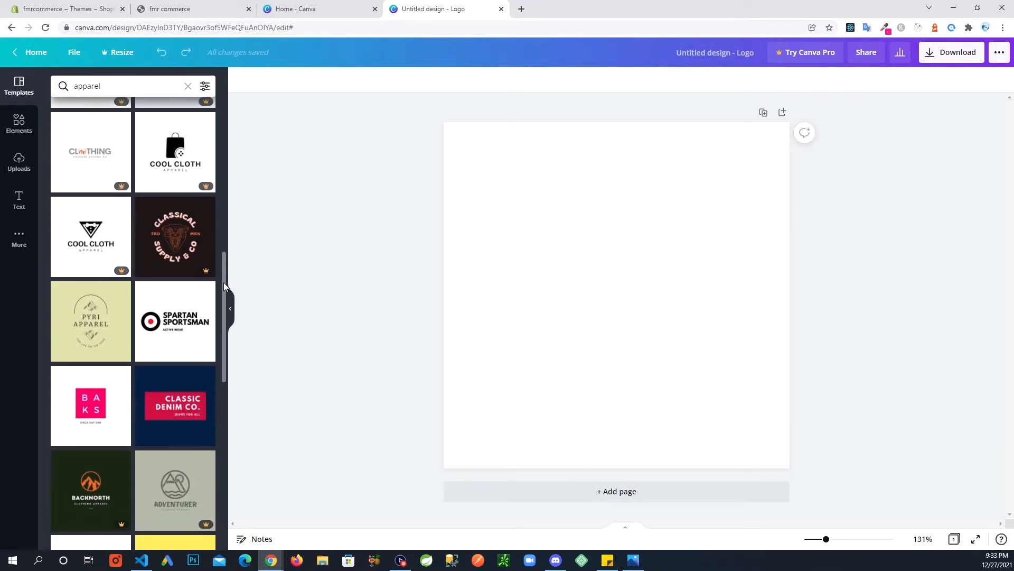
Apply the Spartan Sportsman template to the logo, keeping its red centre dot.
click(170, 326)
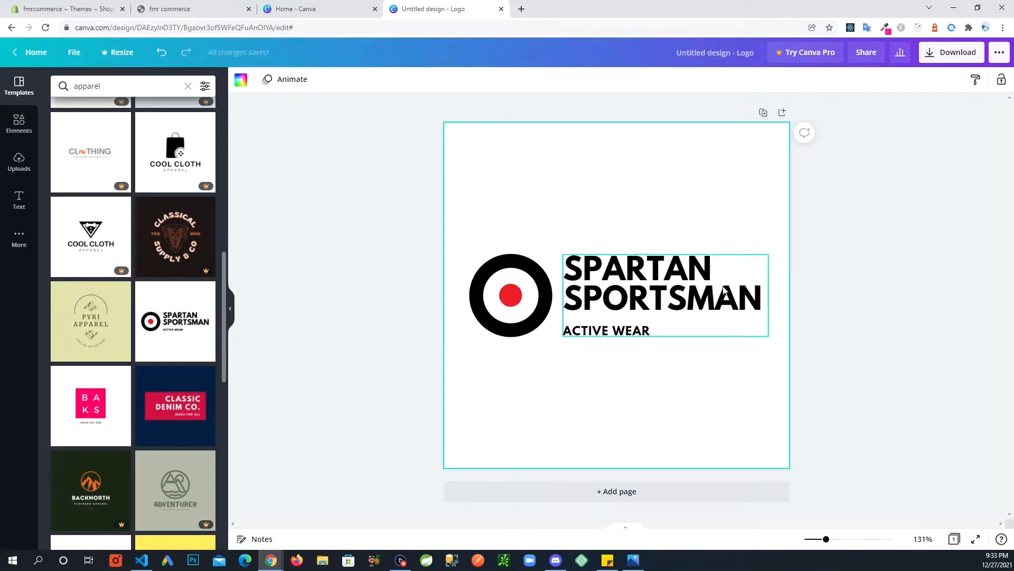
click(639, 278)
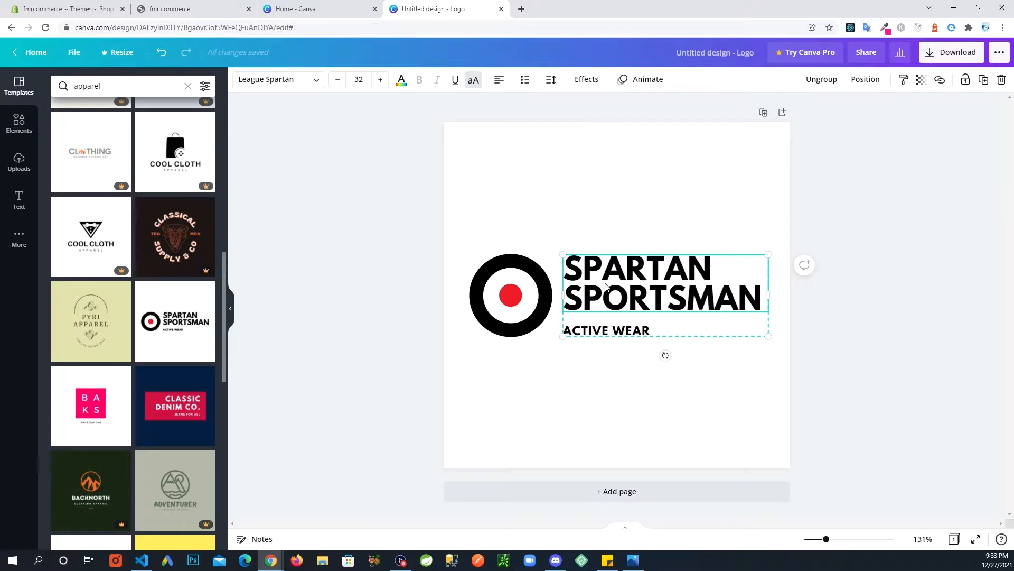
click(511, 301)
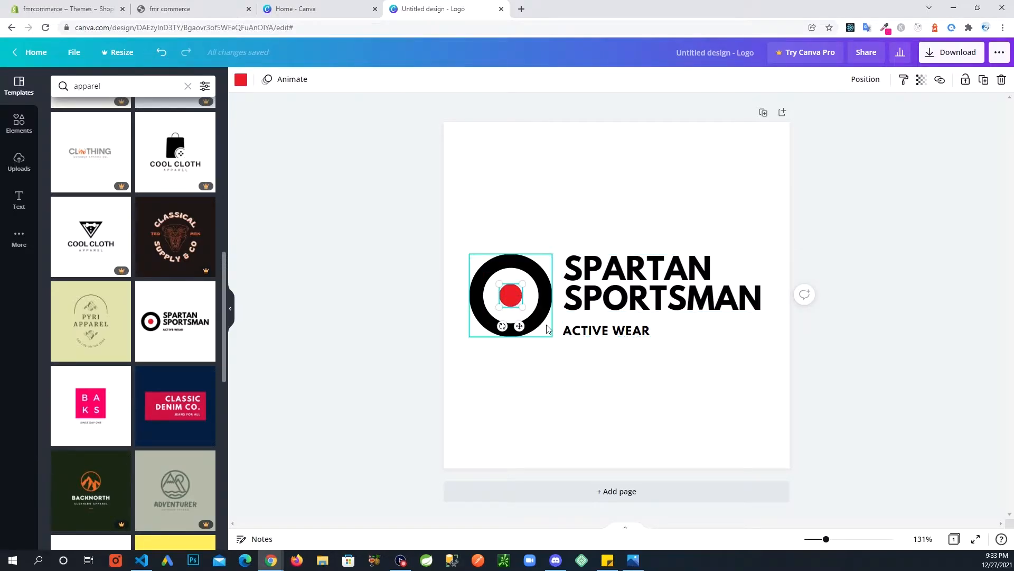
key(Delete)
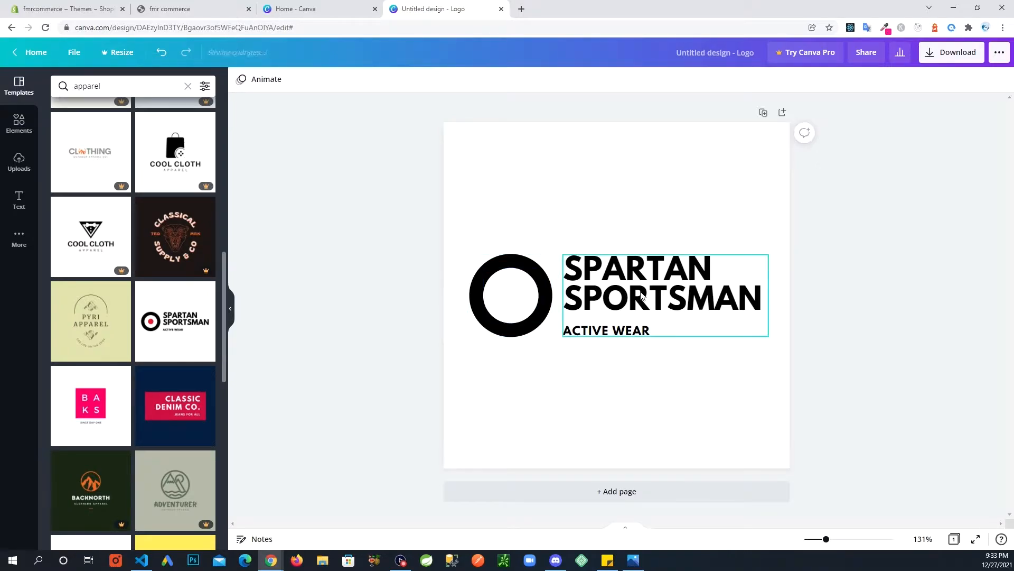
key(ctrl+z)
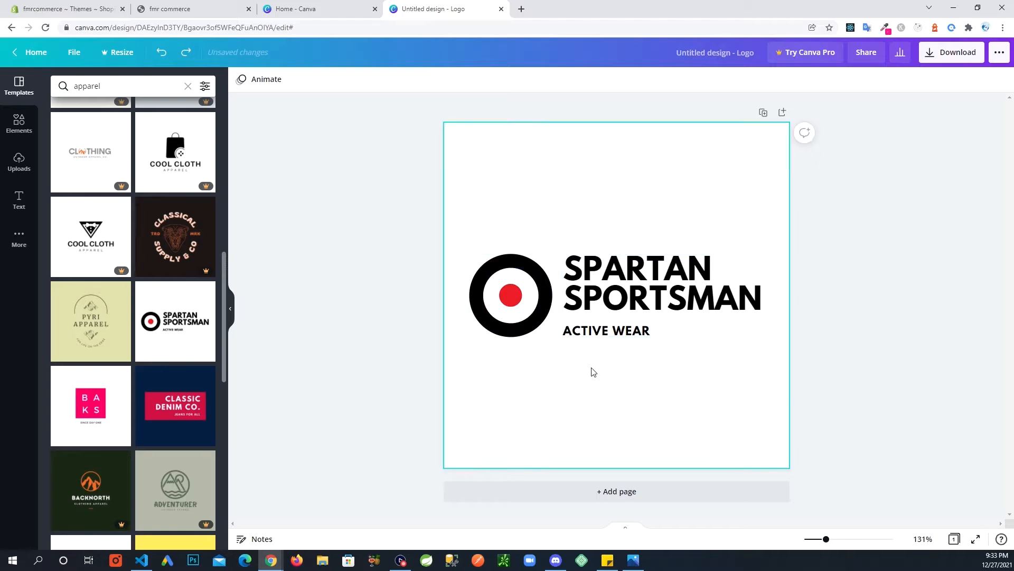
Change the heading to FMR COMMERCE and delete the ACTIVE WEAR tagline.
click(632, 280)
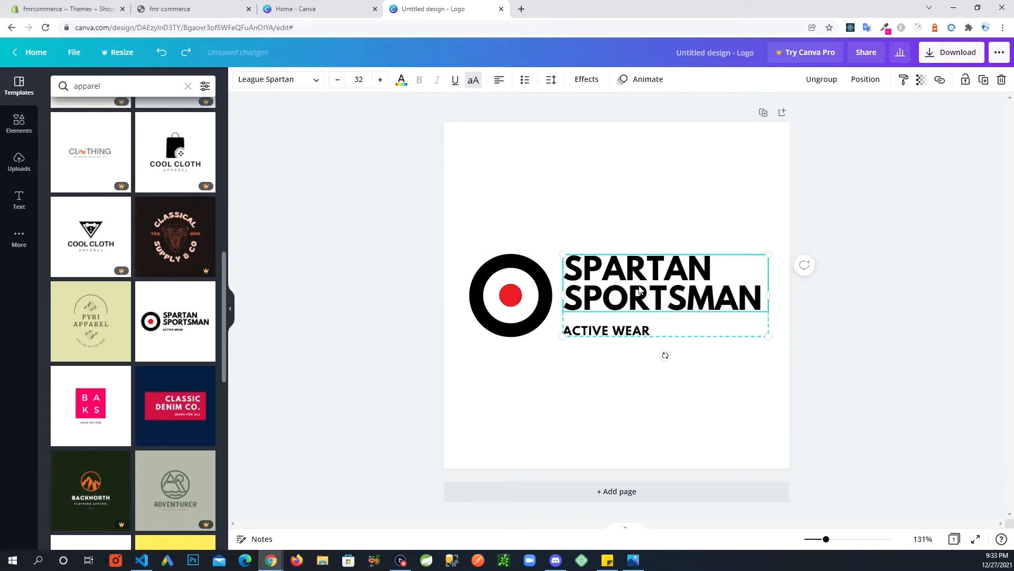
double_click(631, 280)
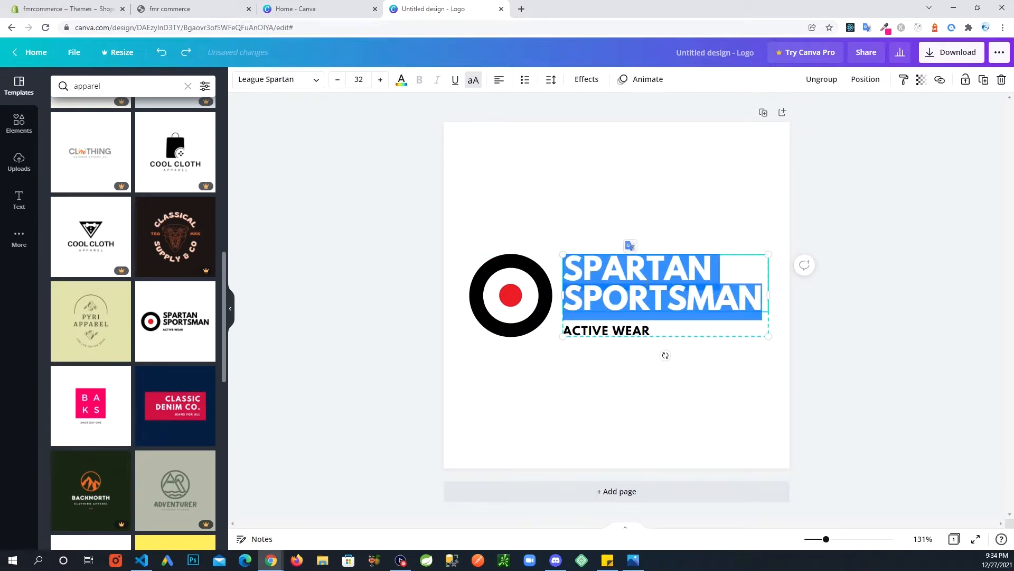
text(FMR C)
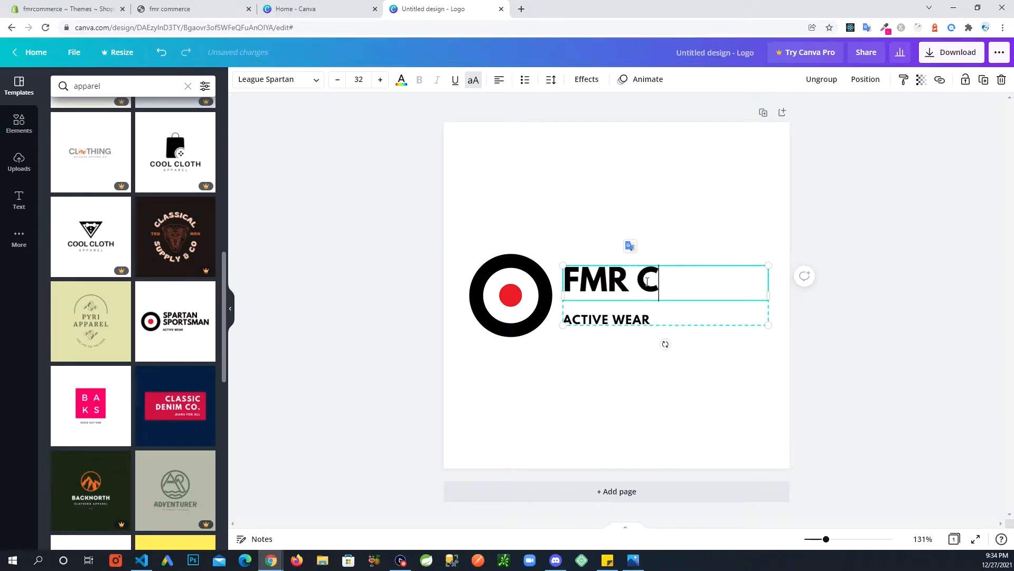
text(OMMERCE)
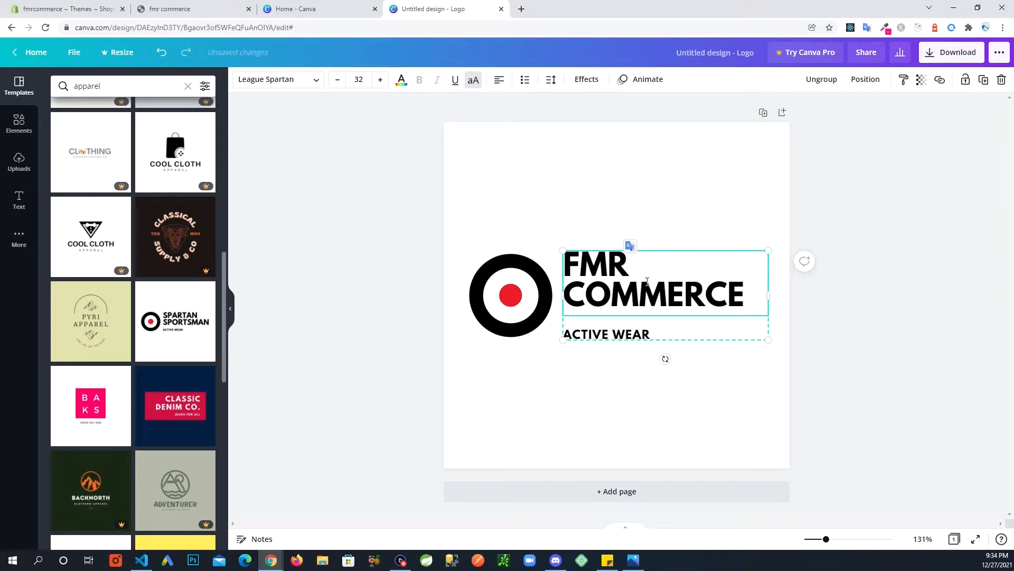
click(637, 337)
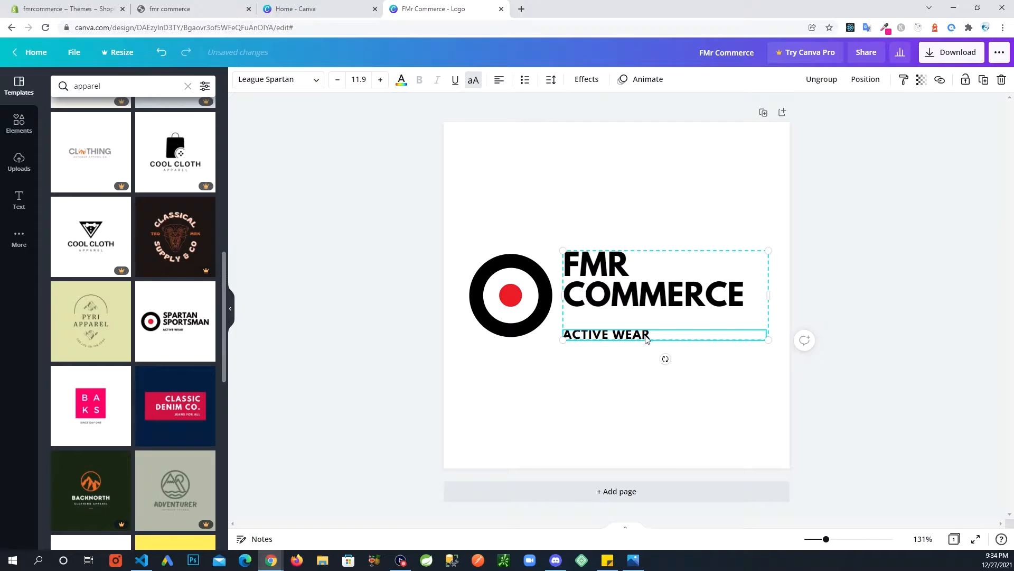
key(Delete)
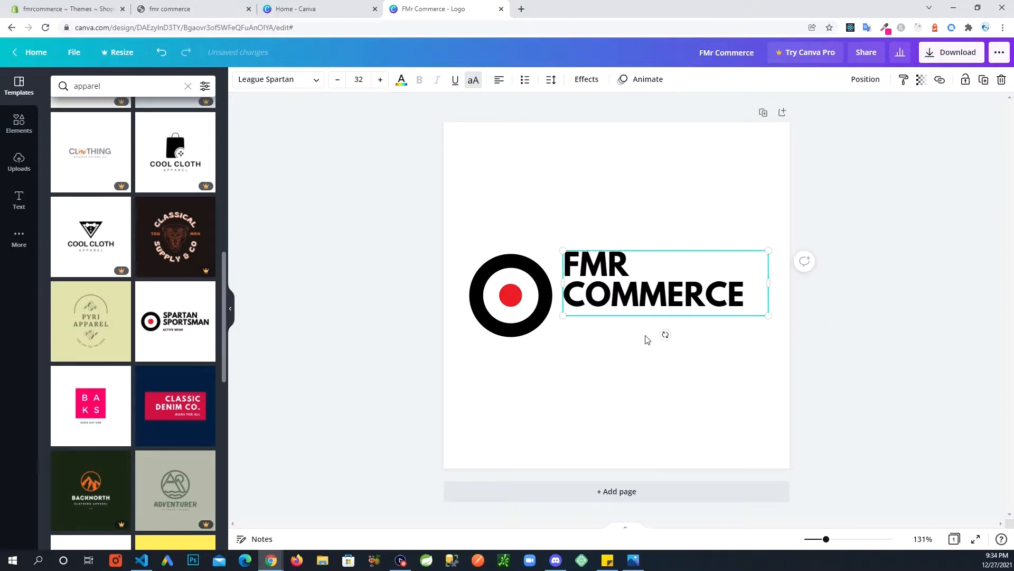
Move the FMR COMMERCE text so it is vertically centred beside the circle.
click(585, 381)
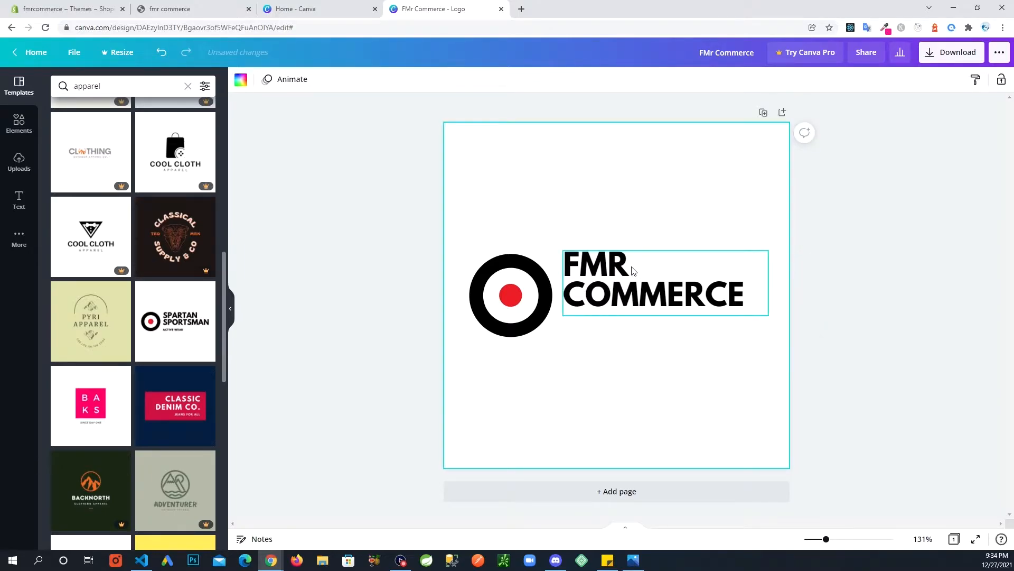
drag(633, 271, 631, 276)
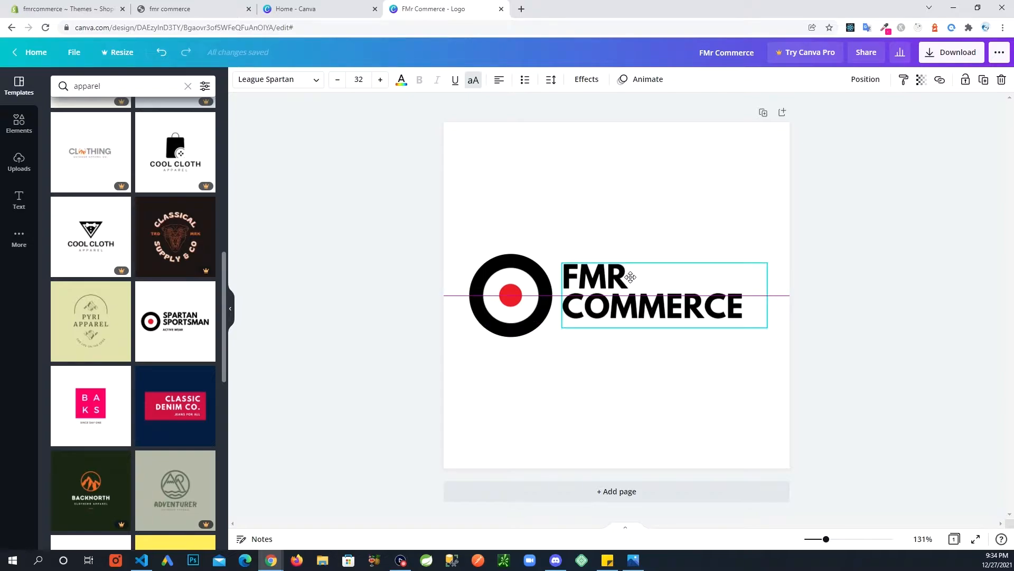
drag(631, 277, 631, 277)
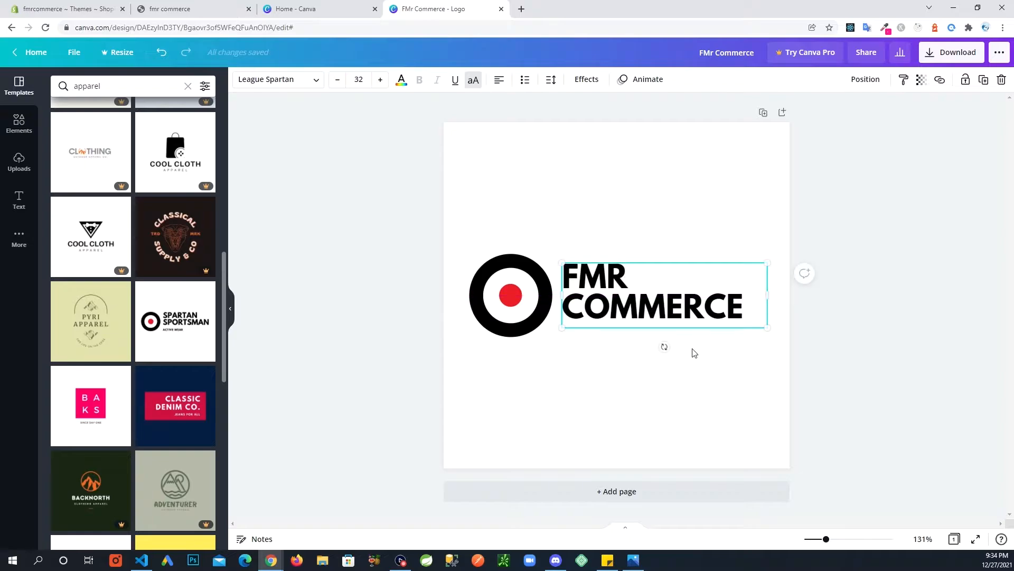
click(627, 388)
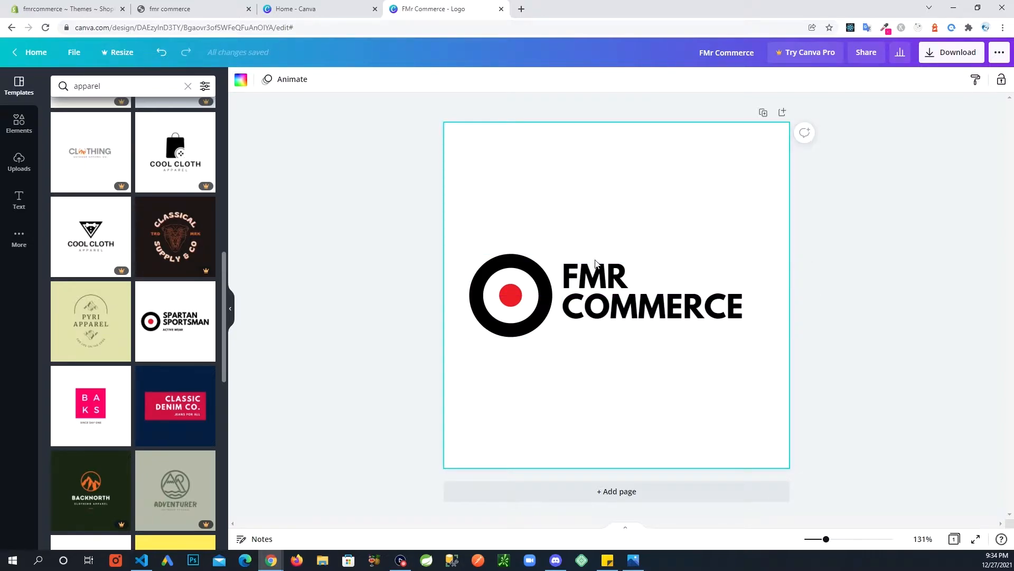
Download the logo as a PNG file and dismiss the business card promotion.
click(931, 58)
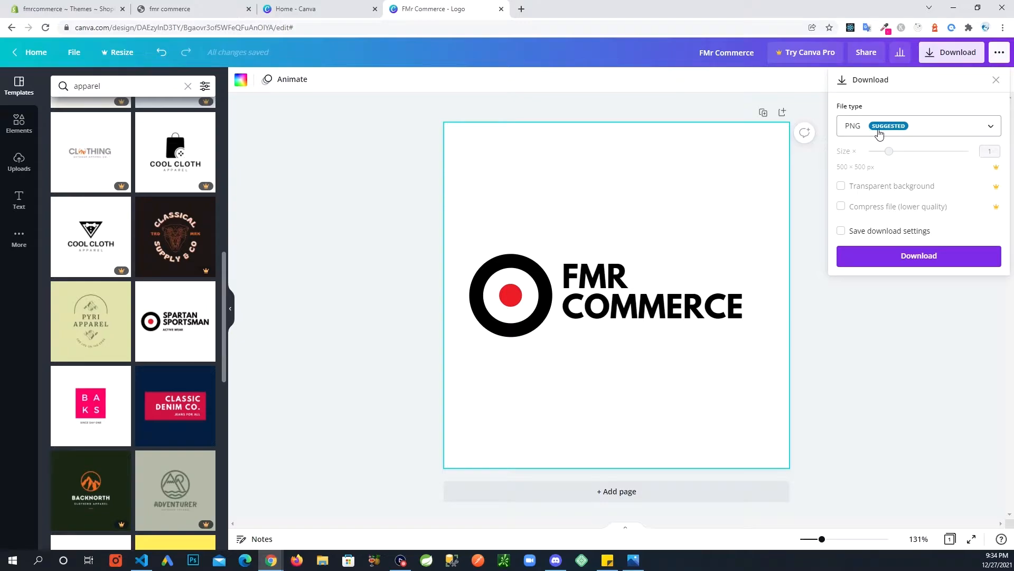
click(991, 127)
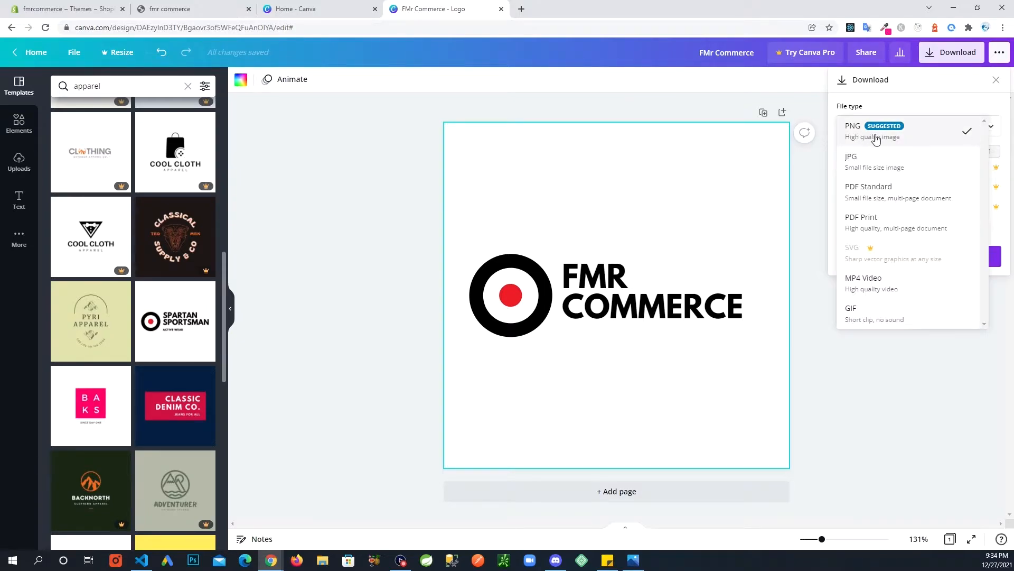
click(983, 104)
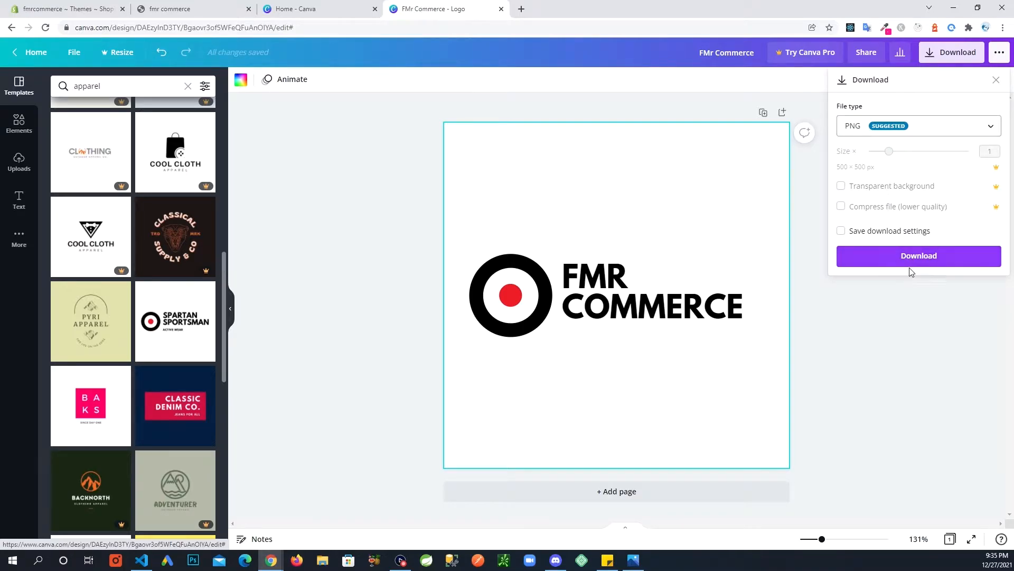
click(893, 262)
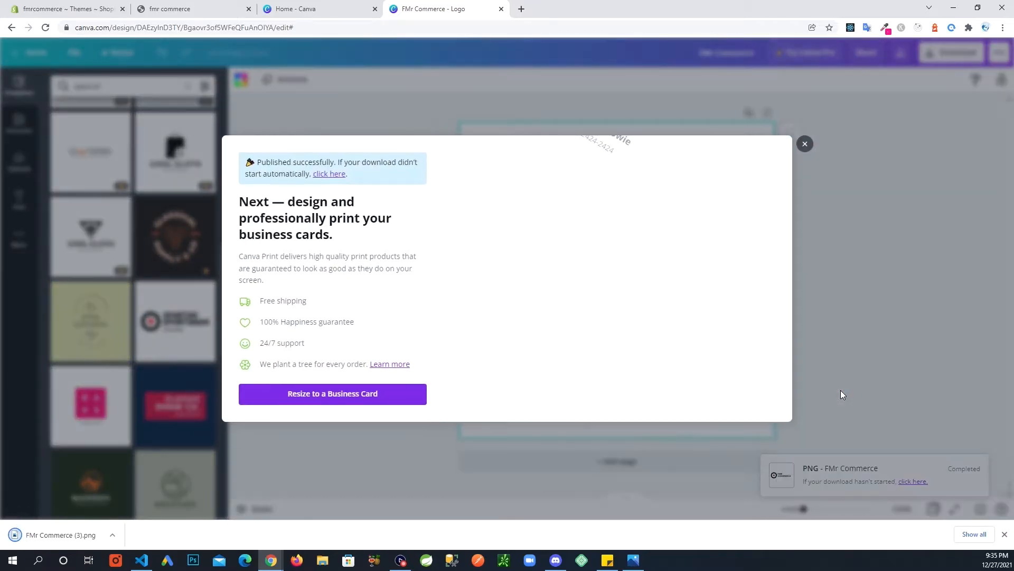
click(805, 144)
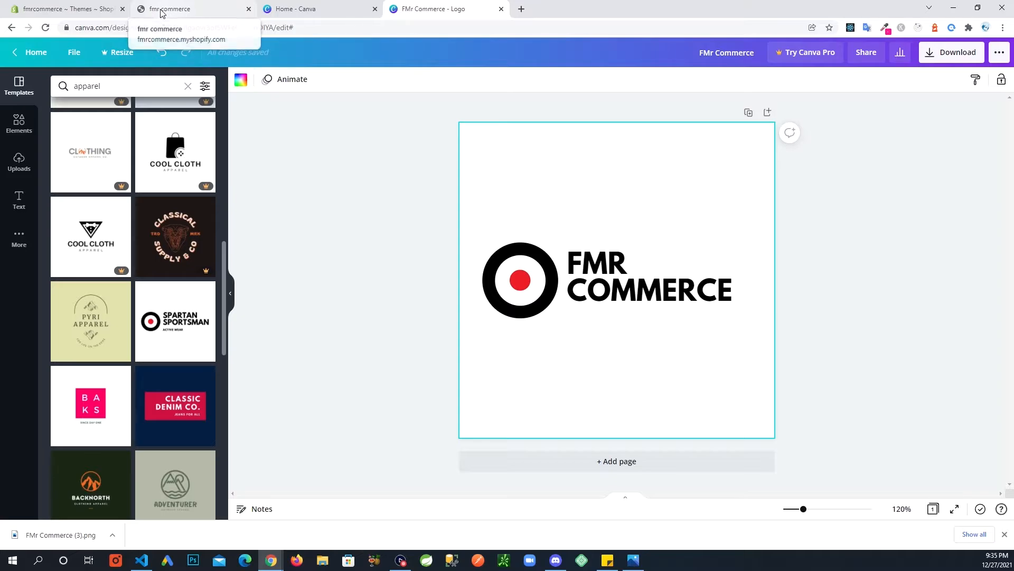
Upload FMr Commerce (3).png from Downloads as the Debut theme's header logo.
click(67, 11)
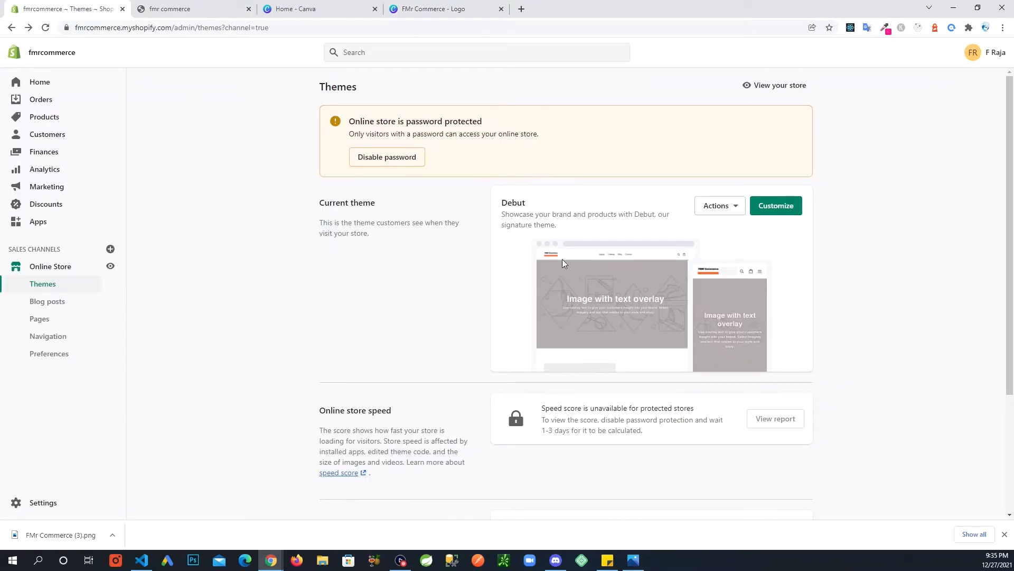
click(767, 210)
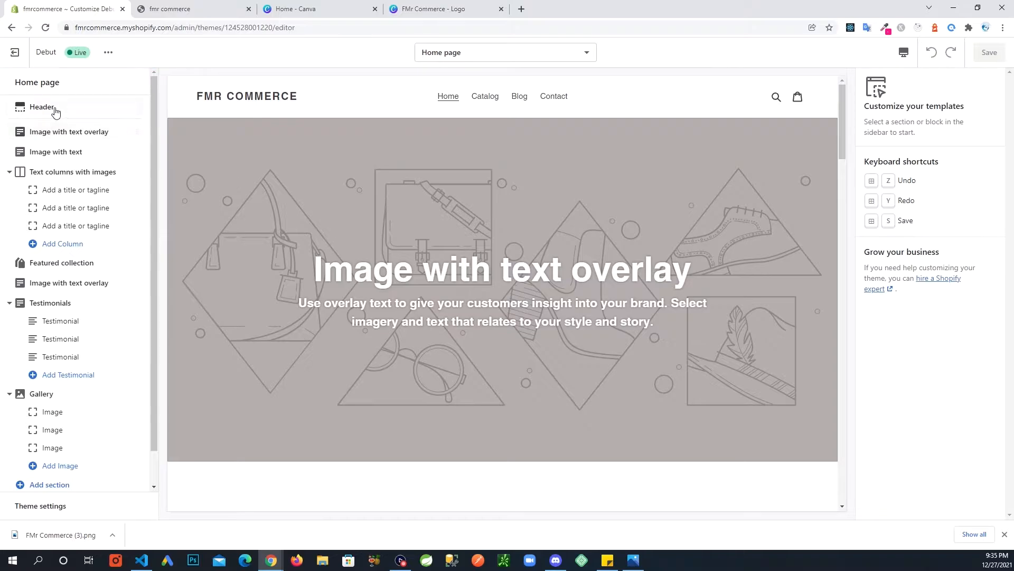
click(53, 107)
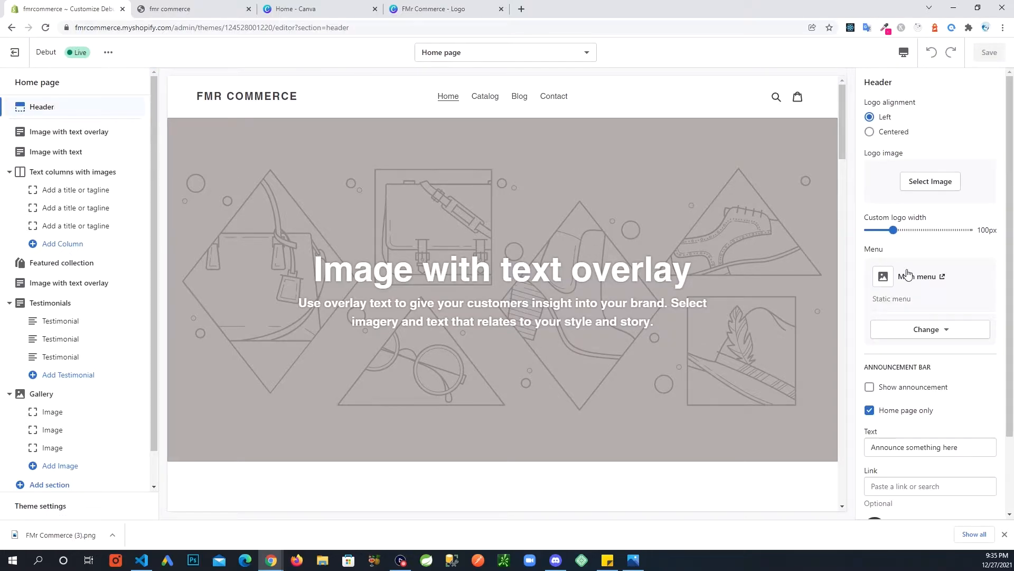
click(931, 182)
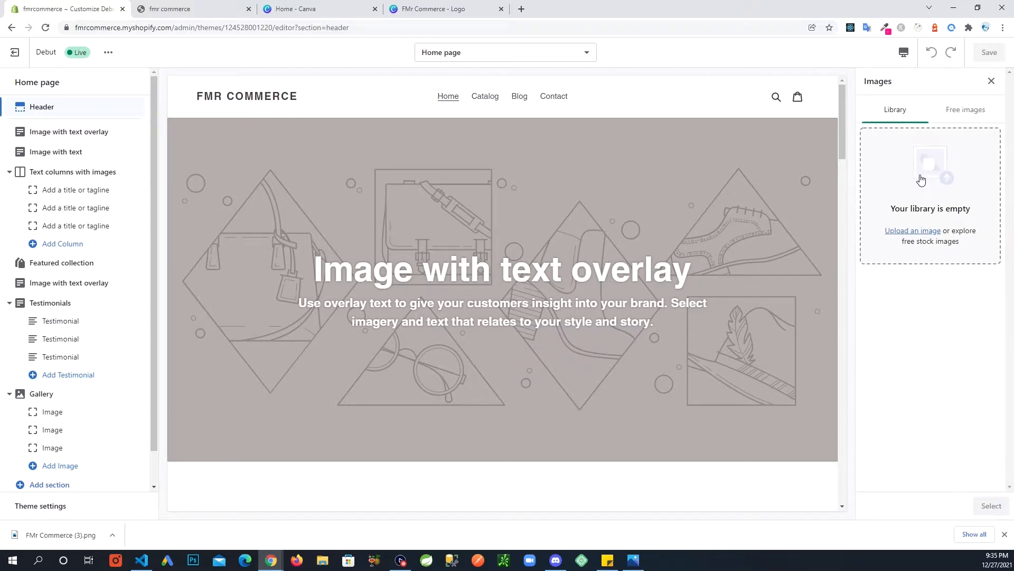
click(919, 234)
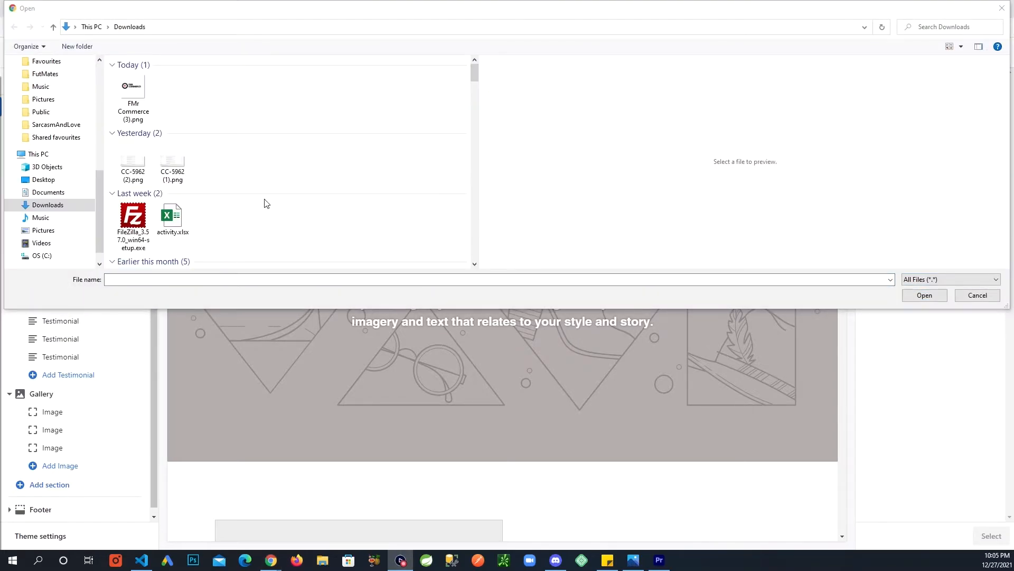
click(141, 94)
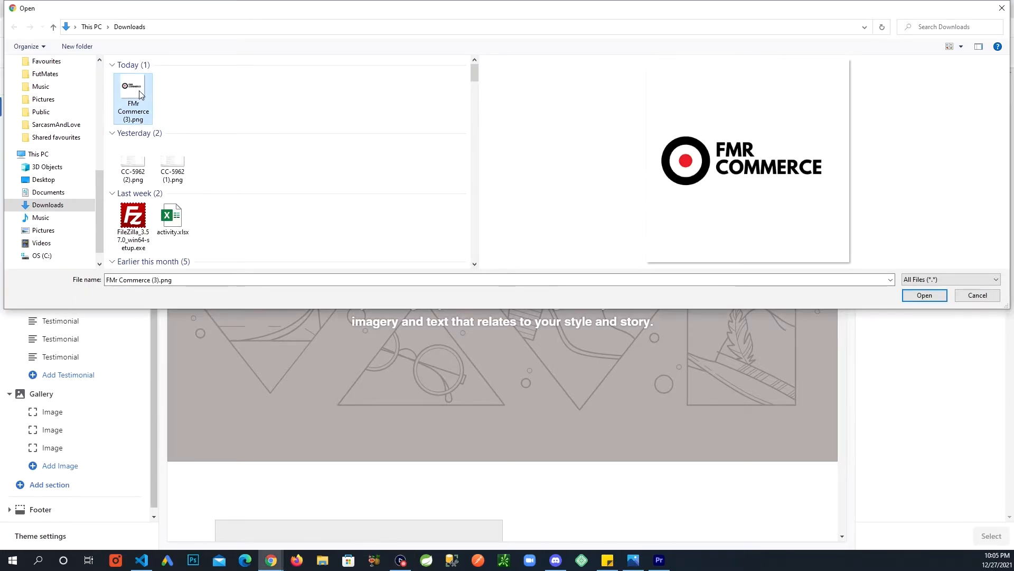
click(930, 299)
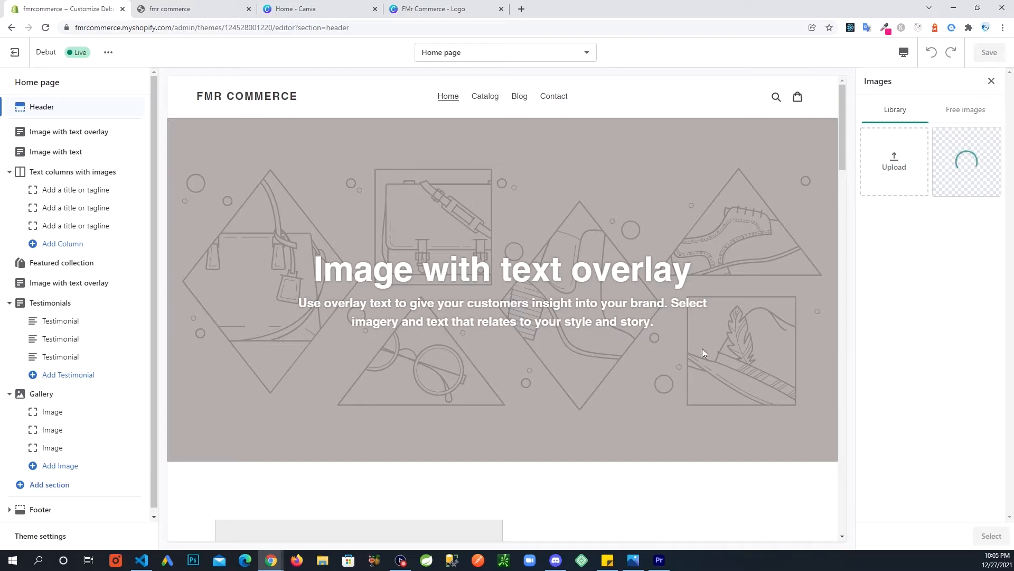
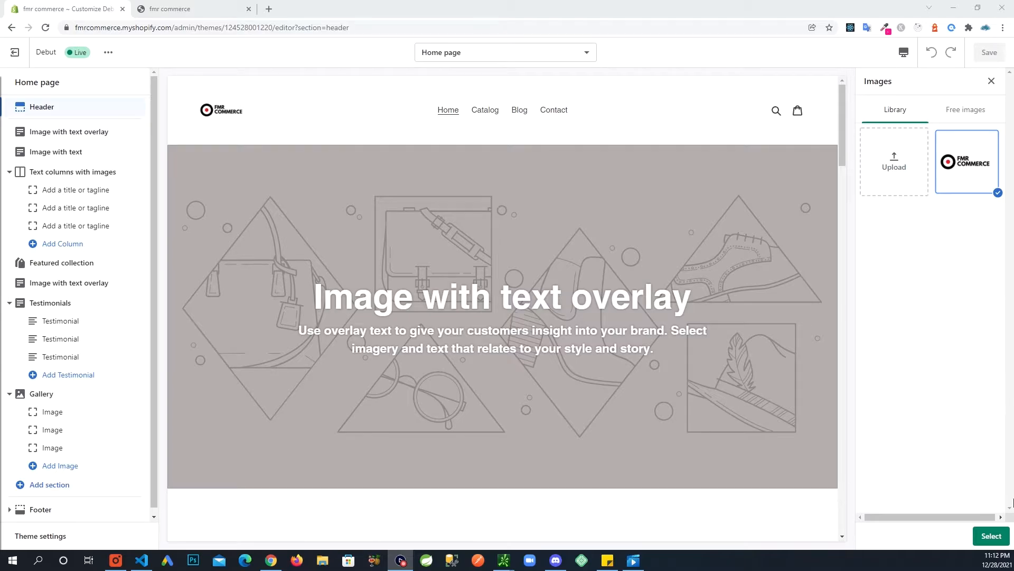
Choose the FMR Commerce logo from the image library as the 100px header logo.
click(991, 535)
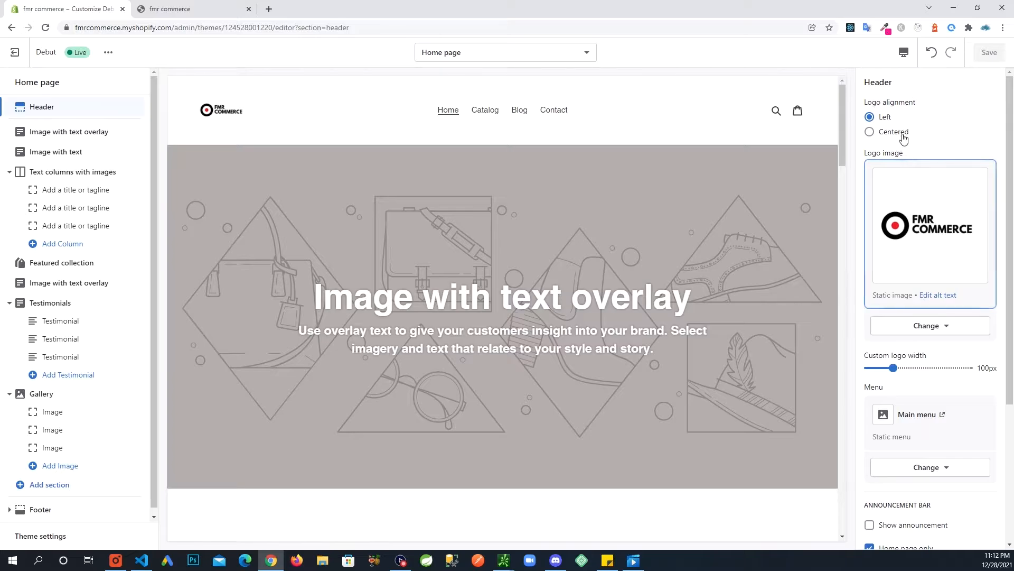
scroll(914, 453, down, 4)
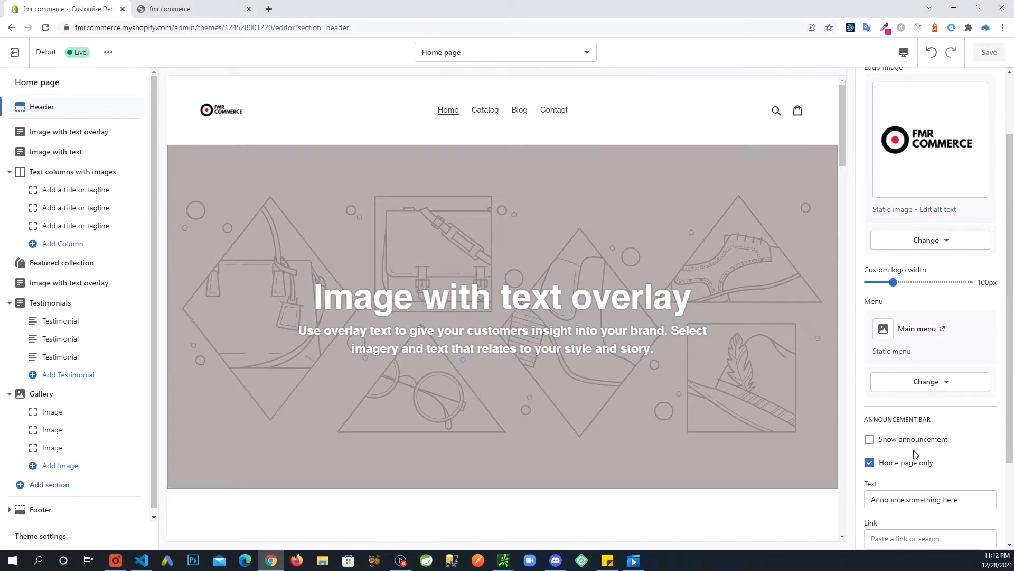
scroll(983, 404, up, 4)
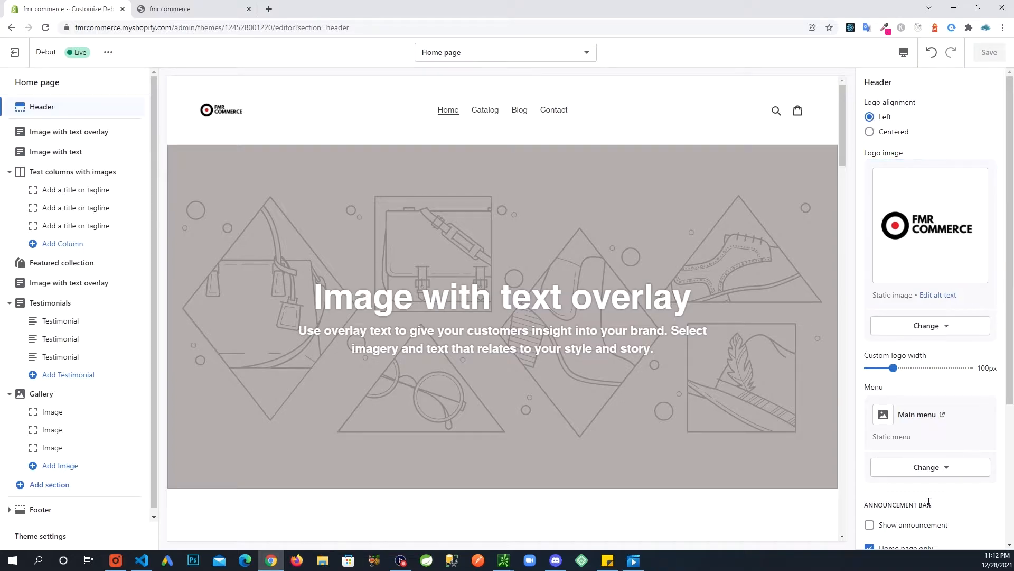
scroll(930, 469, down, 2)
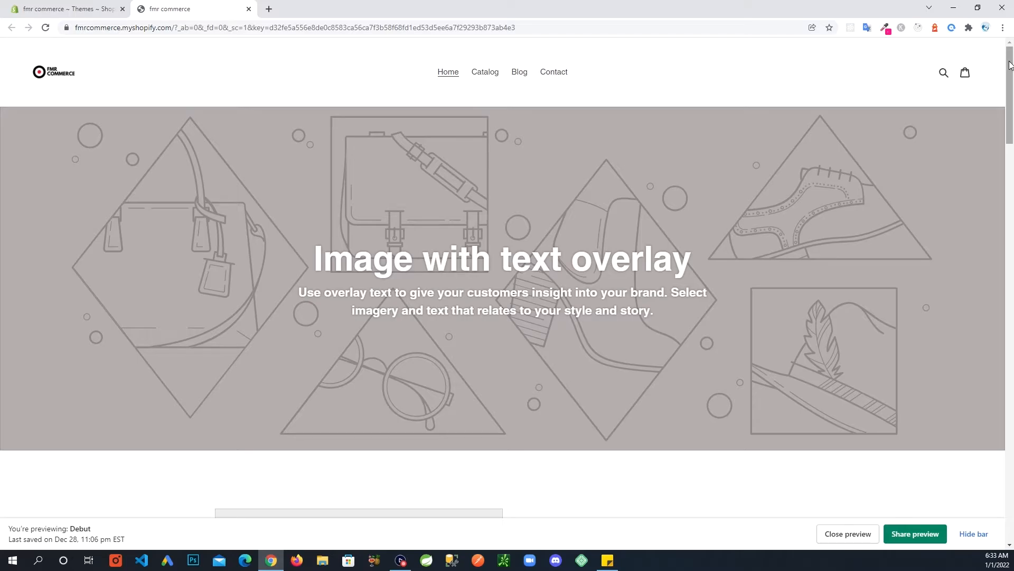
Scroll the storefront preview tab down to the Featured Collection products.
drag(1009, 66, 985, 273)
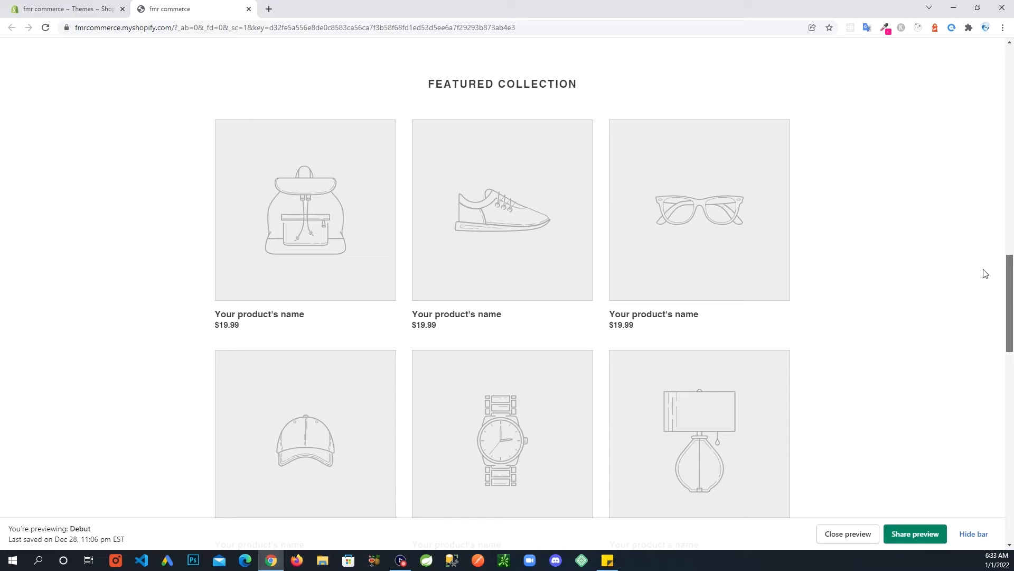
Return to the Themes admin page and customize the Debut theme.
drag(985, 273, 1004, 62)
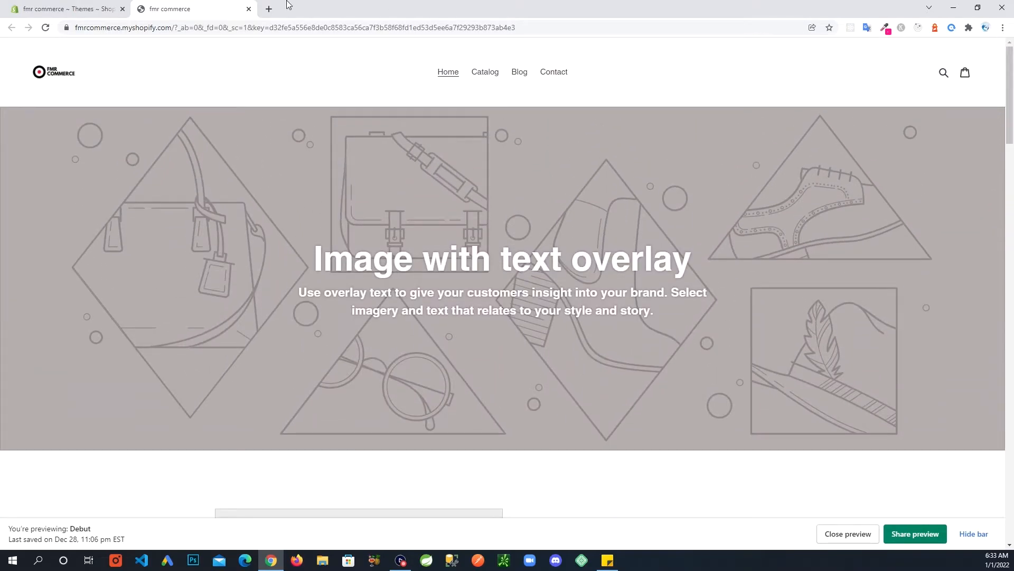
click(77, 15)
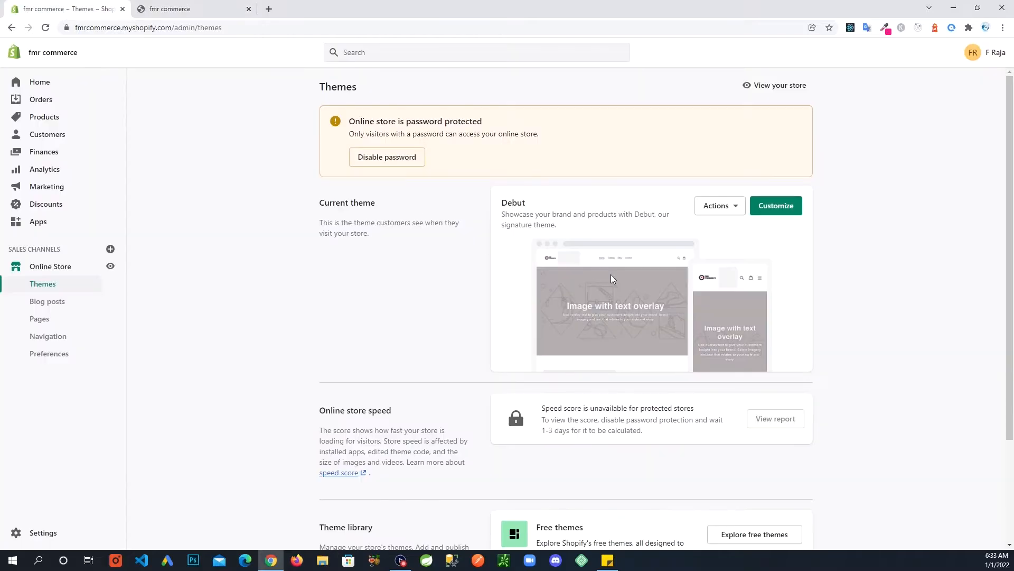
click(788, 209)
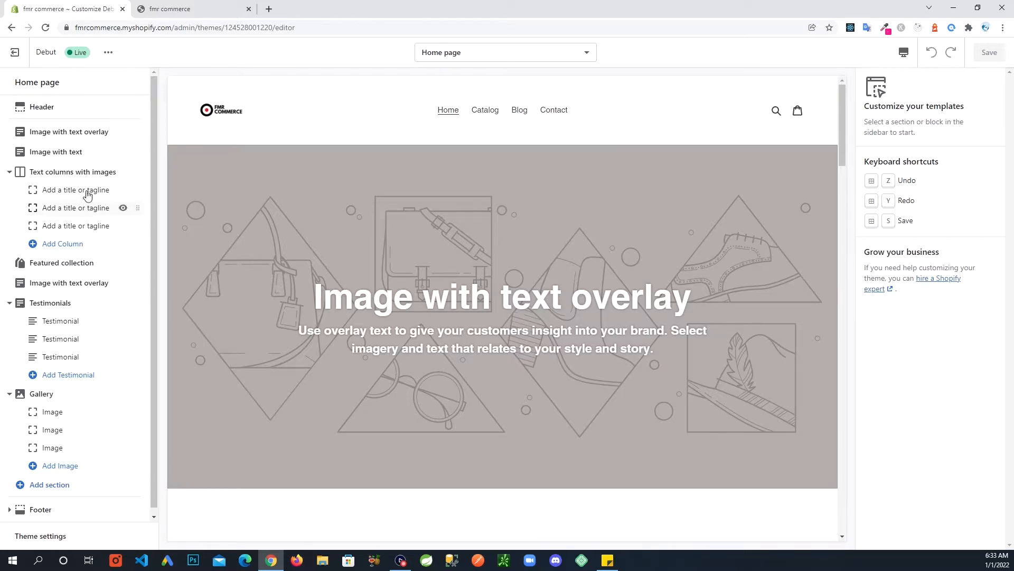
Open the Header section settings and scroll down to the announcement bar options.
scroll(370, 222, down, 6)
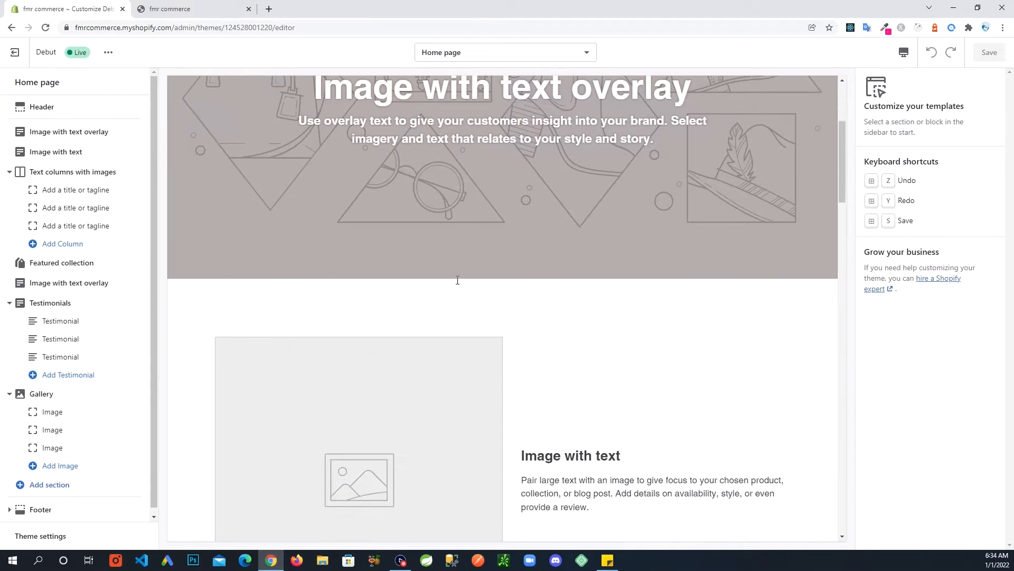
scroll(456, 285, down, 2)
scroll(452, 290, up, 5)
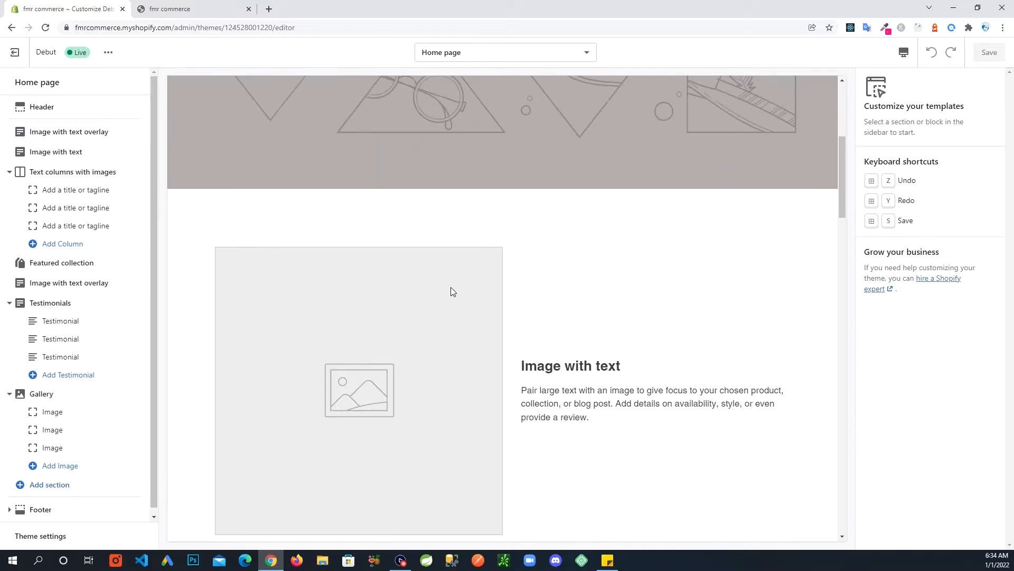
scroll(451, 290, up, 4)
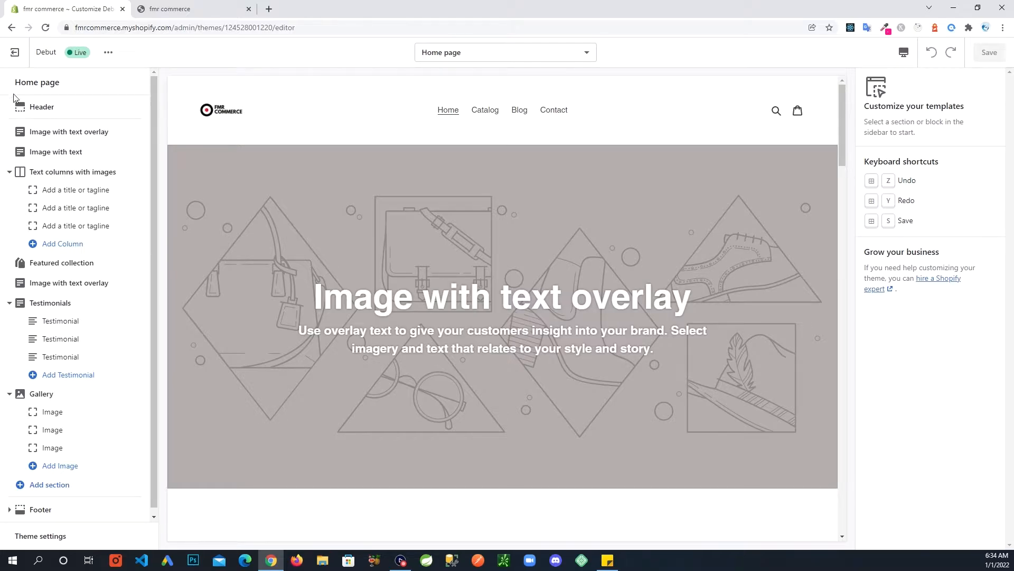
click(68, 112)
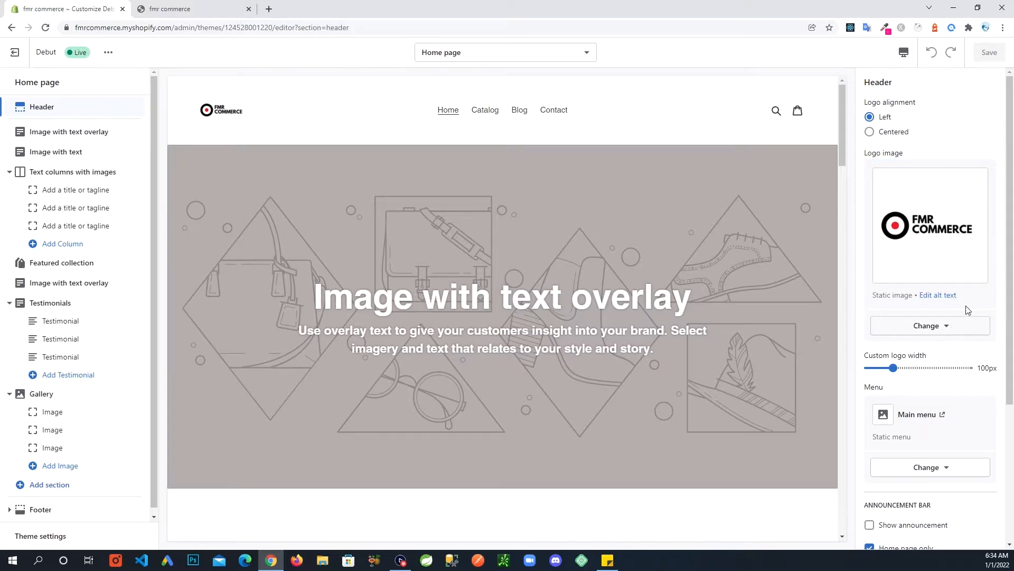
scroll(933, 317, down, 1)
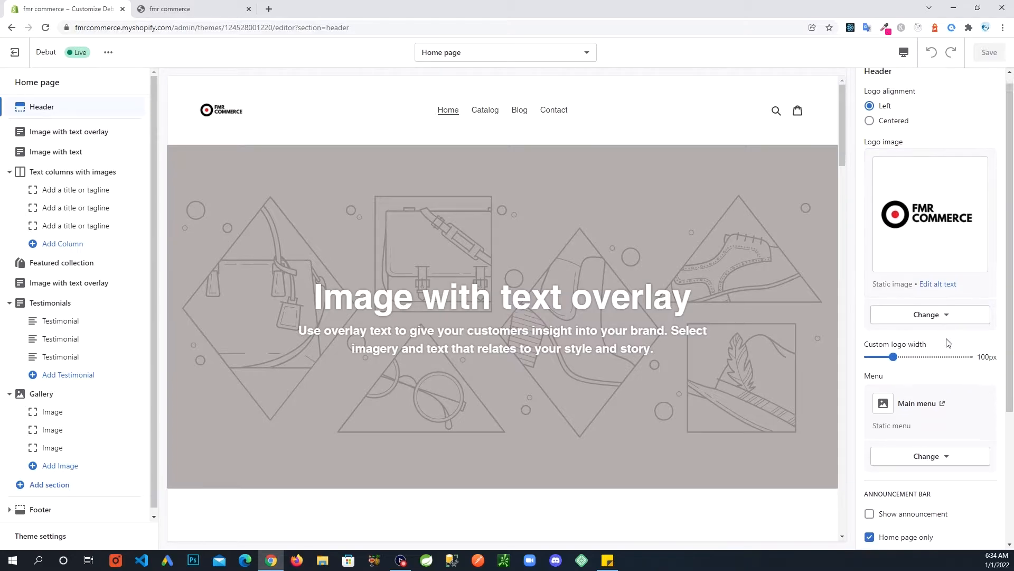
scroll(936, 331, up, 1)
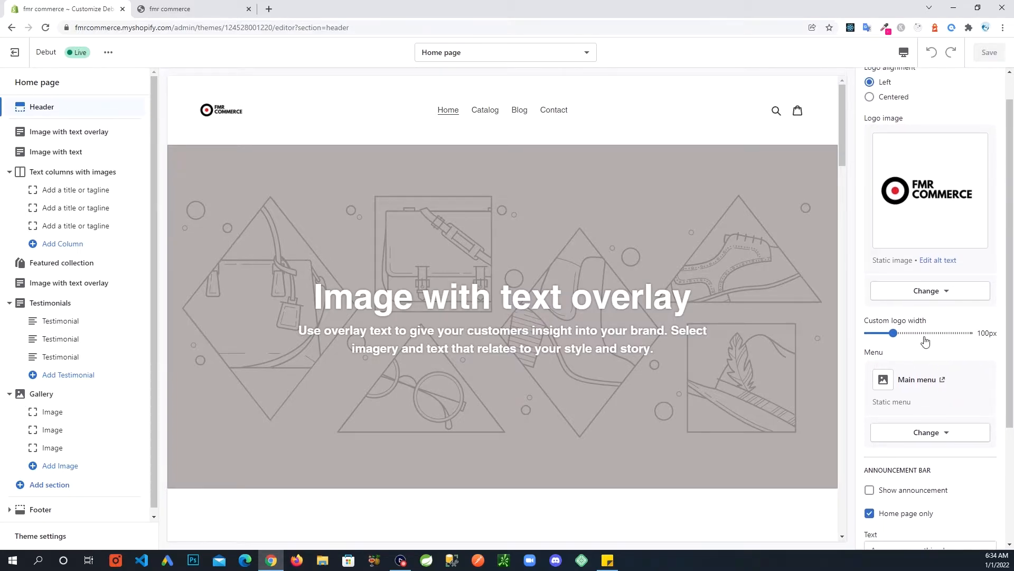
scroll(935, 338, down, 1)
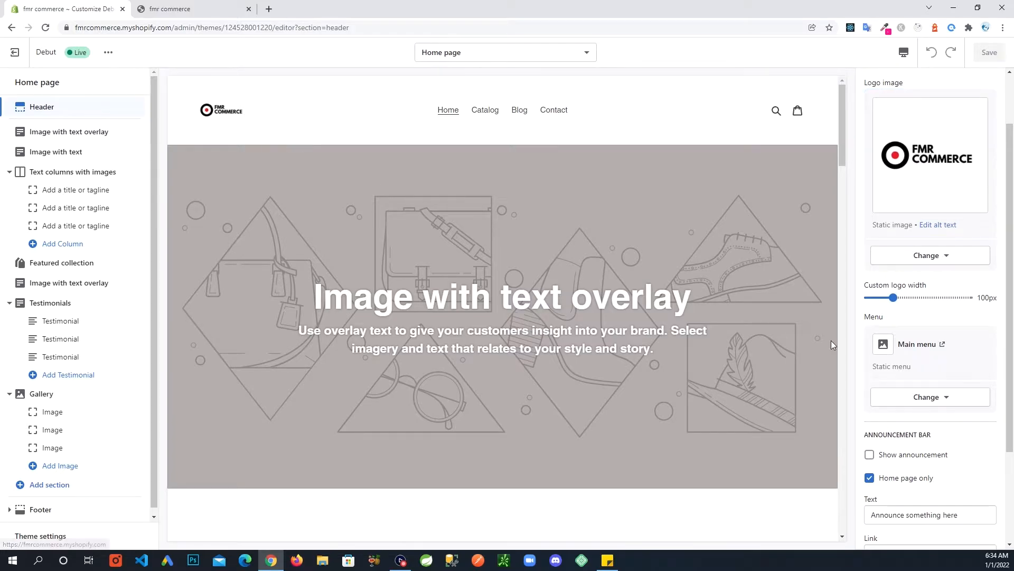
scroll(956, 407, down, 1)
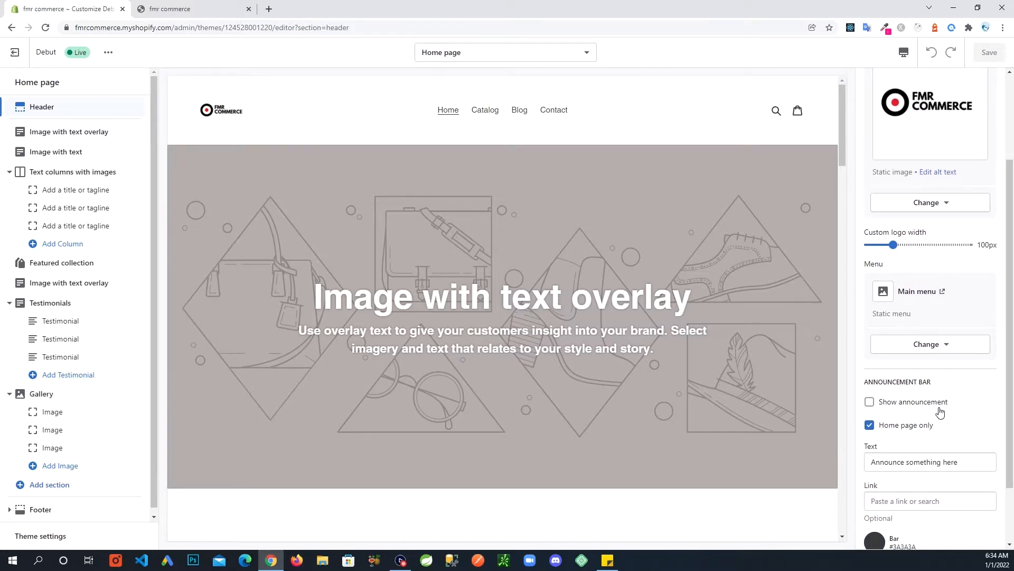
scroll(935, 410, down, 2)
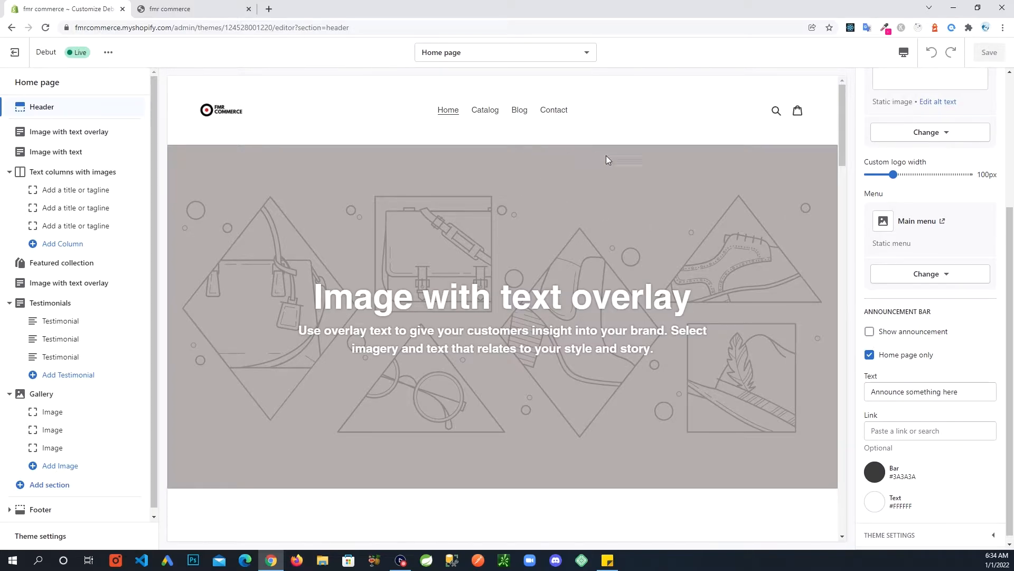
click(870, 331)
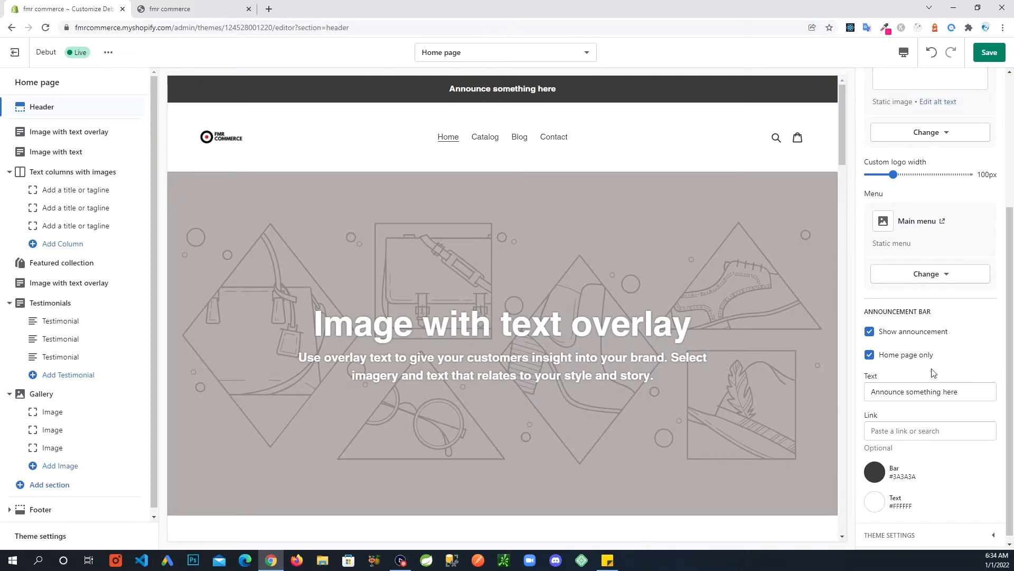
click(870, 333)
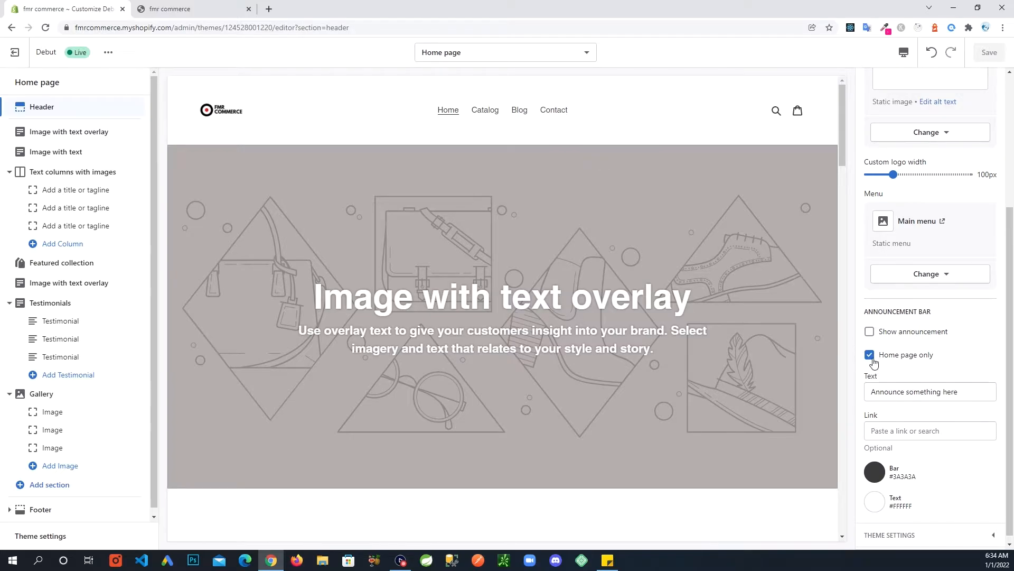
scroll(906, 385, down, 1)
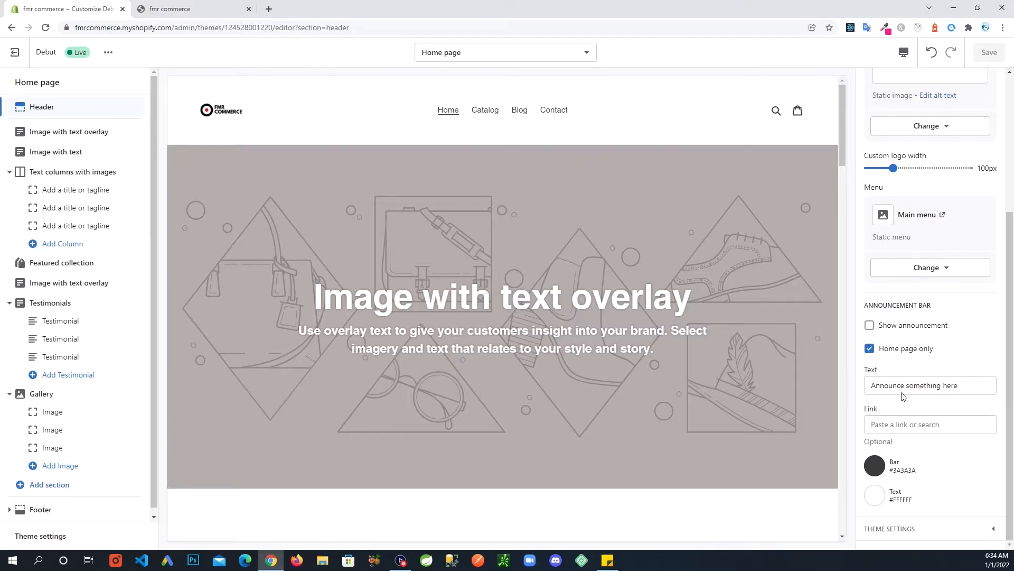
click(922, 390)
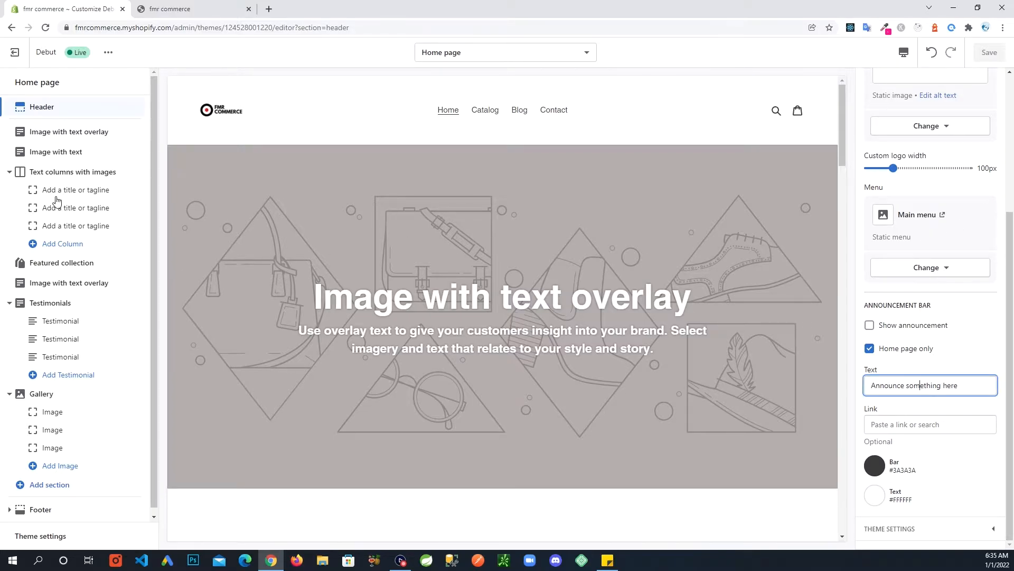
Review each home section, from Image with text overlay through Testimonials, ending on Footer.
click(87, 138)
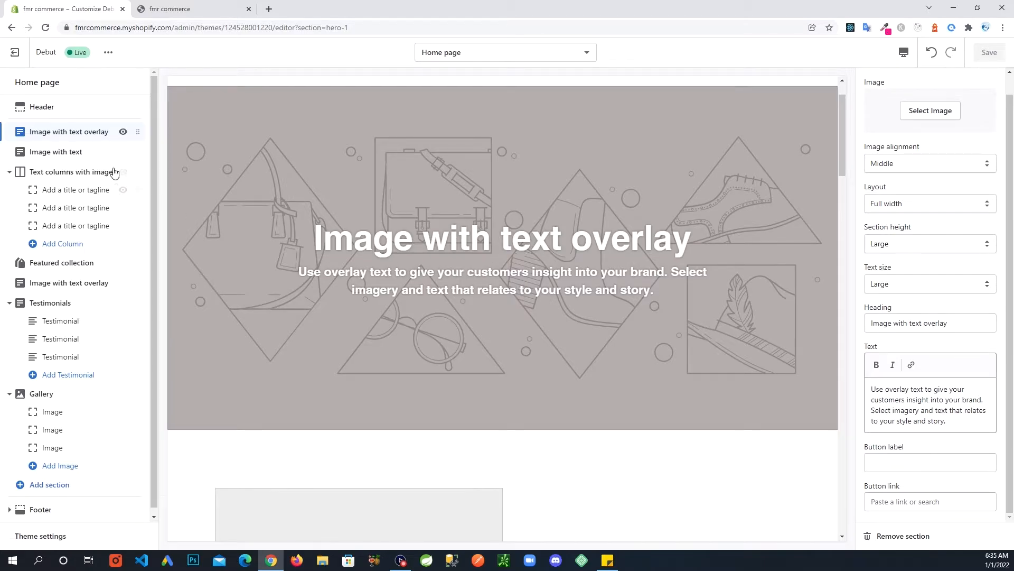
scroll(478, 296, down, 4)
scroll(478, 295, down, 1)
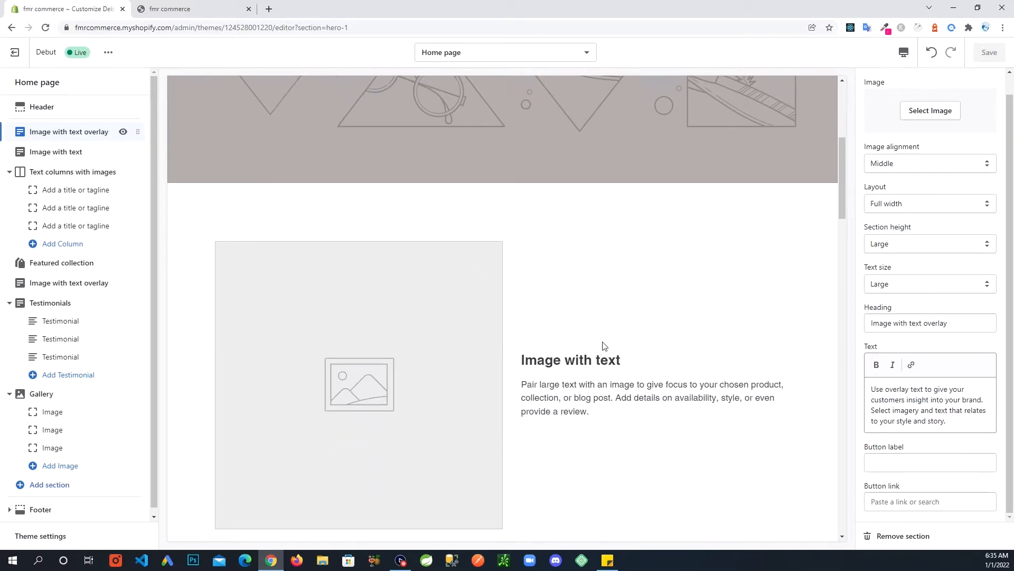
click(63, 155)
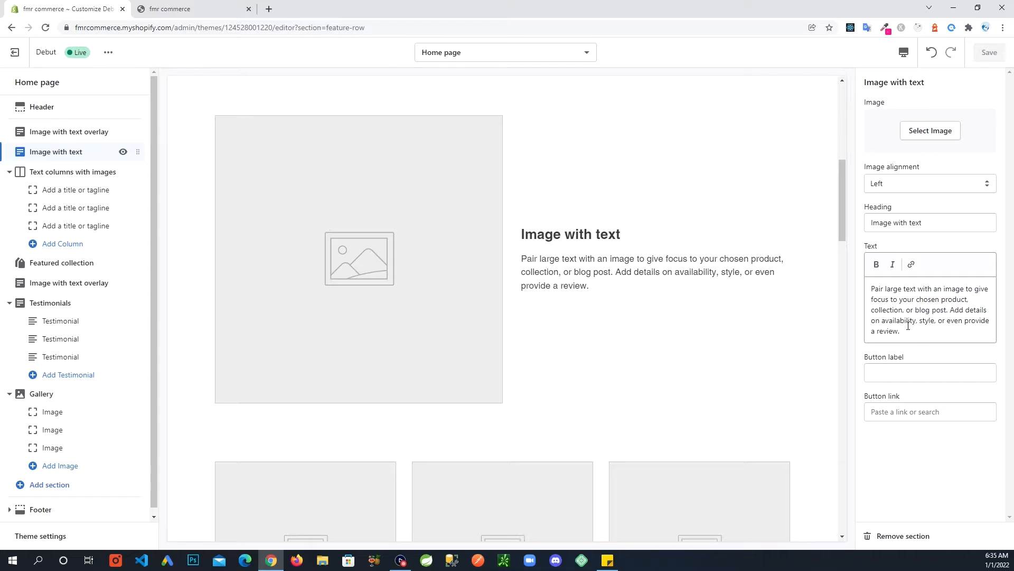
click(80, 177)
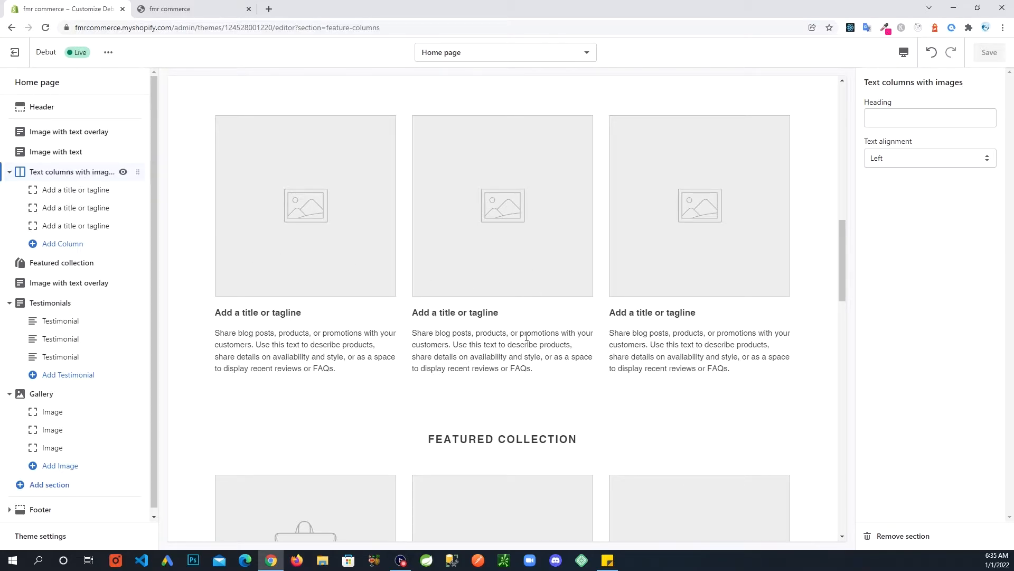
click(63, 269)
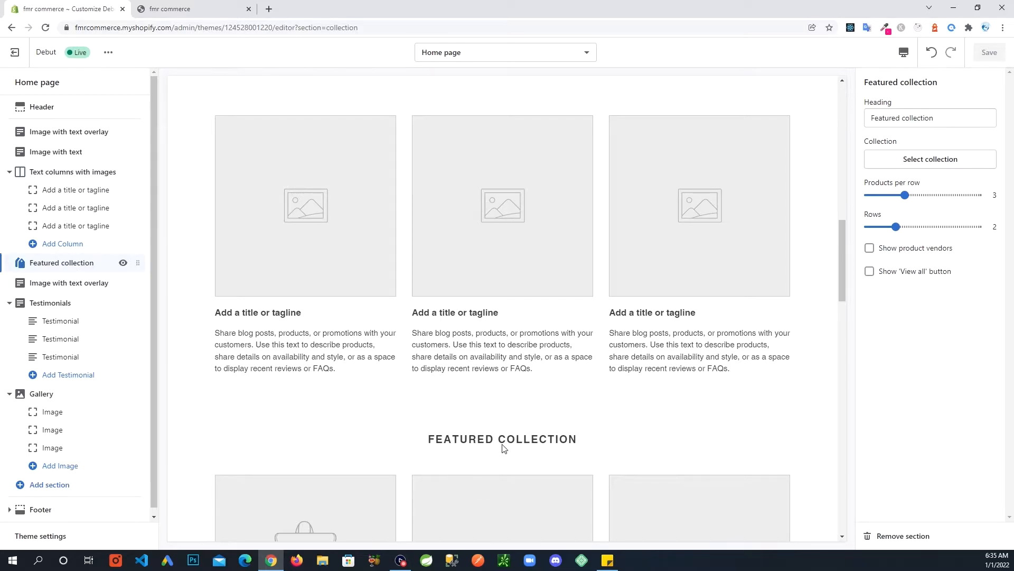
click(84, 286)
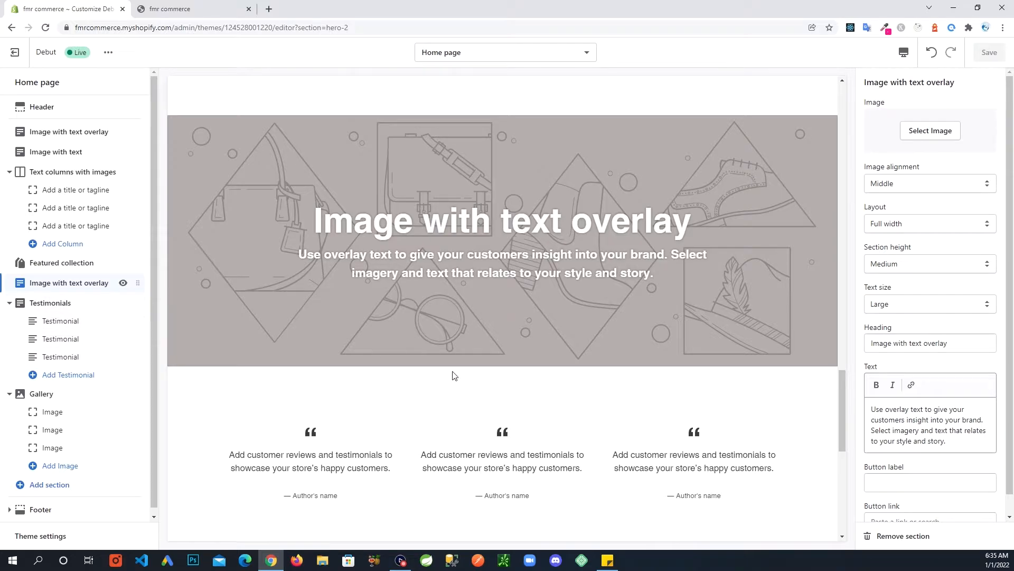
scroll(468, 380, up, 3)
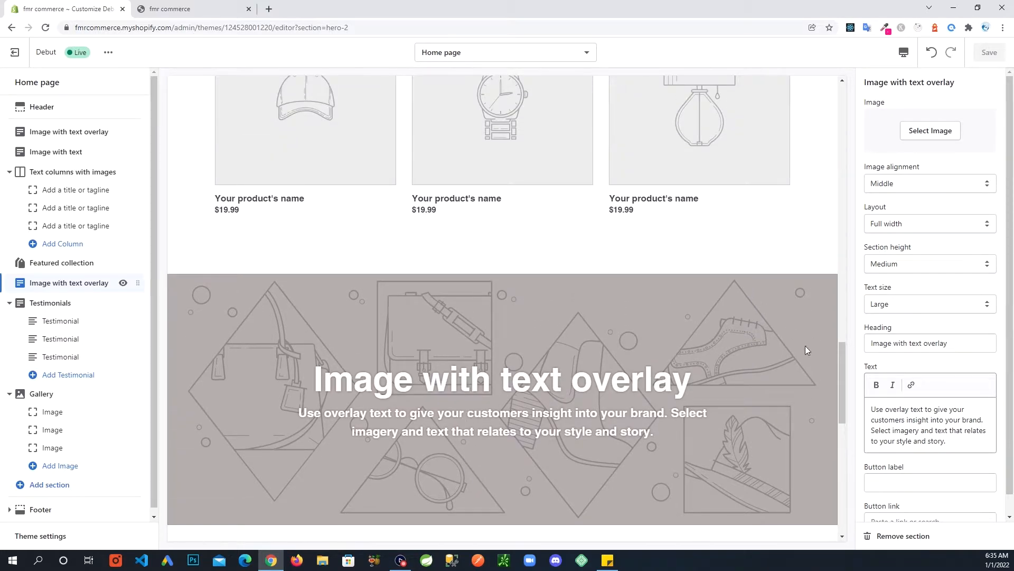
drag(844, 372, 830, 399)
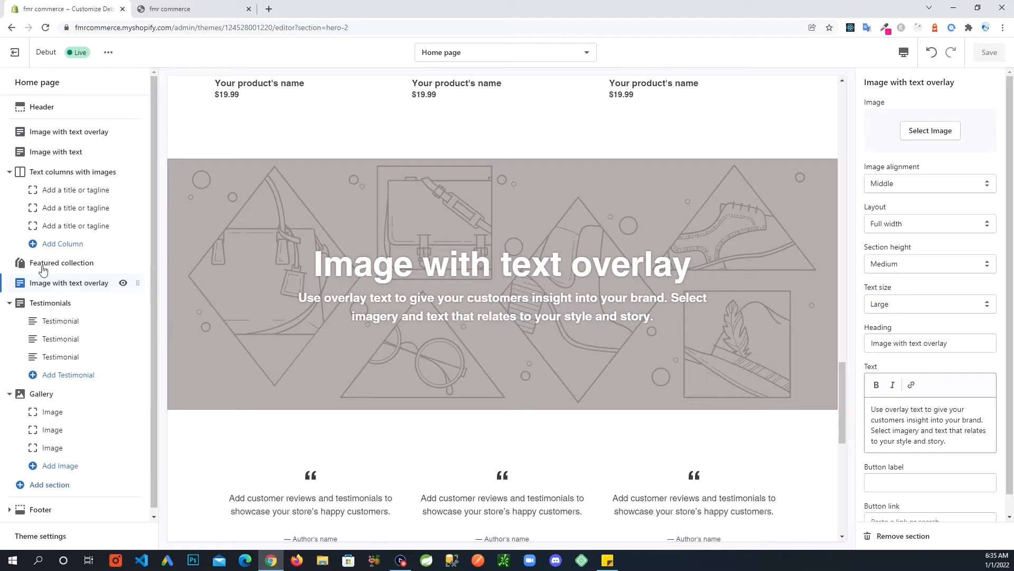
click(50, 306)
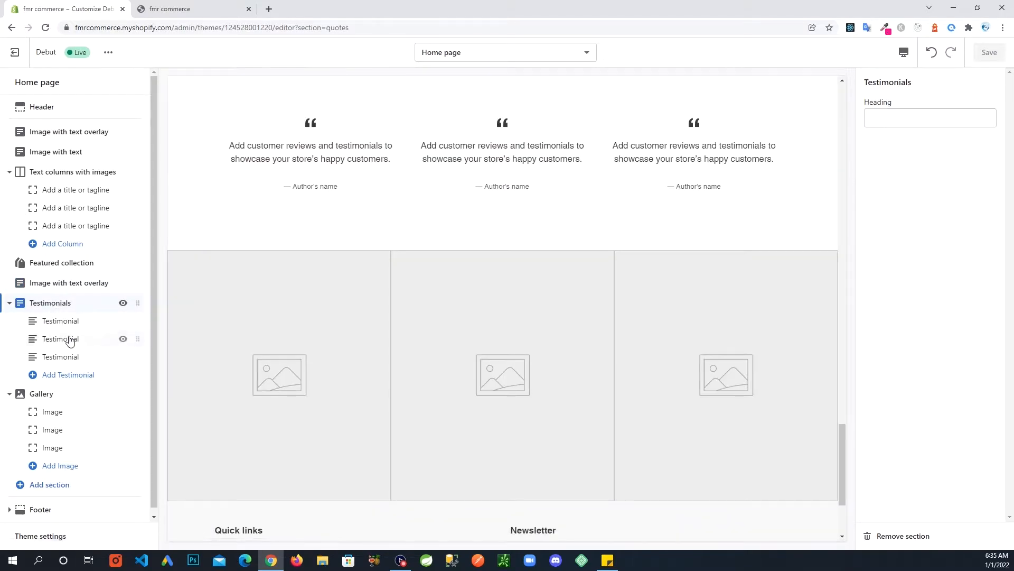
click(59, 394)
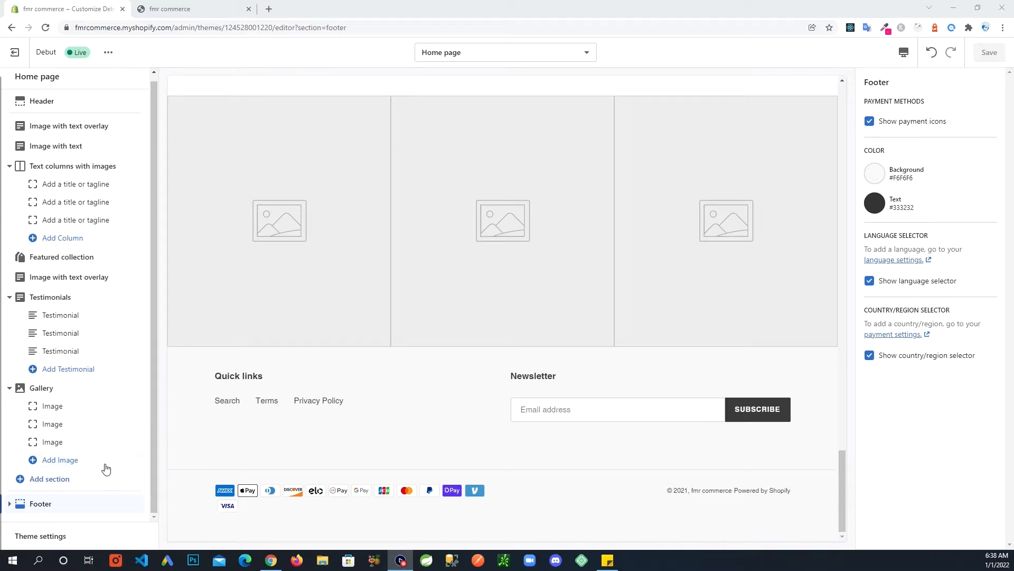
Expand the Footer section to reveal its Quick links and Newsletter blocks.
click(58, 509)
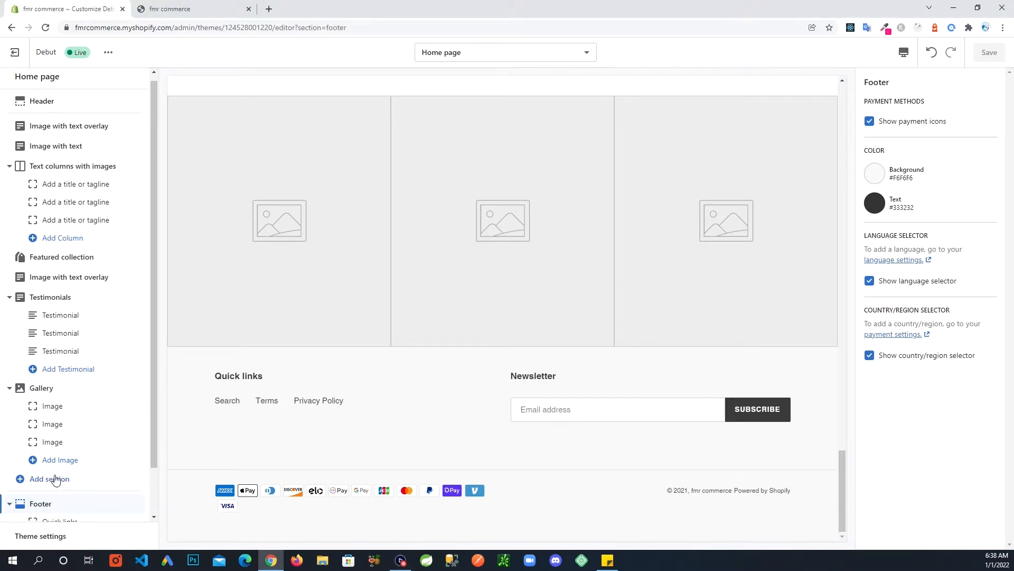
scroll(62, 478, down, 1)
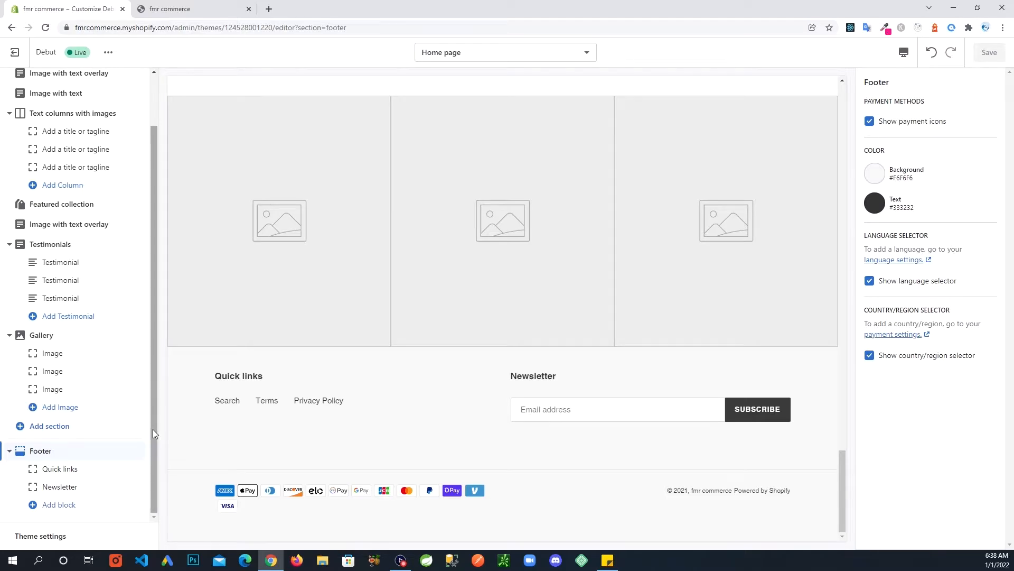
drag(153, 429, 345, 297)
scroll(386, 365, up, 4)
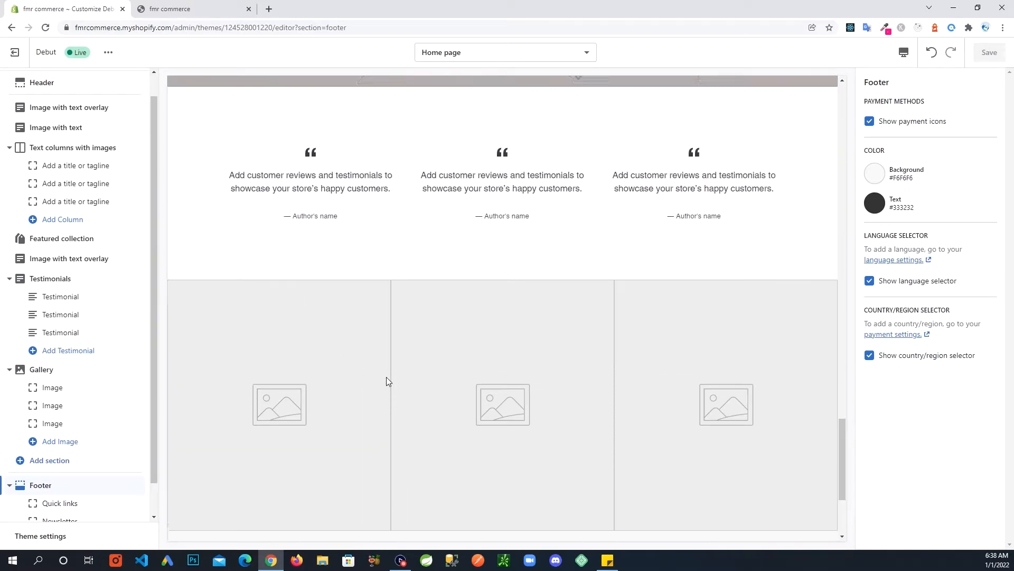
scroll(386, 378, up, 5)
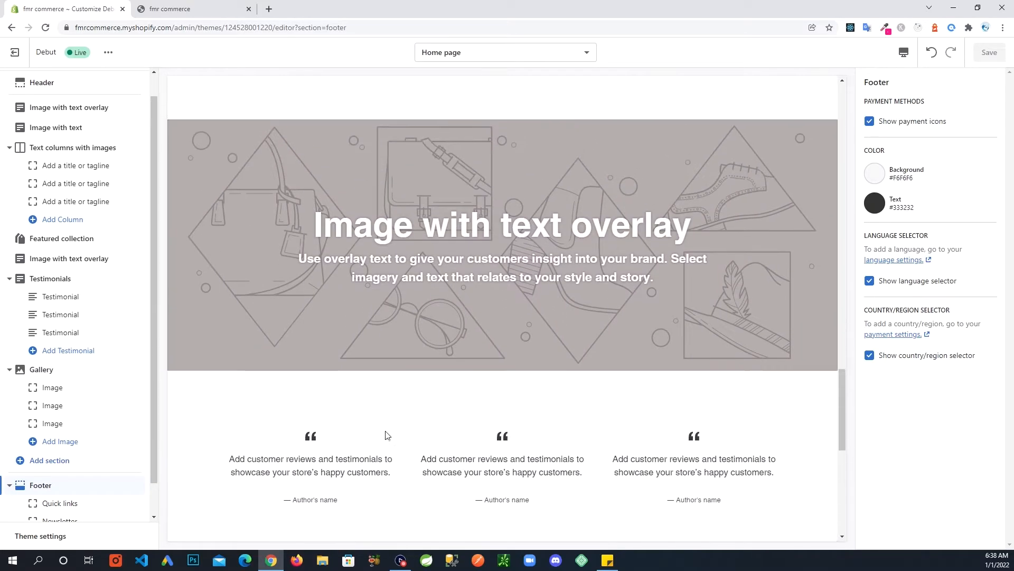
scroll(373, 448, down, 7)
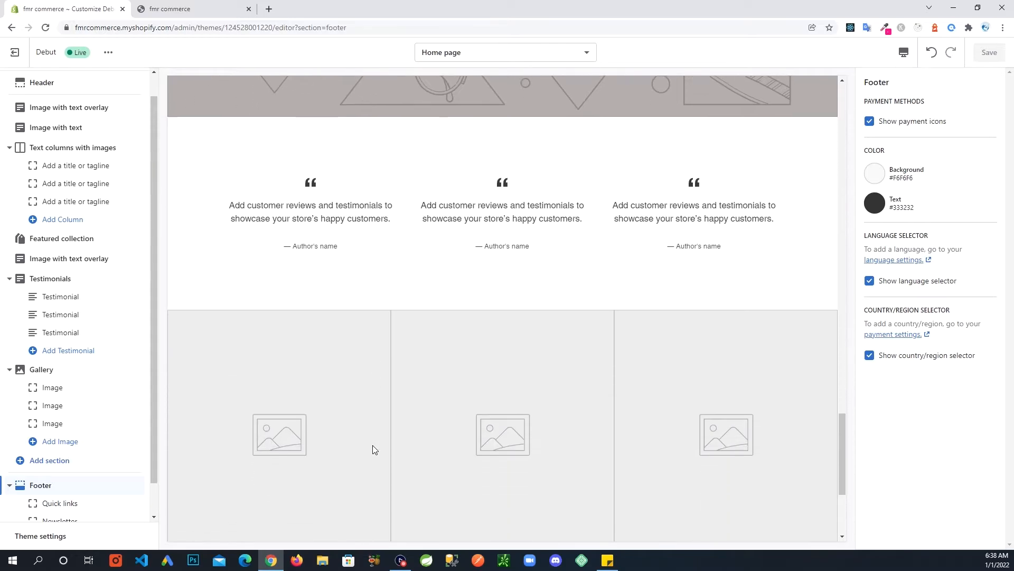
scroll(387, 344, up, 1)
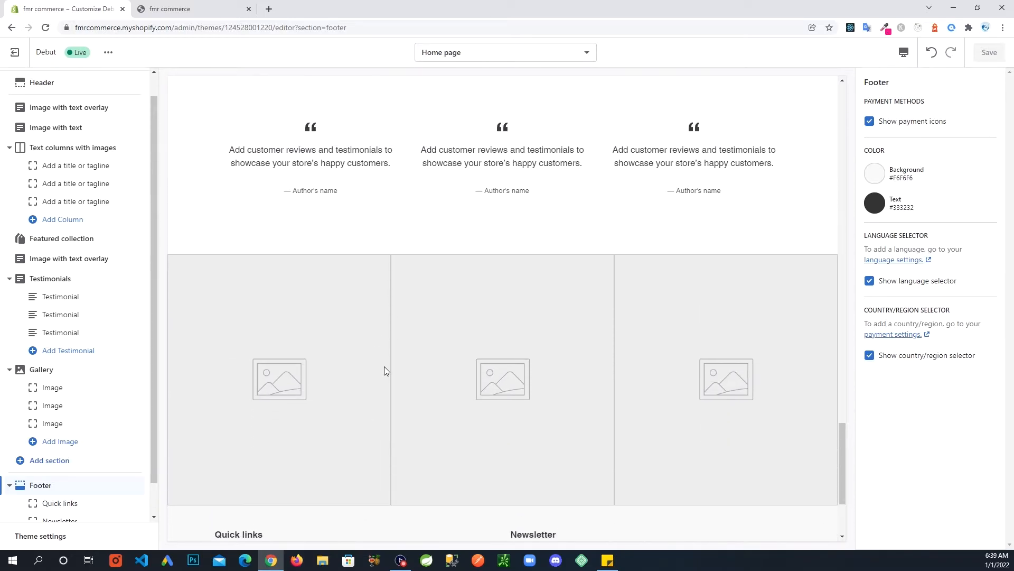
scroll(407, 412, down, 2)
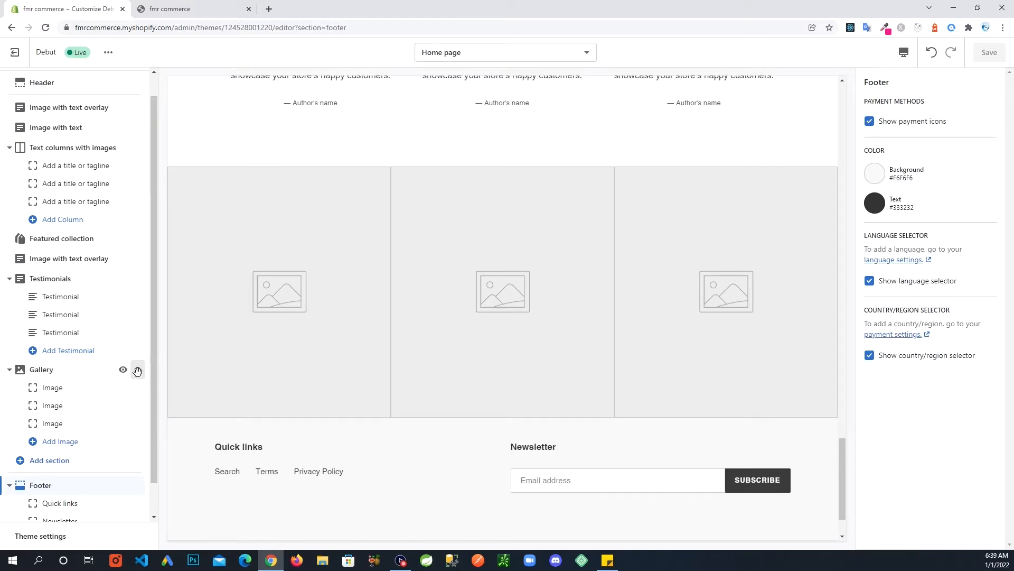
scroll(109, 407, down, 1)
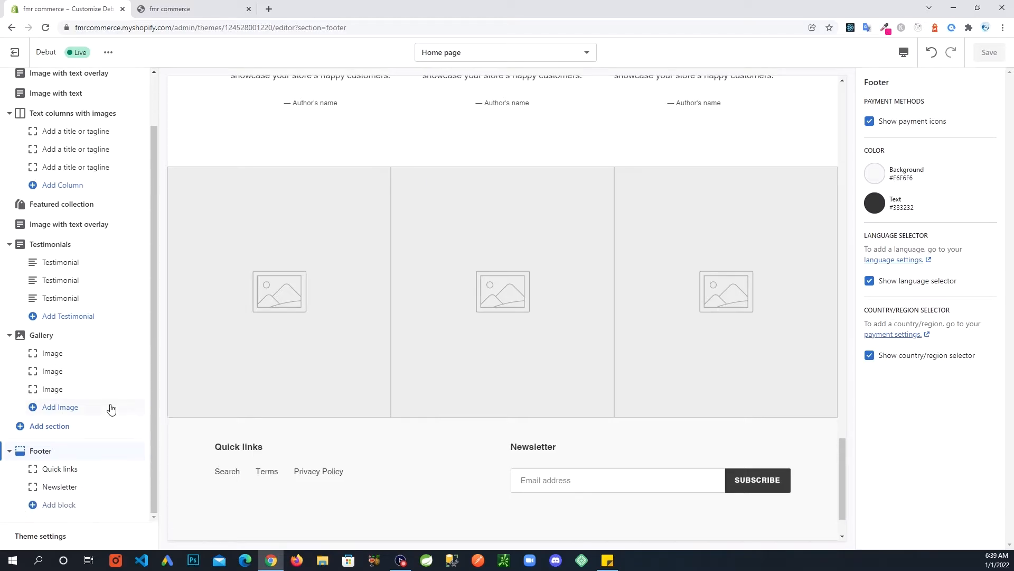
scroll(108, 407, up, 2)
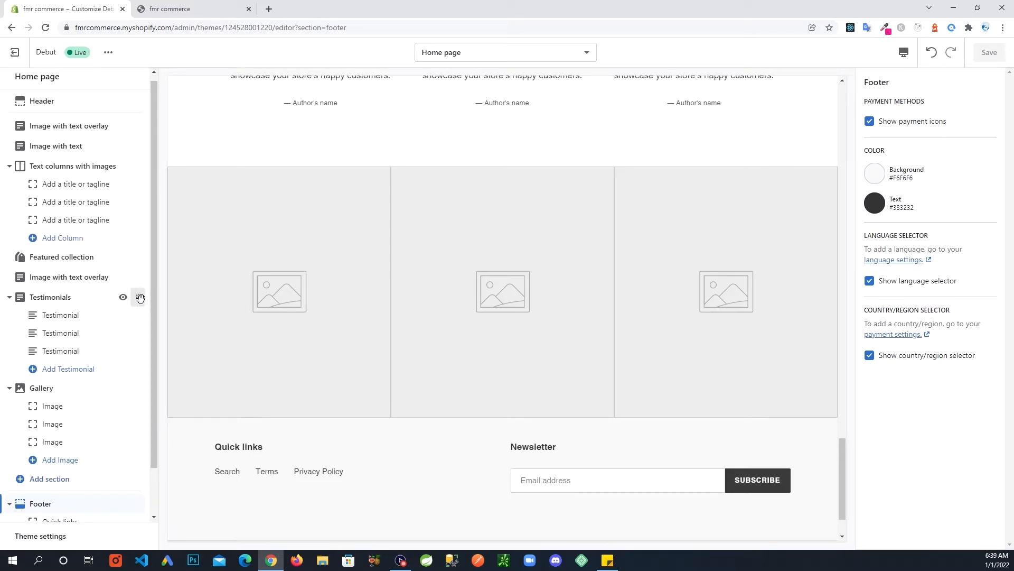
Move the Testimonials section below the Gallery and save the theme.
drag(140, 298, 116, 413)
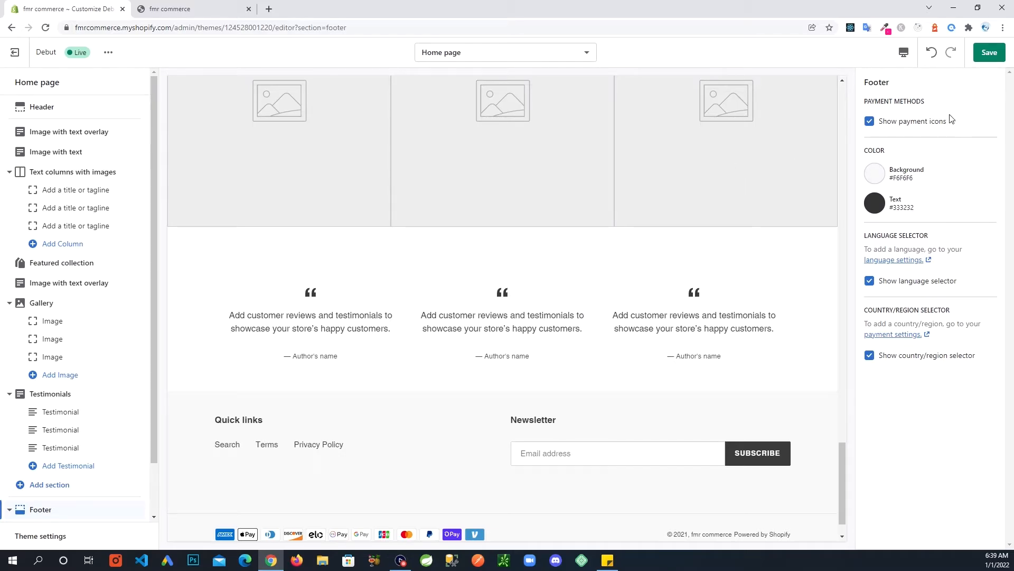
click(990, 52)
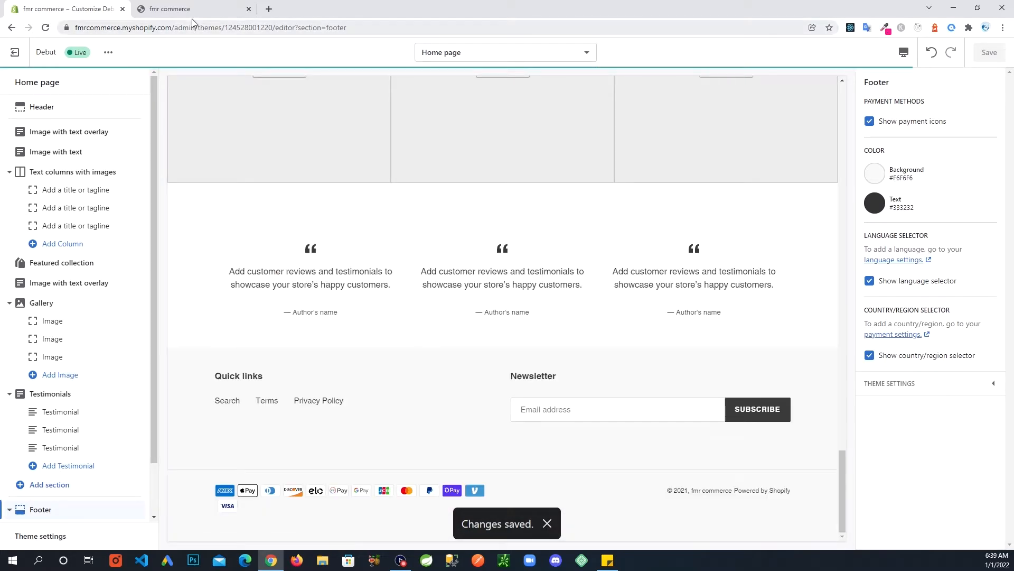
Reload the storefront to confirm Testimonials now appears below the Gallery, then return to the editor.
click(190, 9)
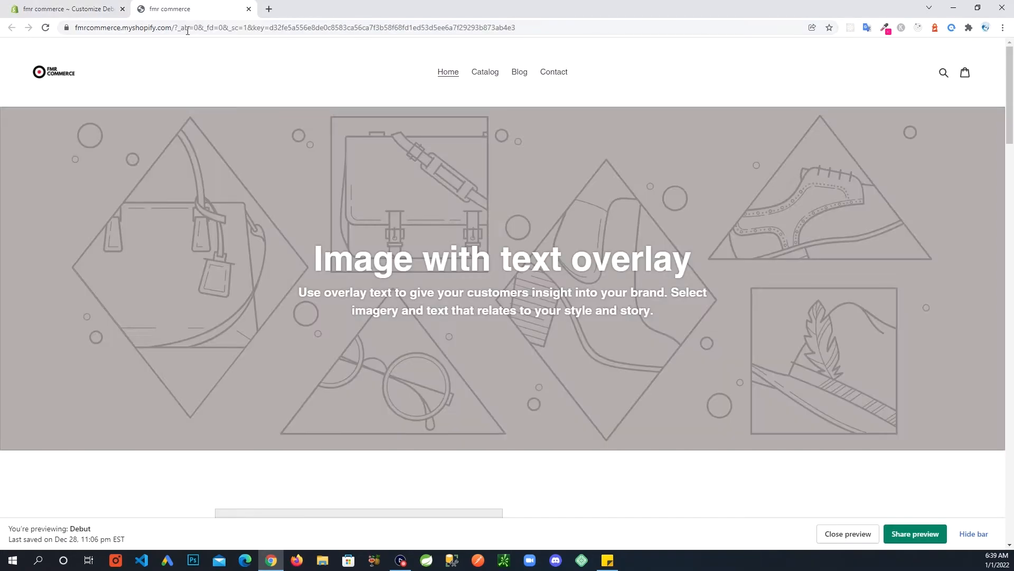
click(46, 27)
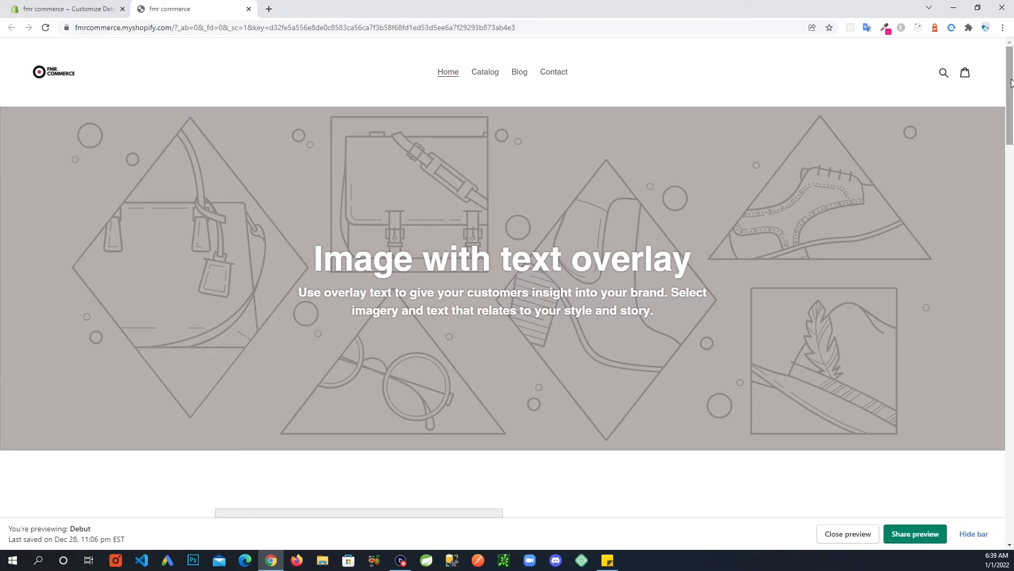
drag(1011, 83, 1009, 484)
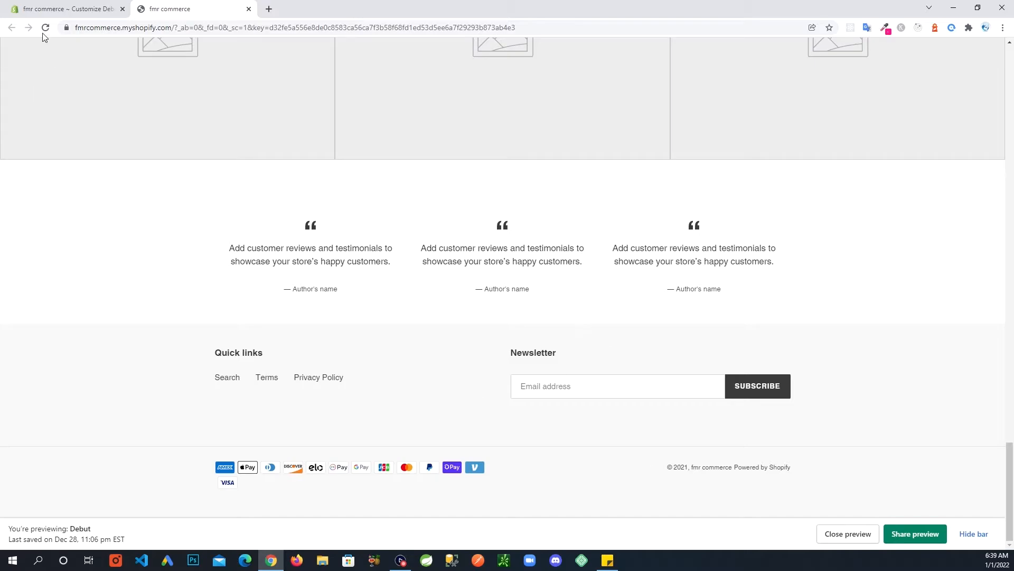
click(66, 9)
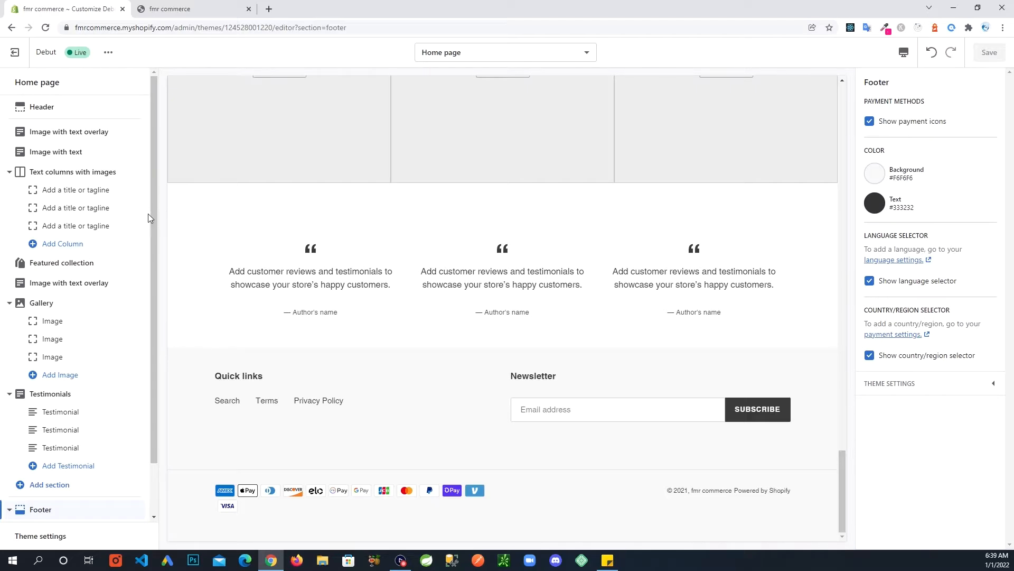
Open the Text columns with images settings, which show an empty heading and left alignment.
scroll(818, 455, up, 2)
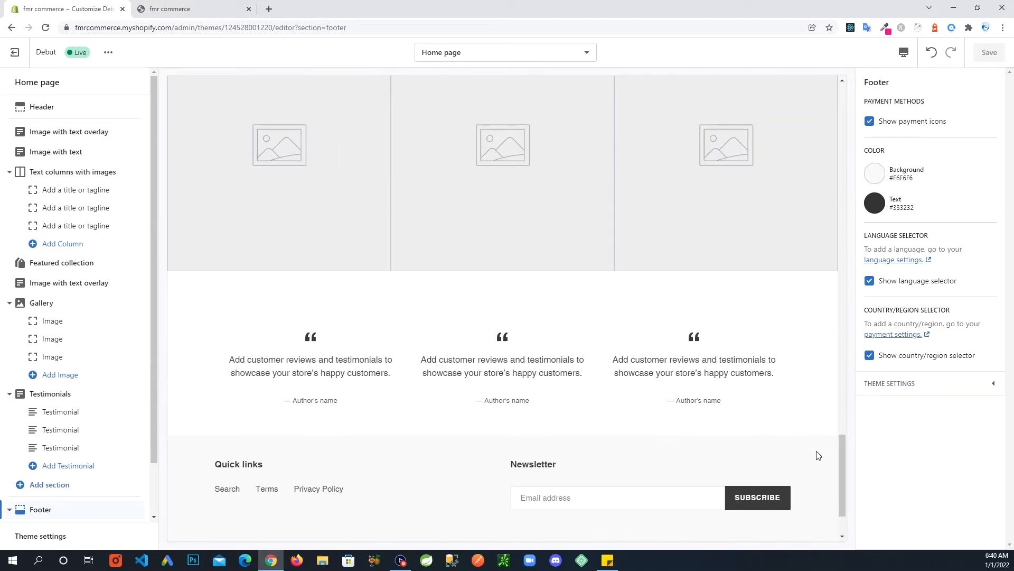
drag(840, 461, 848, 63)
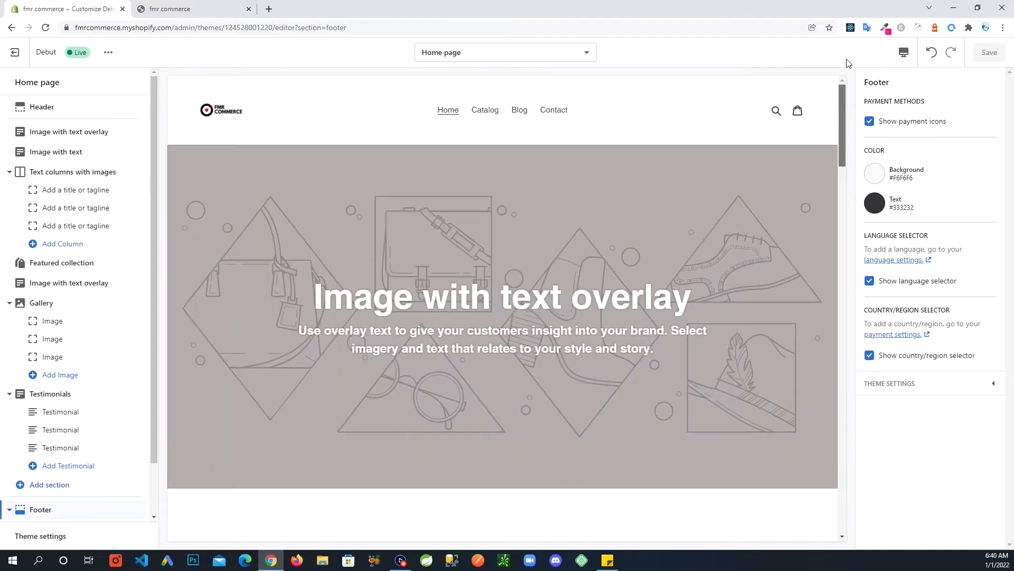
scroll(404, 344, down, 2)
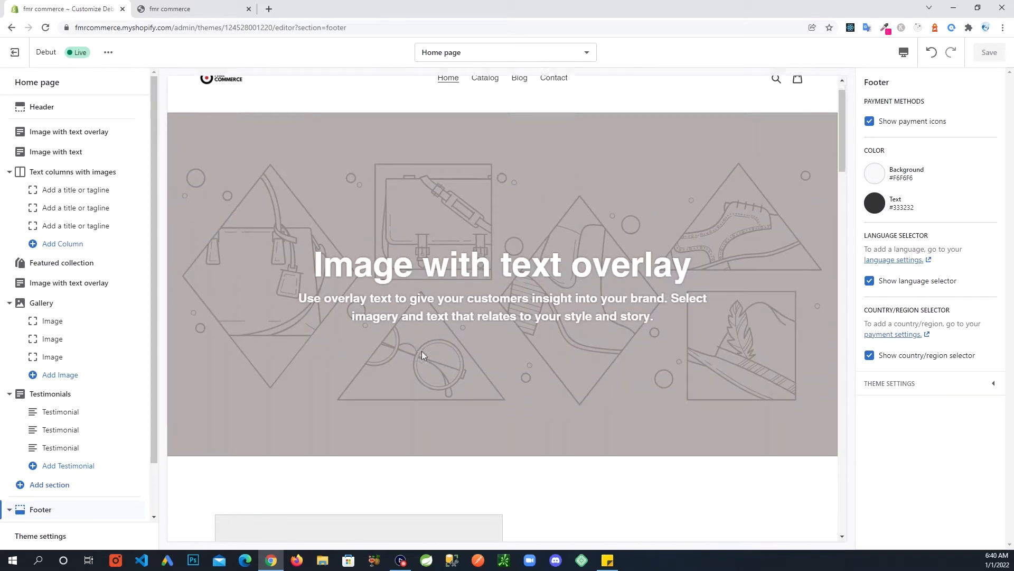
scroll(586, 396, up, 2)
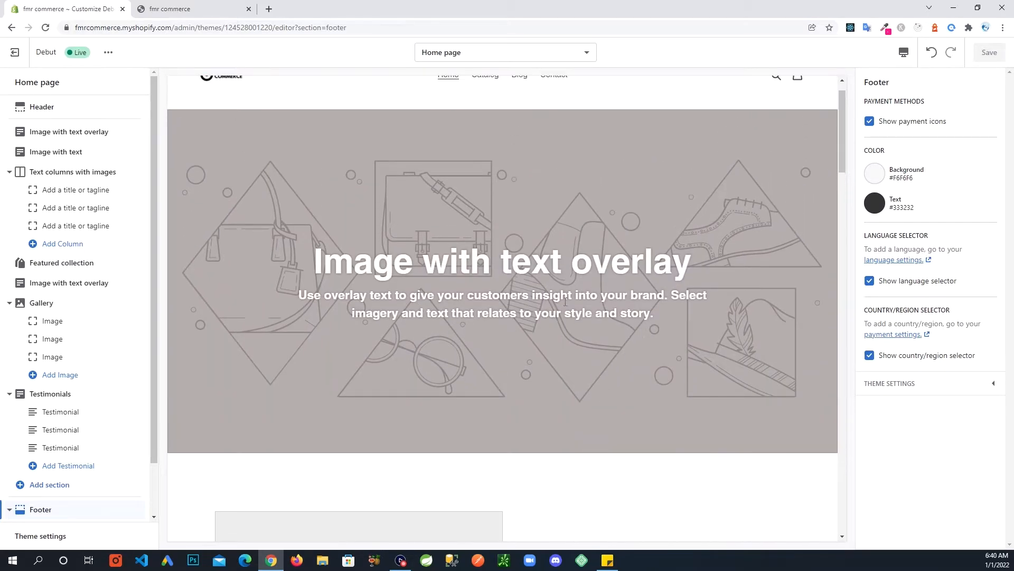
scroll(502, 437, down, 6)
scroll(609, 466, down, 1)
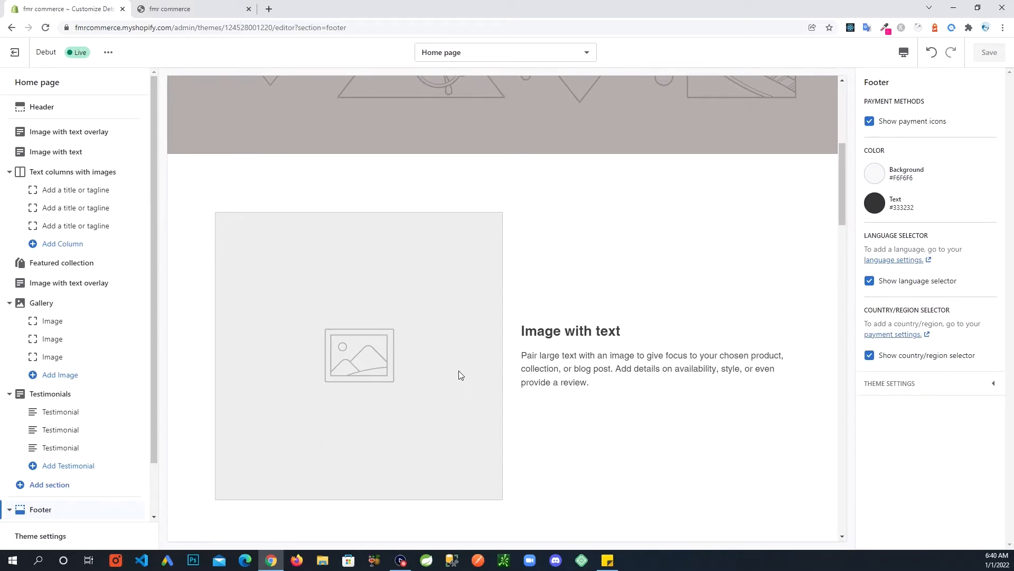
scroll(563, 356, down, 6)
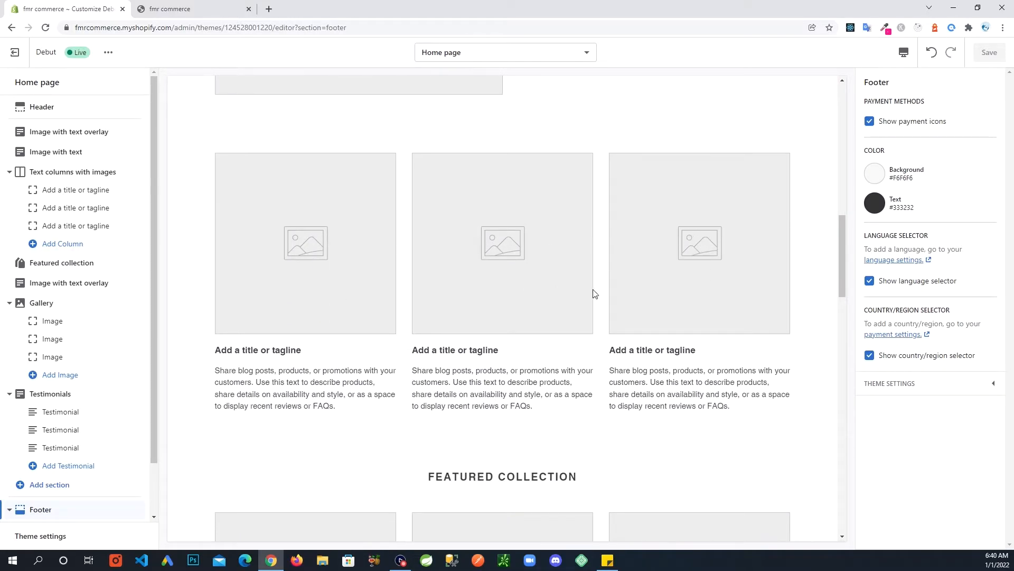
click(83, 175)
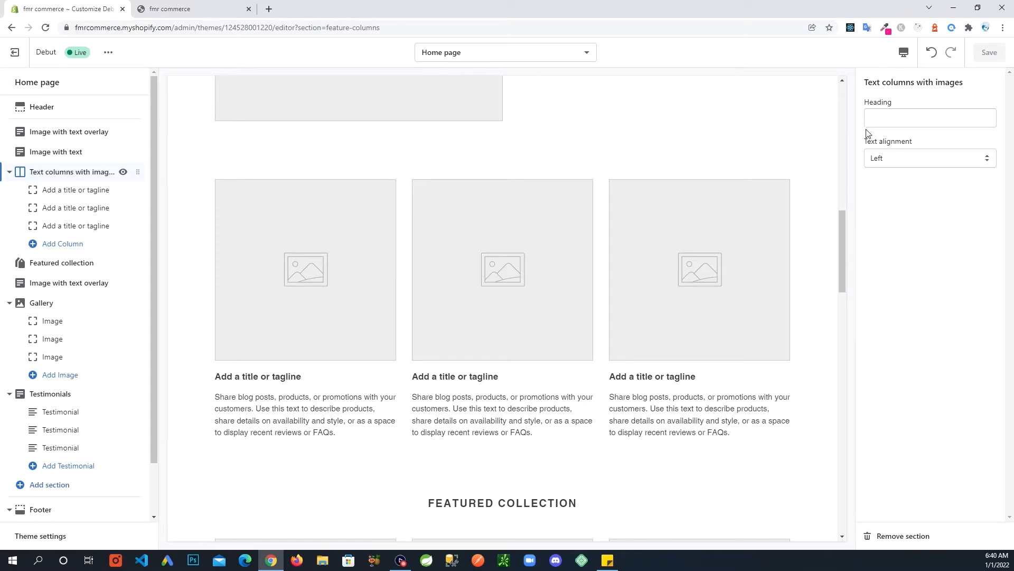
Delete Text columns with images, Featured collection, the lower Image with text overlay, and Gallery.
click(888, 539)
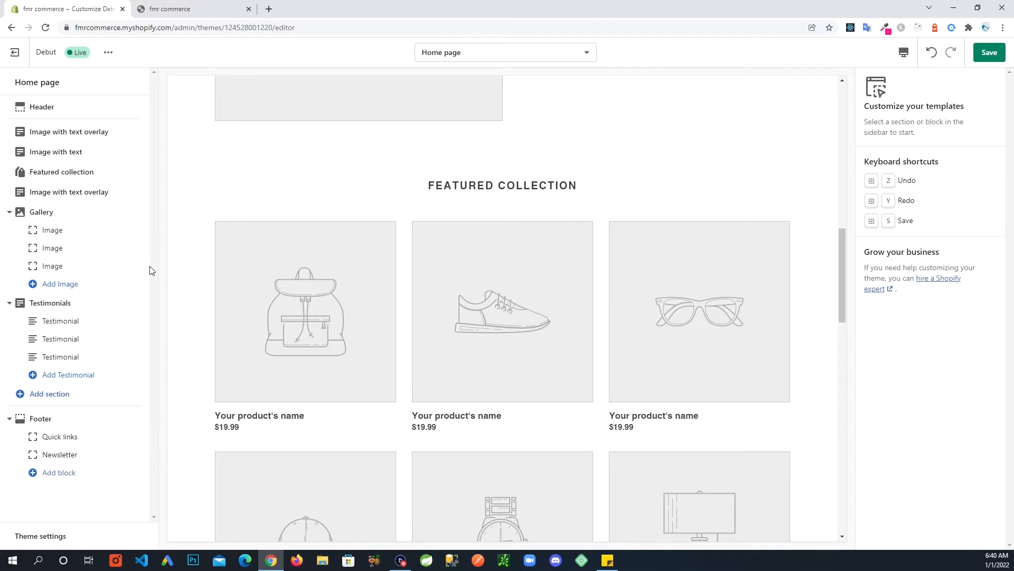
click(59, 174)
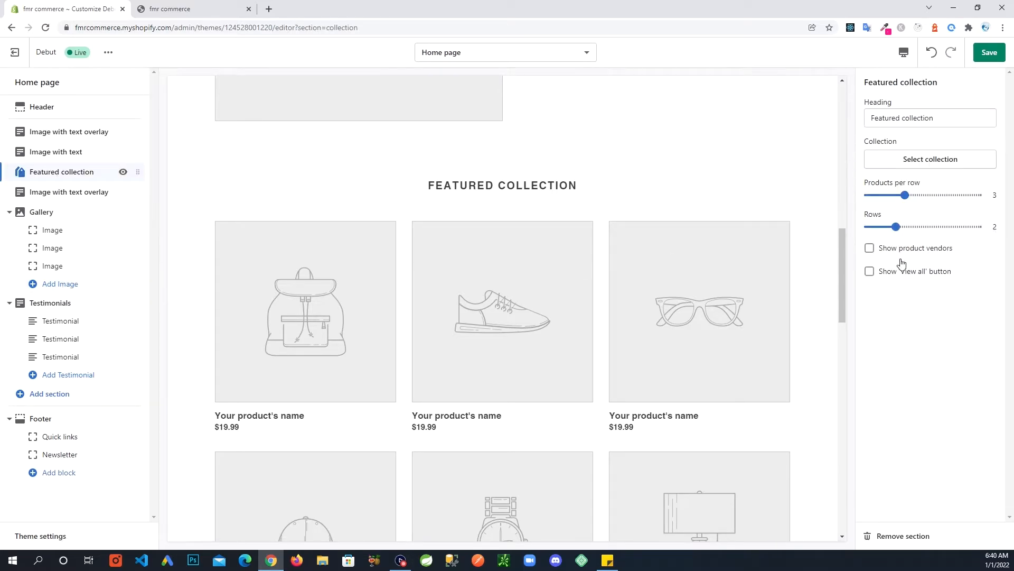
click(904, 536)
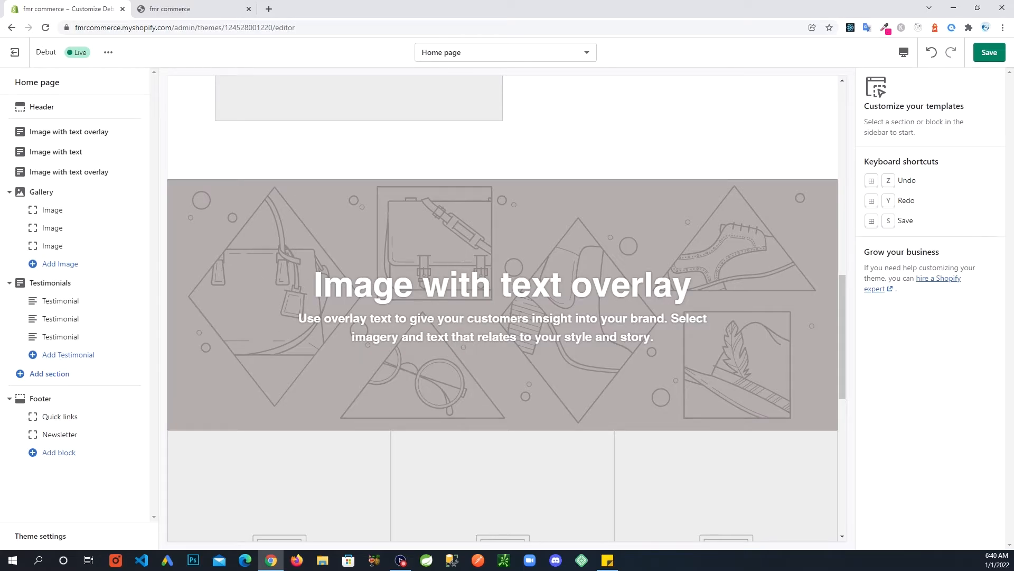
click(58, 172)
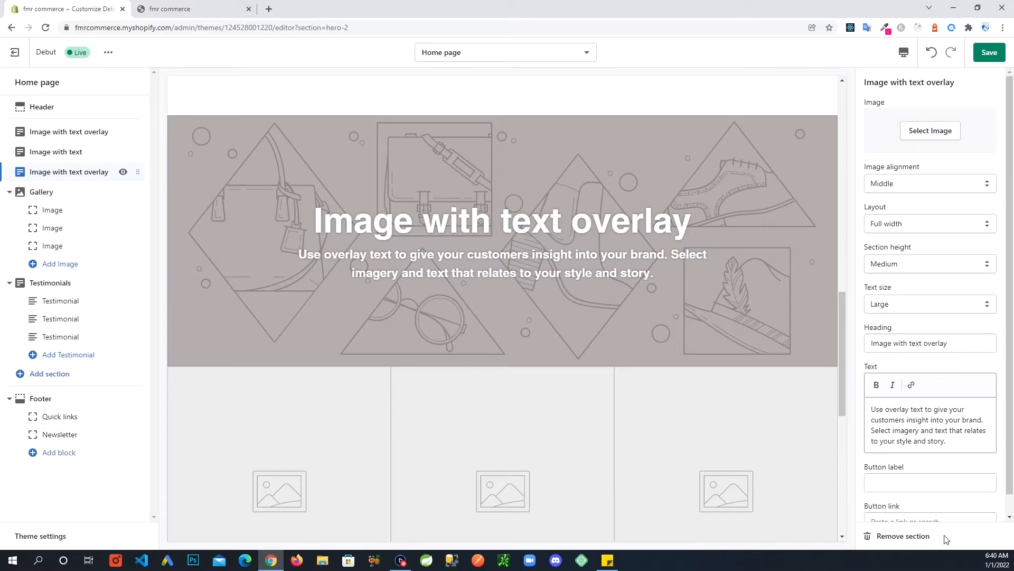
click(904, 536)
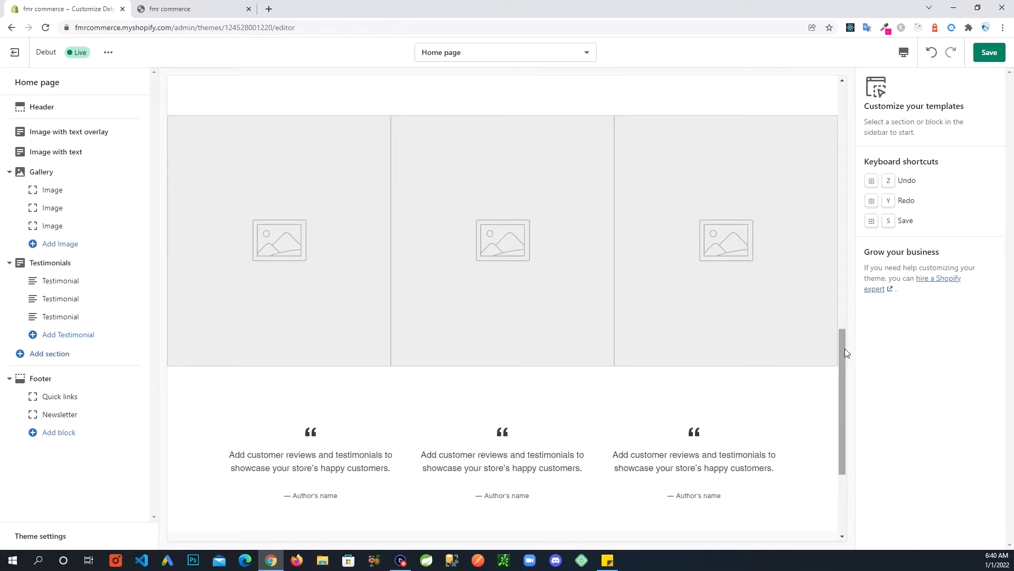
mouse_move(844, 353)
mouse_down()
mouse_move(860, 123)
mouse_move(848, 354)
mouse_up()
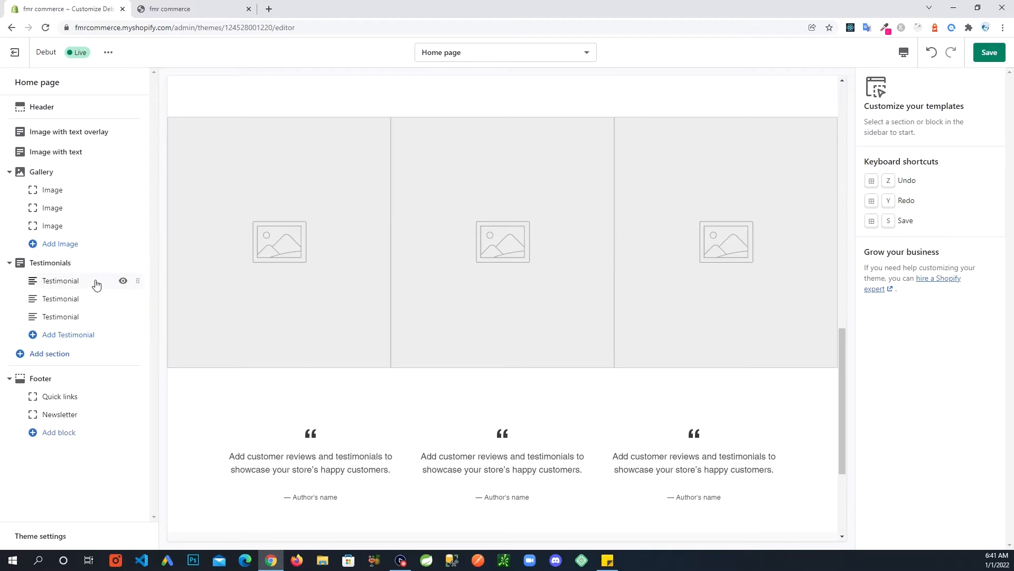
click(63, 173)
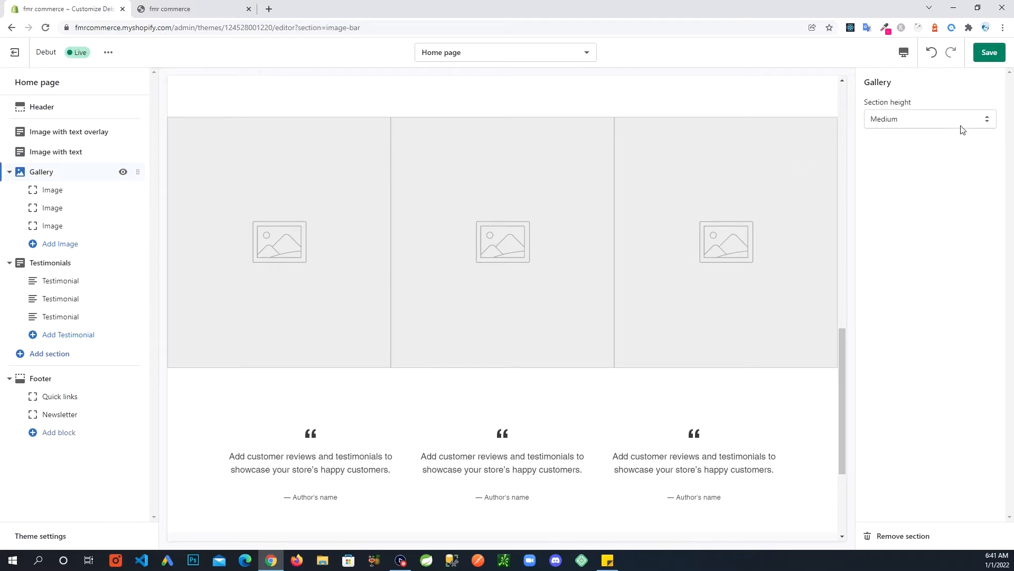
click(878, 537)
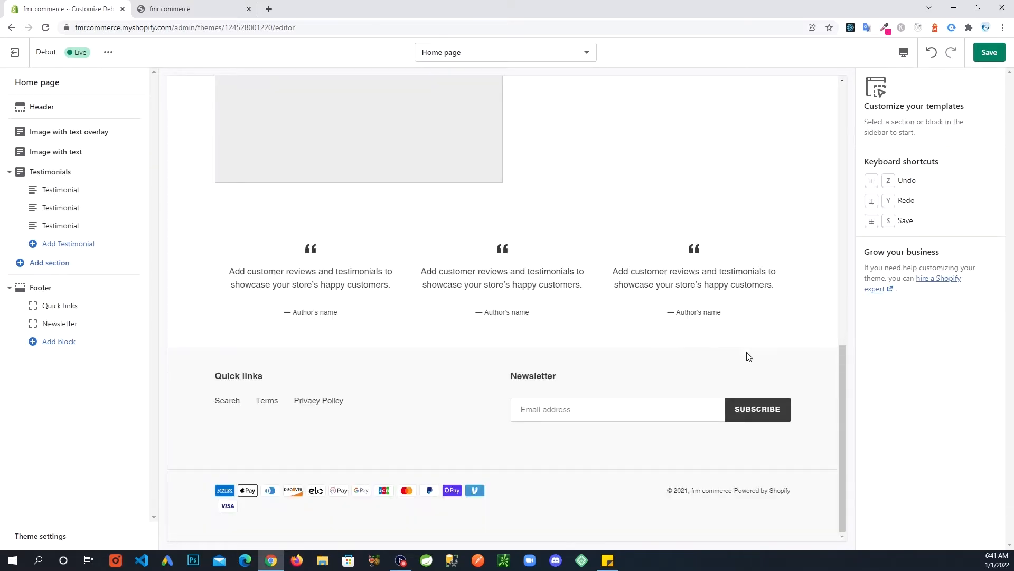
drag(844, 380, 842, 86)
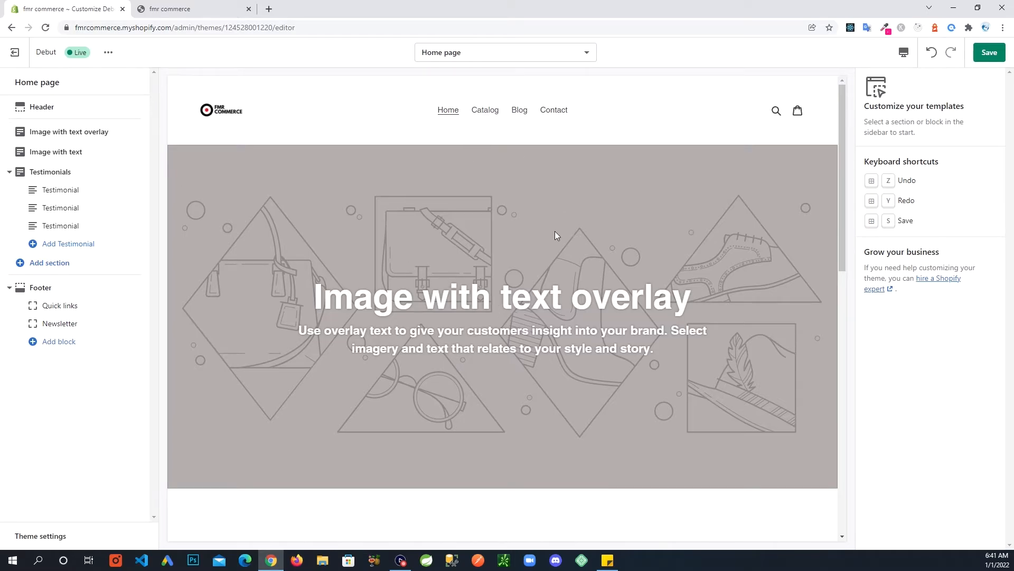
Collapse the Footer and Testimonials sections in the theme editor's section outline.
click(986, 57)
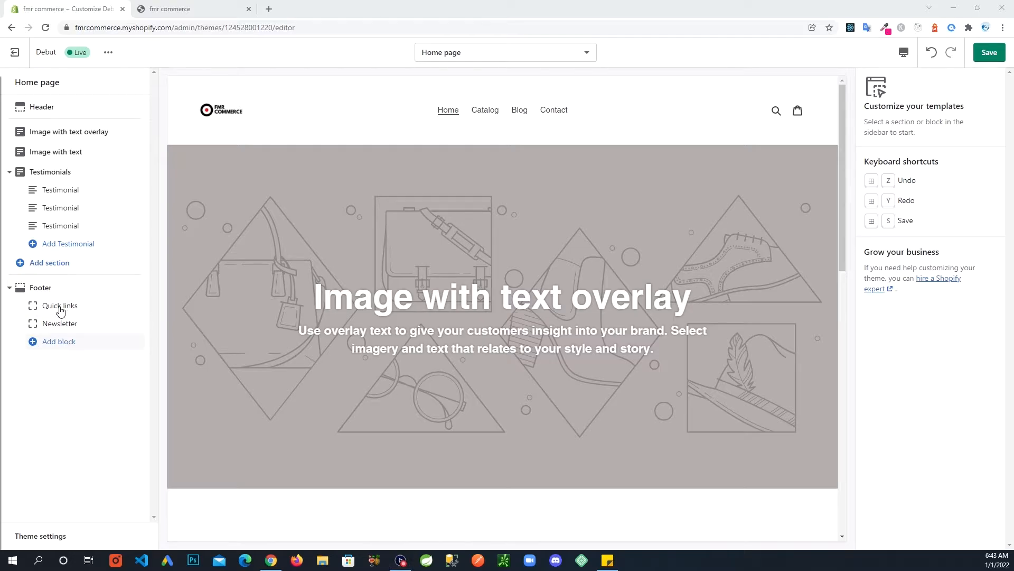
click(10, 288)
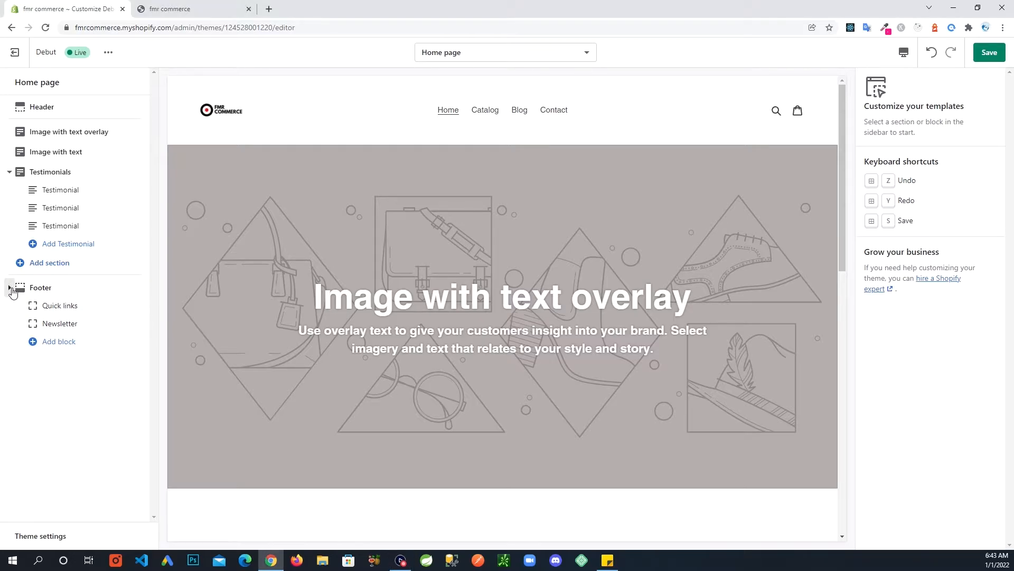
click(16, 172)
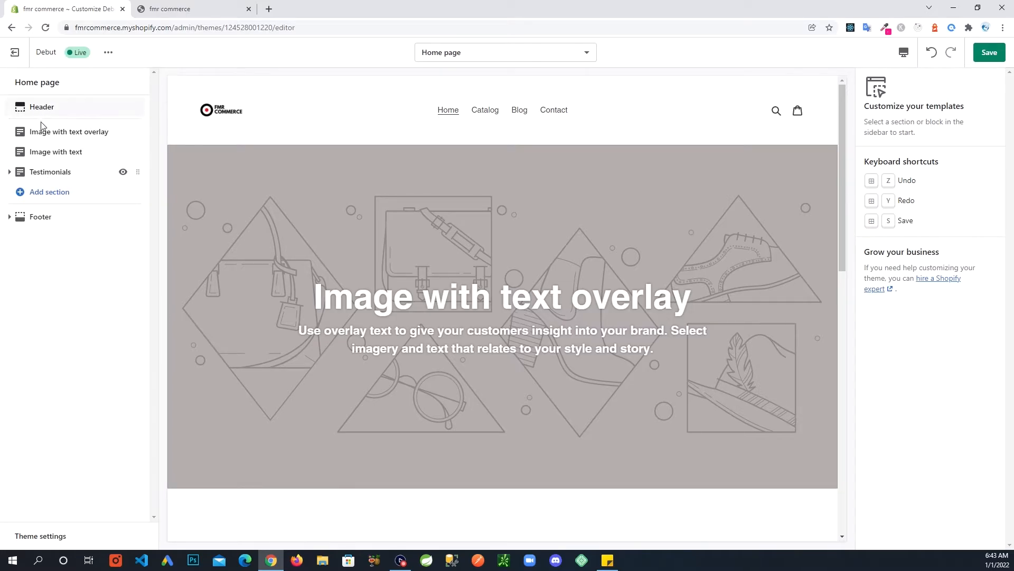
Browse the Add section list without adding anything, then save the home page changes.
click(20, 194)
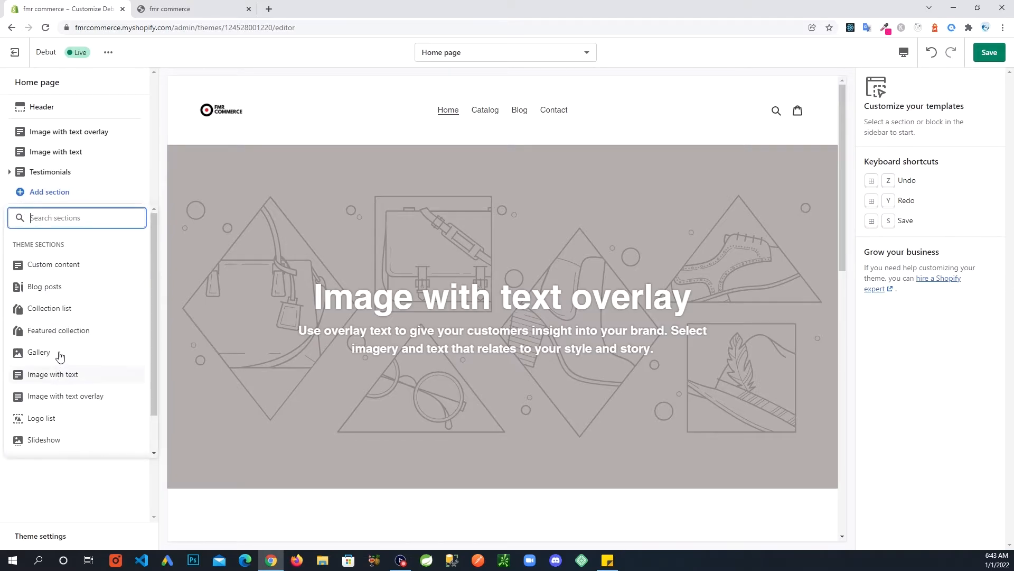
scroll(57, 323, down, 1)
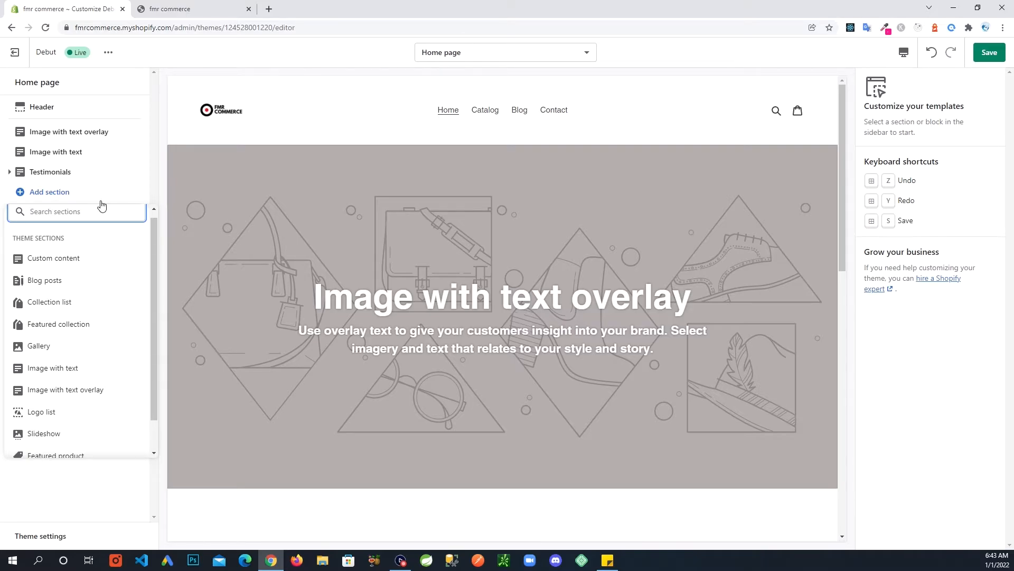
click(132, 500)
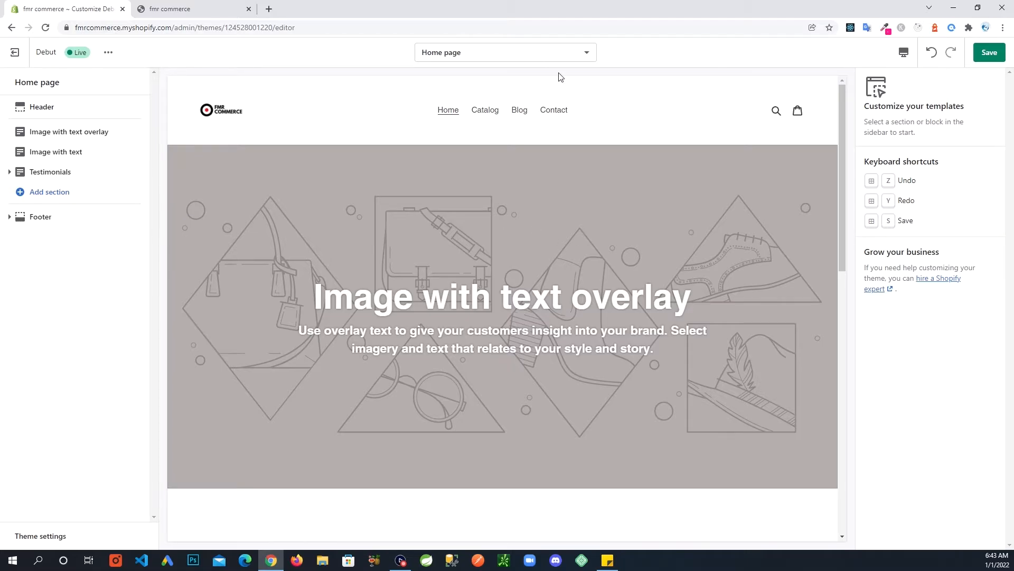
click(989, 53)
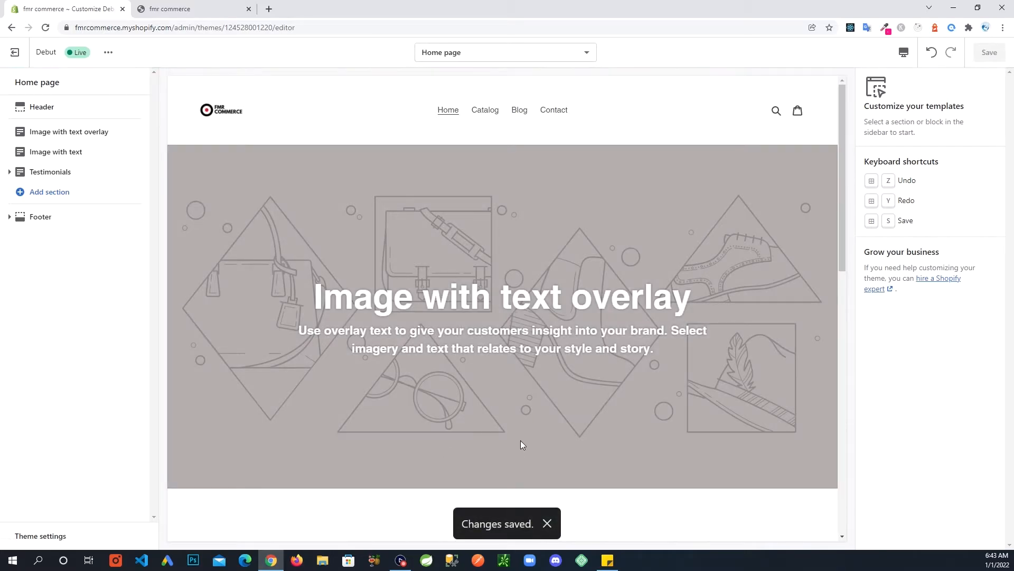
click(185, 8)
click(45, 27)
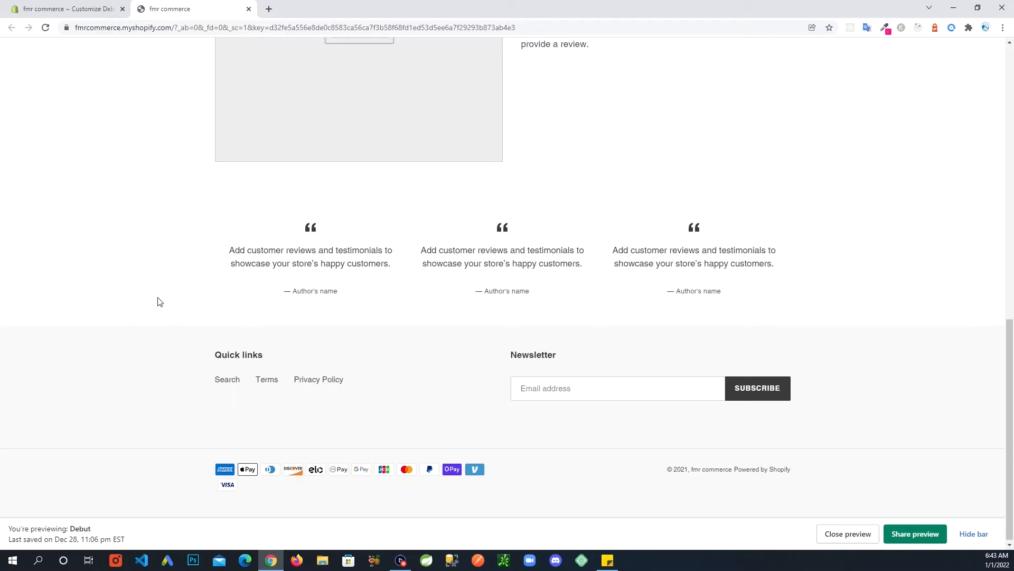
scroll(158, 301, up, 1)
scroll(156, 309, down, 1)
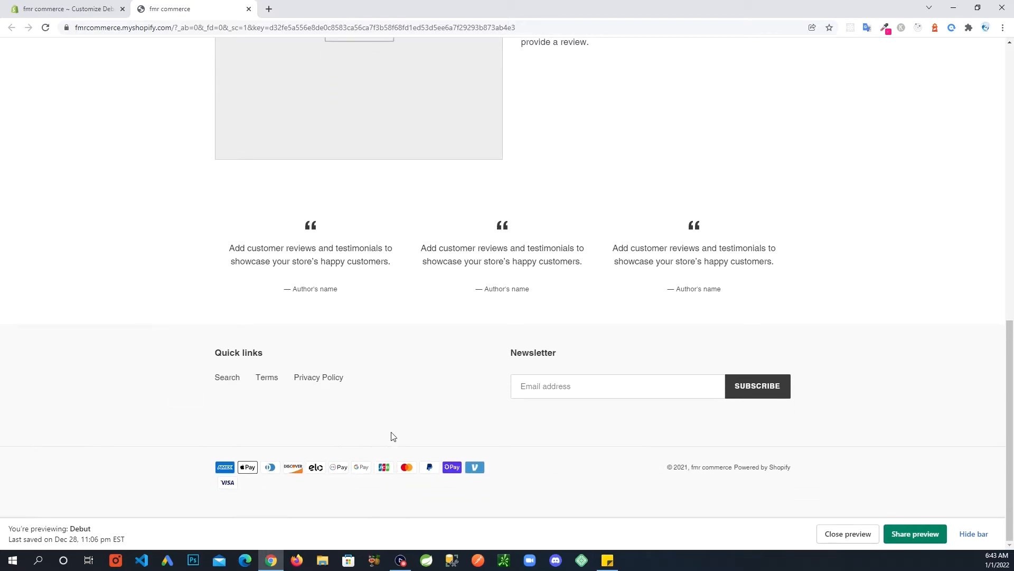
scroll(393, 436, up, 7)
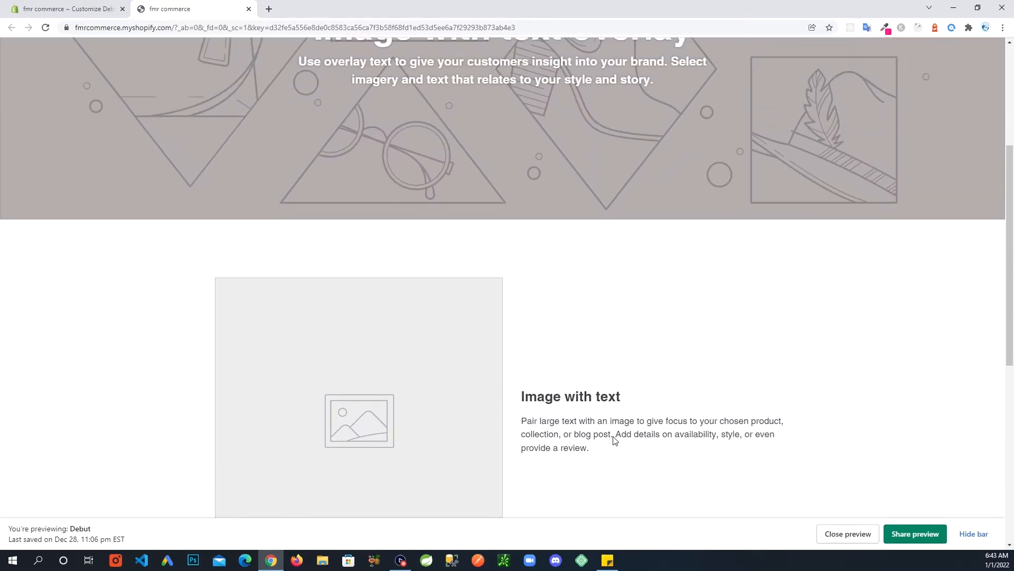
scroll(614, 439, up, 4)
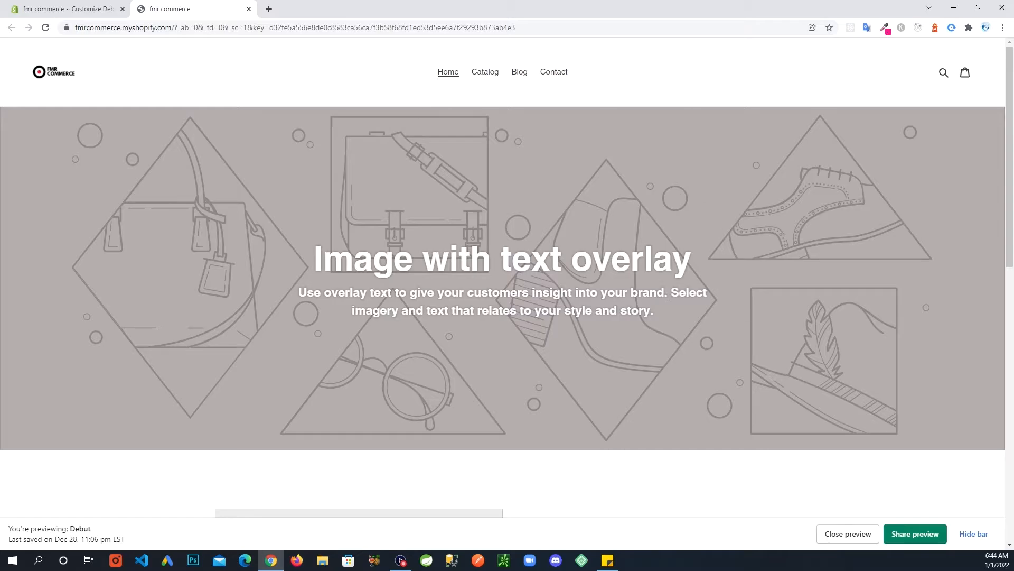
scroll(669, 298, down, 9)
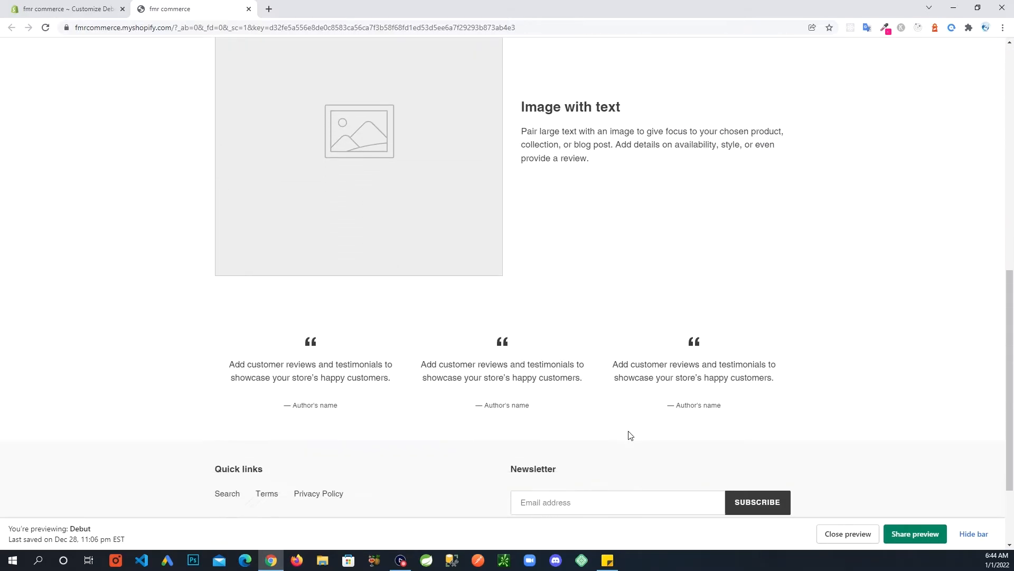
scroll(613, 428, down, 2)
scroll(464, 421, up, 11)
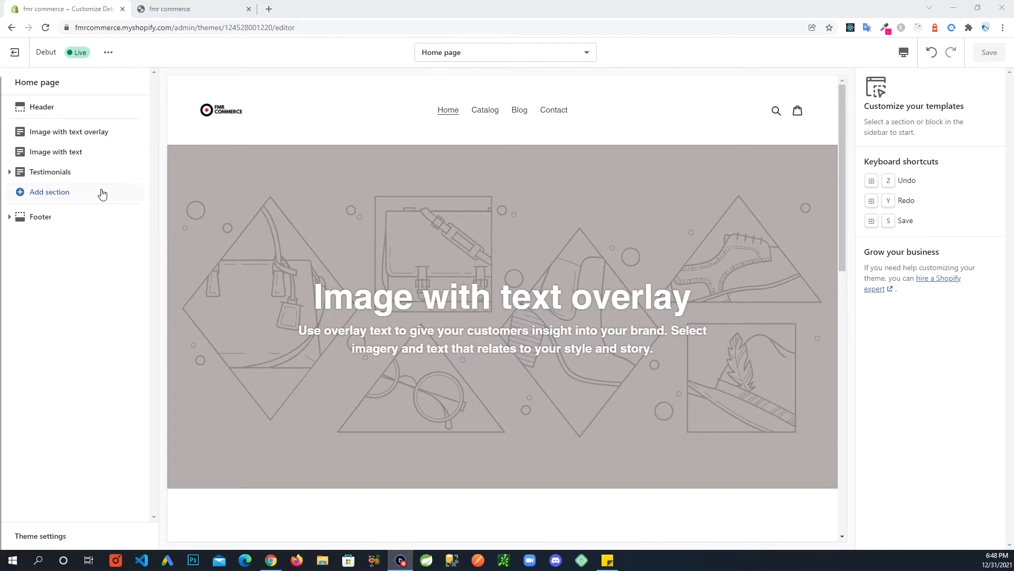
Start uploading a new image from the computer for the Image with text overlay section.
click(75, 132)
click(75, 132)
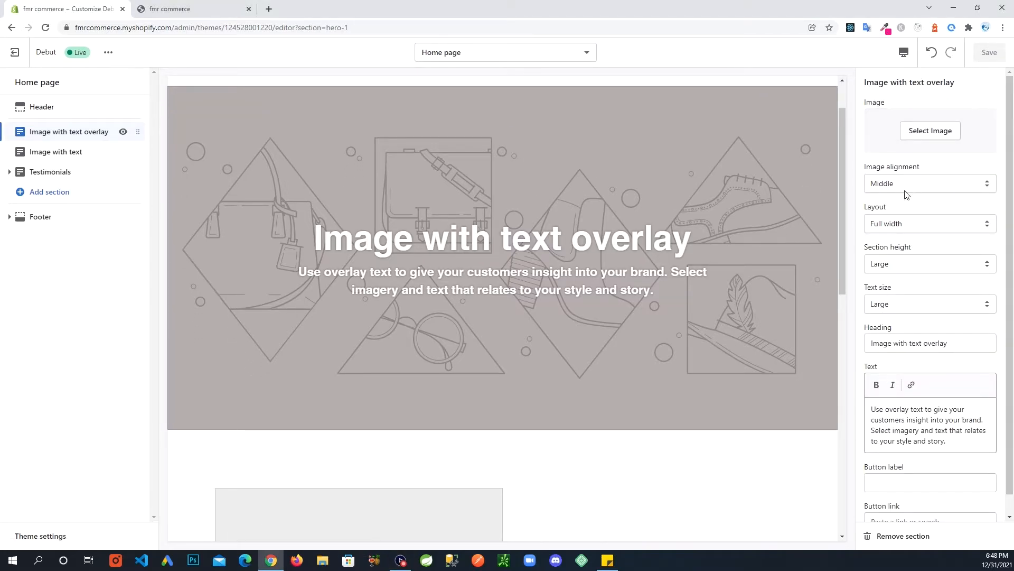
click(919, 132)
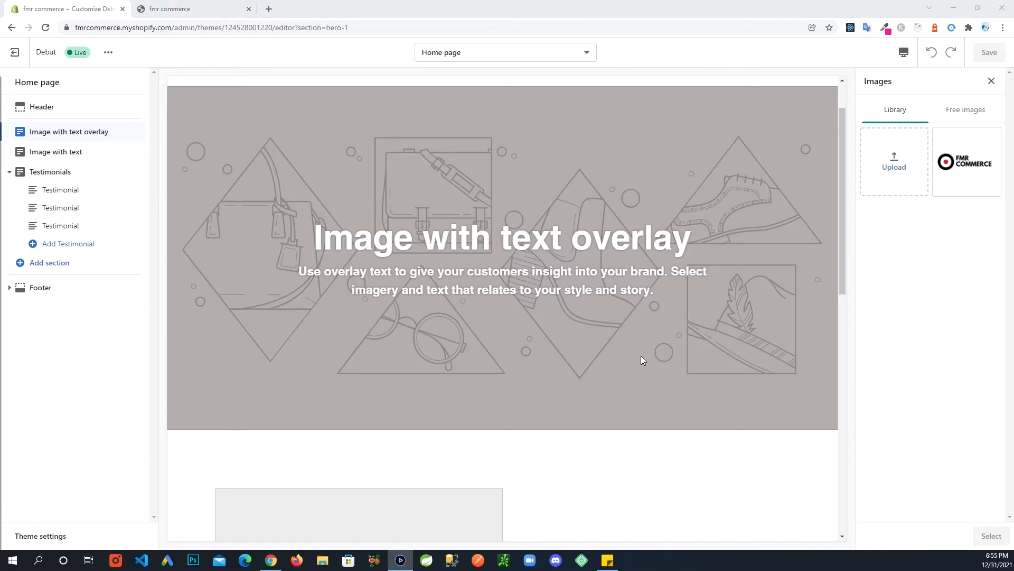
click(899, 158)
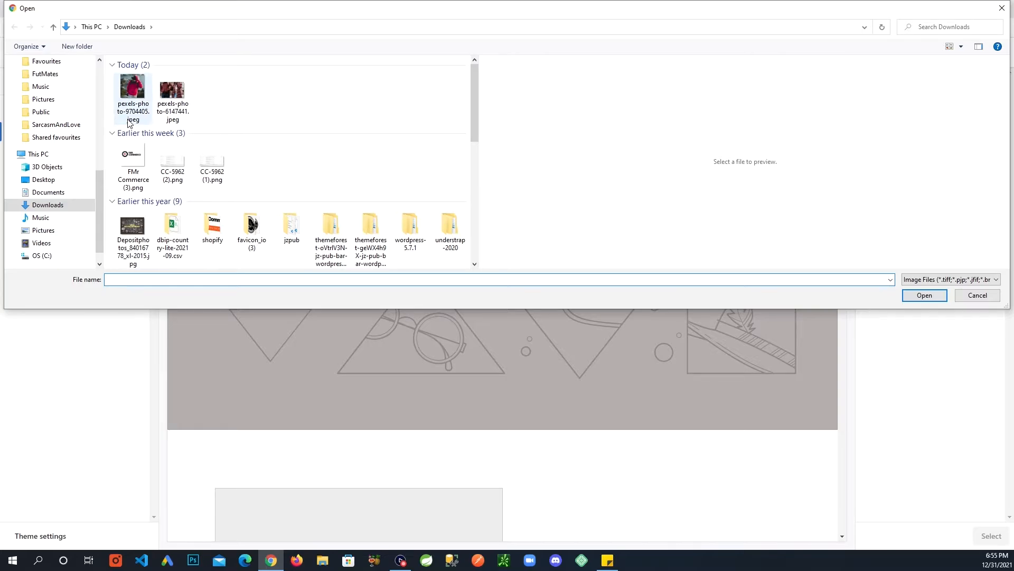
Upload pexels-photo-6147441.jpeg as the overlay banner image and save the theme.
click(176, 86)
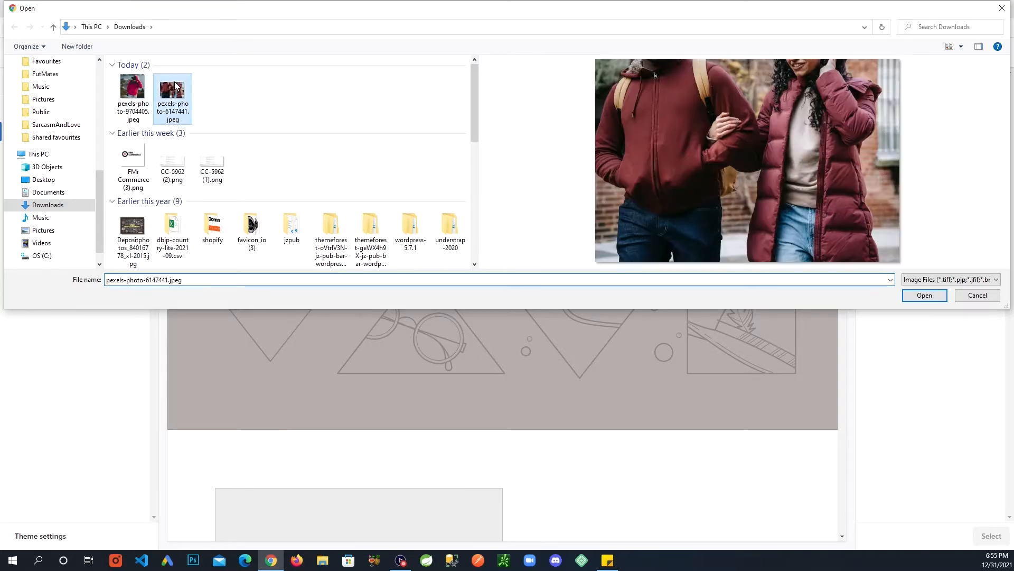
click(931, 298)
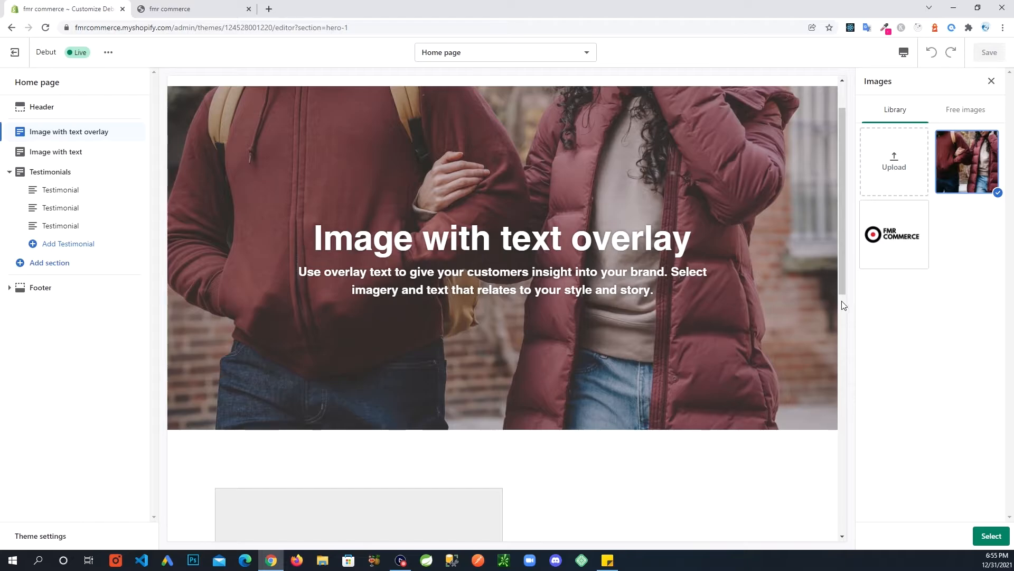
click(980, 541)
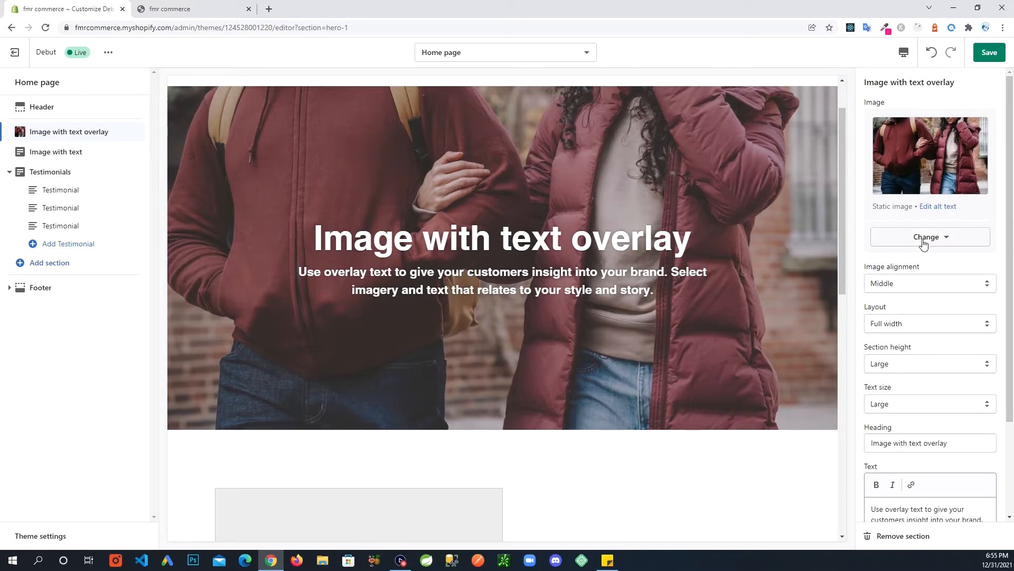
click(985, 53)
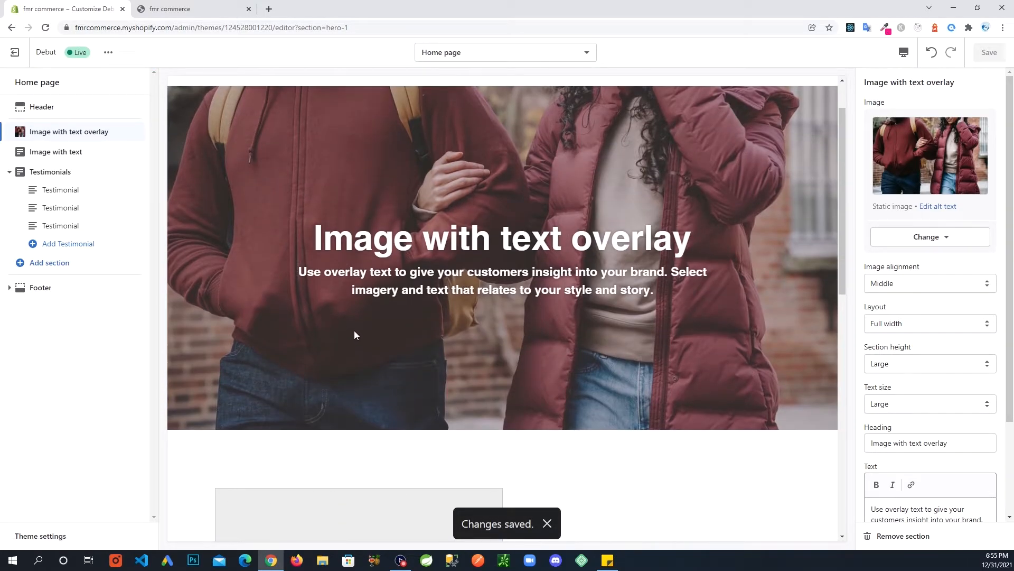
click(548, 523)
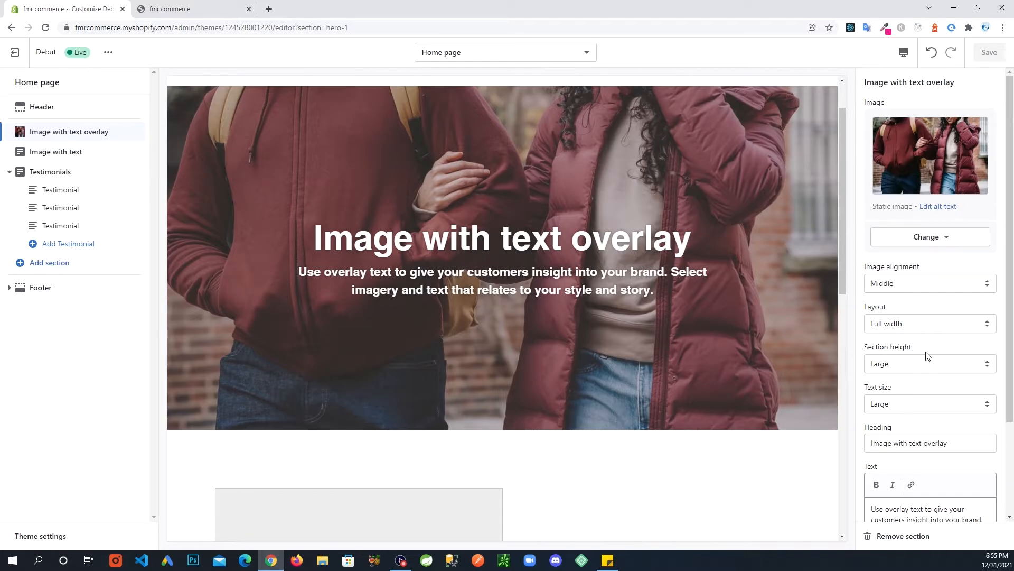
scroll(922, 351, down, 1)
Change the banner heading to 'Winter Collection Is Here!' with correct capitalisation.
scroll(922, 350, down, 1)
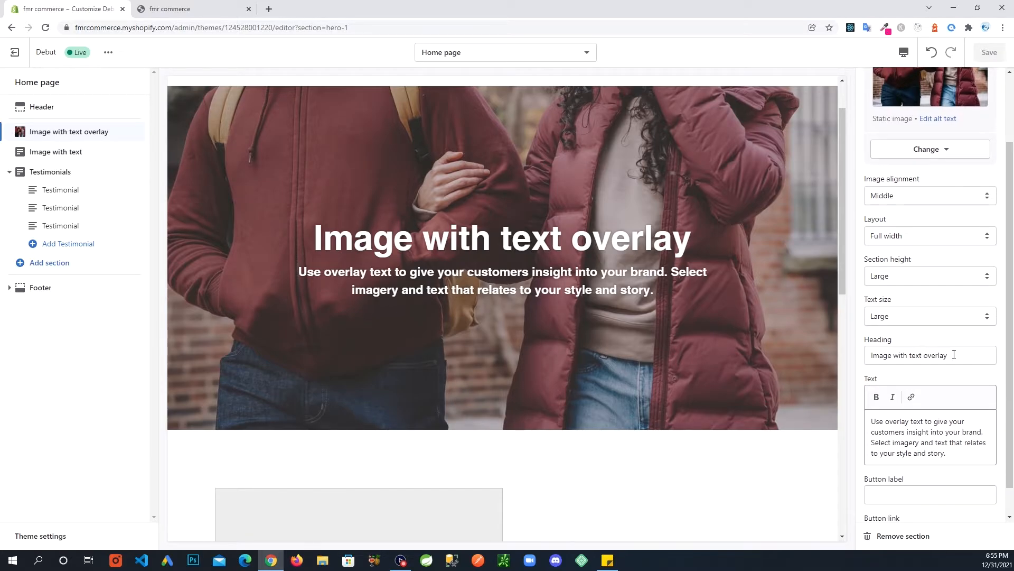
drag(954, 355, 872, 356)
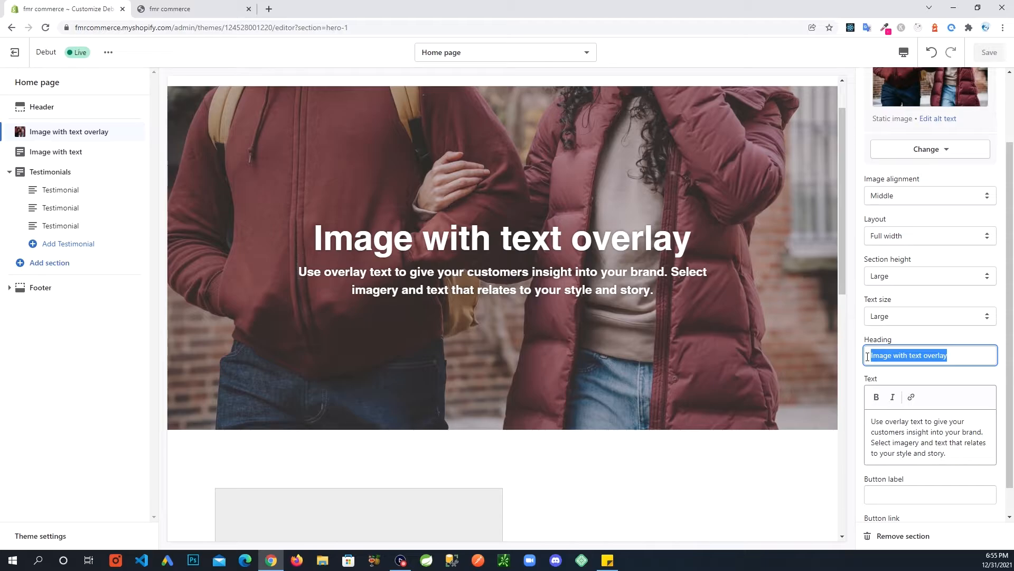
text(W)
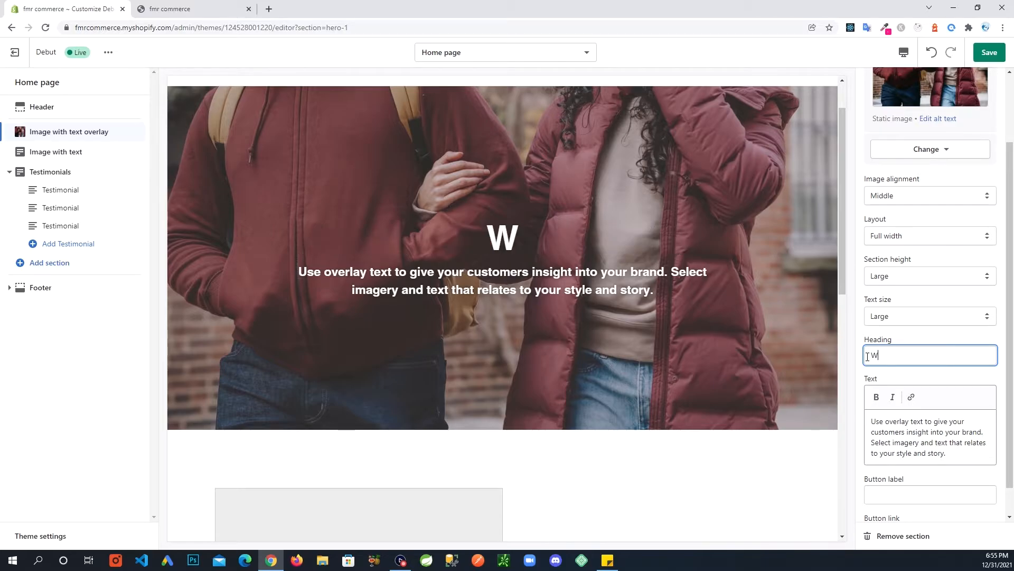
text(inter C)
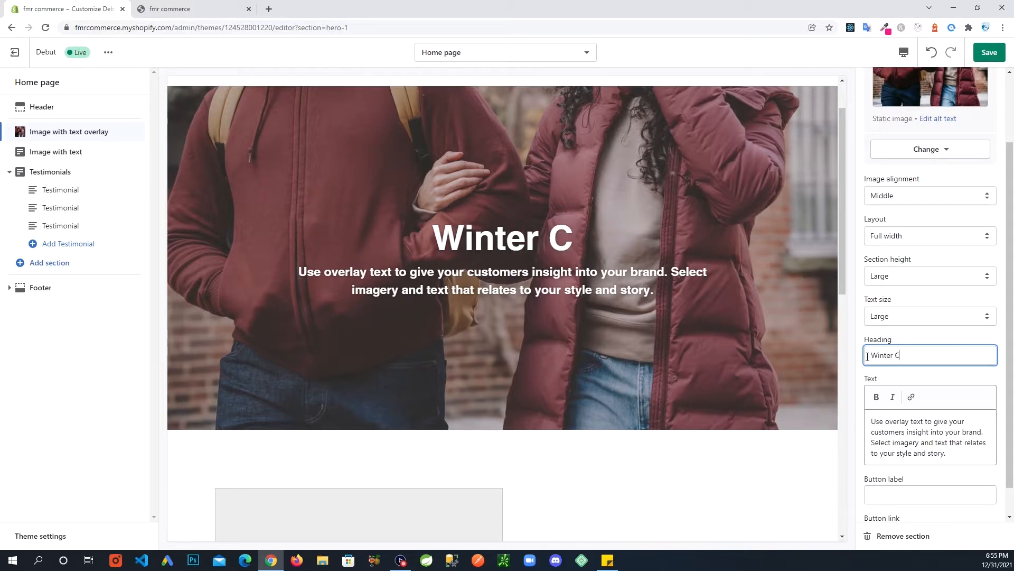
text(ollection )
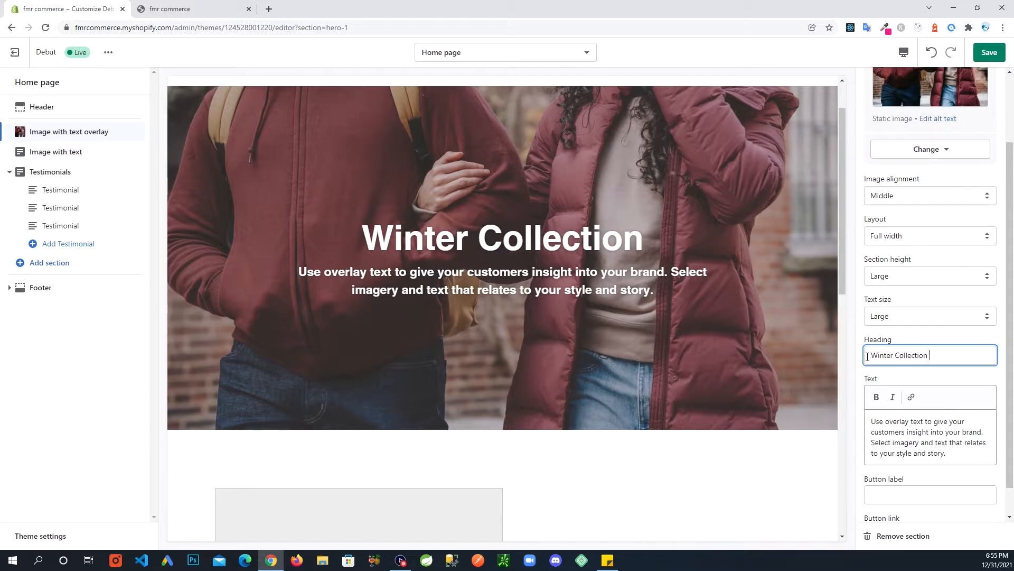
text(is here)
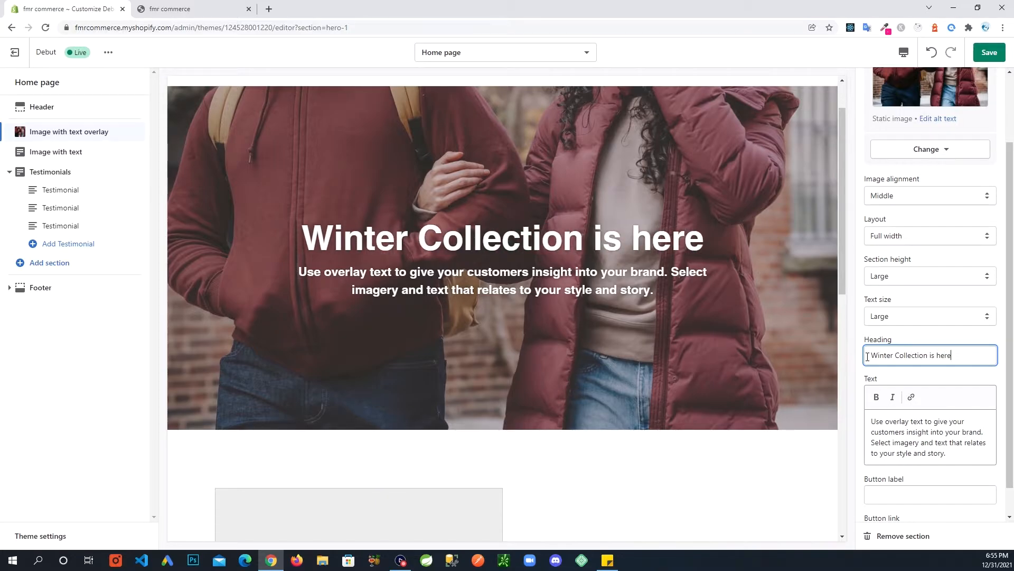
key(BackSpace)
key(BackSpace)
key(BackSpace)
key(BackSpace)
text(He)
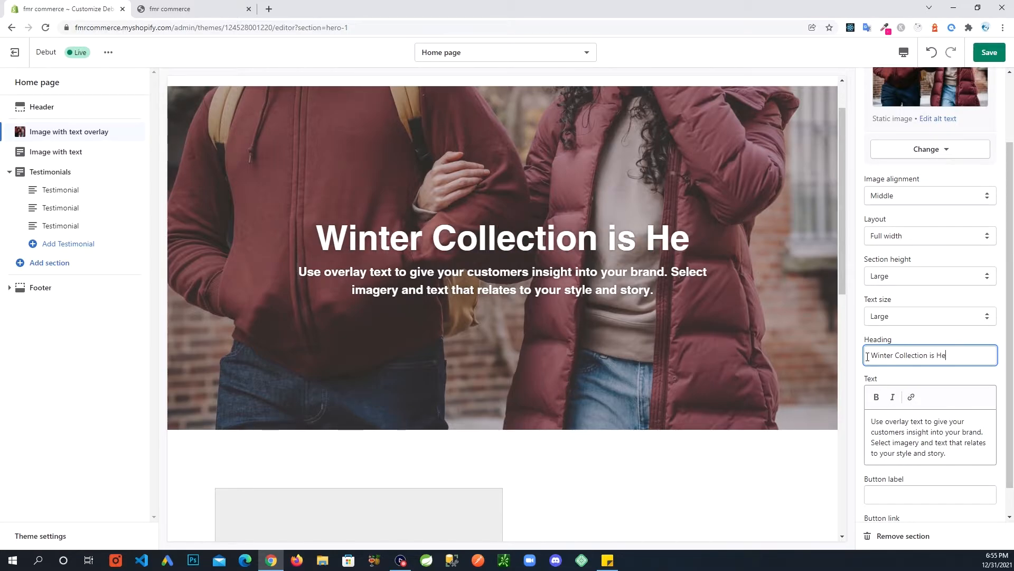
text(re!)
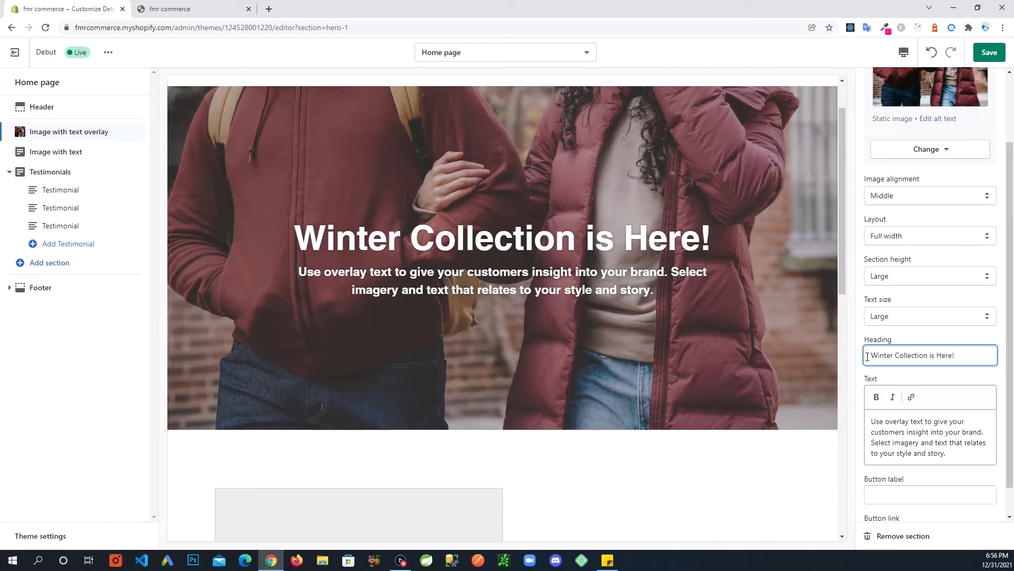
key(Left)
key(Left)
key(Left)
key(Left)
key(Left)
key(Left)
key(BackSpace)
text(I)
drag(947, 454, 844, 419)
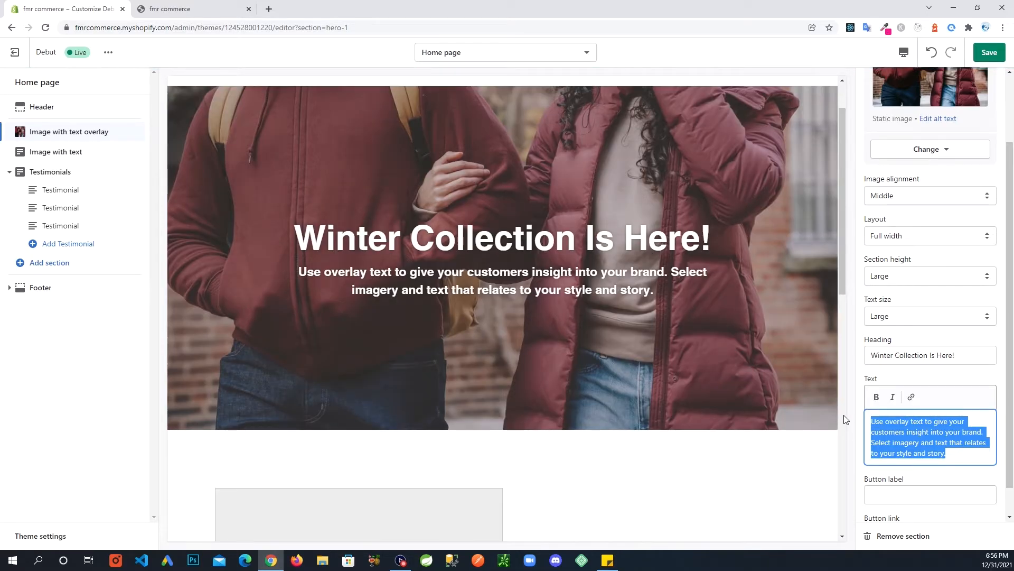
Enter 'Checkout our winter collection.' as the banner's subtext.
text(Ch)
text(e)
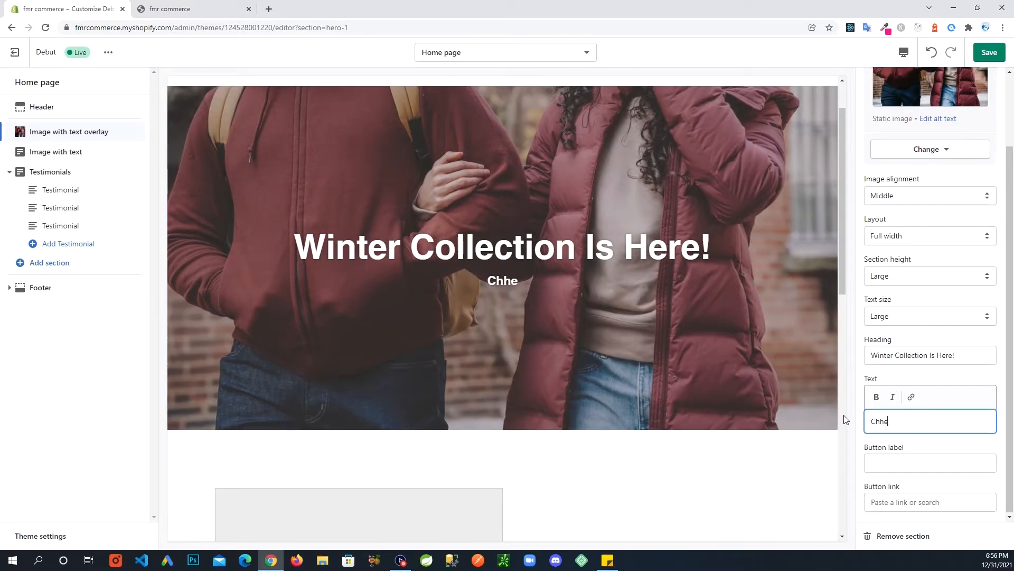
text(ckout our winter )
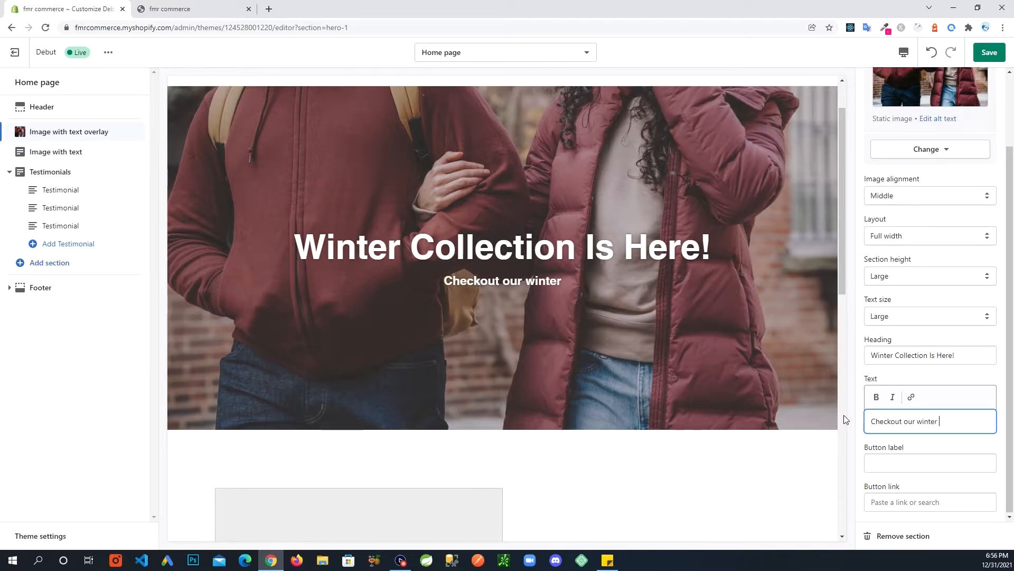
text(collection)
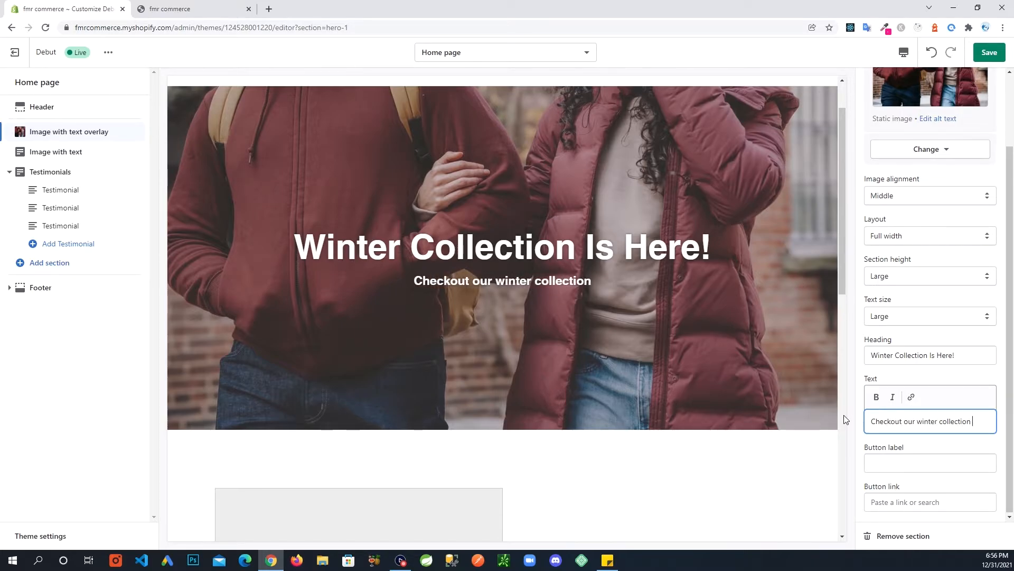
text(.)
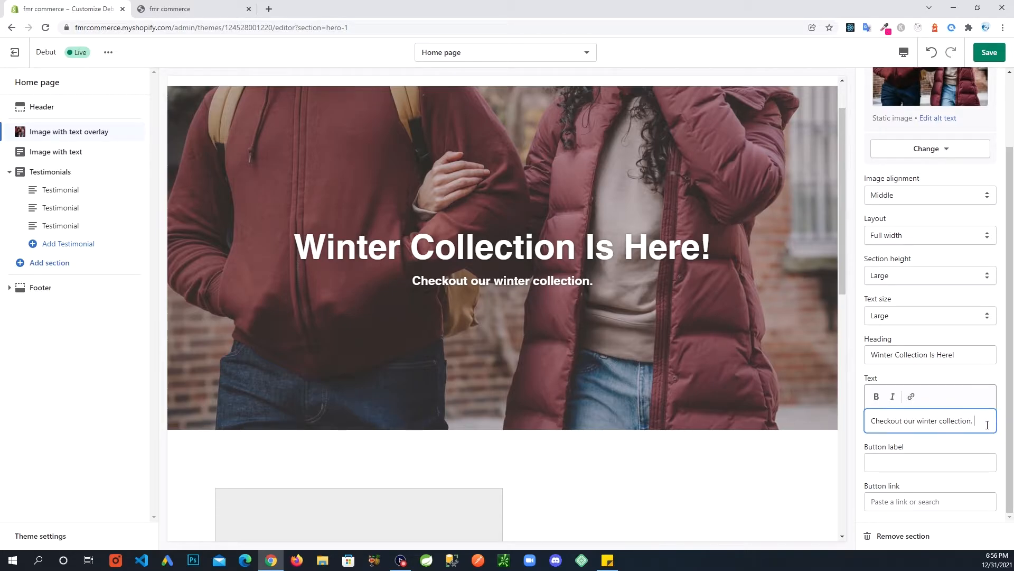
click(1010, 410)
Add a 'Shop Now' button to the hero banner linked to the Contact page.
click(903, 463)
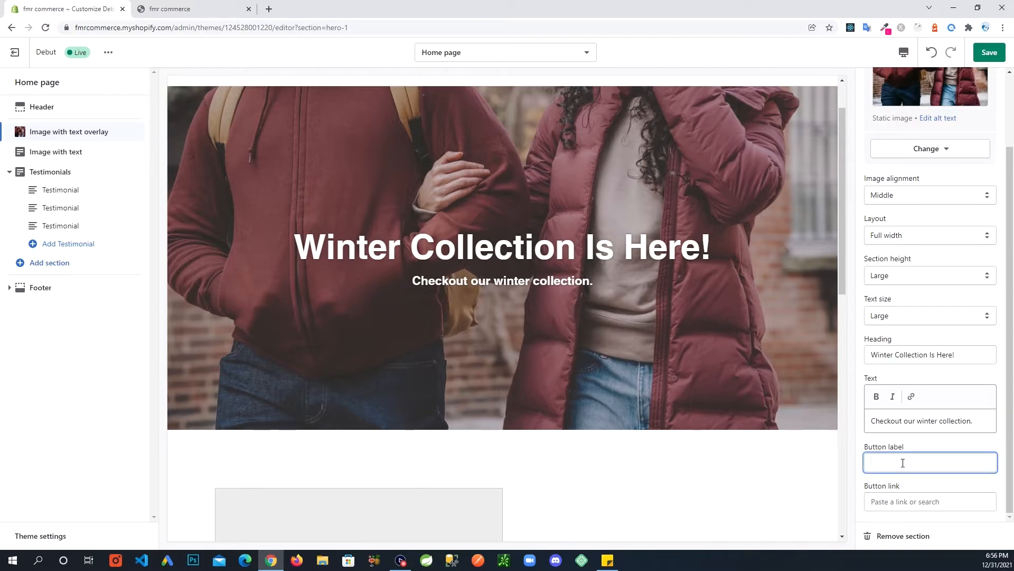
text(Shop Now)
click(1013, 306)
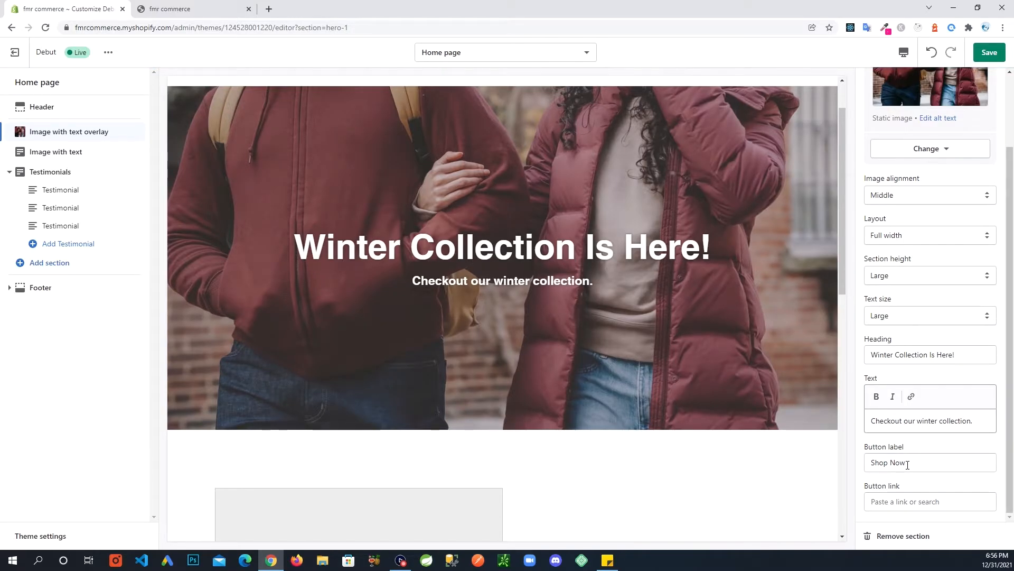
click(913, 499)
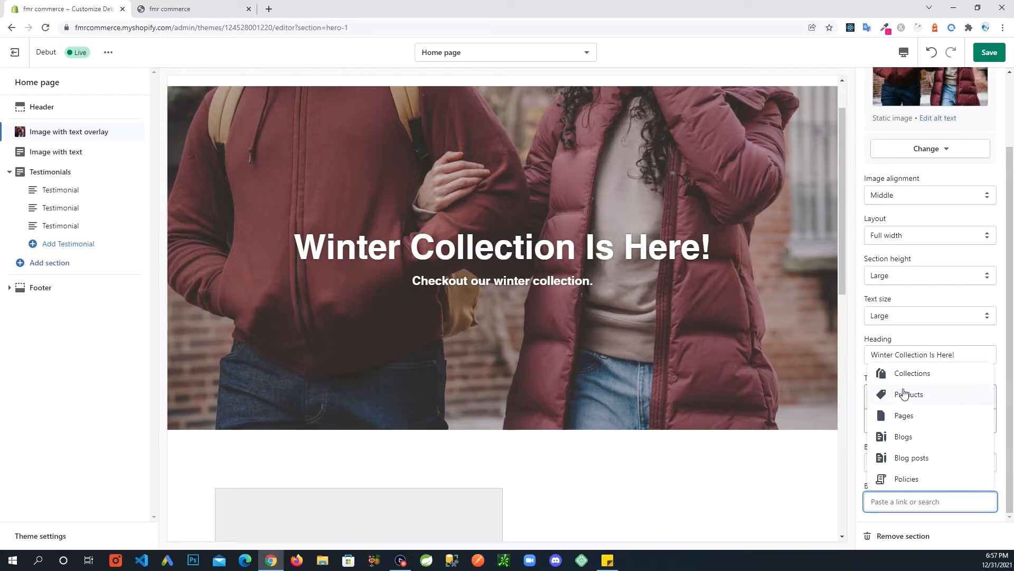
click(887, 419)
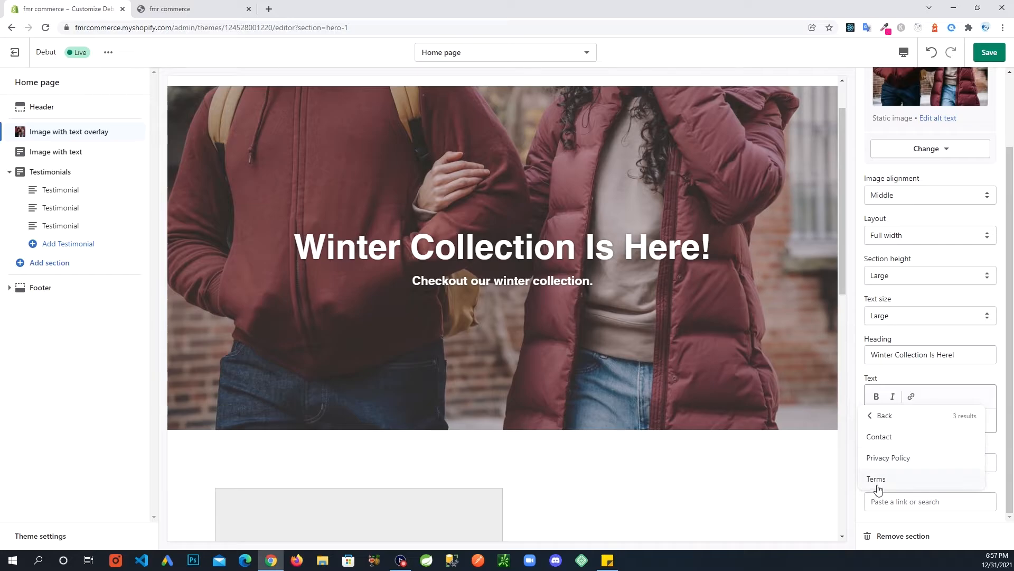
click(888, 442)
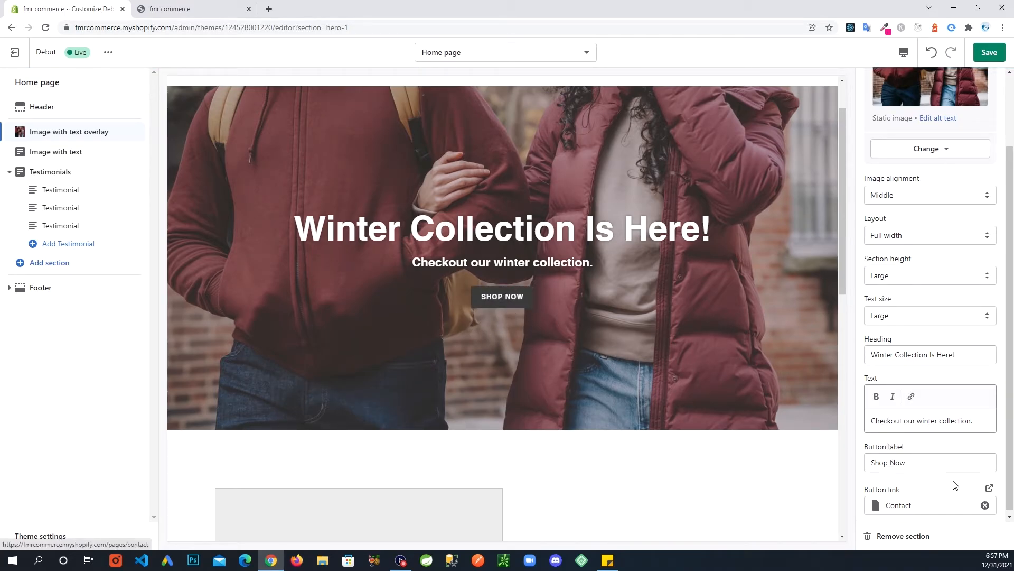
scroll(956, 498, down, 1)
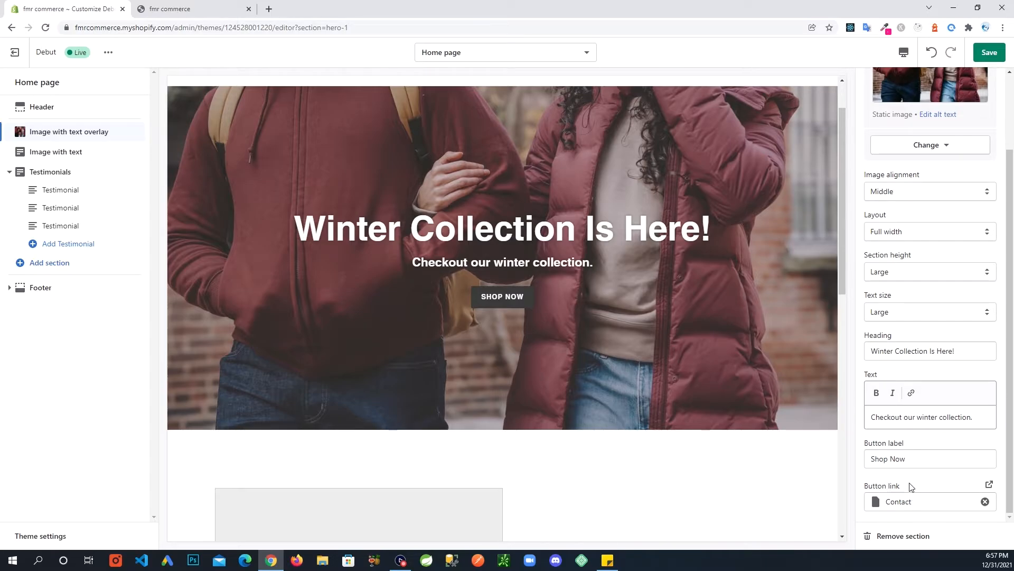
scroll(957, 502, up, 2)
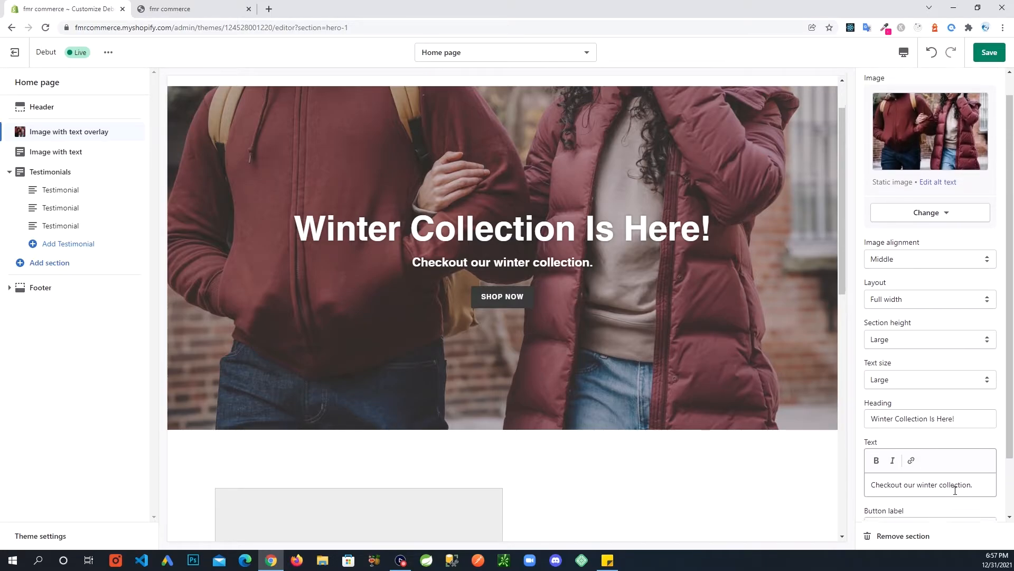
scroll(956, 490, down, 2)
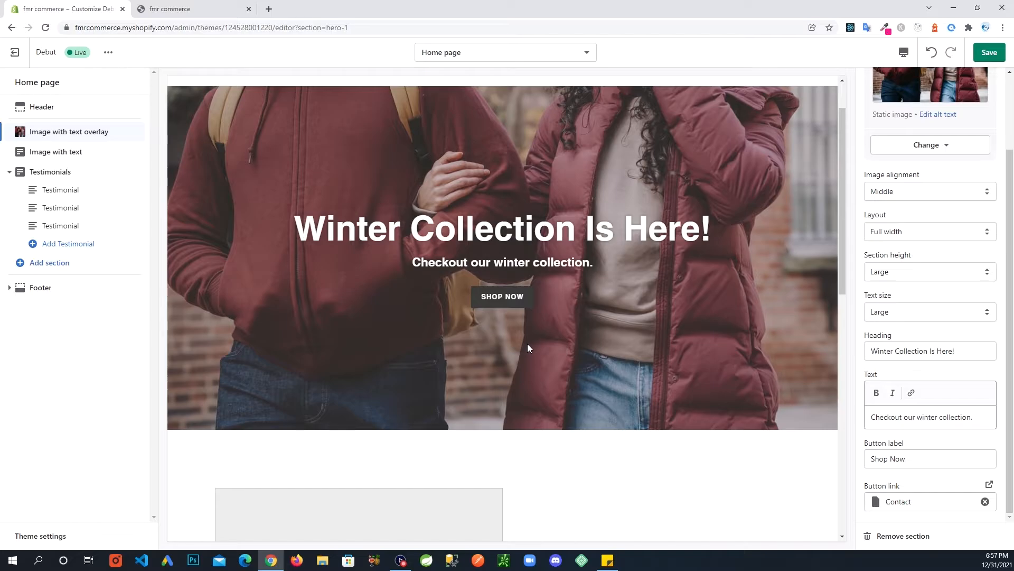
Clear the hero button's label and Contact link, then save the theme.
triple_click(913, 458)
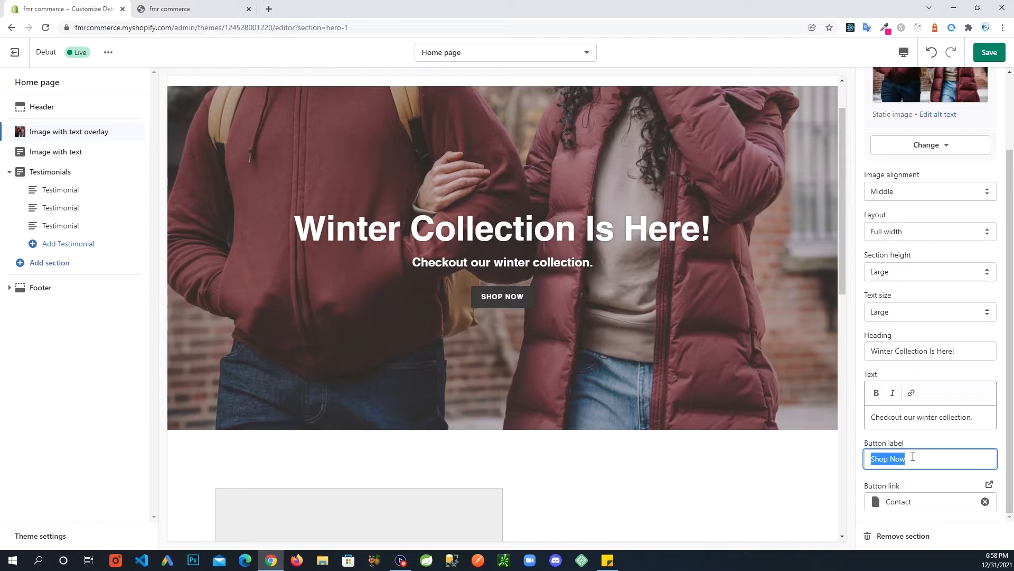
key(BackSpace)
click(985, 501)
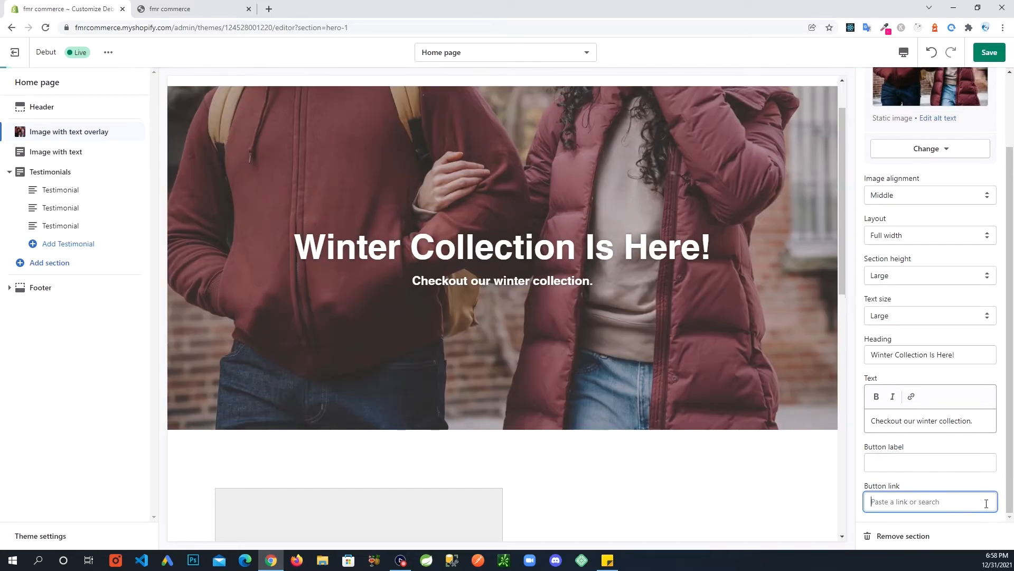
click(1005, 358)
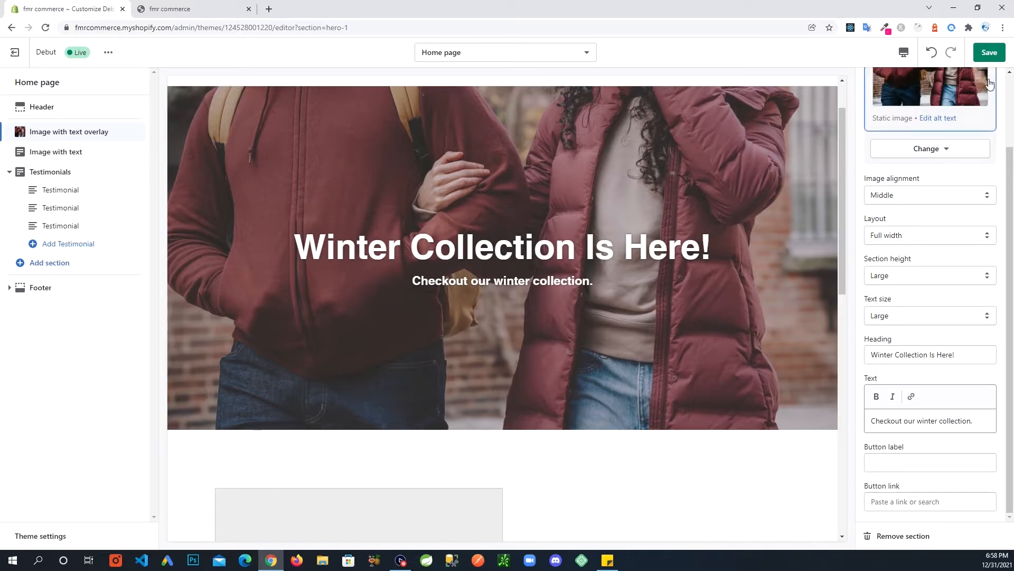
click(992, 56)
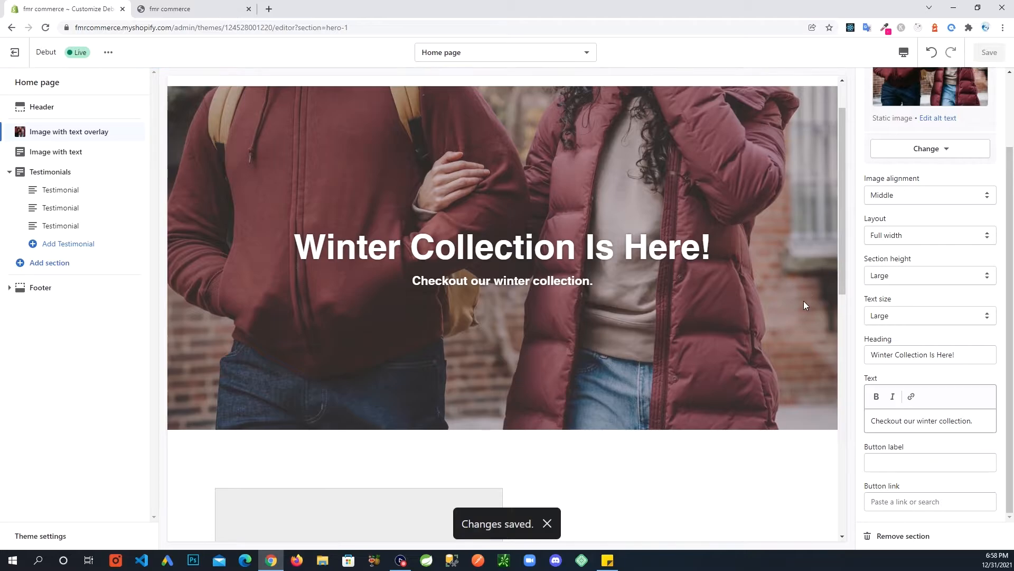
scroll(842, 265, down, 4)
drag(845, 280, 837, 349)
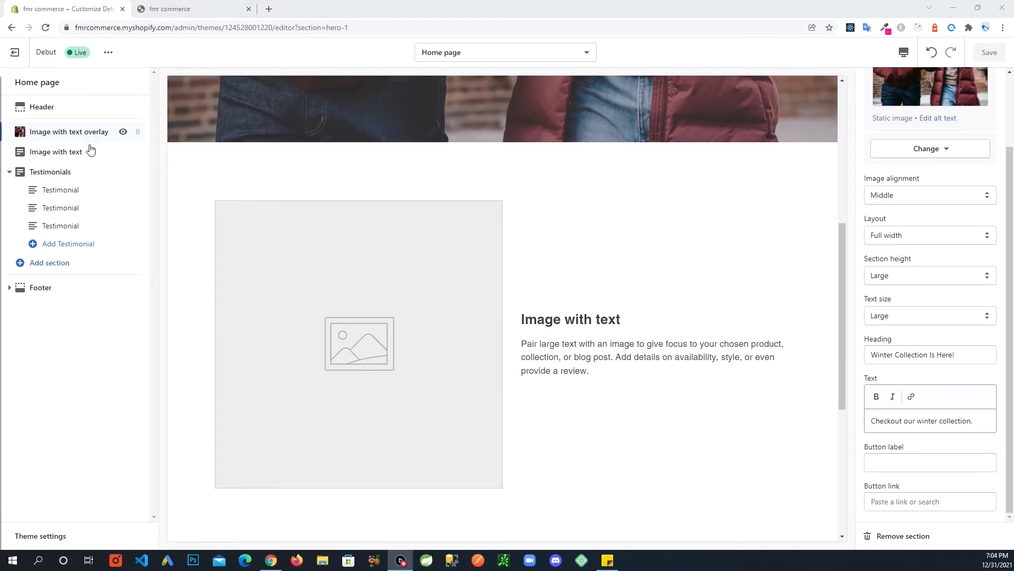
Upload pexels-photo-9704405.jpeg and set it as the Image with text section's photo.
click(79, 153)
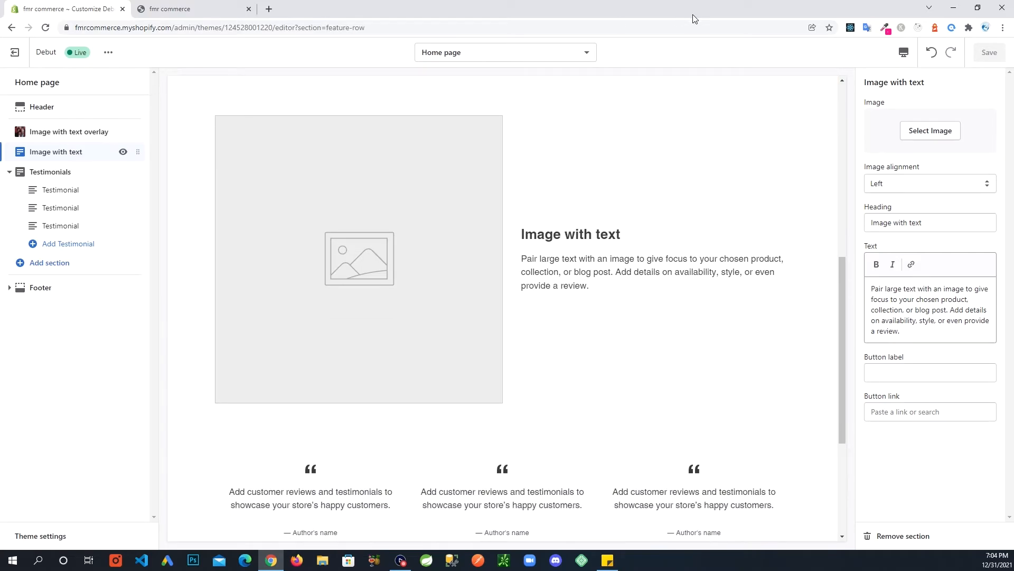
click(936, 136)
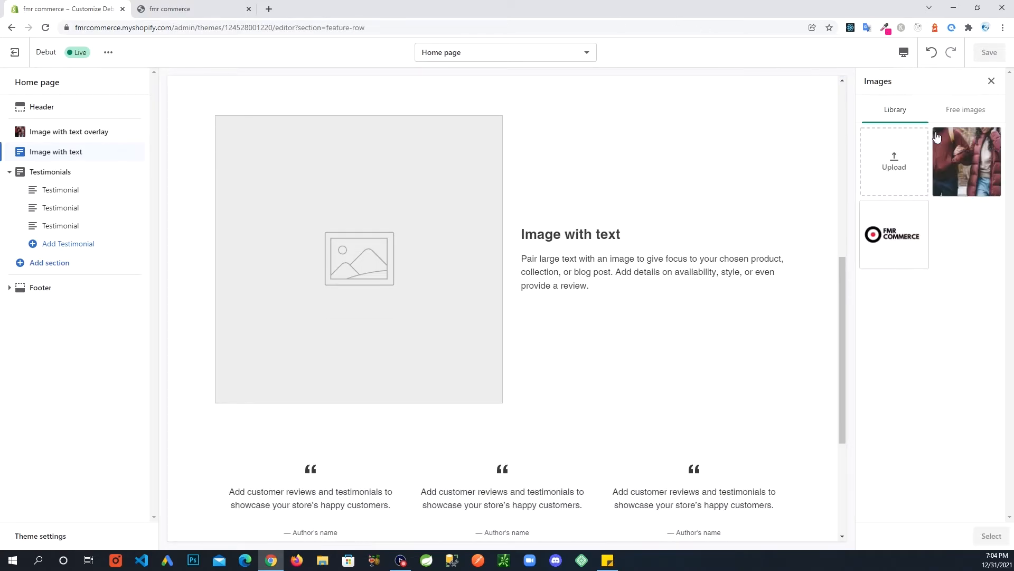
click(892, 168)
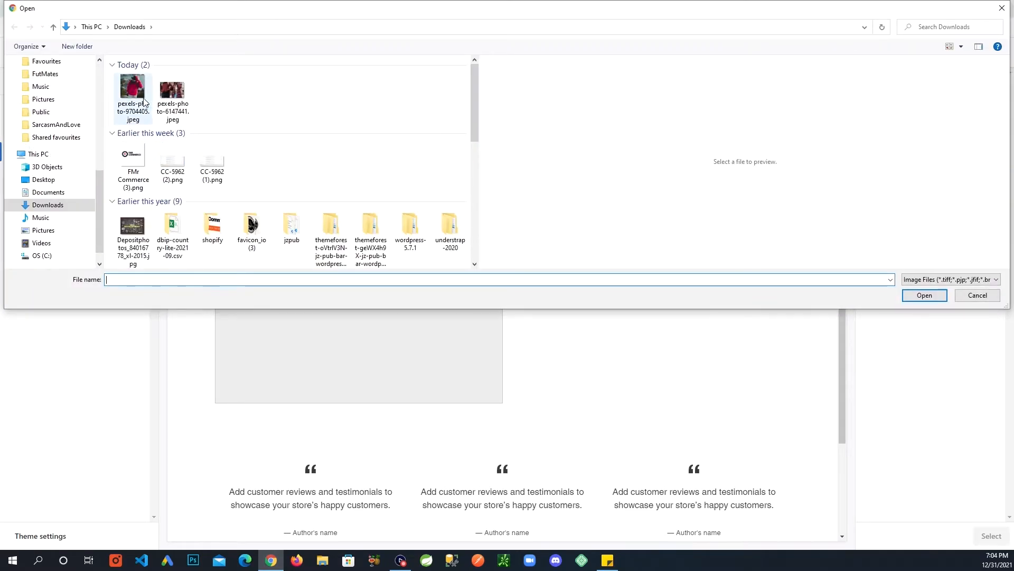
click(129, 91)
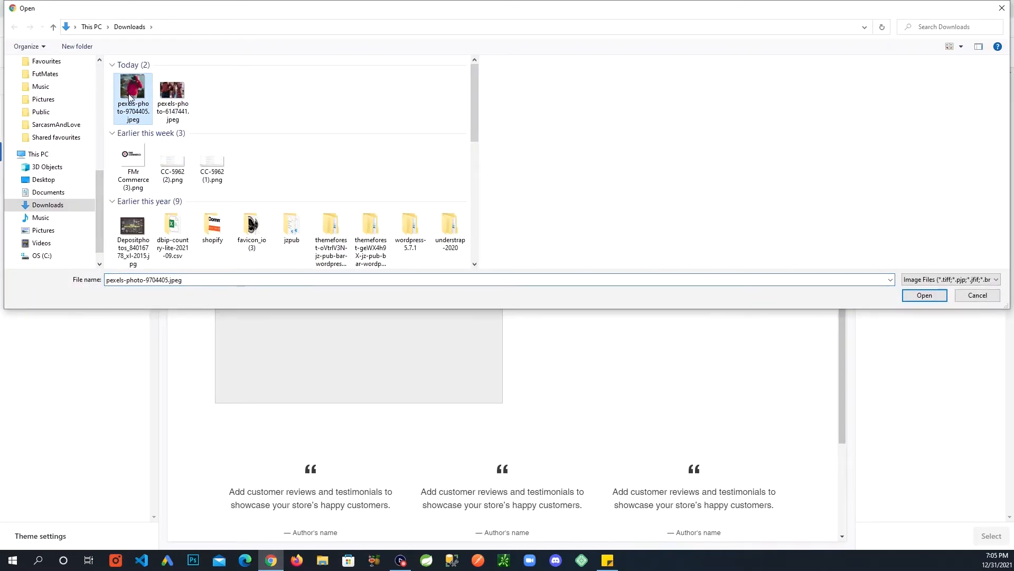
click(913, 295)
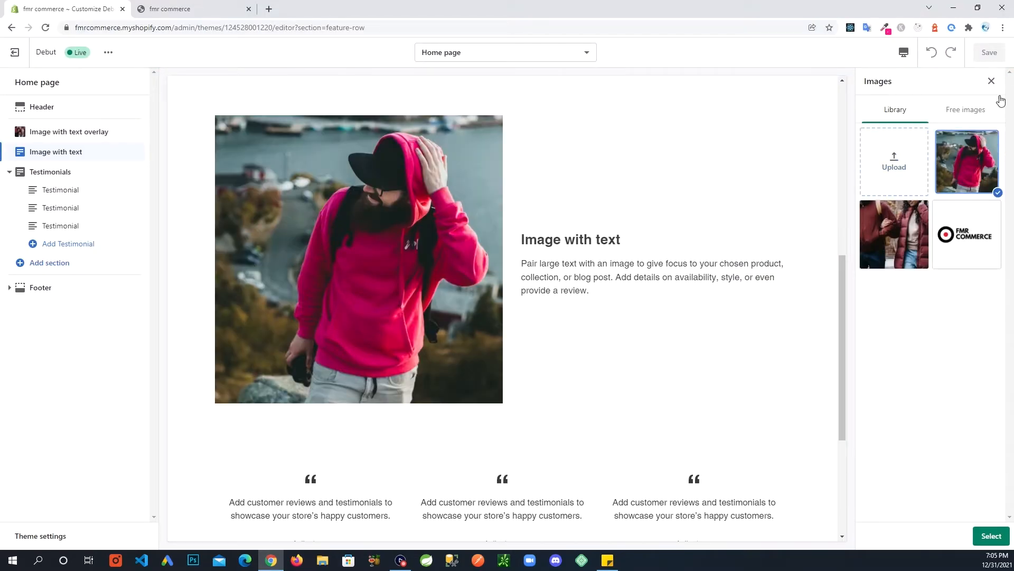
click(971, 164)
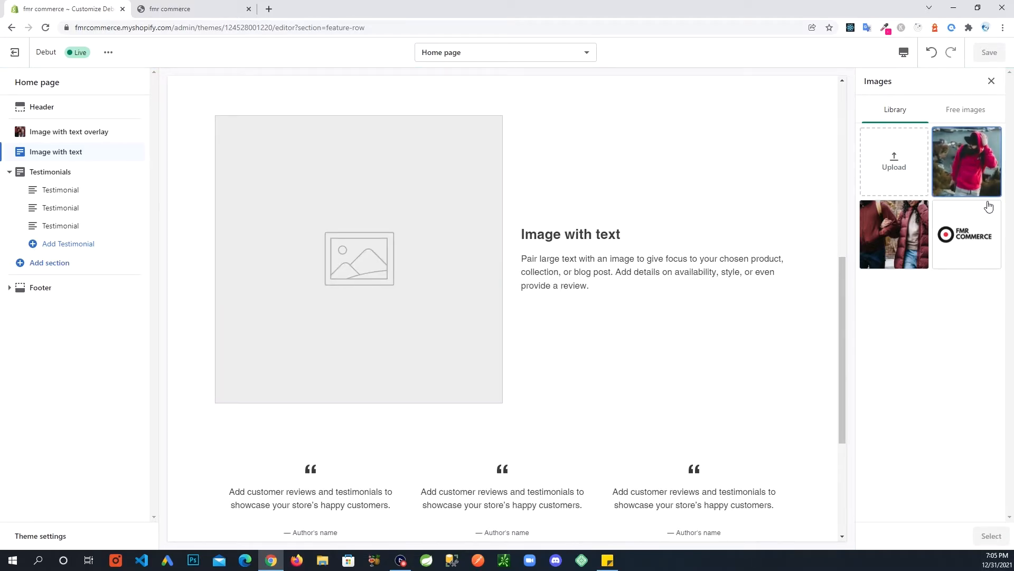
click(959, 159)
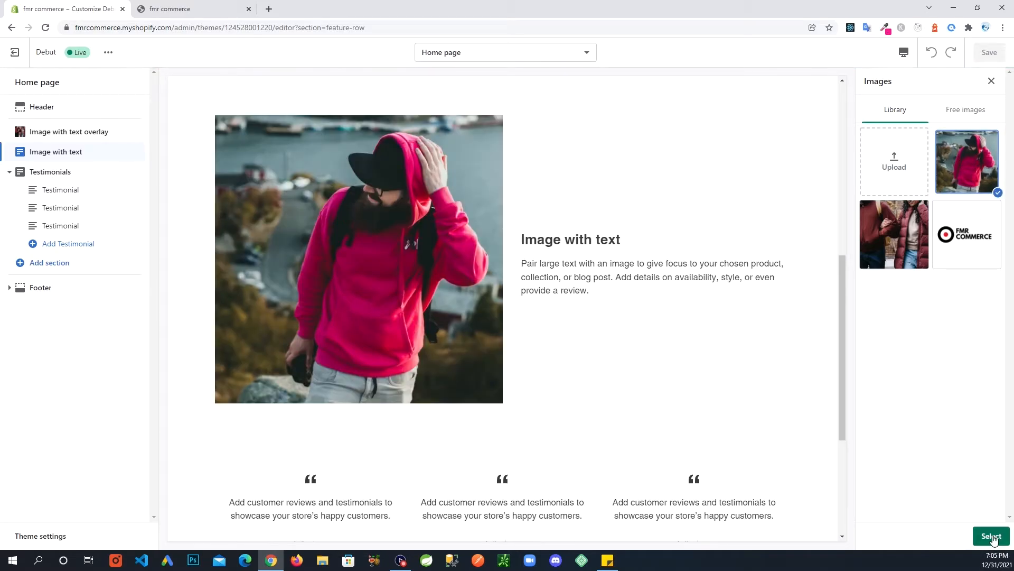
click(993, 537)
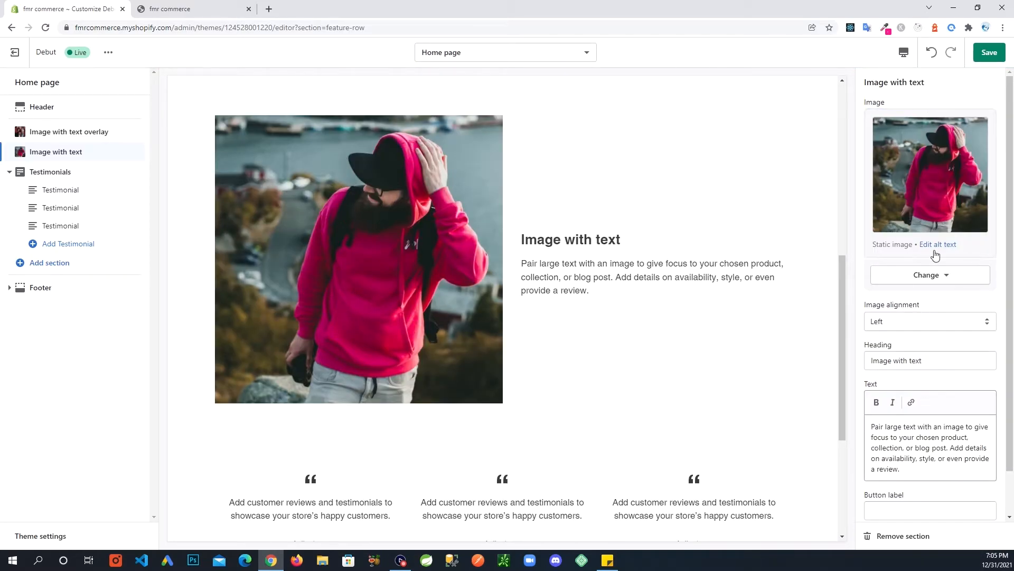
Retitle the section 'Our New Hipster Hoodie' with text 'Available in different colors.' and save.
click(983, 61)
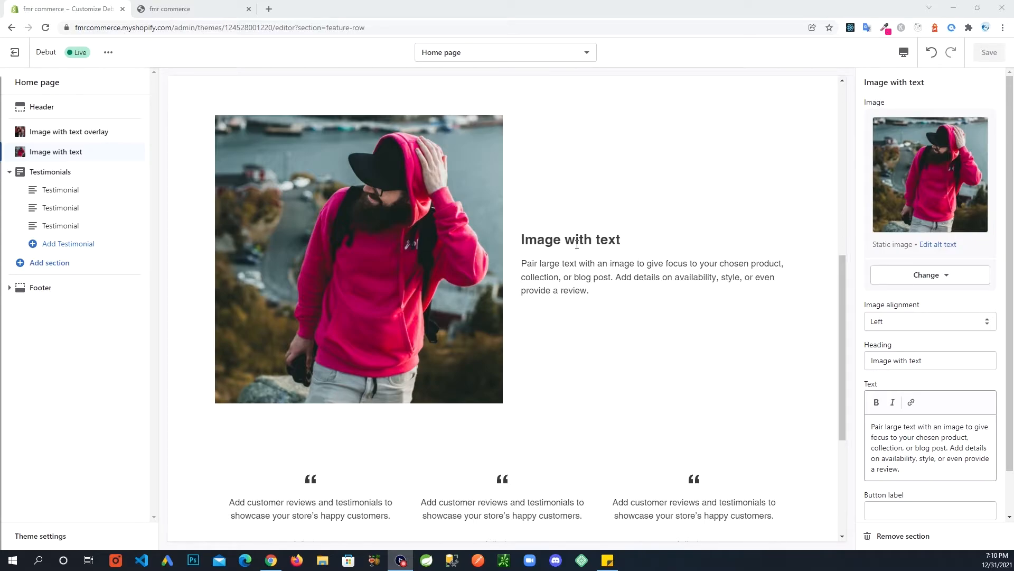
drag(951, 363, 834, 368)
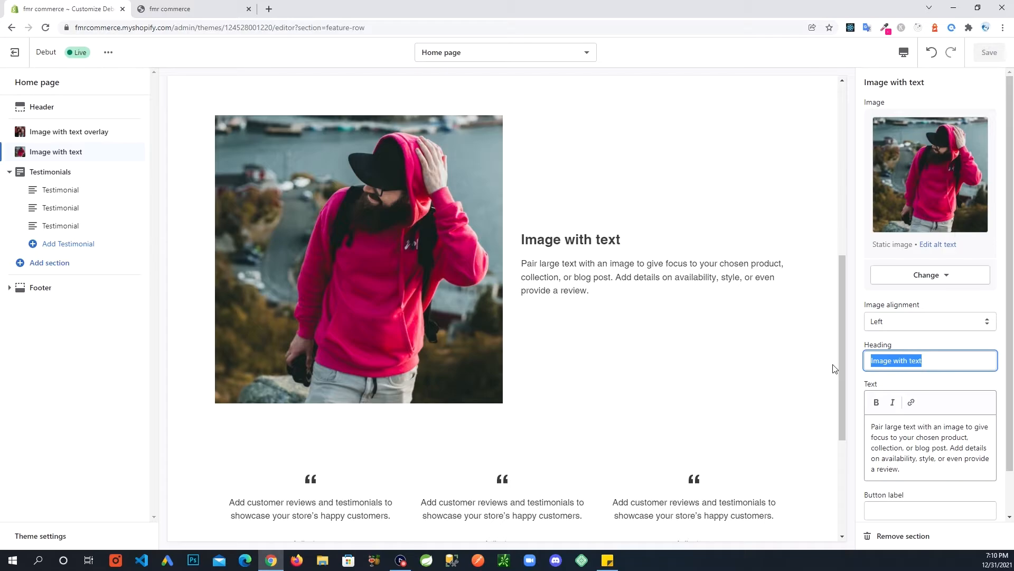
text(O)
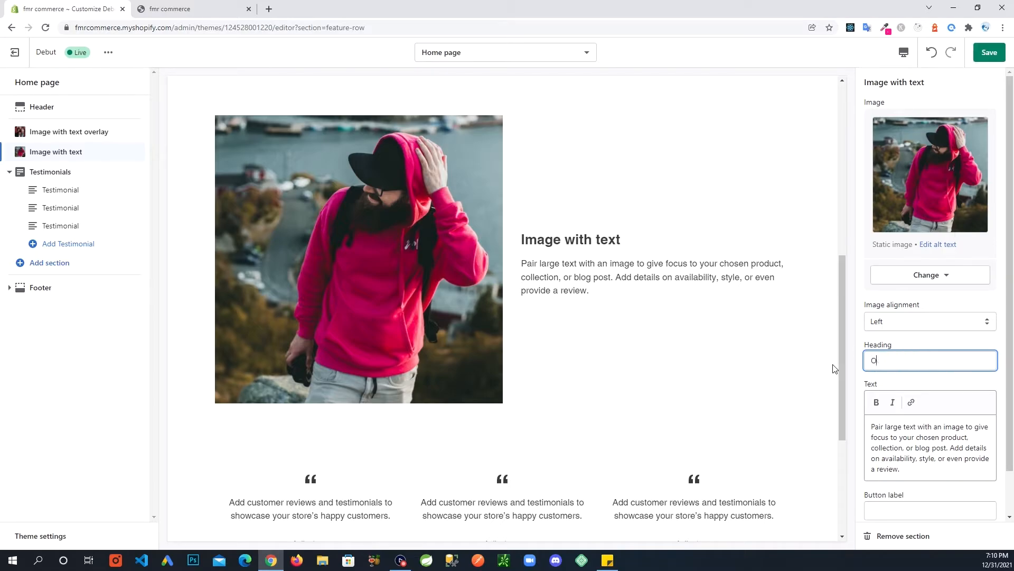
text(Ur New )
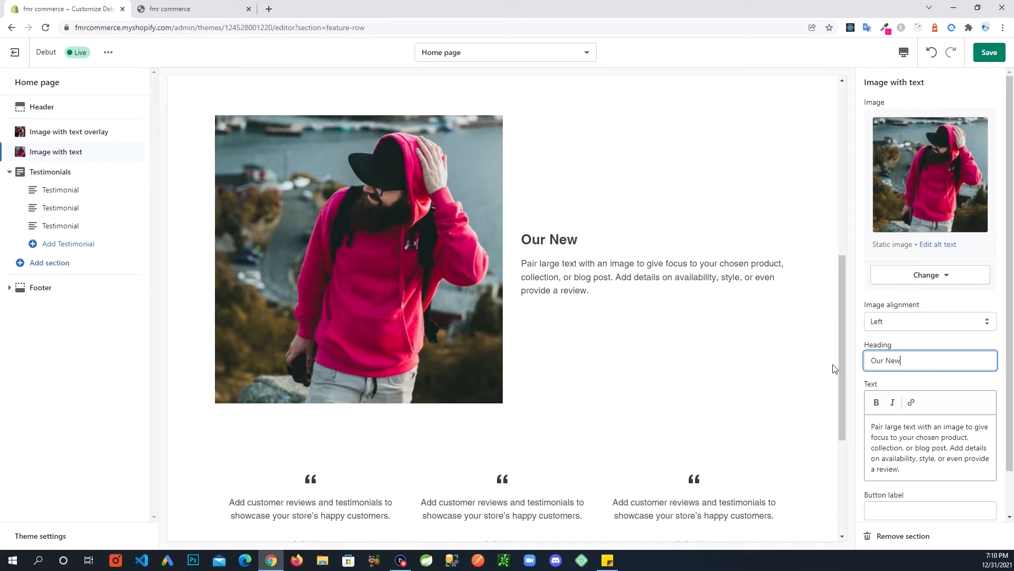
text(Hipster Hoodie)
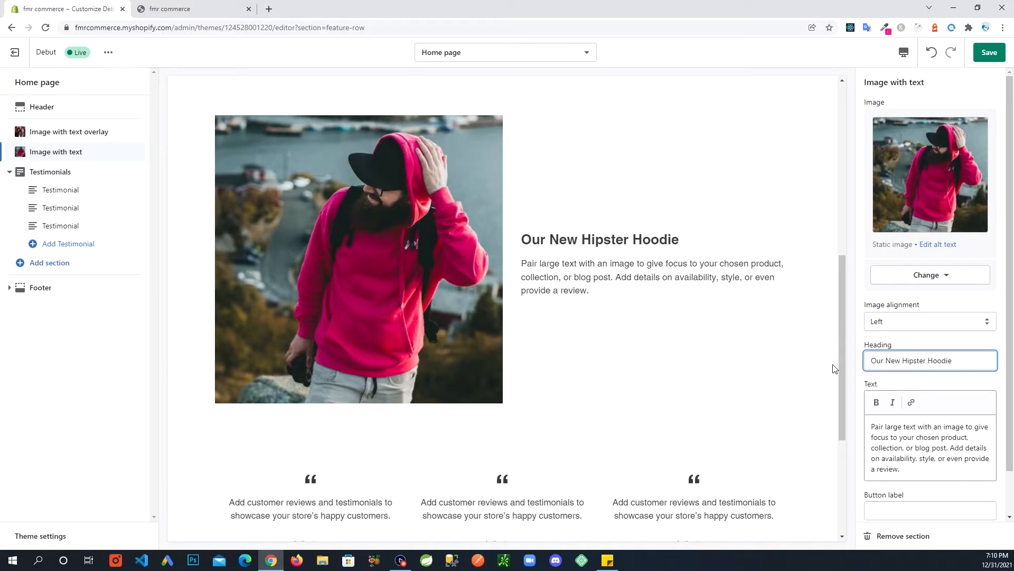
drag(908, 471, 872, 425)
text(Avai)
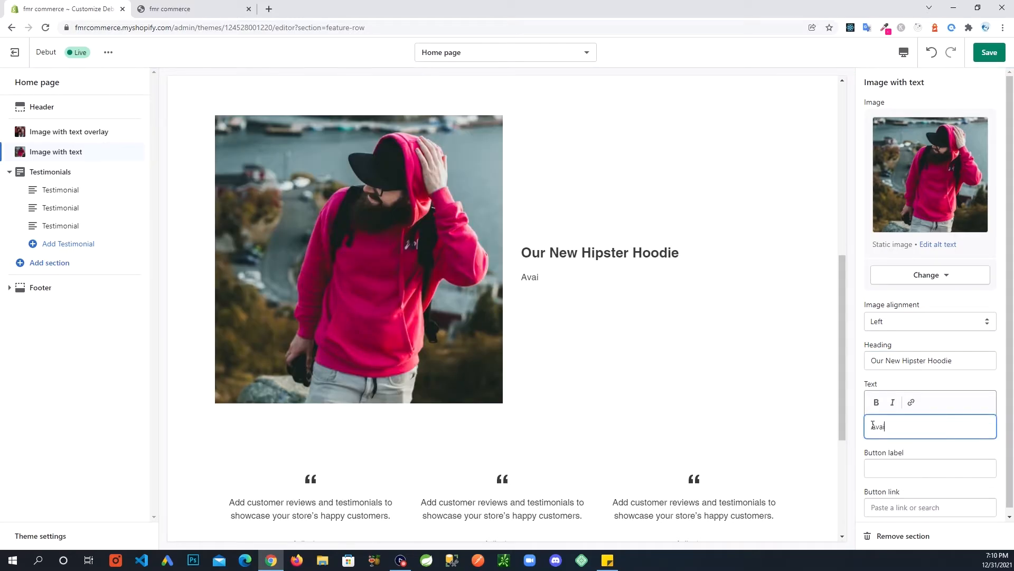
text(lable in different colors.)
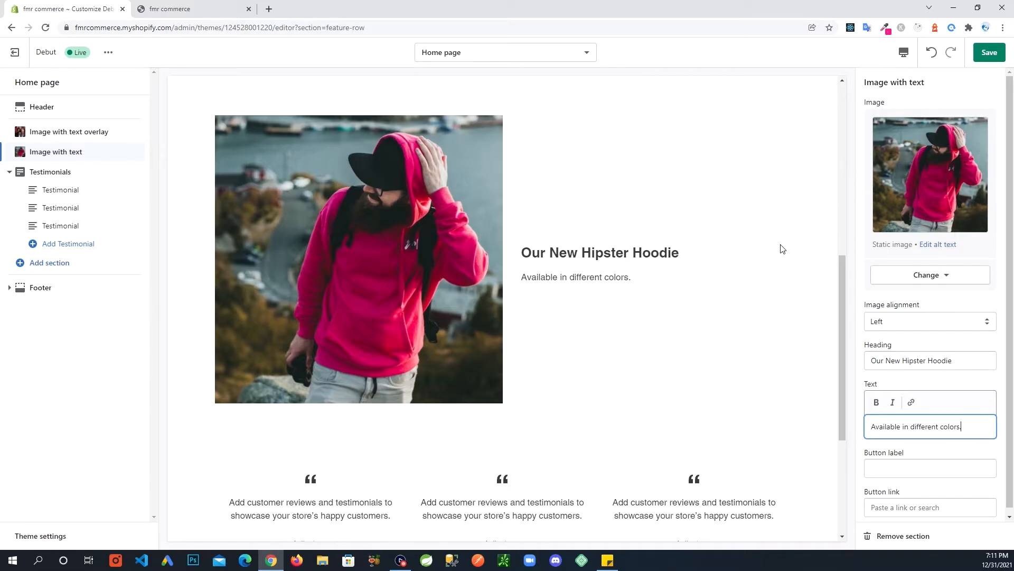
click(980, 62)
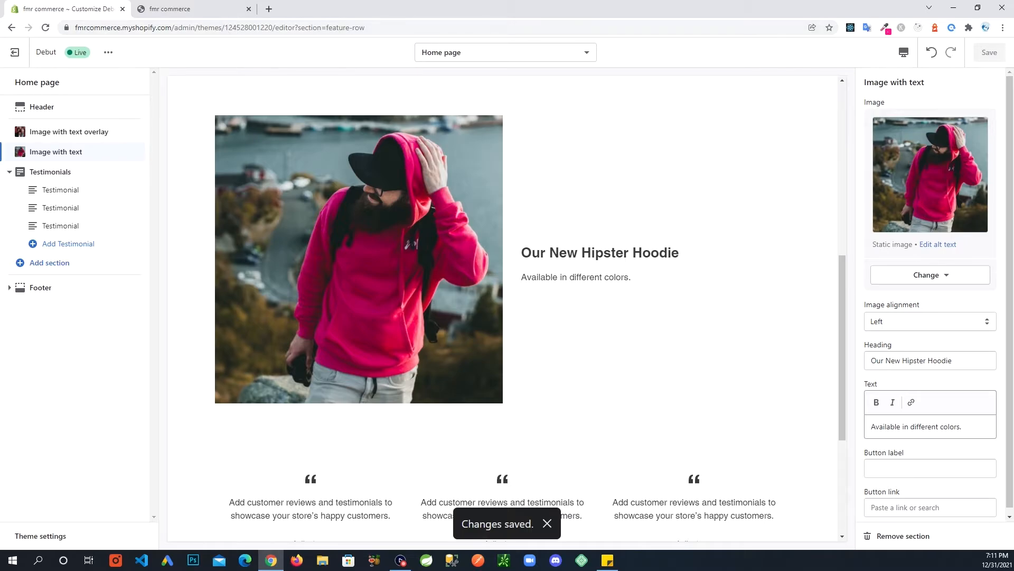
click(180, 9)
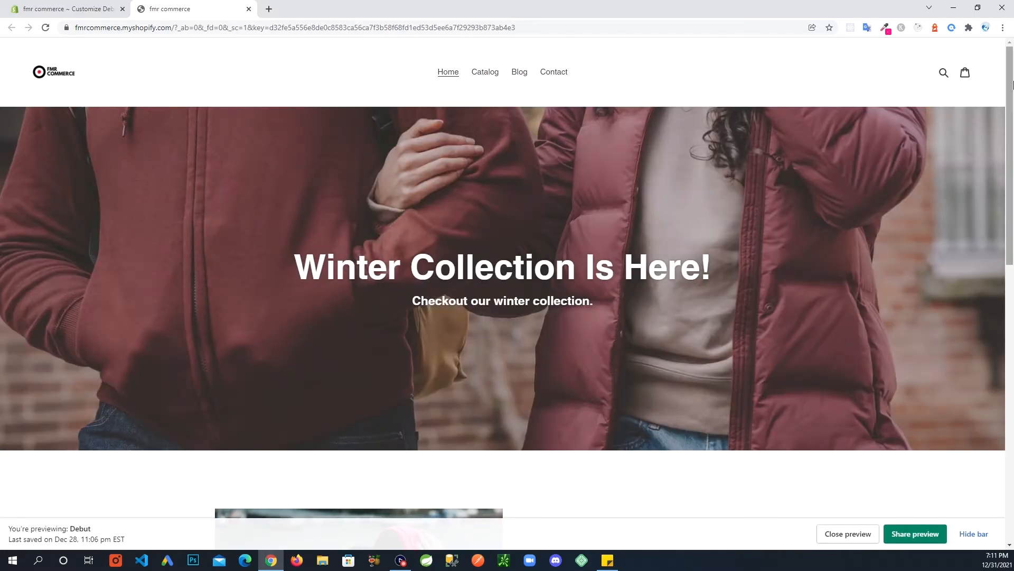
Compare the testimonials, then drag the first Testimonial block below the second in the sidebar.
mouse_move(1013, 87)
mouse_down()
mouse_move(1013, 326)
mouse_move(1013, 84)
mouse_up()
click(19, 9)
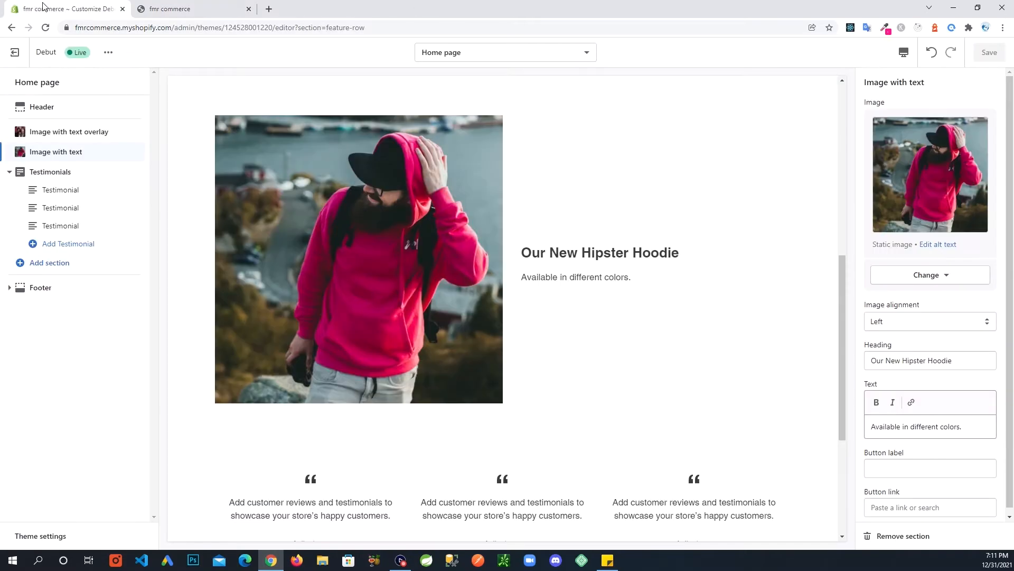
click(64, 196)
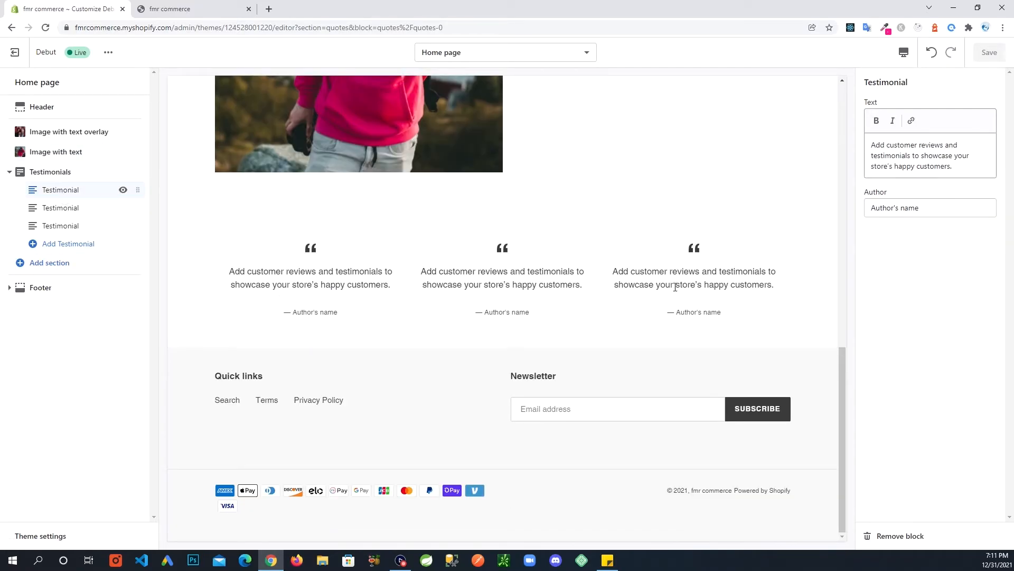
click(65, 209)
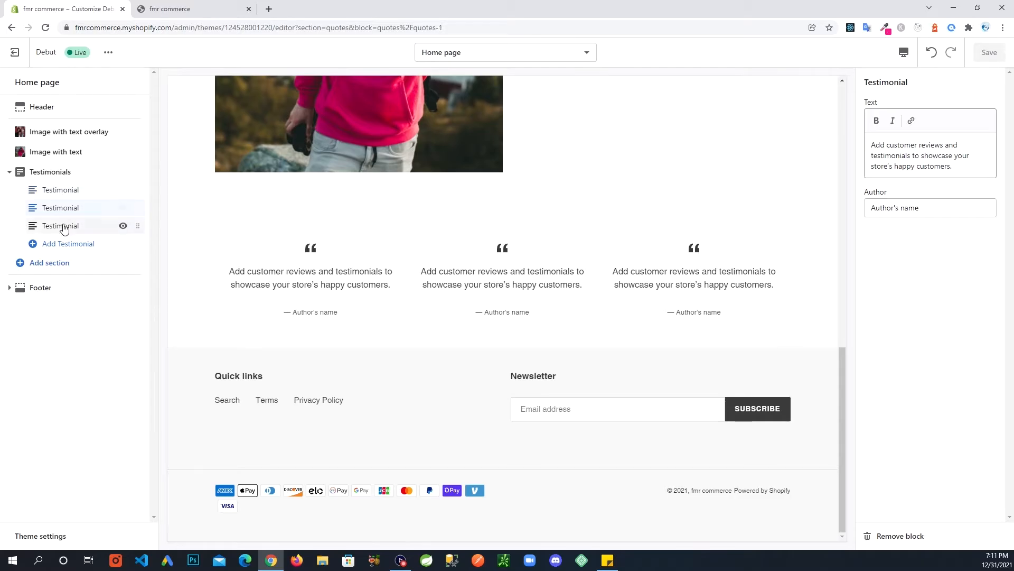
click(62, 191)
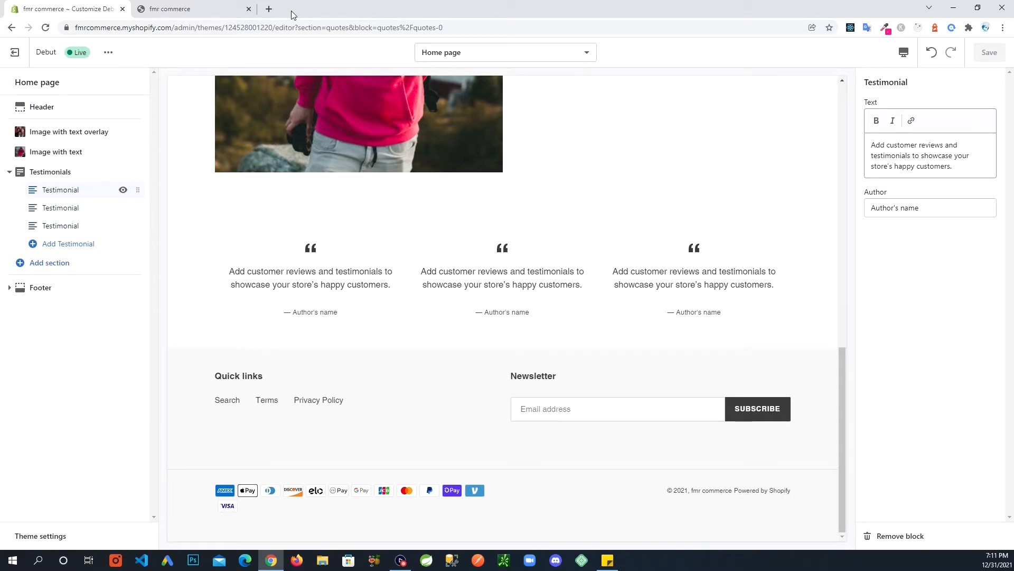
click(222, 9)
scroll(557, 331, down, 2)
scroll(554, 353, down, 10)
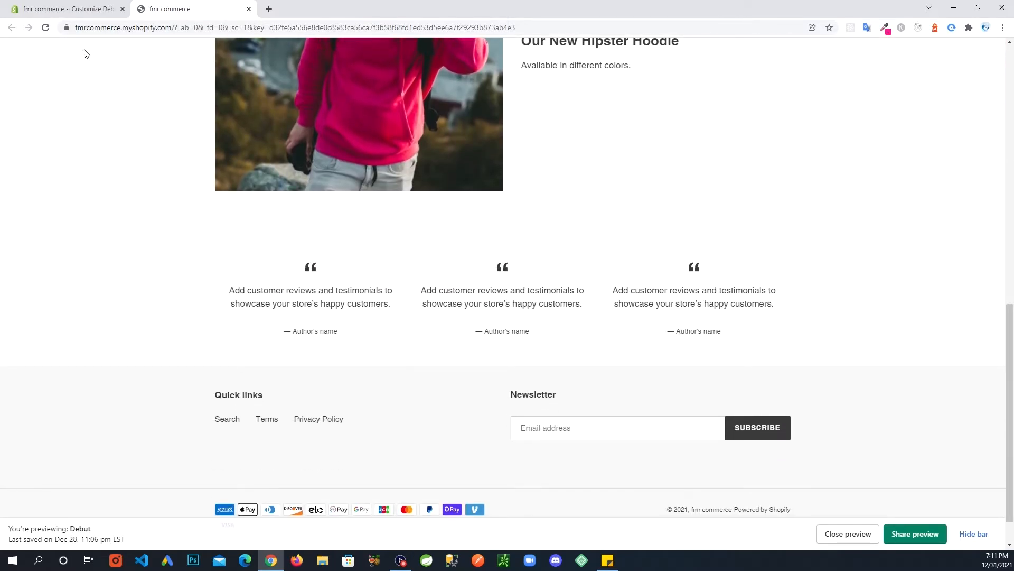
click(69, 10)
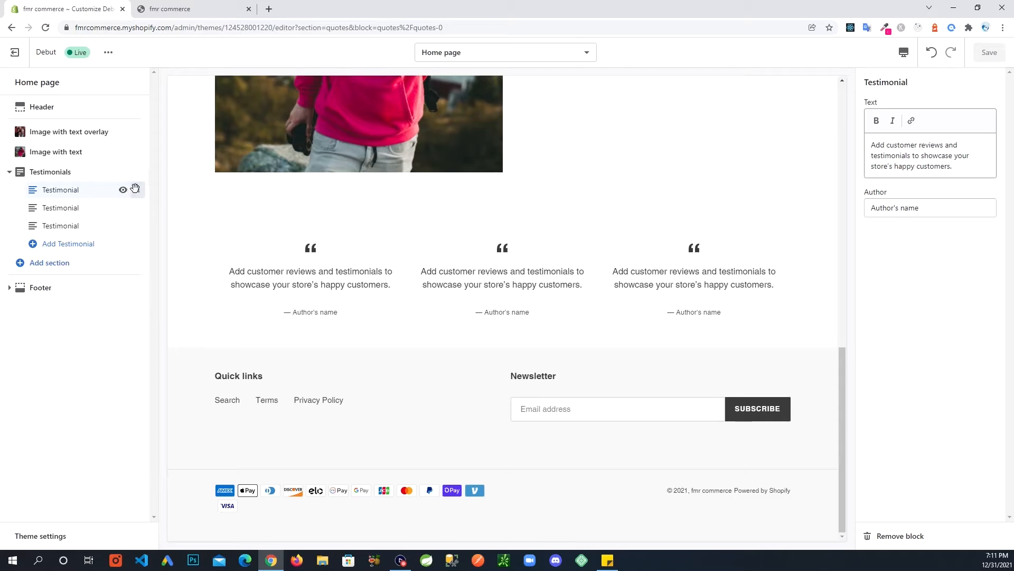
drag(137, 191, 127, 219)
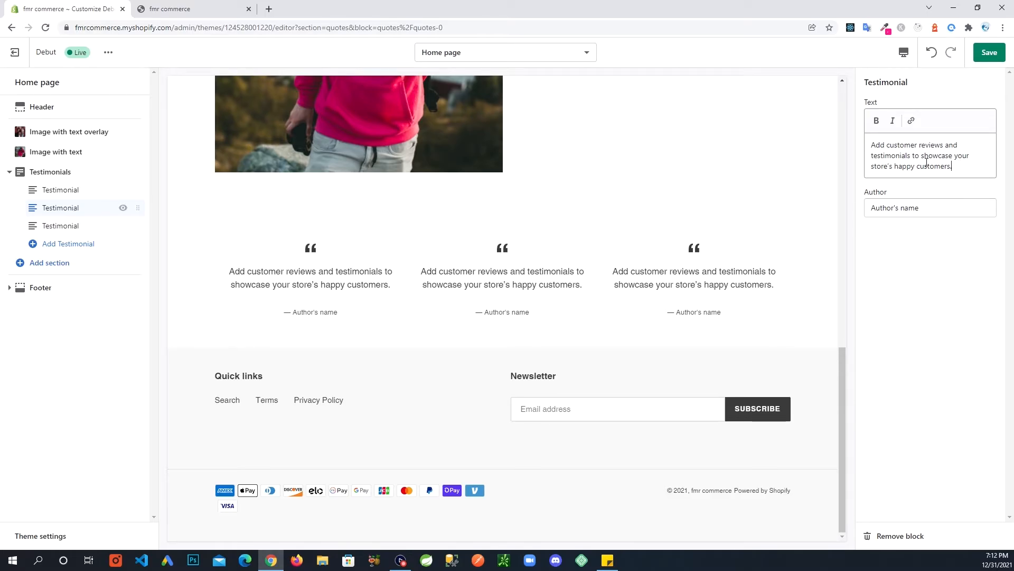
Replace the testimonial text with 'Great service and great products. Will buy again.' and save.
drag(952, 166, 870, 155)
drag(952, 166, 872, 145)
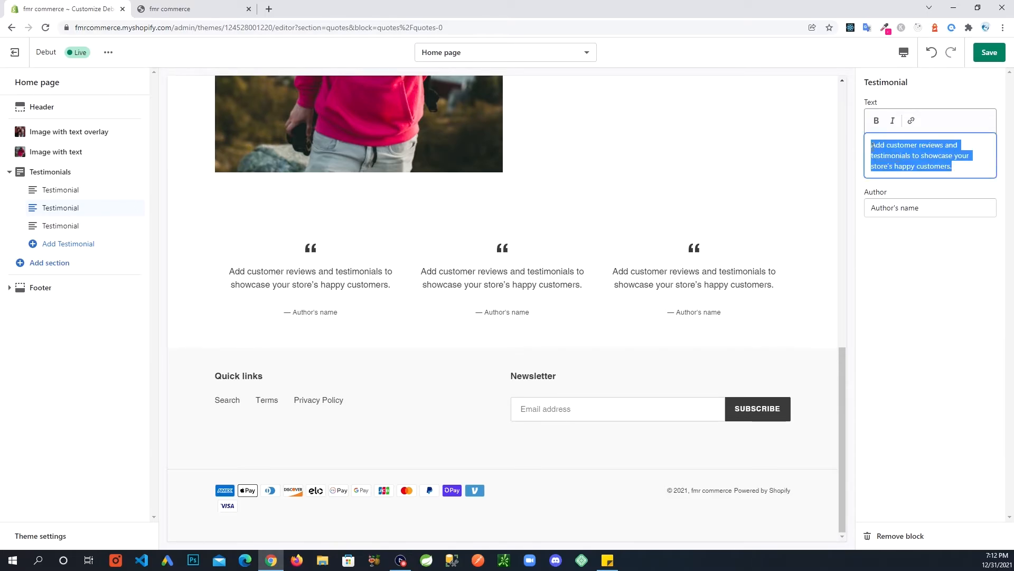
text(Greate)
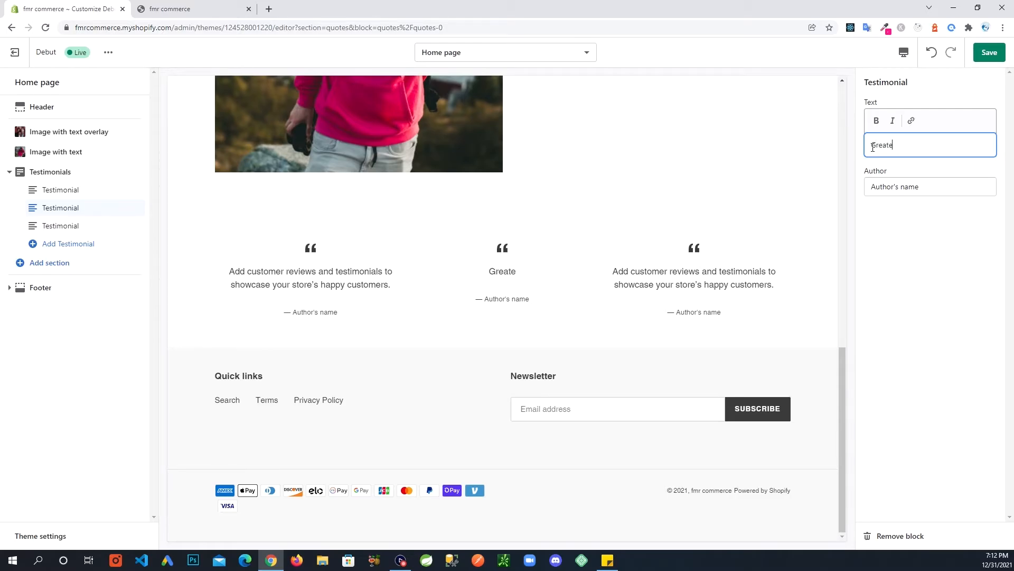
key(BackSpace)
text(service and great)
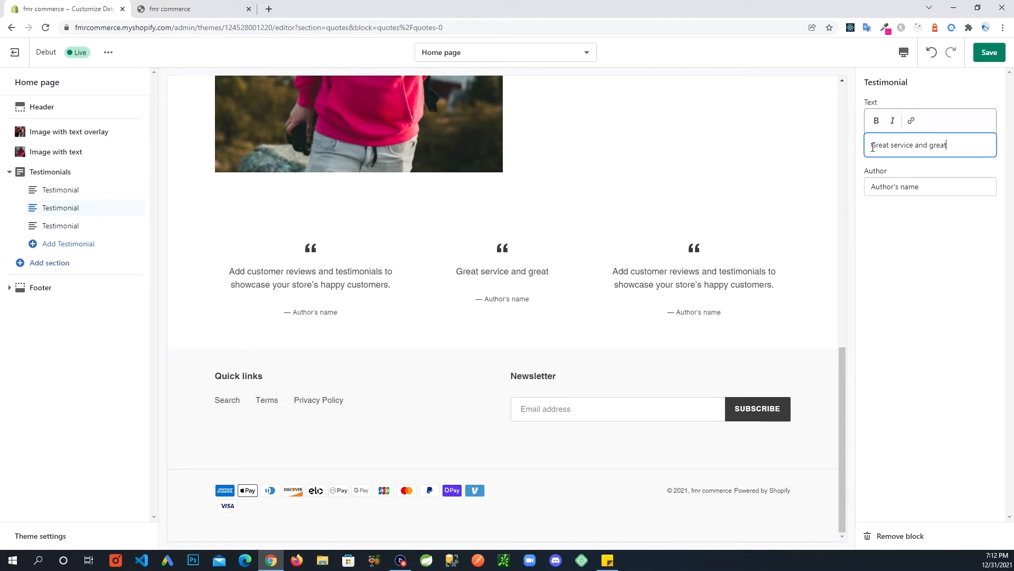
text( products)
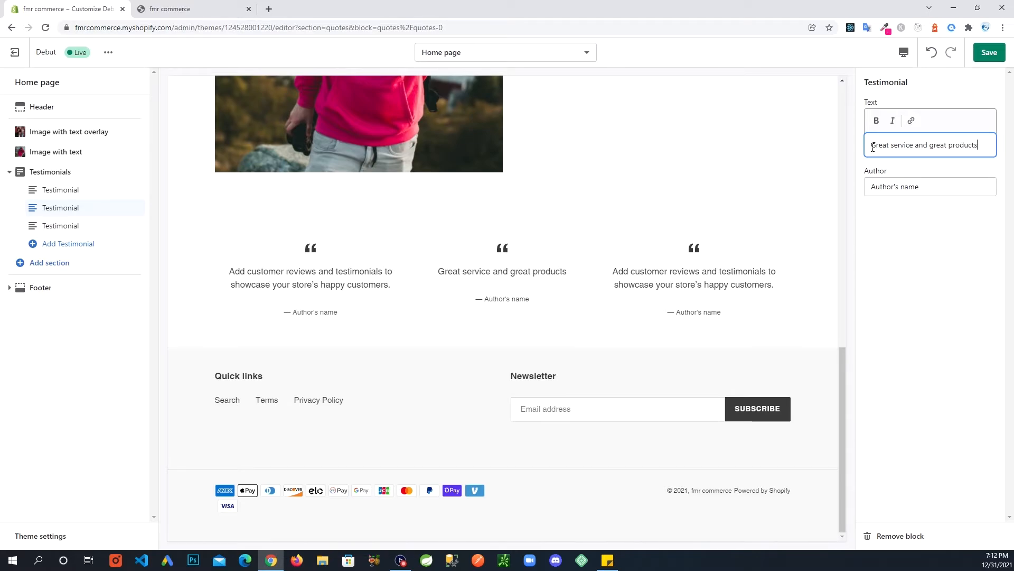
text(. Will b)
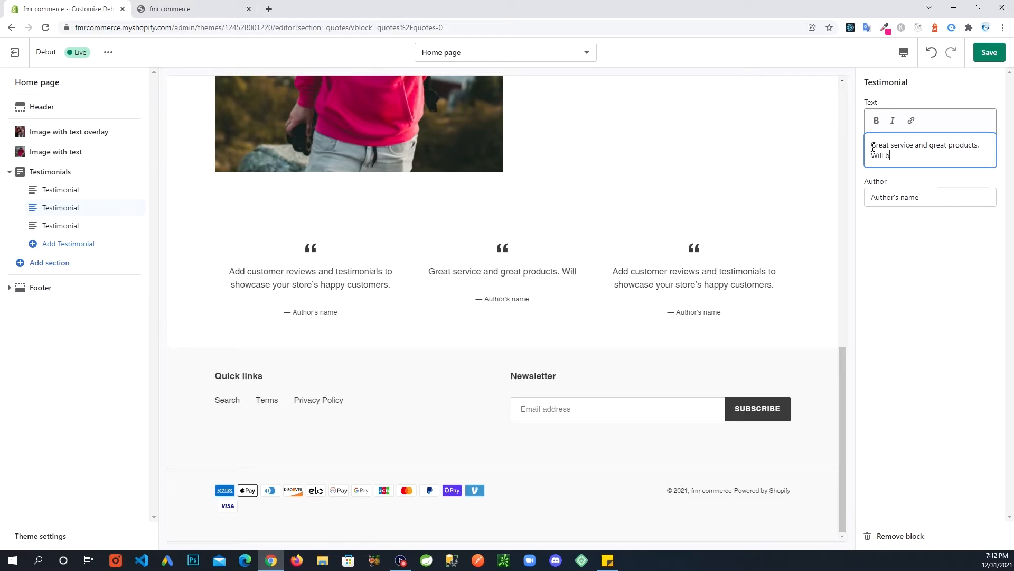
text(uy again.)
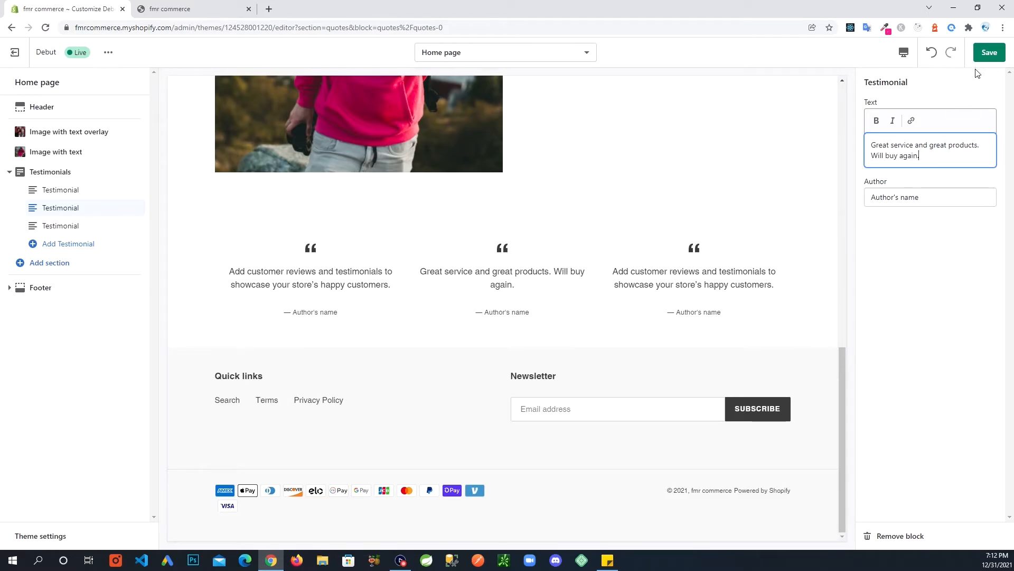
click(988, 53)
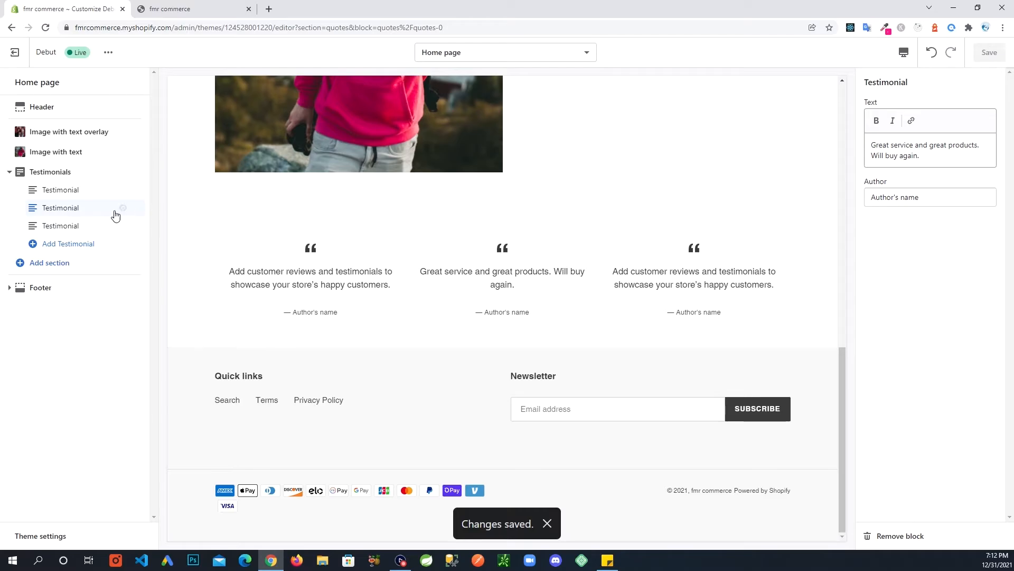
Move the edited testimonial to the top, then add a fourth testimonial reading 'Love these products', saving both changes.
drag(138, 206, 135, 200)
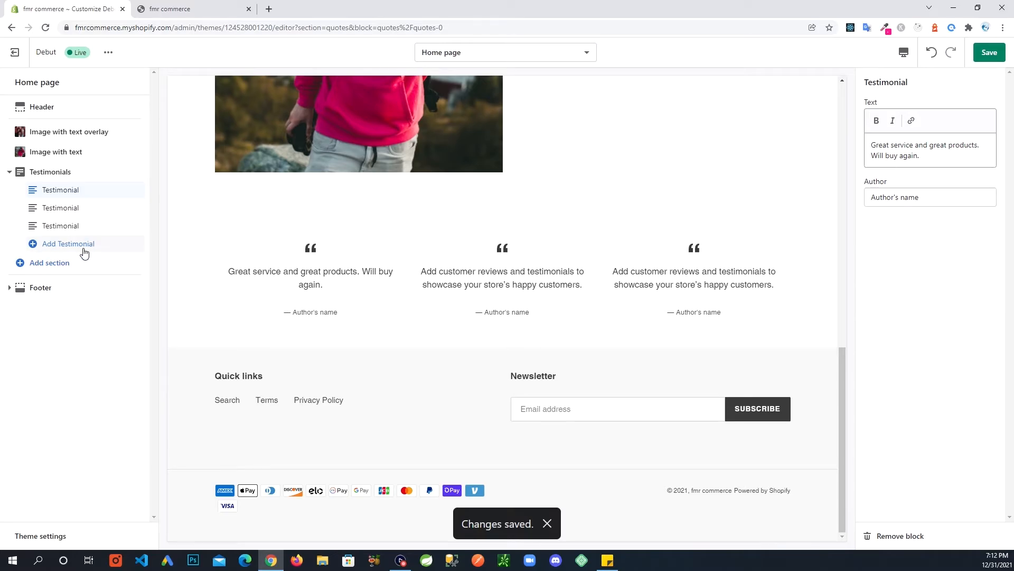
click(990, 52)
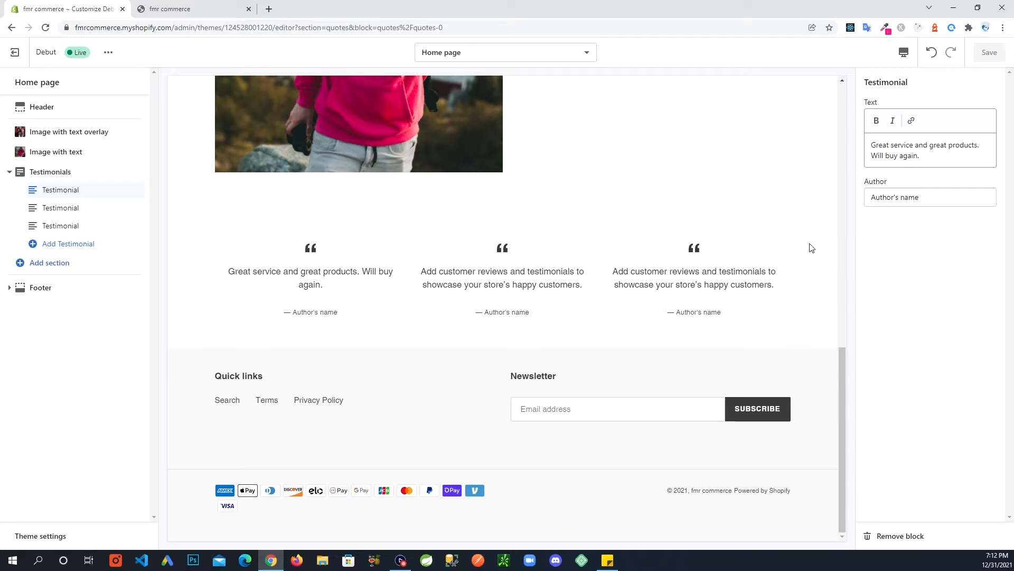
click(59, 246)
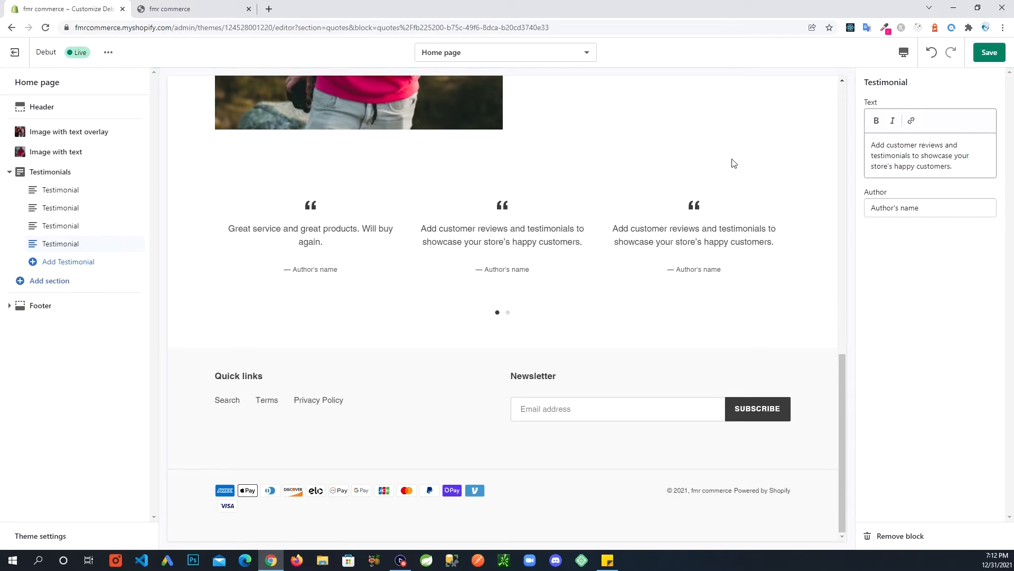
drag(980, 168, 837, 129)
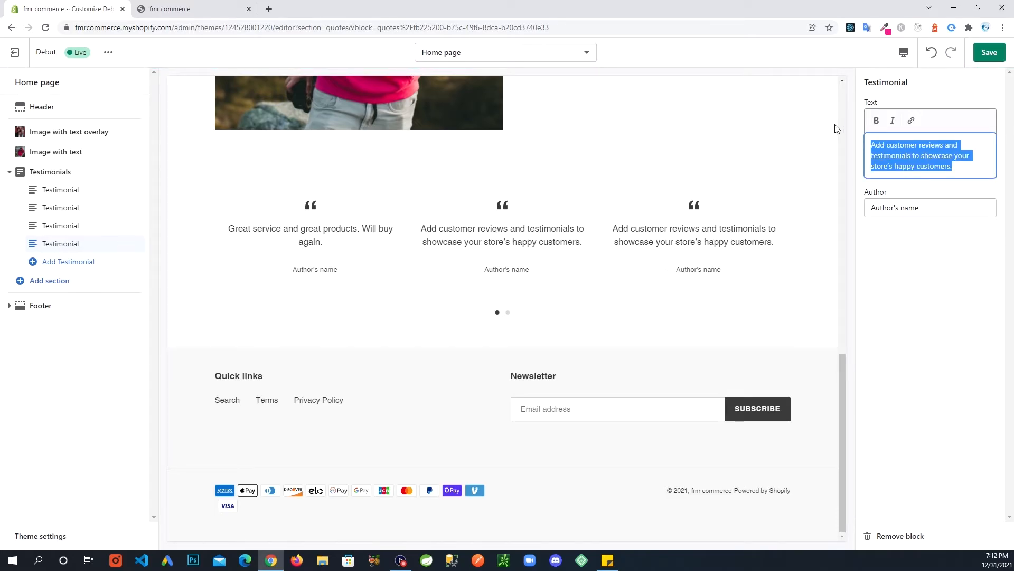
text(Love these products)
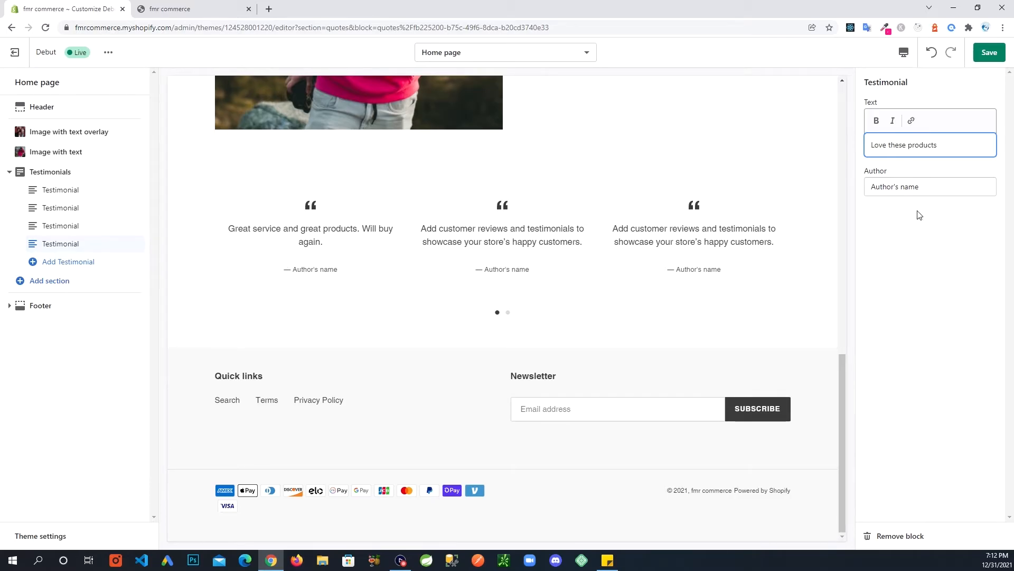
click(989, 52)
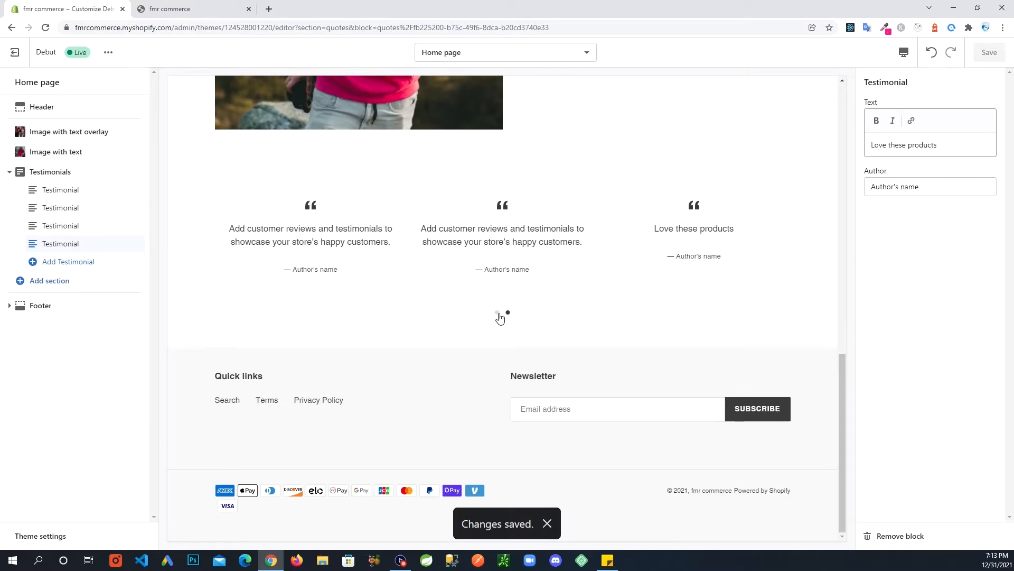
Reload the storefront preview and check both slides of the testimonial slider.
click(182, 15)
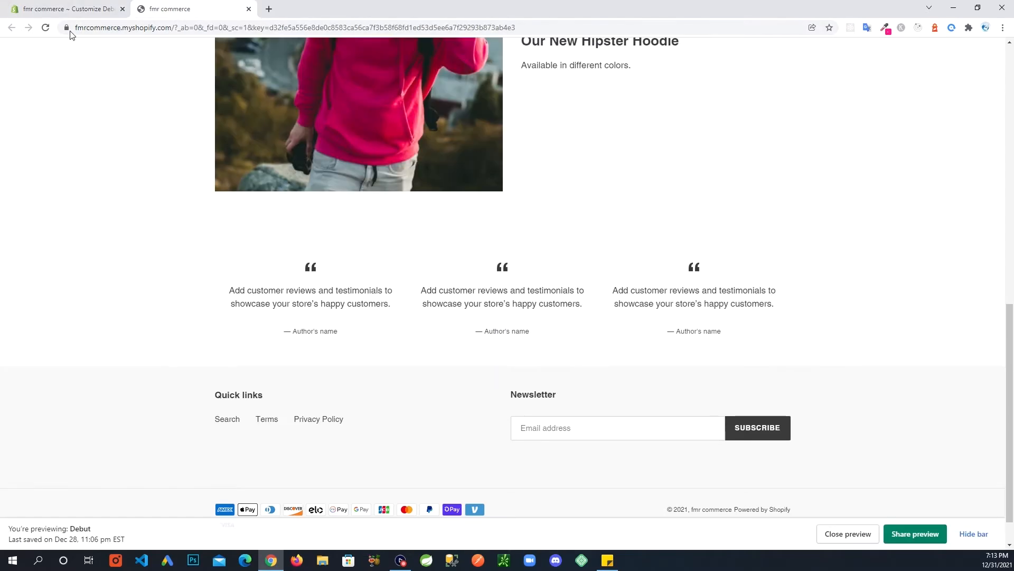
click(47, 28)
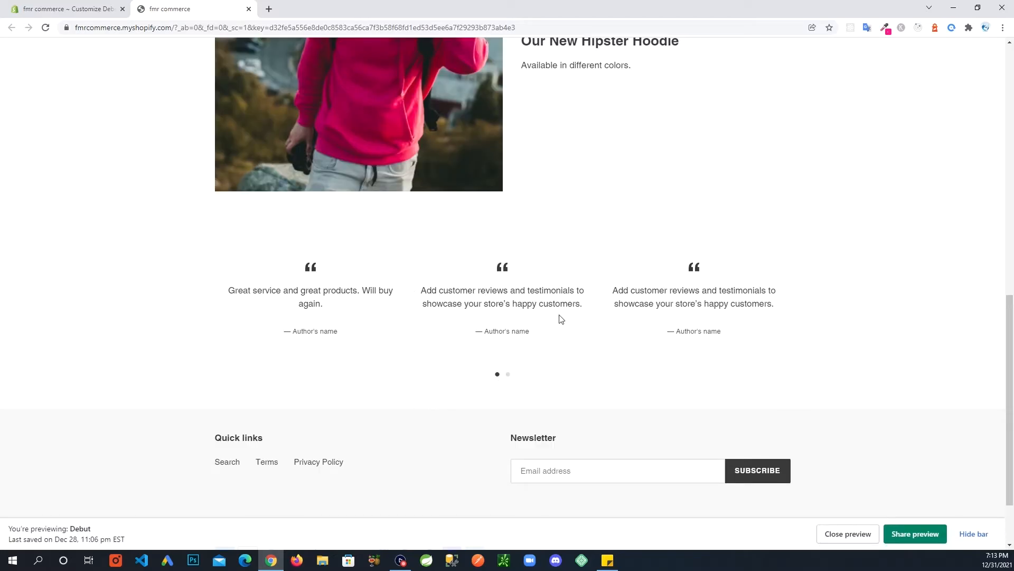
click(508, 374)
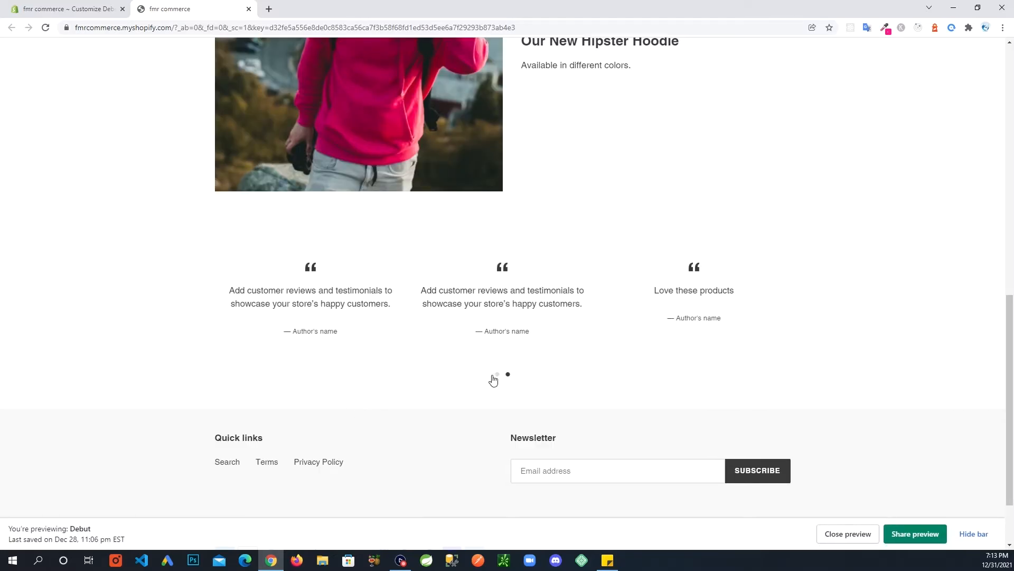
click(495, 377)
drag(610, 317, 464, 316)
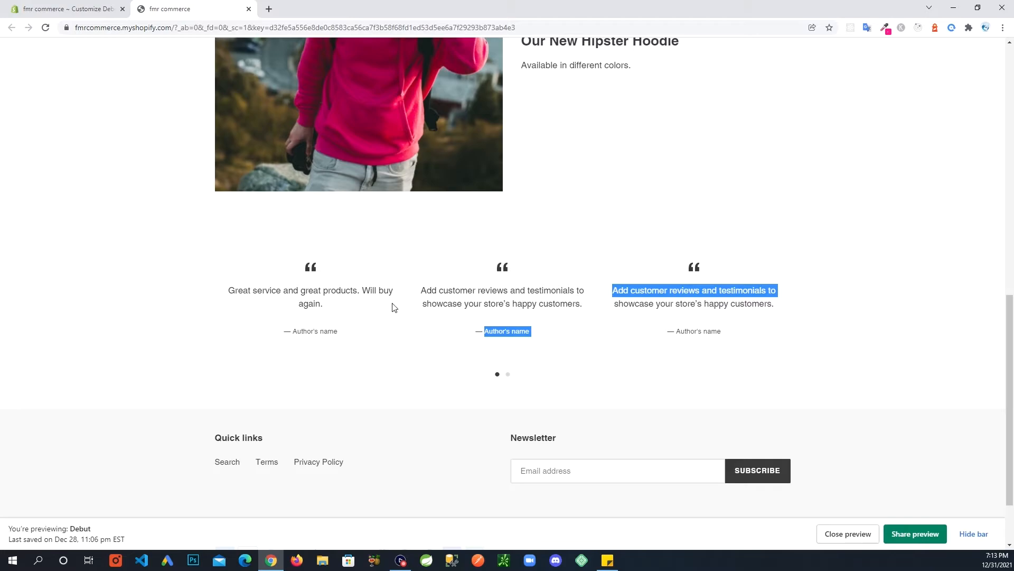
click(406, 333)
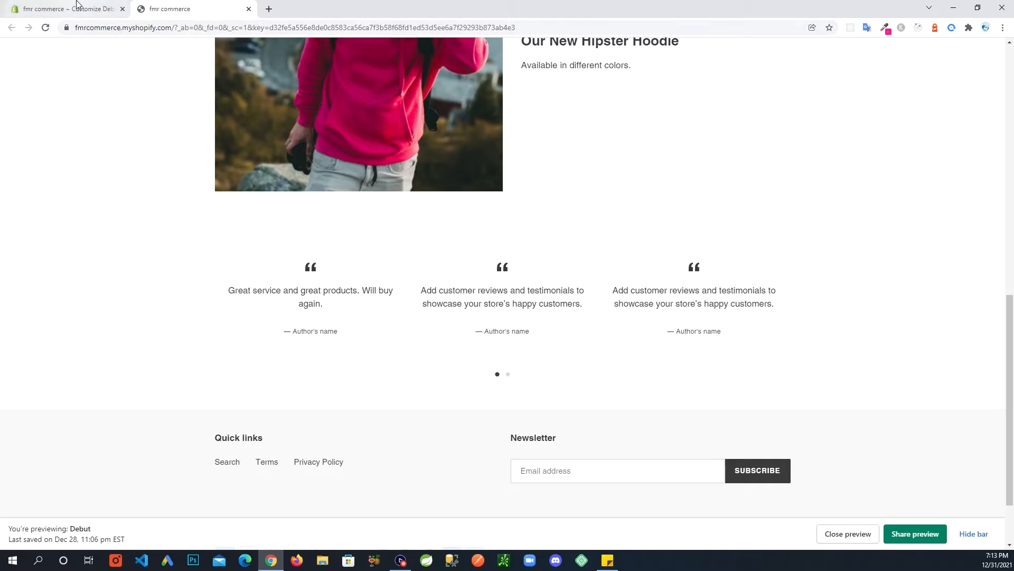
Scroll through the whole storefront preview page.
click(63, 11)
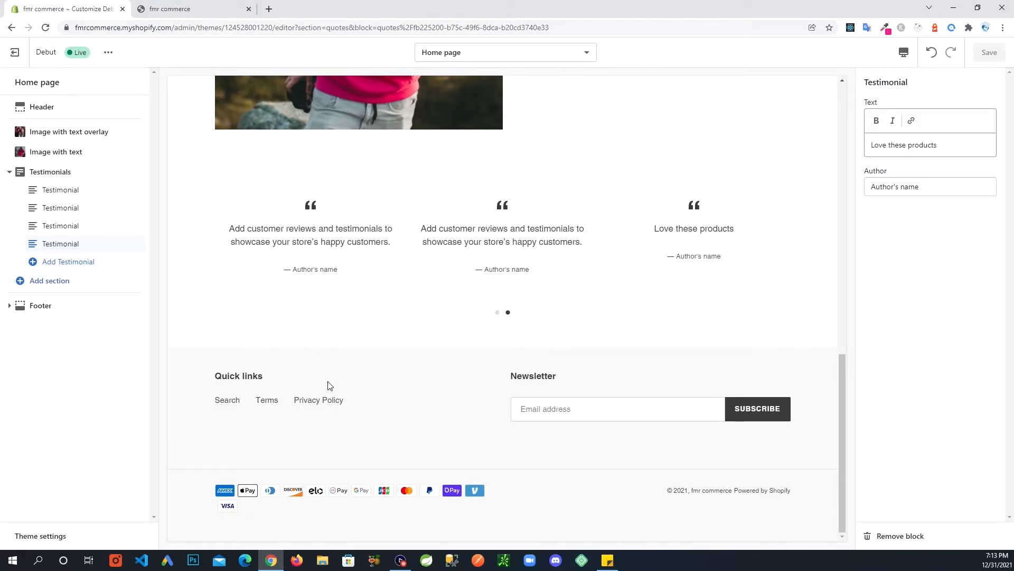
click(222, 10)
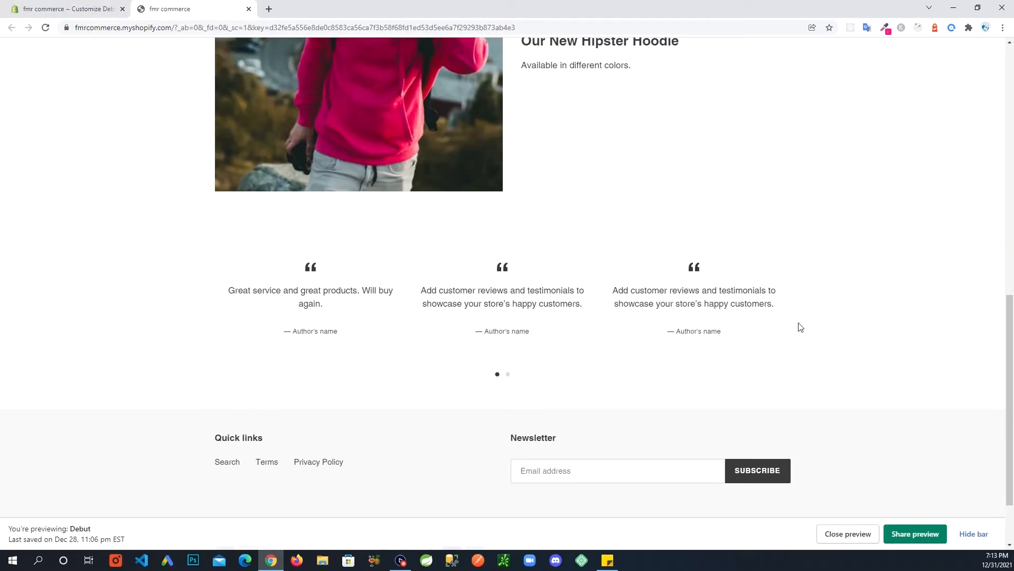
drag(1007, 323, 1005, 73)
drag(1003, 56, 963, 355)
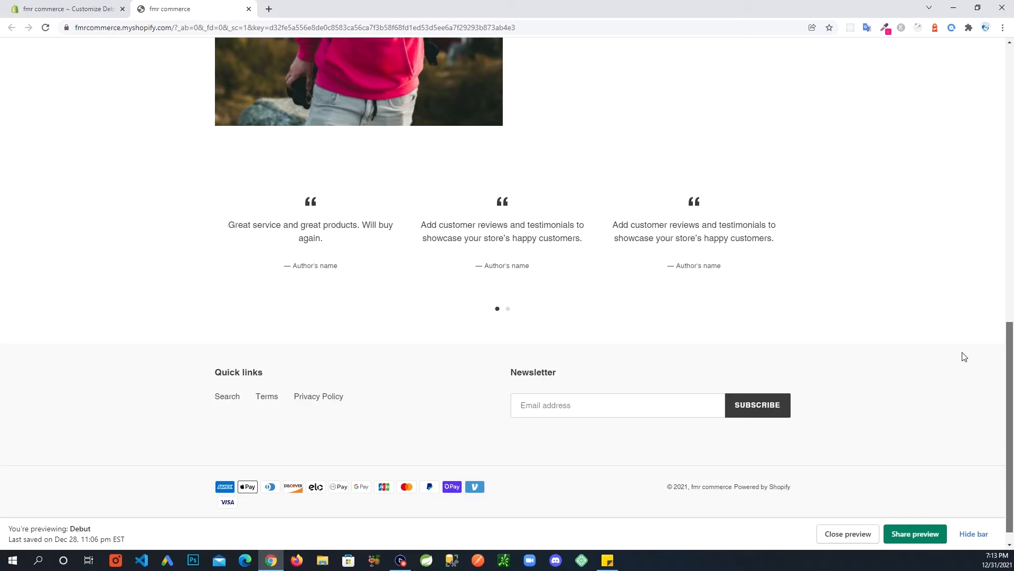
drag(1011, 361, 1007, 186)
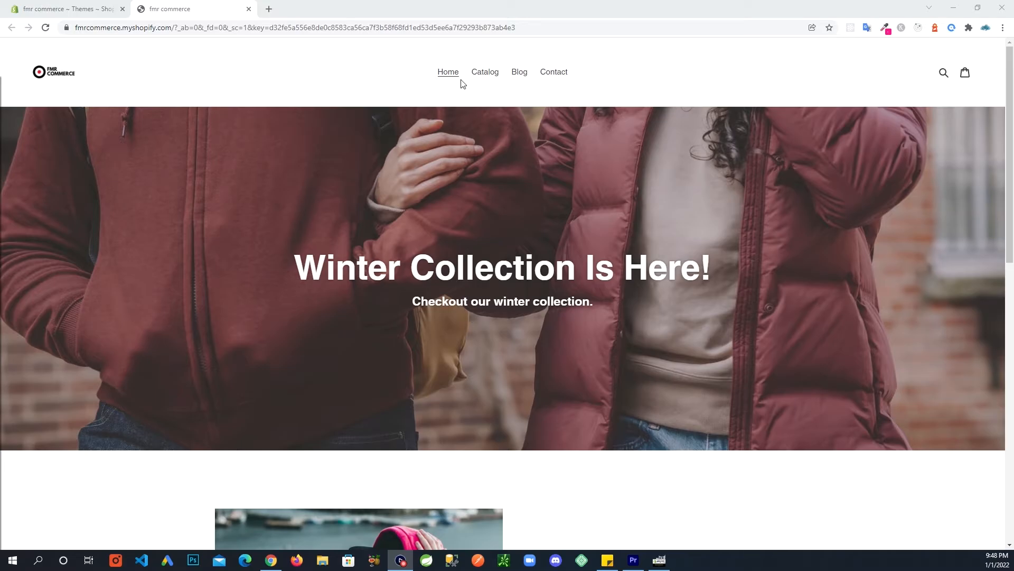
Go from the admin Themes page to the empty Products list.
click(61, 11)
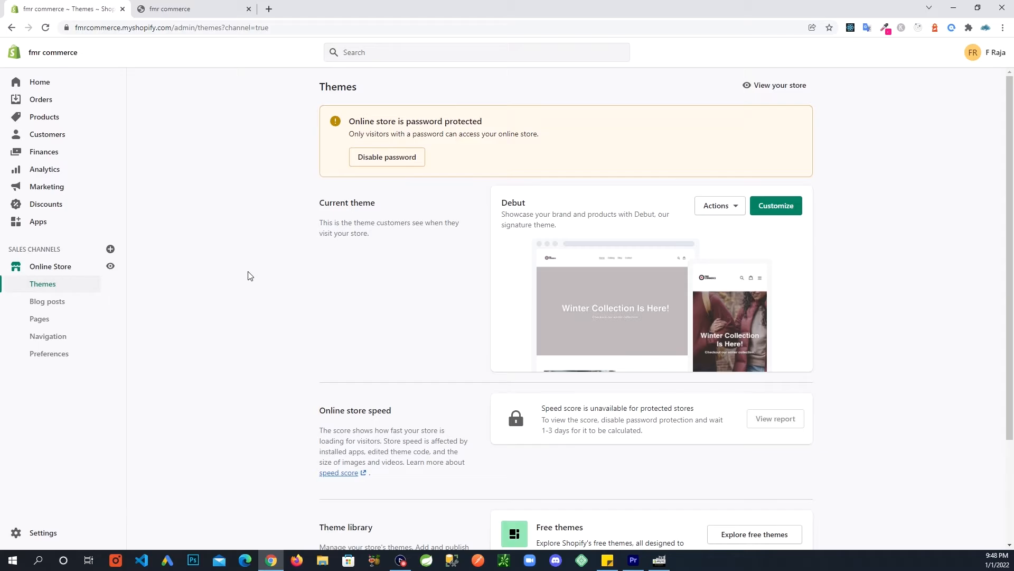
scroll(250, 276, down, 1)
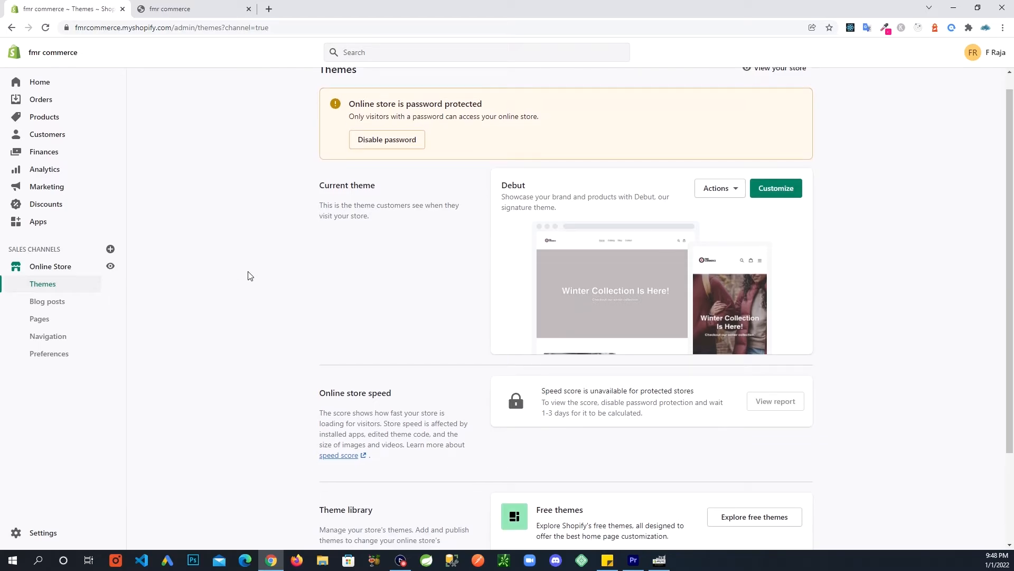
scroll(250, 275, up, 1)
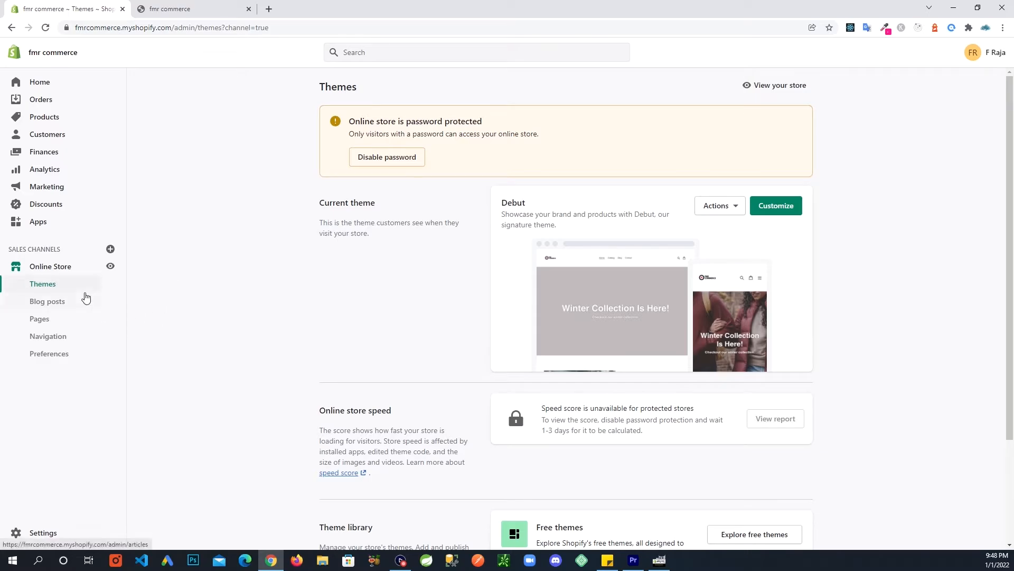
click(45, 122)
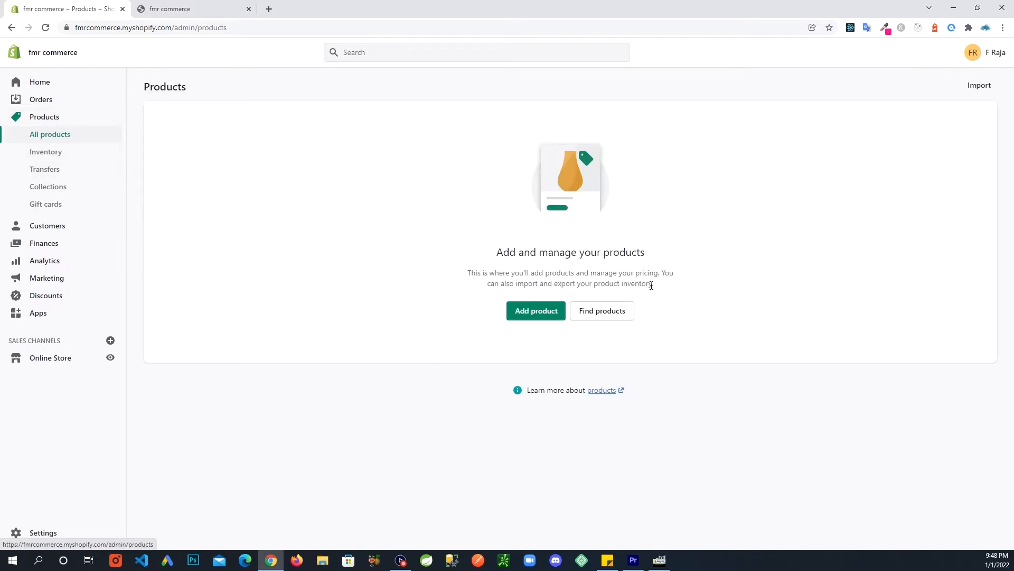
Start a new product titled 'Hipster Hoodie'.
click(531, 315)
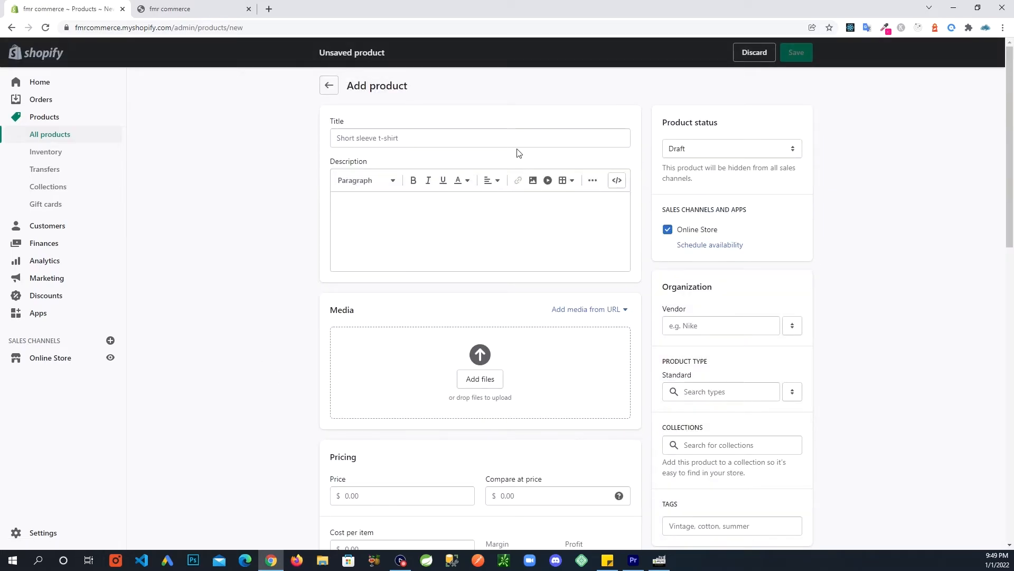
click(415, 140)
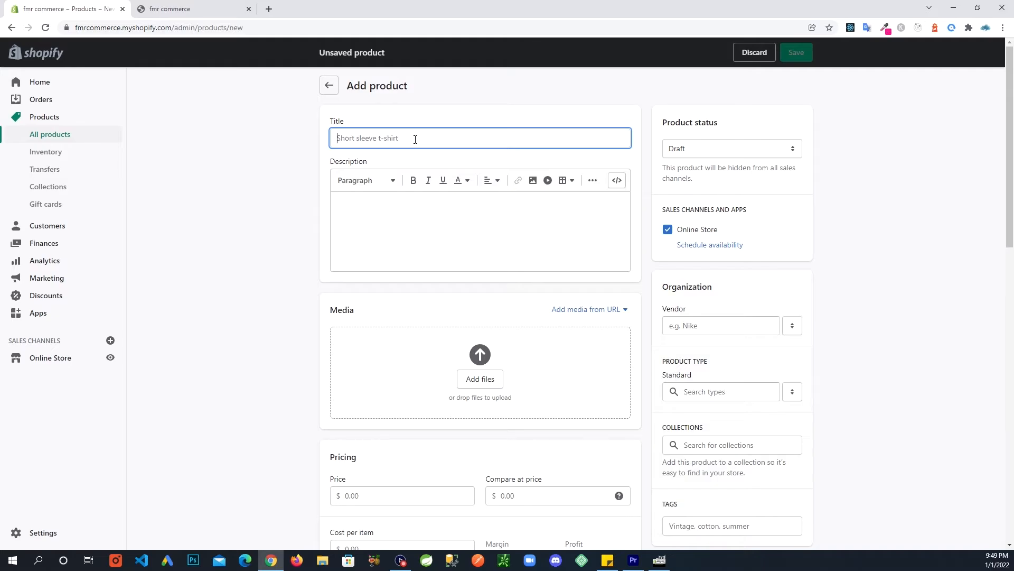
text(Hip)
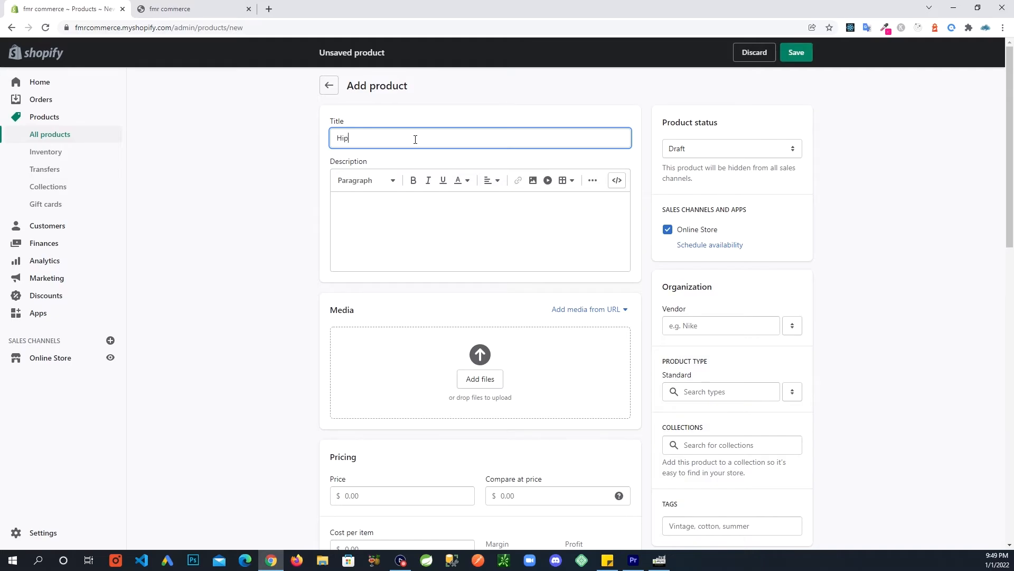
text(ster Hoodie)
Describe it as 'Checkout our hipster hoodie while collections last. Available in different colors.'.
click(508, 237)
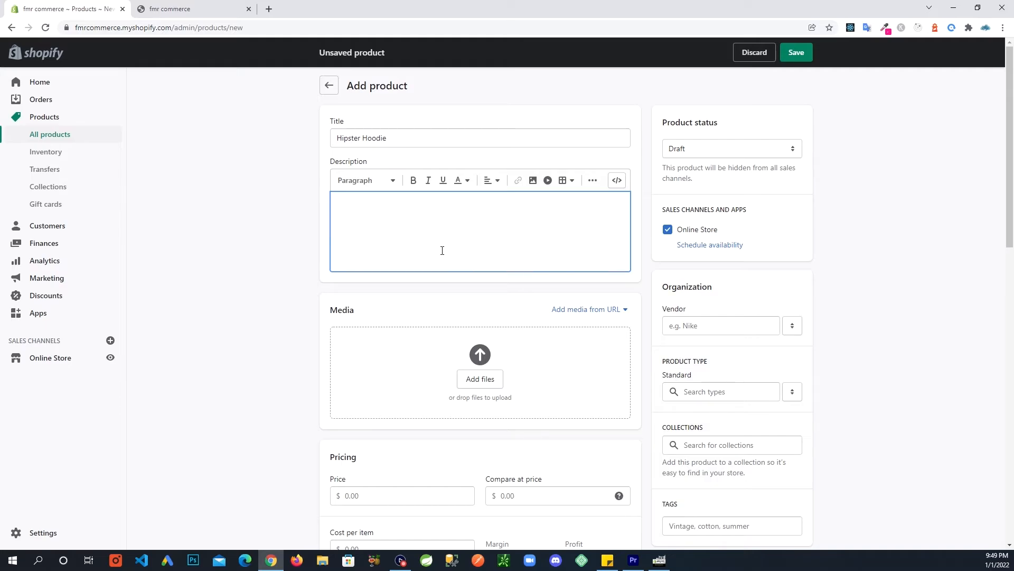
text(Checkout our hipster hoodie)
key(BackSpace)
key(BackSpace)
text(.)
key(BackSpace)
text(while collec)
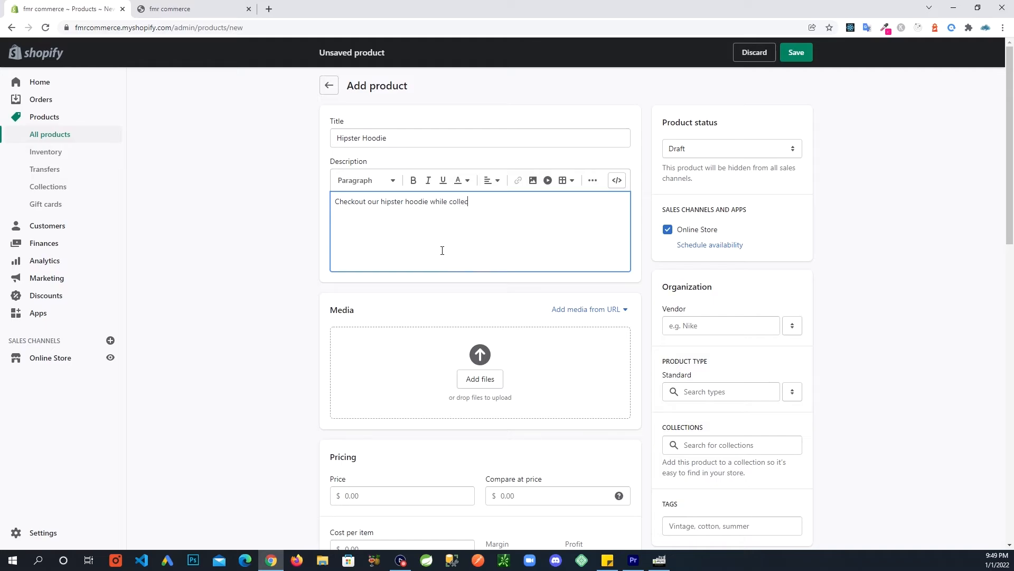
text(tions laster)
text(Ava)
text(ilable in diff)
text(erent colors)
text(.)
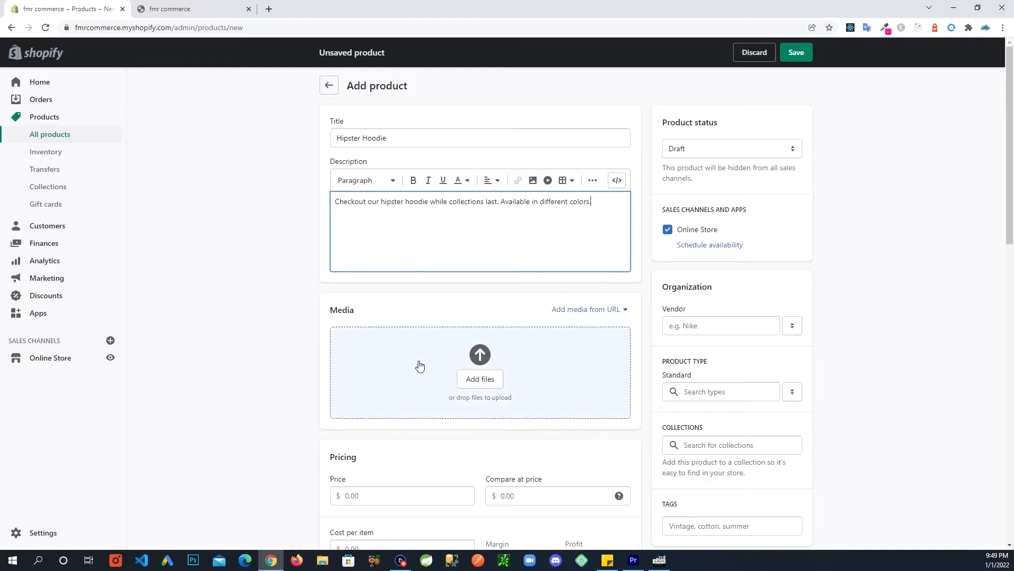
scroll(419, 364, down, 1)
Upload pexels-photo-9704405.jpeg from Downloads as the product's media.
click(480, 344)
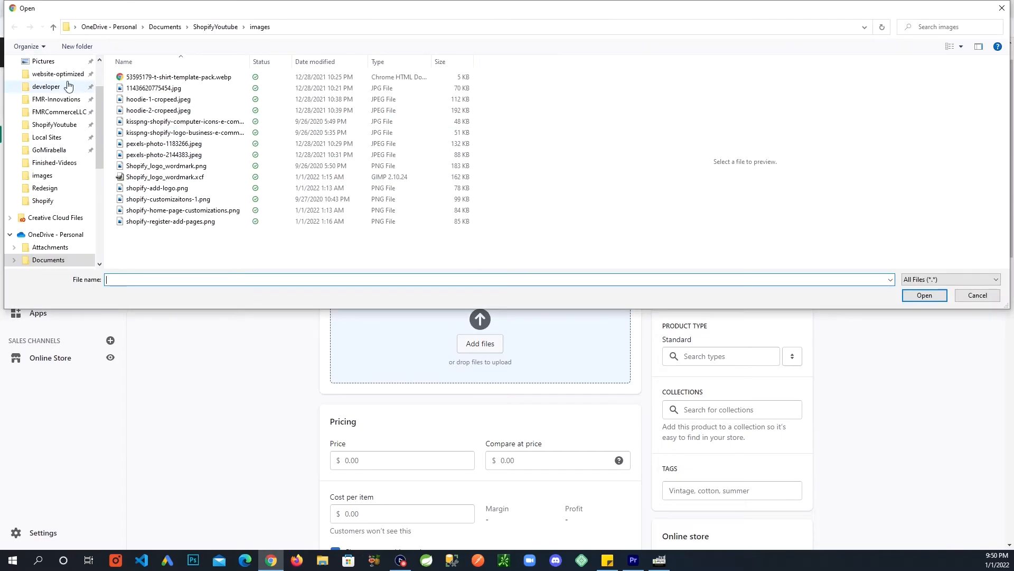
scroll(52, 87, up, 2)
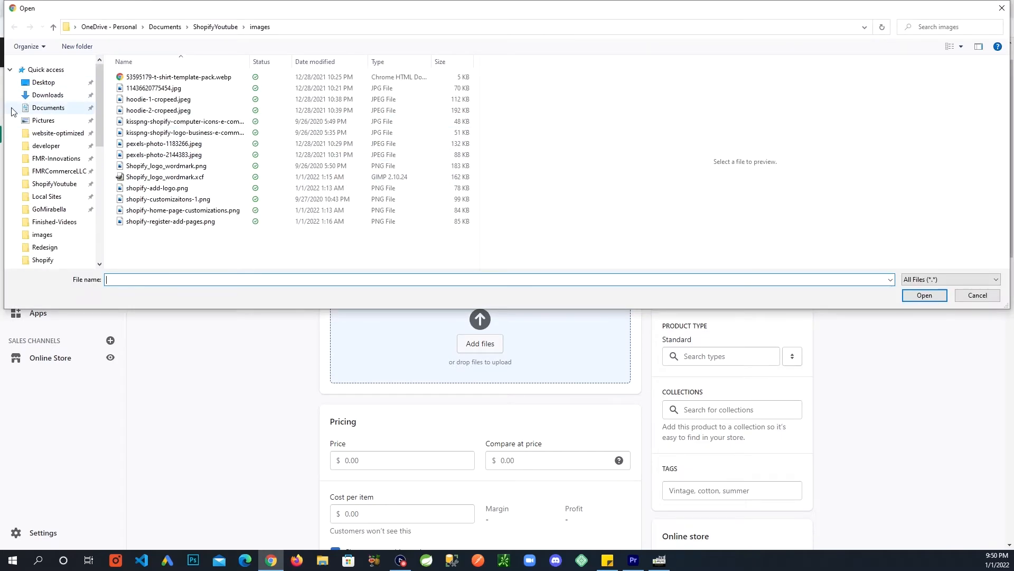
click(42, 83)
click(45, 95)
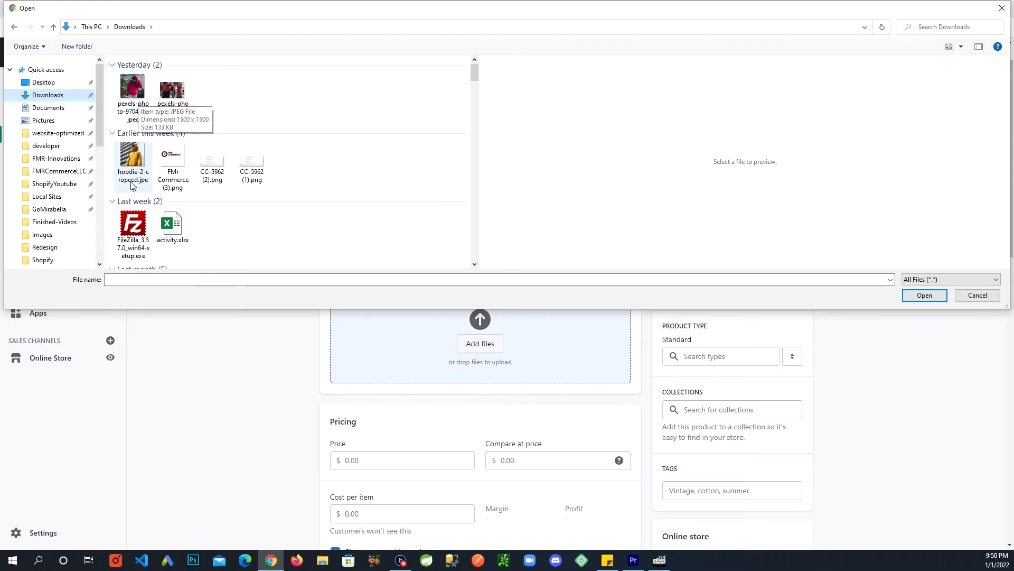
click(133, 87)
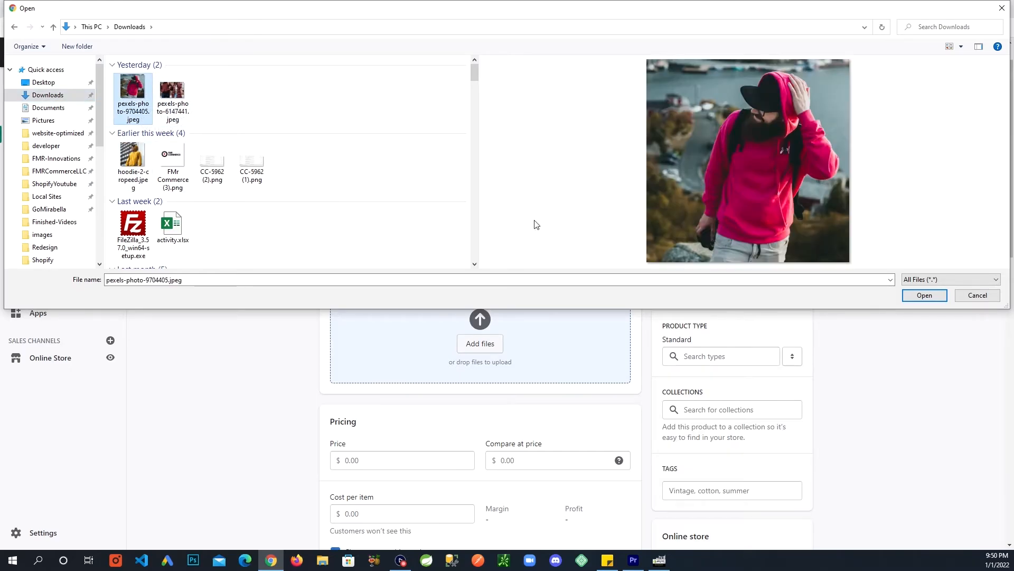
click(925, 295)
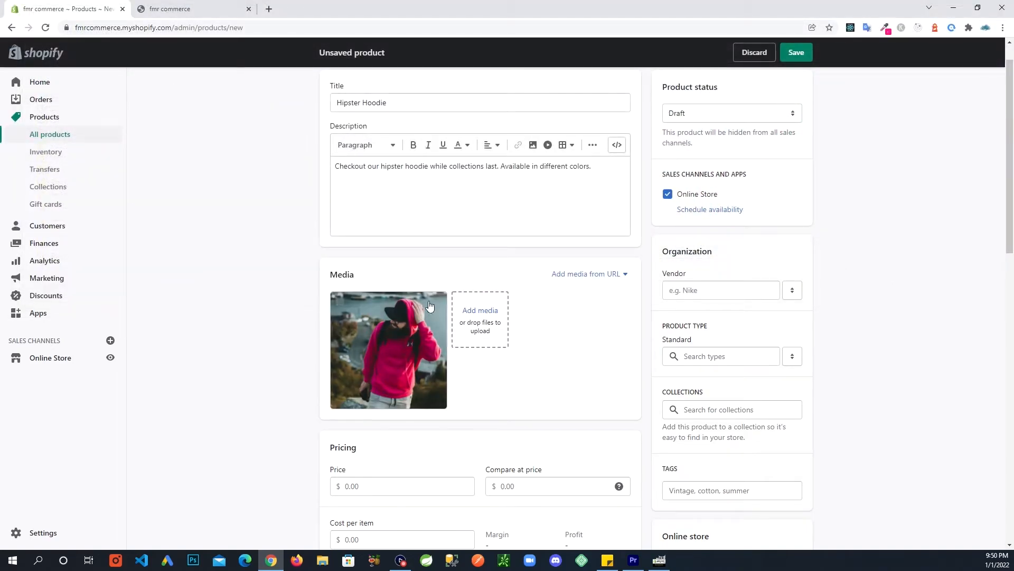
scroll(585, 364, down, 1)
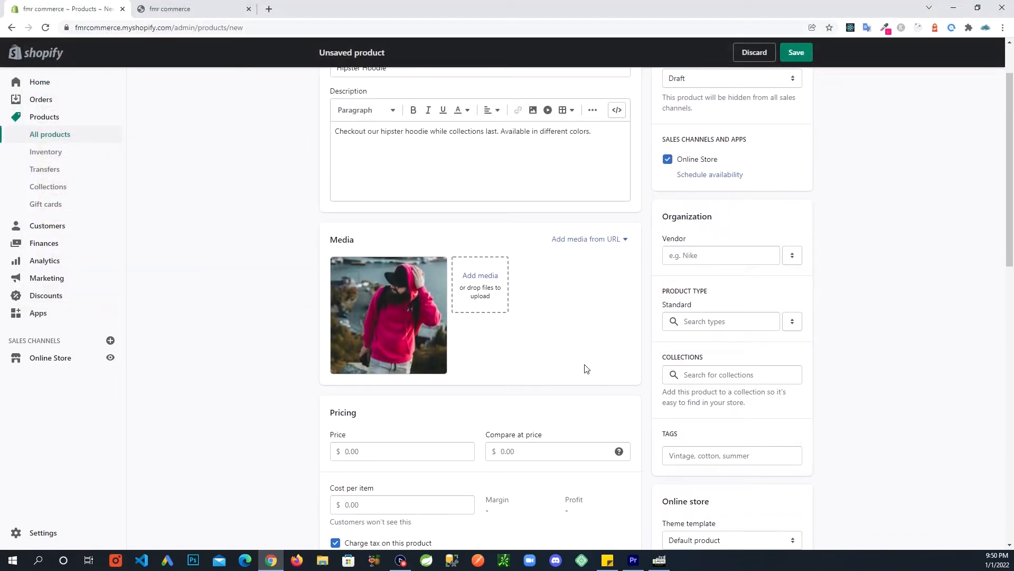
scroll(378, 314, down, 1)
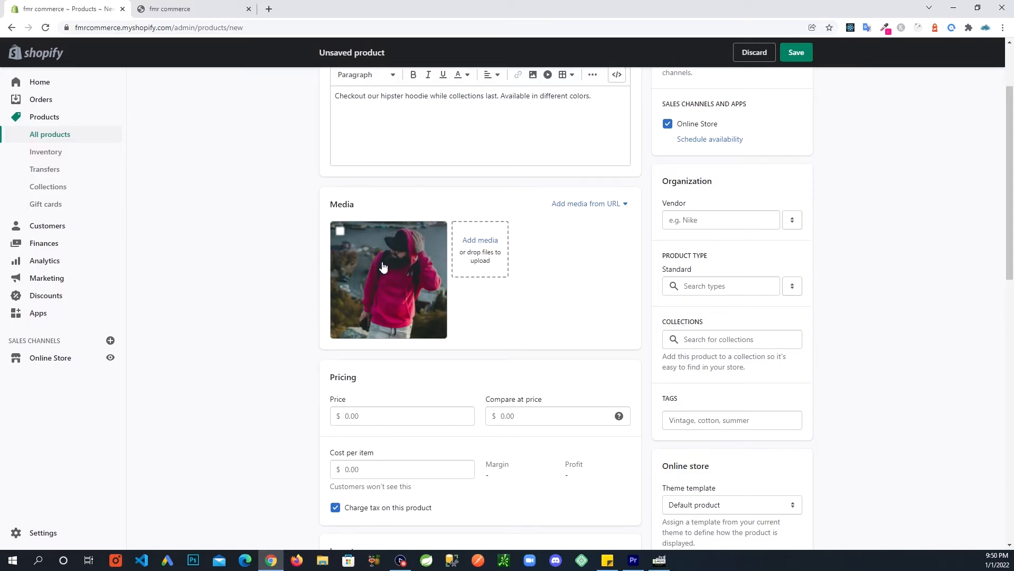
scroll(285, 368, down, 2)
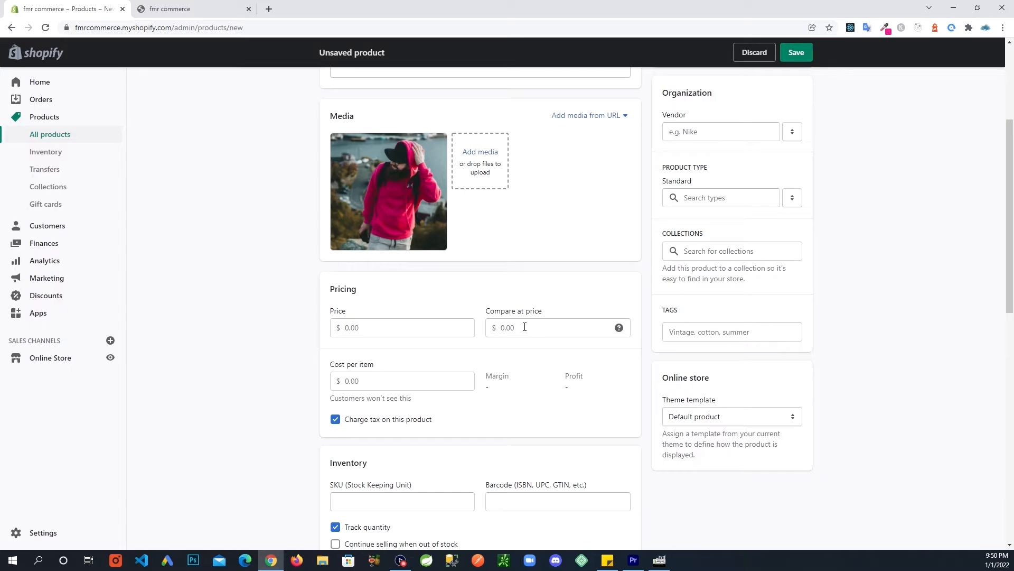
Set the compare-at price to 50 and the selling price to 40.
click(521, 329)
click(395, 327)
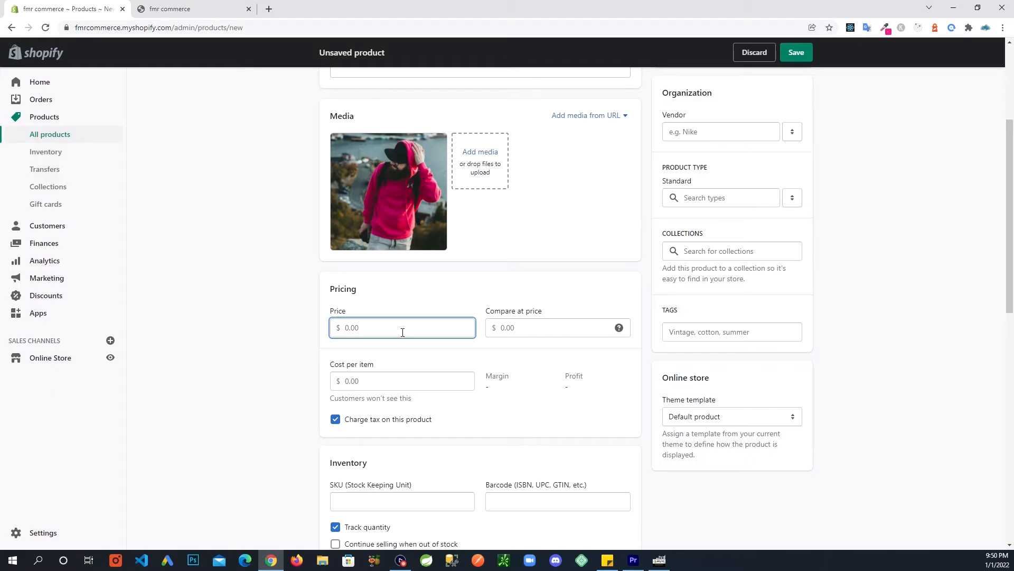
click(513, 332)
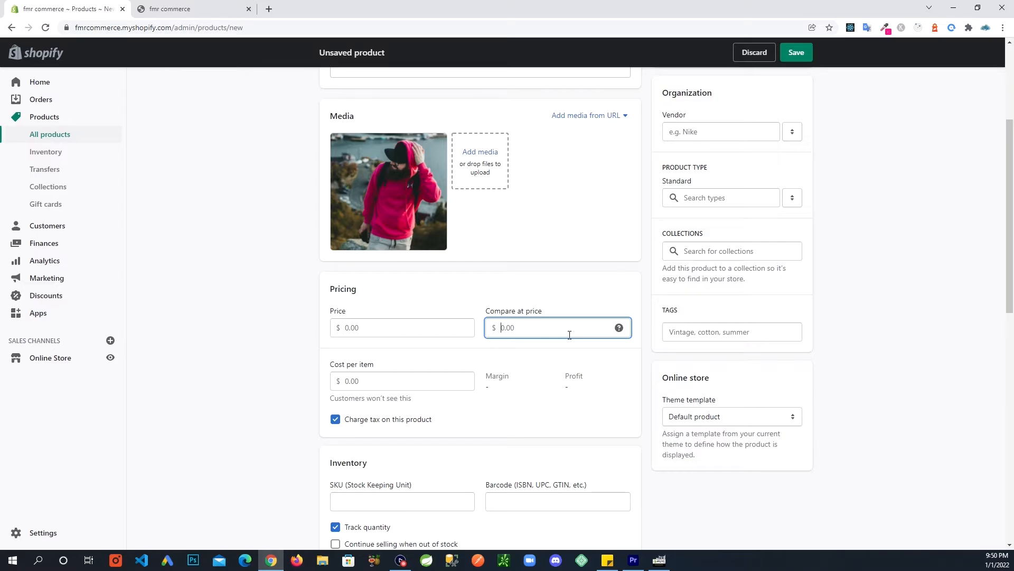
text(50)
click(415, 331)
text(40)
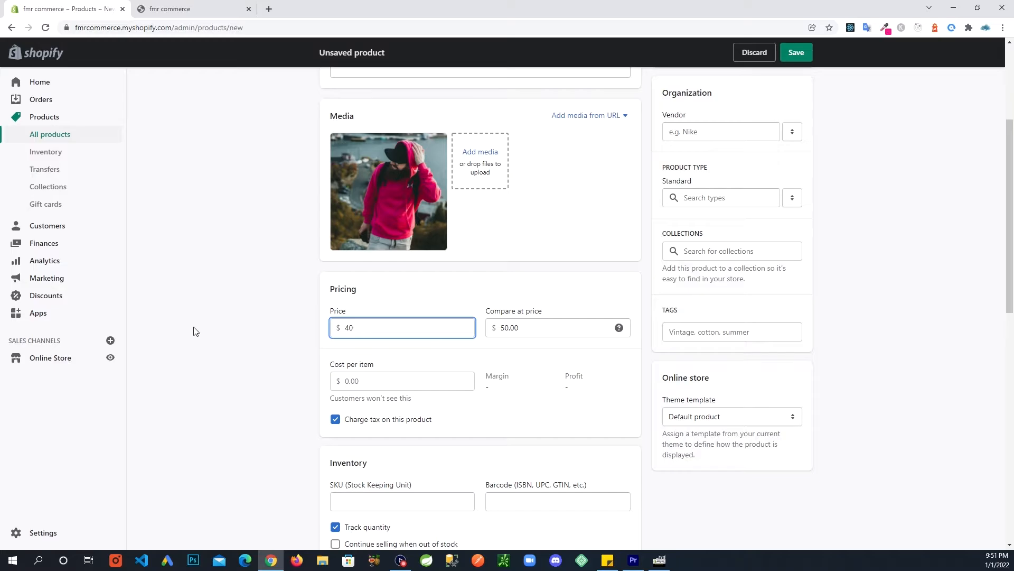
click(251, 339)
scroll(256, 342, down, 1)
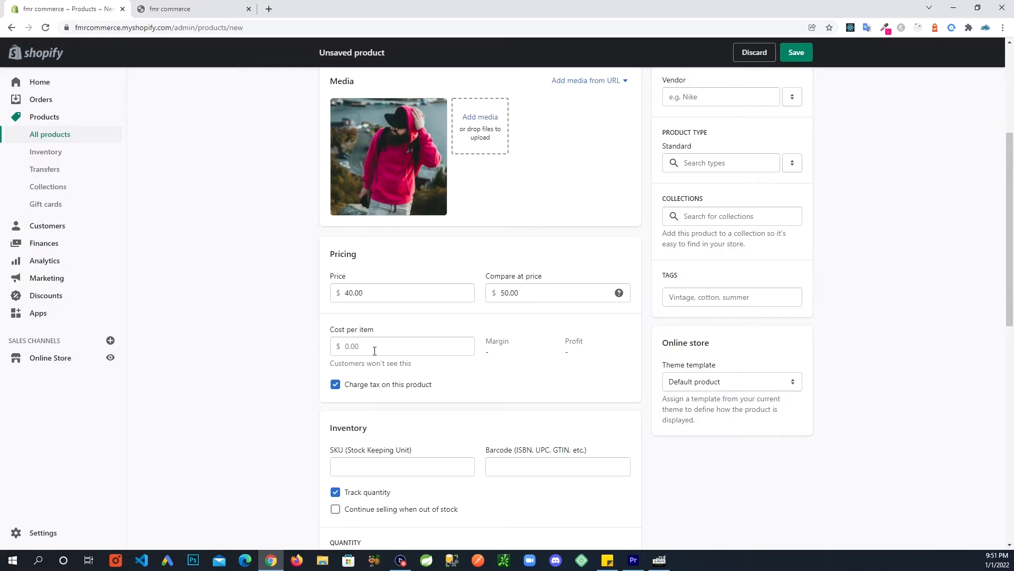
Enter a cost per item of 5, giving 87.5% margin and $35.00 profit.
click(414, 345)
text(5)
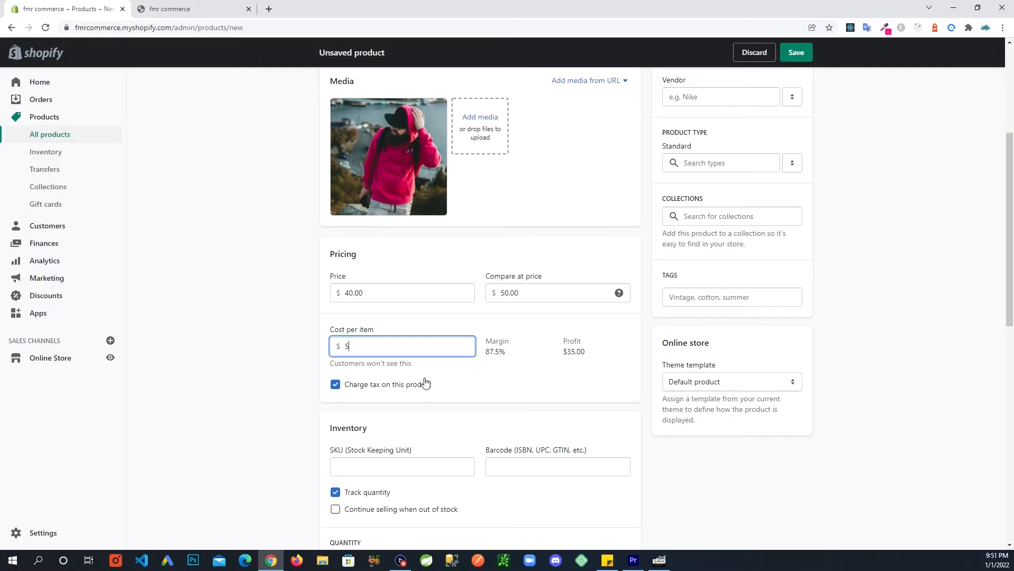
scroll(465, 392, down, 1)
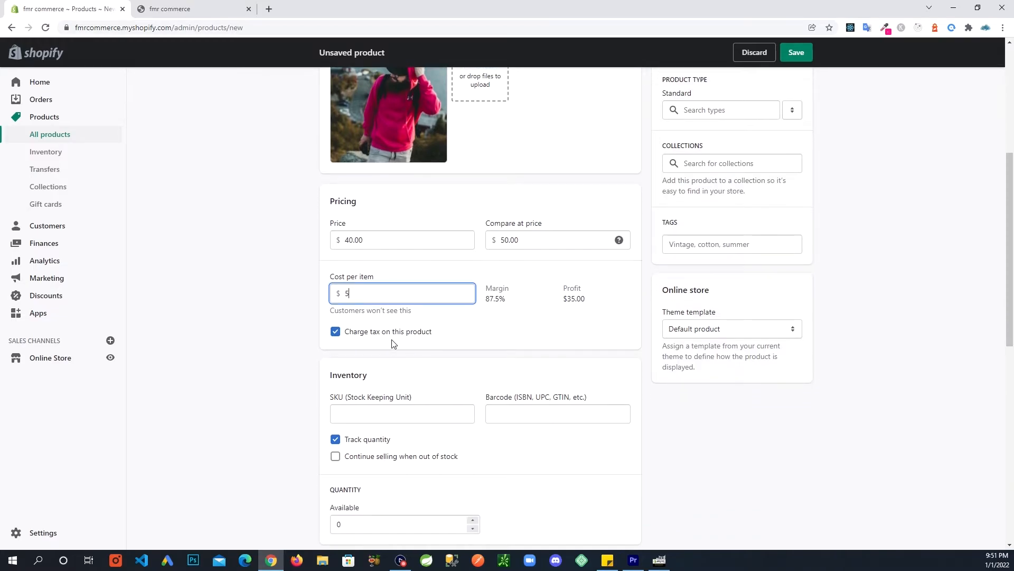
scroll(407, 363, down, 1)
scroll(351, 350, down, 1)
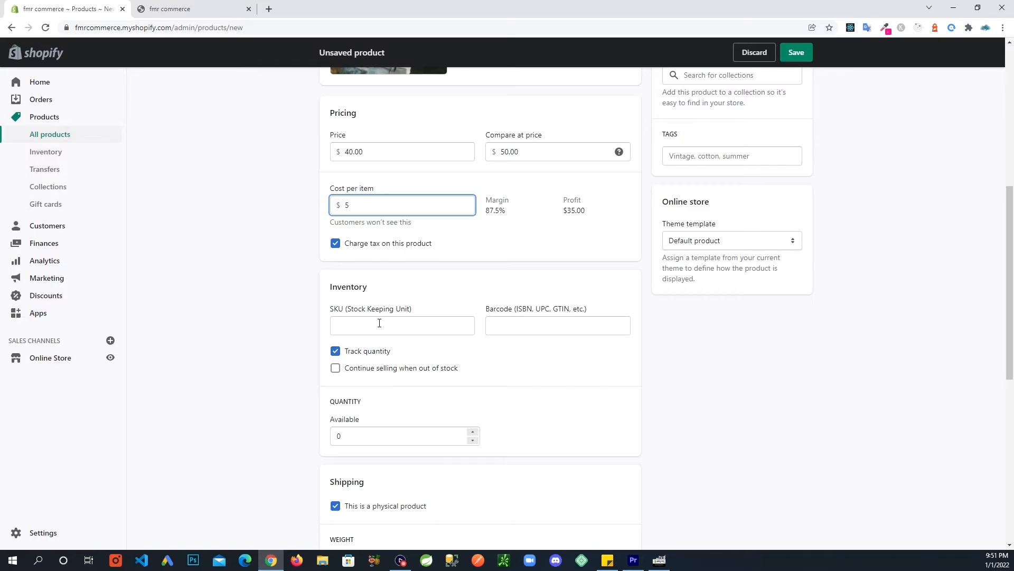
Confirm the 5.00 cost and toggle Track quantity off and back on.
click(408, 321)
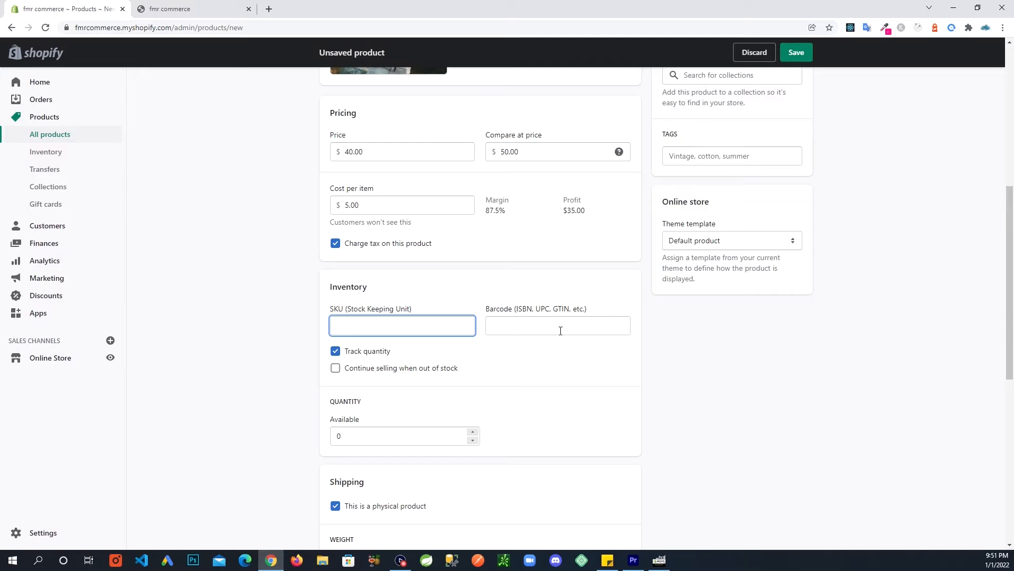
scroll(368, 339, down, 1)
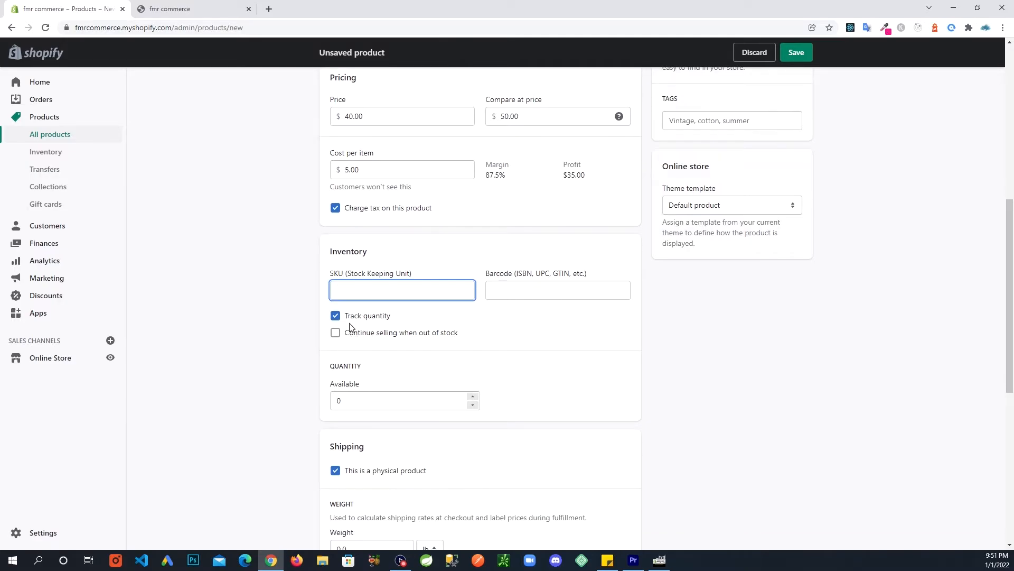
click(335, 316)
click(336, 316)
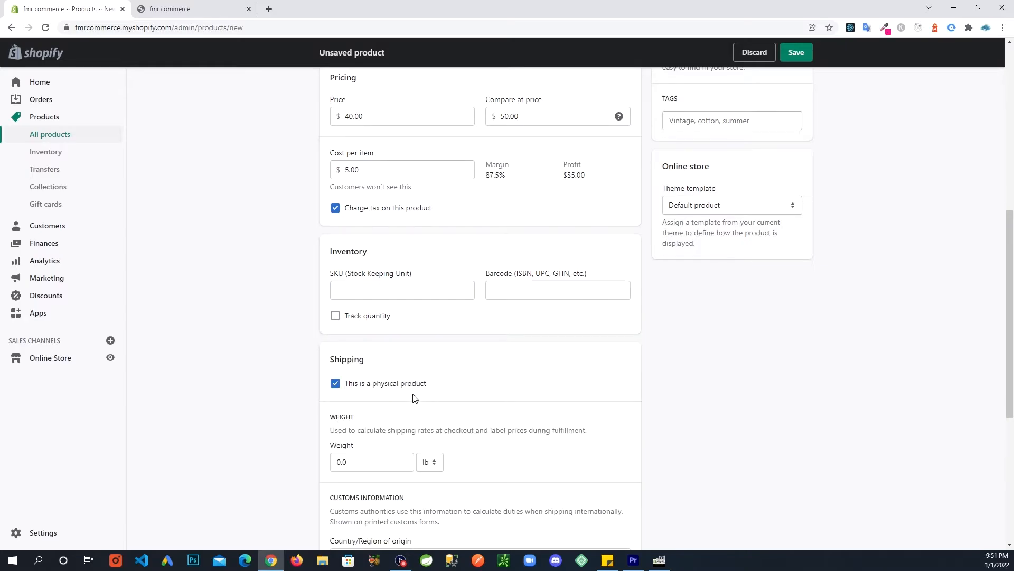
click(335, 317)
scroll(301, 388, down, 1)
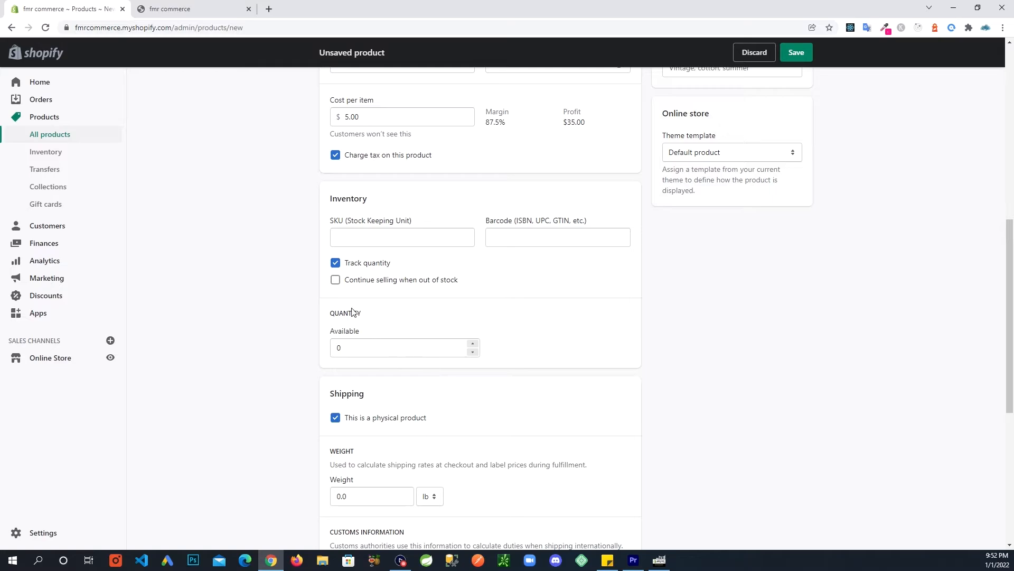
Change the available quantity from 0 to 100.
click(346, 347)
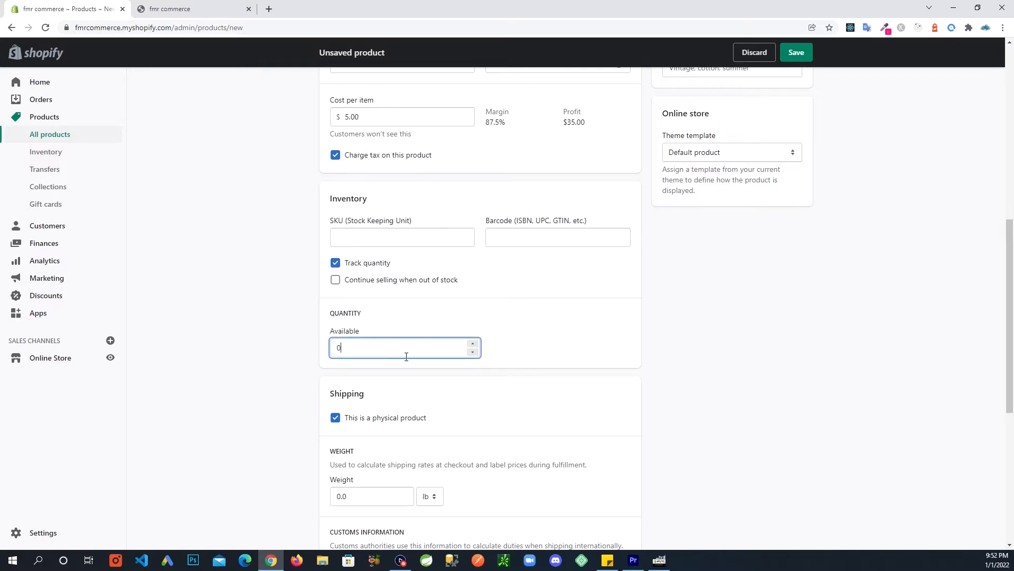
key(BackSpace)
text(100)
click(533, 367)
scroll(530, 384, down, 1)
scroll(530, 384, down, 2)
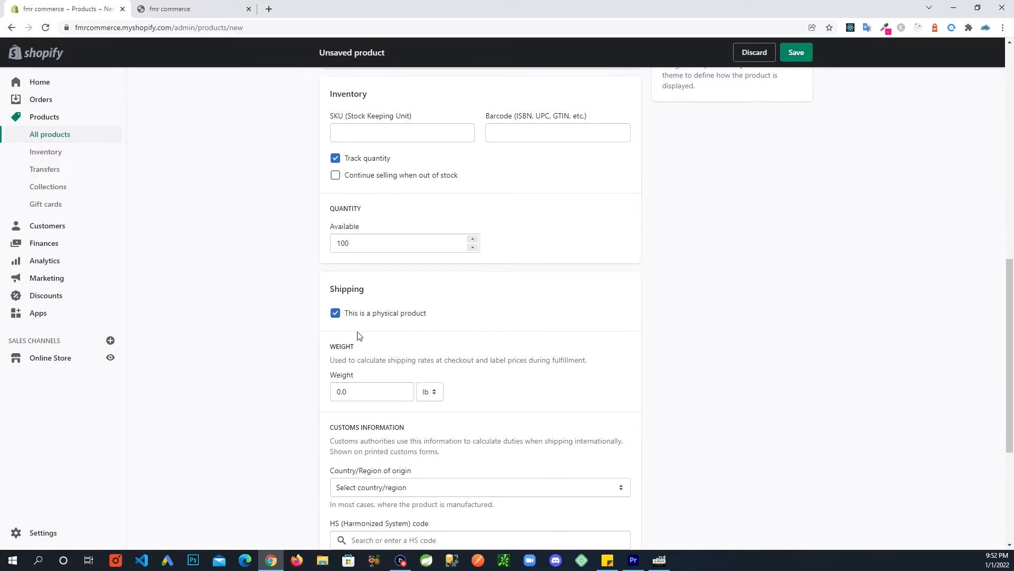
Enter 3 in the Shipping Weight field, correcting the mistaken 0.03 entry to 3.0 lb.
scroll(366, 324, down, 1)
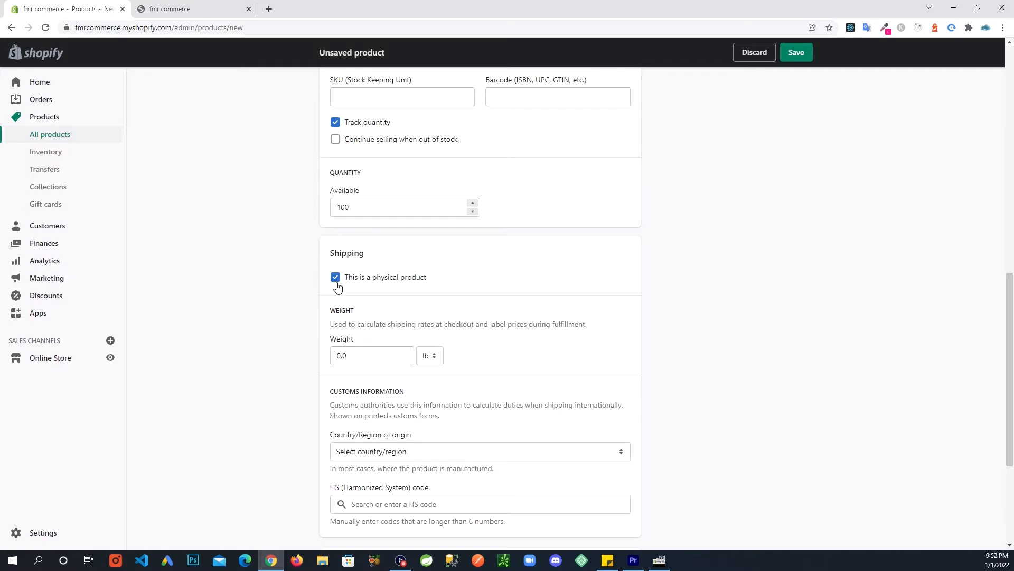
scroll(337, 286, down, 1)
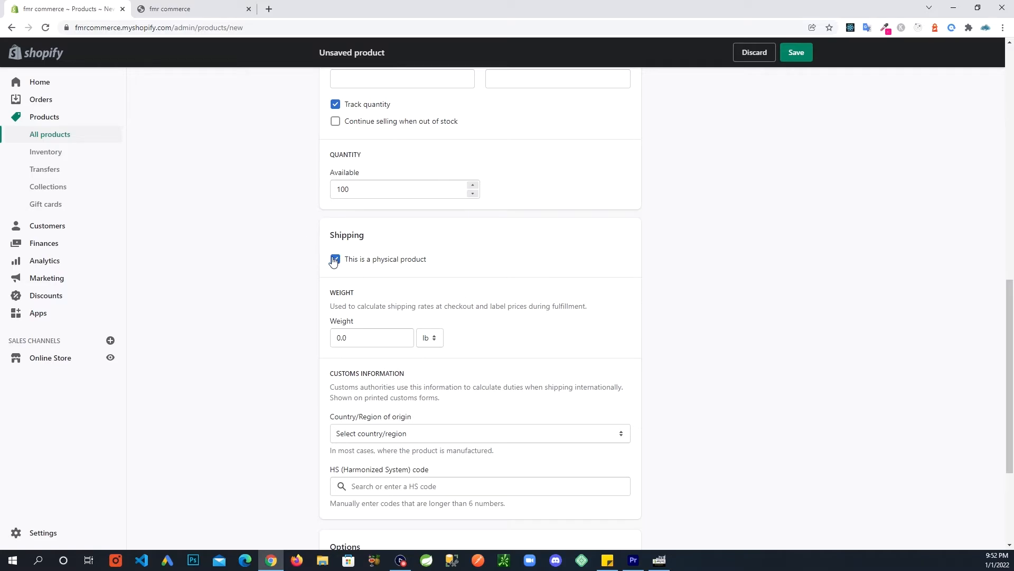
scroll(495, 370, down, 1)
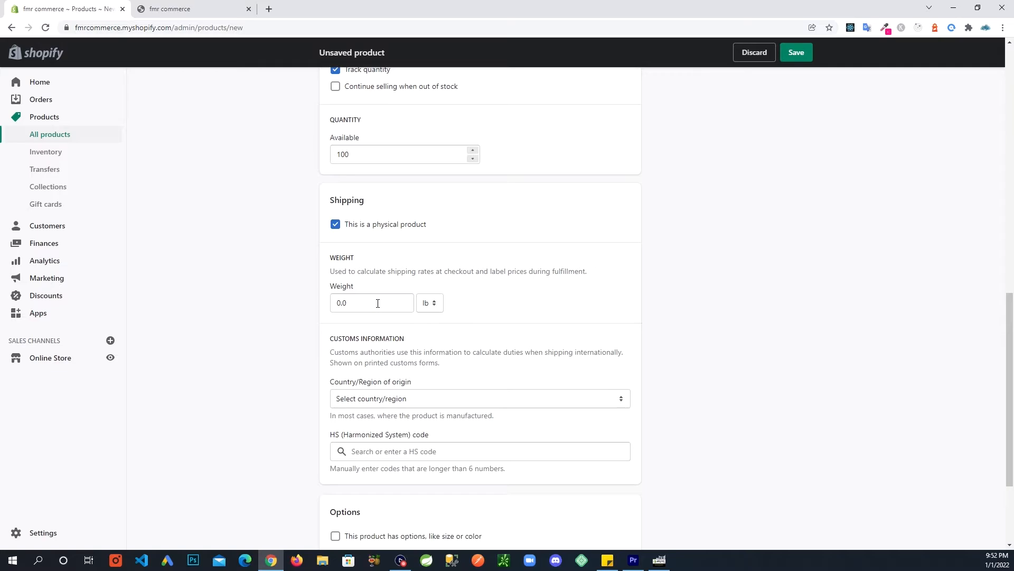
click(378, 303)
text(3)
key(BackSpace)
key(BackSpace)
key(BackSpace)
key(BackSpace)
text(3)
click(549, 303)
scroll(464, 378, down, 1)
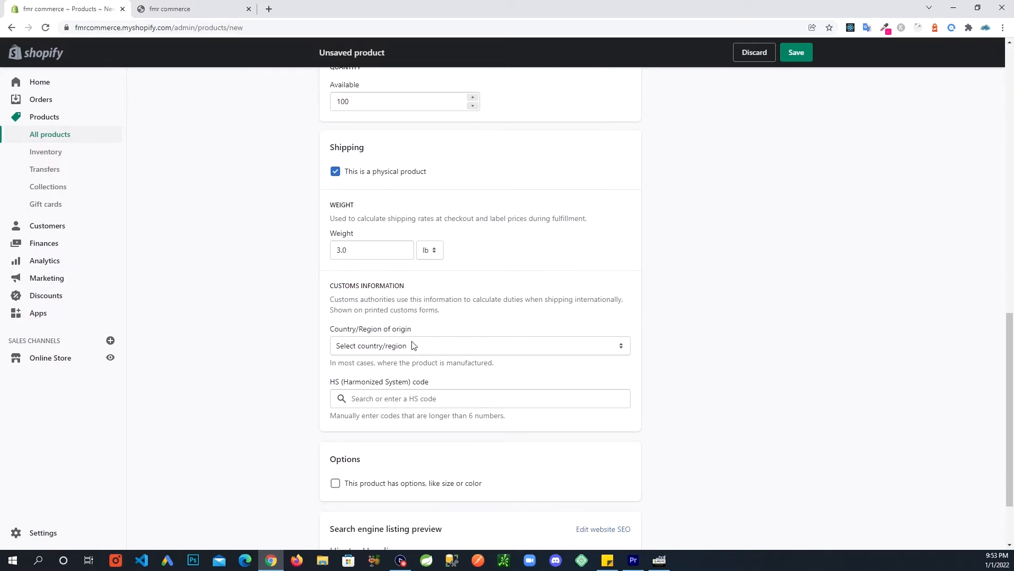
scroll(456, 322, down, 1)
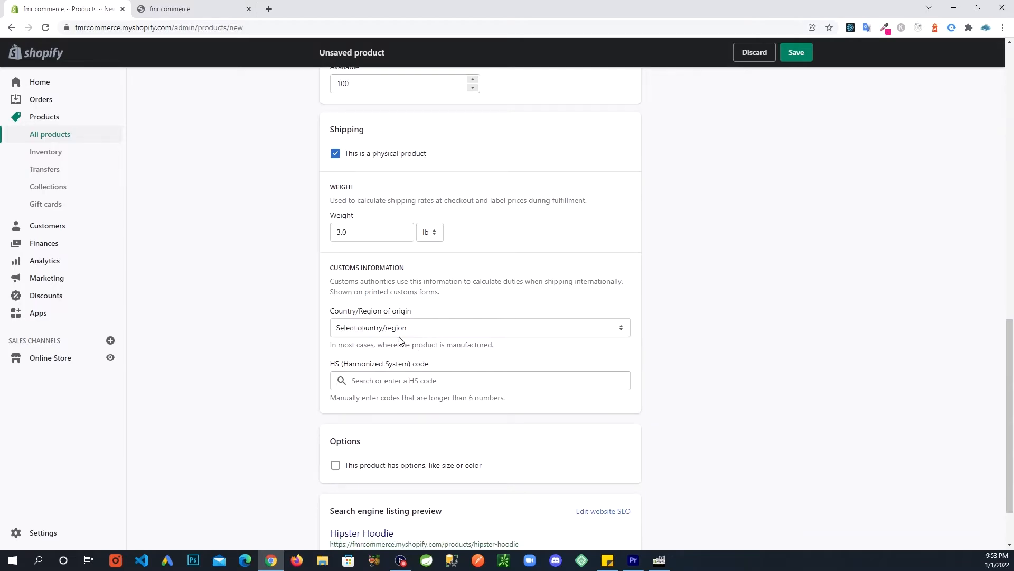
Choose United States as the hoodie's country/region of origin under Customs information.
click(419, 332)
scroll(430, 369, down, 4)
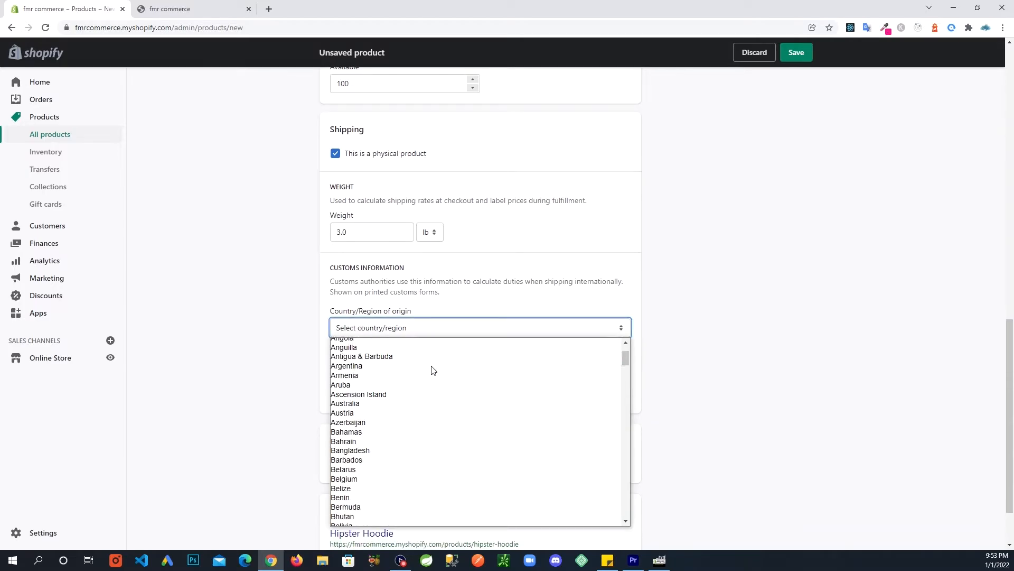
scroll(444, 382, down, 4)
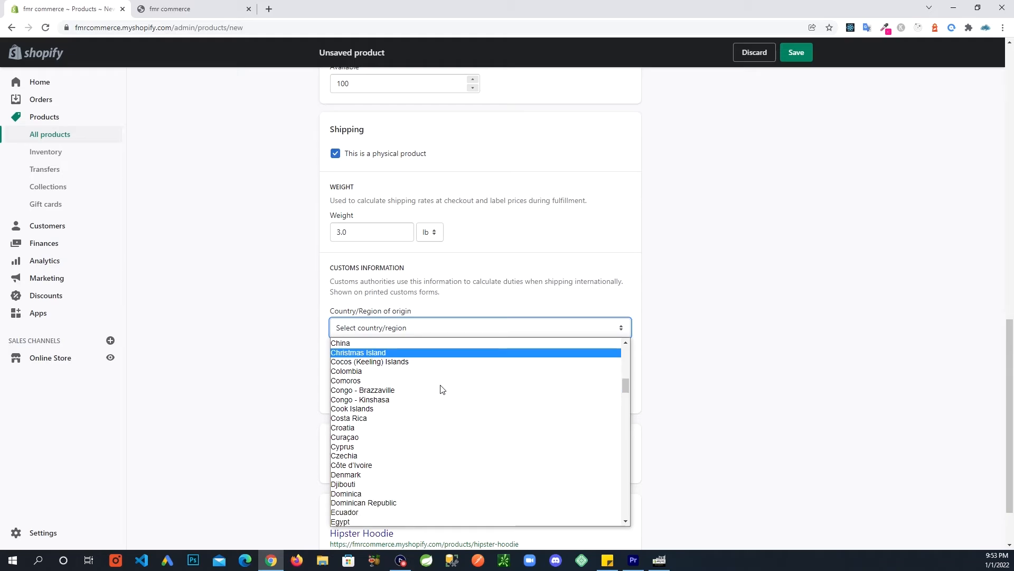
key(u)
key(Down)
key(Down)
key(Down)
key(Down)
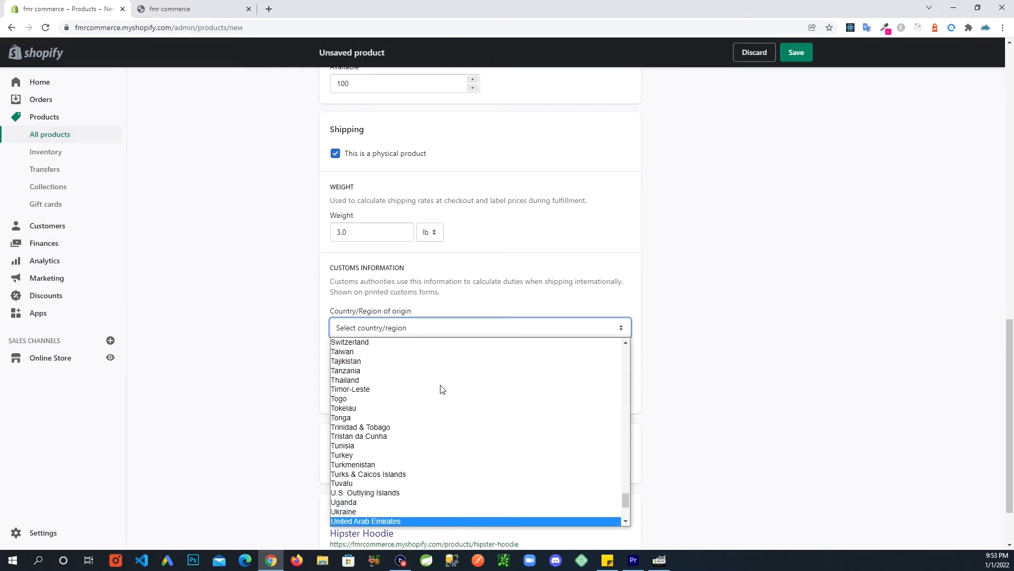
key(Down)
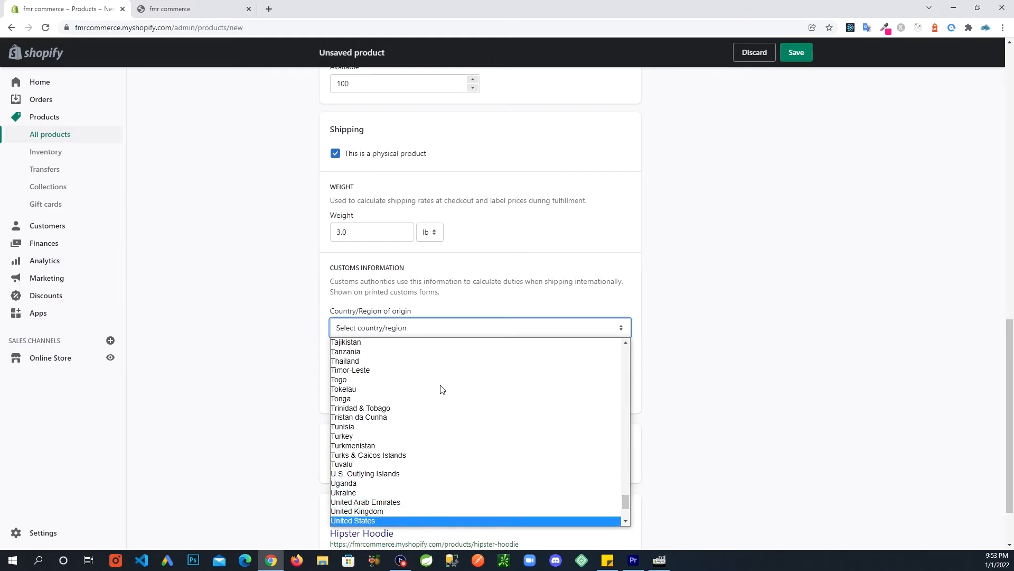
click(426, 525)
scroll(270, 414, down, 2)
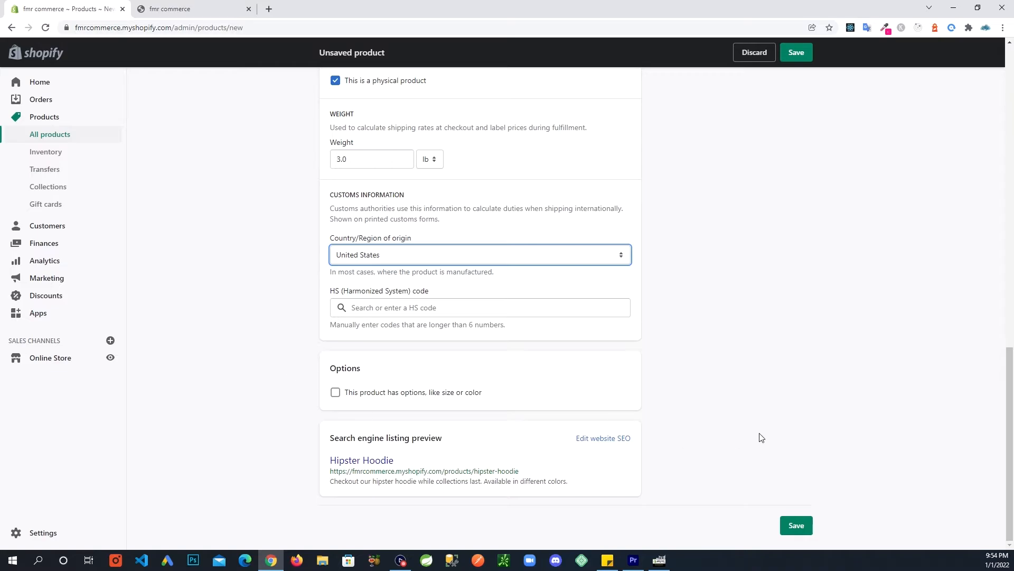
scroll(761, 436, up, 1)
scroll(761, 437, down, 1)
Save the hoodie as a draft and confirm the storefront catalog still shows 0 products.
click(794, 524)
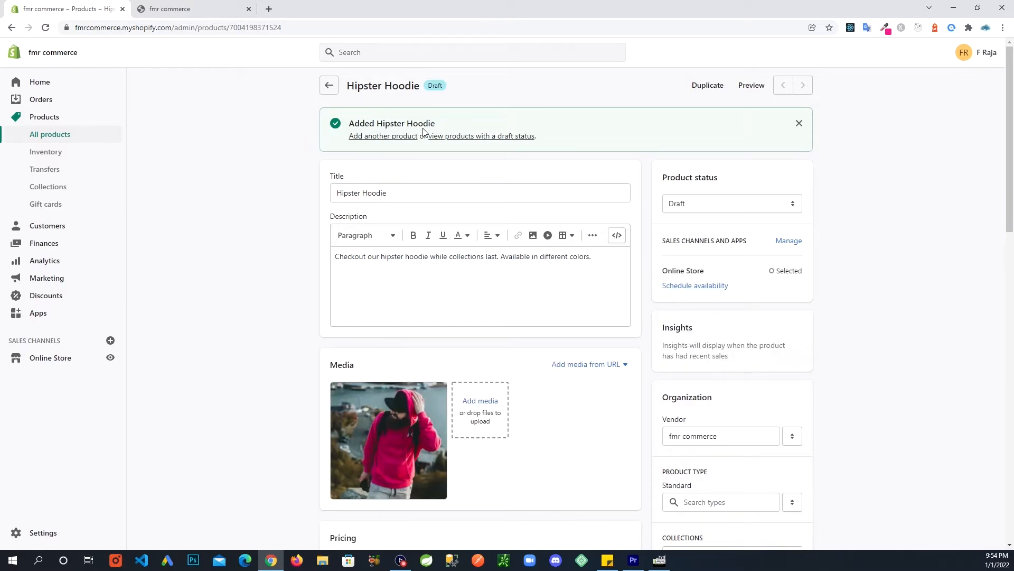
click(179, 10)
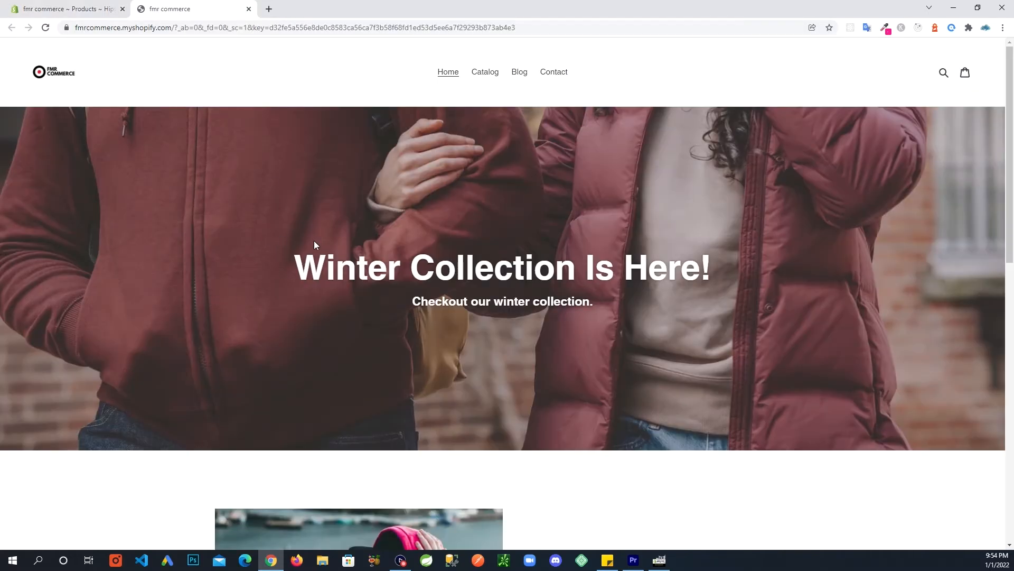
scroll(316, 245, down, 2)
scroll(316, 246, up, 2)
click(483, 75)
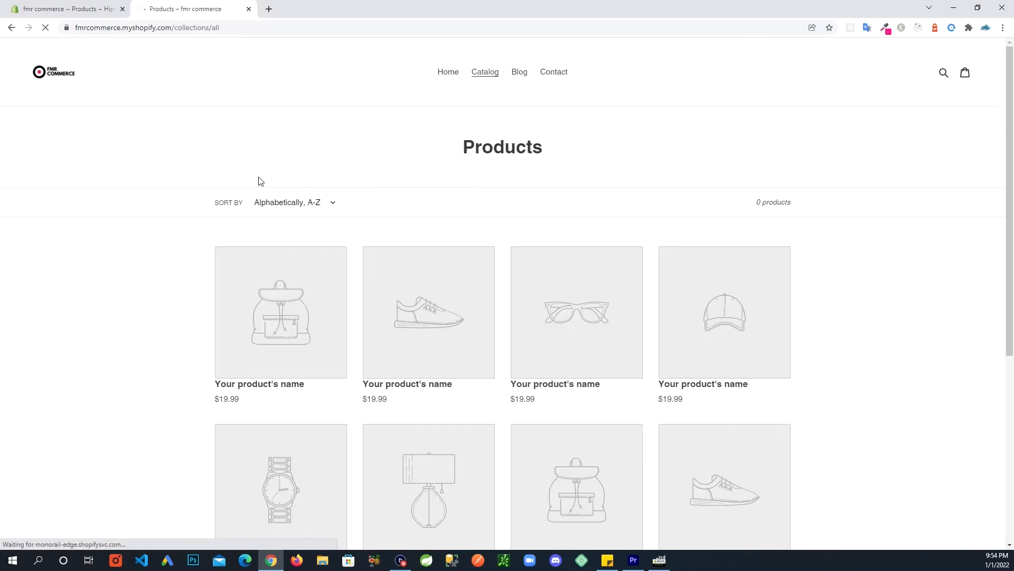
scroll(106, 270, down, 2)
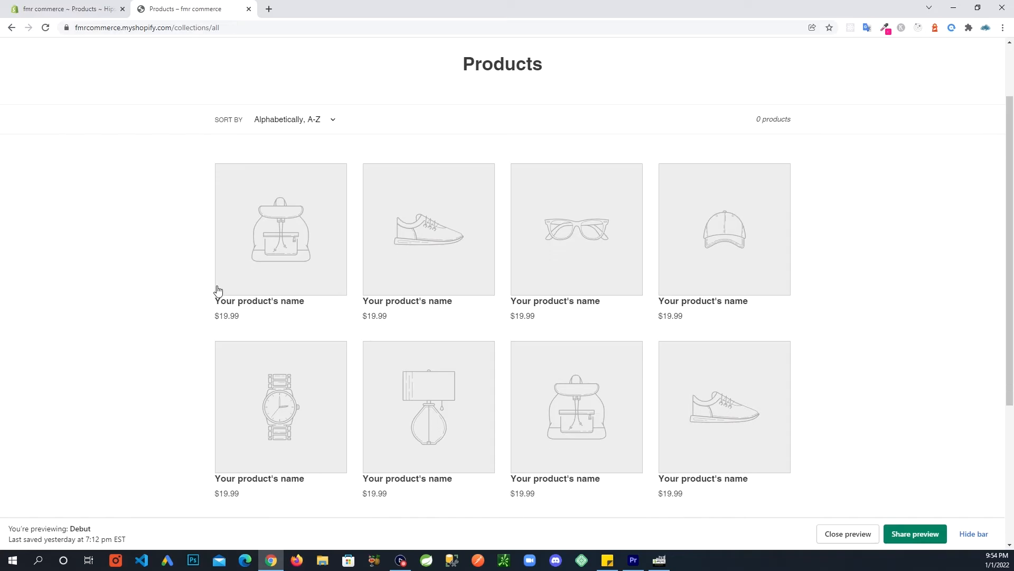
scroll(218, 290, down, 1)
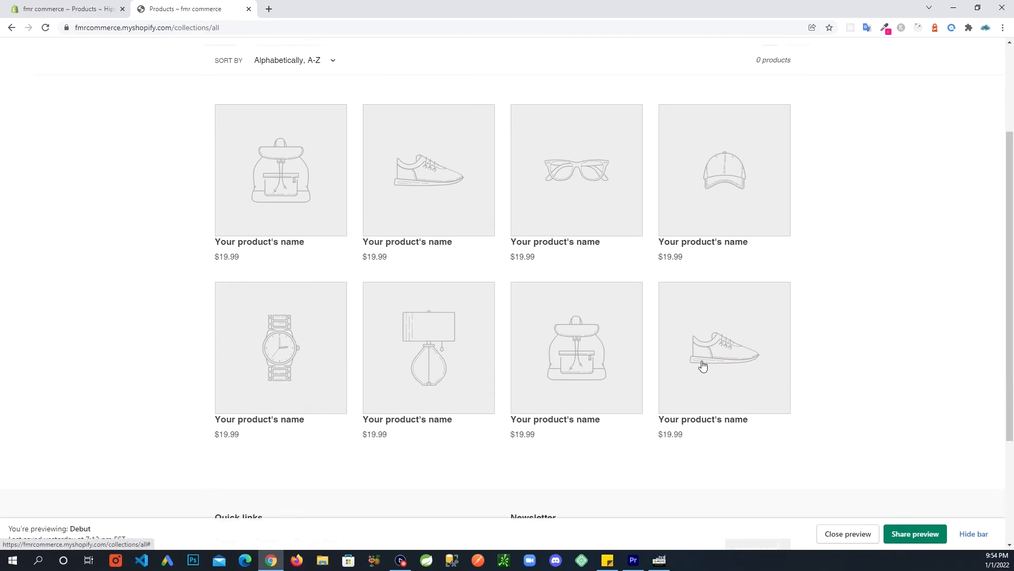
scroll(702, 366, up, 3)
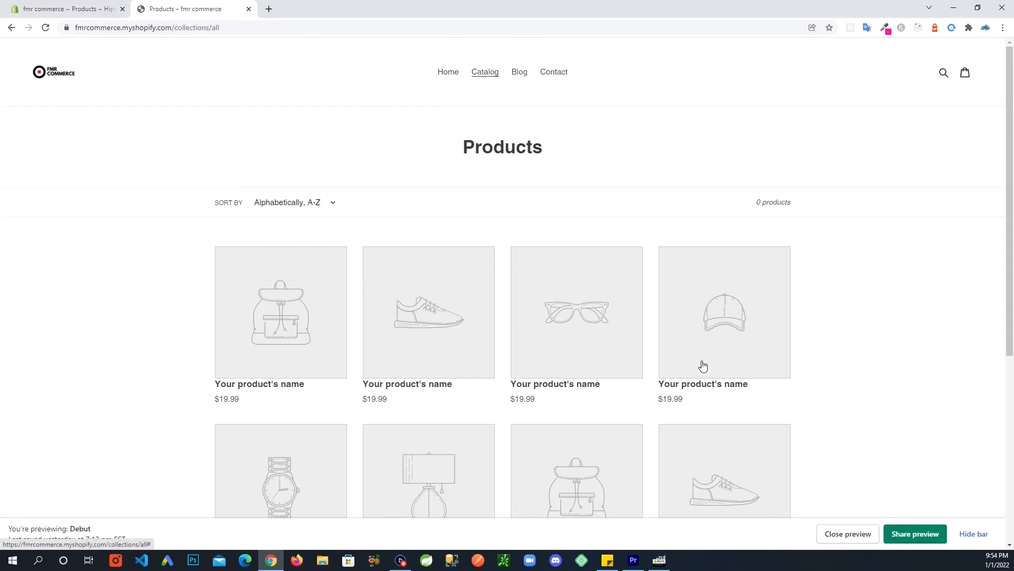
click(48, 9)
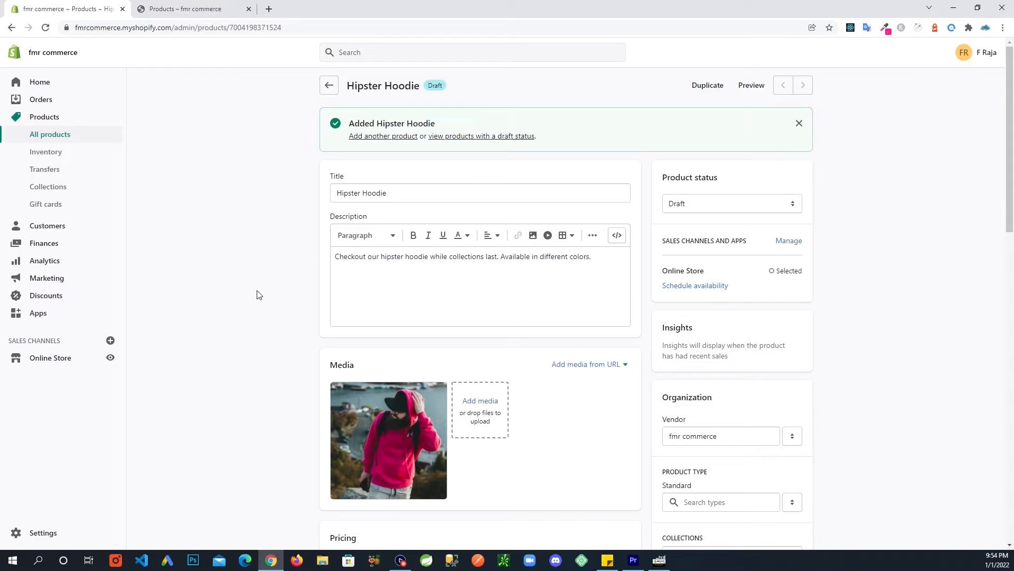
Change the Hipster Hoodie's product status from Draft to Active.
scroll(259, 293, down, 2)
scroll(296, 259, down, 6)
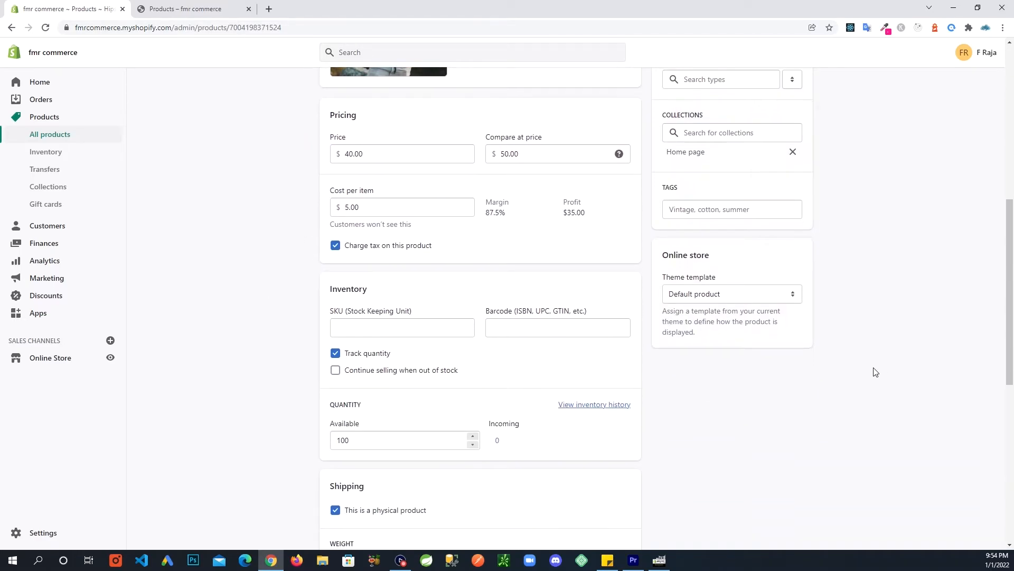
scroll(874, 369, up, 4)
scroll(875, 372, up, 4)
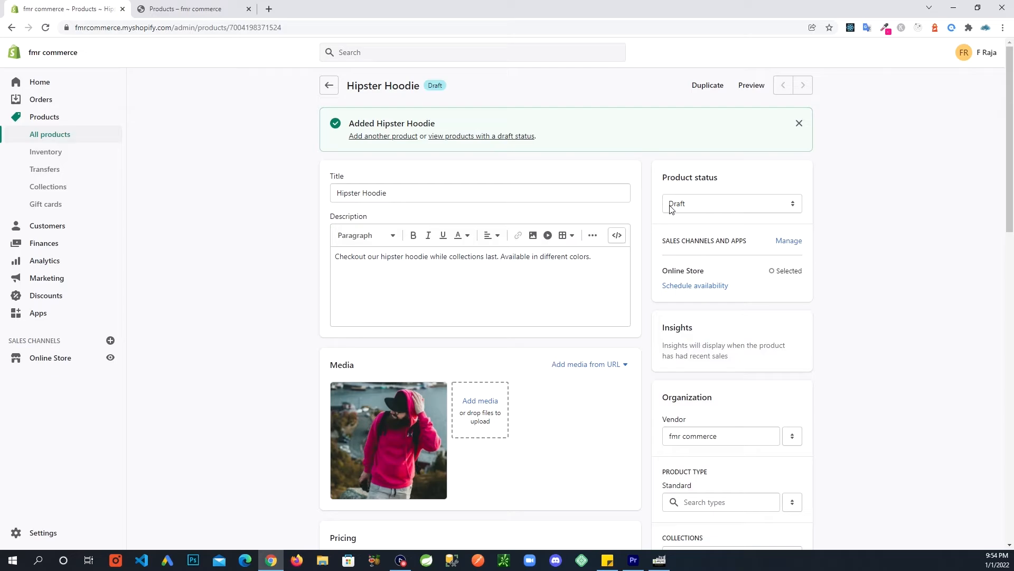
click(793, 206)
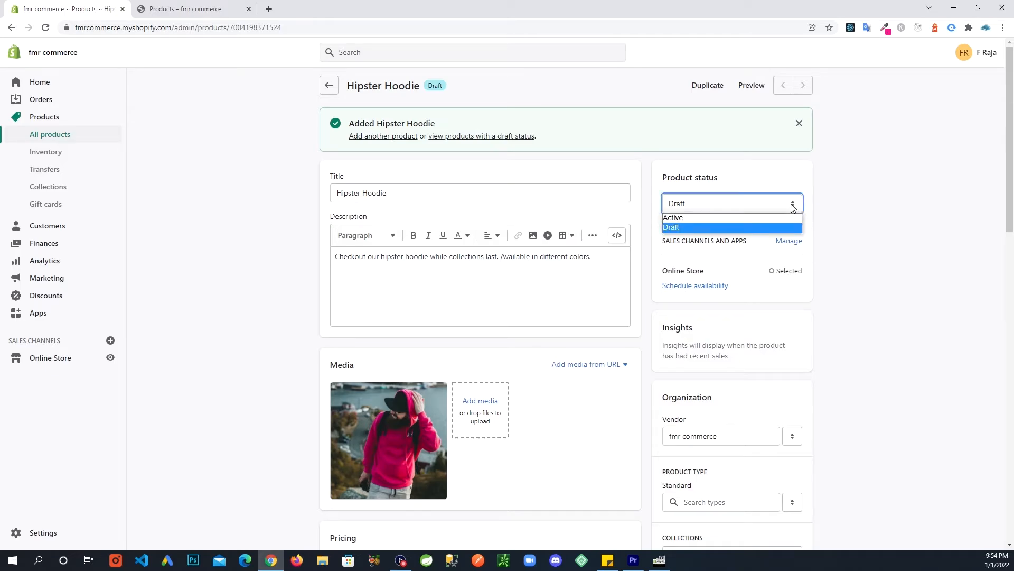
click(679, 219)
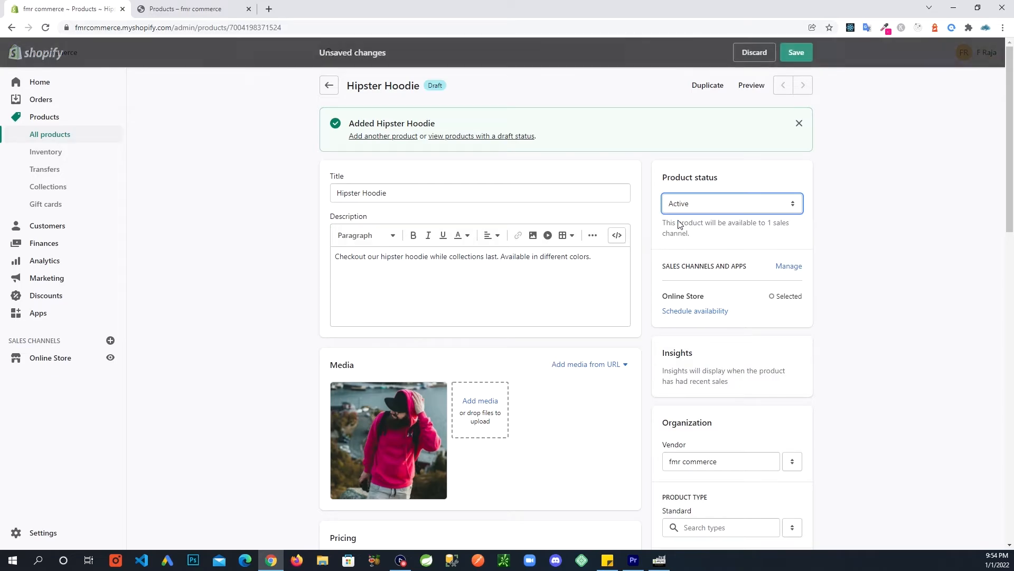
click(843, 268)
scroll(942, 272, down, 1)
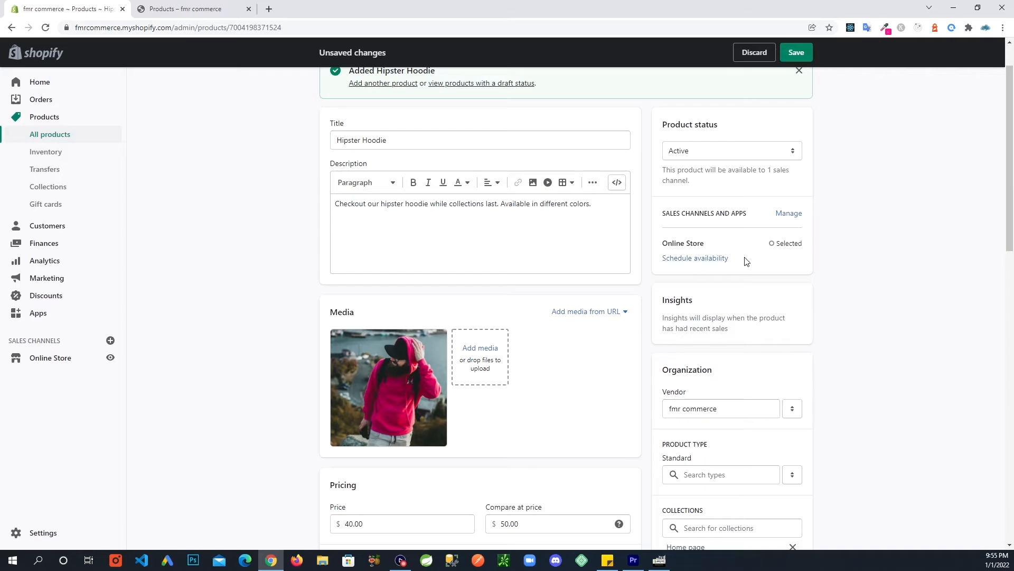
scroll(866, 301, down, 2)
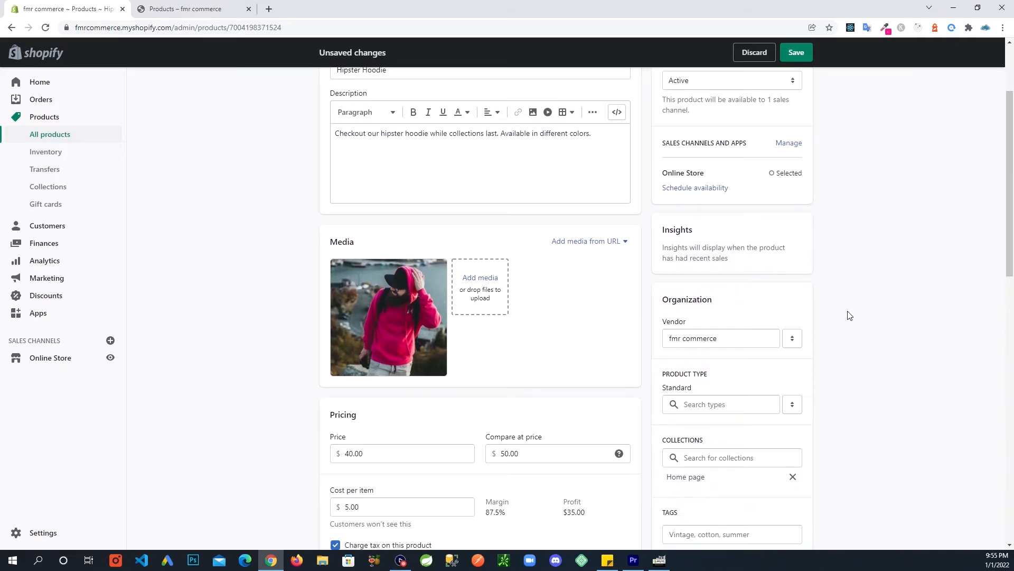
scroll(848, 315, down, 2)
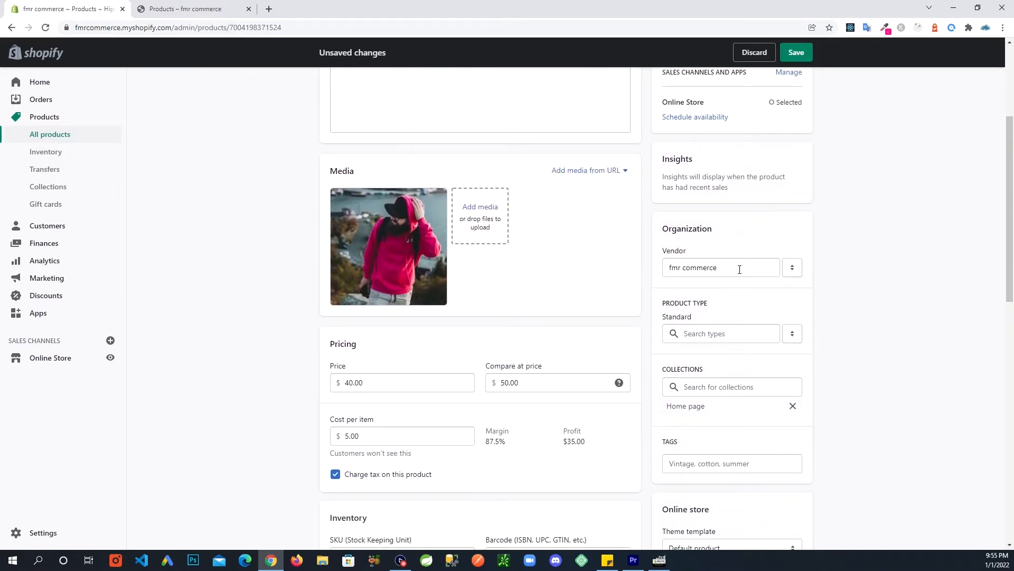
Replace the vendor 'fmr commerce' with a new vendor 'ABC Clothing'.
click(745, 270)
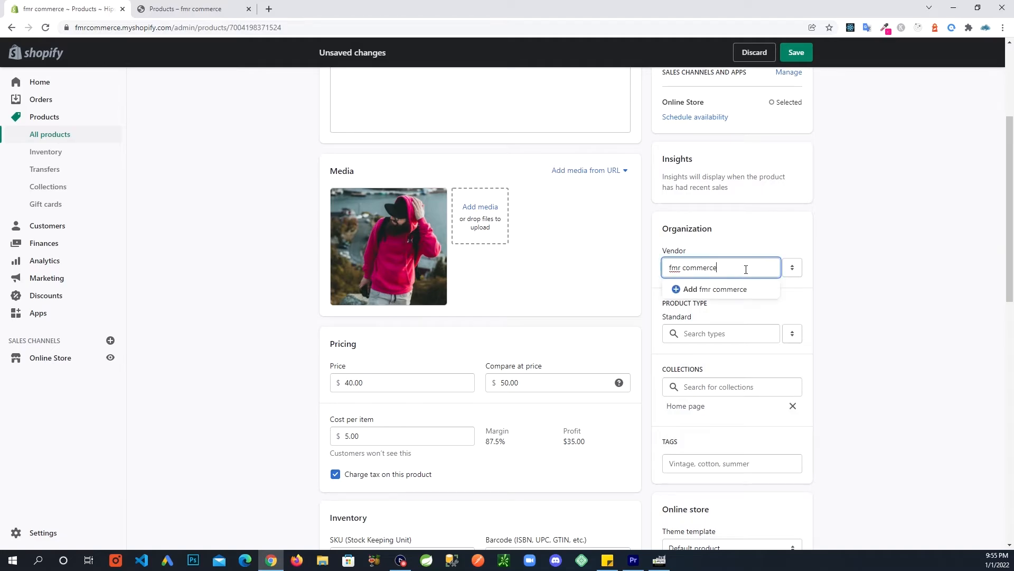
drag(733, 268, 550, 274)
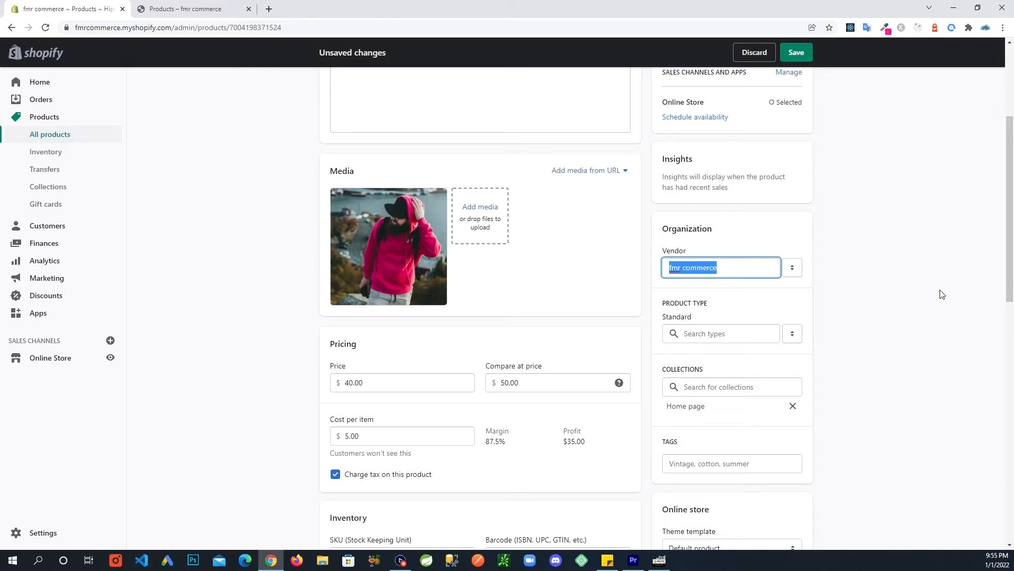
text(AB)
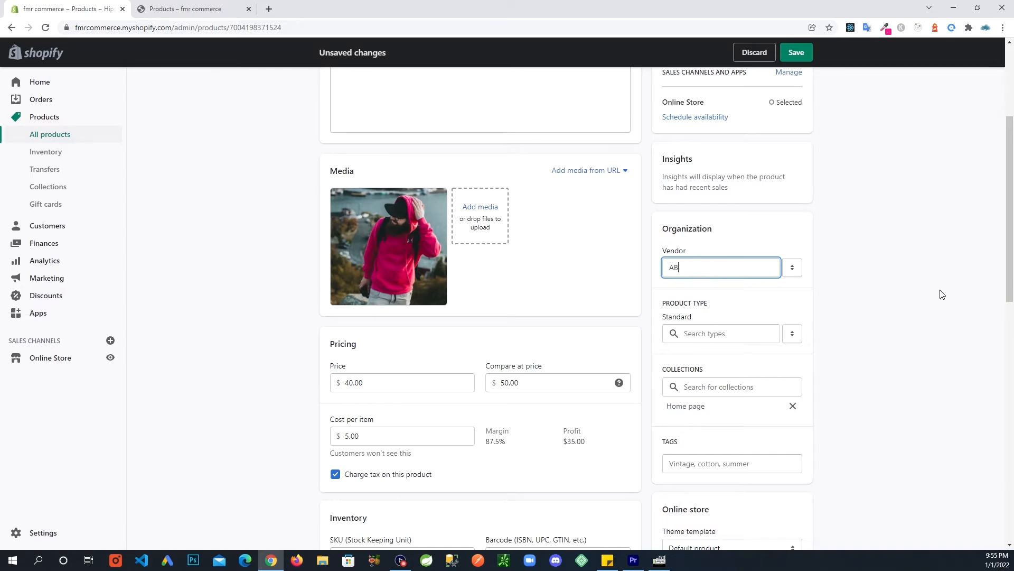
text(C Clothing)
click(820, 301)
click(754, 275)
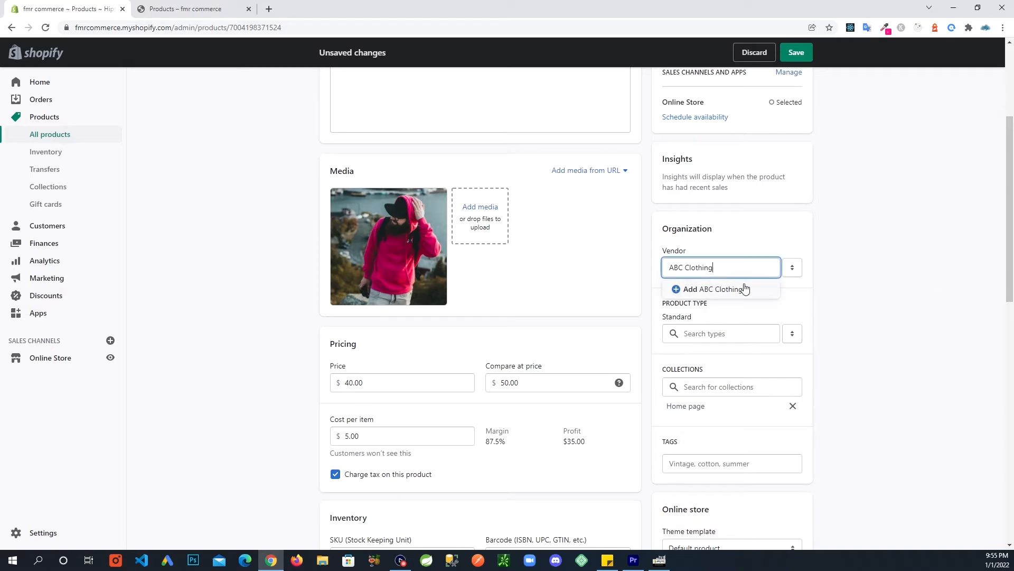
click(702, 292)
scroll(858, 336, down, 1)
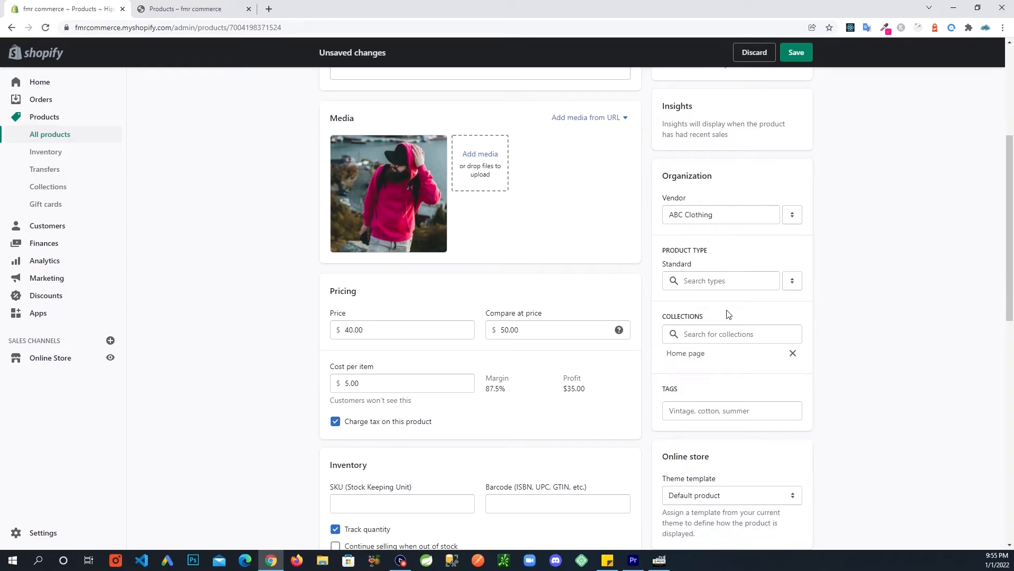
Pick Clothing under Apparel & Accessories as the product type and close the category list.
click(739, 285)
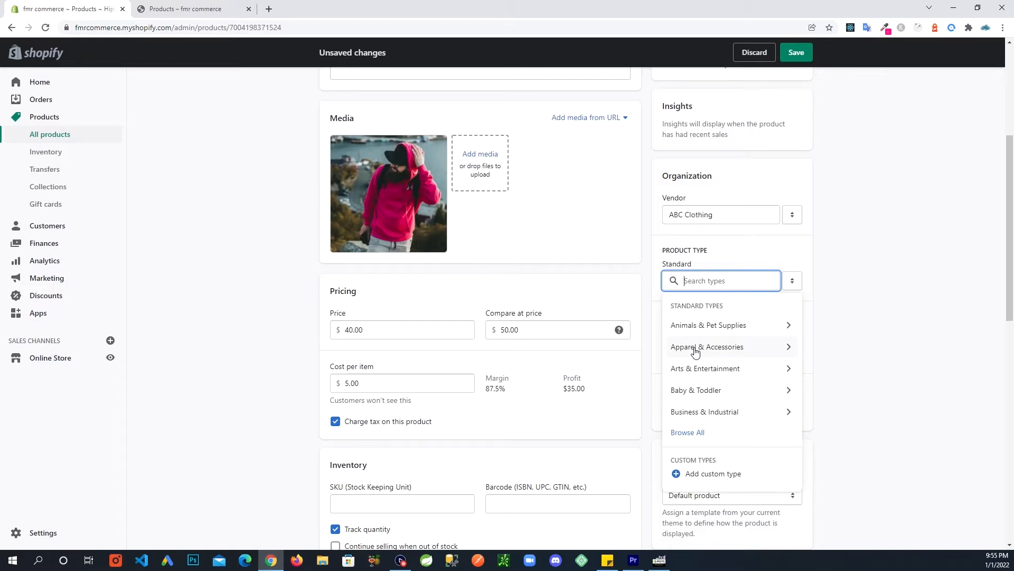
click(719, 352)
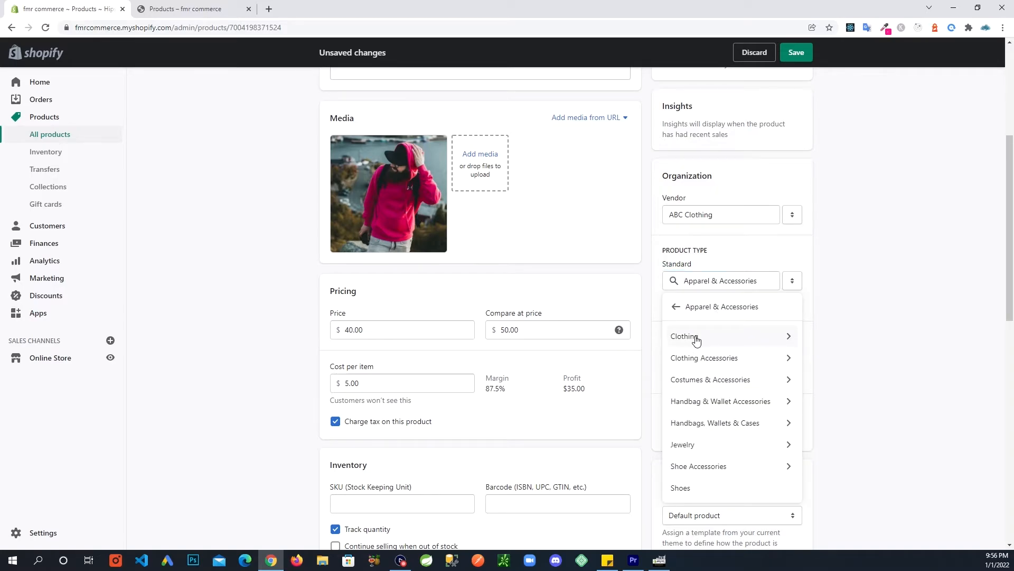
click(696, 339)
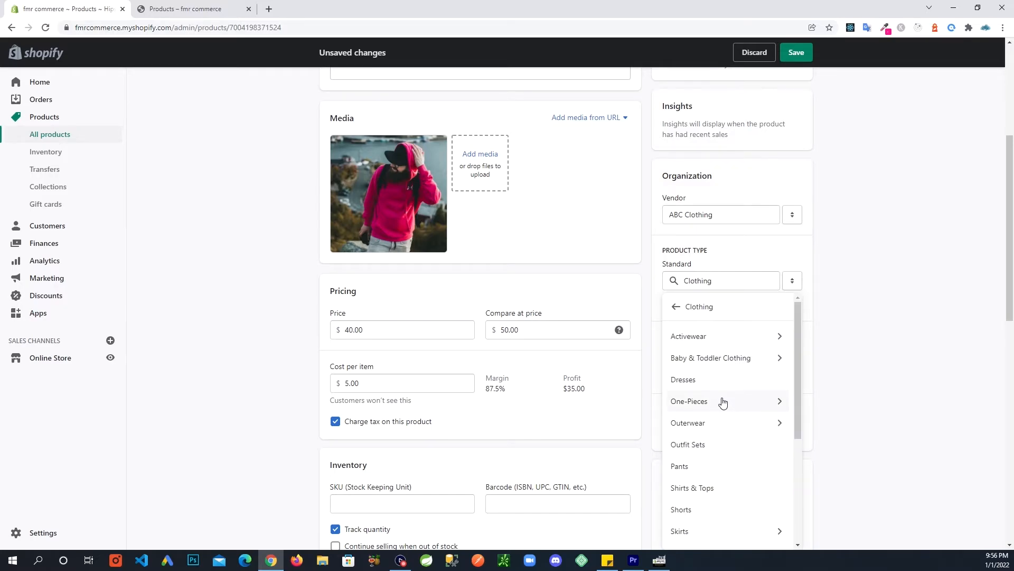
scroll(722, 404, down, 1)
scroll(721, 422, down, 2)
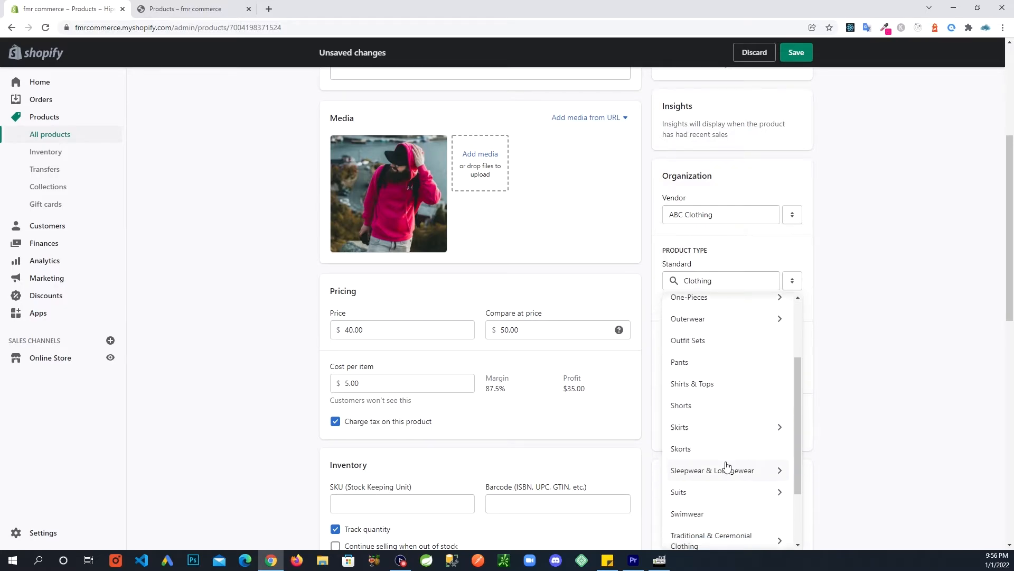
scroll(720, 495, down, 3)
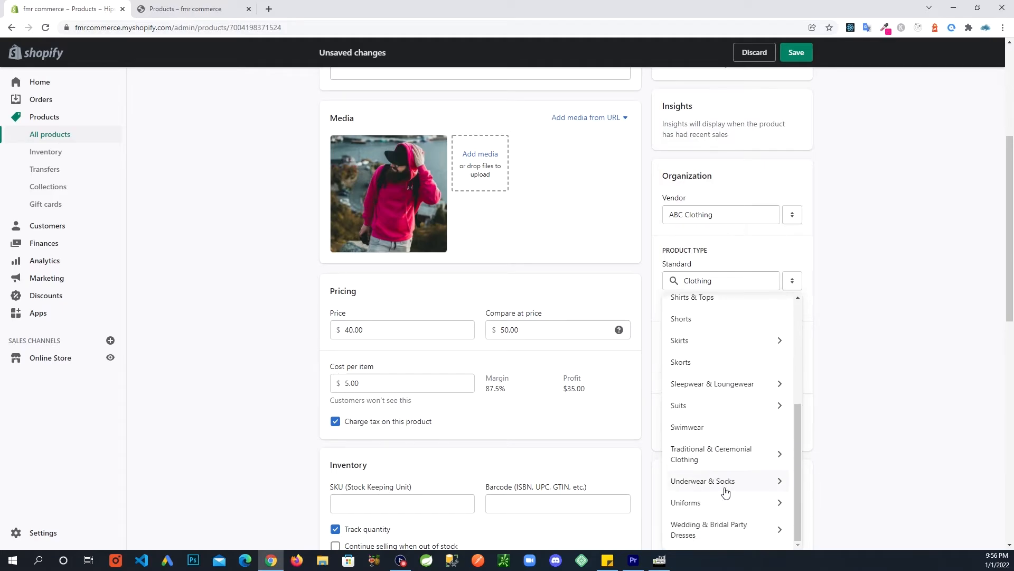
scroll(728, 344, up, 2)
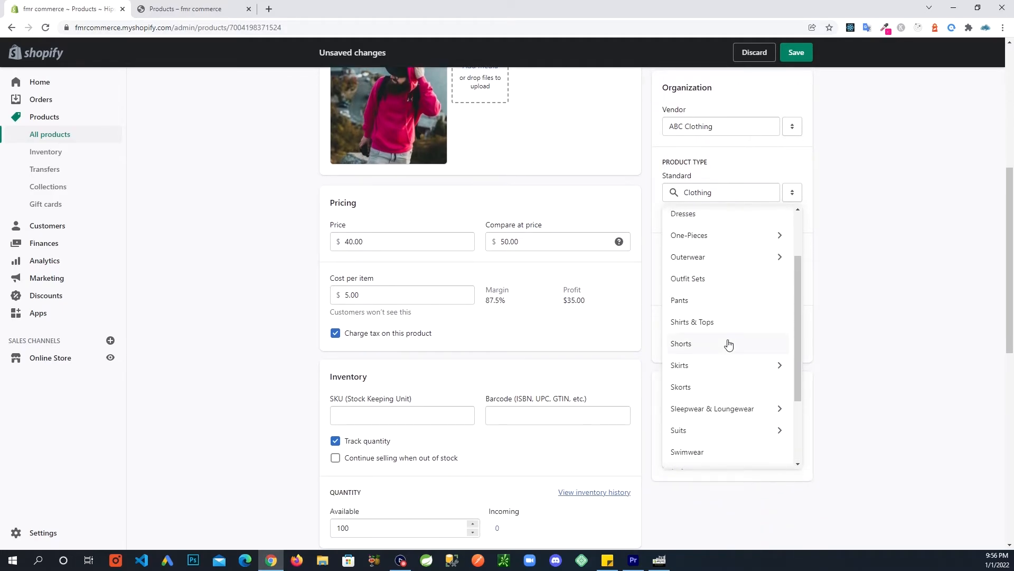
scroll(728, 344, up, 2)
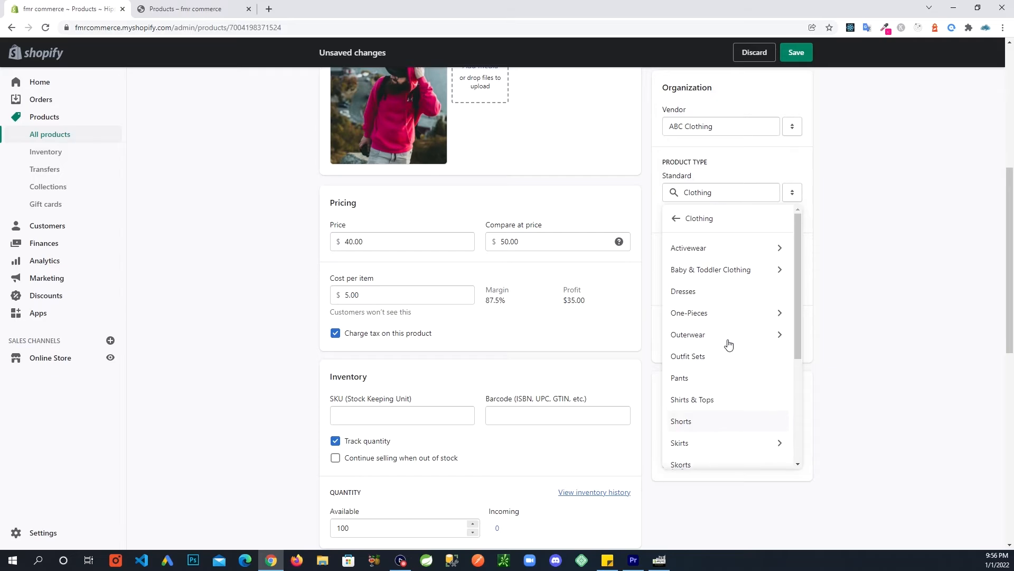
scroll(711, 290, down, 2)
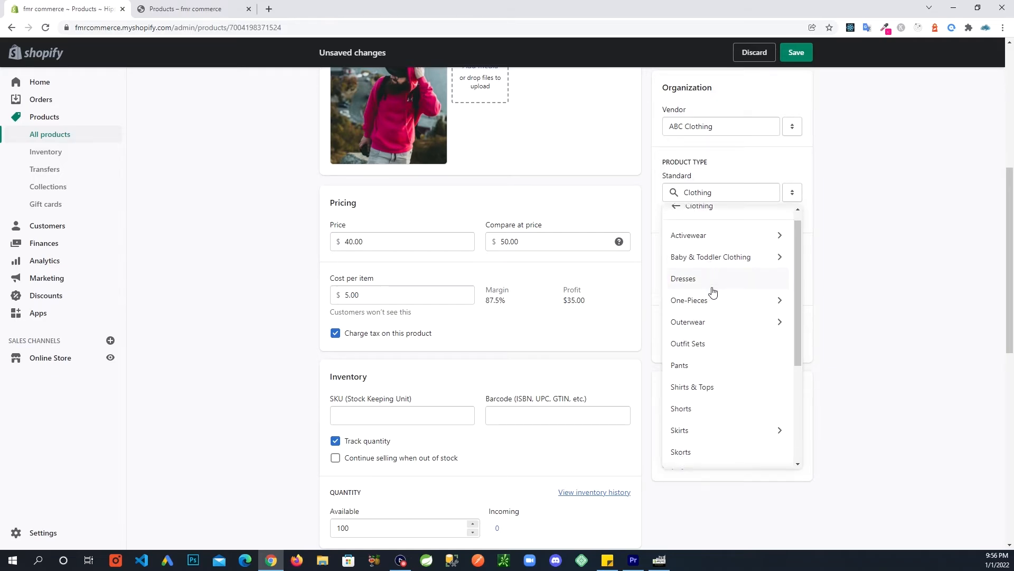
scroll(713, 294, down, 5)
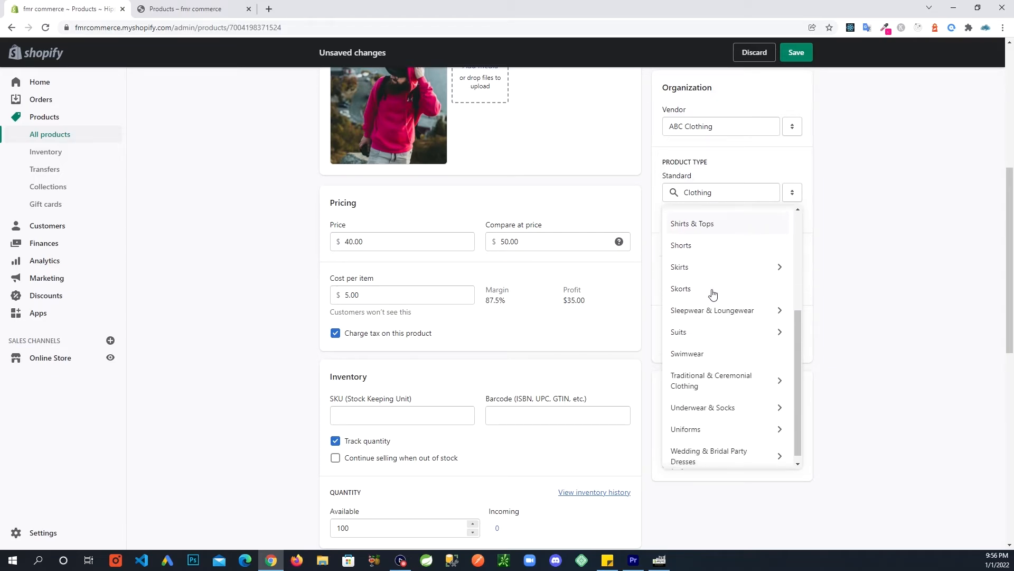
scroll(713, 293, up, 5)
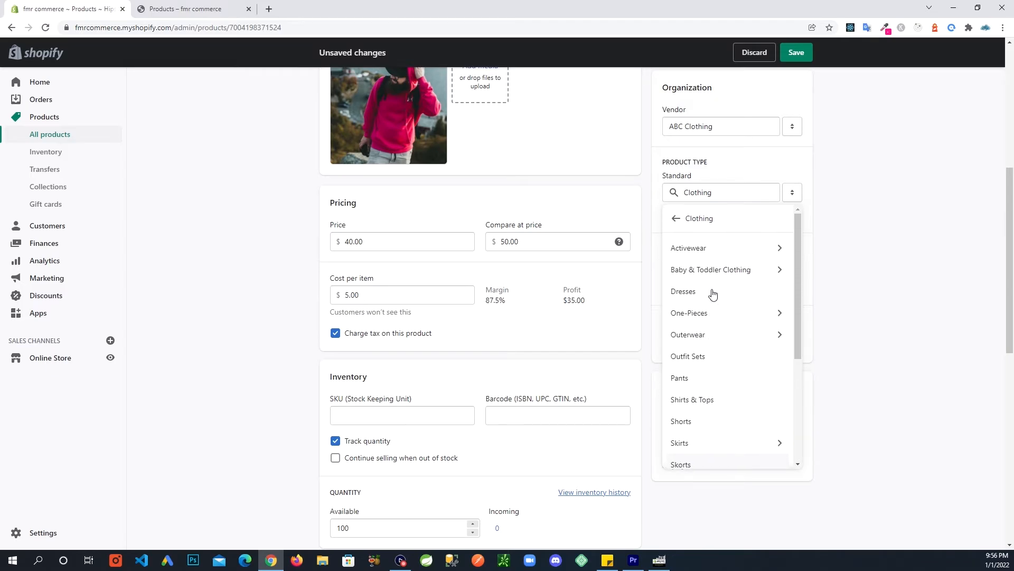
click(851, 244)
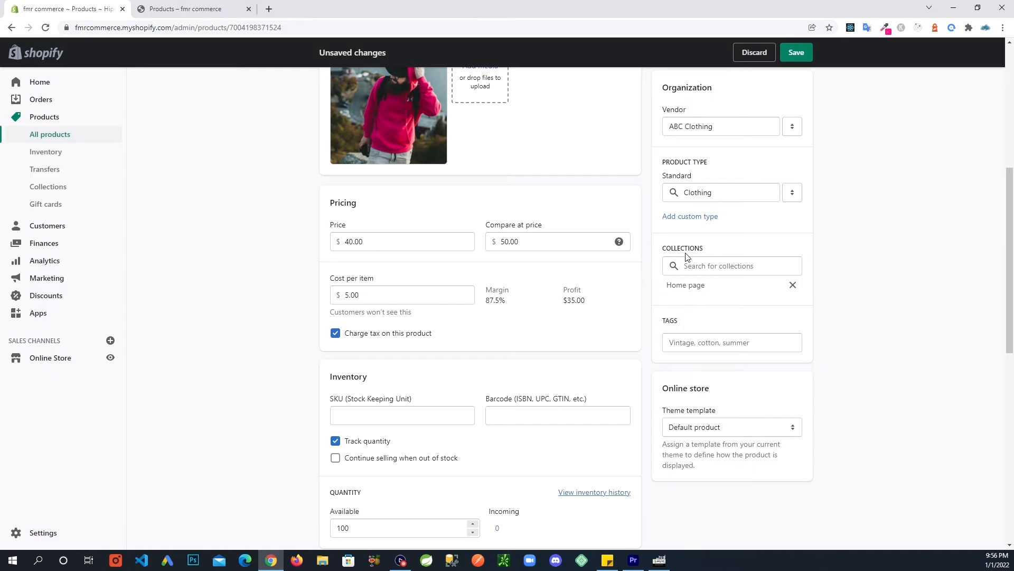
click(703, 269)
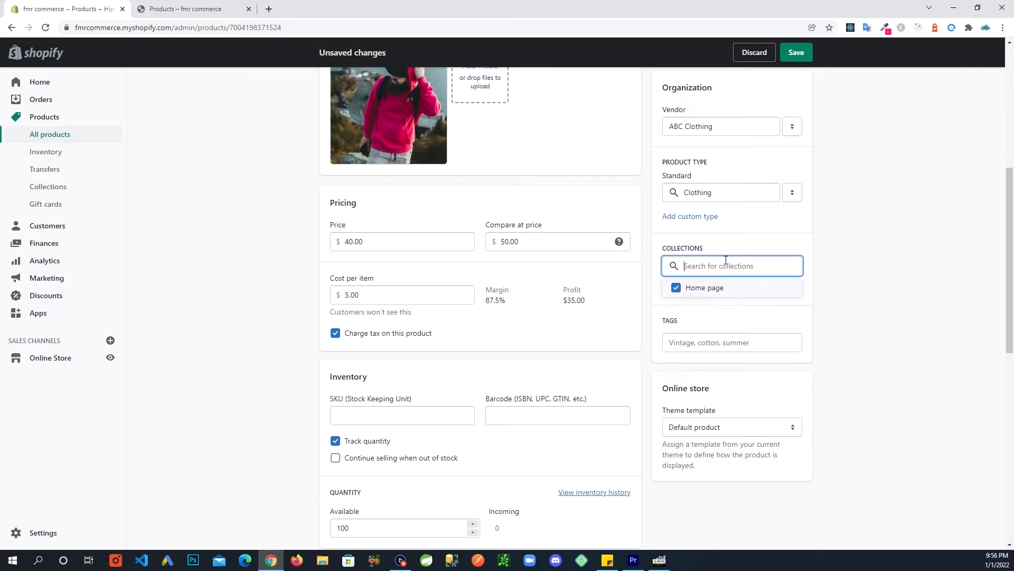
click(860, 267)
scroll(864, 330, down, 1)
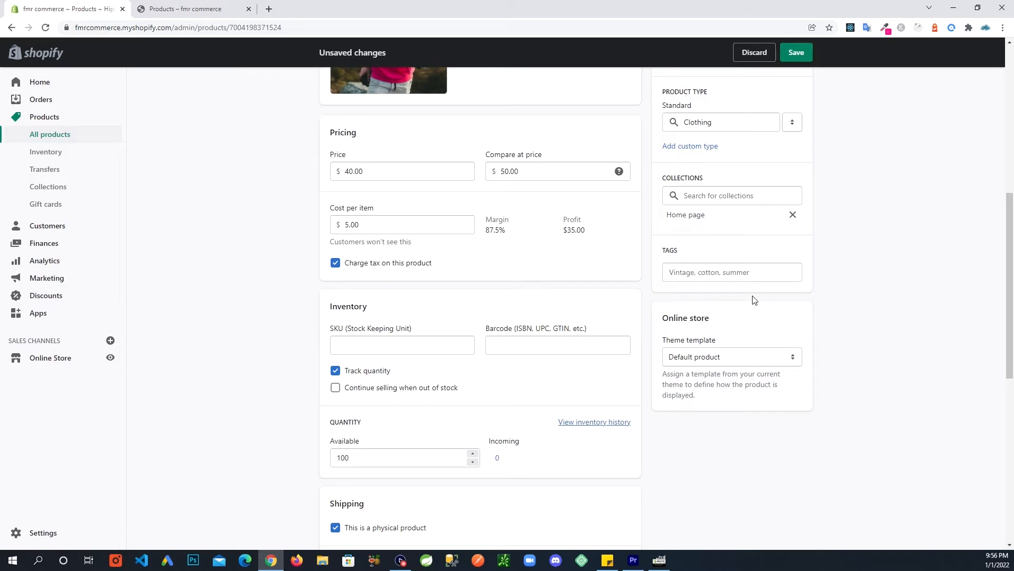
scroll(753, 291, up, 1)
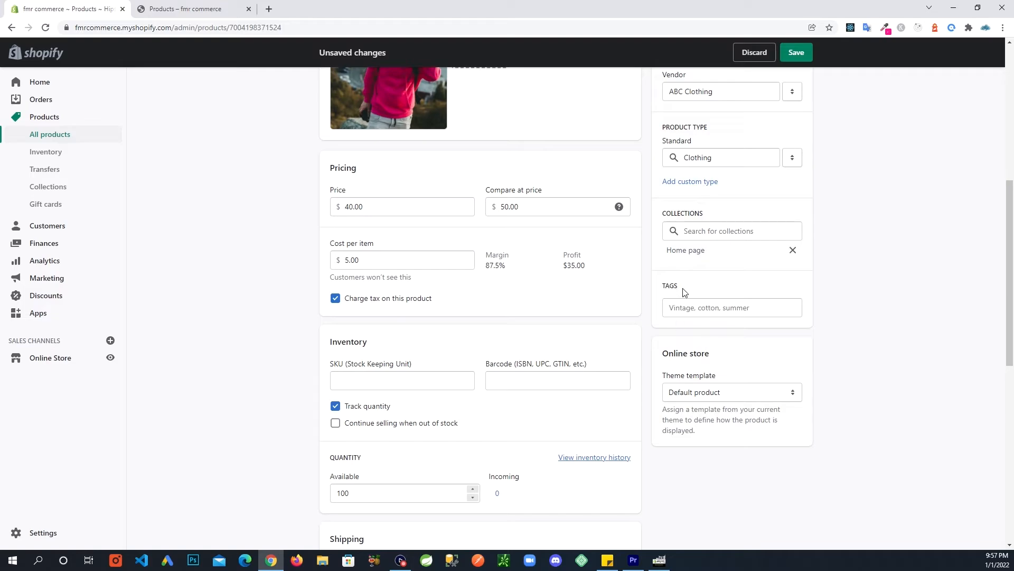
Tag the product with 'hoodie' and 'hipster', then bring the storefront catalog tab forward.
click(754, 307)
text(h)
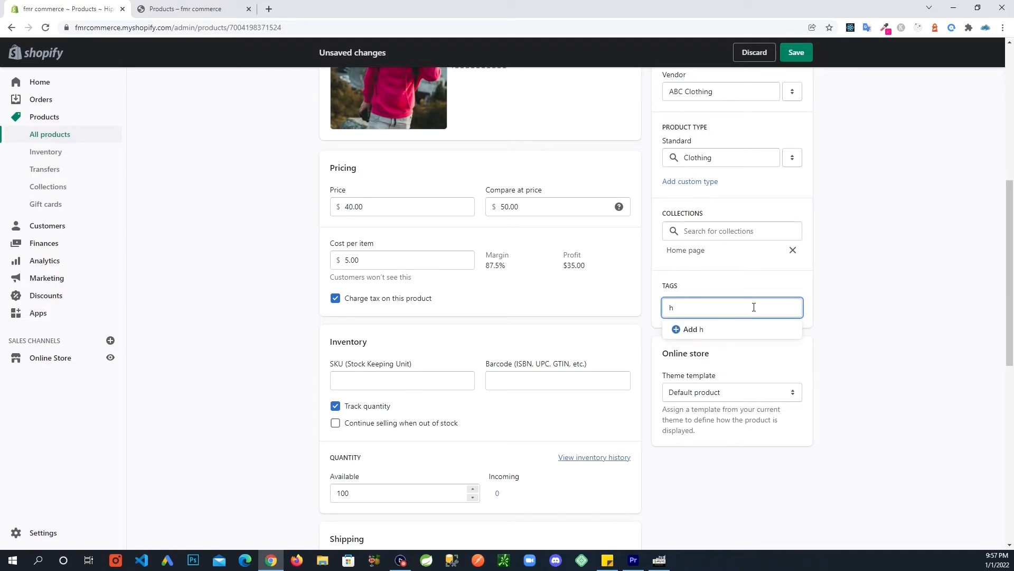
text(oodie)
click(728, 330)
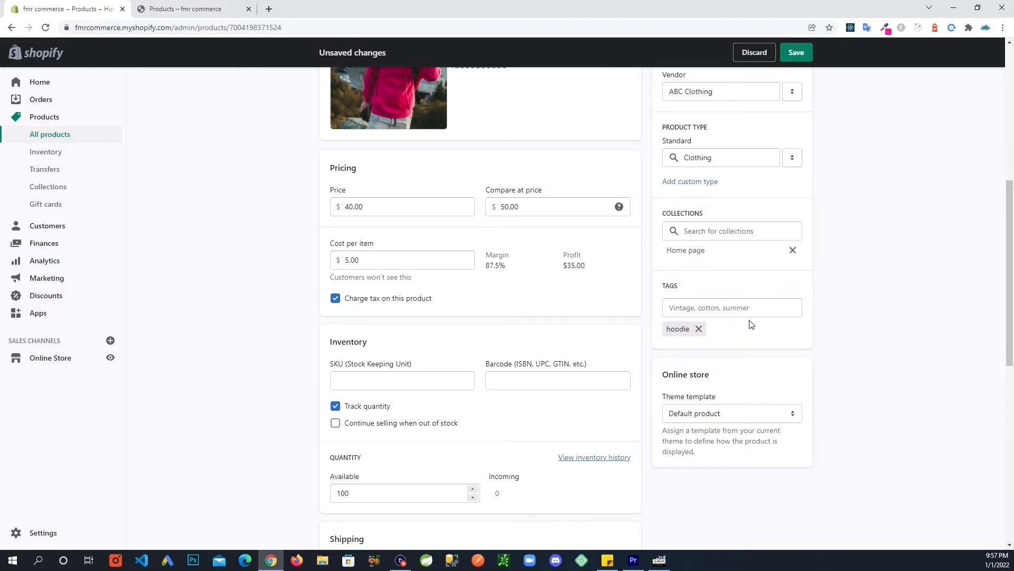
click(720, 310)
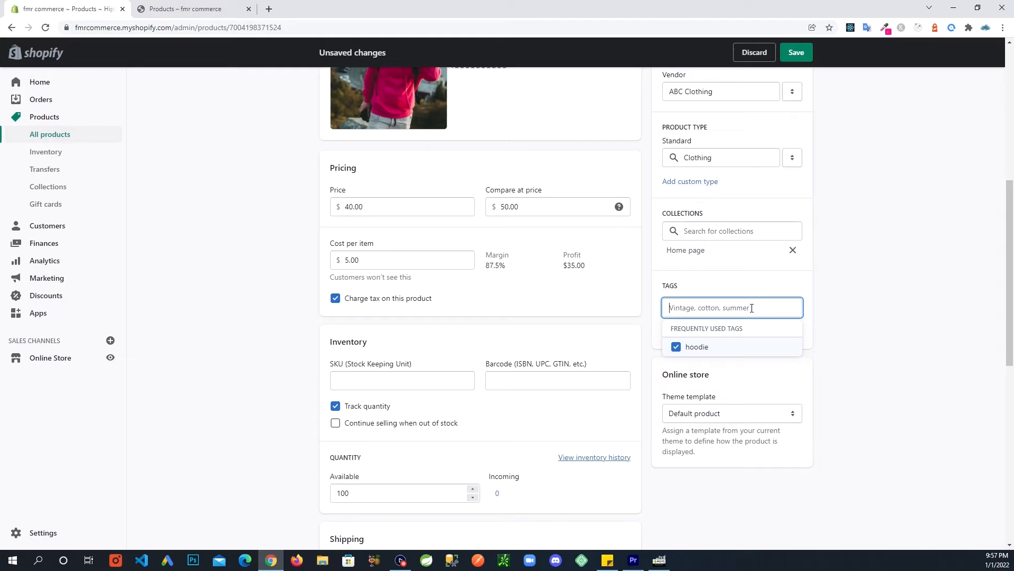
text(hips)
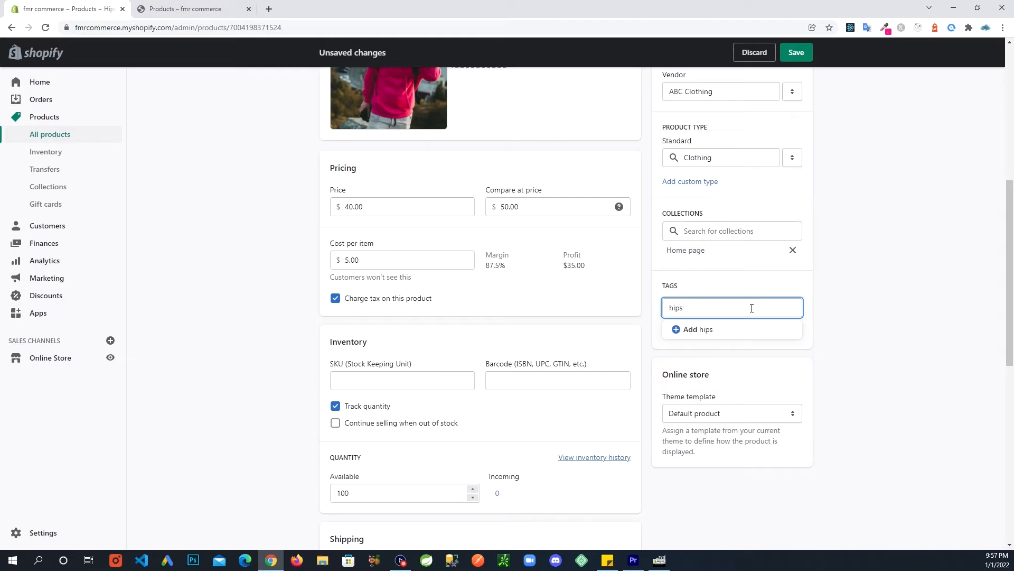
text(ter)
click(874, 340)
scroll(772, 375, down, 2)
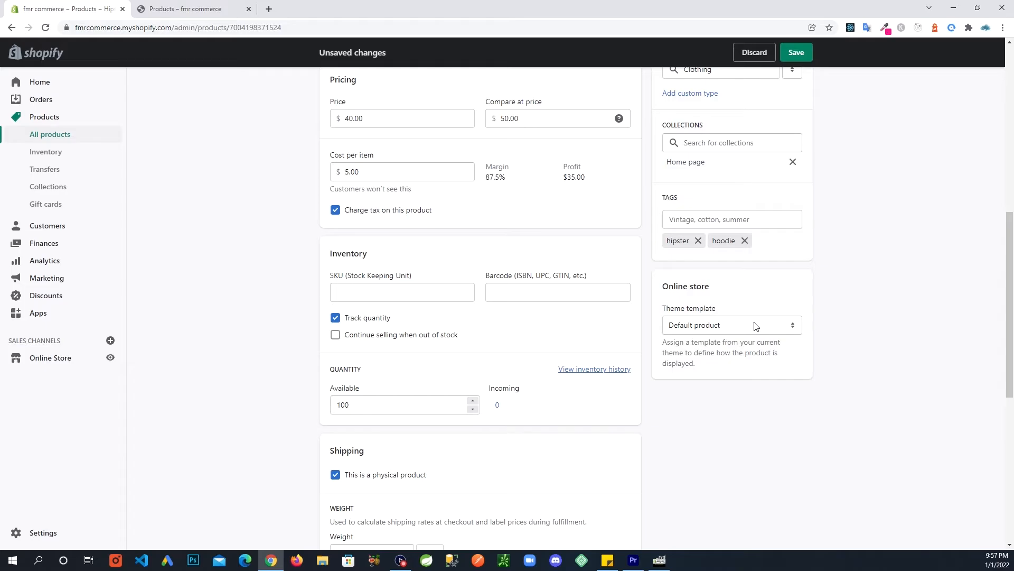
click(179, 11)
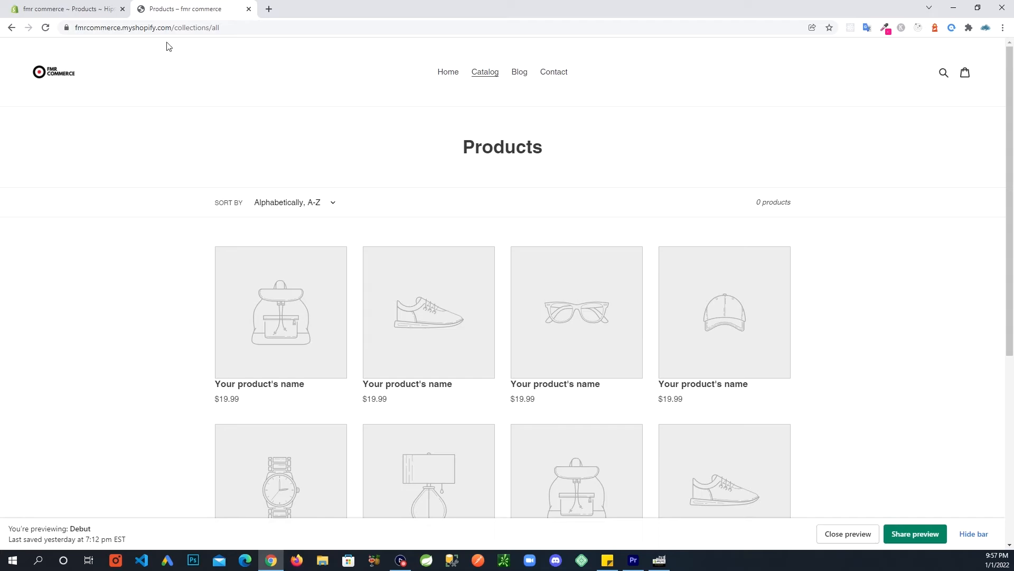
Save the hoodie's Active status and edits, then return to the storefront catalog tab.
click(59, 10)
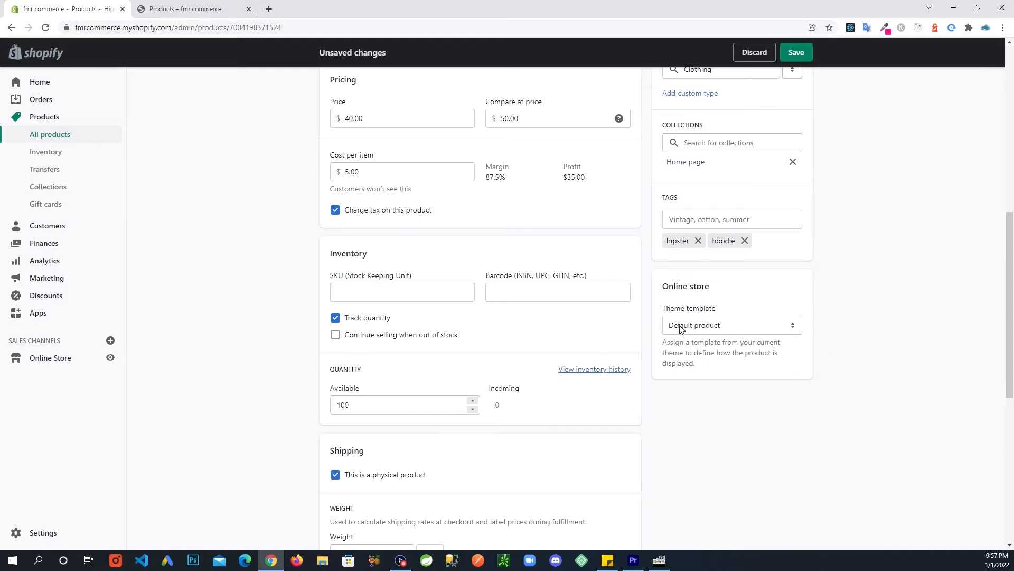
scroll(861, 351, down, 3)
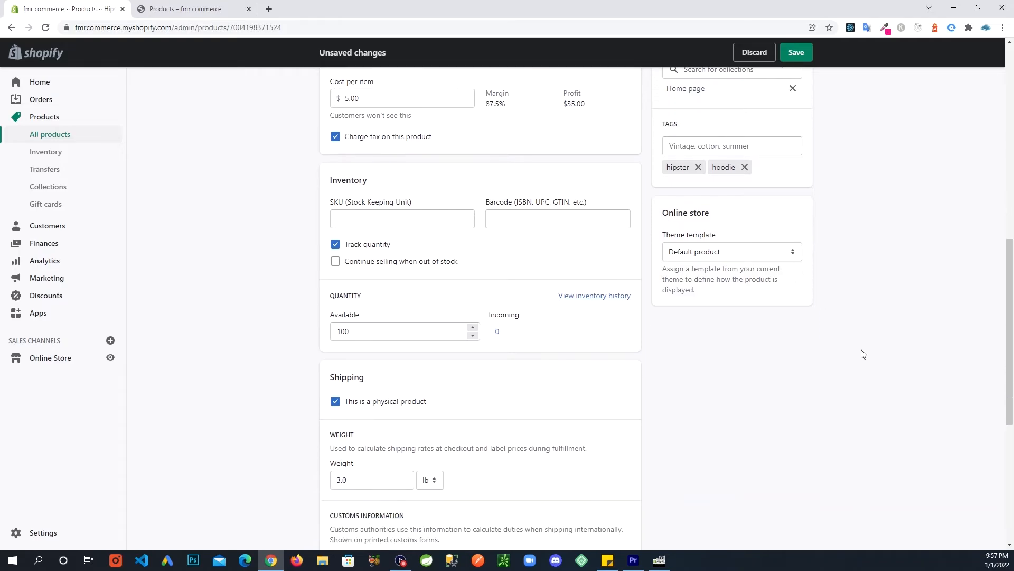
scroll(863, 353, up, 12)
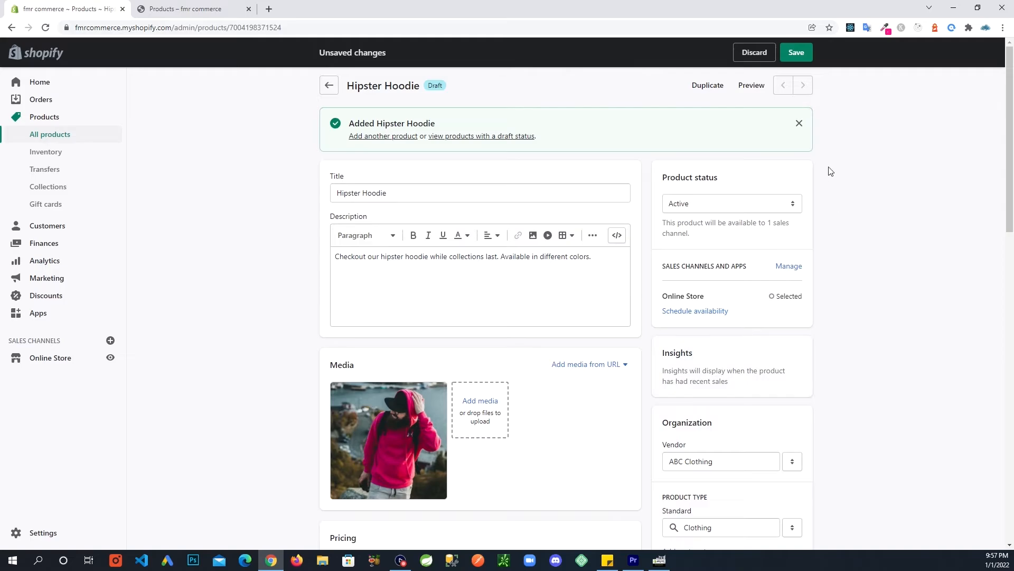
click(796, 52)
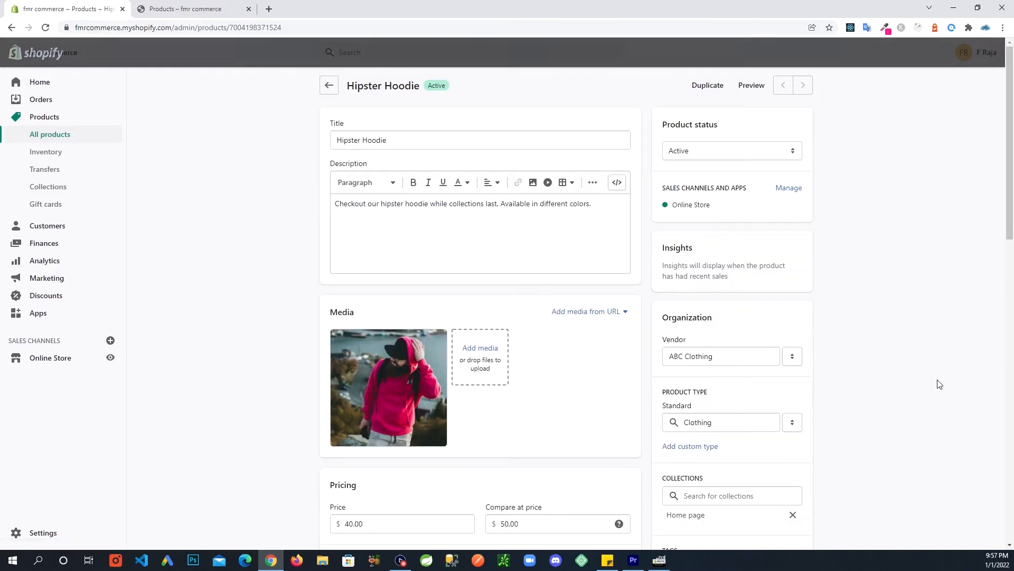
click(206, 9)
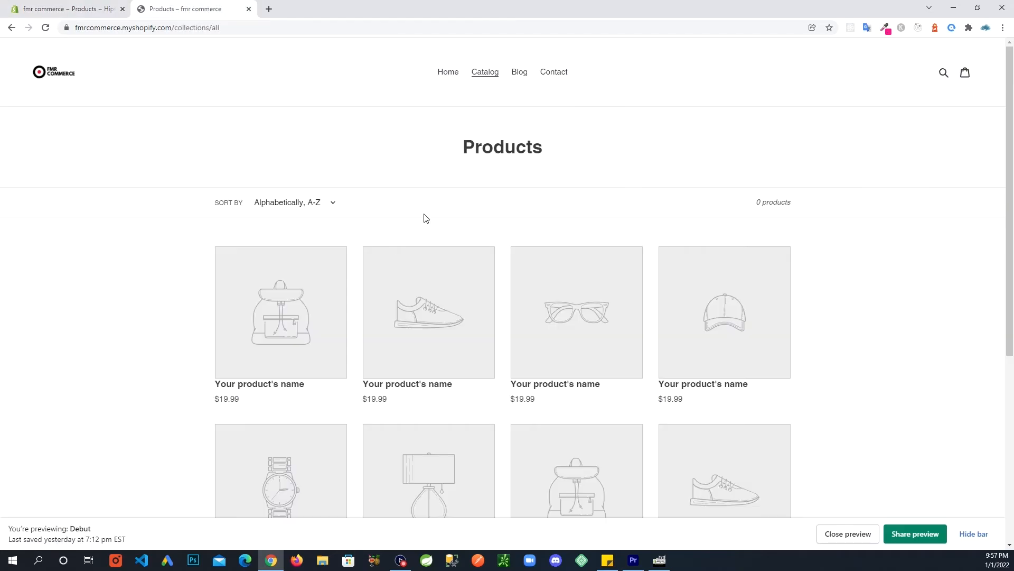
Reload the catalog so it lists 1 product: the Hipster Hoodie at $40.00, down from $50.00.
click(47, 28)
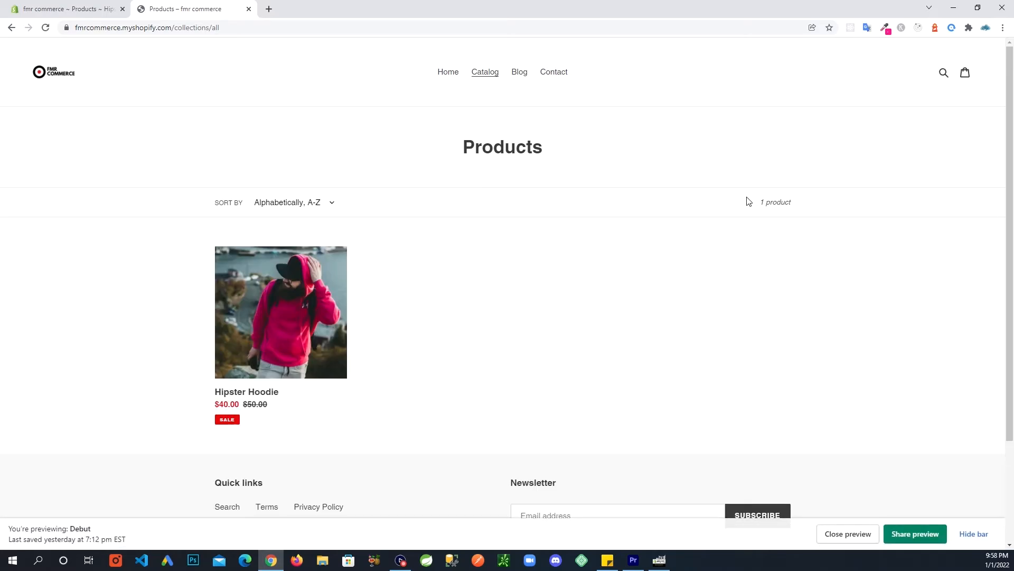
drag(750, 201, 821, 199)
click(713, 372)
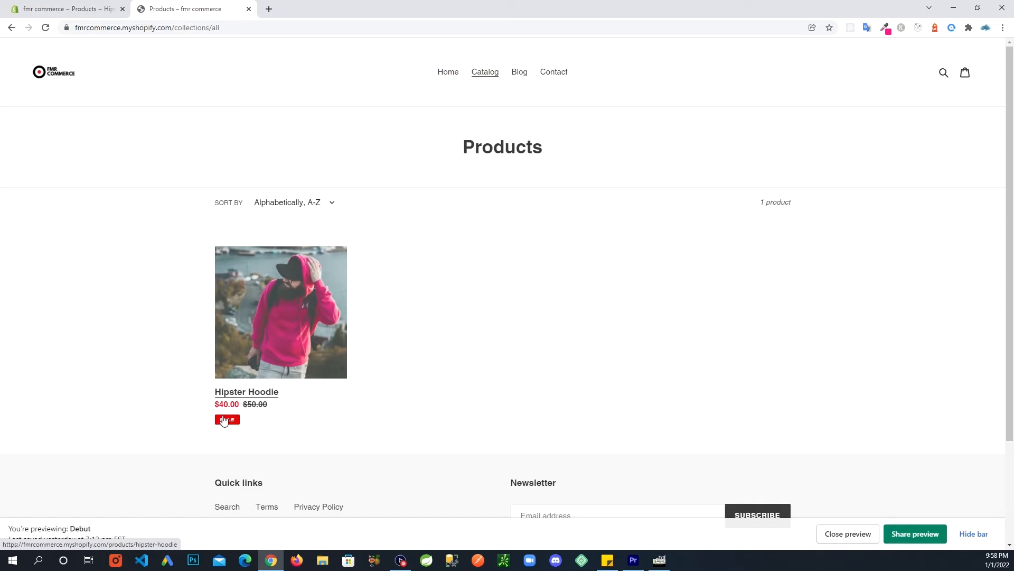
View the Hipster Hoodie's storefront product page, then return to its admin edit page.
click(282, 287)
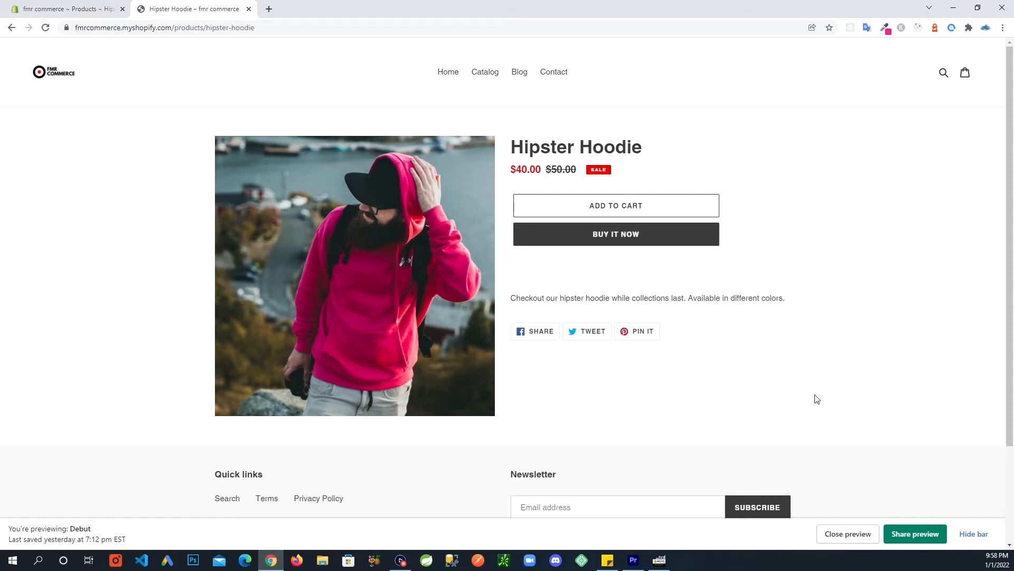
scroll(816, 399, down, 2)
scroll(816, 399, up, 2)
click(82, 11)
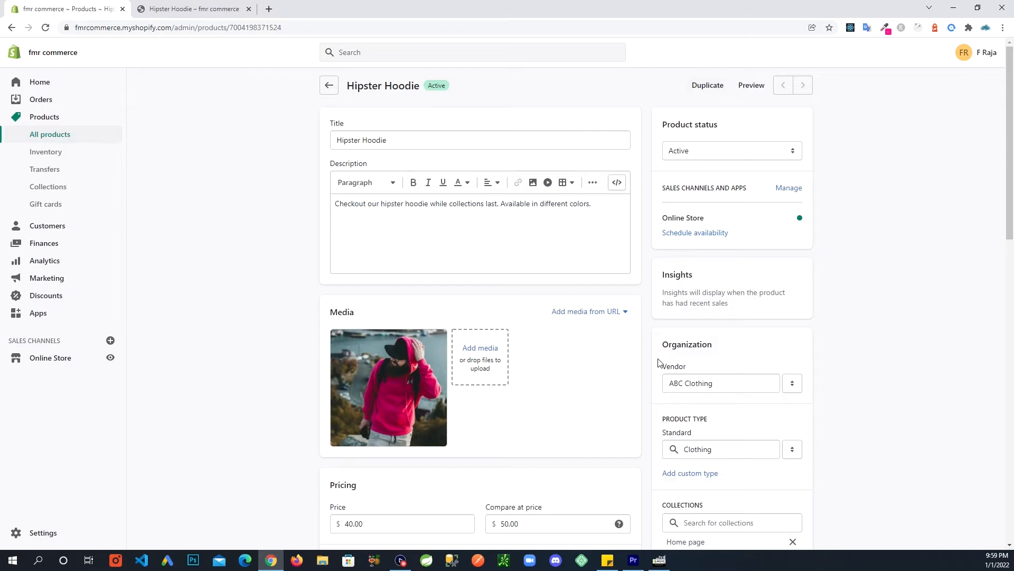
Duplicate the hoodie, trimming the title to 'Hoodie' and setting the copy active.
click(697, 93)
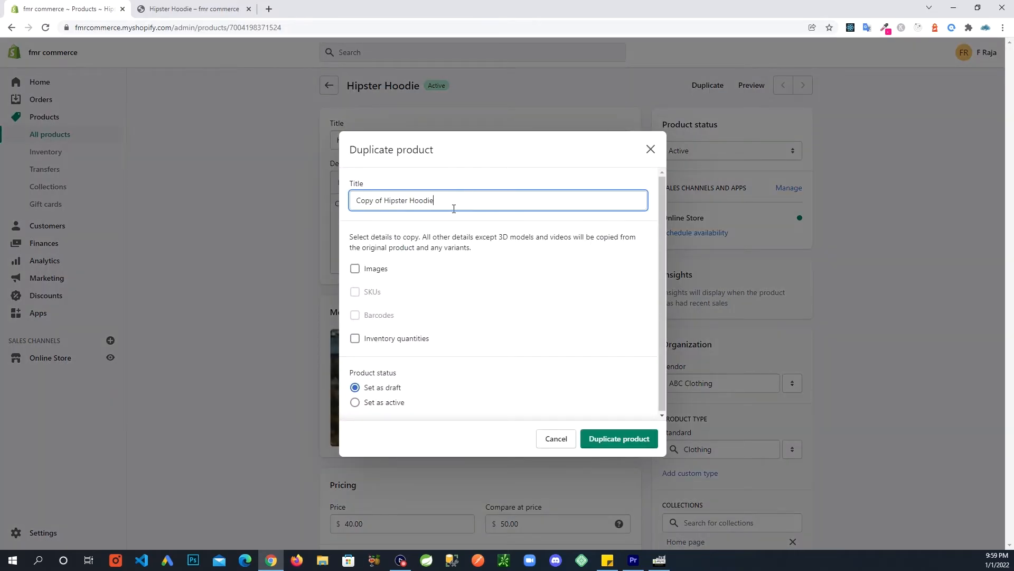
drag(451, 203, 315, 209)
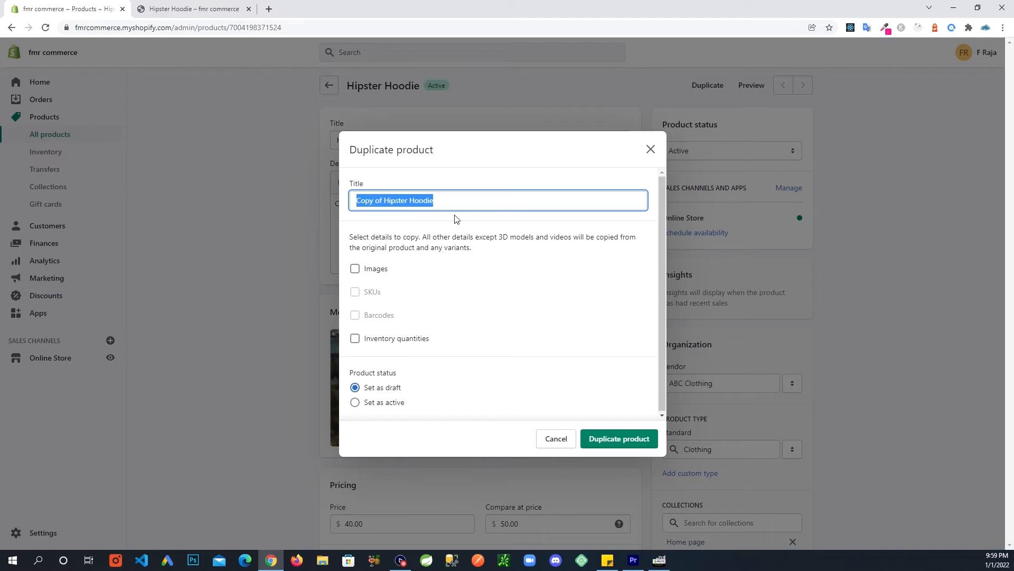
click(438, 202)
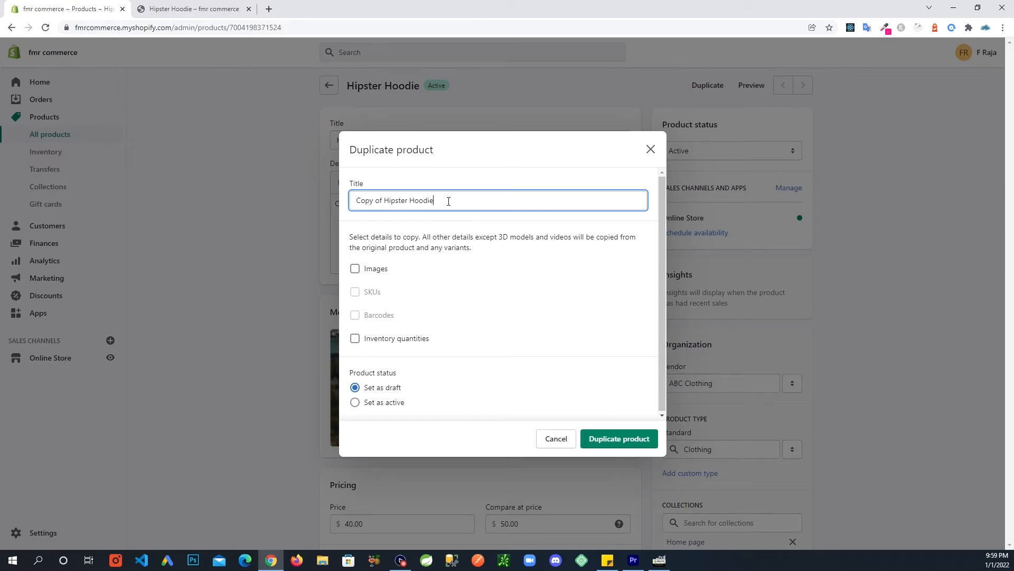
drag(445, 204, 224, 227)
click(416, 201)
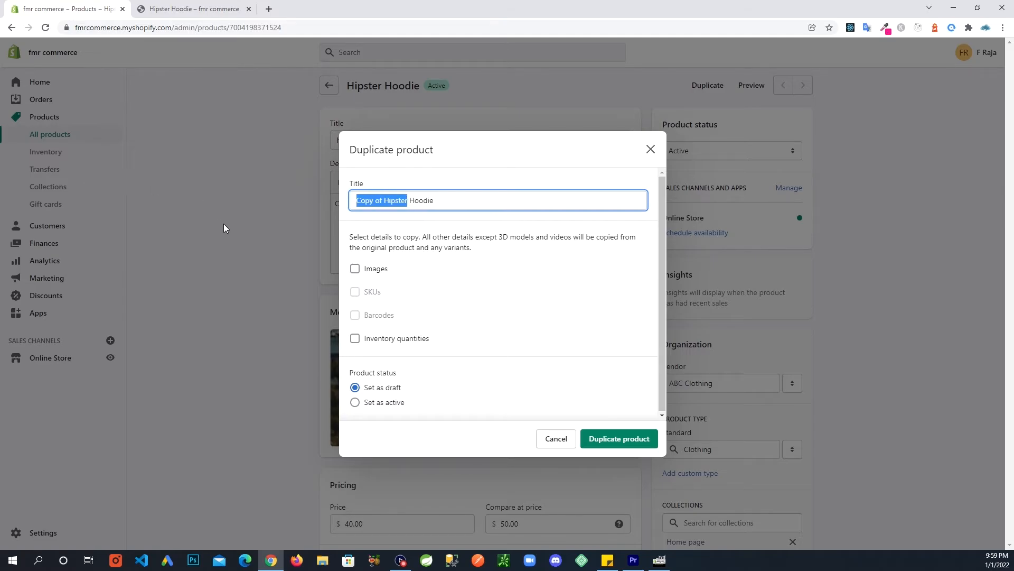
key(BackSpace)
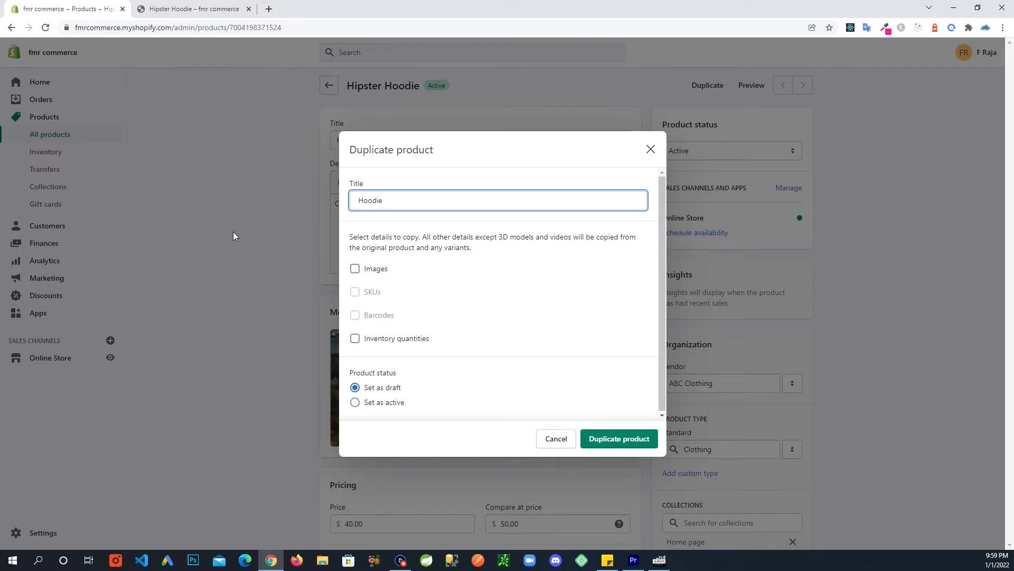
key(Delete)
scroll(432, 340, down, 1)
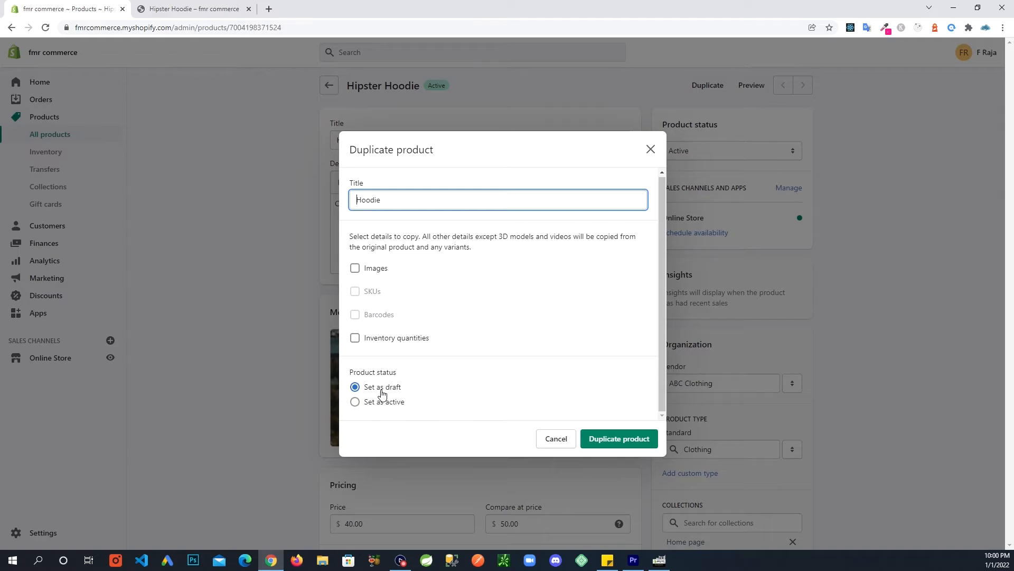
click(355, 402)
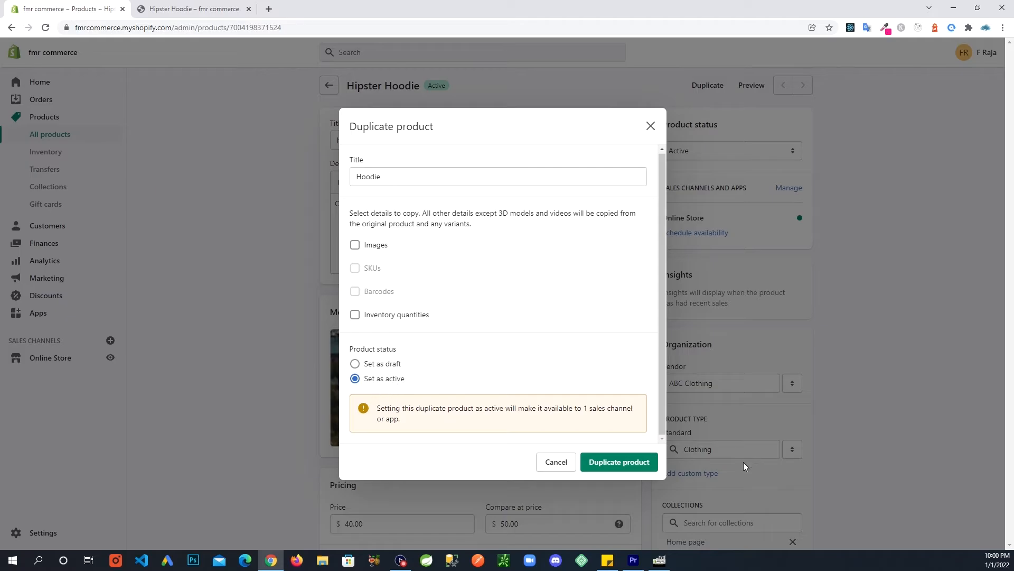
Create the active 'Hoodie' duplicate of Hipster Hoodie and look over its product page.
click(619, 463)
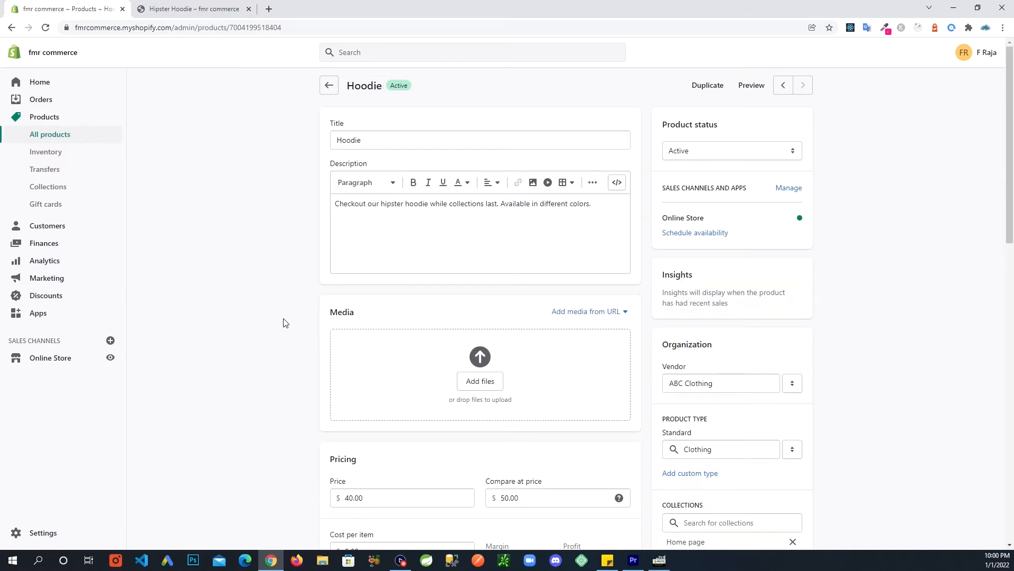
scroll(253, 377, down, 1)
scroll(248, 373, up, 1)
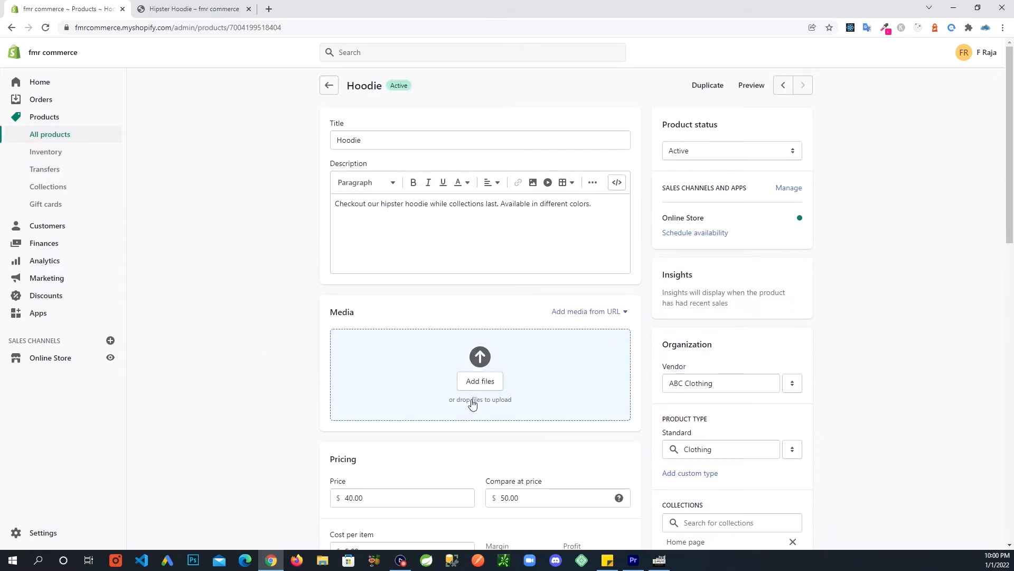
Upload hoodie-2-cropeed.jpeg from Downloads as the Hoodie's media image.
click(479, 381)
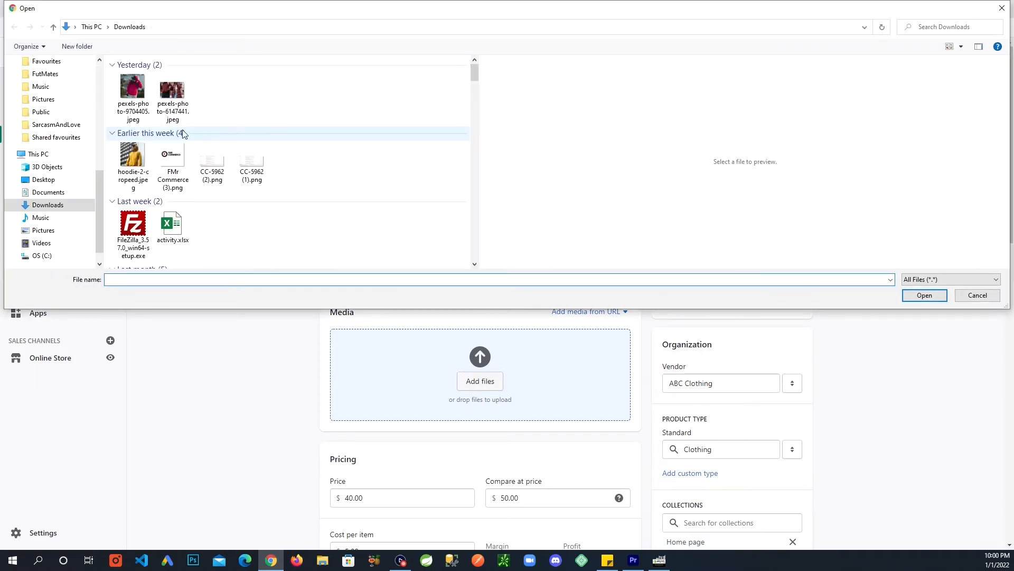
click(132, 156)
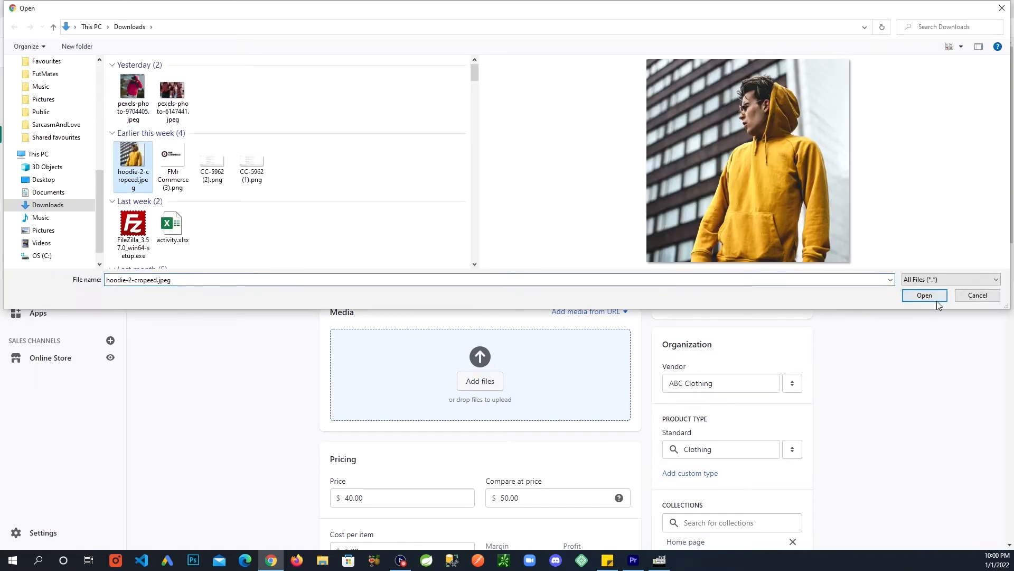
click(924, 295)
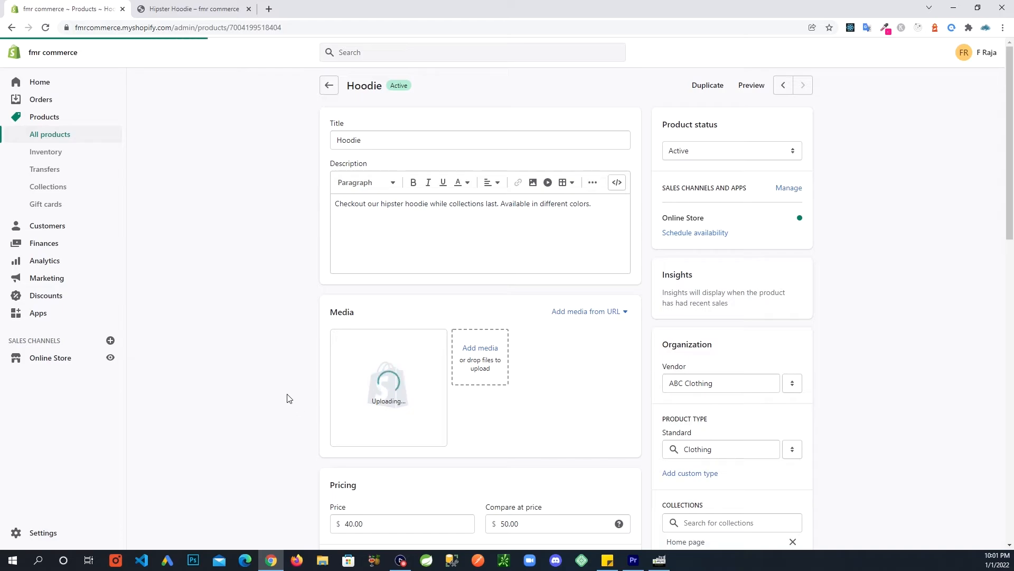
scroll(284, 393, down, 1)
scroll(284, 393, down, 4)
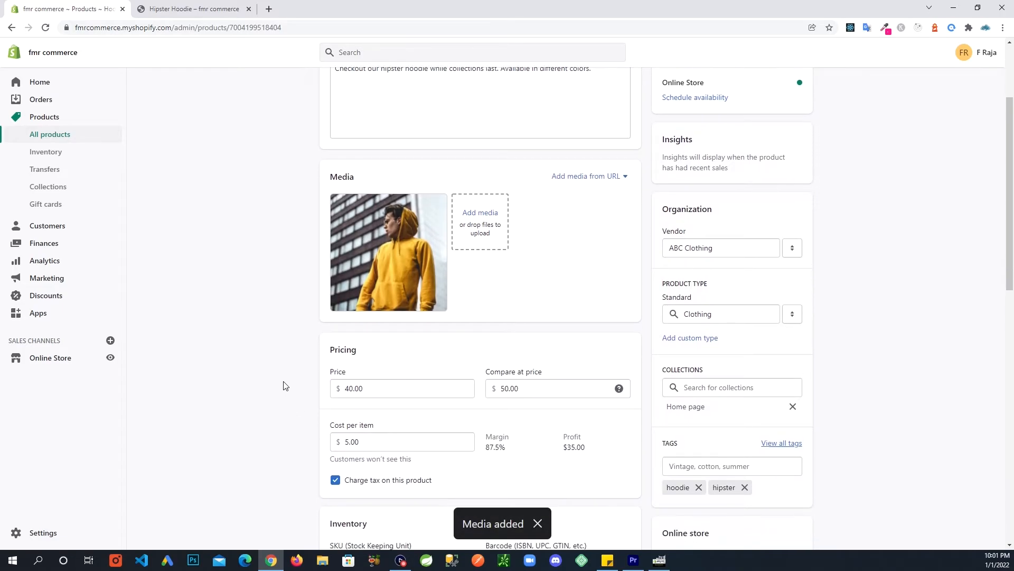
scroll(296, 368, down, 1)
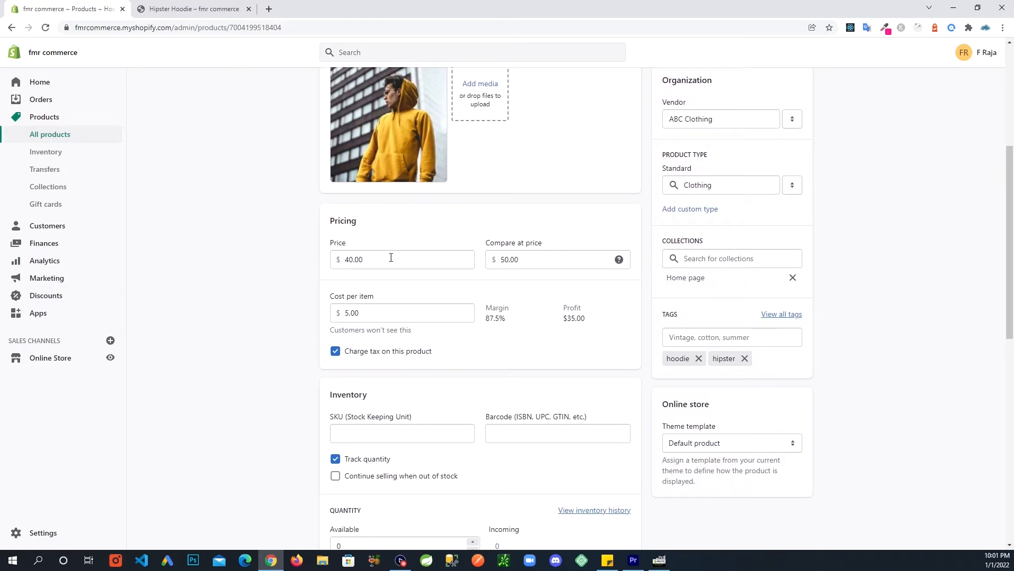
scroll(389, 260, up, 1)
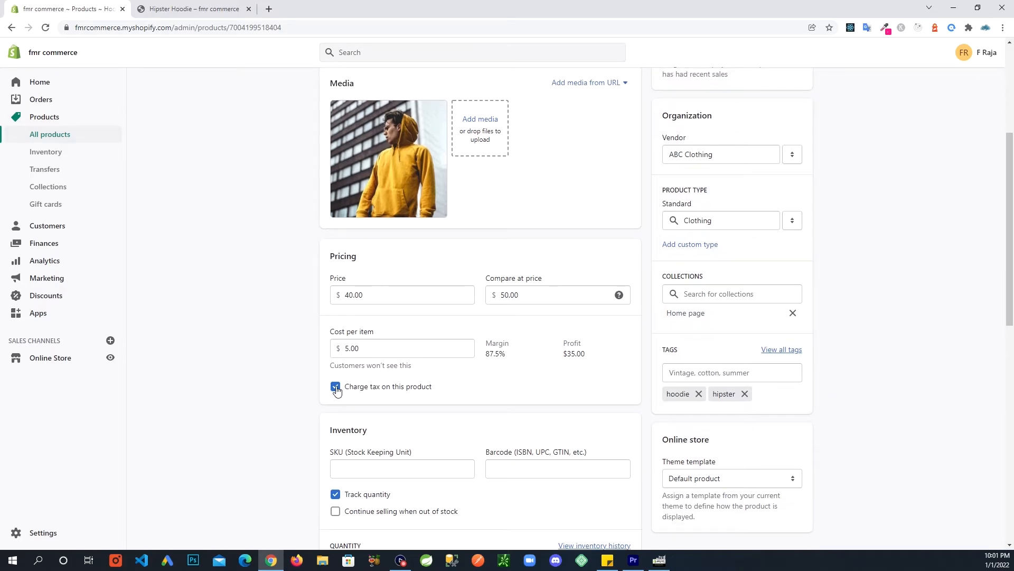
scroll(465, 366, down, 1)
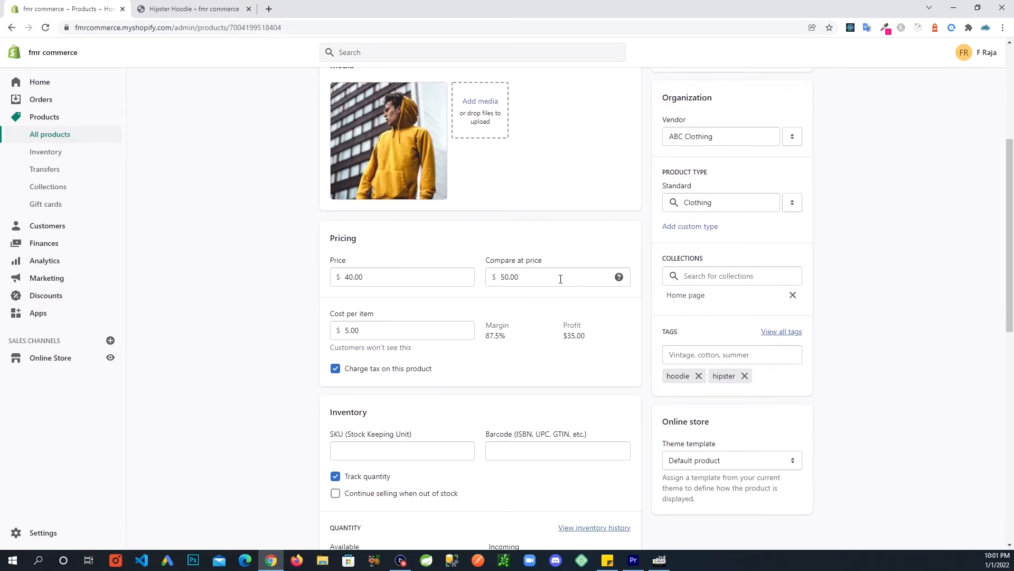
Clear the compare-at price and set price to 60.00 and cost per item to 7.00.
double_click(560, 279)
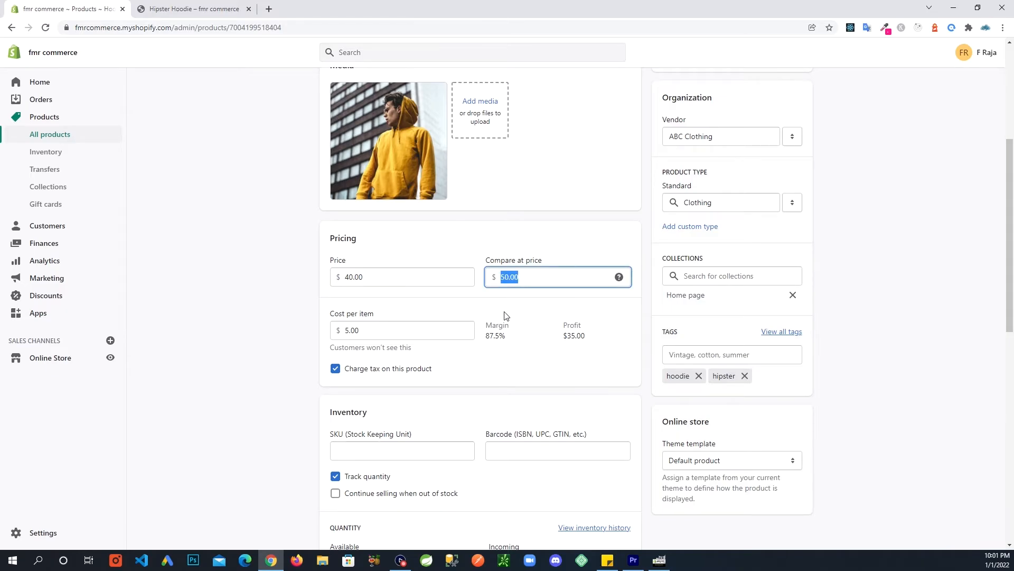
key(BackSpace)
click(422, 276)
drag(422, 276, 297, 278)
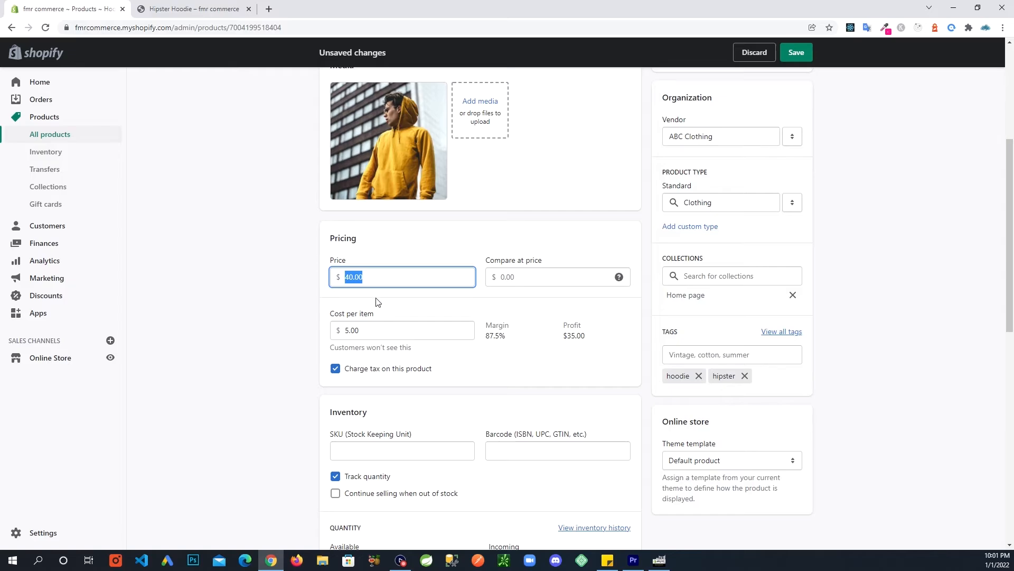
text(60)
click(539, 307)
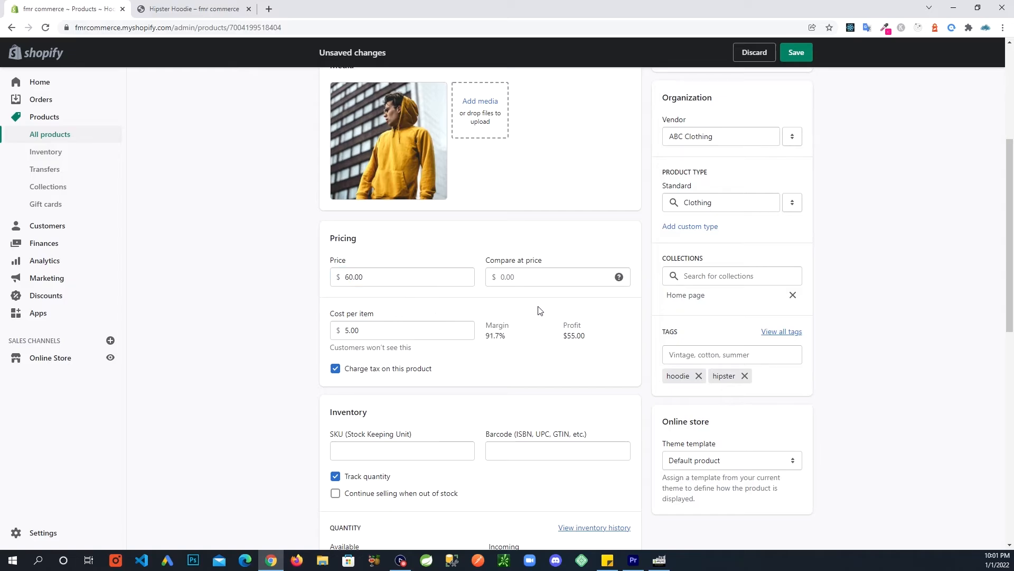
scroll(539, 309, down, 1)
drag(391, 295, 332, 297)
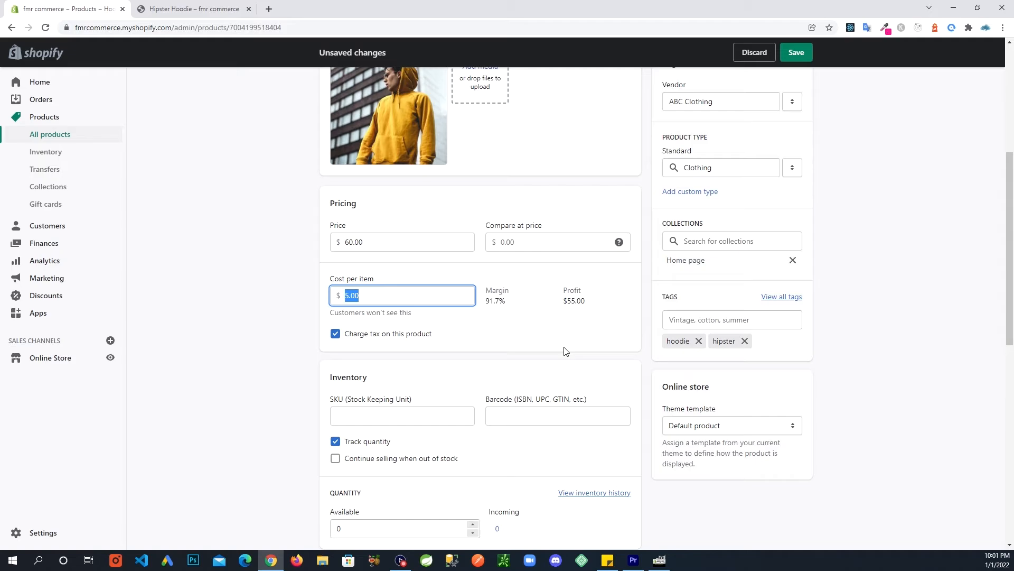
text(7)
click(549, 354)
Enter SKU 12345 in the Hoodie's inventory section.
scroll(547, 357, down, 2)
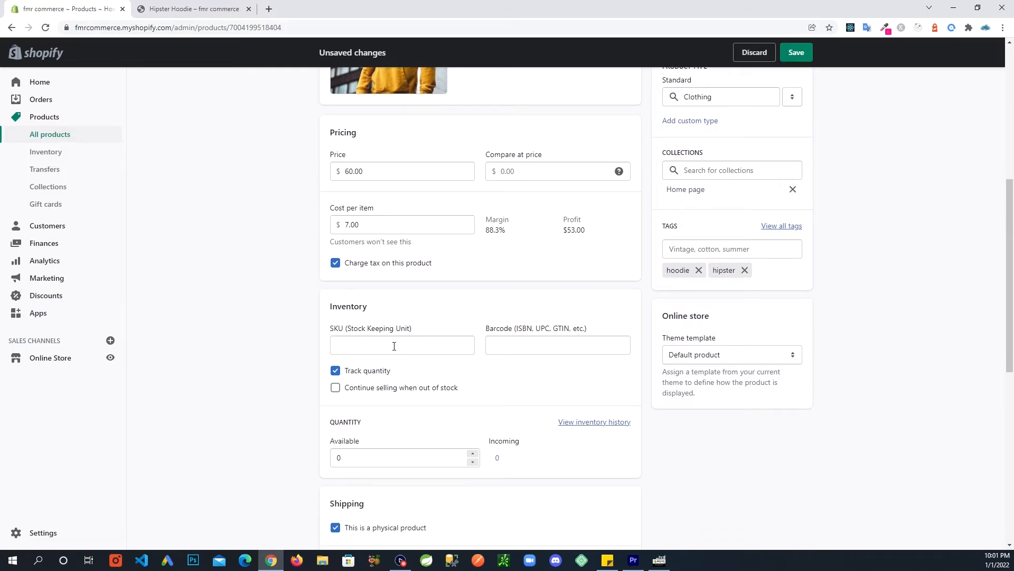
click(415, 345)
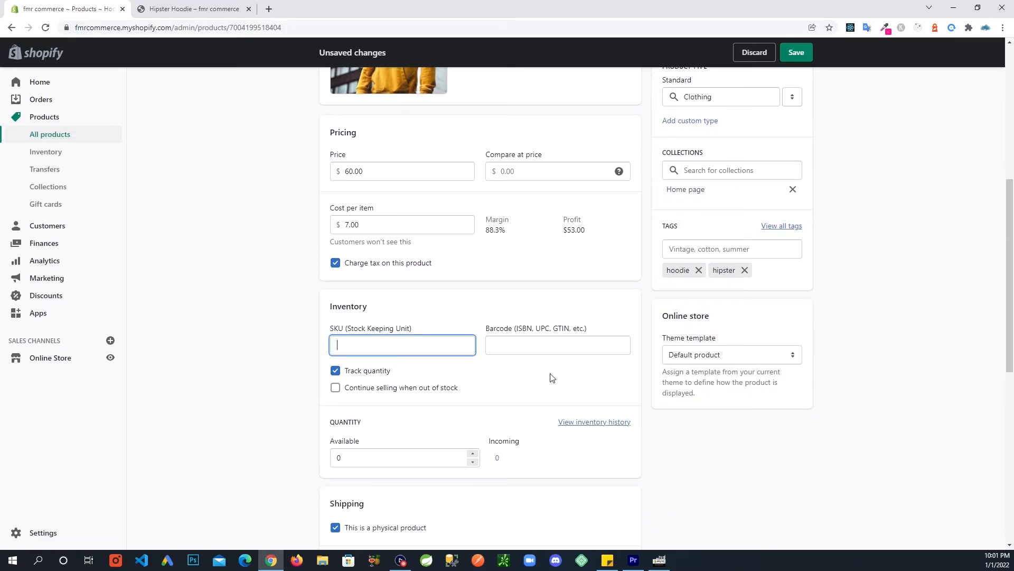
text(12345)
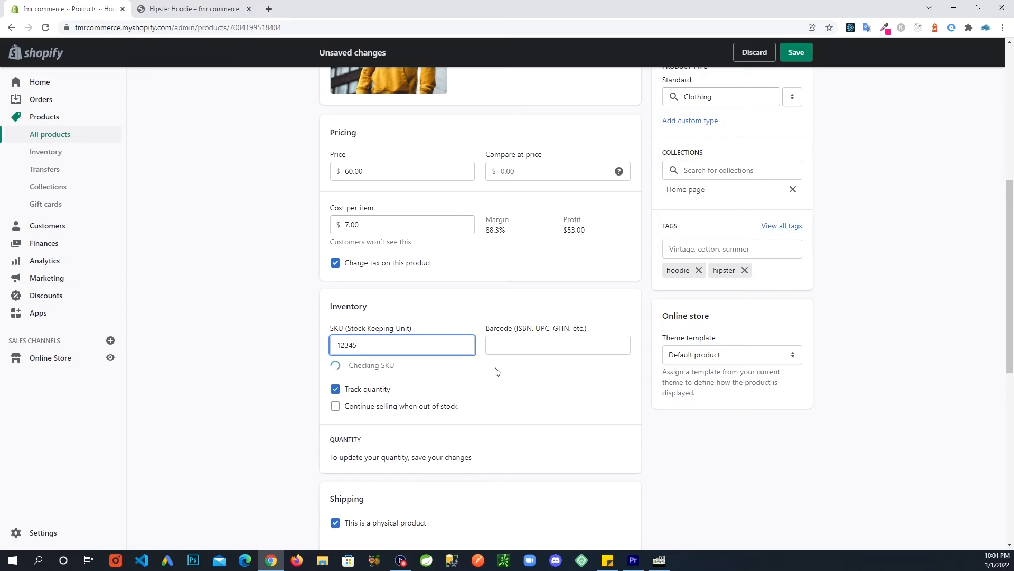
scroll(380, 312, down, 1)
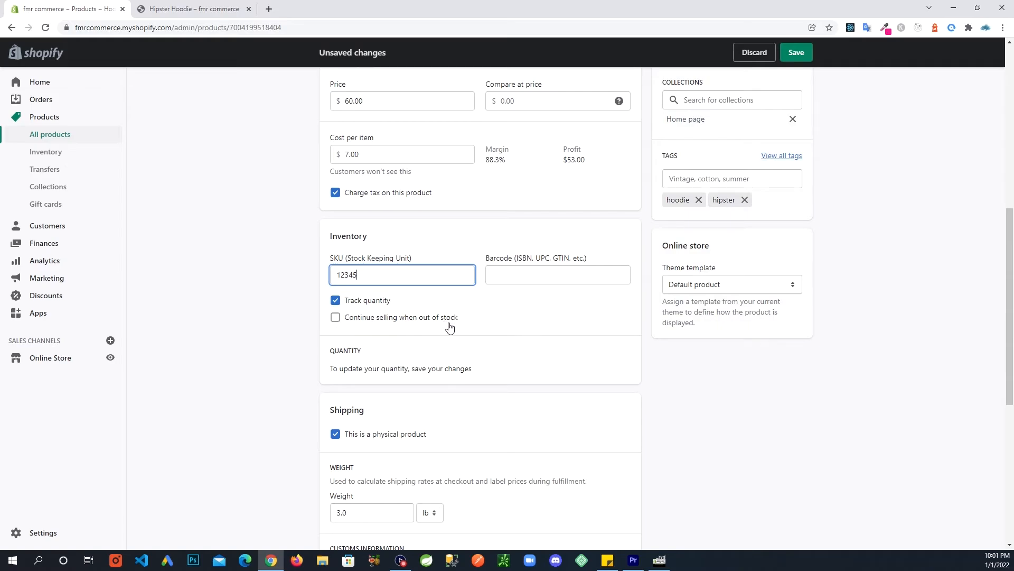
scroll(448, 331, down, 1)
scroll(511, 395, down, 3)
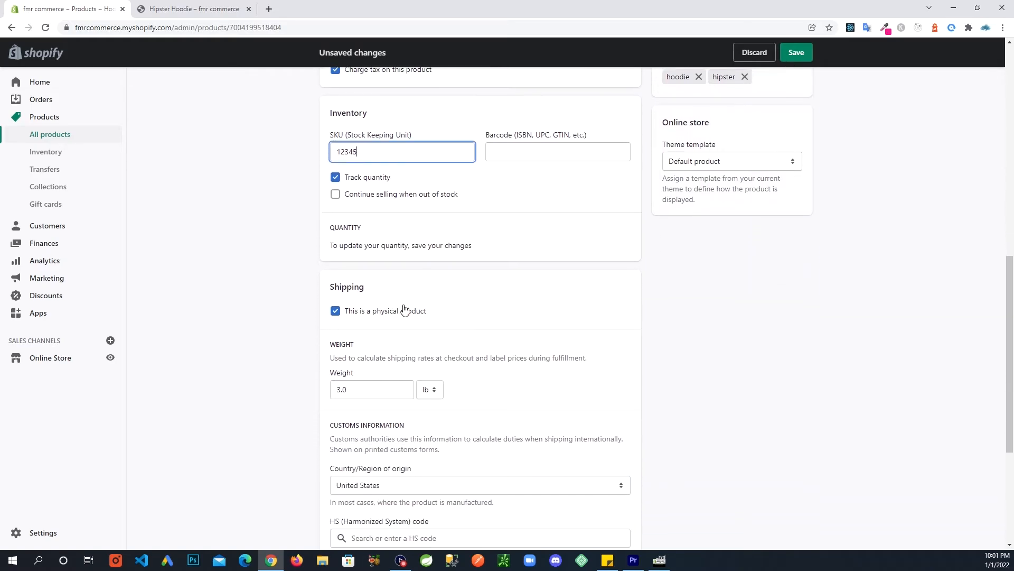
scroll(525, 334, down, 3)
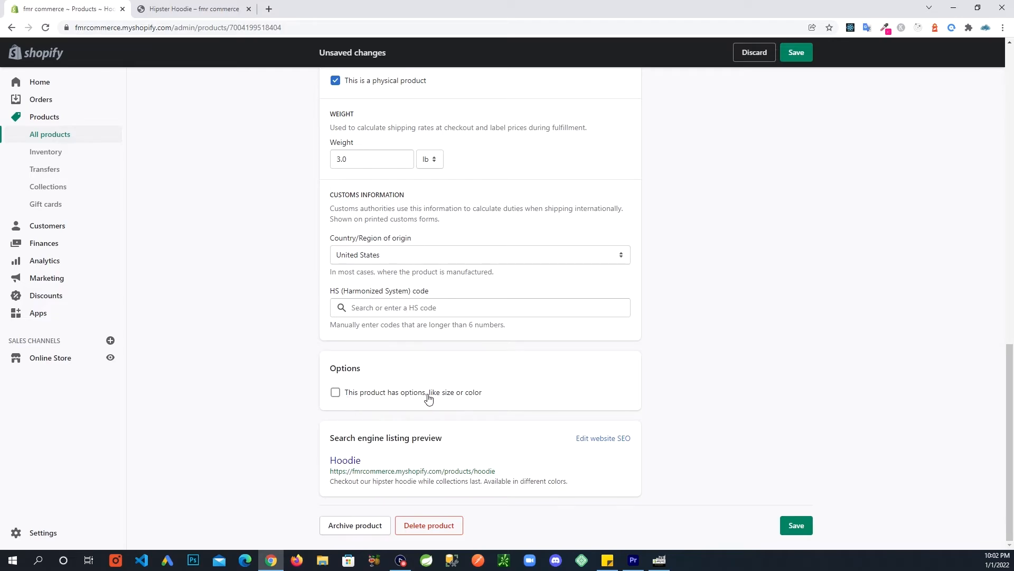
Add a first product option named Size.
click(335, 393)
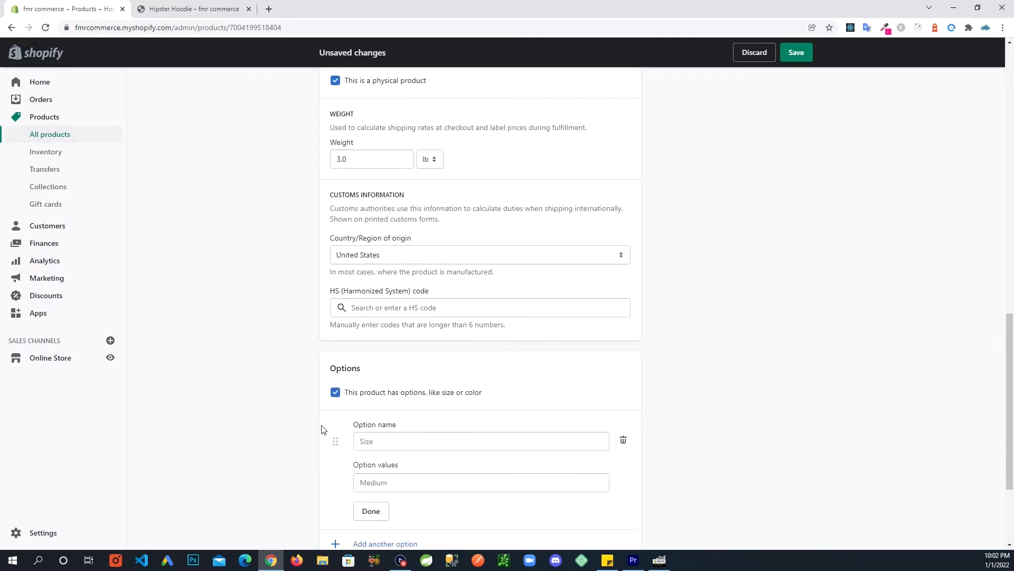
scroll(295, 395, down, 1)
scroll(295, 399, down, 1)
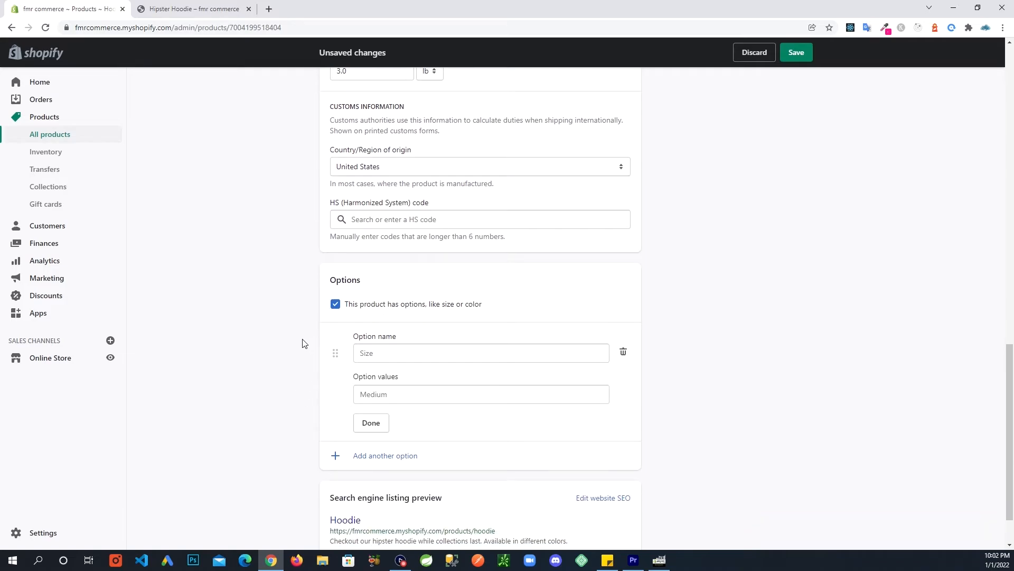
scroll(361, 316, down, 1)
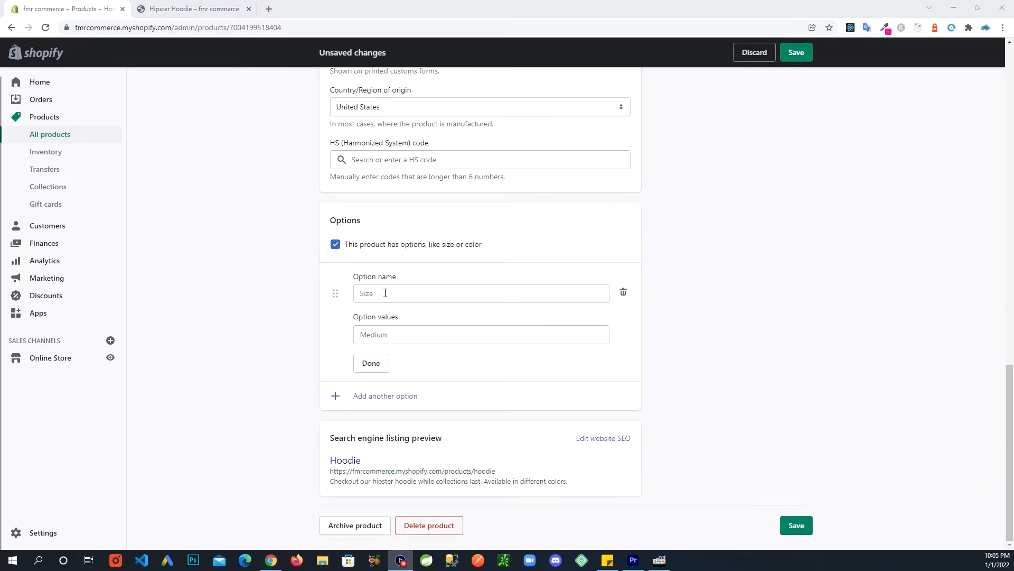
click(386, 293)
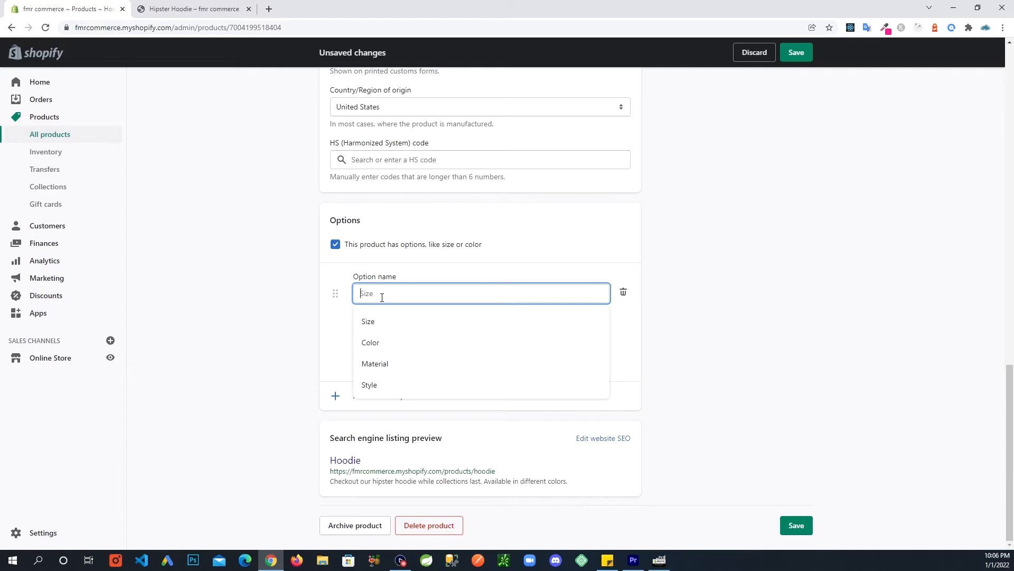
text(Size)
key(Tab)
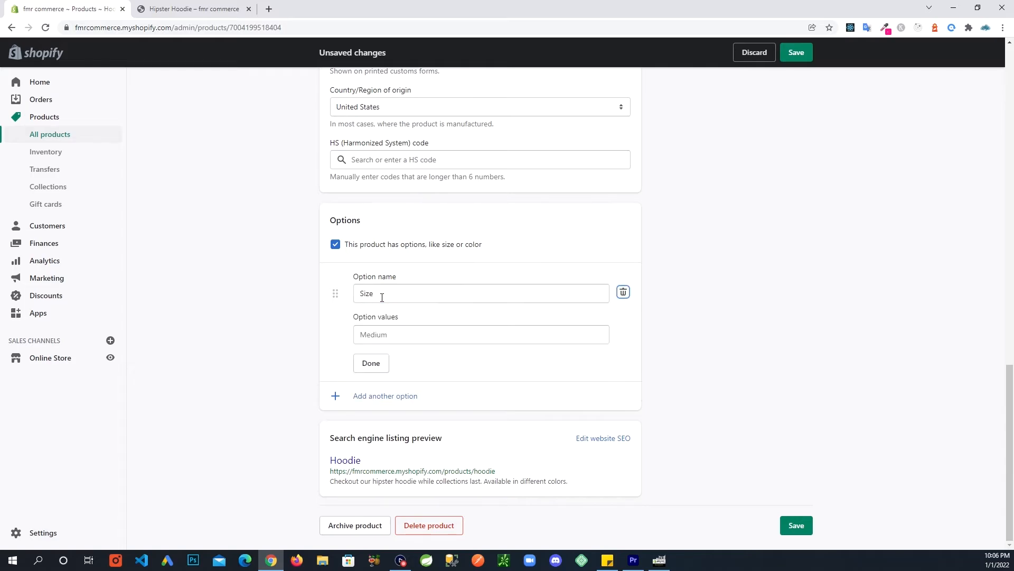
Give the Size option the values Large, Medium and Small.
click(379, 336)
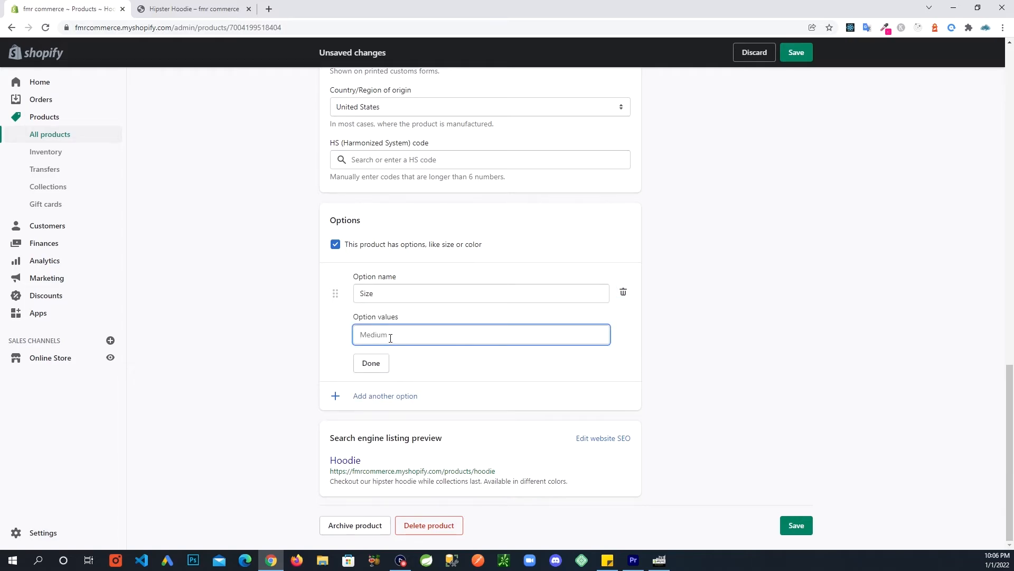
text(Large)
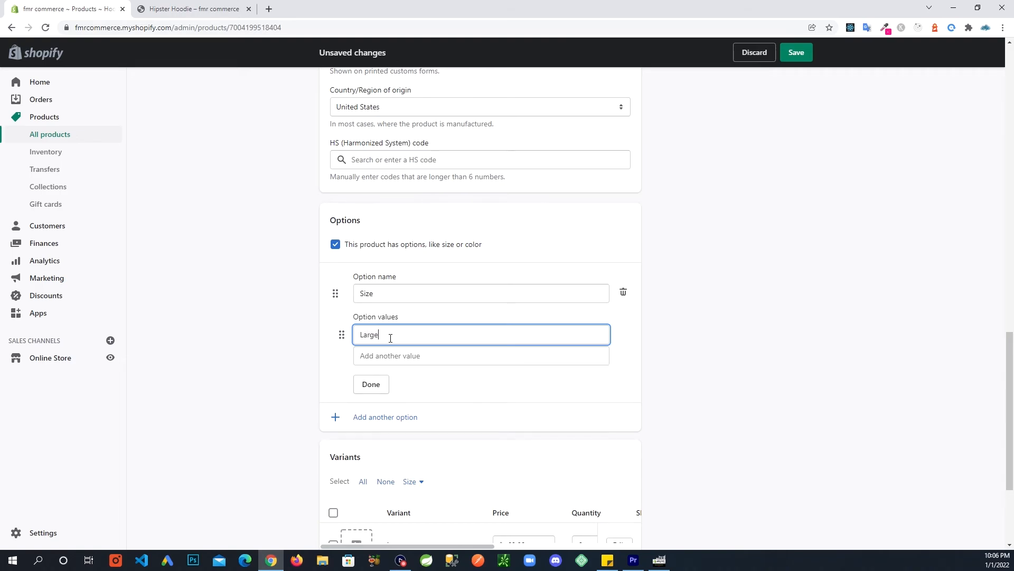
click(395, 352)
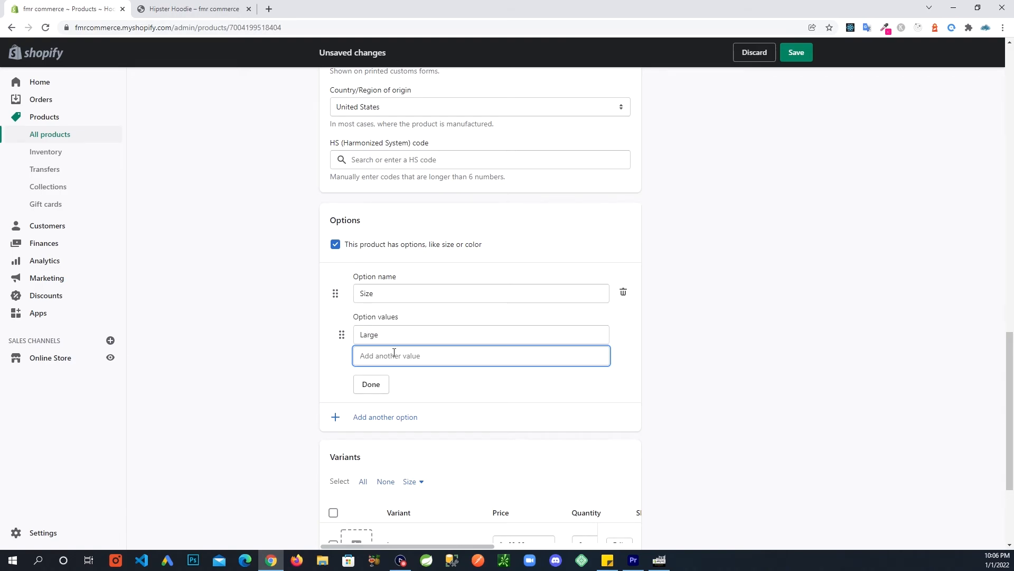
text(Medium)
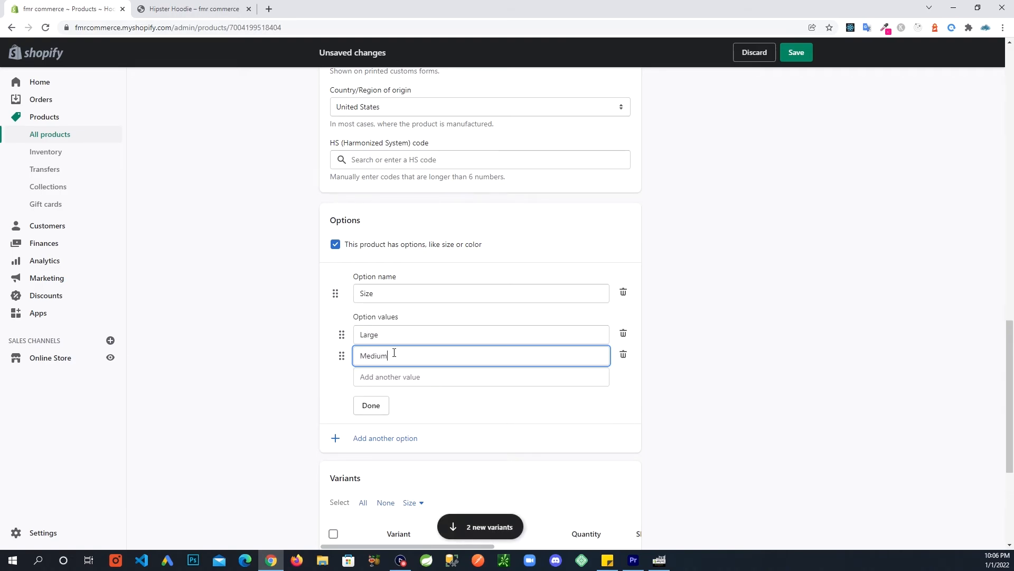
key(Tab)
key(Tab)
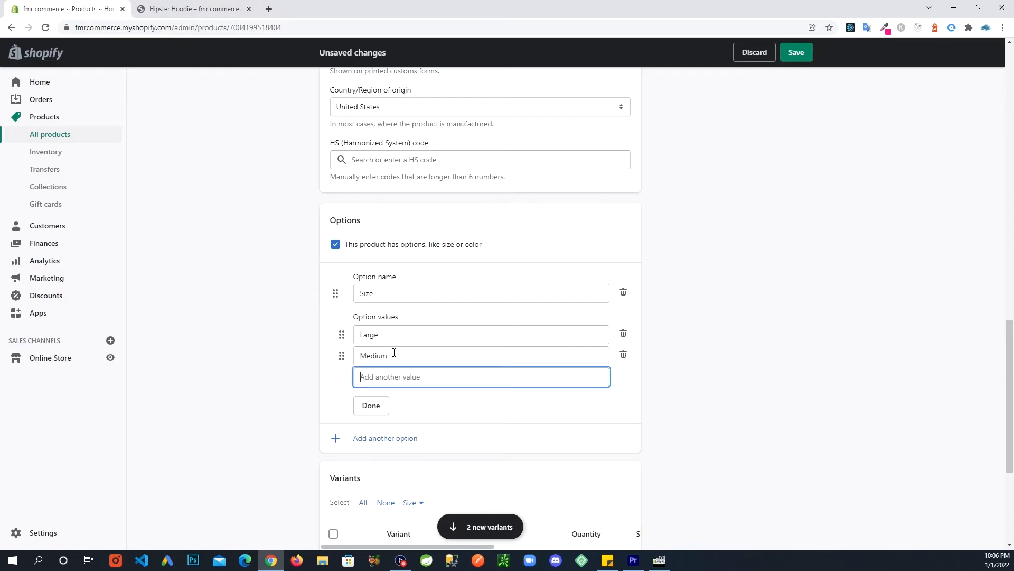
text(Small)
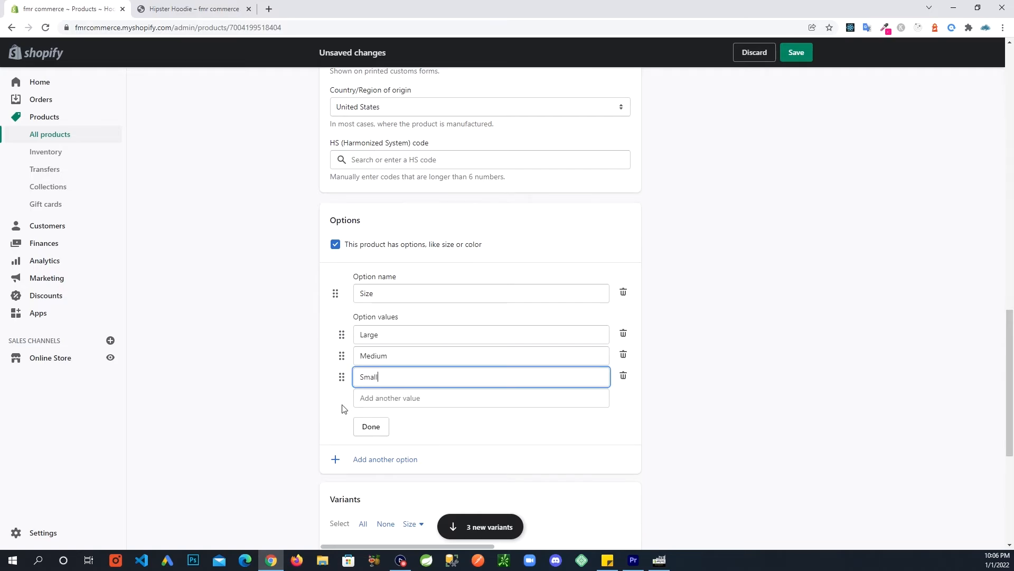
click(377, 433)
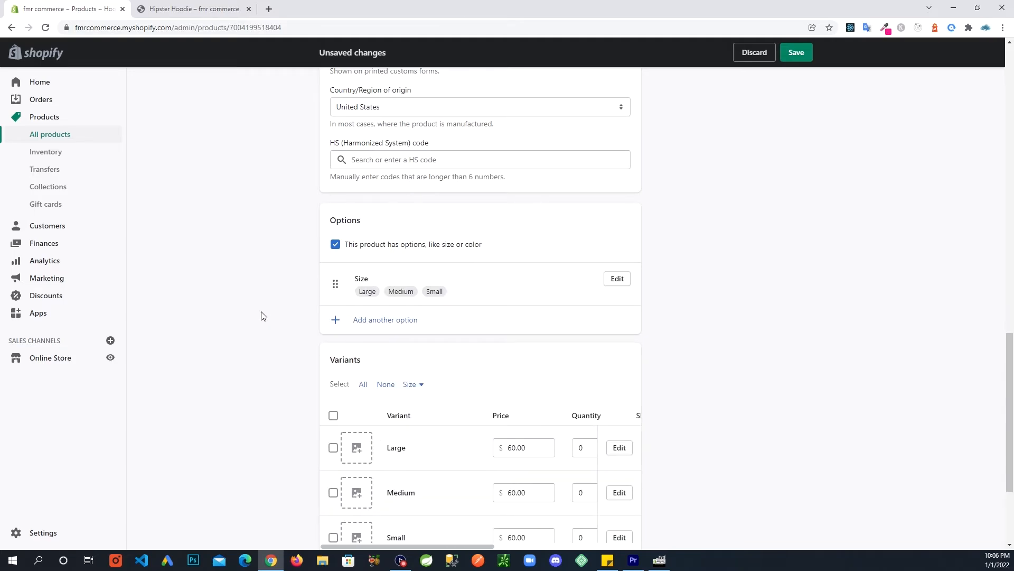
scroll(235, 317, down, 2)
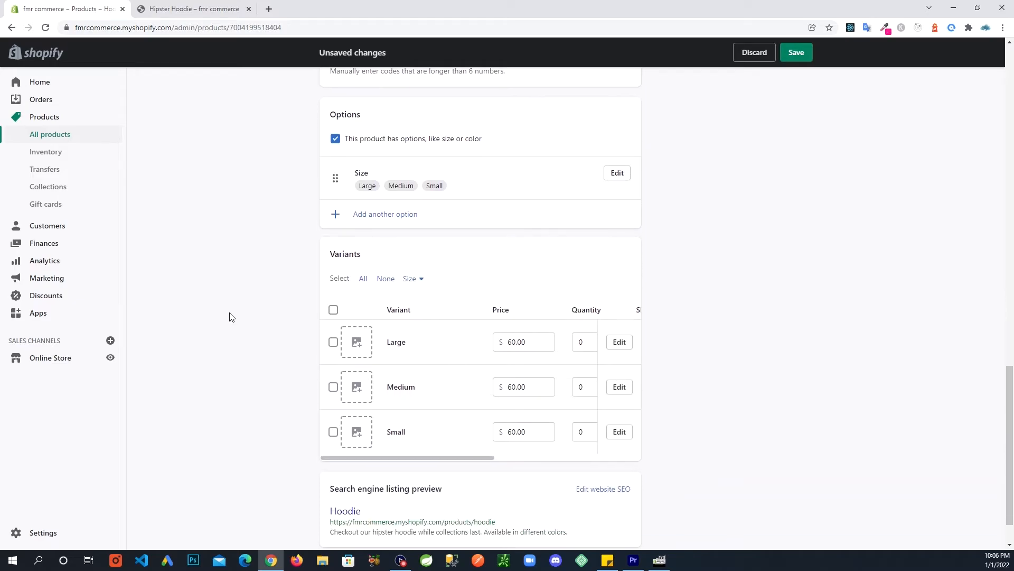
scroll(232, 317, down, 1)
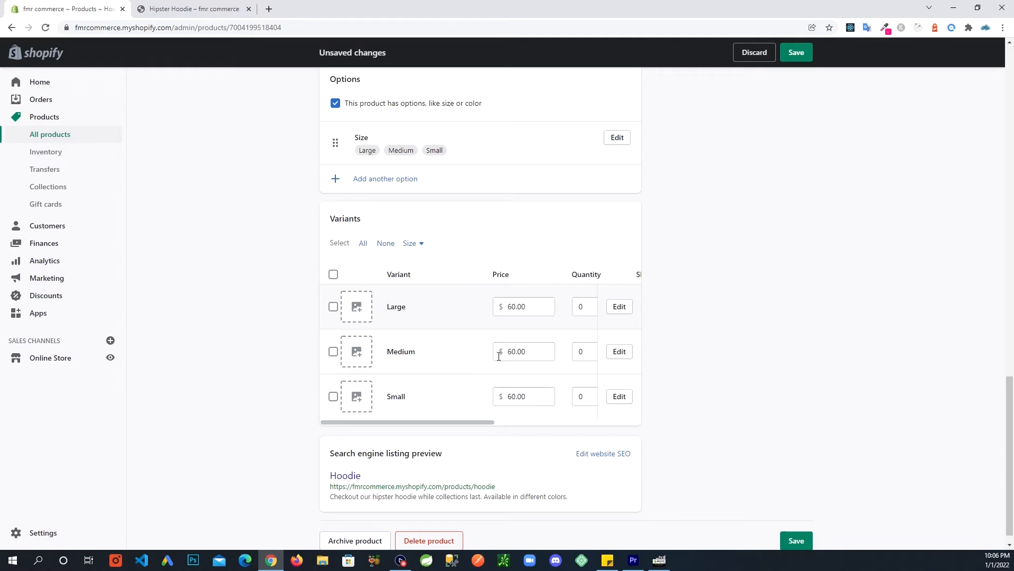
drag(469, 423, 443, 426)
drag(446, 428, 370, 429)
scroll(236, 317, up, 2)
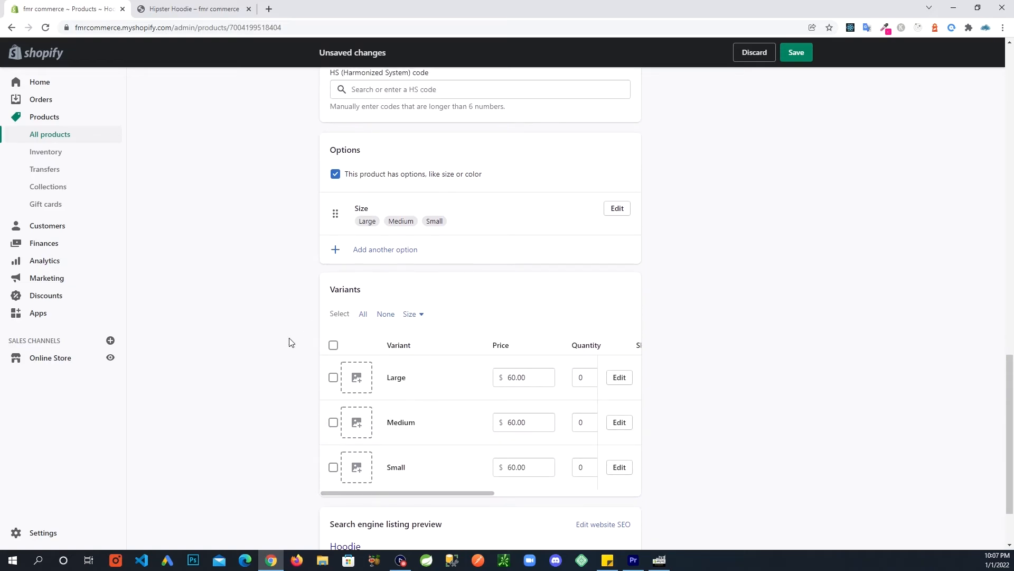
scroll(317, 322, up, 1)
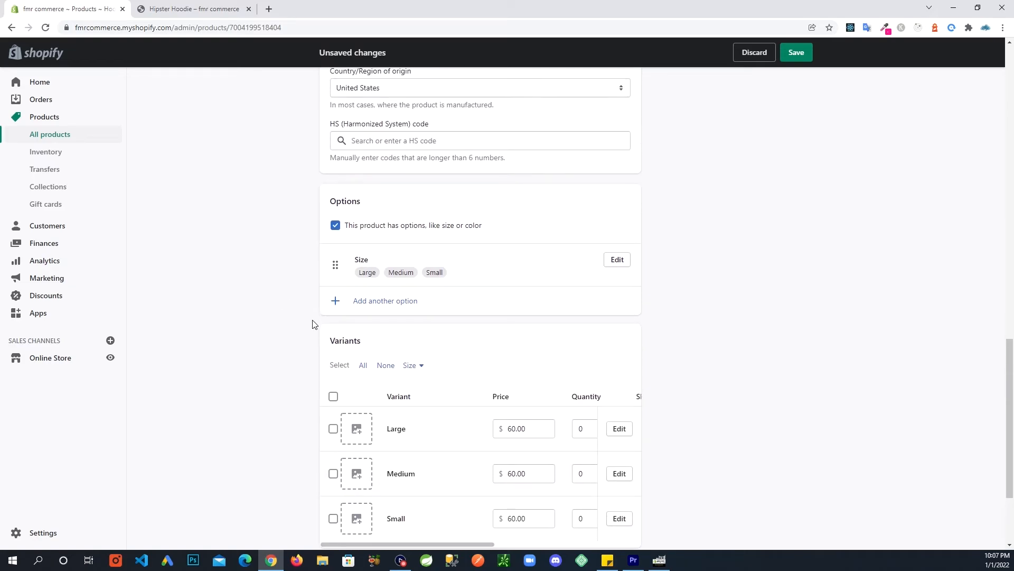
Add a second product option named Color.
click(367, 305)
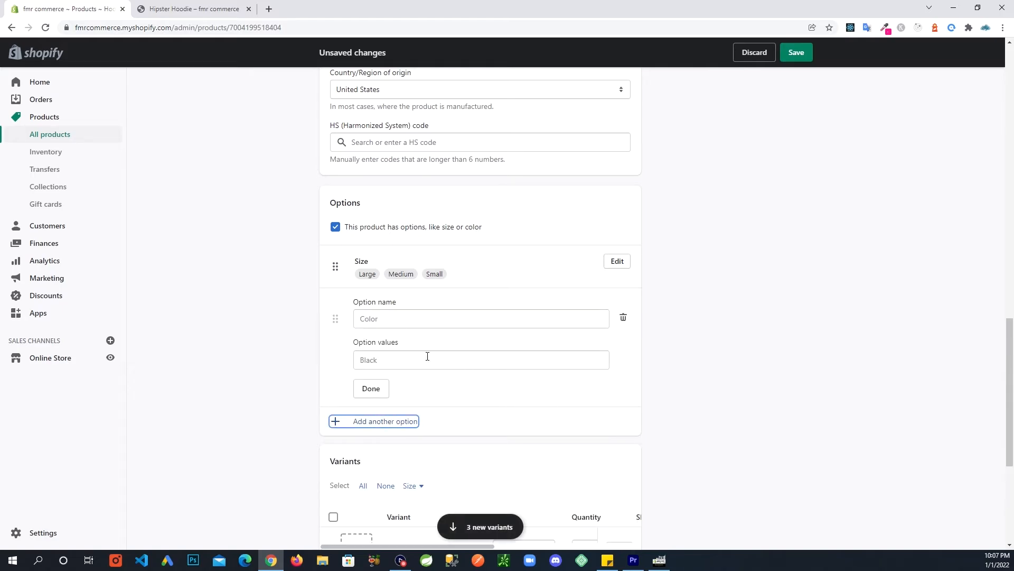
click(410, 320)
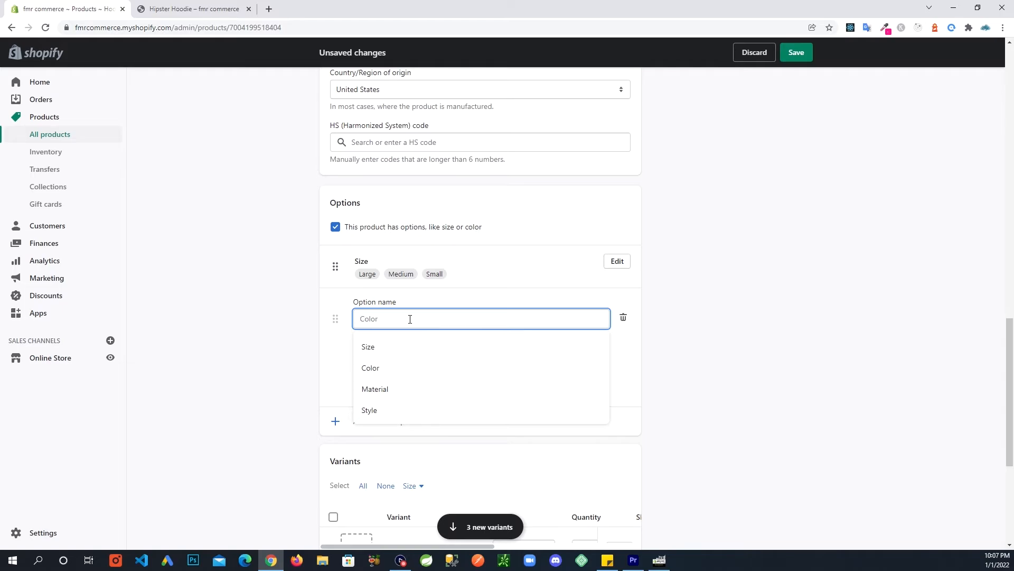
text(Color)
key(Tab)
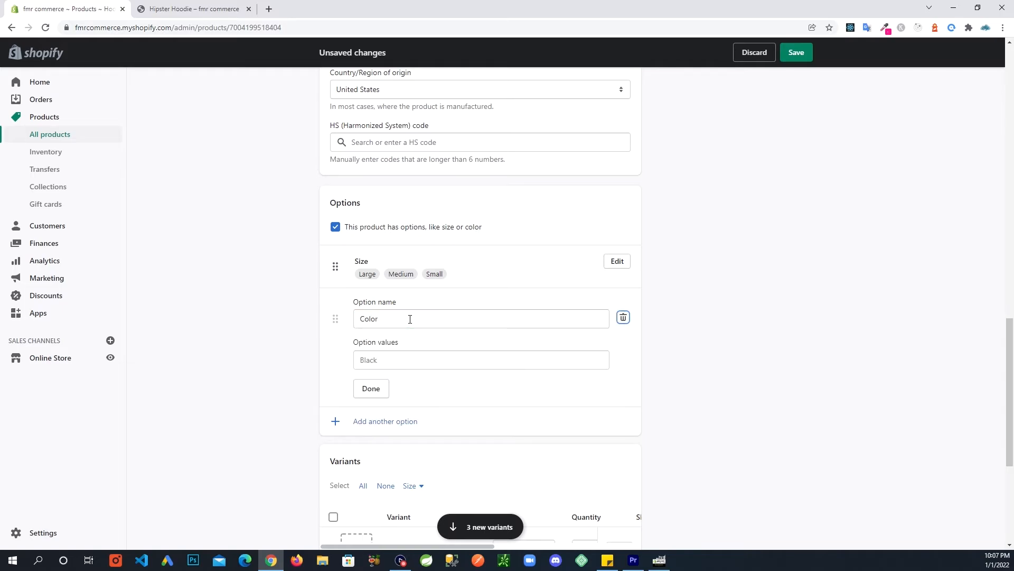
Enter Mustard and Black as the Color option values.
click(389, 357)
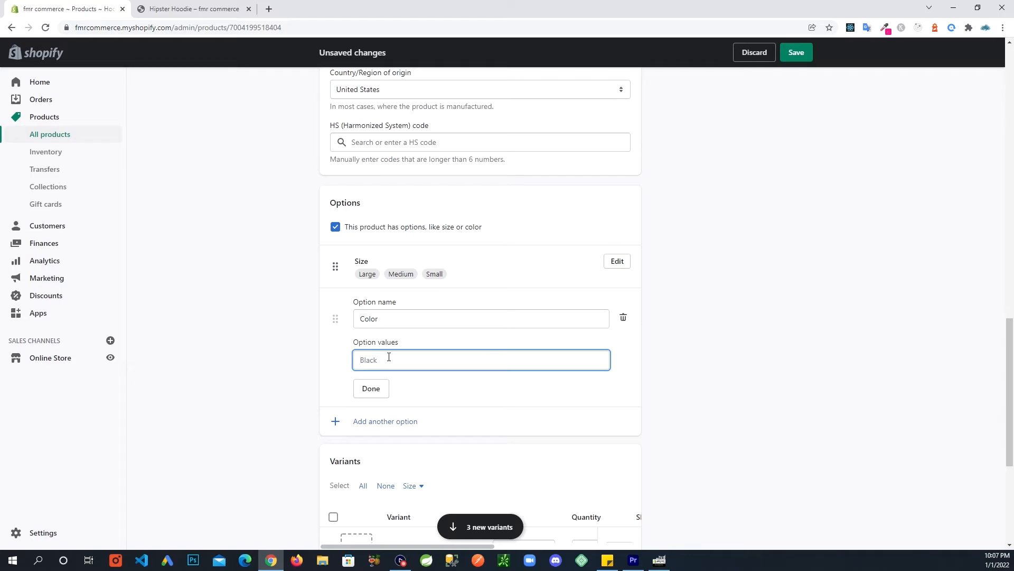
text(M)
key(BackSpace)
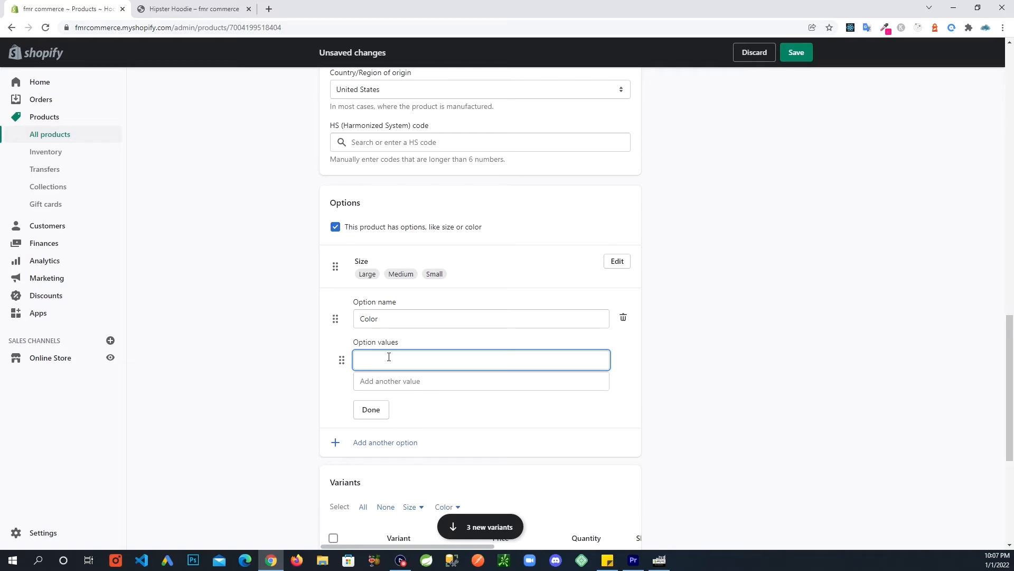
text(Mustard)
click(334, 391)
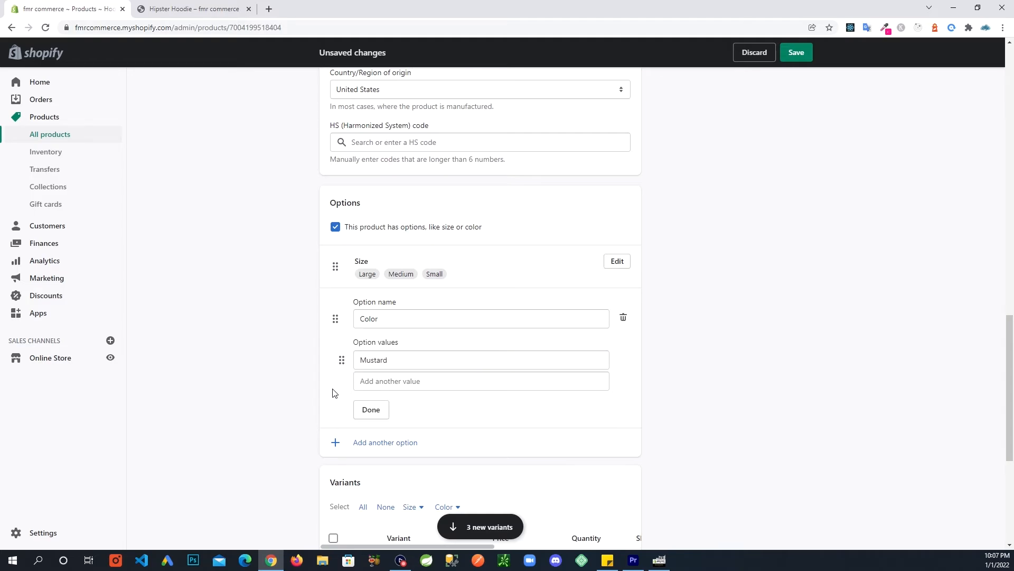
click(406, 382)
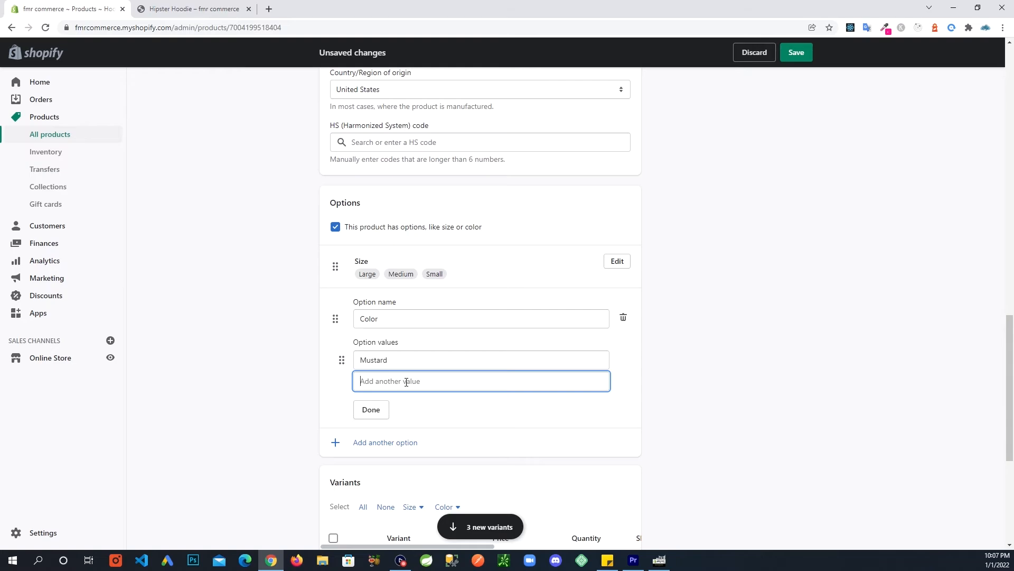
text(B)
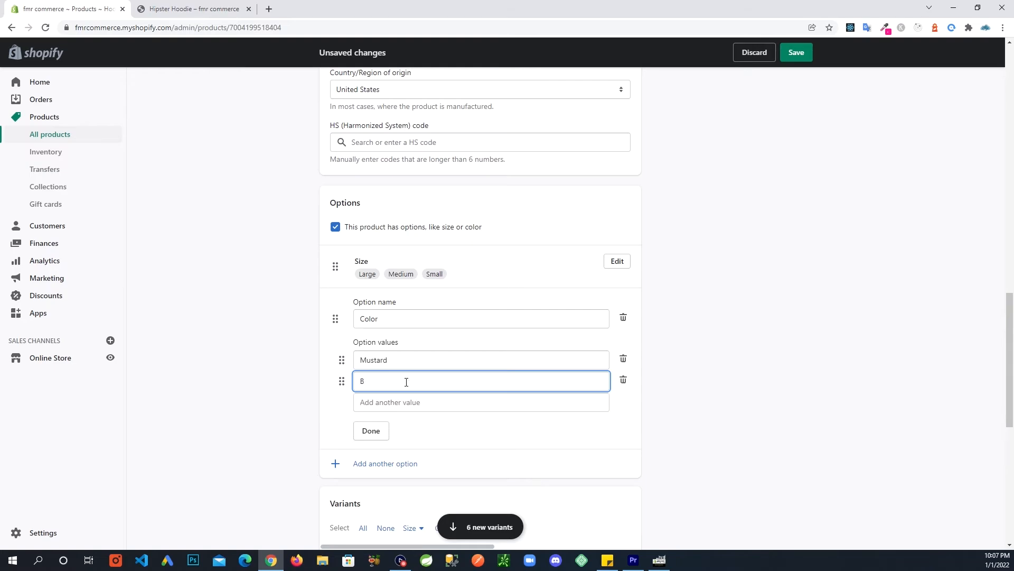
text(lack)
click(372, 431)
scroll(282, 426, down, 2)
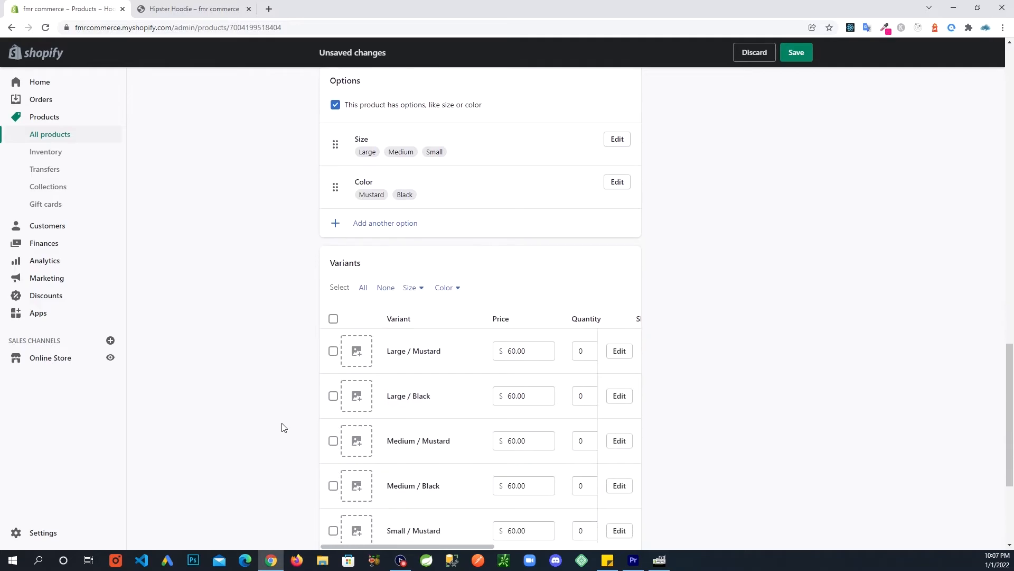
scroll(281, 427, down, 3)
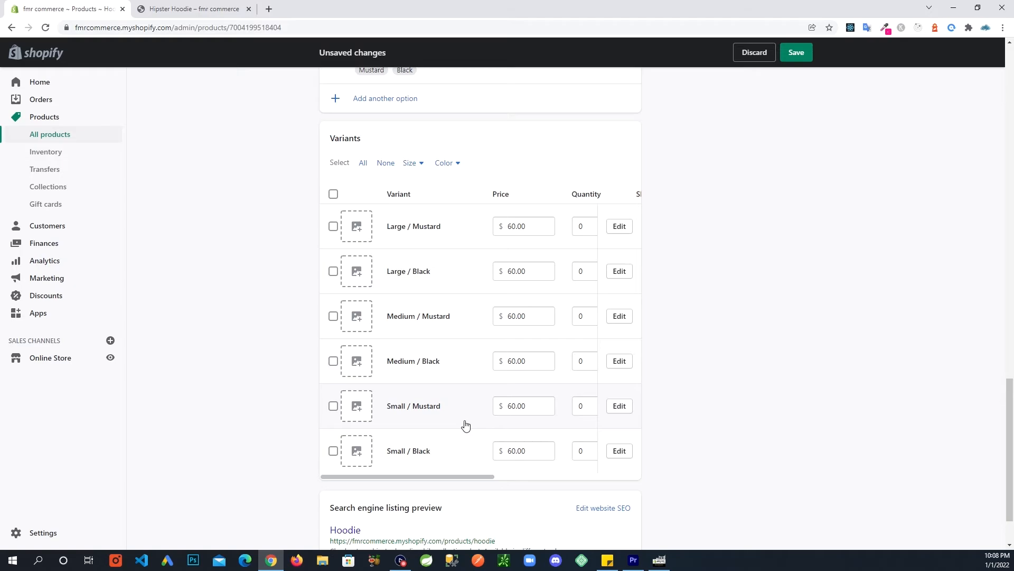
scroll(415, 344, up, 1)
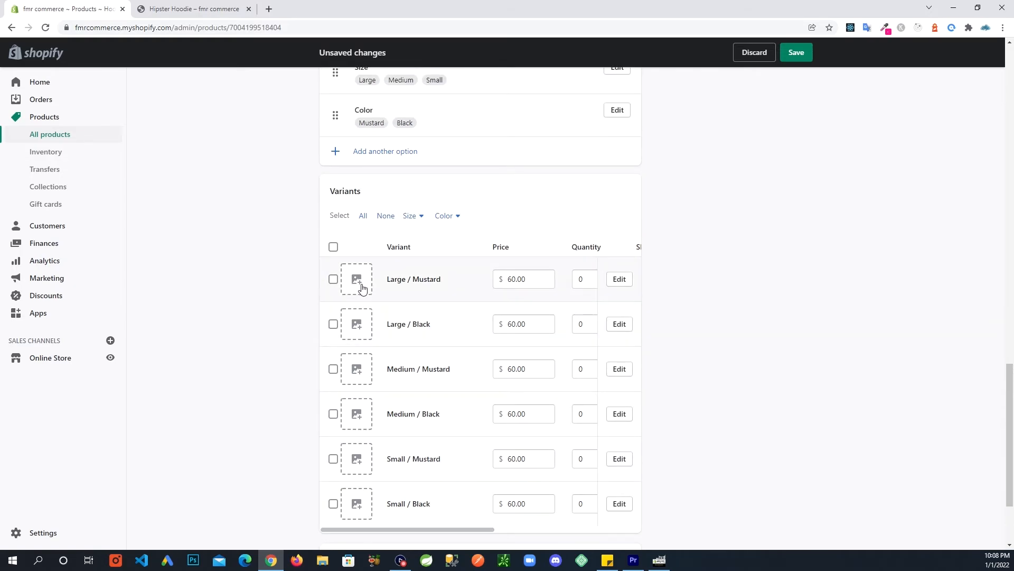
click(359, 285)
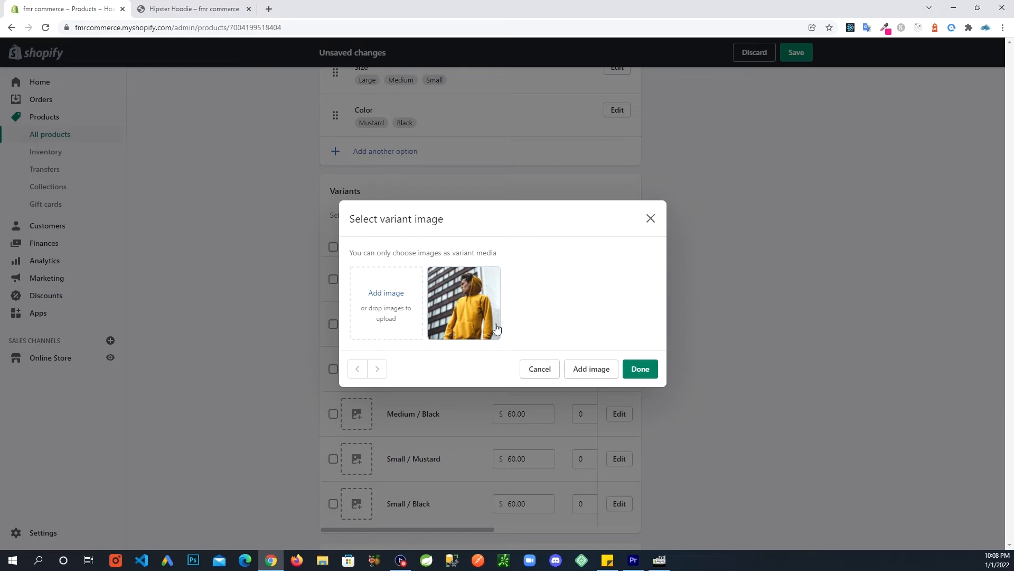
click(650, 220)
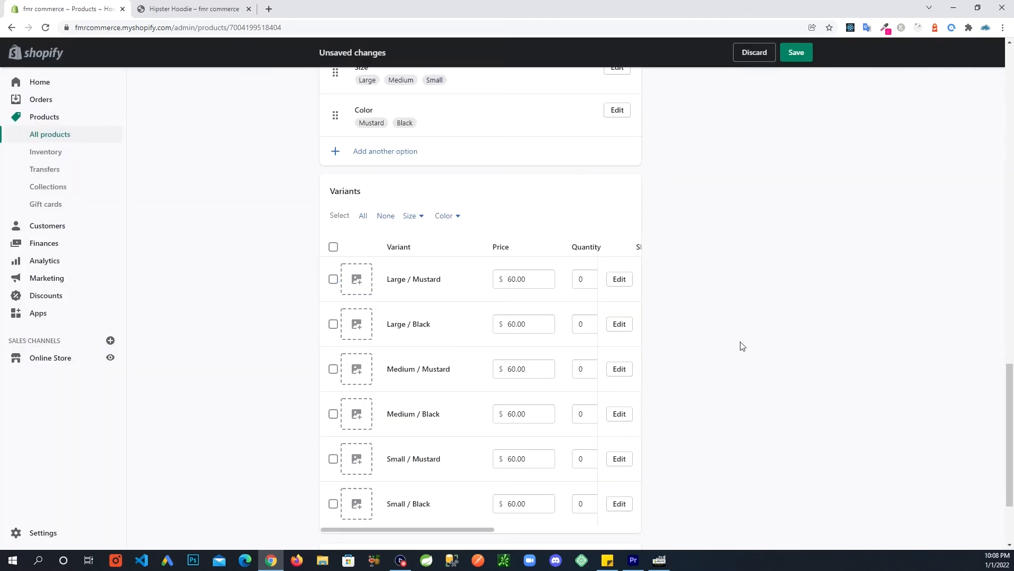
scroll(725, 353, down, 3)
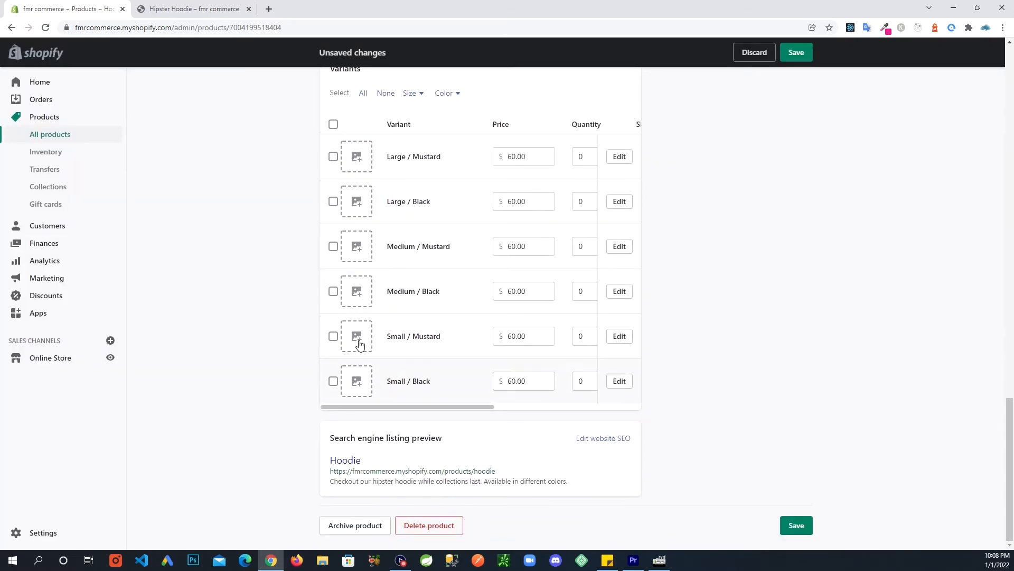
scroll(281, 391, up, 2)
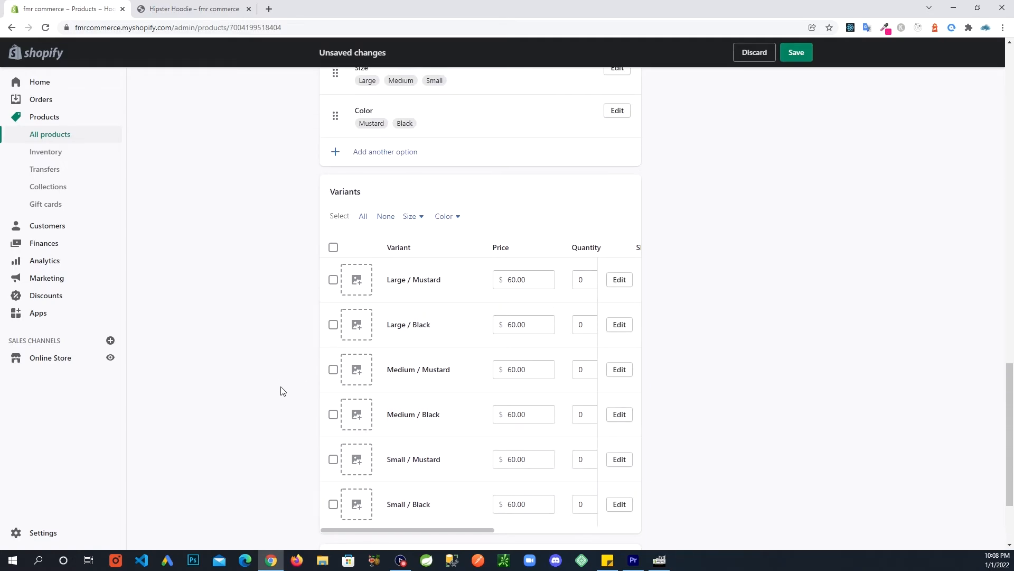
scroll(282, 392, down, 1)
scroll(282, 394, up, 7)
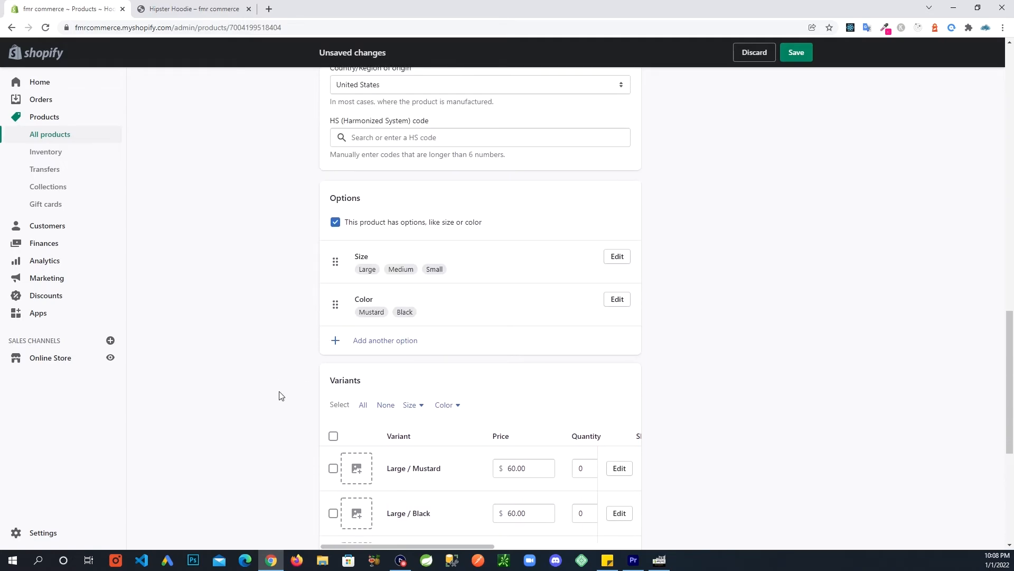
scroll(280, 395, up, 10)
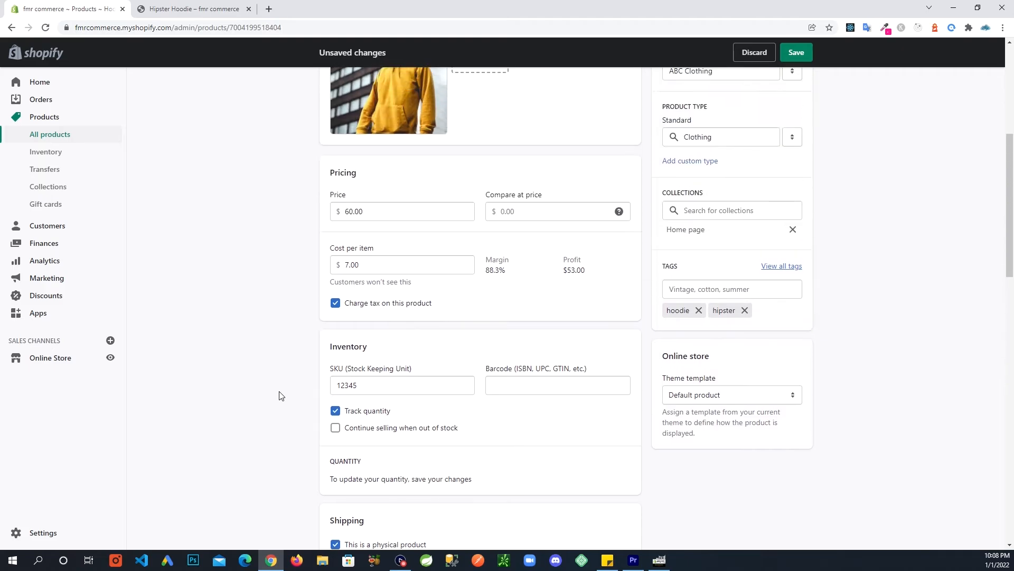
Save the Hoodie, see it sold out at $60.00 on the storefront, and return to admin.
click(797, 52)
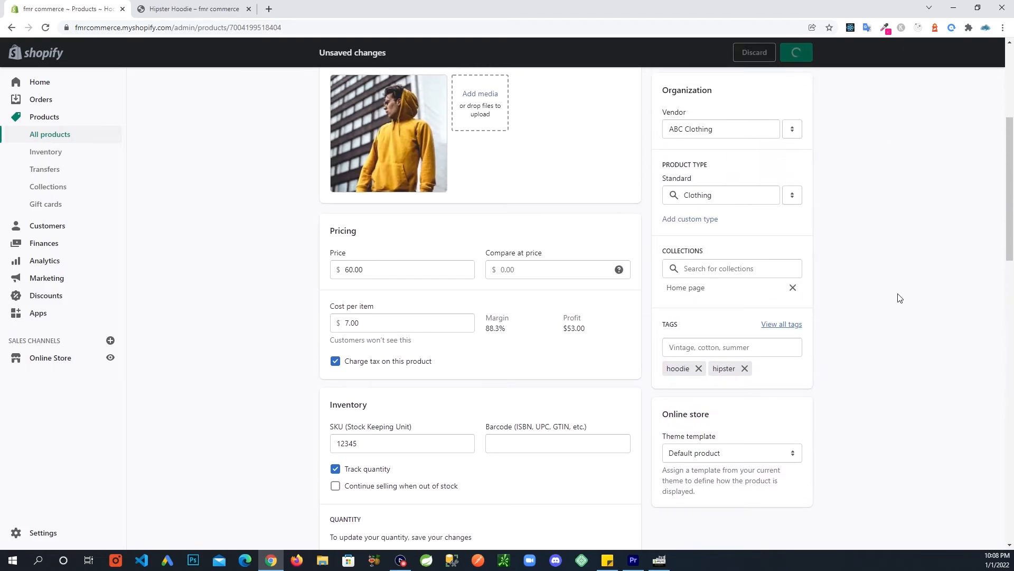
scroll(900, 299, up, 1)
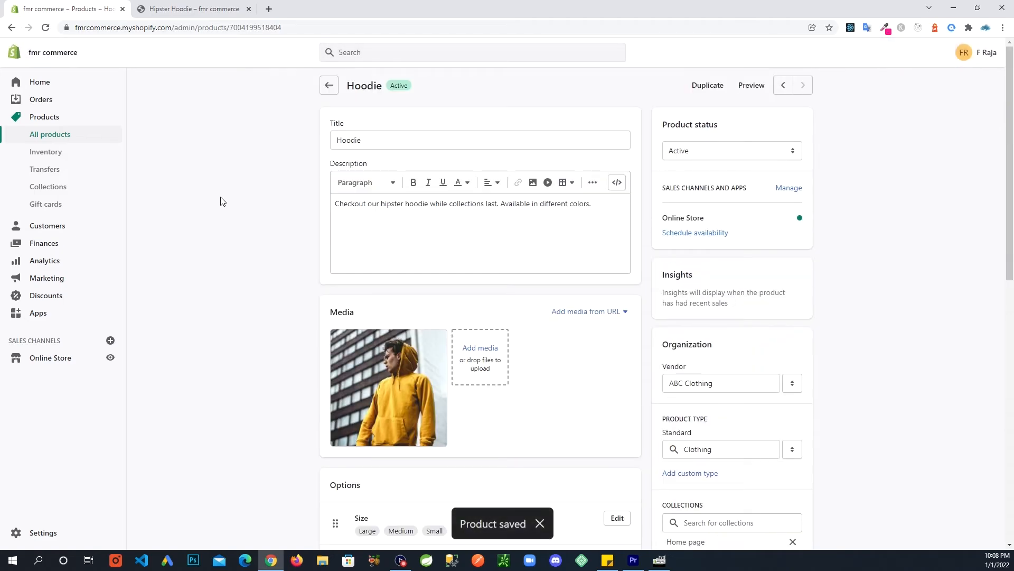
click(184, 15)
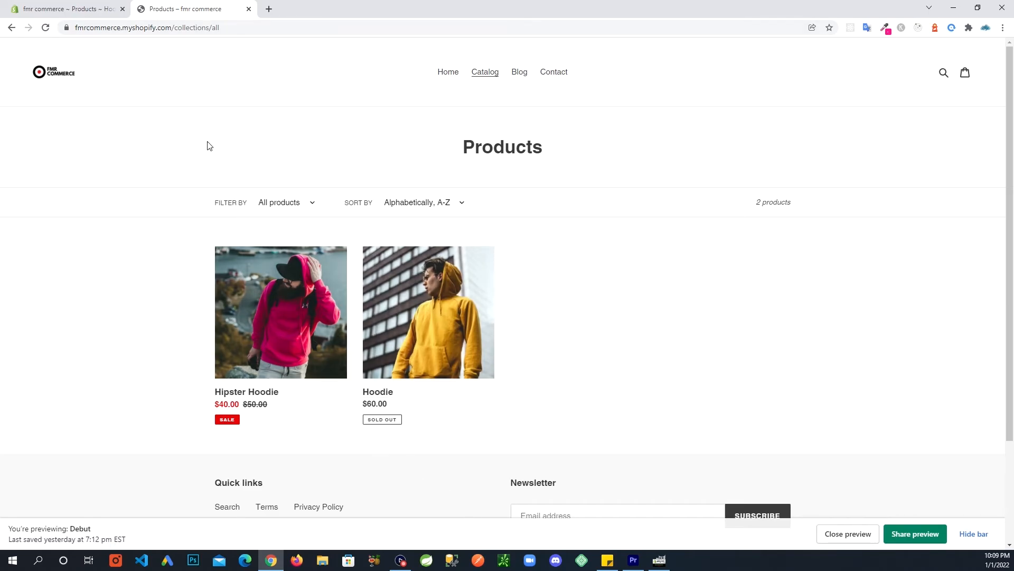
click(89, 9)
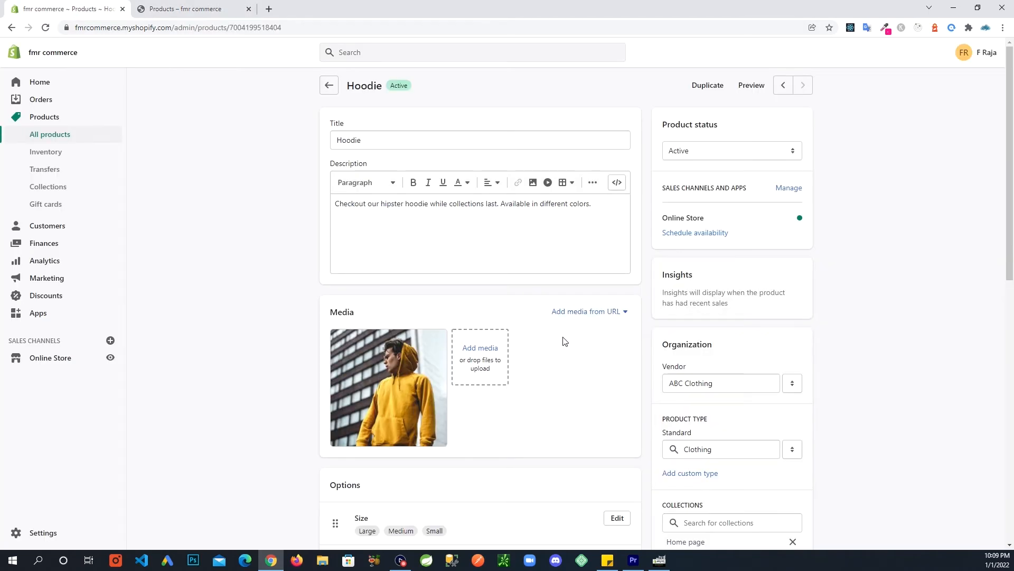
Scroll to the Variants table and reveal its SKU column showing 12345–12350.
scroll(325, 299, down, 3)
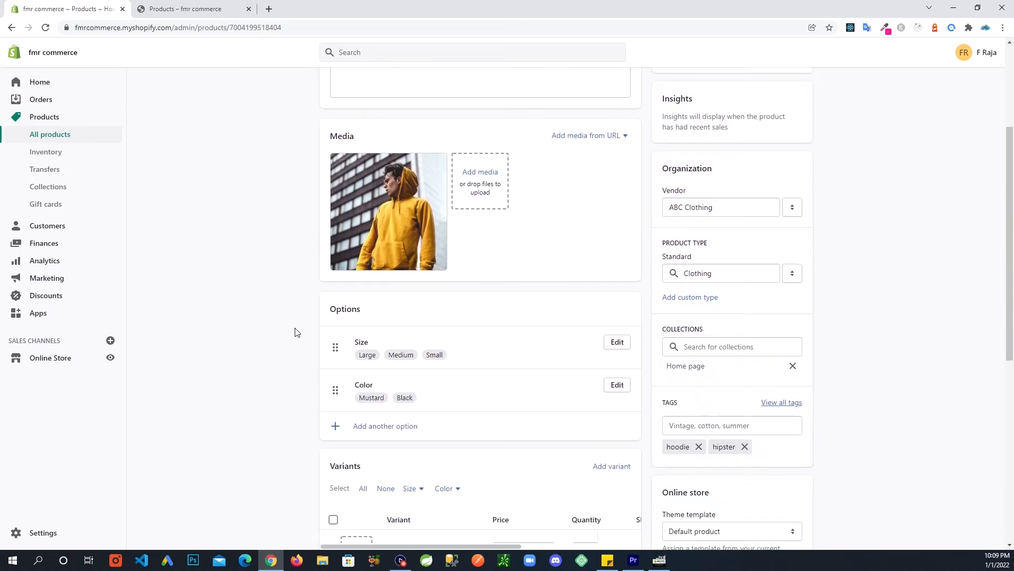
scroll(285, 330, down, 6)
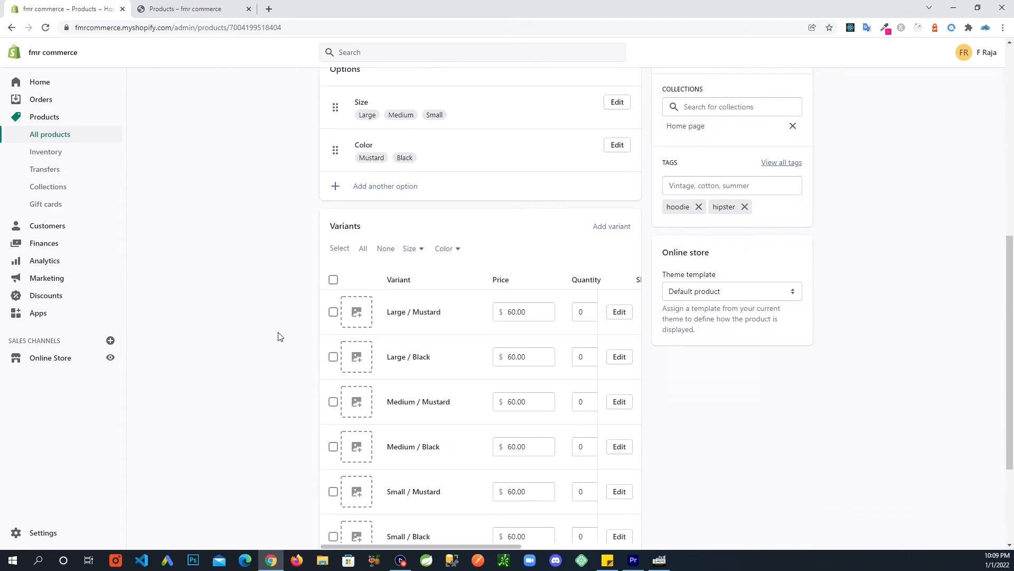
scroll(279, 336, down, 1)
scroll(317, 251, up, 8)
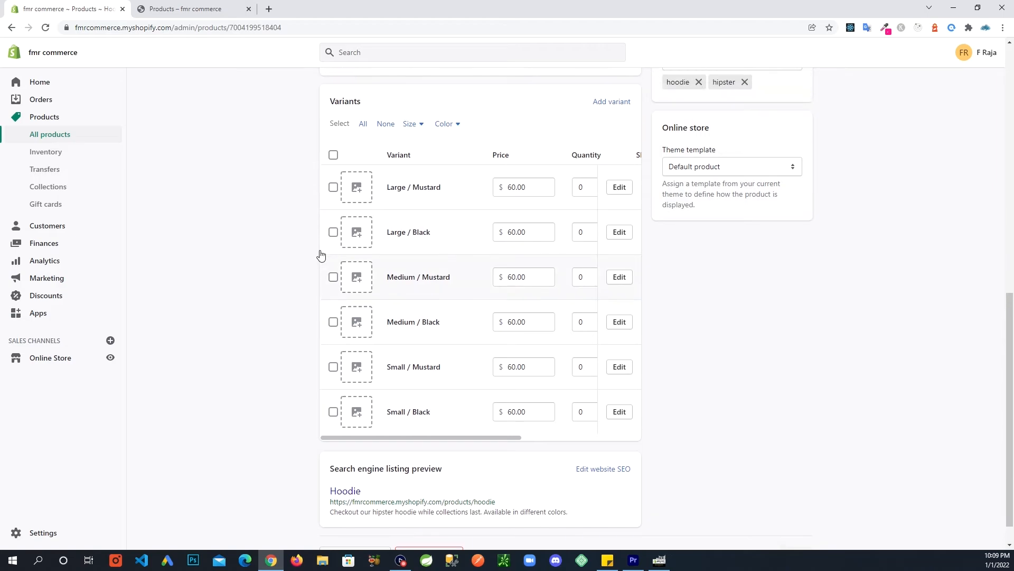
scroll(320, 256, up, 2)
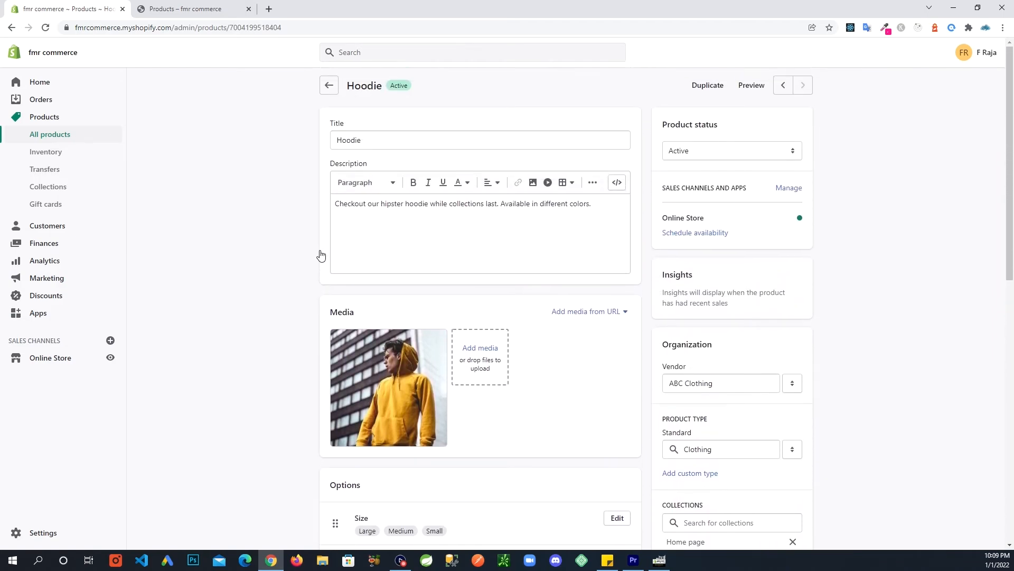
scroll(320, 255, down, 6)
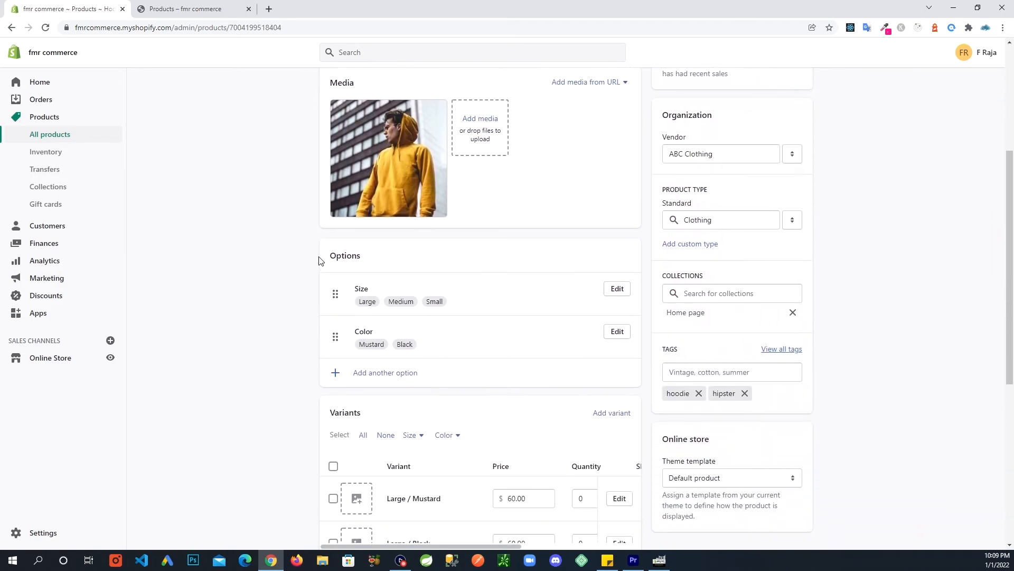
scroll(320, 261, down, 3)
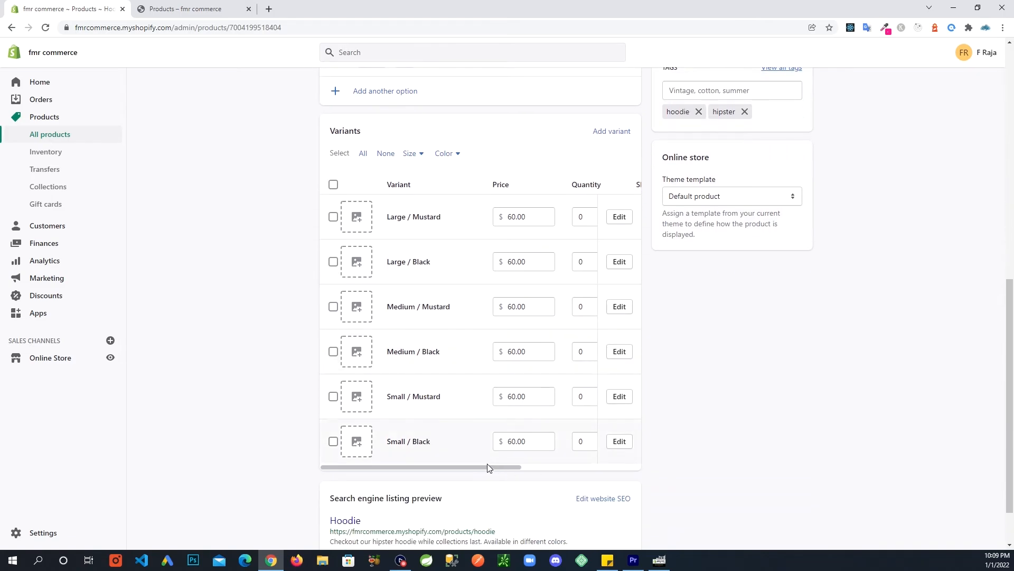
mouse_move(481, 466)
mouse_down()
mouse_move(494, 466)
mouse_move(477, 466)
mouse_up()
scroll(396, 469, down, 1)
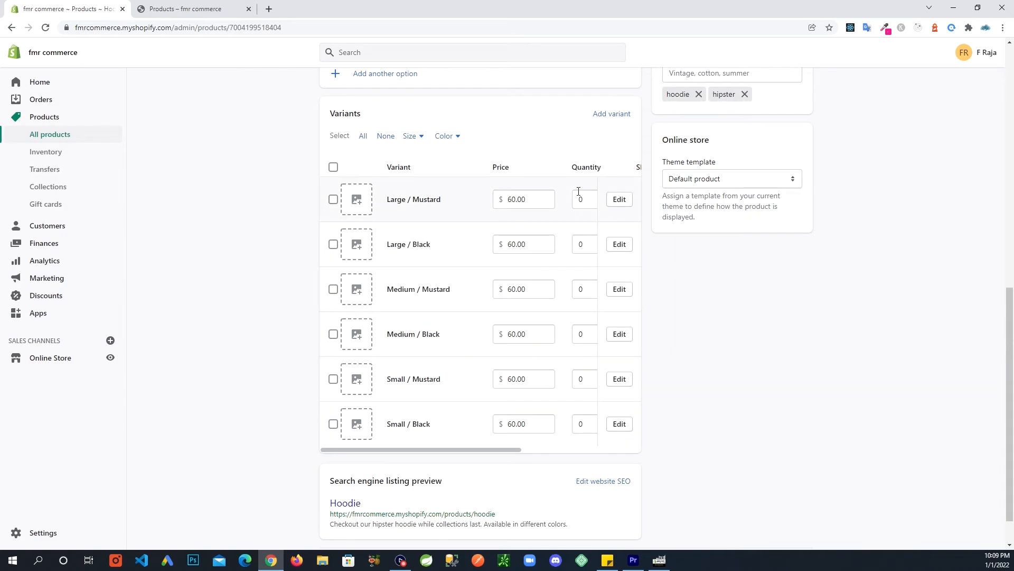
mouse_move(449, 450)
mouse_down()
mouse_move(485, 450)
mouse_move(406, 459)
mouse_move(459, 454)
mouse_up()
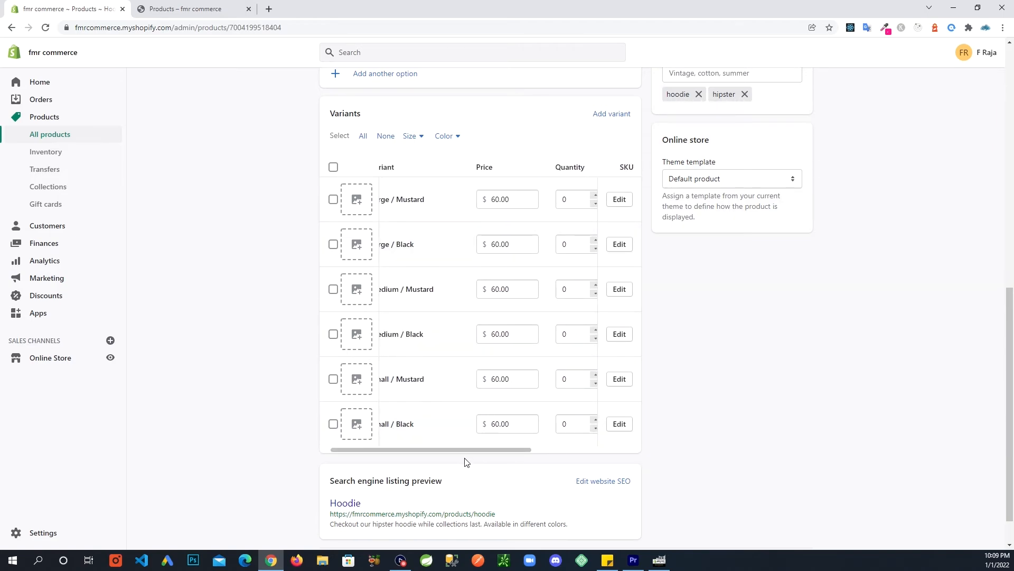
drag(465, 456, 502, 454)
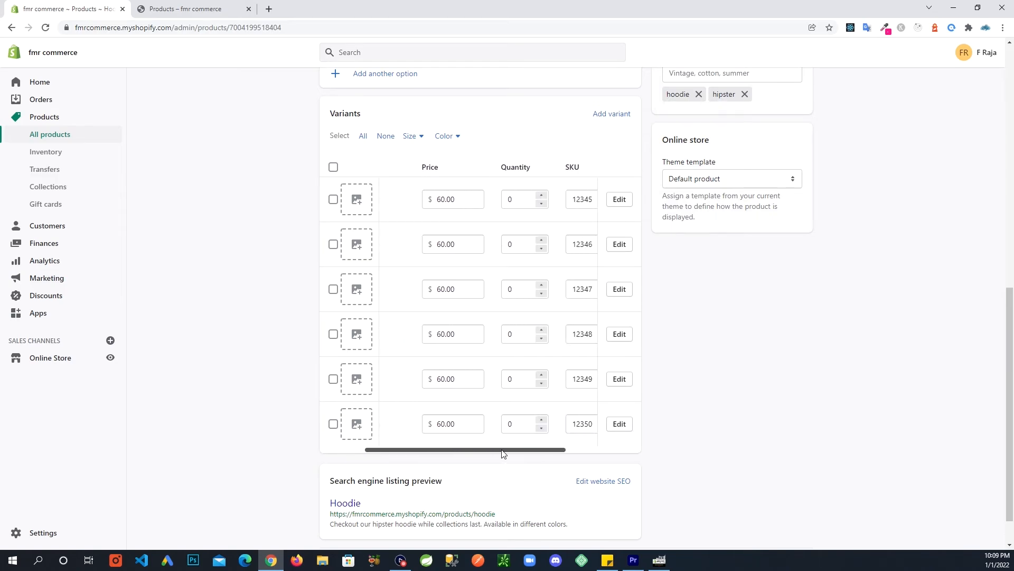
Set the inventory quantity of all six Hoodie variants to 10.
click(518, 203)
double_click(506, 205)
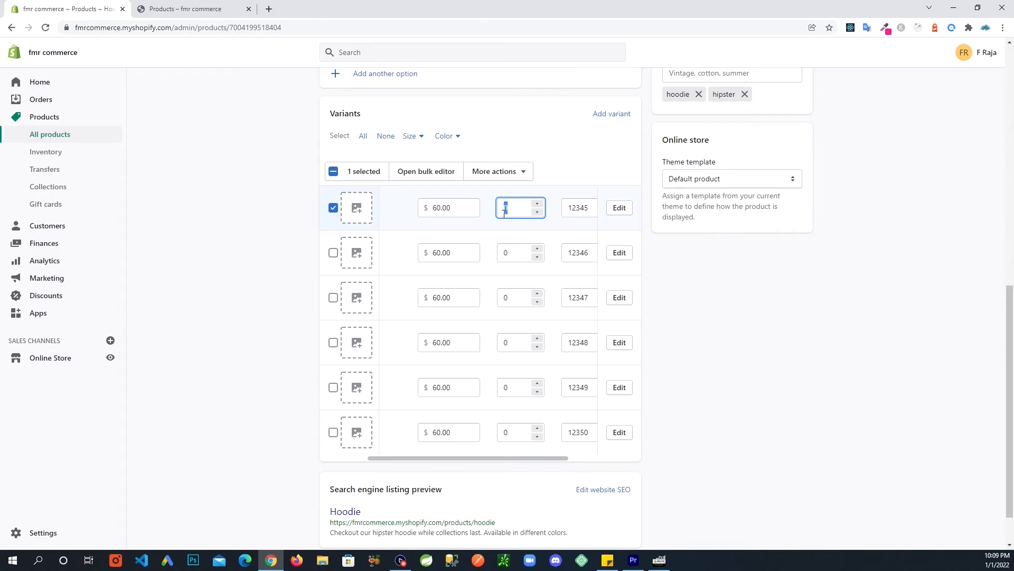
text(10)
double_click(522, 256)
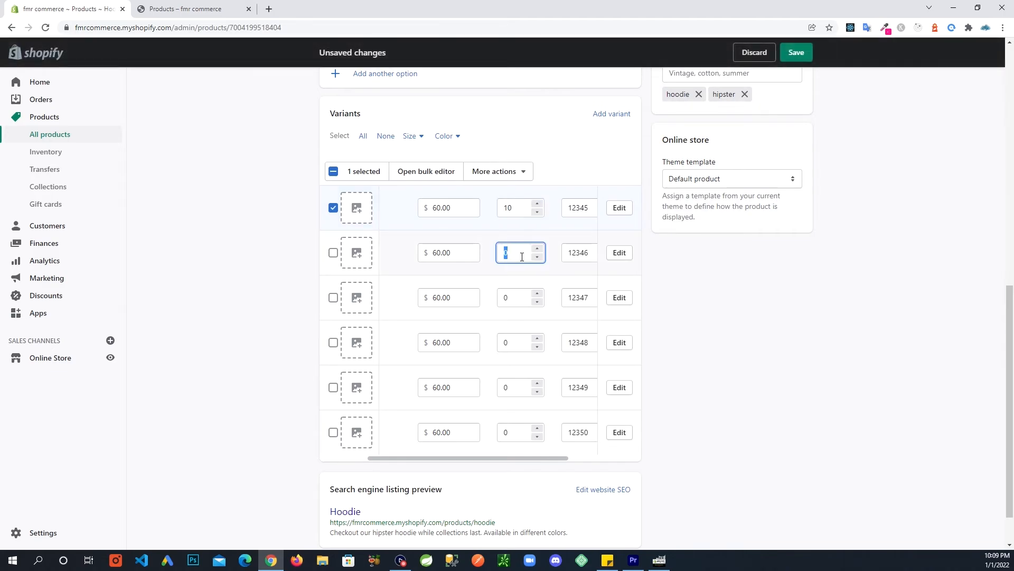
text(10)
double_click(518, 300)
text(1)
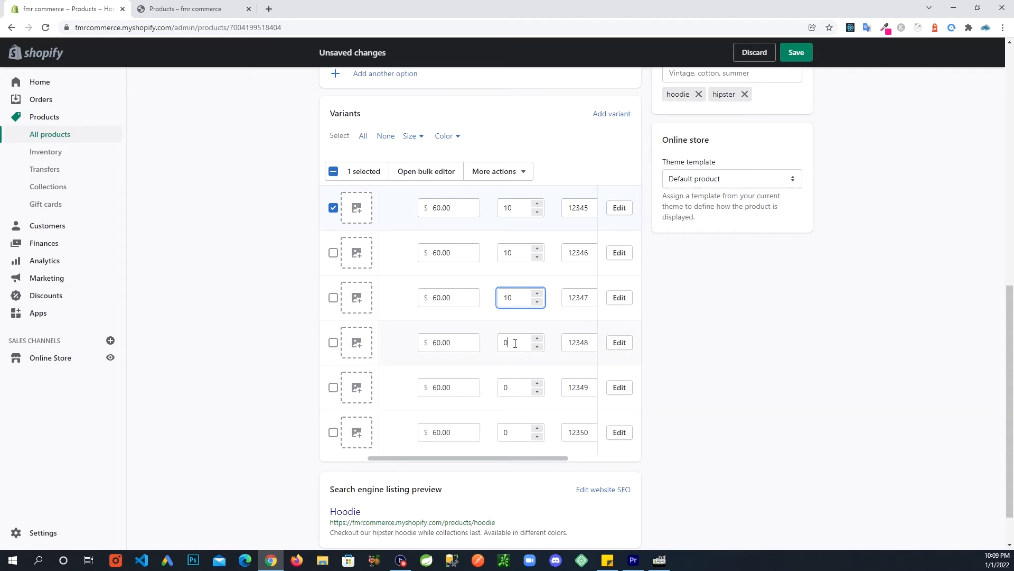
double_click(515, 343)
text(1)
double_click(518, 384)
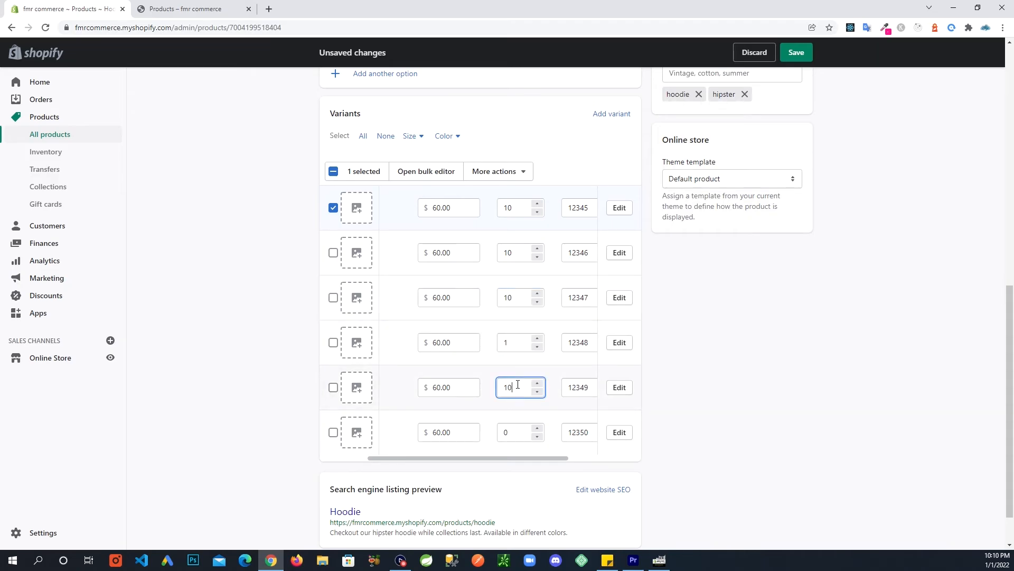
click(514, 342)
text(0)
click(517, 429)
double_click(517, 429)
text(1)
click(730, 422)
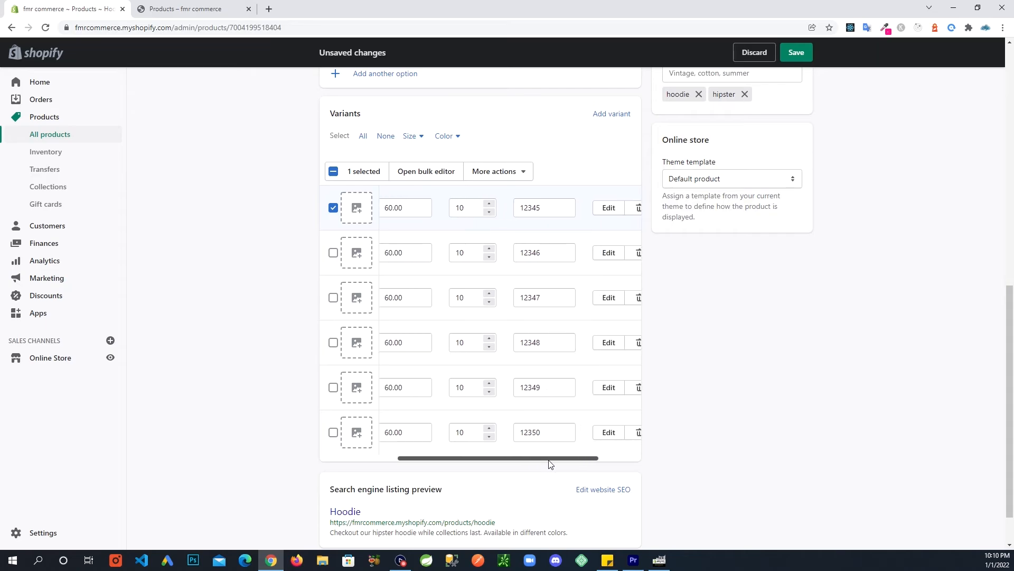
Scroll across the variants table to check SKUs 12346, 12347 and 12348.
mouse_move(559, 459)
mouse_down()
mouse_move(453, 459)
mouse_move(494, 440)
mouse_move(564, 449)
mouse_up()
scroll(524, 382, up, 2)
scroll(465, 507, down, 2)
scroll(467, 462, down, 1)
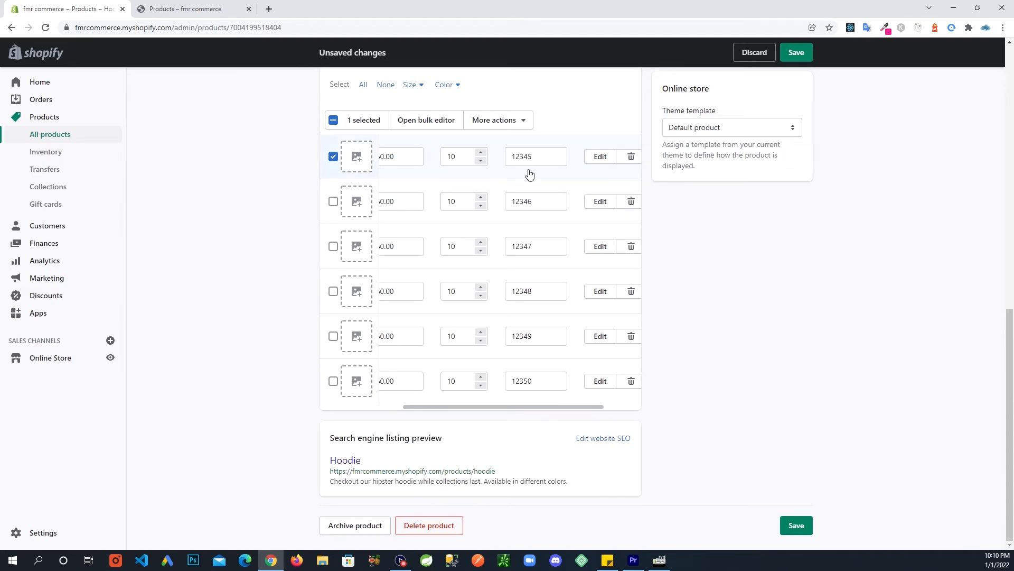
scroll(538, 211, up, 3)
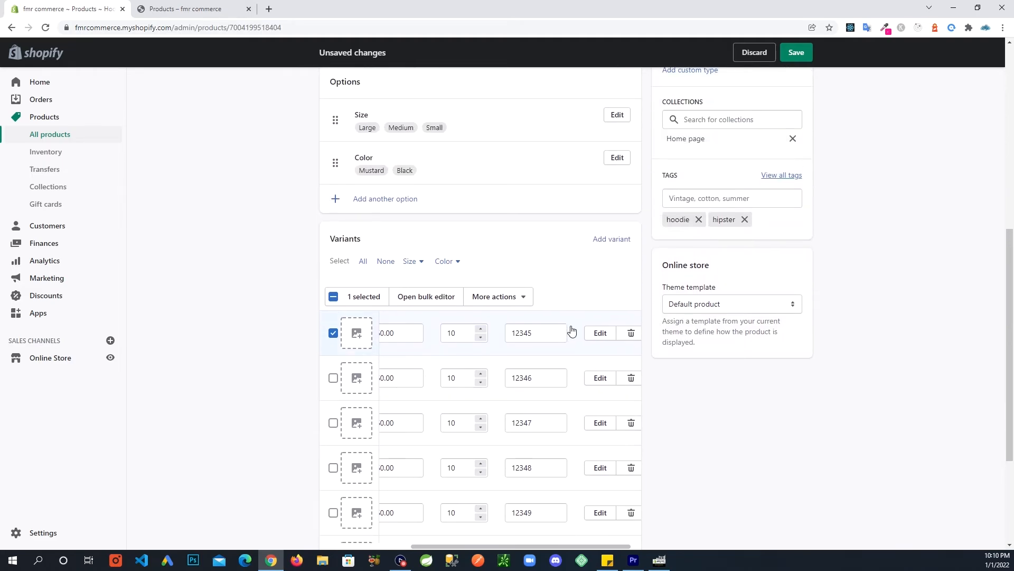
scroll(475, 467, down, 2)
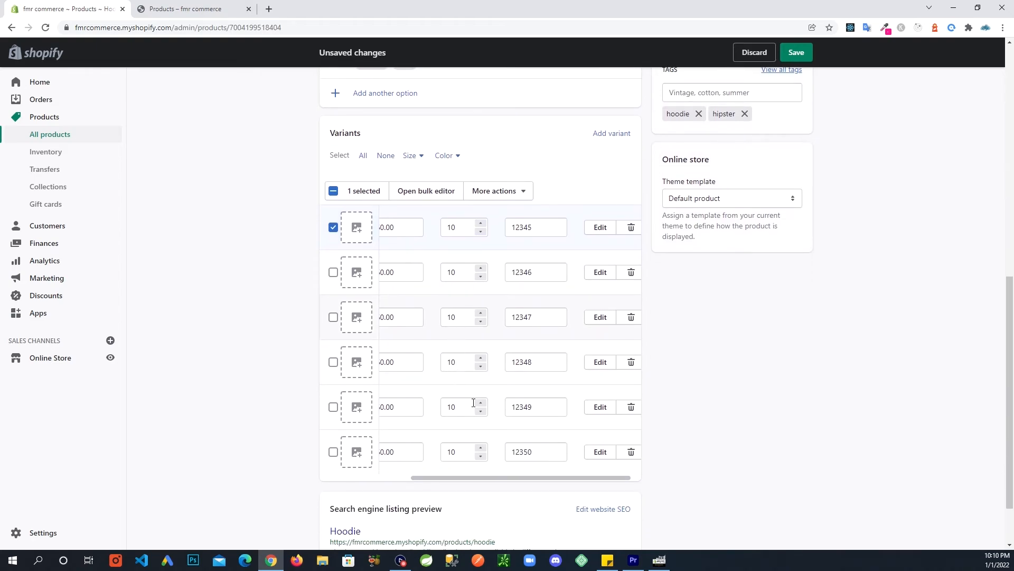
drag(503, 479, 534, 477)
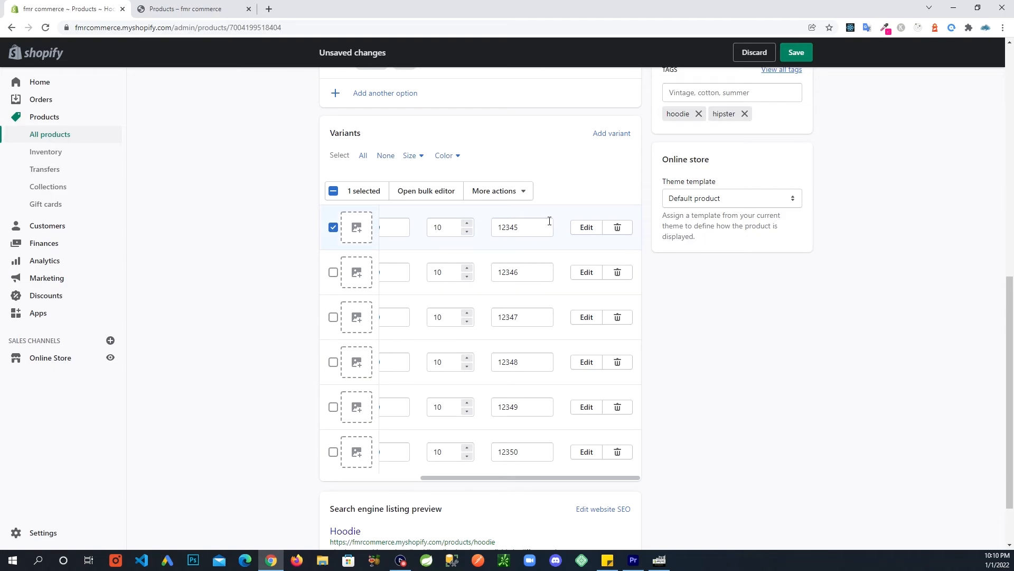
click(531, 271)
double_click(503, 272)
double_click(512, 313)
double_click(516, 362)
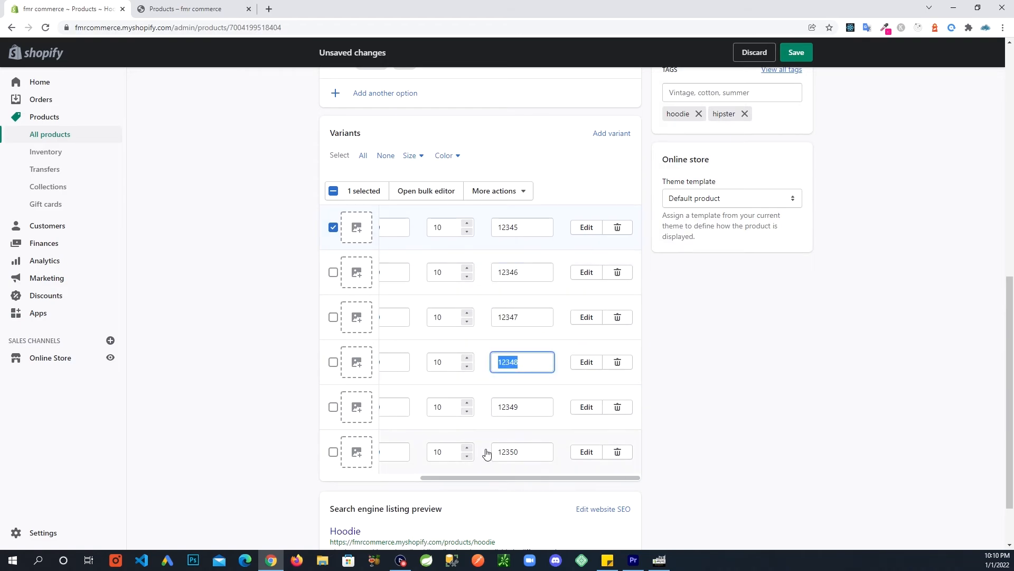
scroll(515, 444, down, 1)
scroll(515, 444, down, 1)
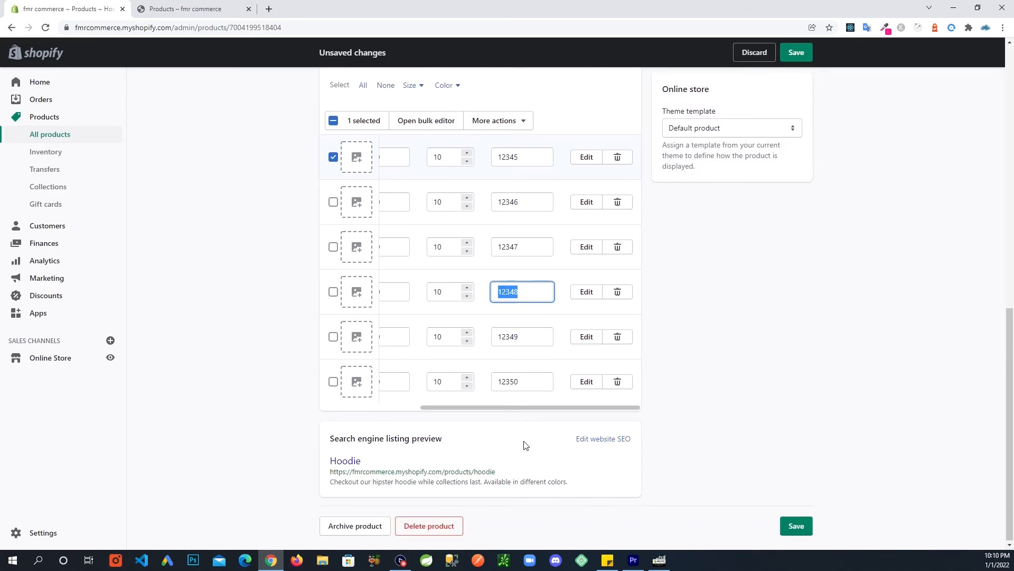
Save the quantities and open the Hoodie page in the refreshed storefront catalog.
click(796, 525)
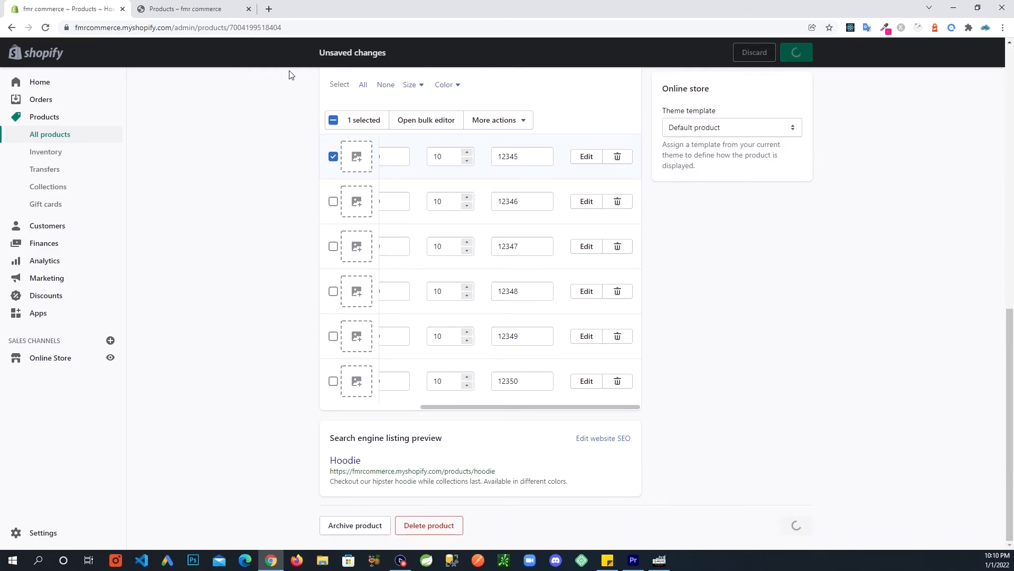
click(233, 9)
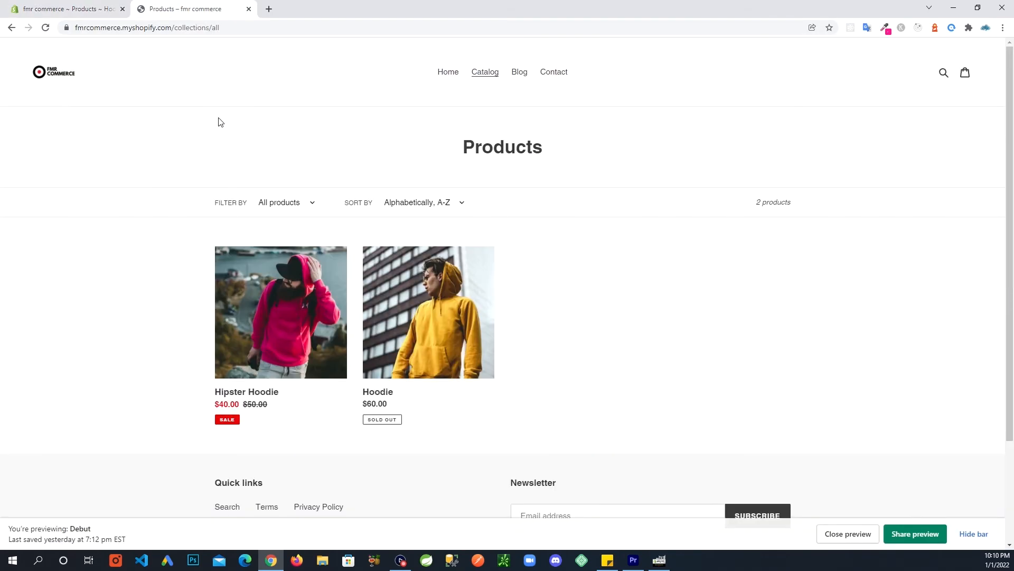
click(45, 27)
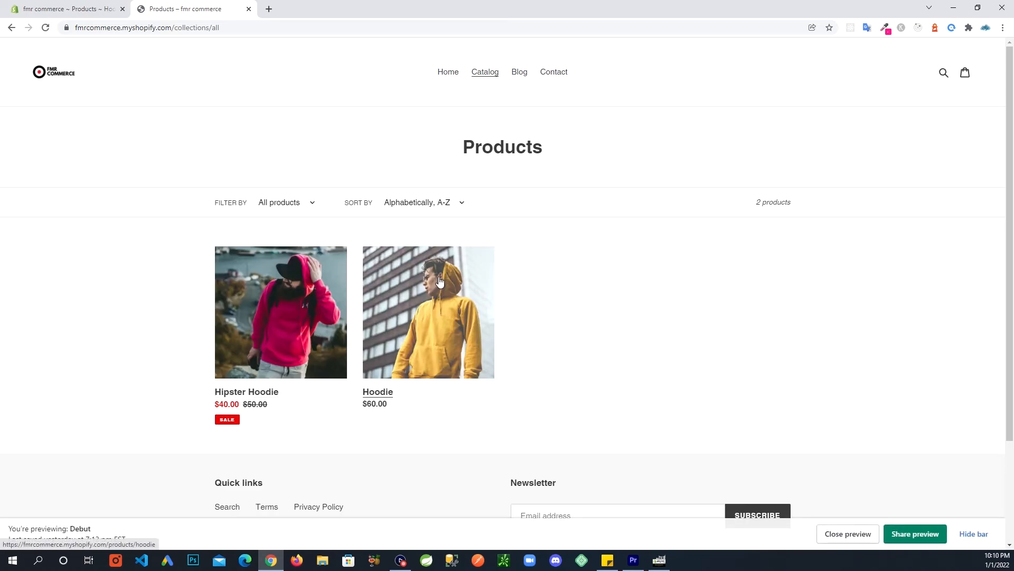
click(429, 312)
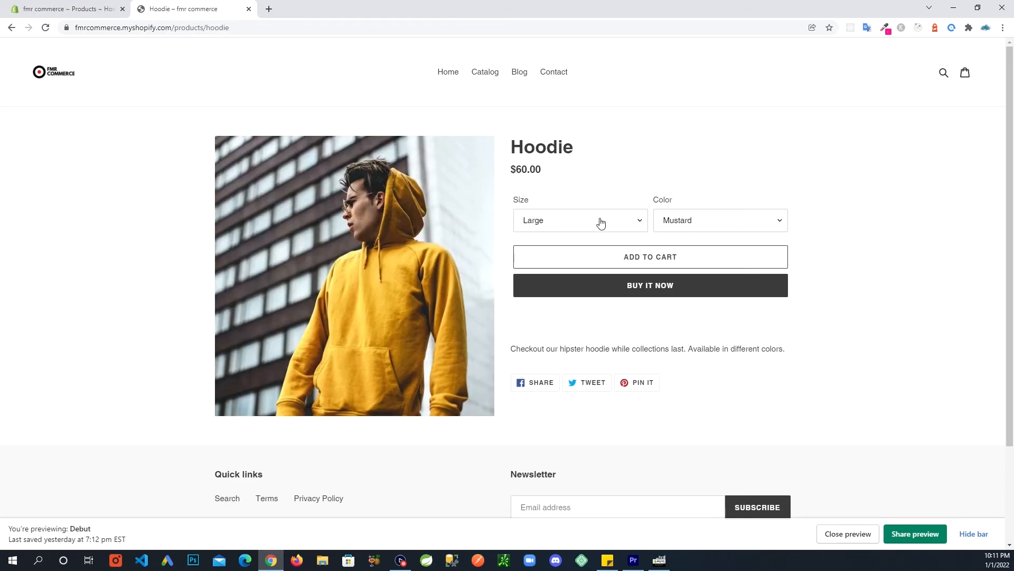
Browse the Size and Color lists, then choose Black with size Large.
click(637, 223)
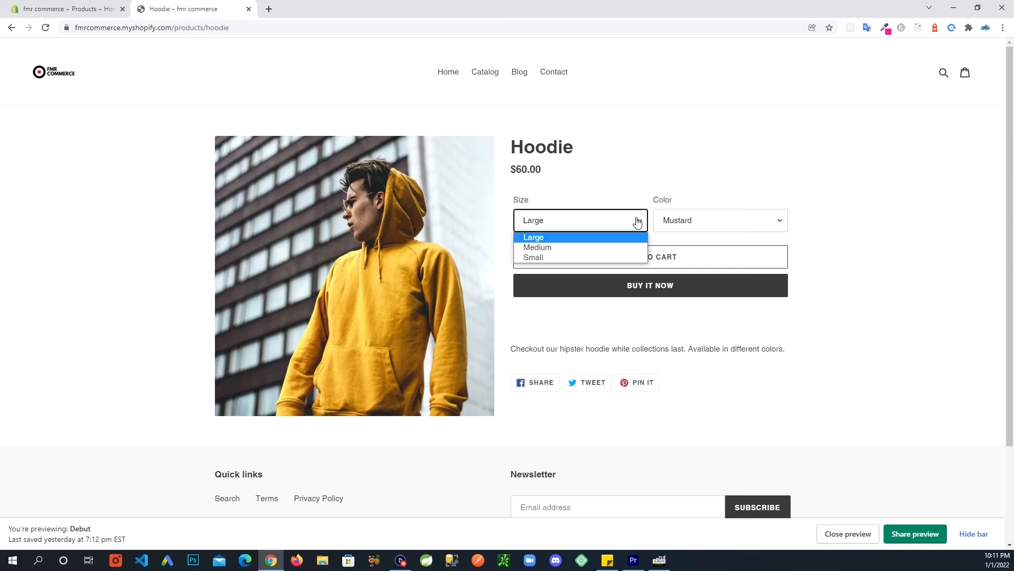
click(698, 165)
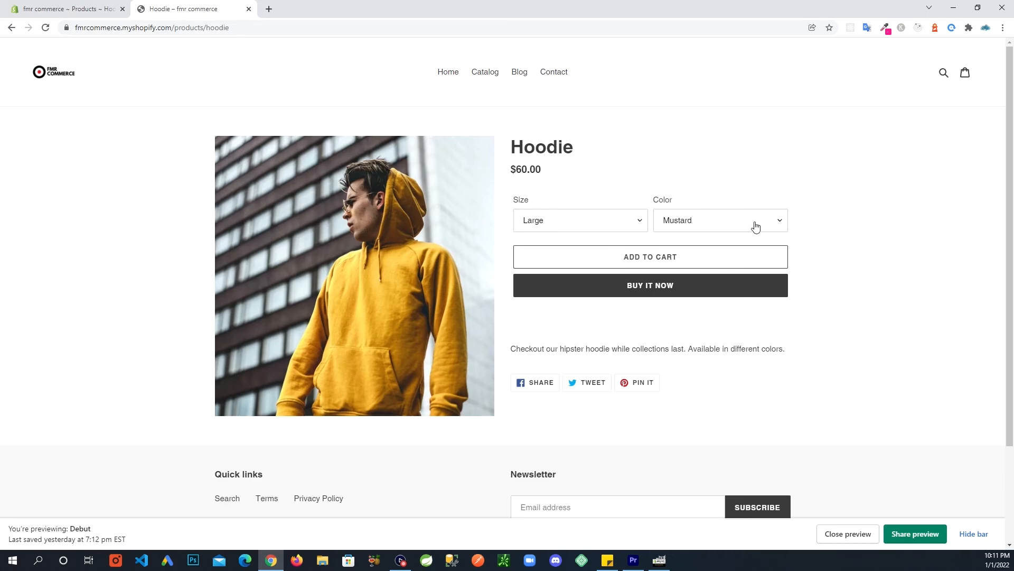
click(780, 219)
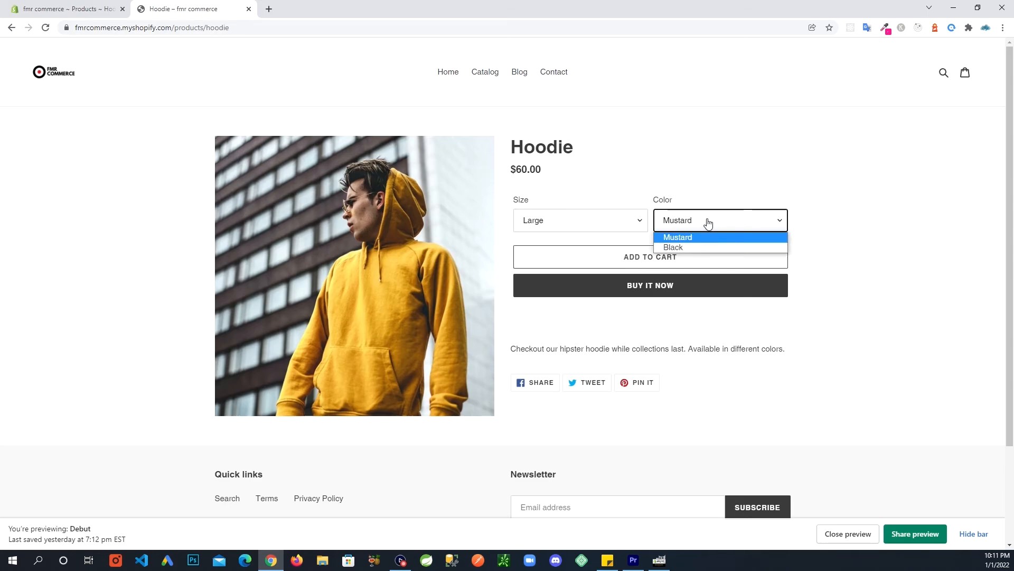
click(754, 150)
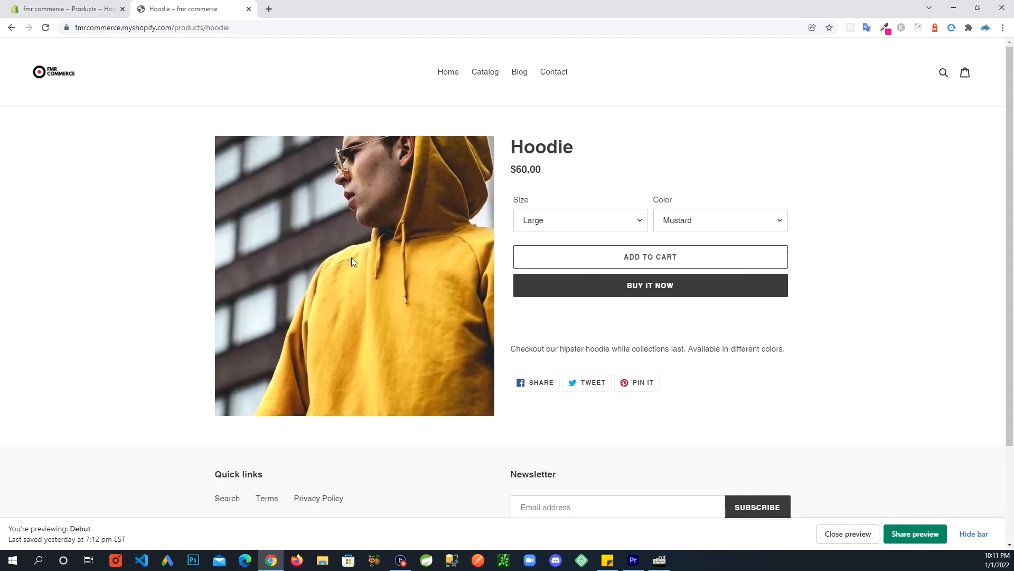
click(639, 228)
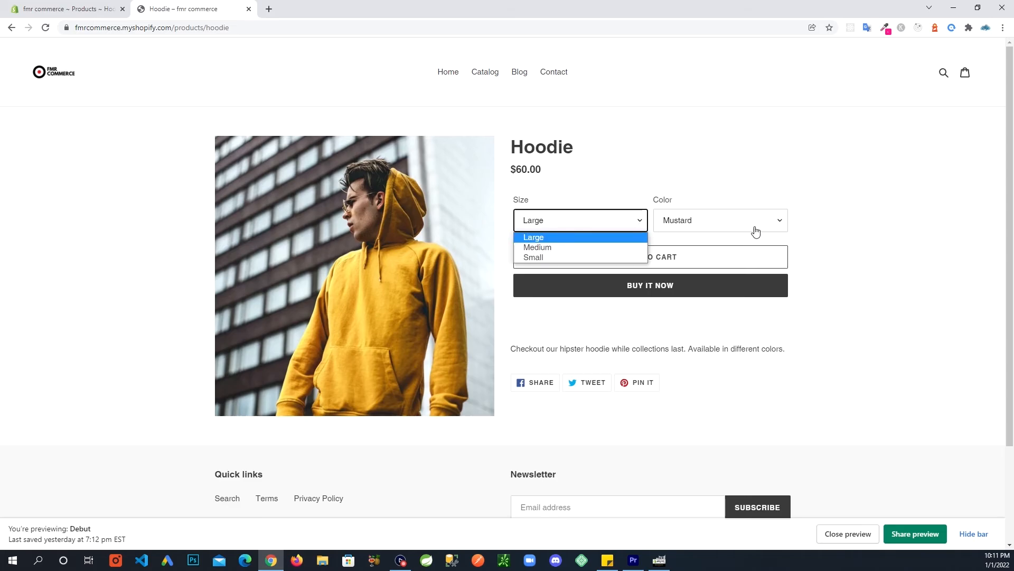
click(771, 228)
click(705, 247)
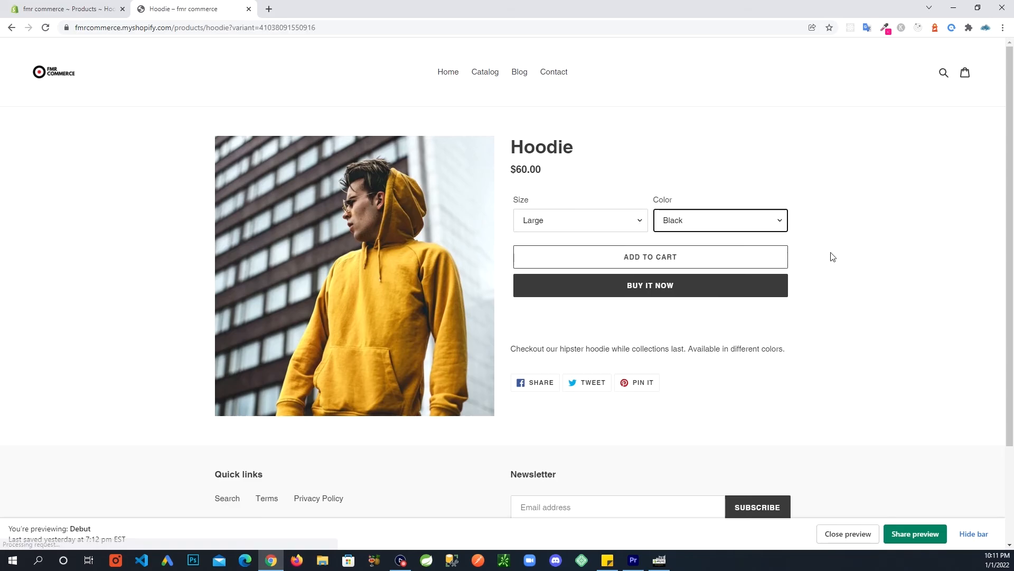
click(879, 242)
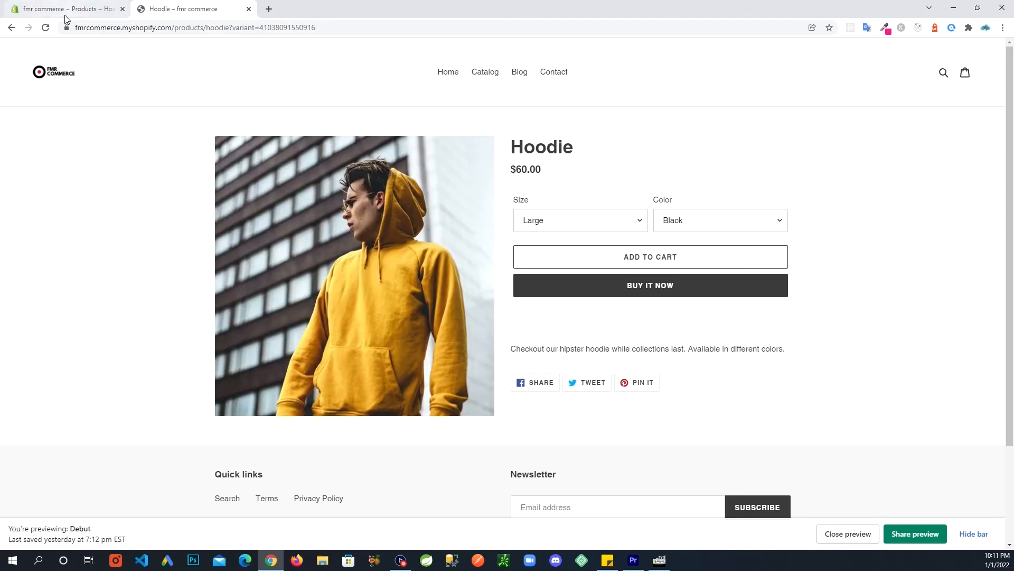
scroll(158, 222, down, 2)
scroll(810, 290, up, 2)
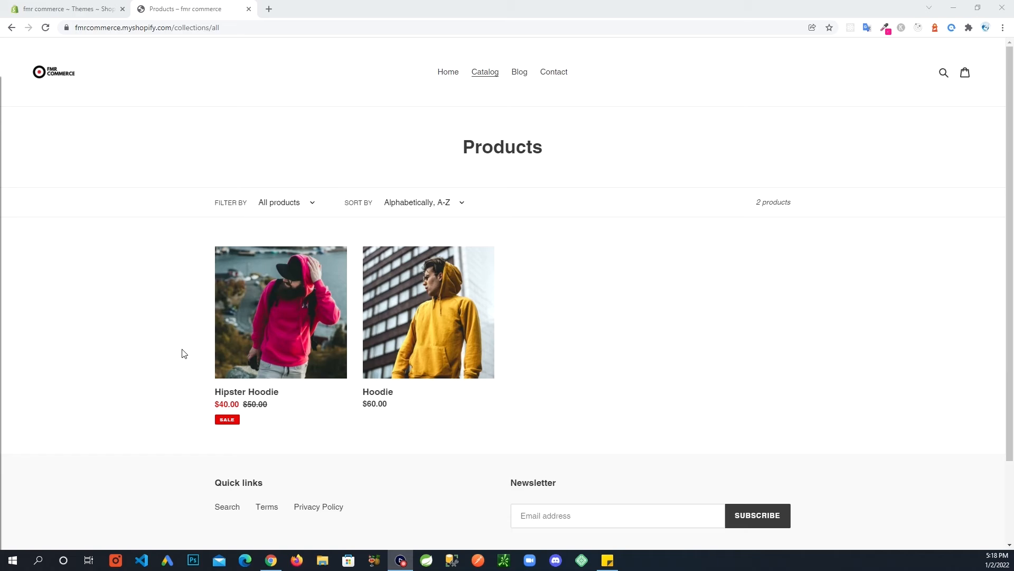
Add one Large, Mustard Hoodie to the cart and view the $60.00 cart.
click(428, 316)
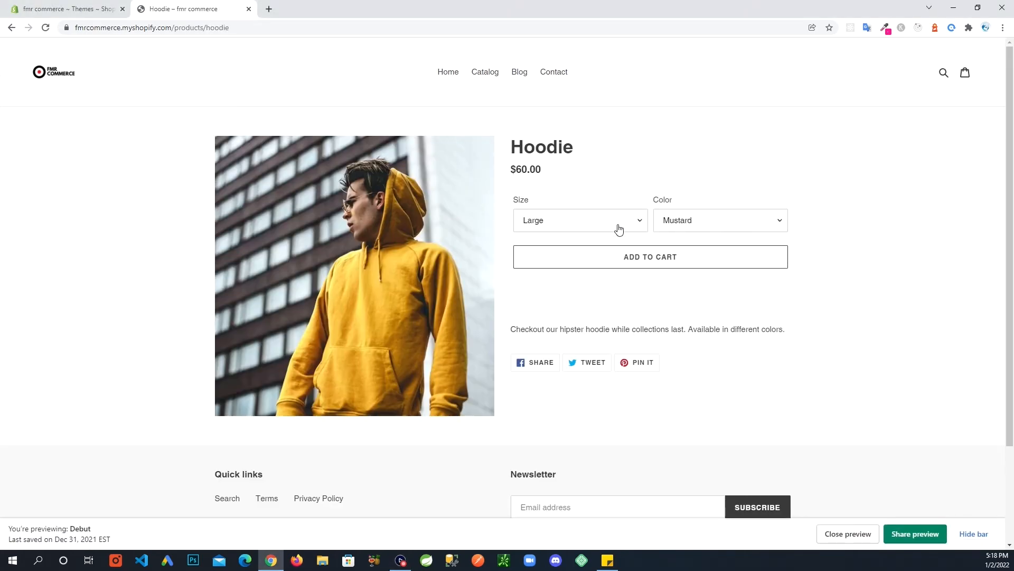
click(633, 263)
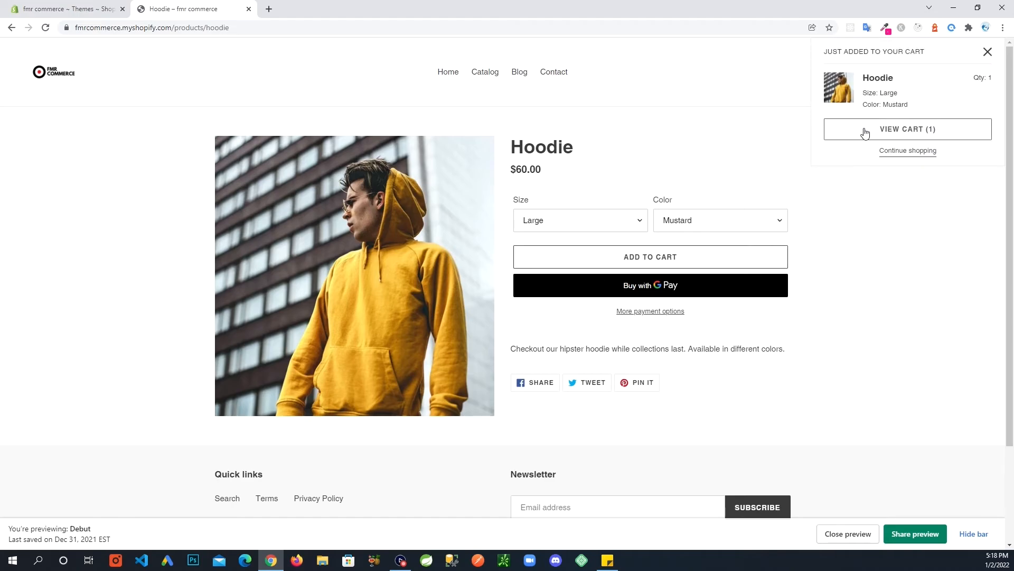
click(906, 129)
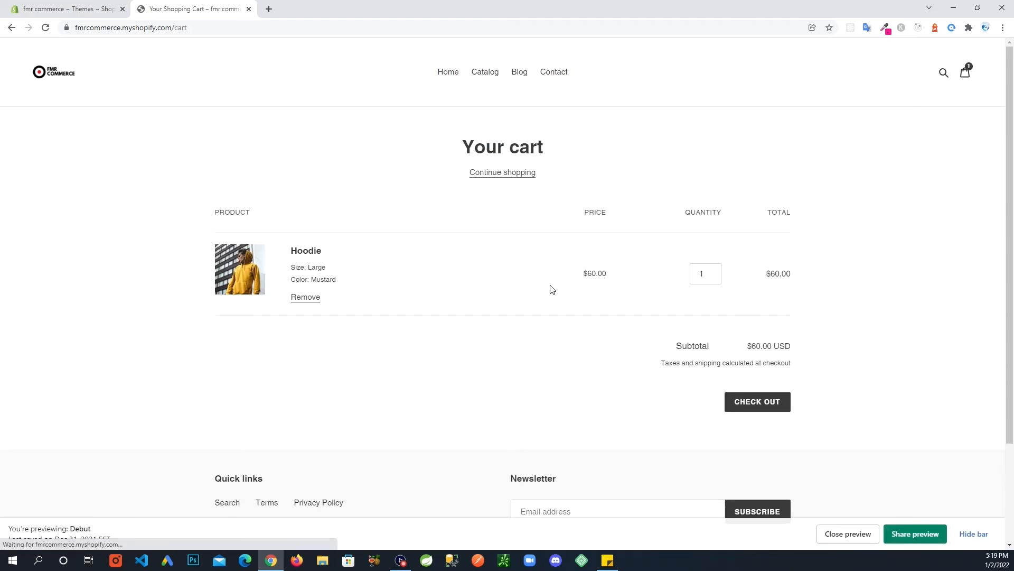
Check out to reach the free Economy shipping step, then return to the admin Themes tab.
click(752, 402)
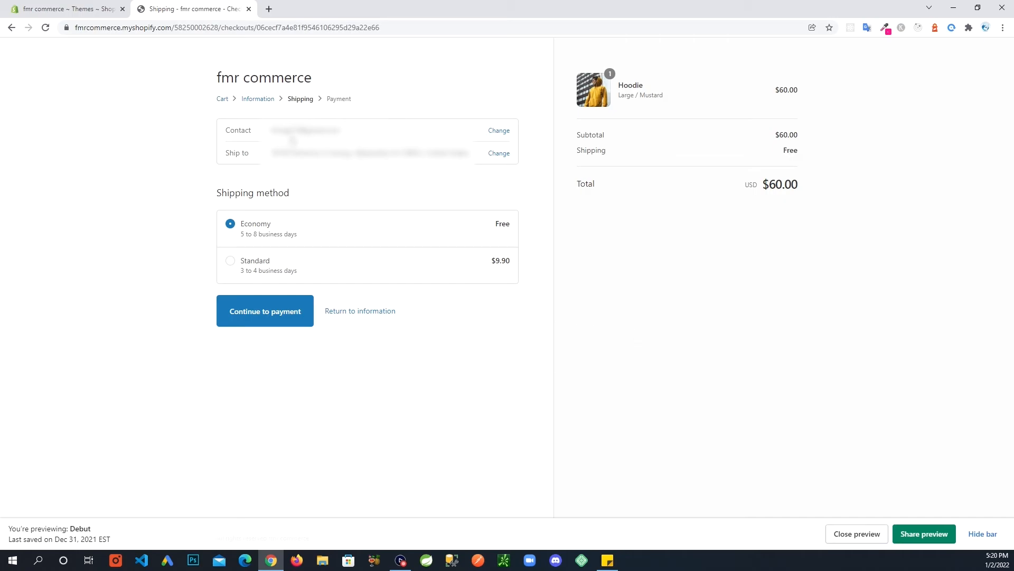
click(71, 13)
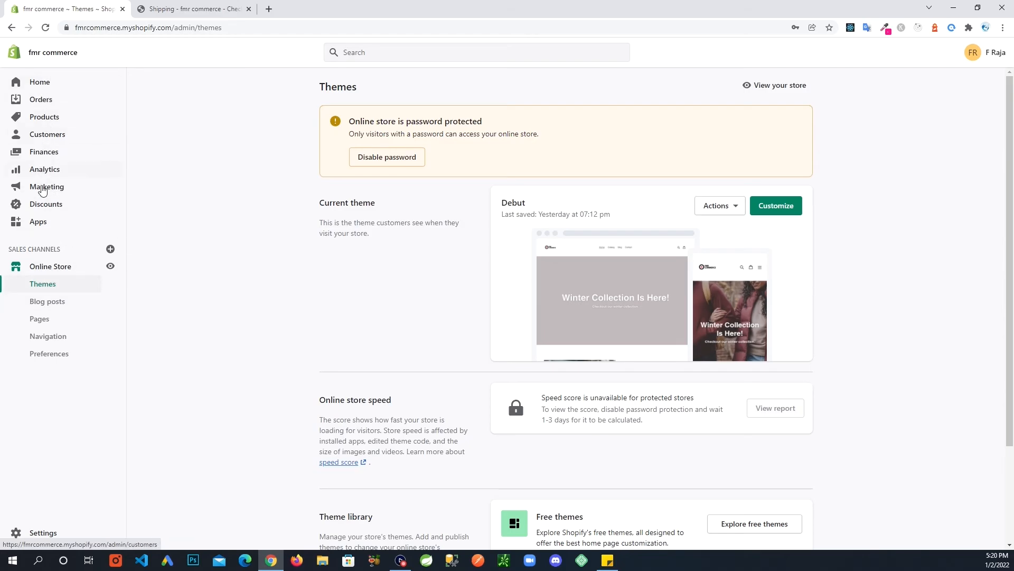
Open Settings > Shipping and delivery and manage the General profile's shipping rates.
click(16, 534)
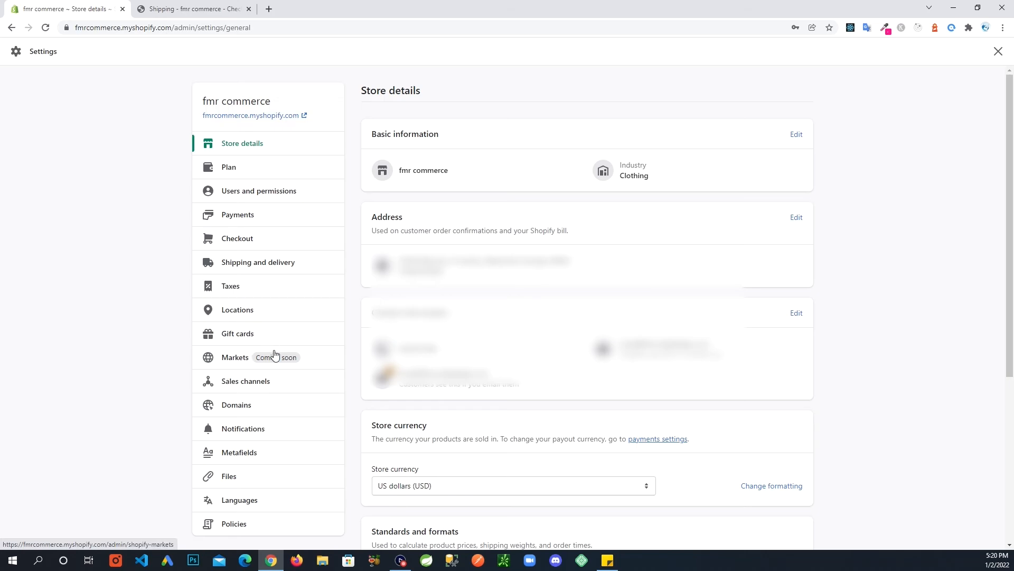
click(242, 268)
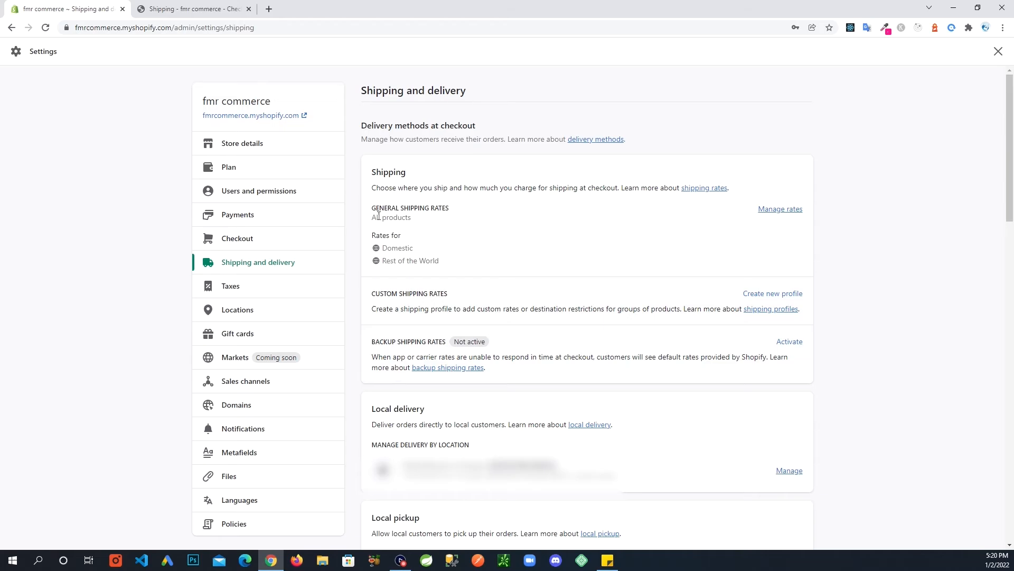
click(780, 210)
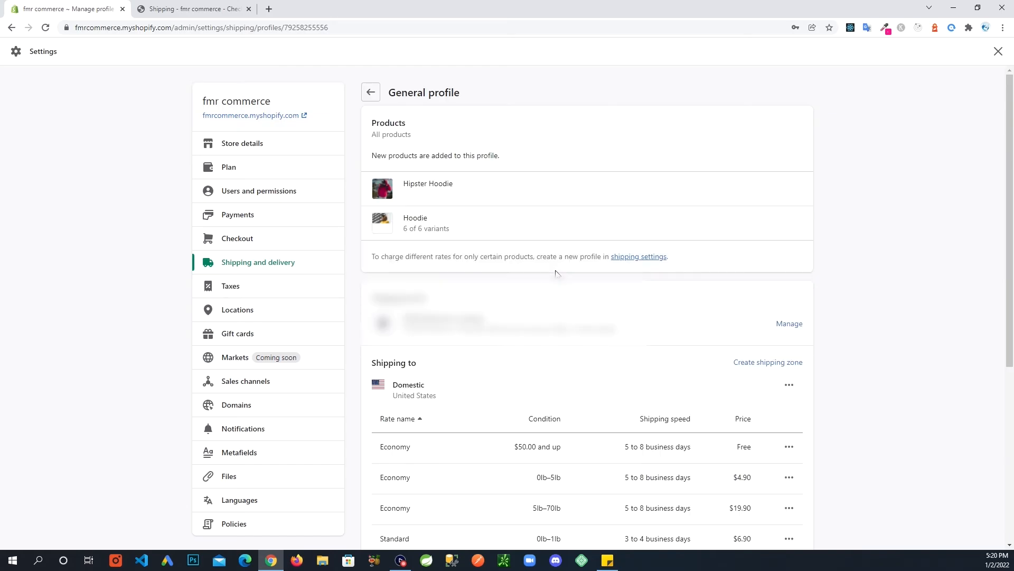
scroll(497, 259, down, 1)
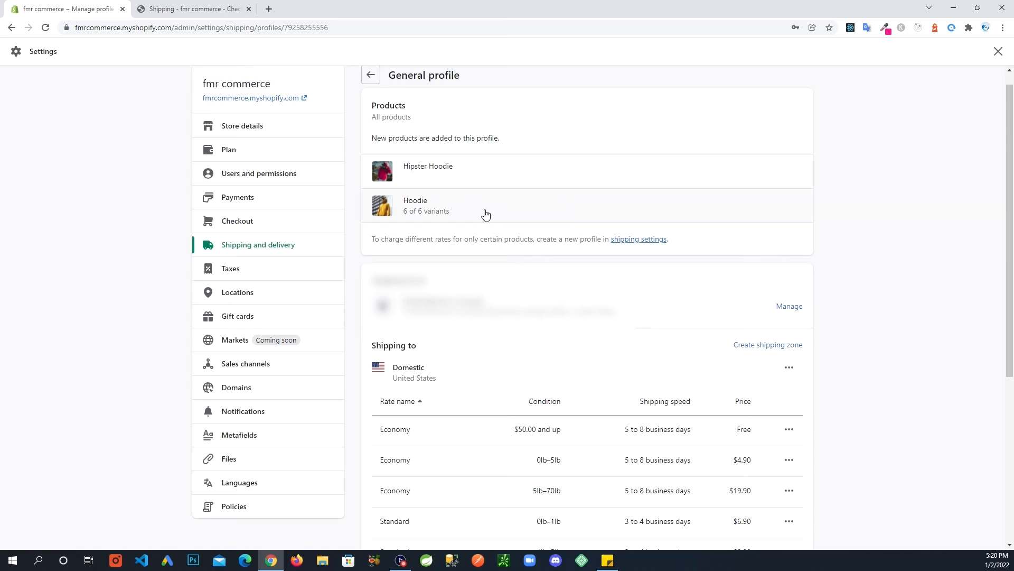
scroll(486, 213, up, 1)
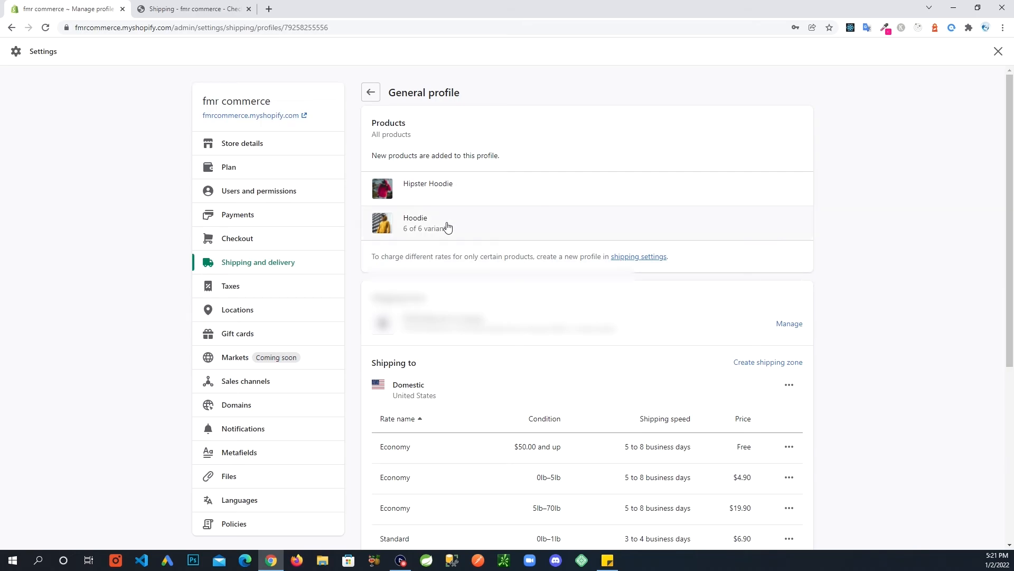
scroll(483, 225, down, 1)
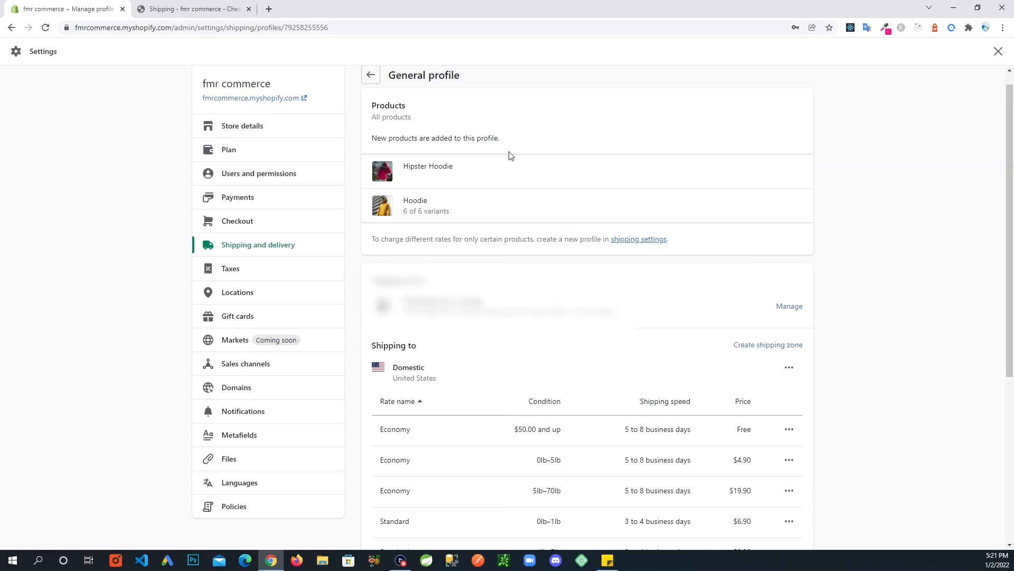
scroll(521, 198, down, 2)
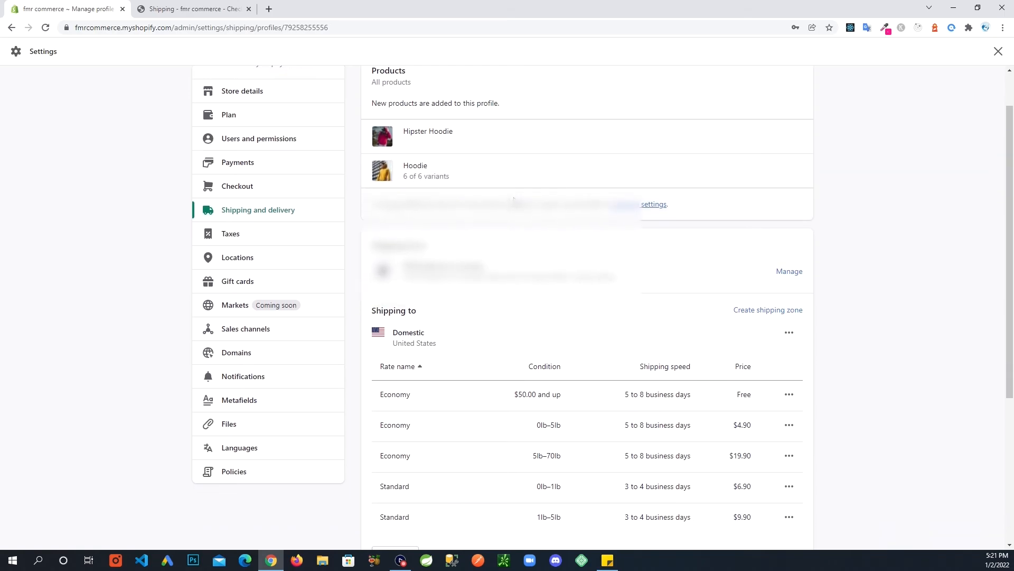
scroll(511, 194, down, 2)
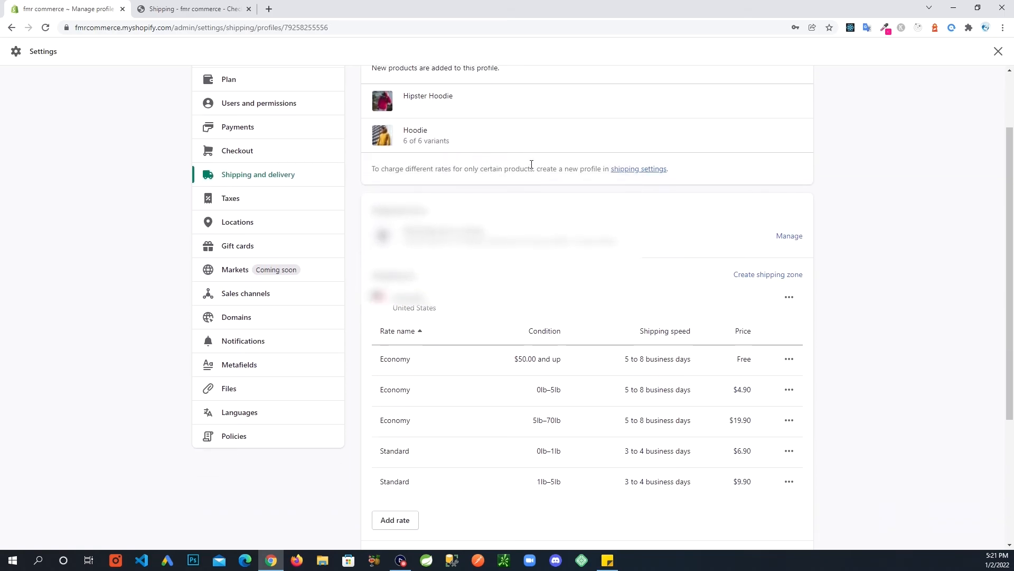
scroll(479, 139, up, 2)
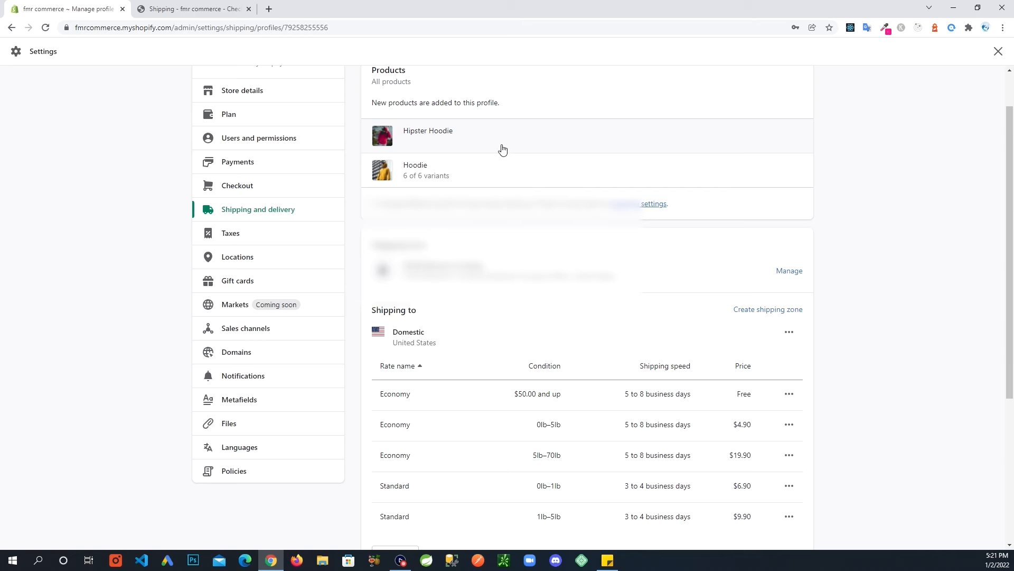
scroll(499, 150, down, 1)
scroll(511, 154, down, 2)
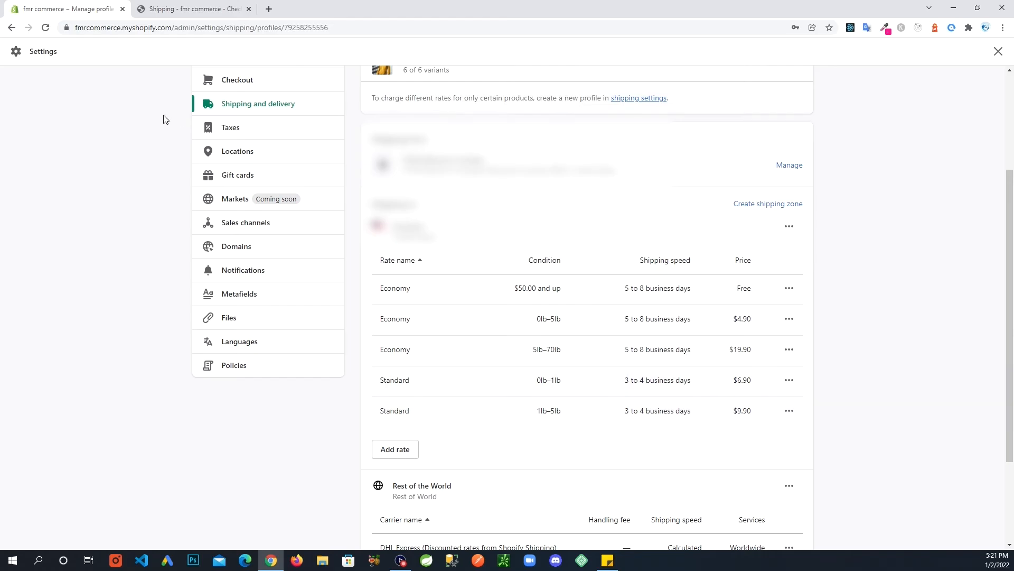
Compare the free Economy rate for $50.00-and-up orders with the checkout's $60.00 total.
click(176, 9)
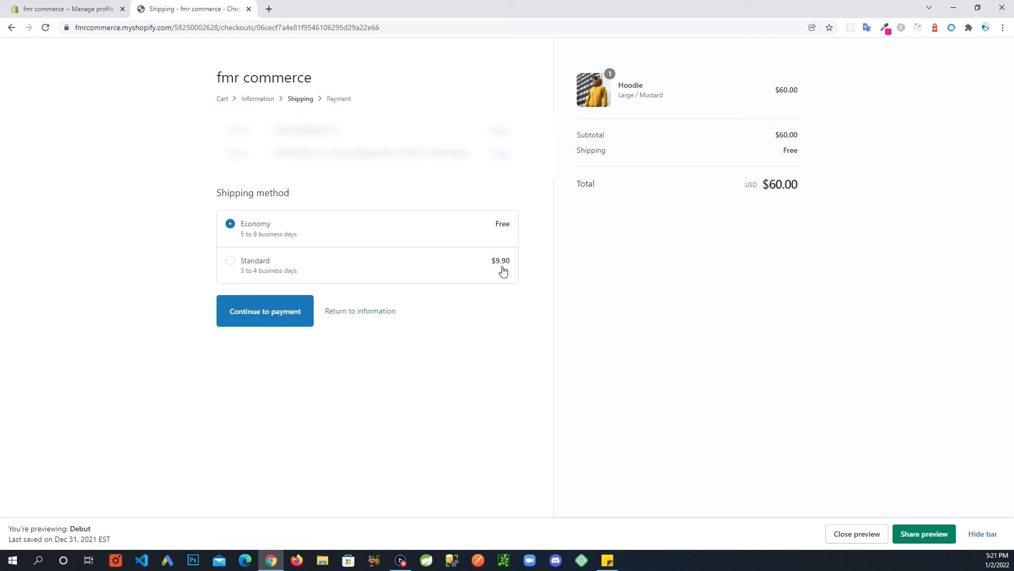
click(65, 11)
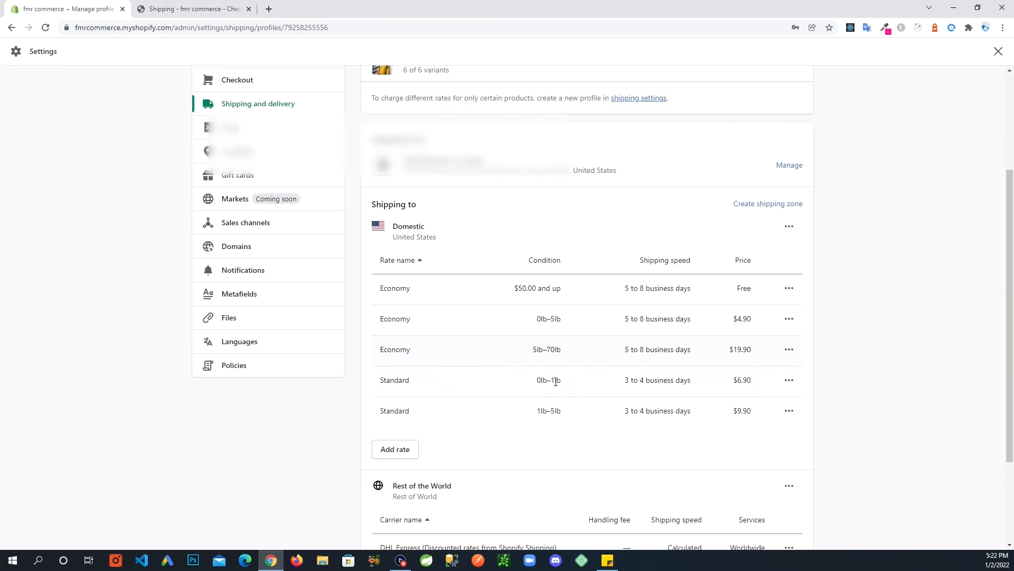
click(200, 11)
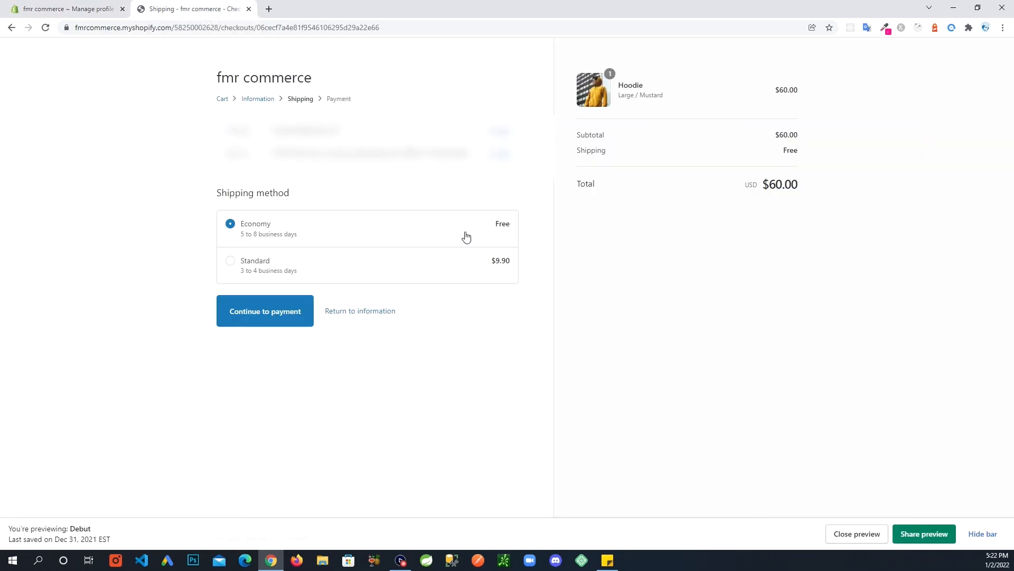
click(82, 10)
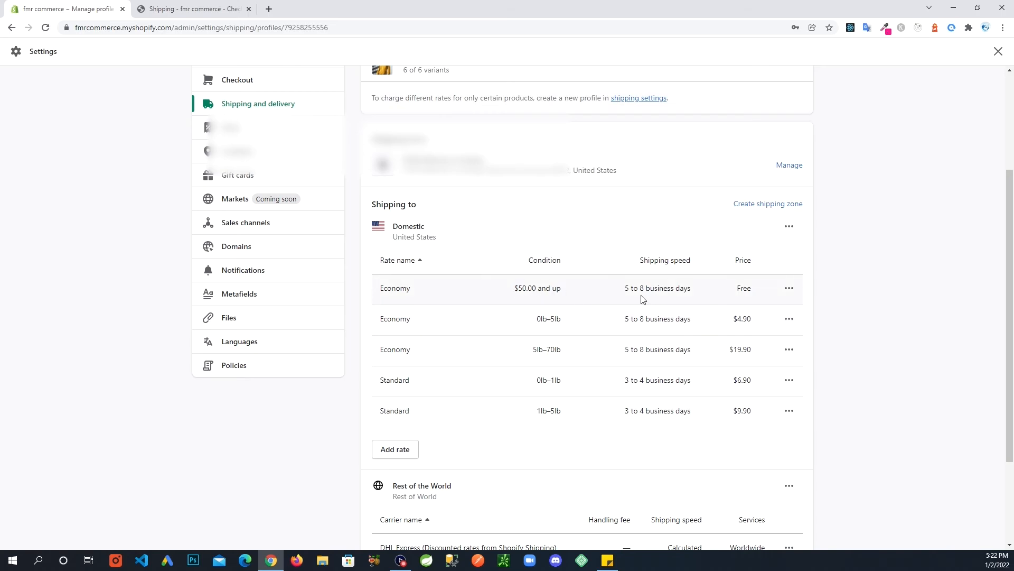
drag(630, 290, 753, 292)
click(153, 8)
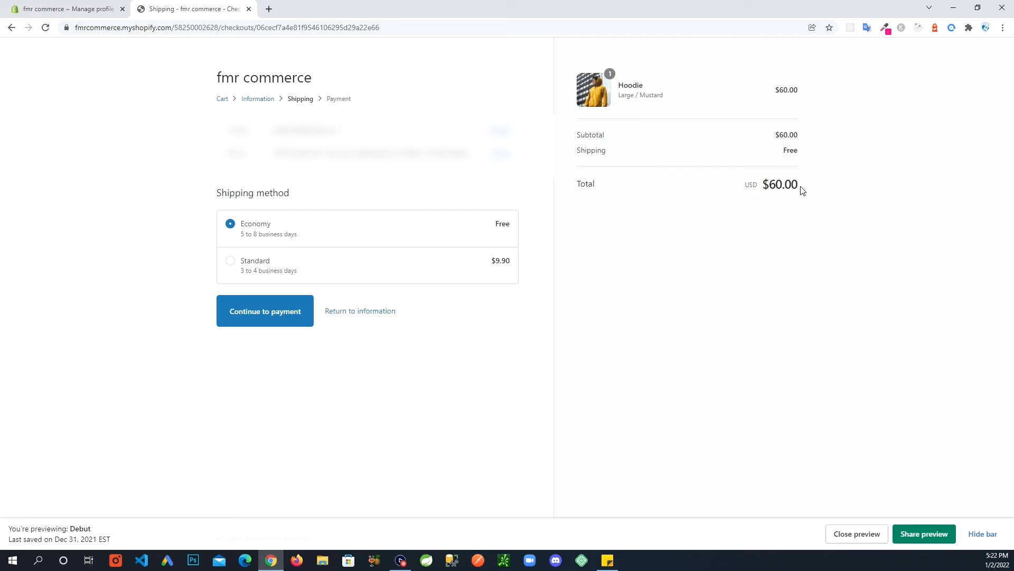
drag(802, 190, 770, 186)
click(87, 10)
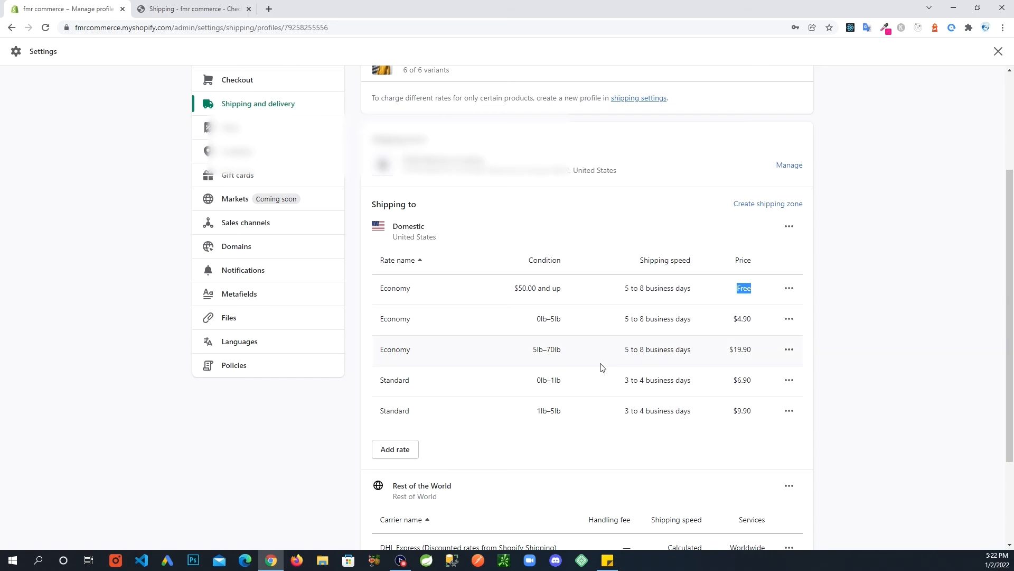
click(190, 9)
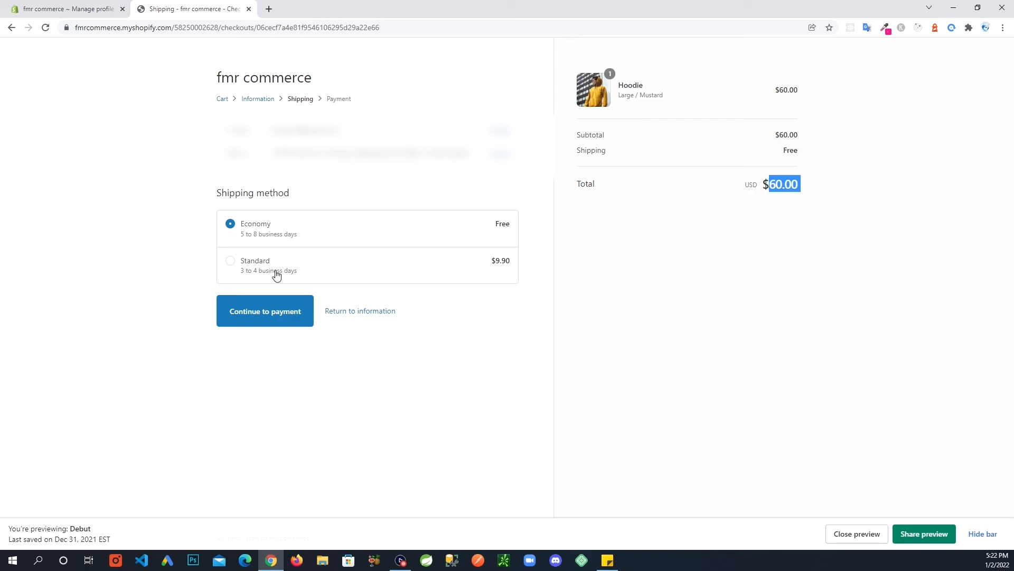
click(79, 10)
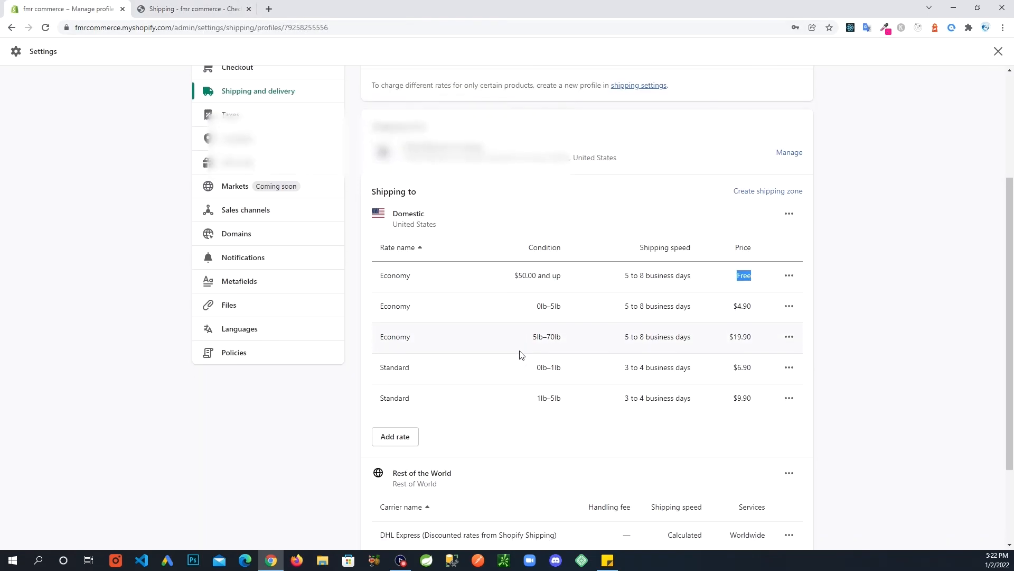
click(195, 9)
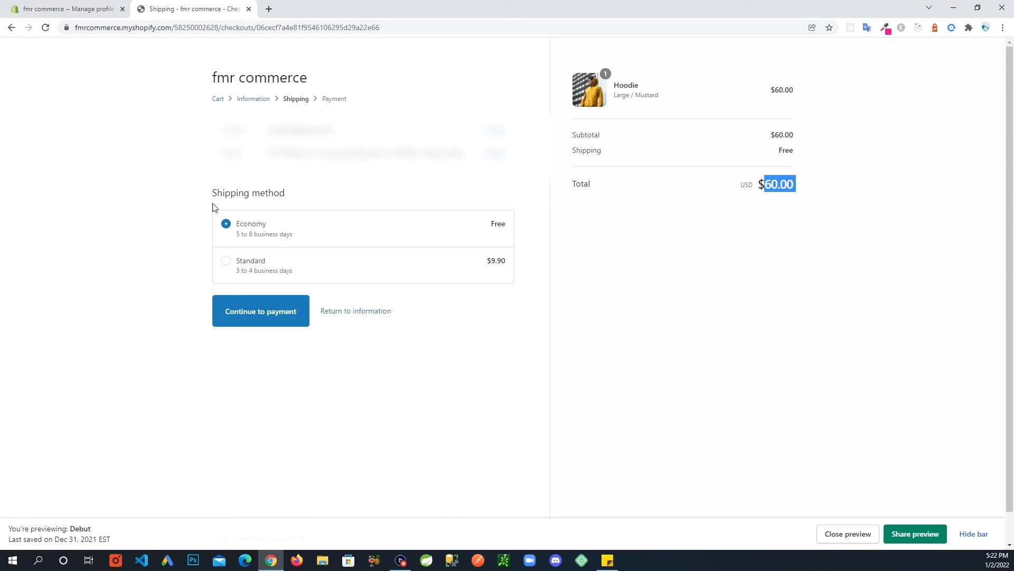
click(56, 9)
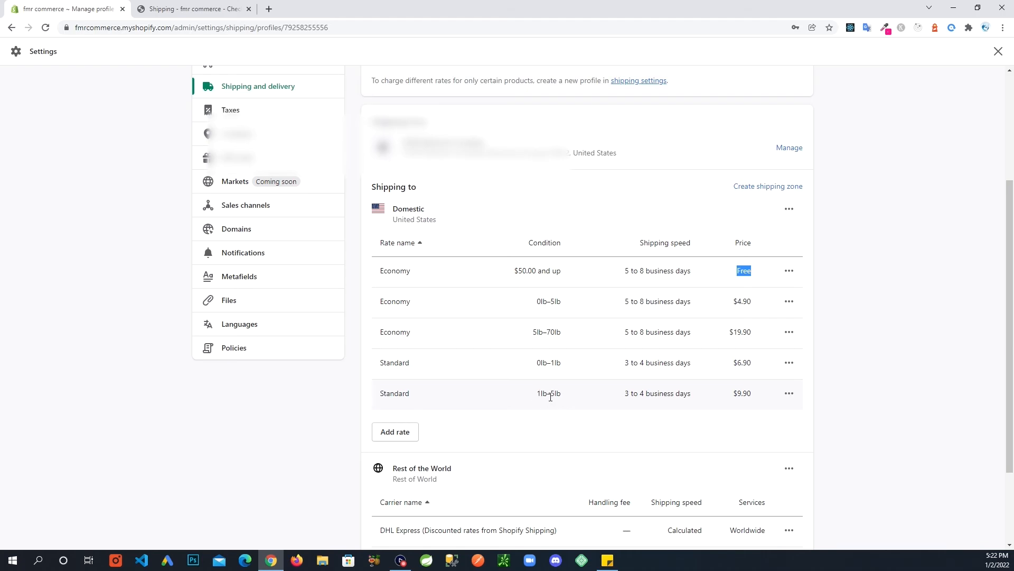
Highlight the Standard 1lb–5lb rate: $9.90, delivered in 3 to 4 business days.
drag(754, 399, 533, 398)
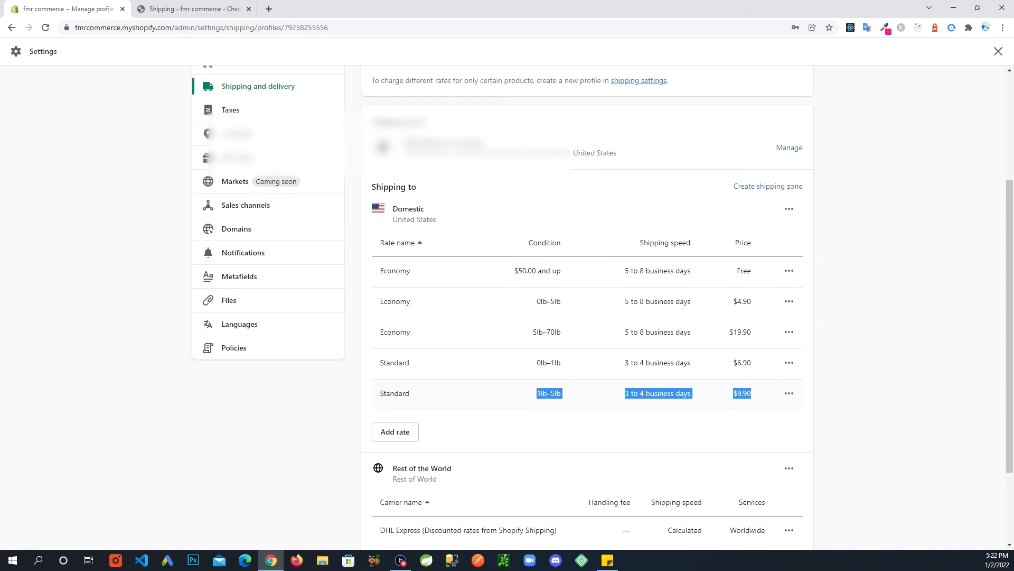
drag(624, 394, 692, 392)
drag(753, 397, 743, 393)
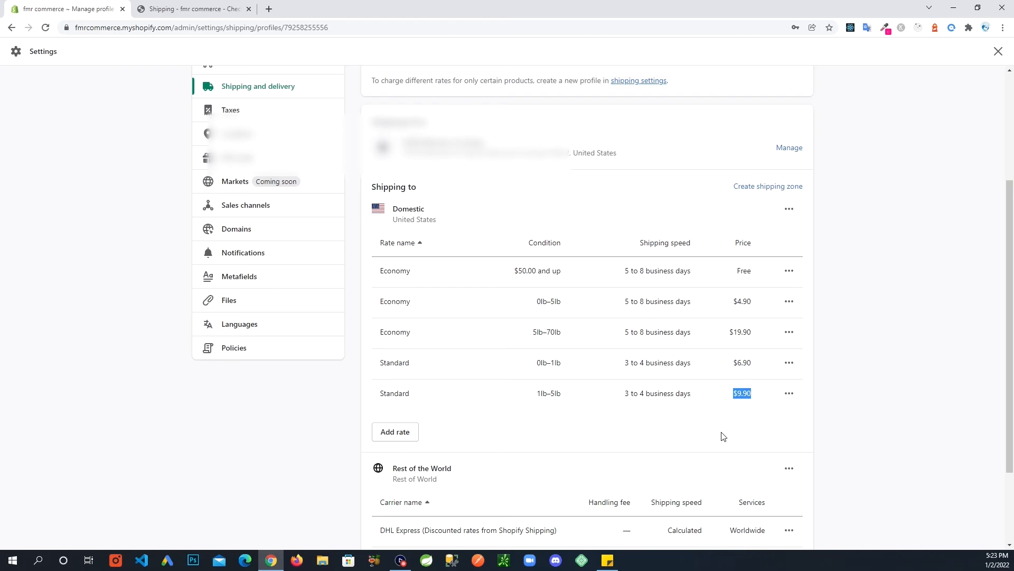
click(148, 9)
Raise the Hoodie quantity to 2 in the cart and check out again for $120.00.
click(651, 243)
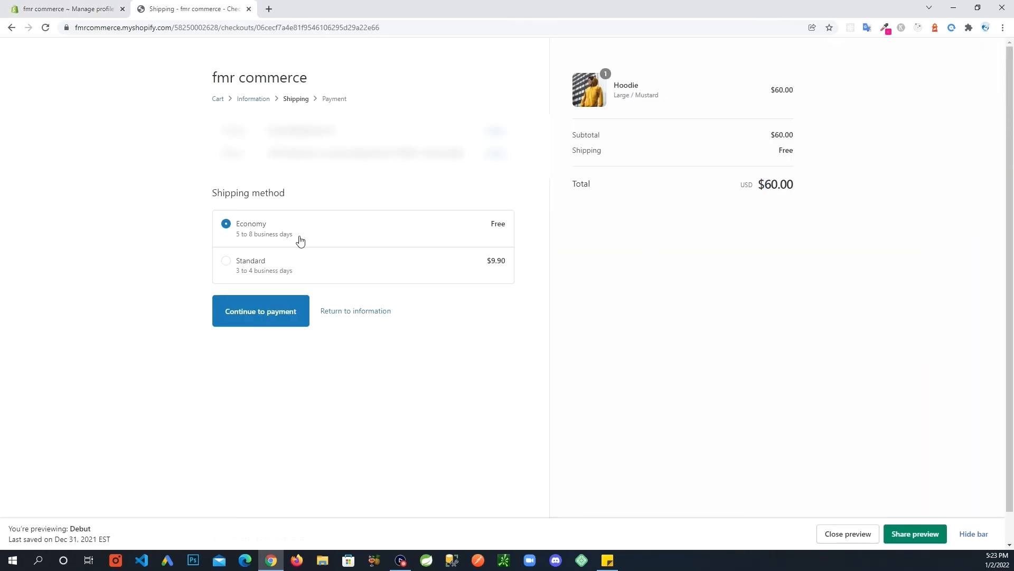
click(259, 100)
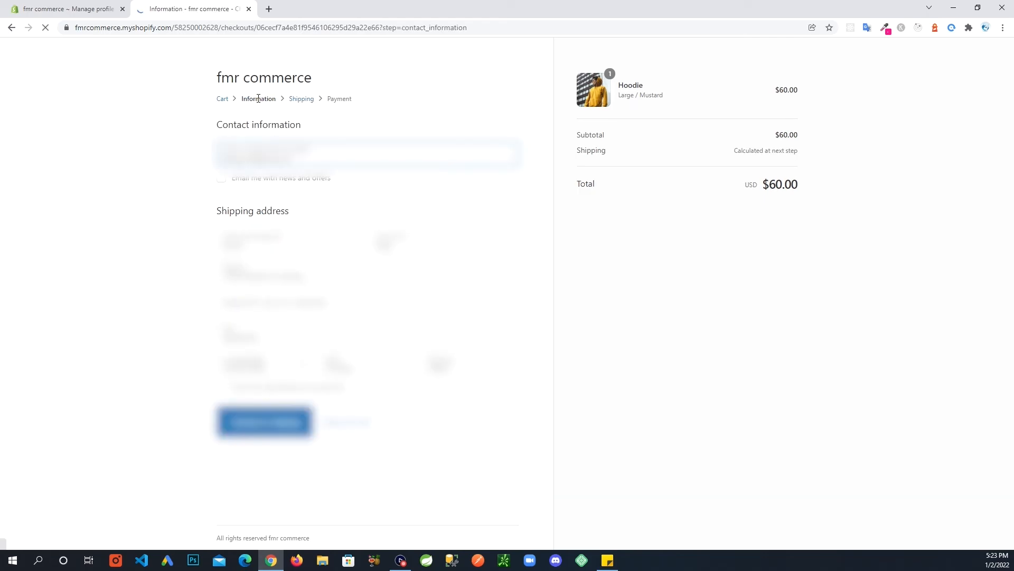
click(218, 99)
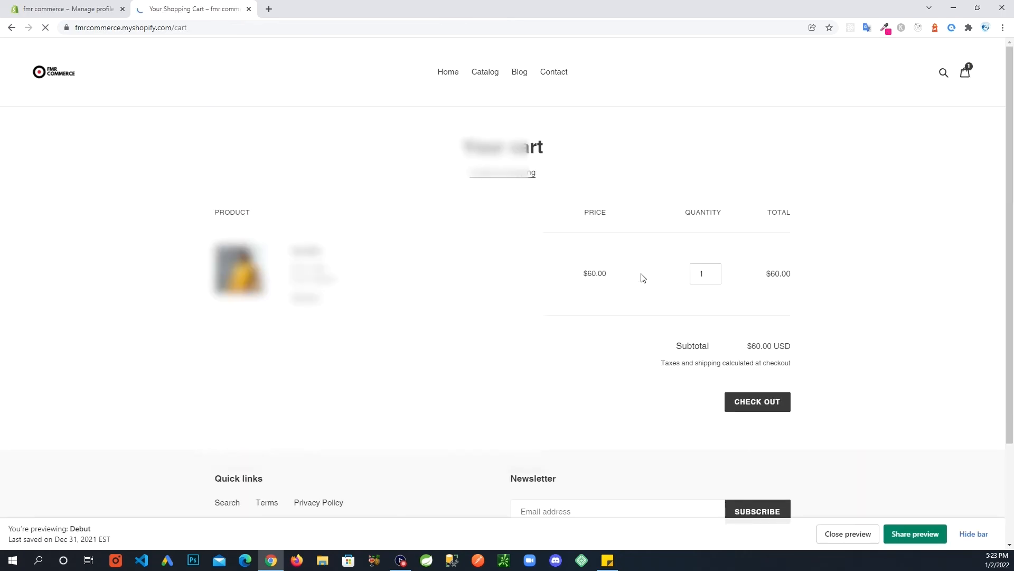
click(715, 272)
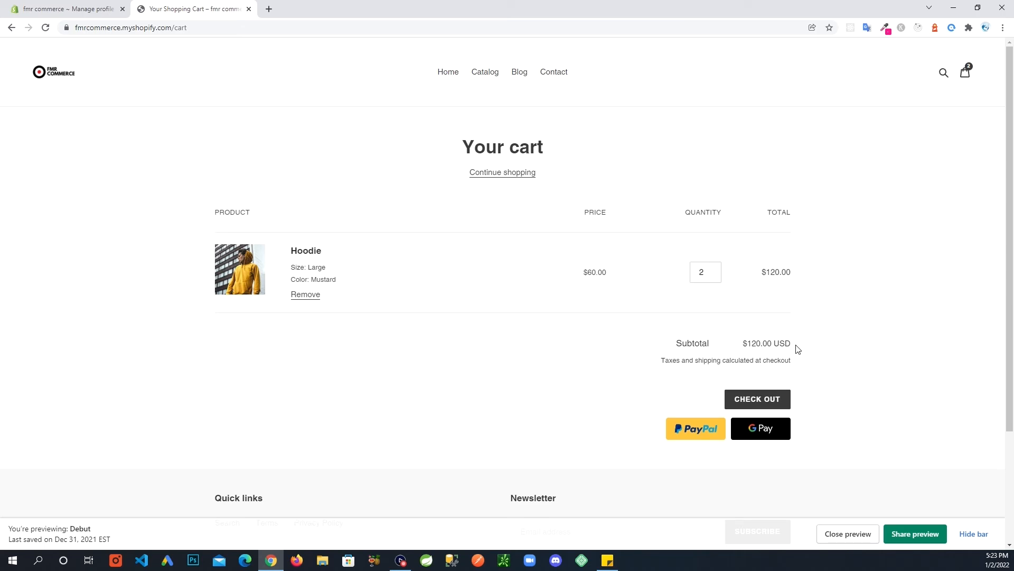
click(737, 400)
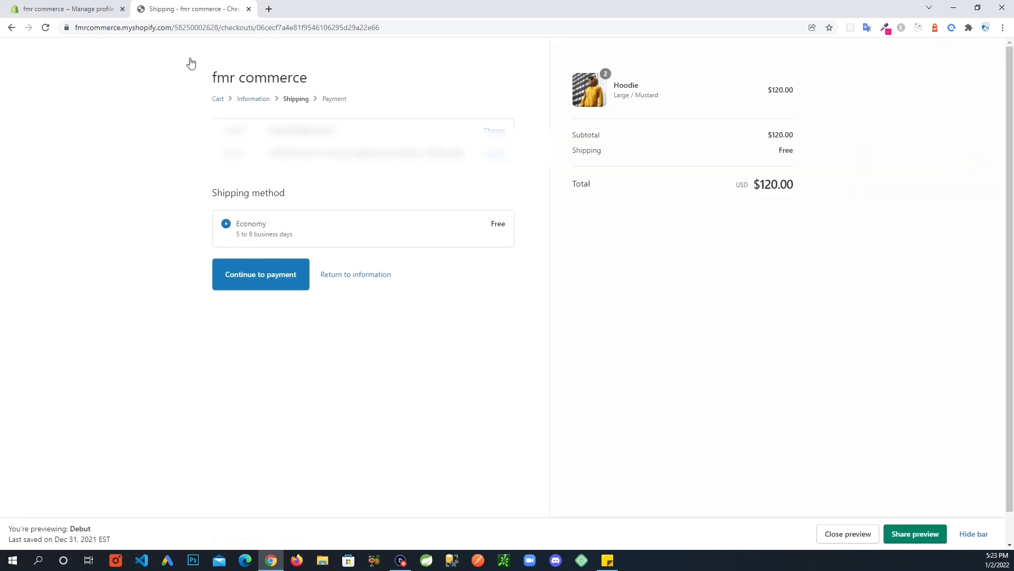
In the shipping settings, highlight the Standard rate's 1lb–5lb weight condition.
click(111, 10)
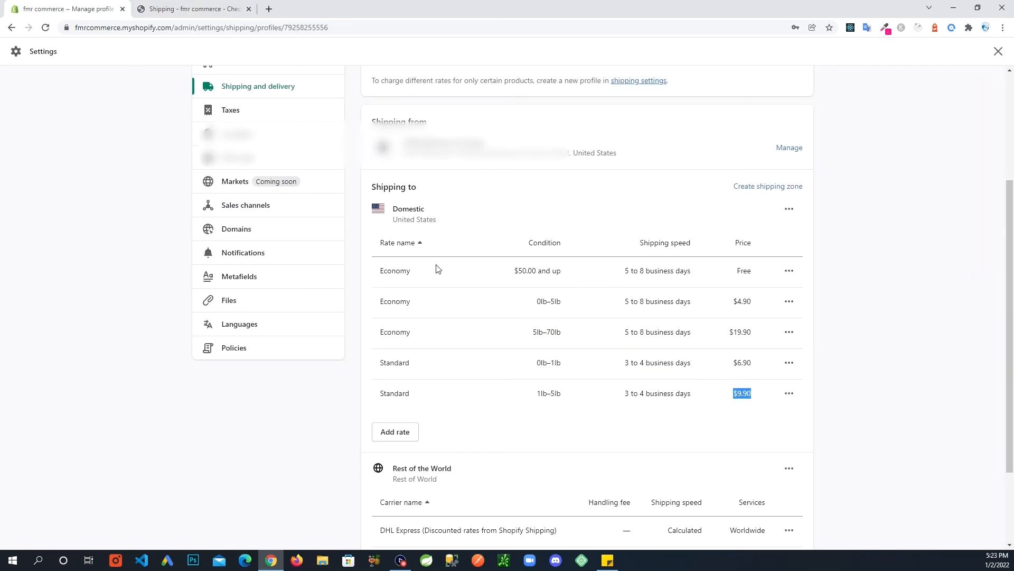
click(637, 417)
drag(567, 394, 534, 395)
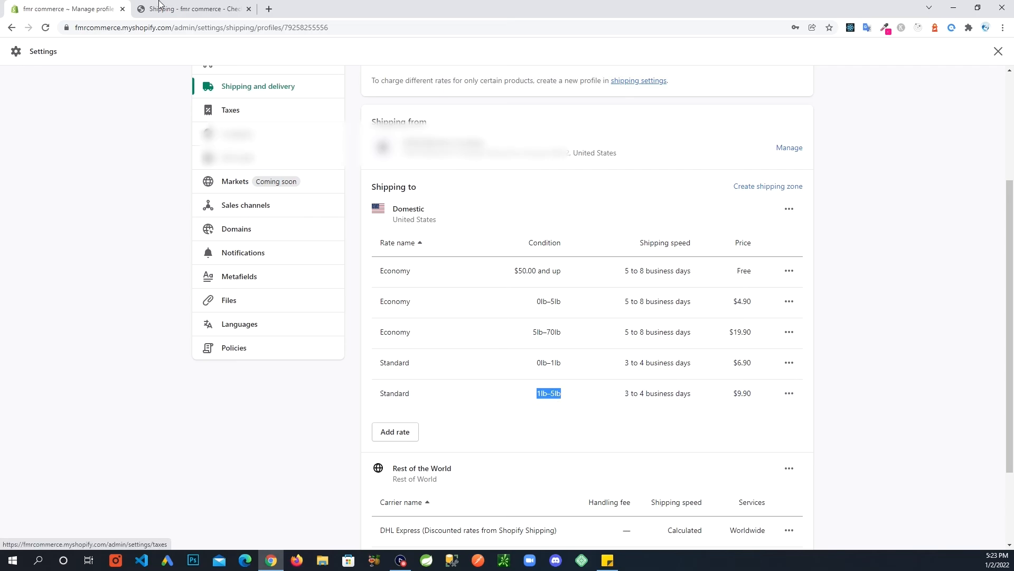
click(187, 9)
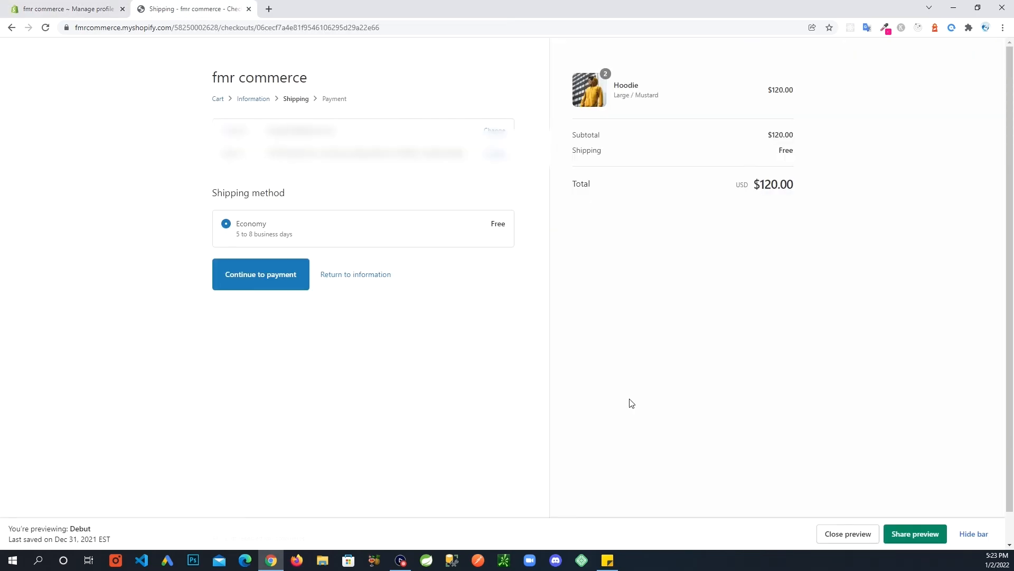
After a final checkout comparison, open Taxes settings with United States and Rest of world not collecting.
click(110, 10)
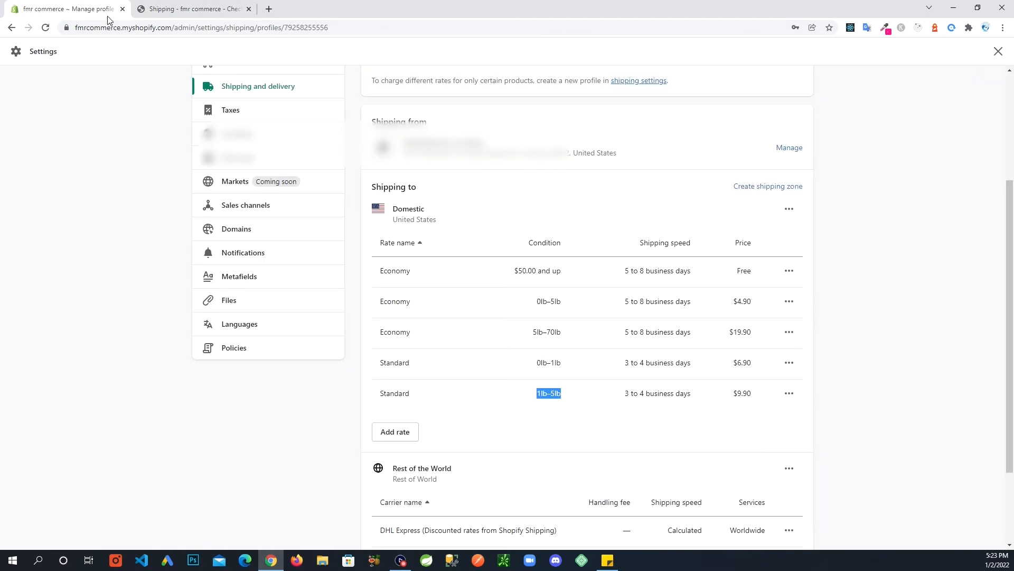
click(580, 422)
click(186, 15)
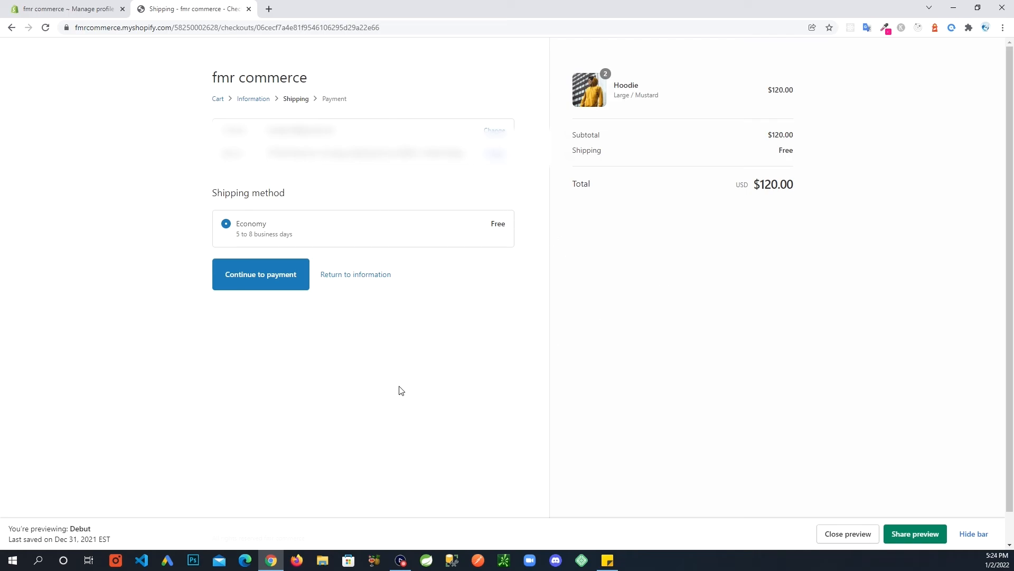
click(93, 10)
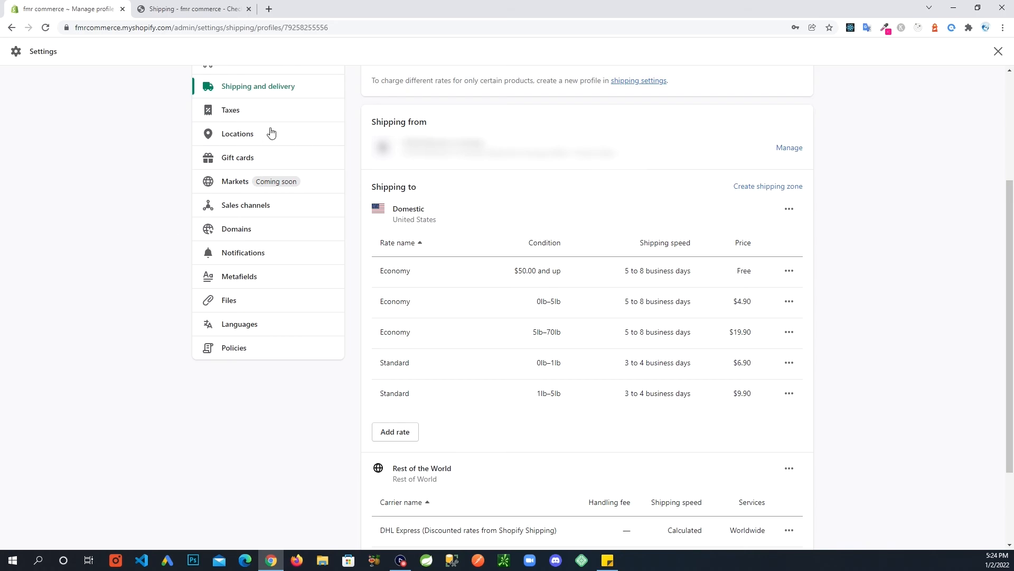
click(233, 116)
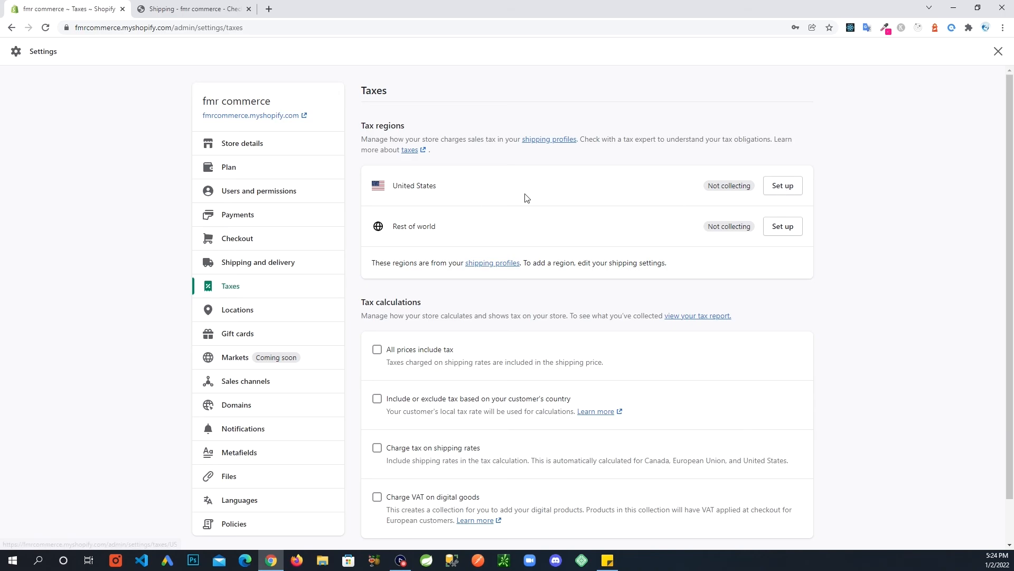
Open the United States sales tax setup, review it, and begin Collect sales tax.
click(780, 190)
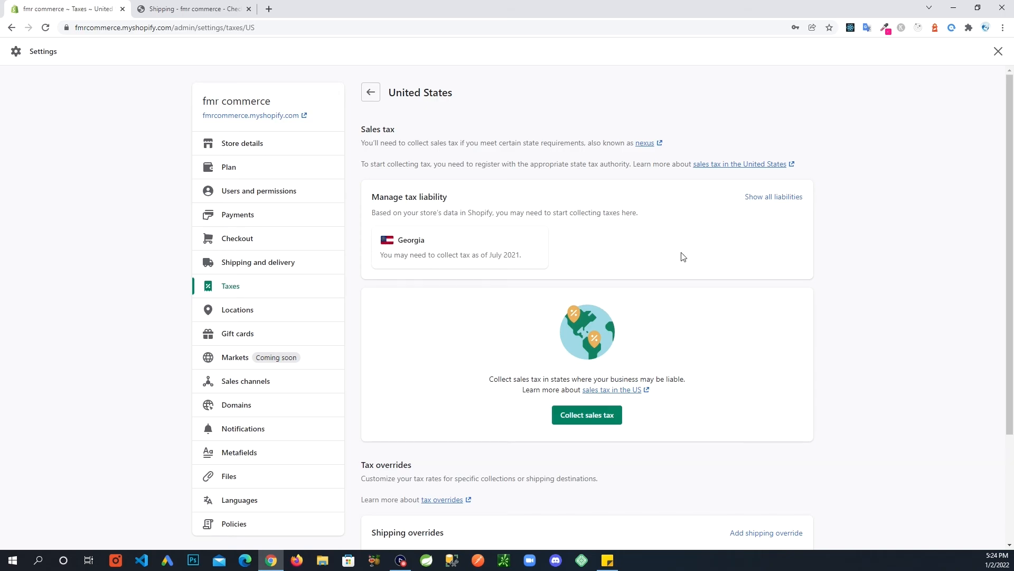
scroll(681, 257, down, 2)
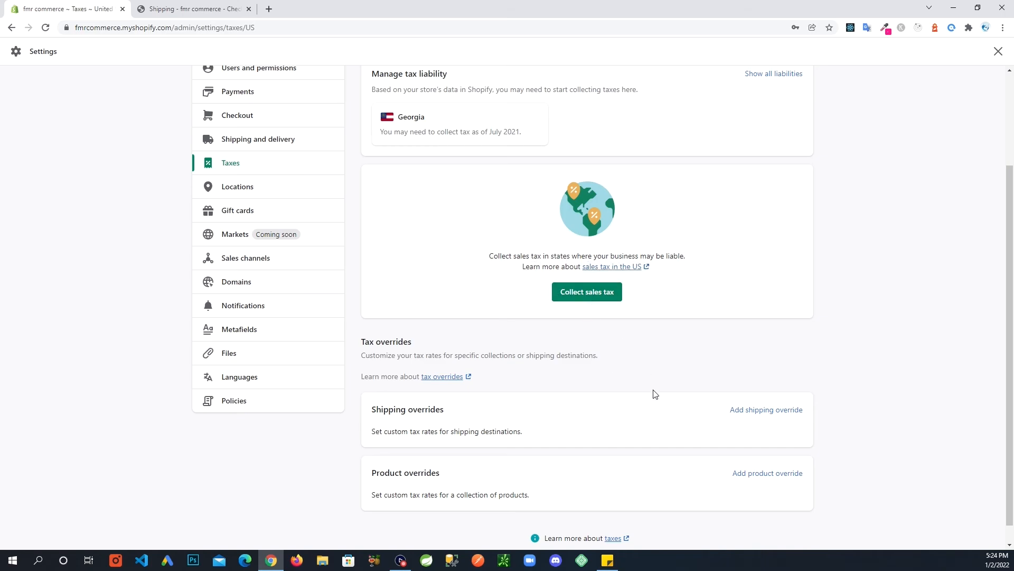
scroll(660, 412, up, 2)
scroll(669, 427, up, 1)
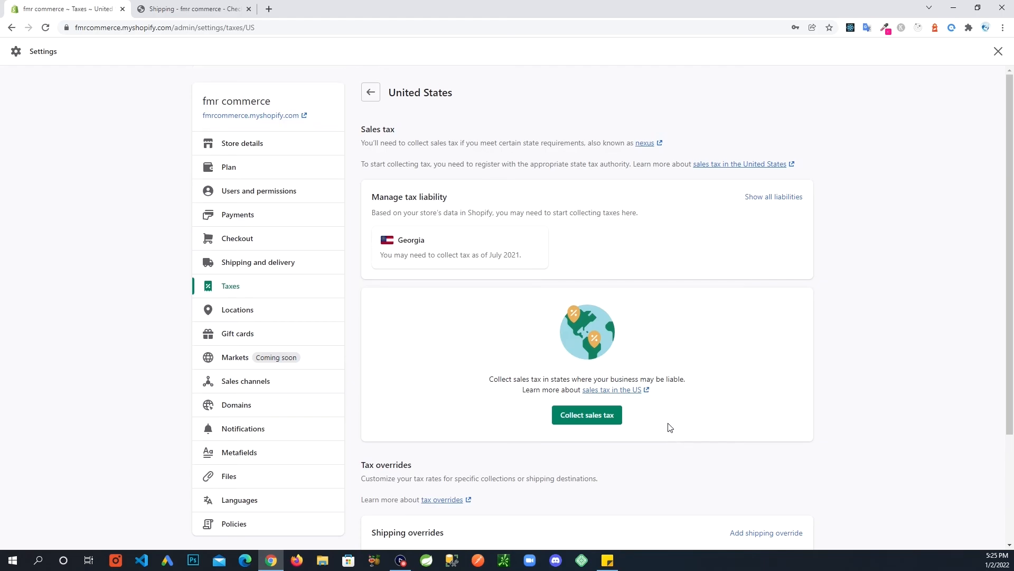
scroll(606, 414, down, 3)
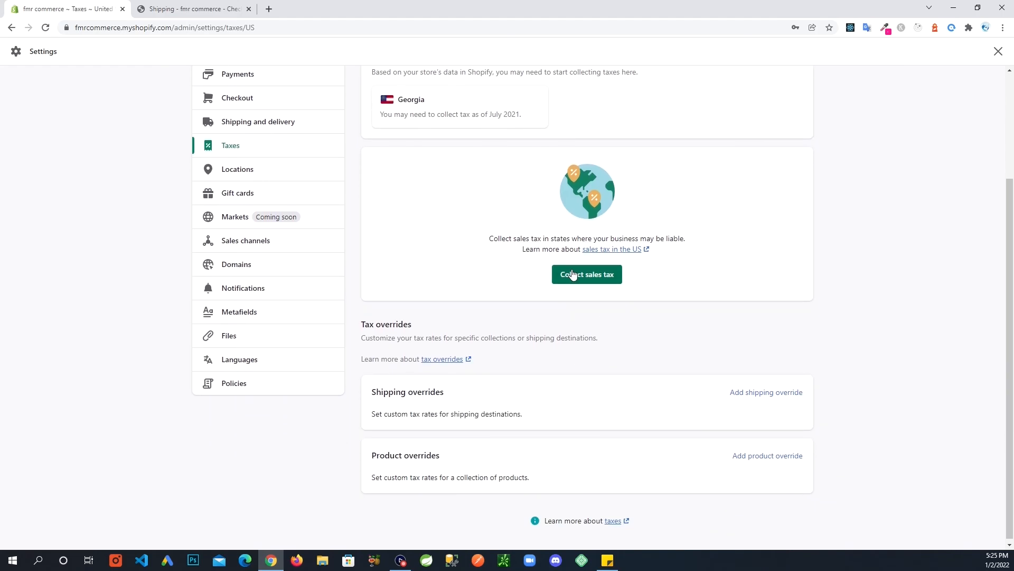
click(597, 280)
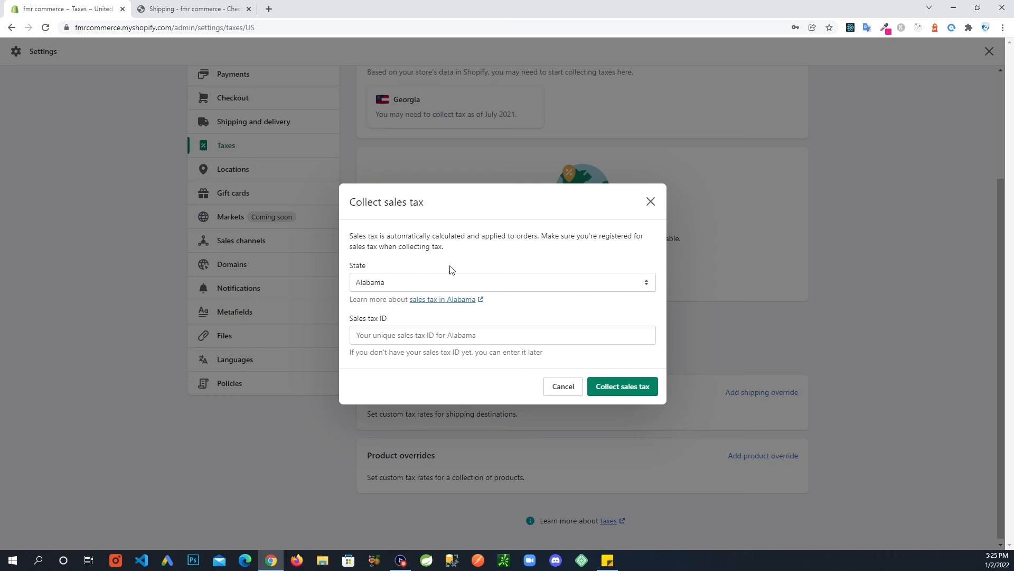
Choose Georgia as the sales tax state, leave the tax ID empty, and cancel the dialog.
drag(445, 247, 350, 238)
click(462, 253)
drag(460, 252, 340, 243)
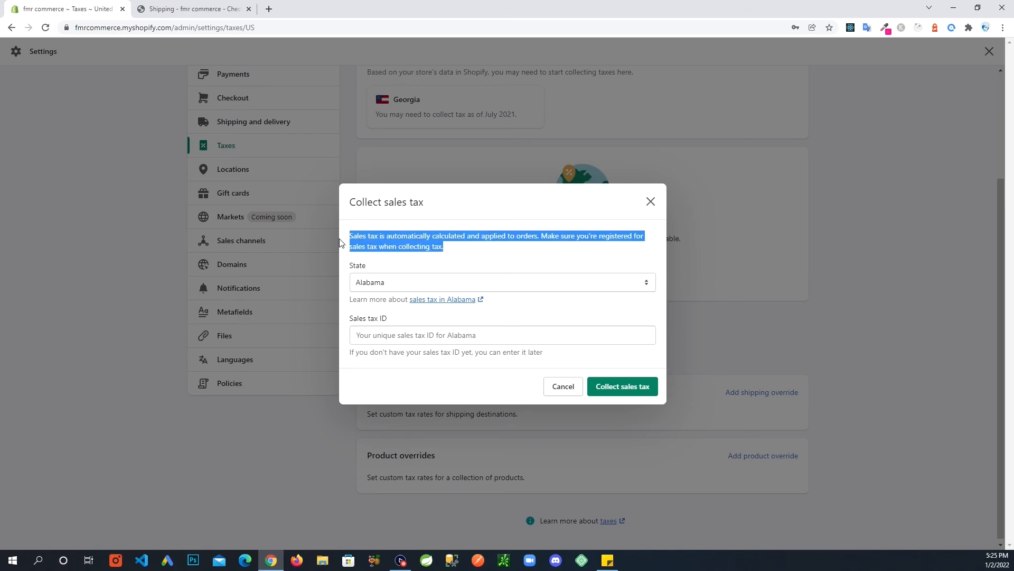
click(515, 264)
click(512, 283)
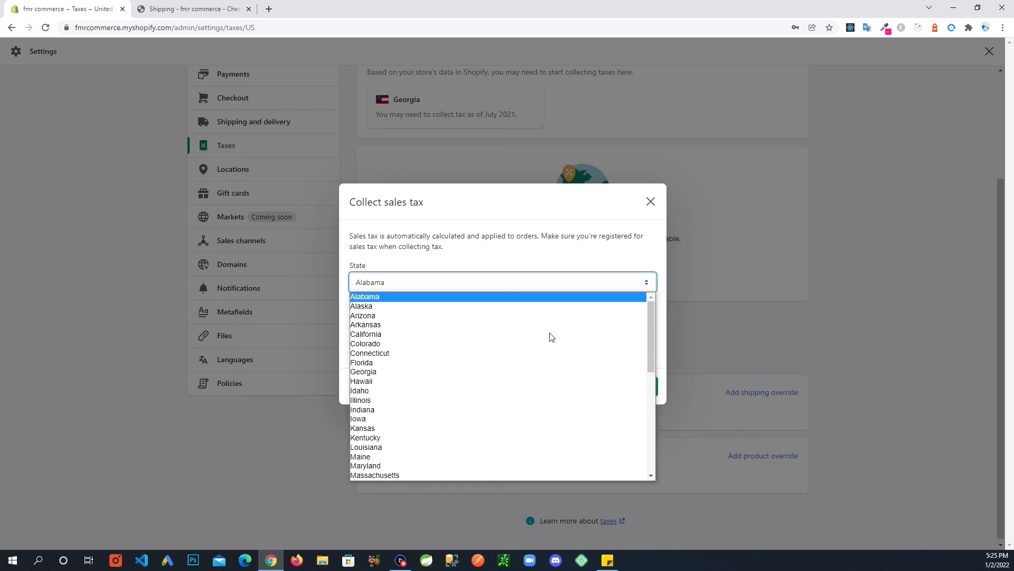
click(464, 373)
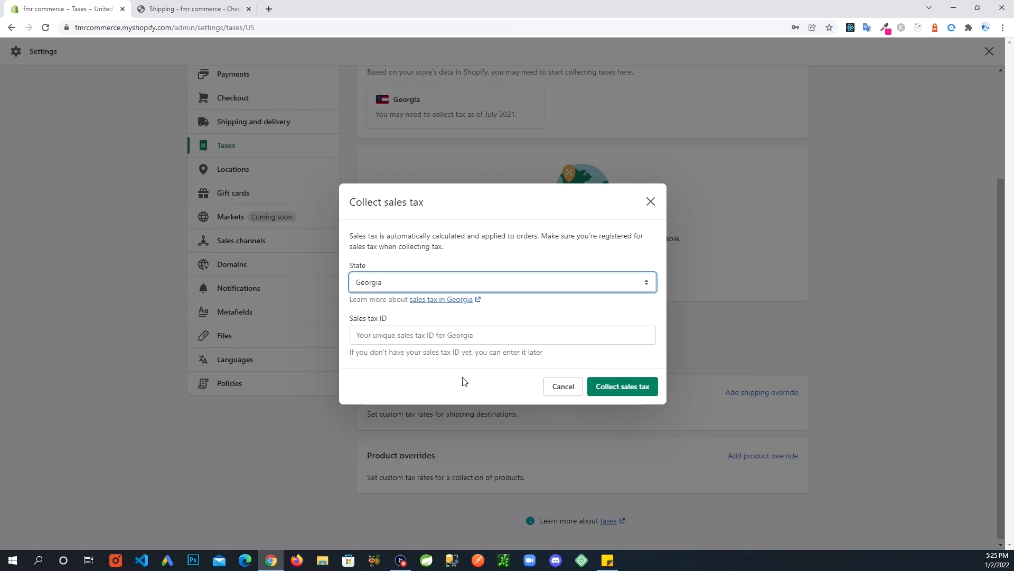
click(534, 311)
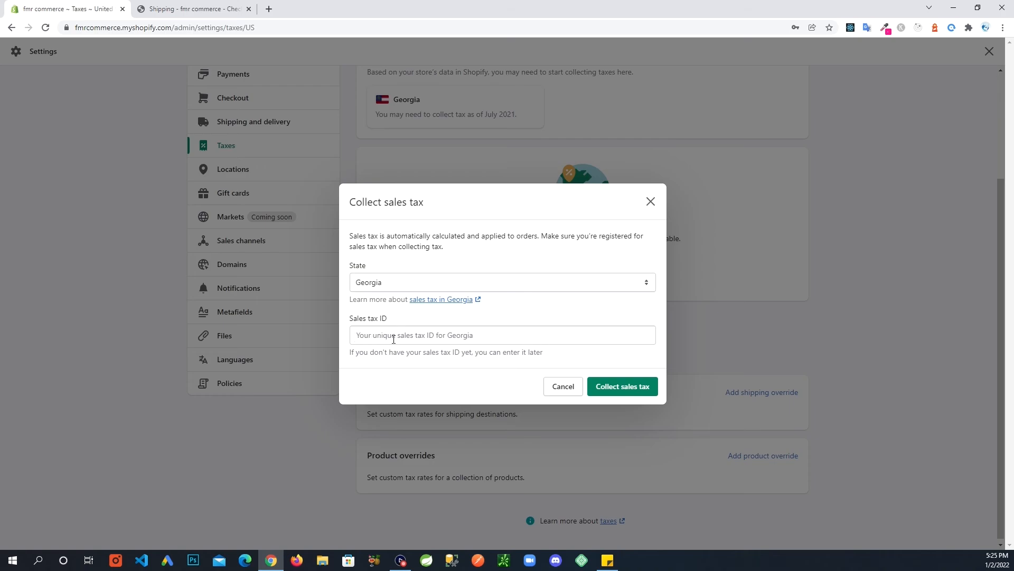
click(381, 335)
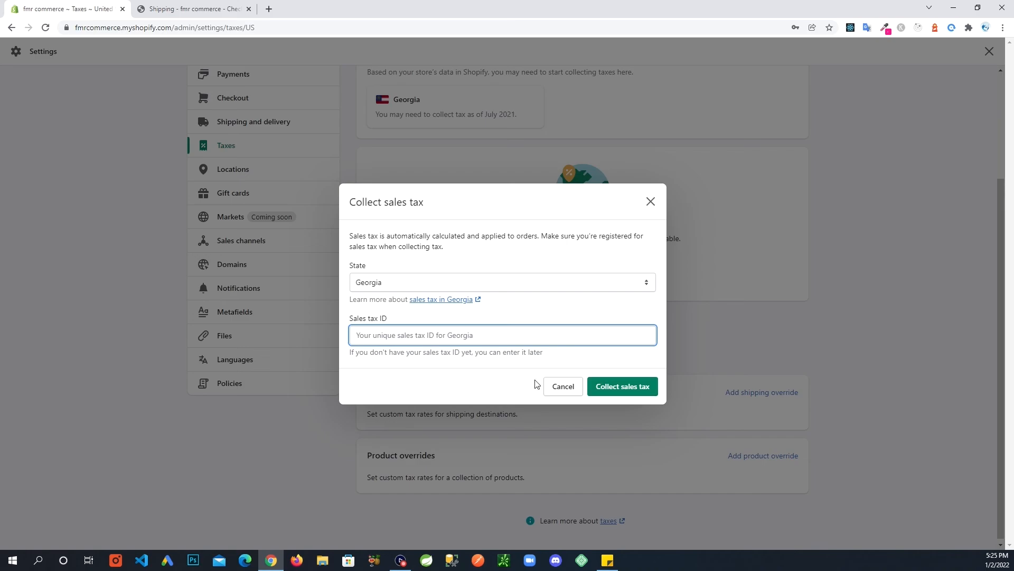
click(563, 386)
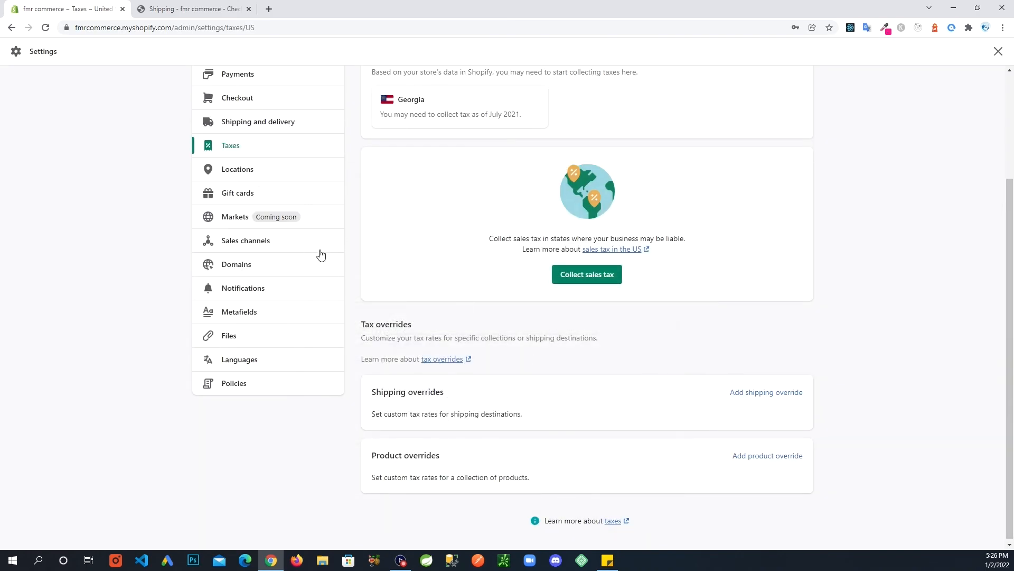
scroll(478, 410, up, 3)
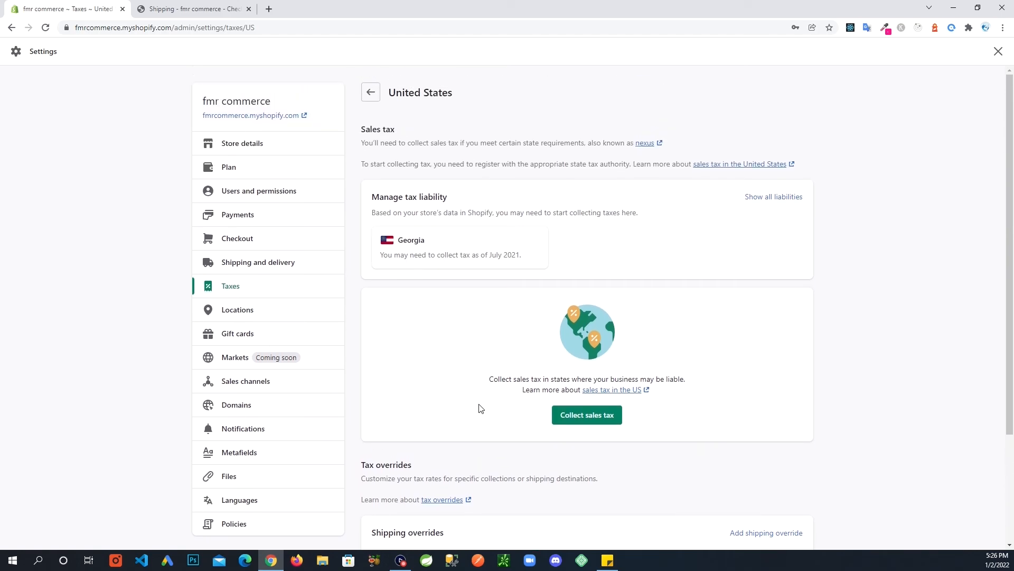
click(370, 94)
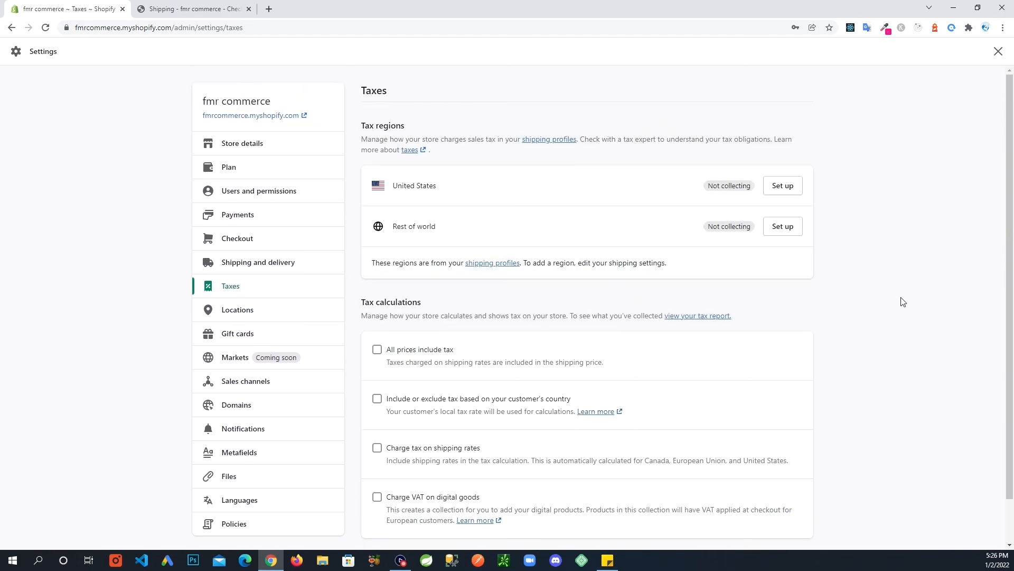
scroll(894, 310, down, 2)
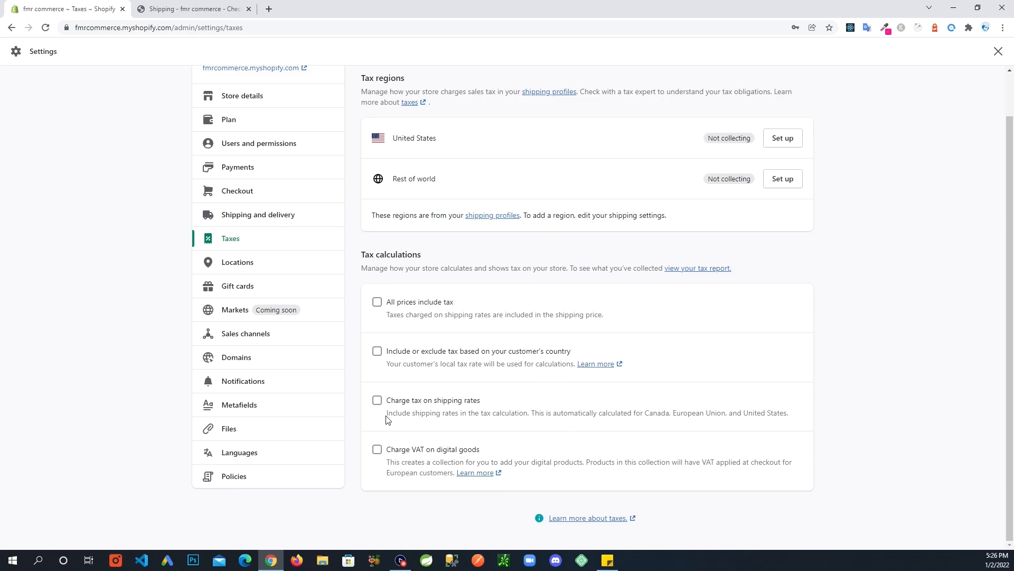
drag(388, 412, 790, 423)
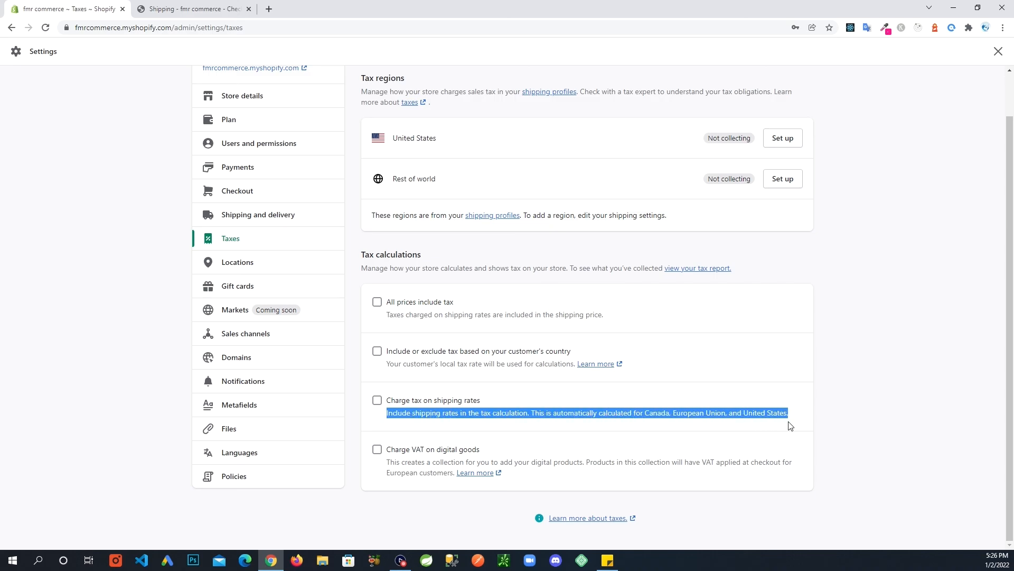
click(796, 417)
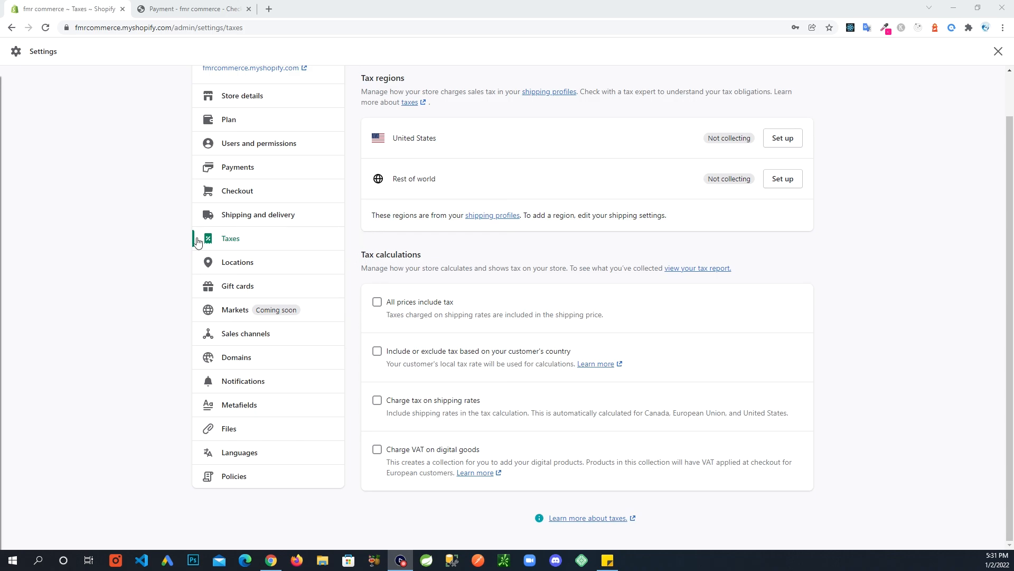
Open Payments settings and scroll through the payment providers.
click(238, 169)
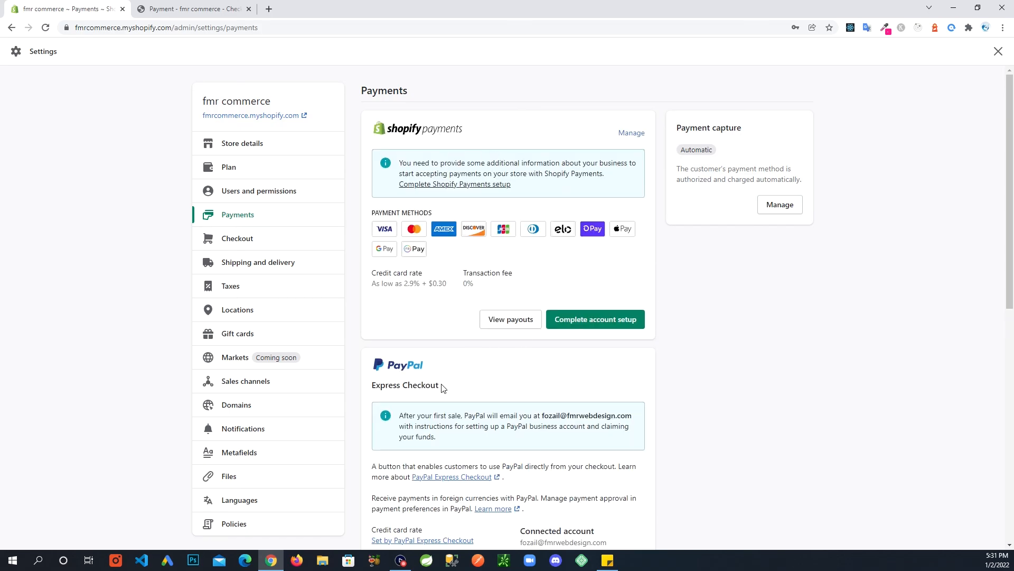
scroll(444, 391, down, 3)
scroll(464, 470, down, 5)
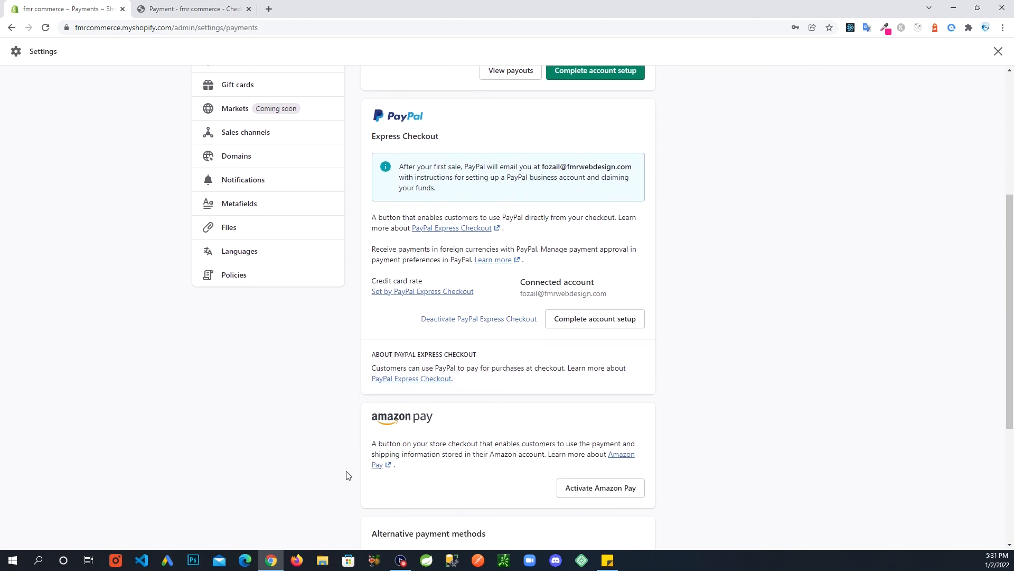
scroll(463, 399, up, 5)
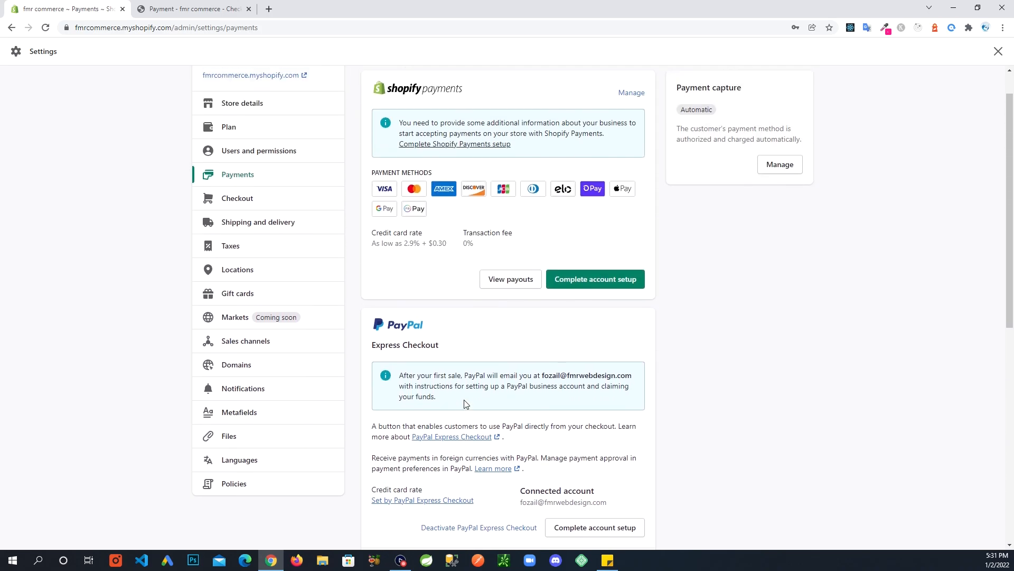
scroll(459, 382, down, 2)
scroll(465, 399, up, 2)
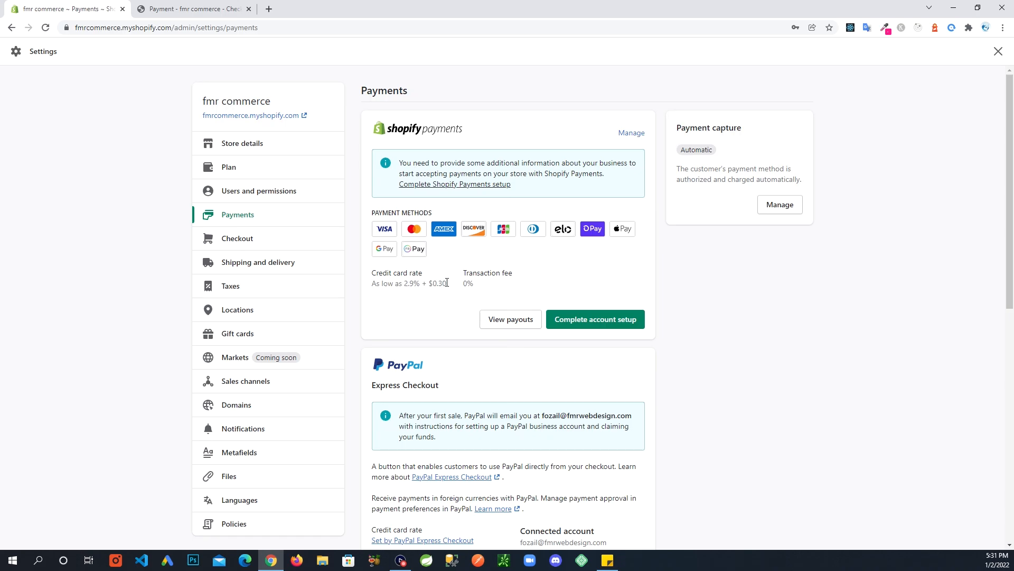
Highlight the $0.30 part of the 2.9% card rate and the 0% transaction fee.
drag(448, 283, 433, 284)
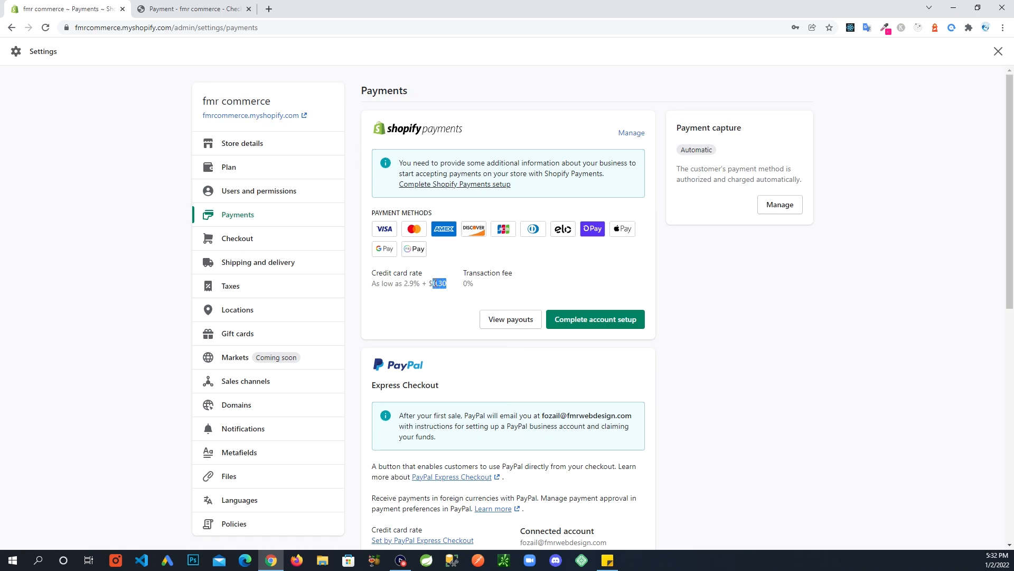
click(417, 317)
drag(473, 296, 463, 282)
click(444, 318)
Begin Shopify Payments account setup, check Business type options unchanged, and scroll down the form.
click(626, 326)
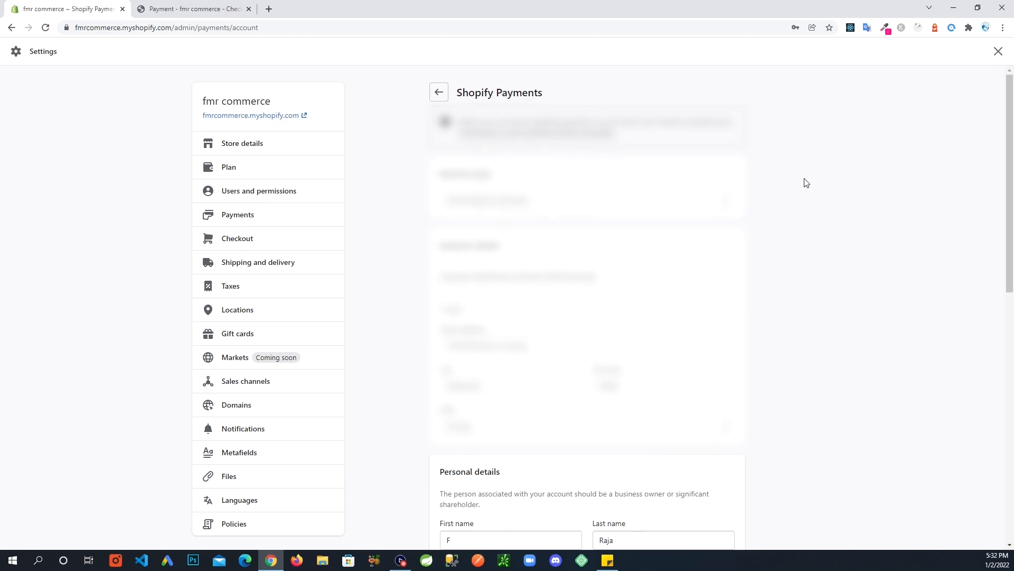
scroll(757, 255, down, 1)
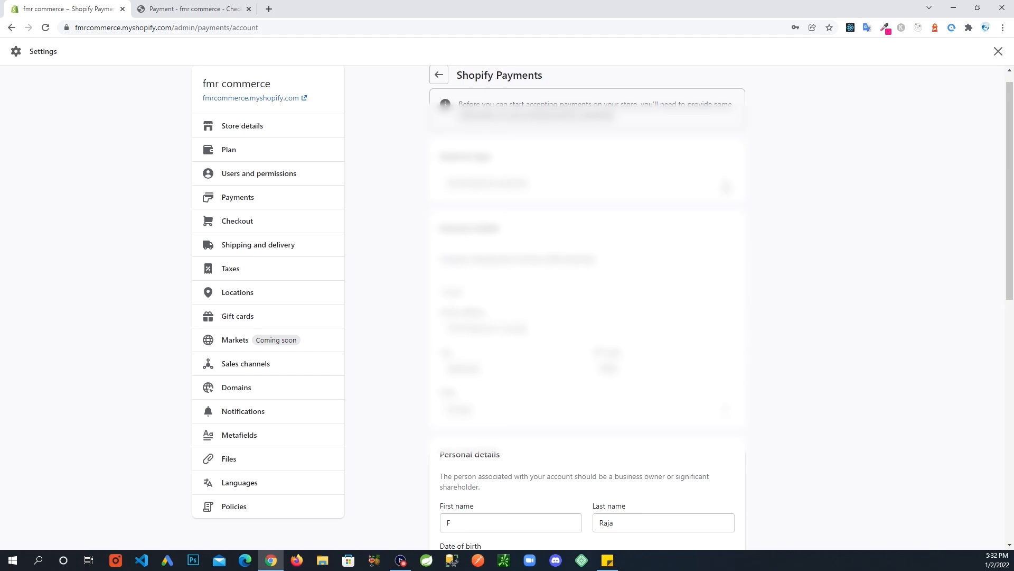
click(727, 186)
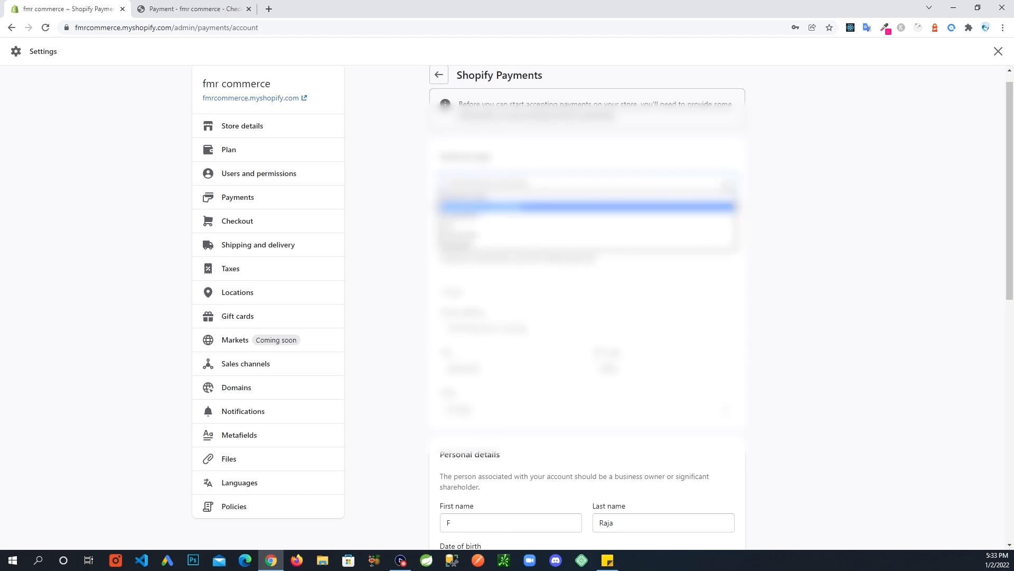
click(792, 198)
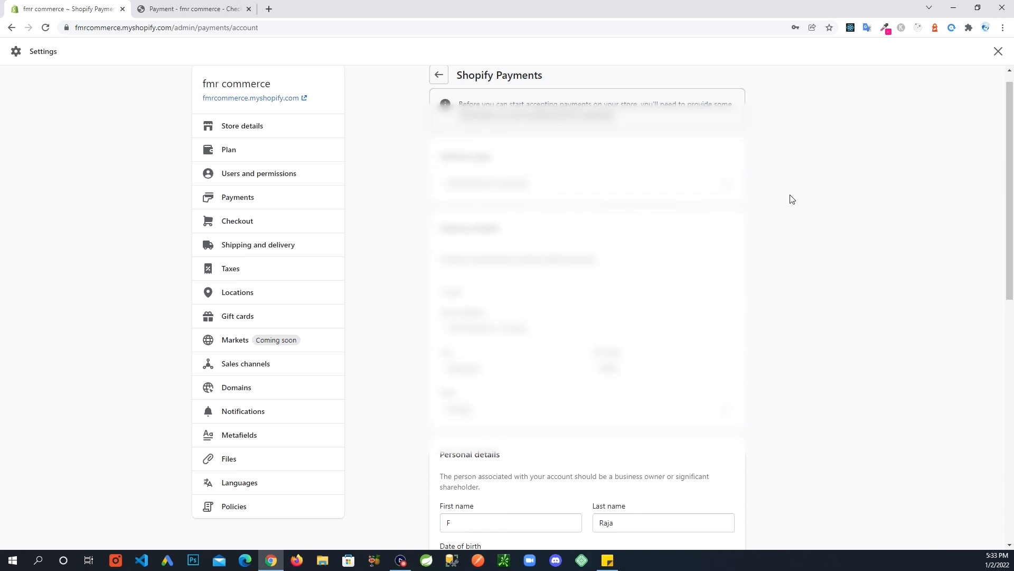
scroll(792, 199, down, 1)
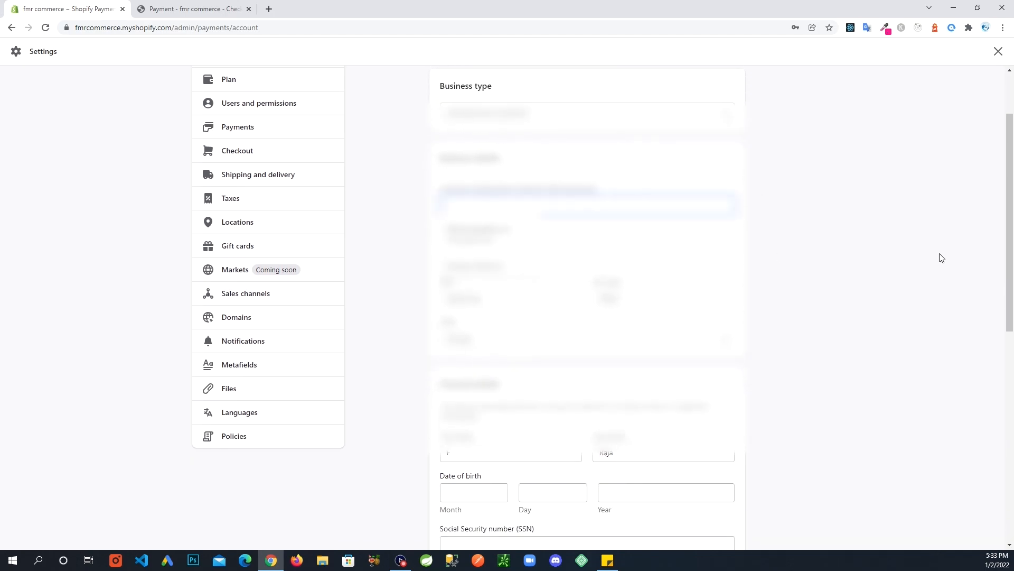
scroll(840, 244, down, 1)
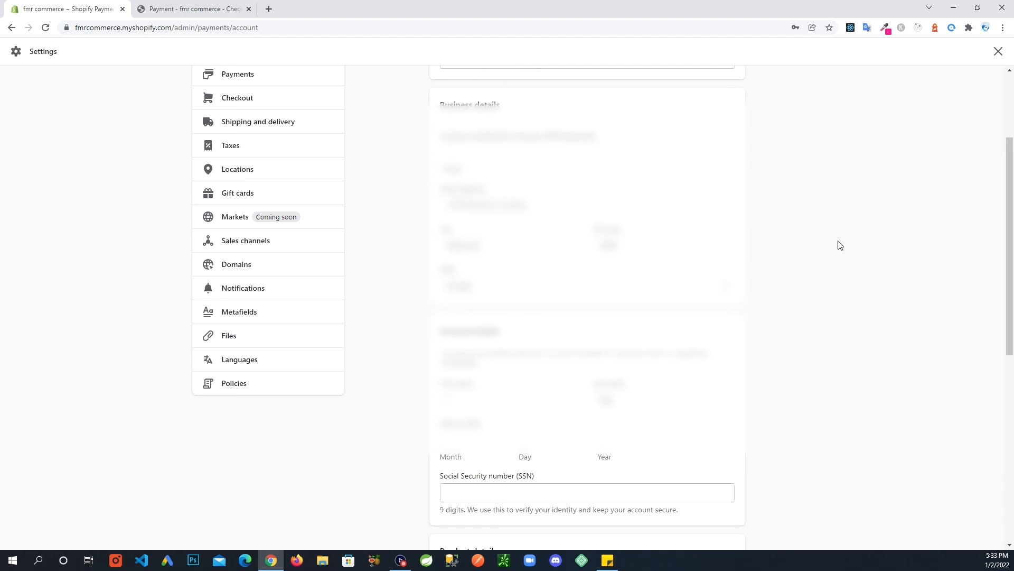
scroll(840, 245, down, 1)
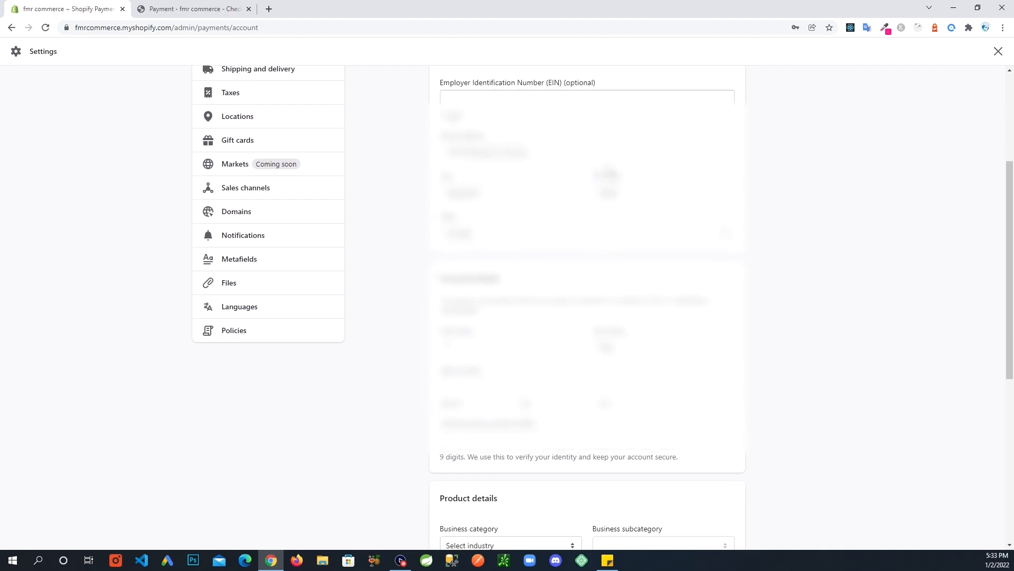
scroll(822, 231, down, 4)
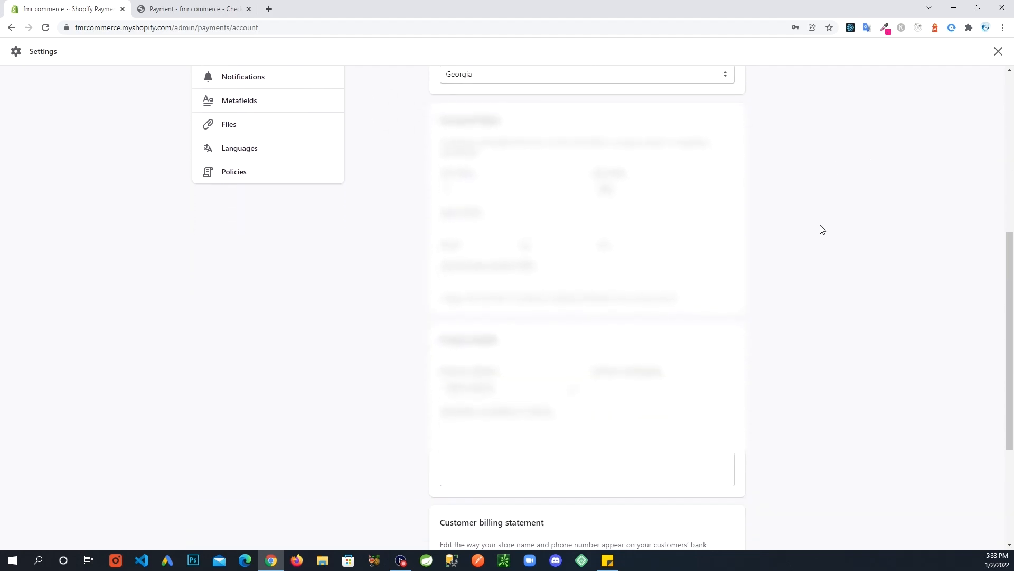
scroll(822, 231, down, 1)
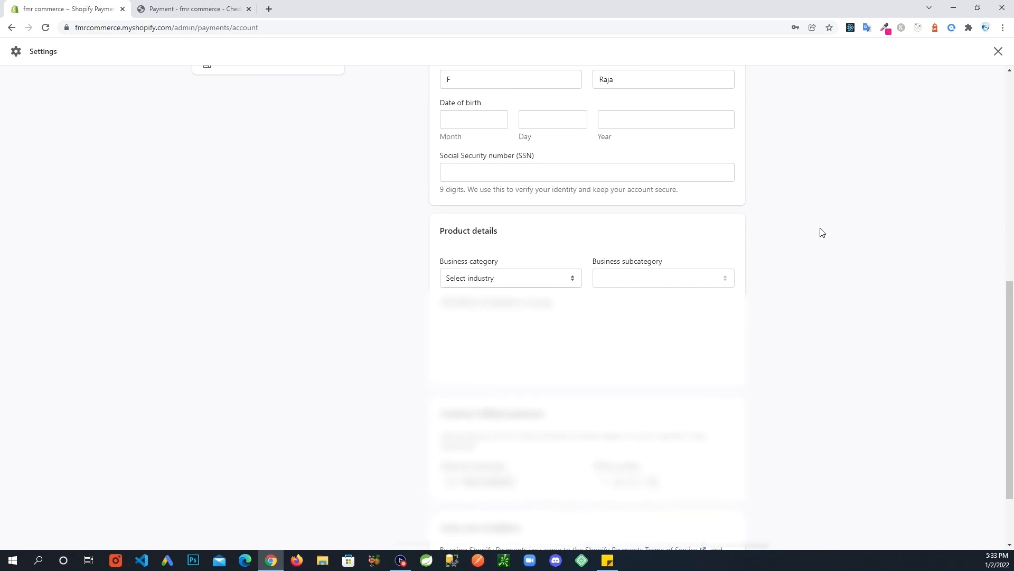
scroll(822, 231, down, 1)
scroll(822, 232, down, 1)
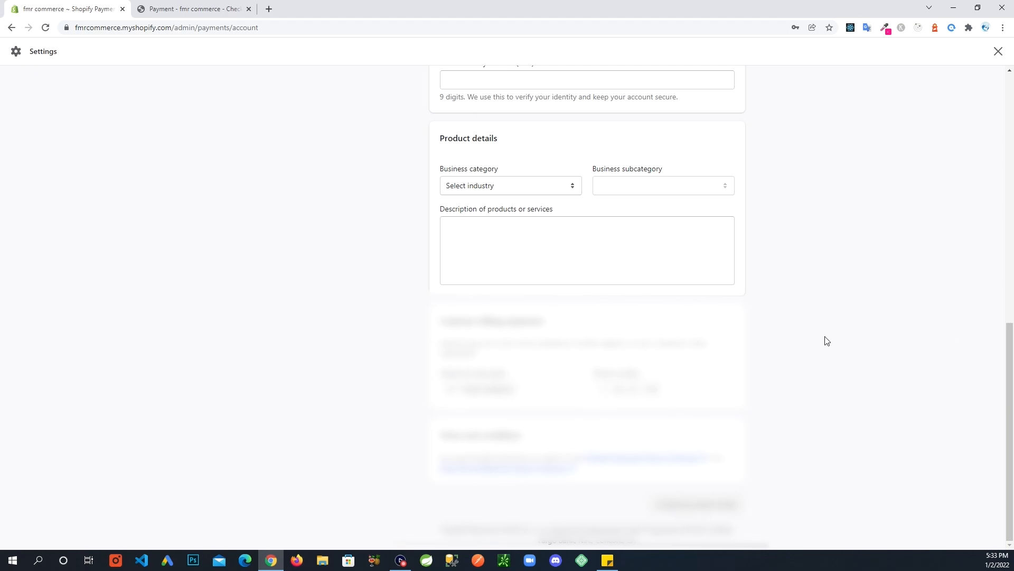
scroll(803, 359, up, 2)
scroll(803, 363, up, 7)
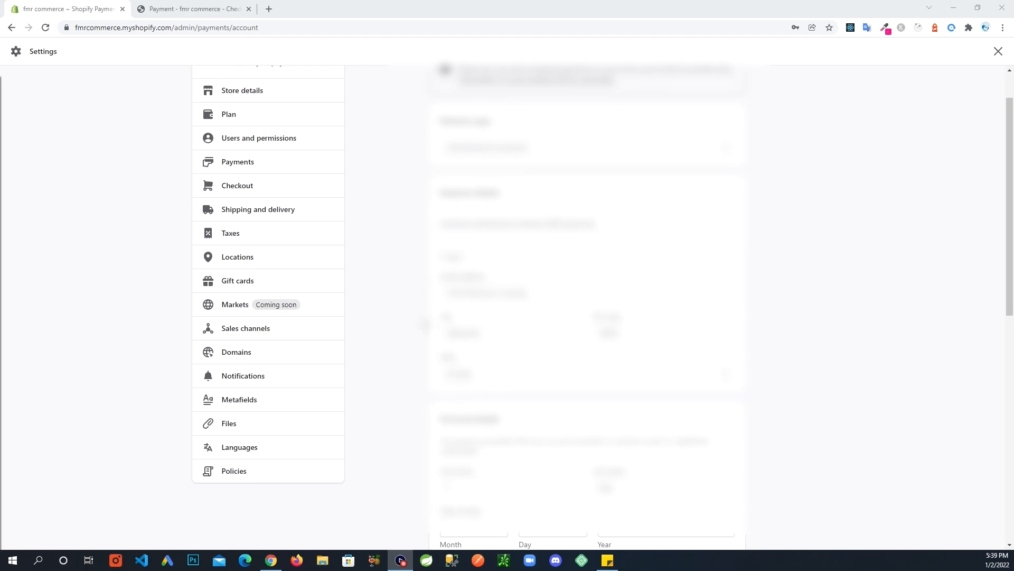
scroll(508, 306, down, 3)
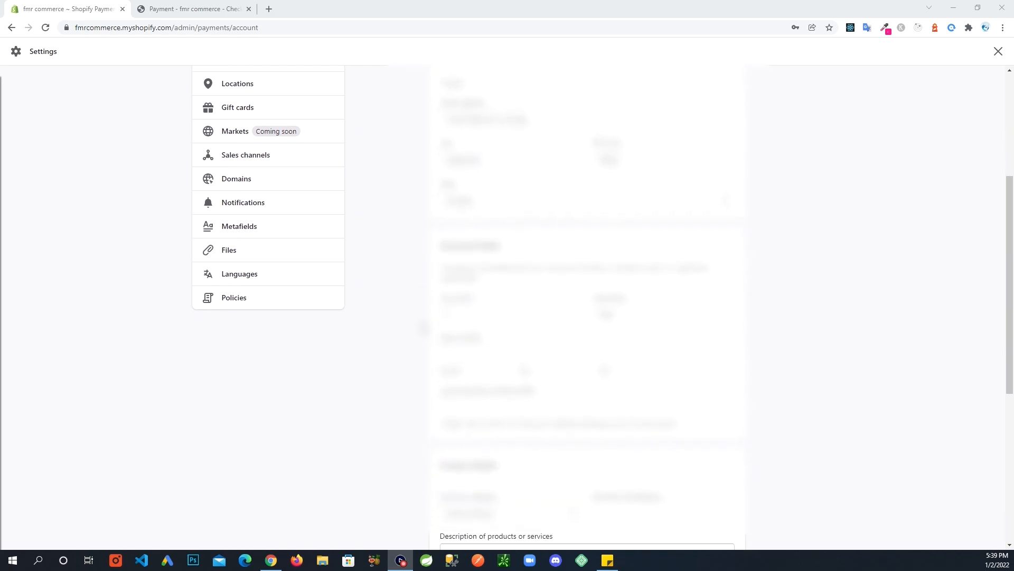
scroll(507, 306, down, 3)
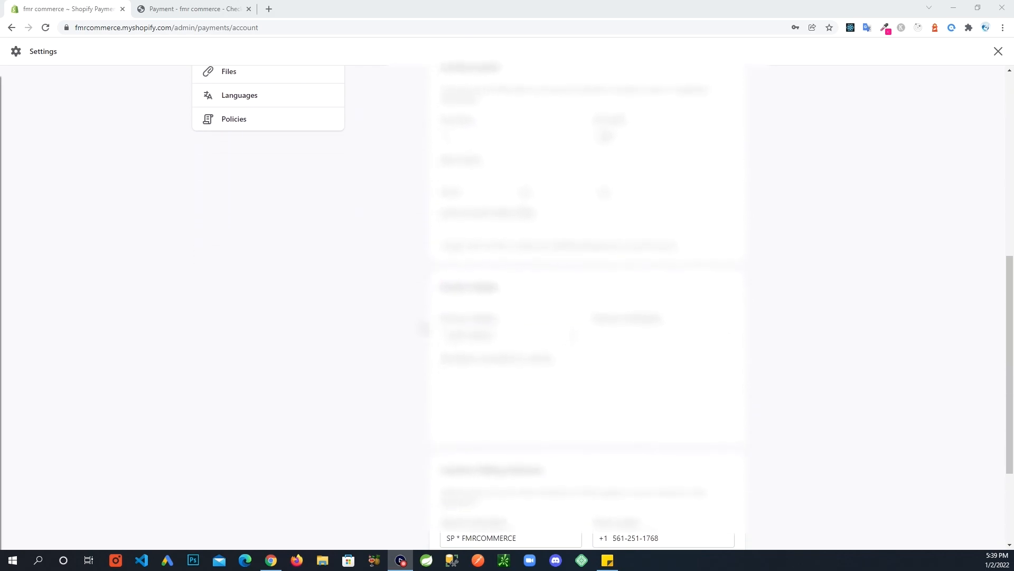
scroll(507, 306, down, 3)
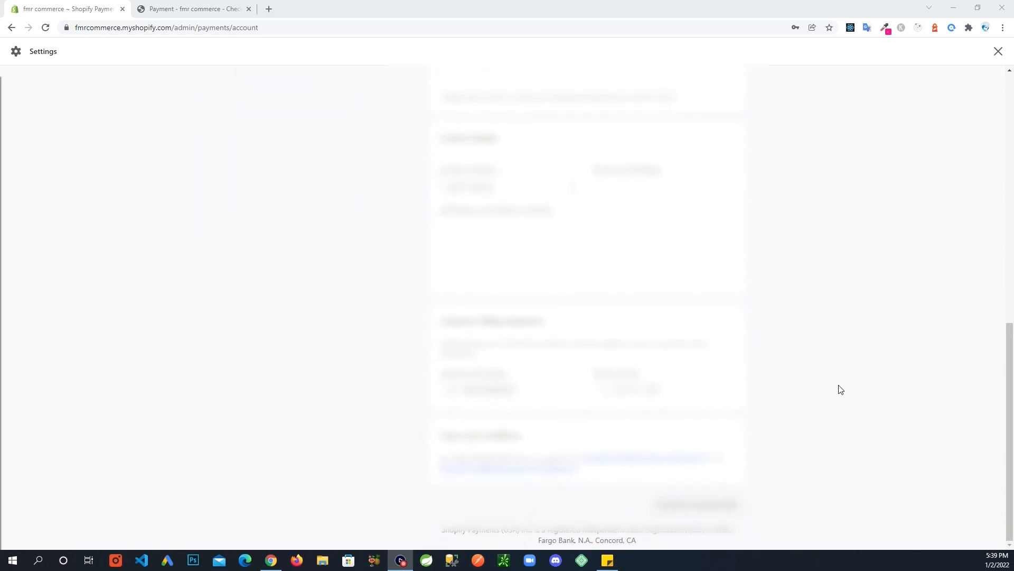
scroll(840, 390, up, 9)
scroll(840, 389, up, 2)
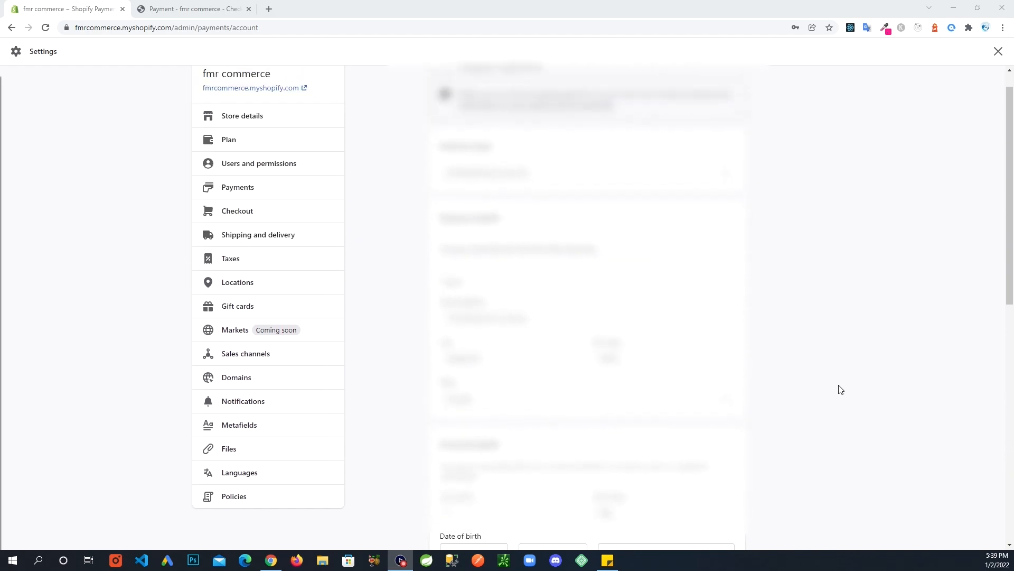